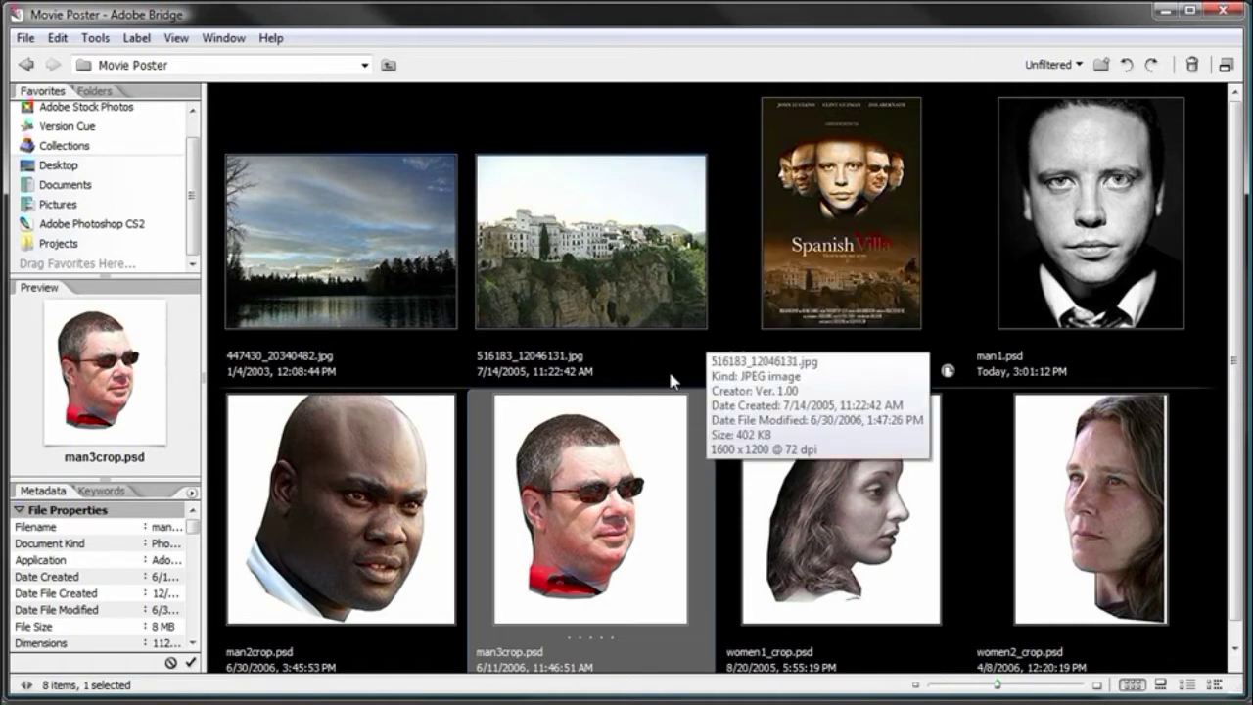
Step: Preview the man1, man2crop, women1_crop and women2_crop face photos in Bridge
{"action": "left_click", "coordinate": [1136, 277]}
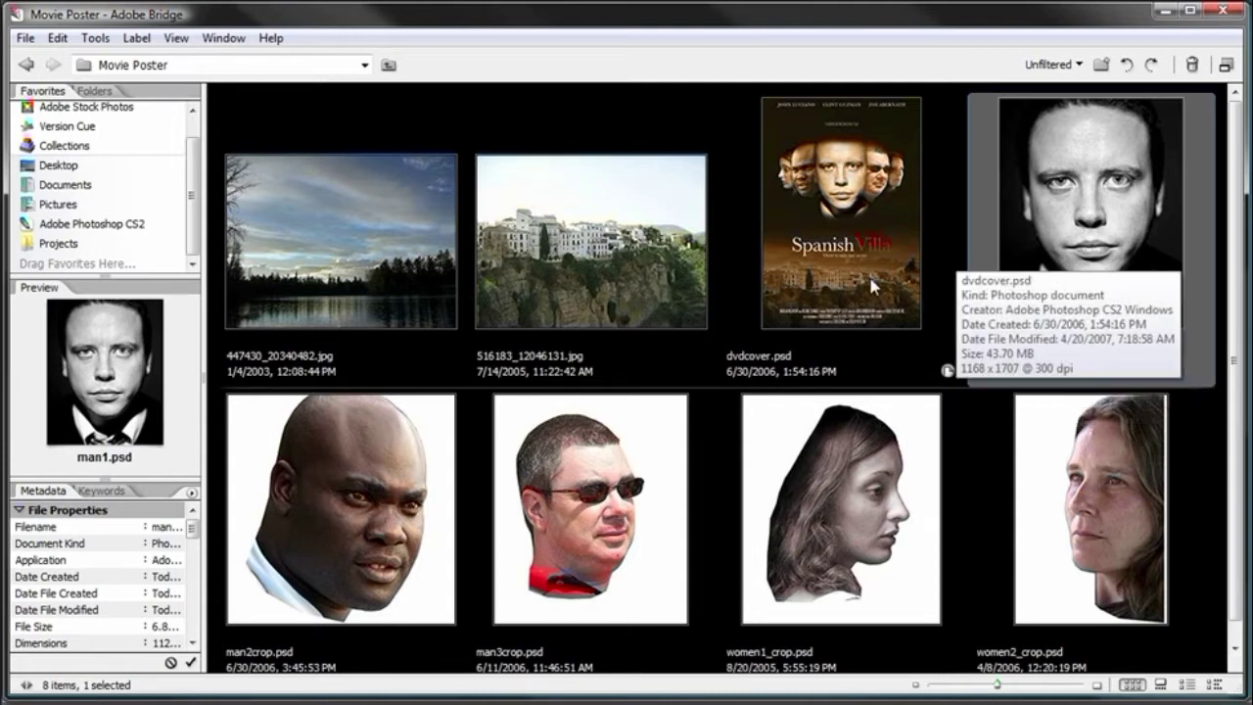
{"action": "left_click", "coordinate": [316, 480]}
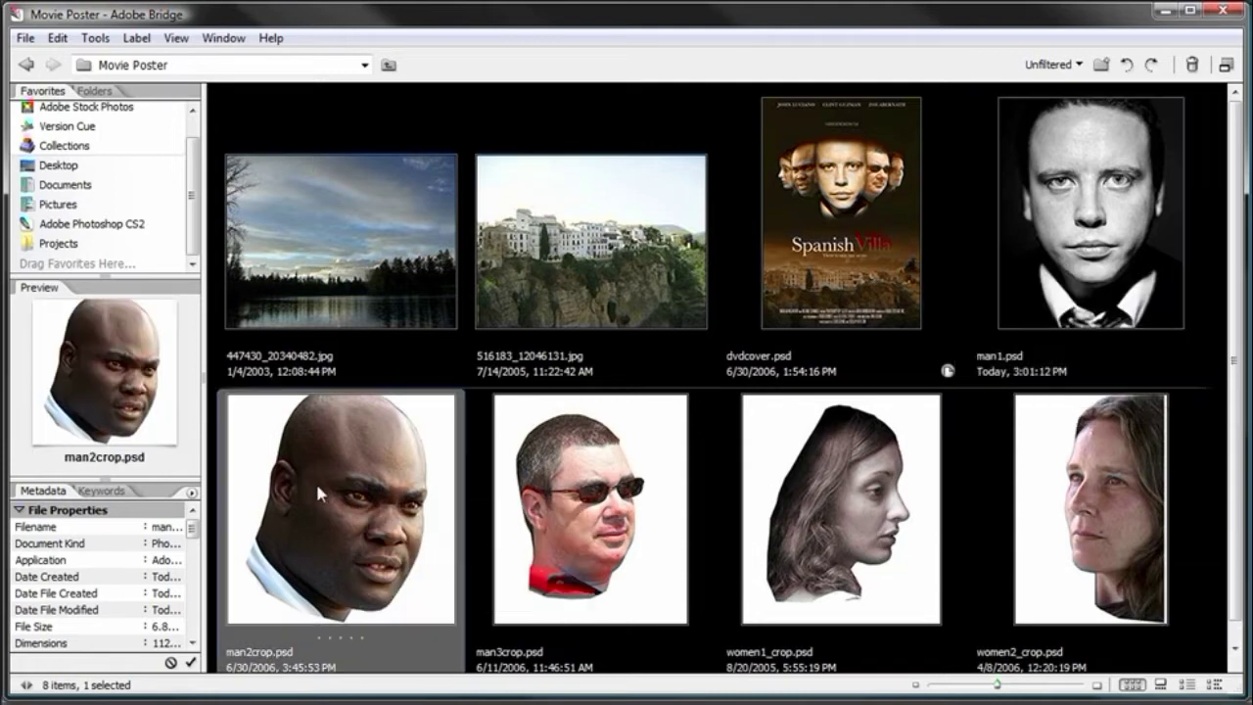
{"action": "left_click", "coordinate": [842, 482]}
{"action": "left_click", "coordinate": [1067, 486]}
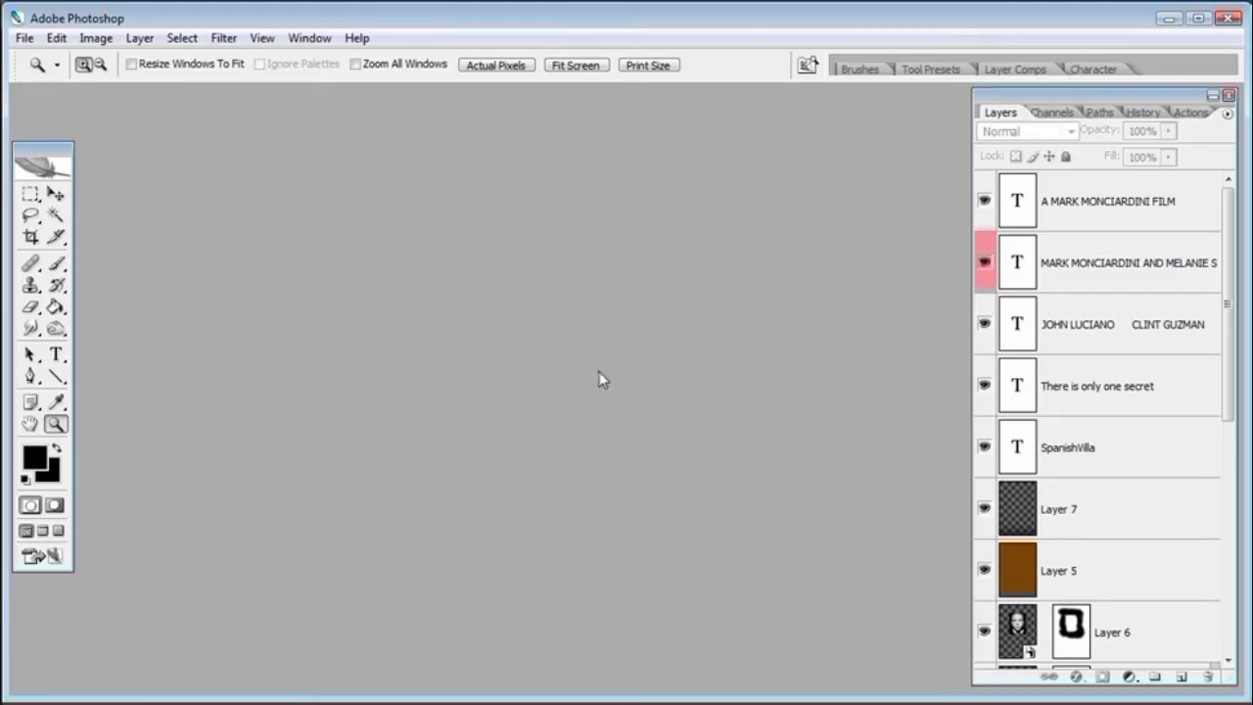
Step: Create a new 1168 × 1700 pixel document at 300 pixels/inch
{"action": "left_click", "coordinate": [24, 38]}
{"action": "left_click", "coordinate": [39, 56]}
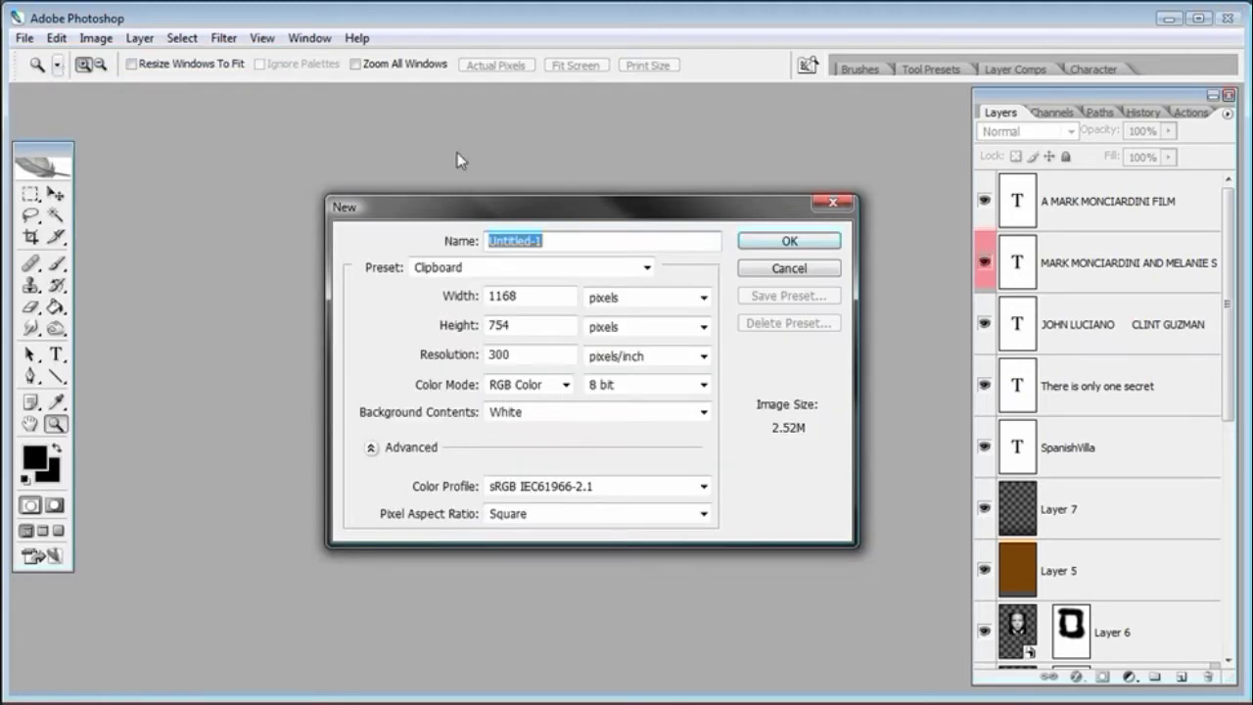
{"action": "left_click_drag", "start_coordinate": [538, 296], "coordinate": [432, 299]}
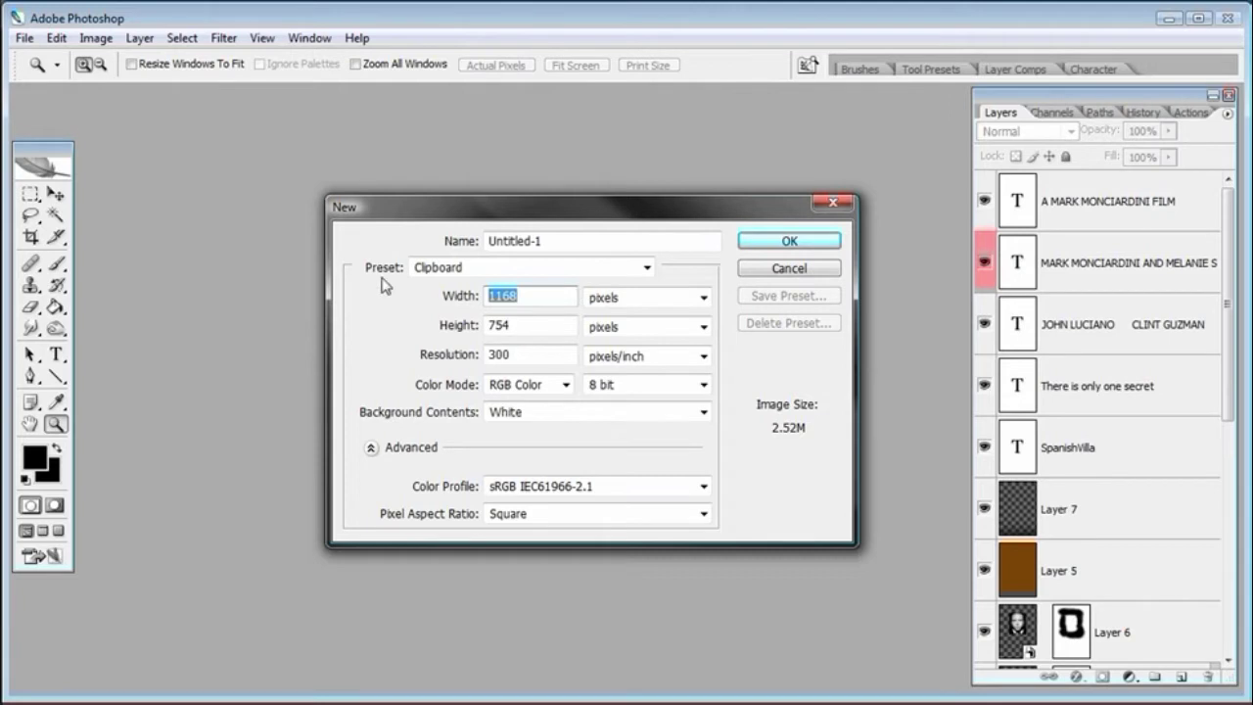
{"action": "type", "text": "11"}
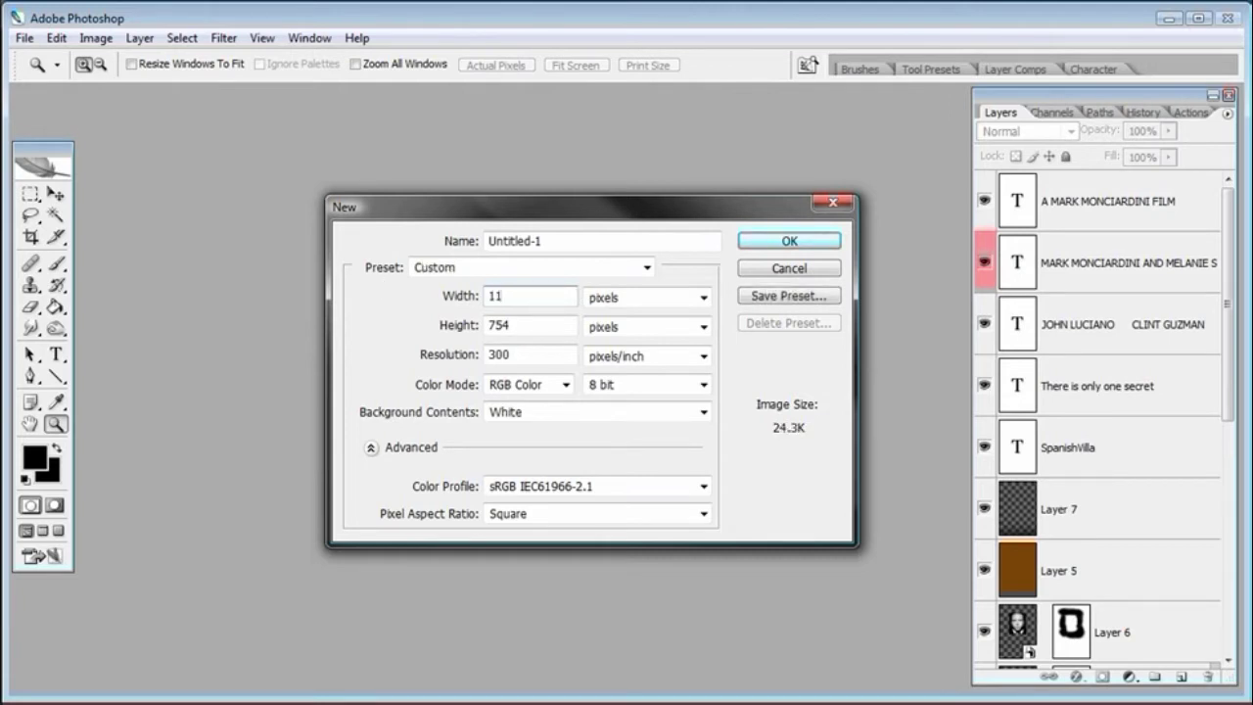
{"action": "type", "text": "68"}
{"action": "key", "text": "Tab"}
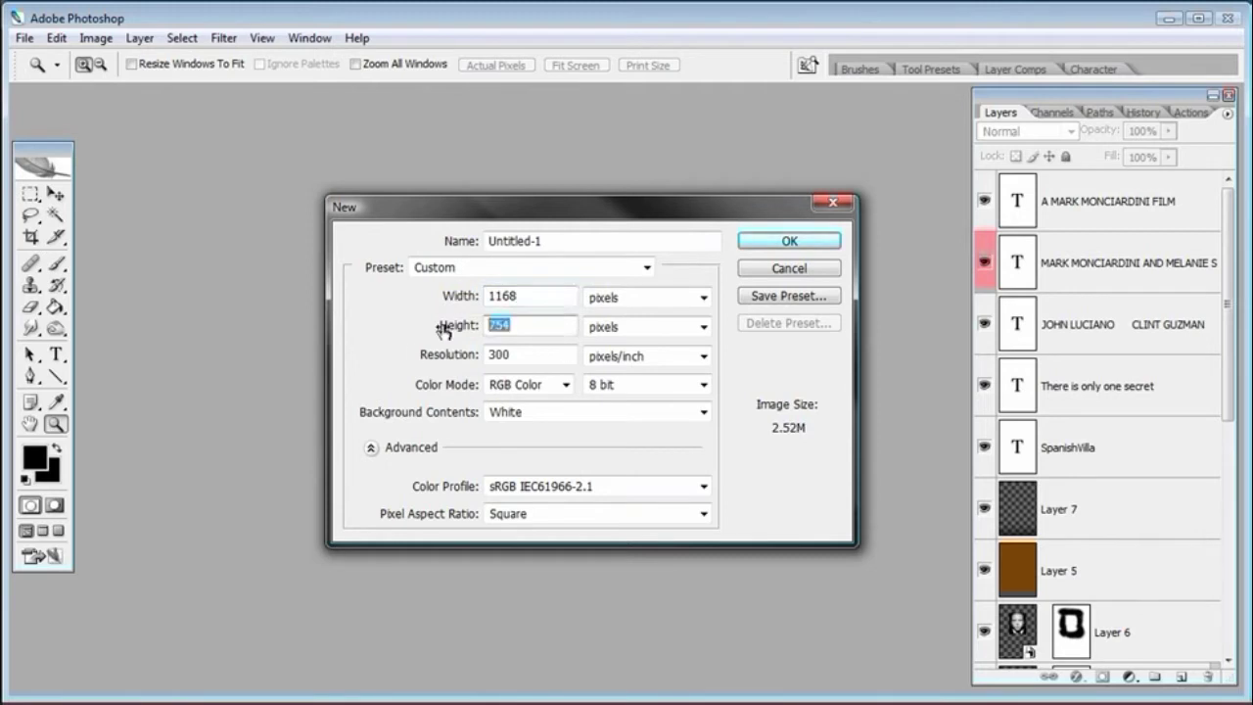
{"action": "type", "text": "17"}
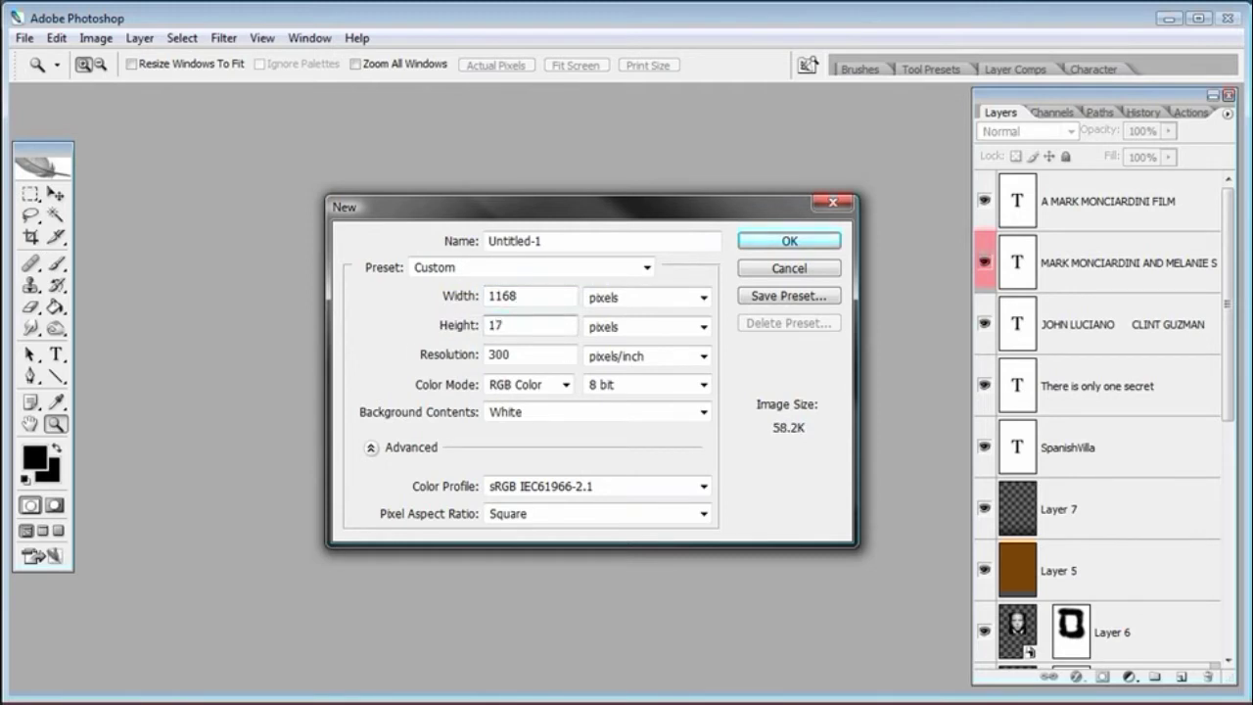
{"action": "type", "text": "00"}
{"action": "key", "text": "Tab"}
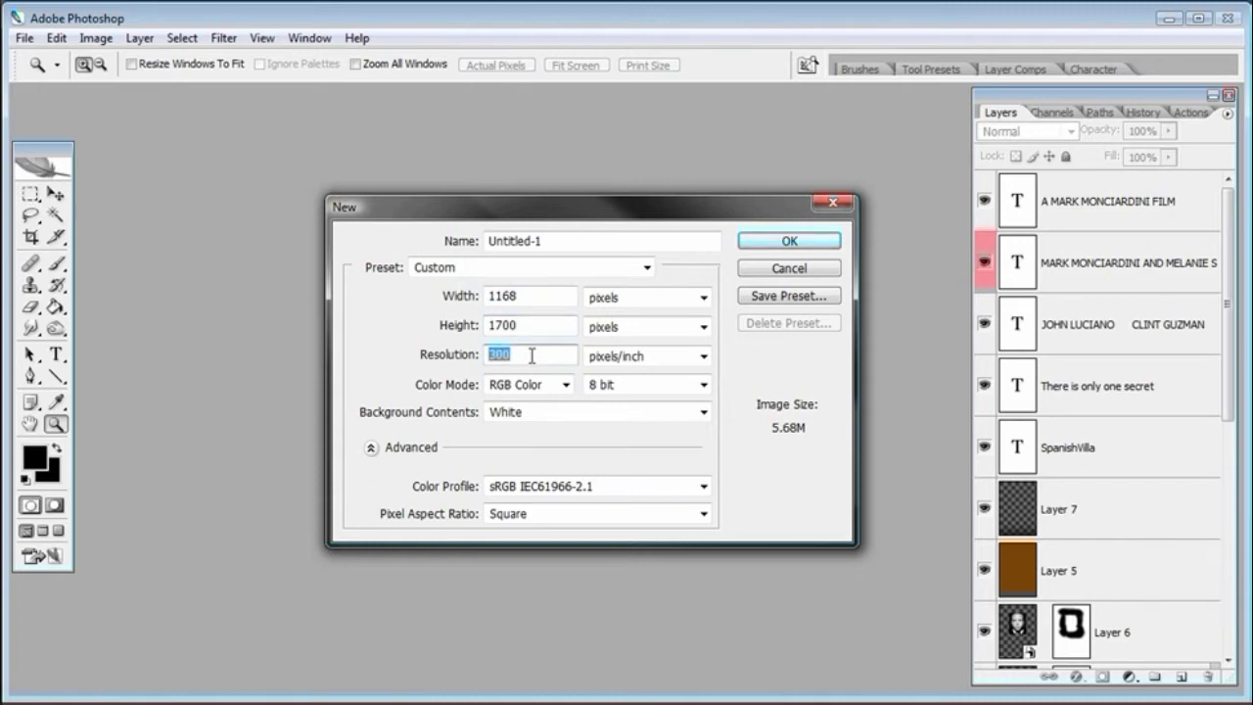
{"action": "left_click", "coordinate": [754, 245]}
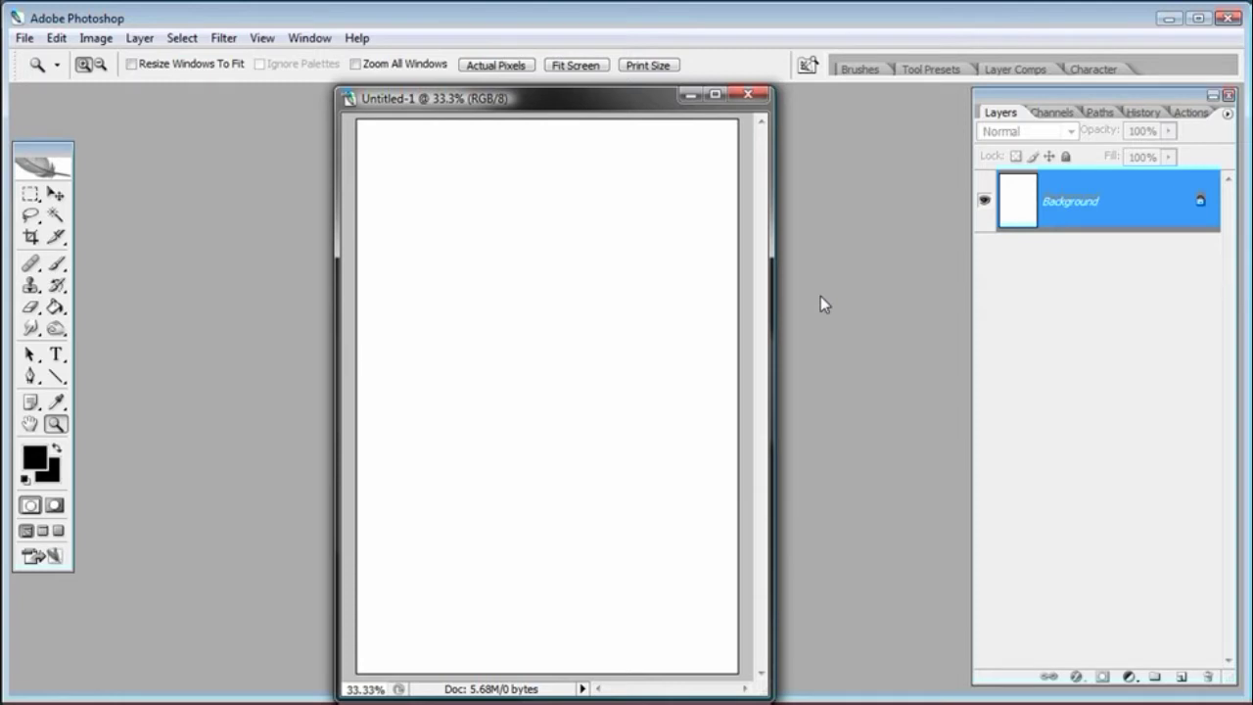
Step: Fill the whole new canvas with black using the Paint Bucket tool
{"action": "left_click", "coordinate": [55, 307]}
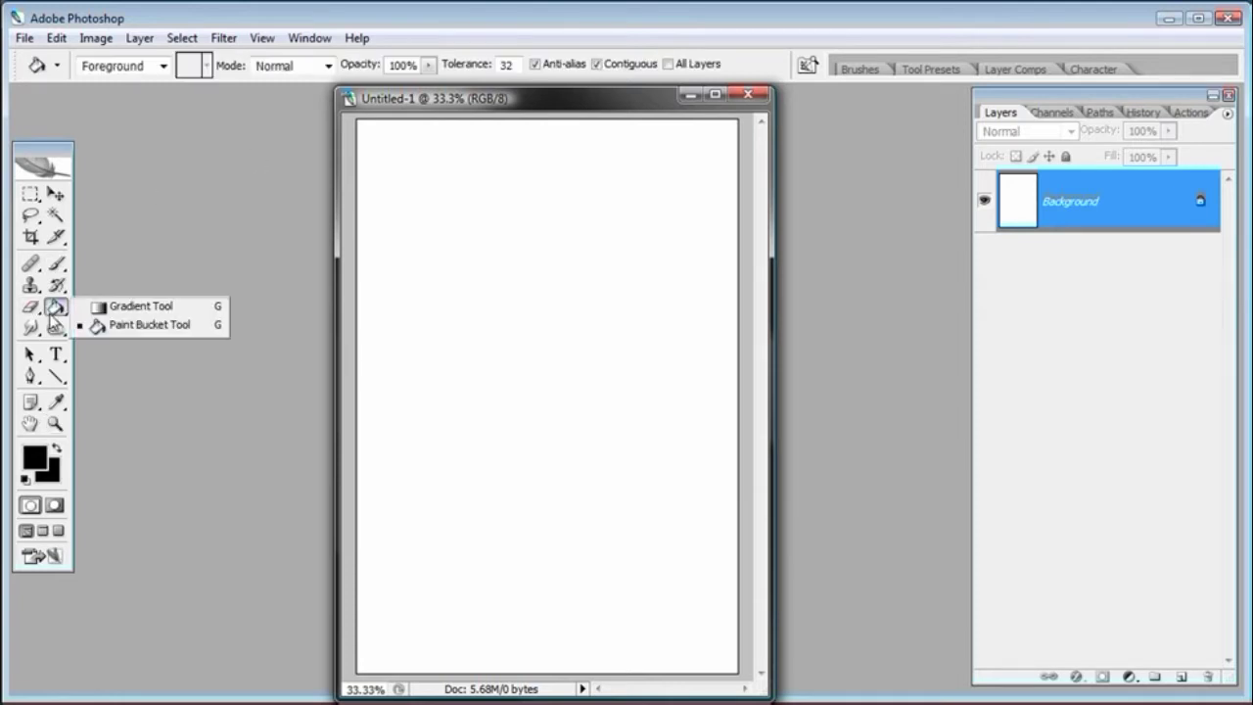
{"action": "left_click", "coordinate": [98, 325]}
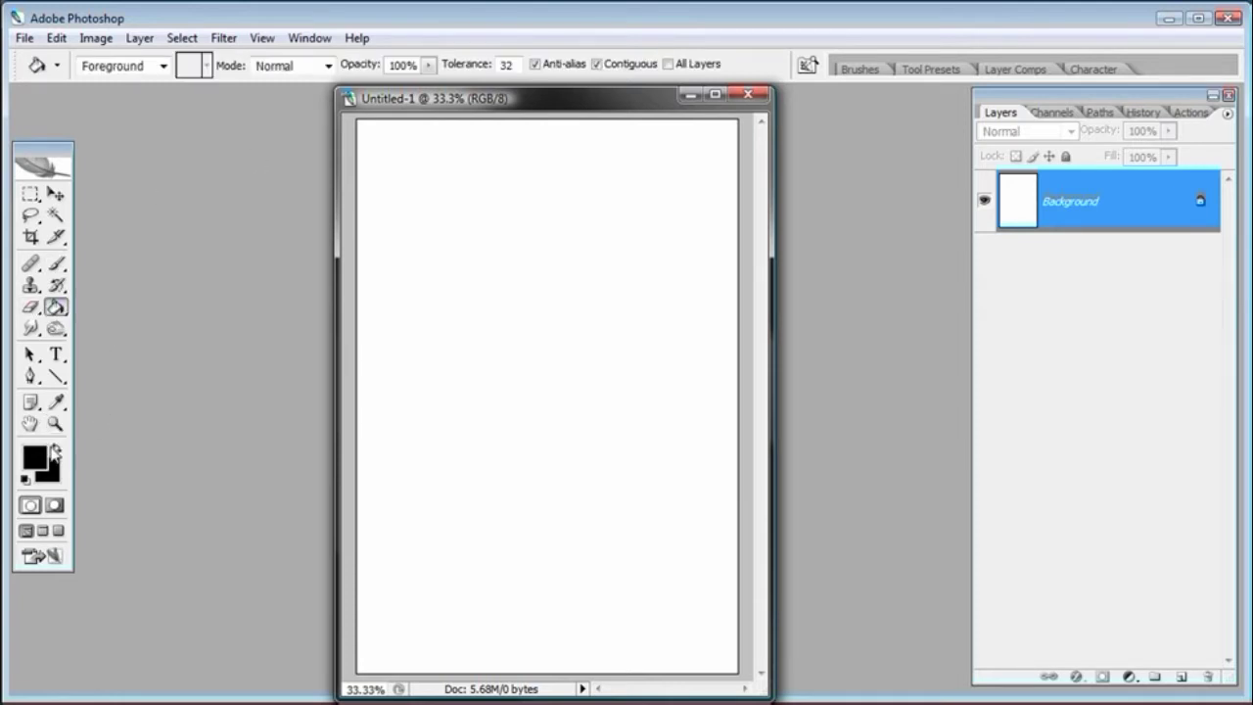
{"action": "key", "text": "x"}
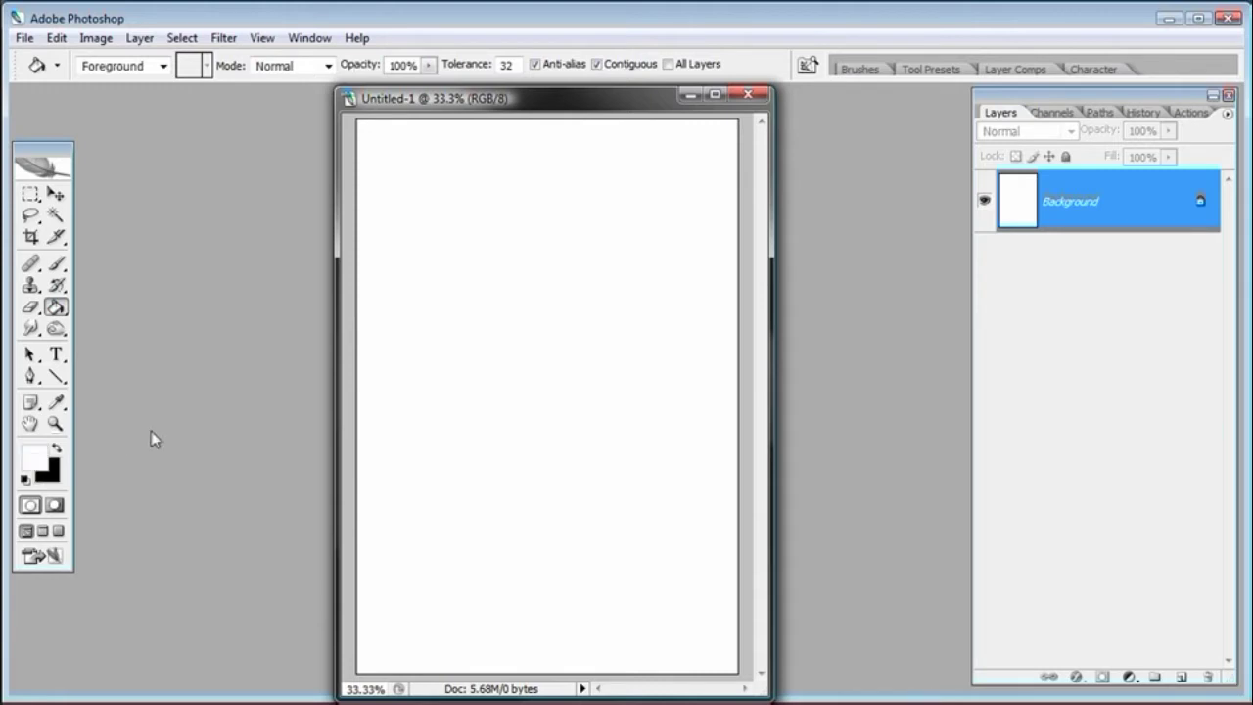
{"action": "key", "text": "x"}
{"action": "left_click", "coordinate": [448, 274]}
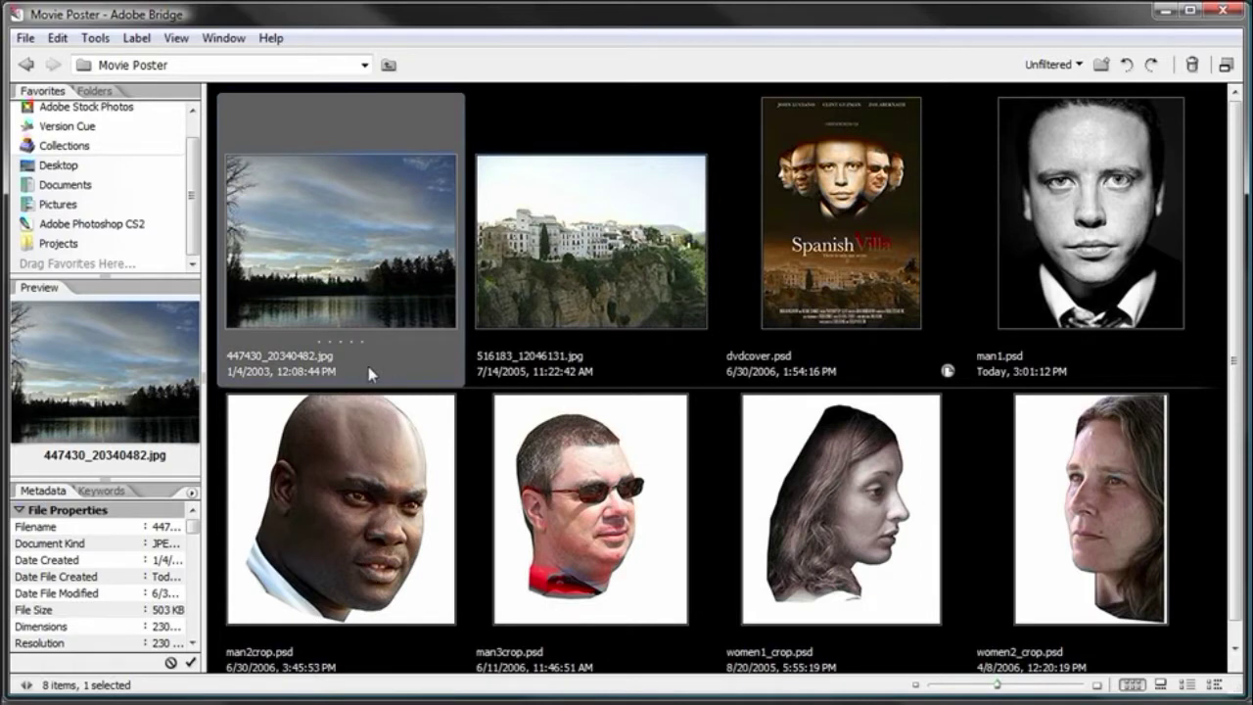
Step: Copy the lake photo into the black poster as Layer 1, lowered below a black top band
{"action": "mouse_move", "coordinate": [375, 352]}
{"action": "double_click", "coordinate": [371, 196]}
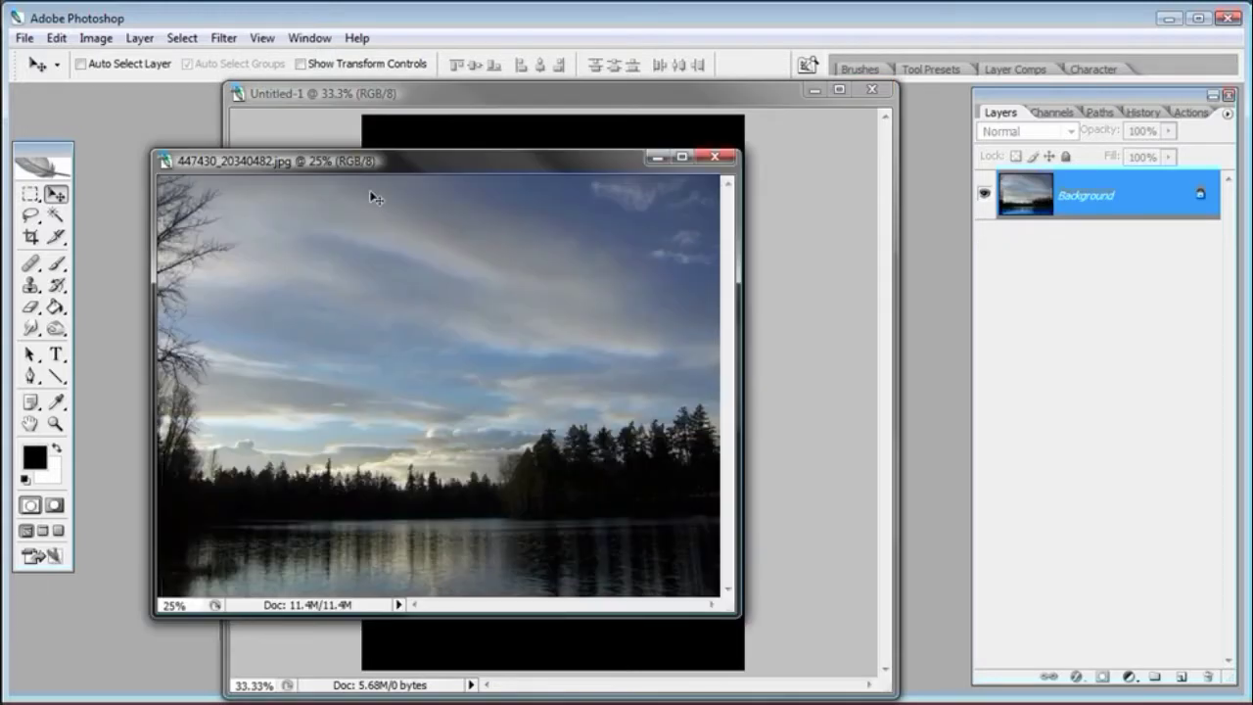
{"action": "left_click_drag", "start_coordinate": [455, 160], "coordinate": [232, 167]}
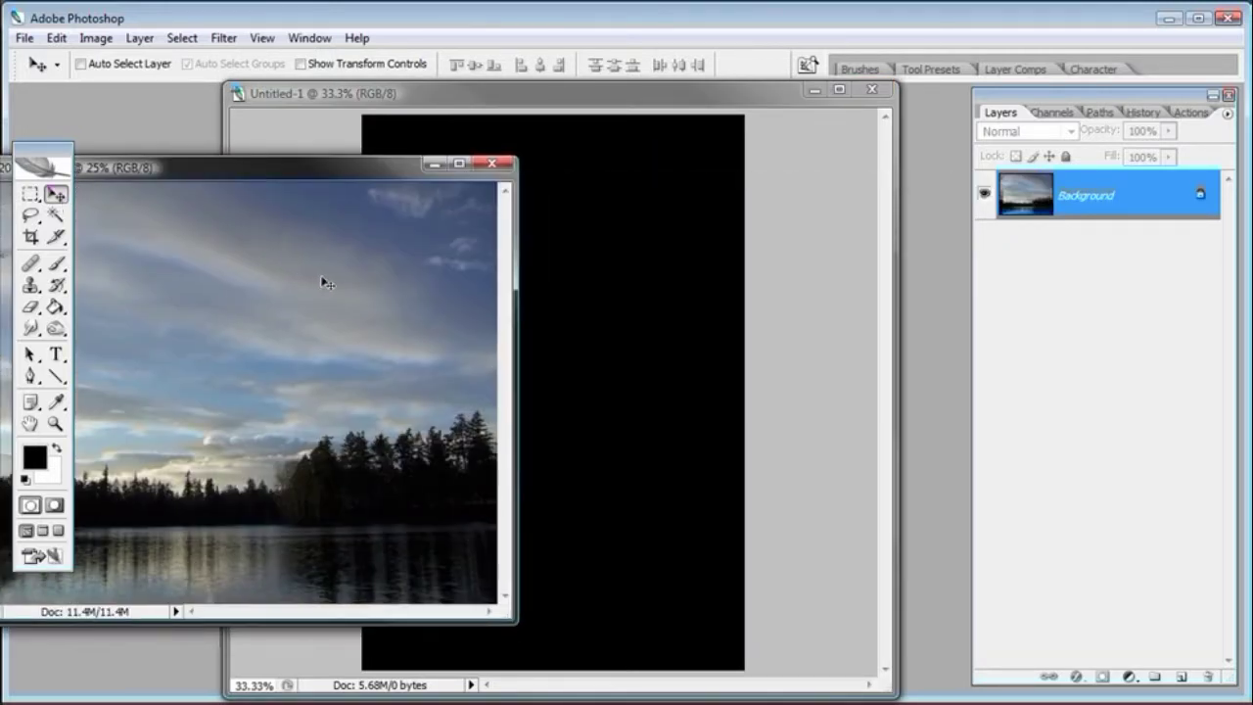
{"action": "left_click_drag", "start_coordinate": [380, 337], "coordinate": [626, 309]}
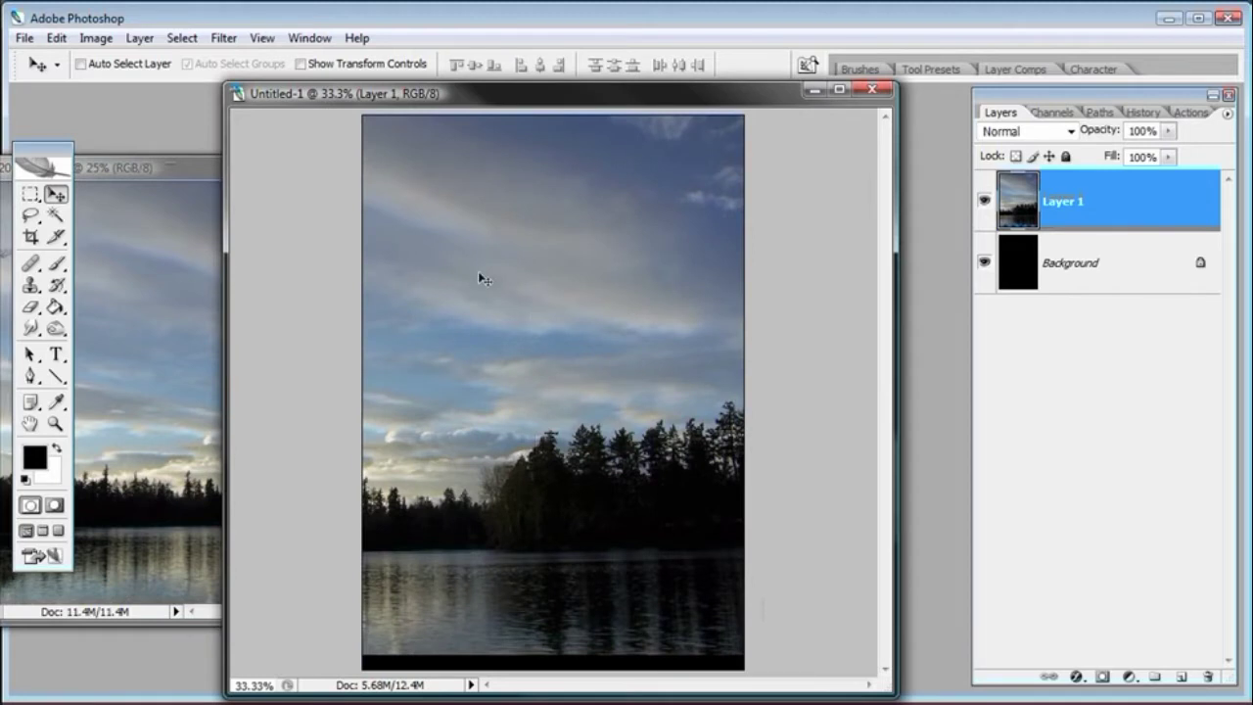
{"action": "left_click_drag", "start_coordinate": [428, 337], "coordinate": [603, 384]}
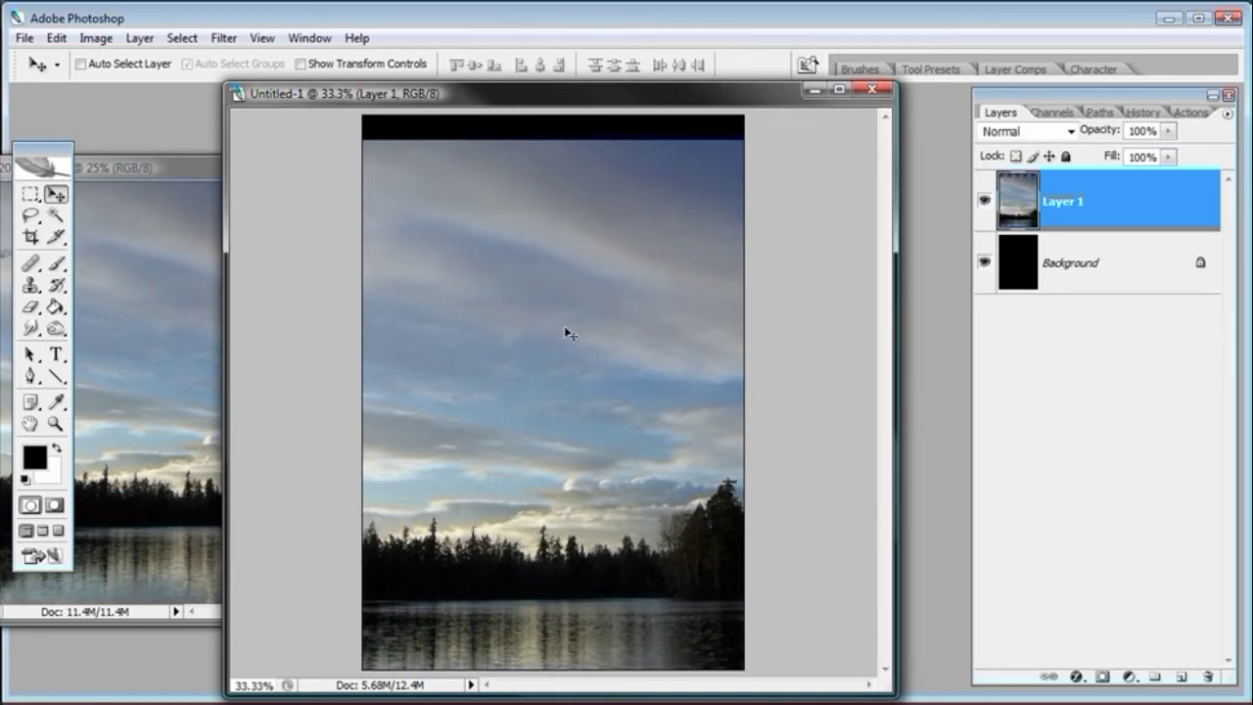
{"action": "key", "text": "ctrl+z"}
{"action": "key", "text": "ctrl+z"}
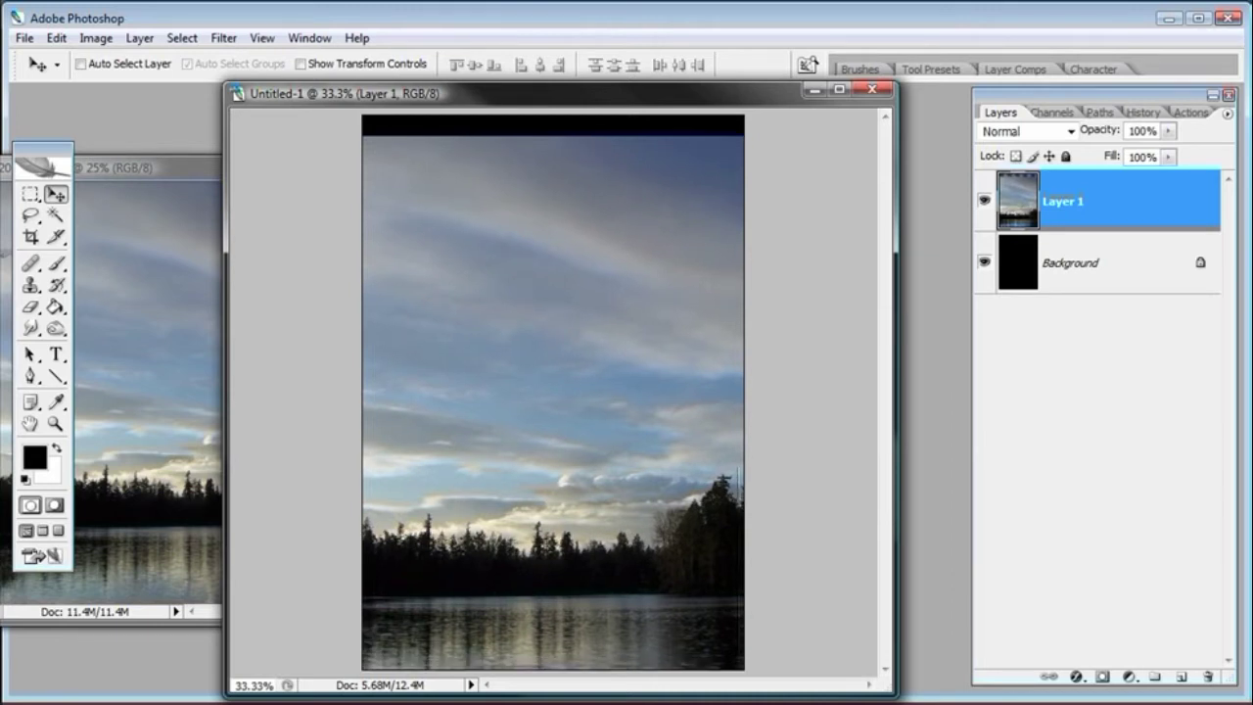
{"action": "key", "text": "ctrl+minus"}
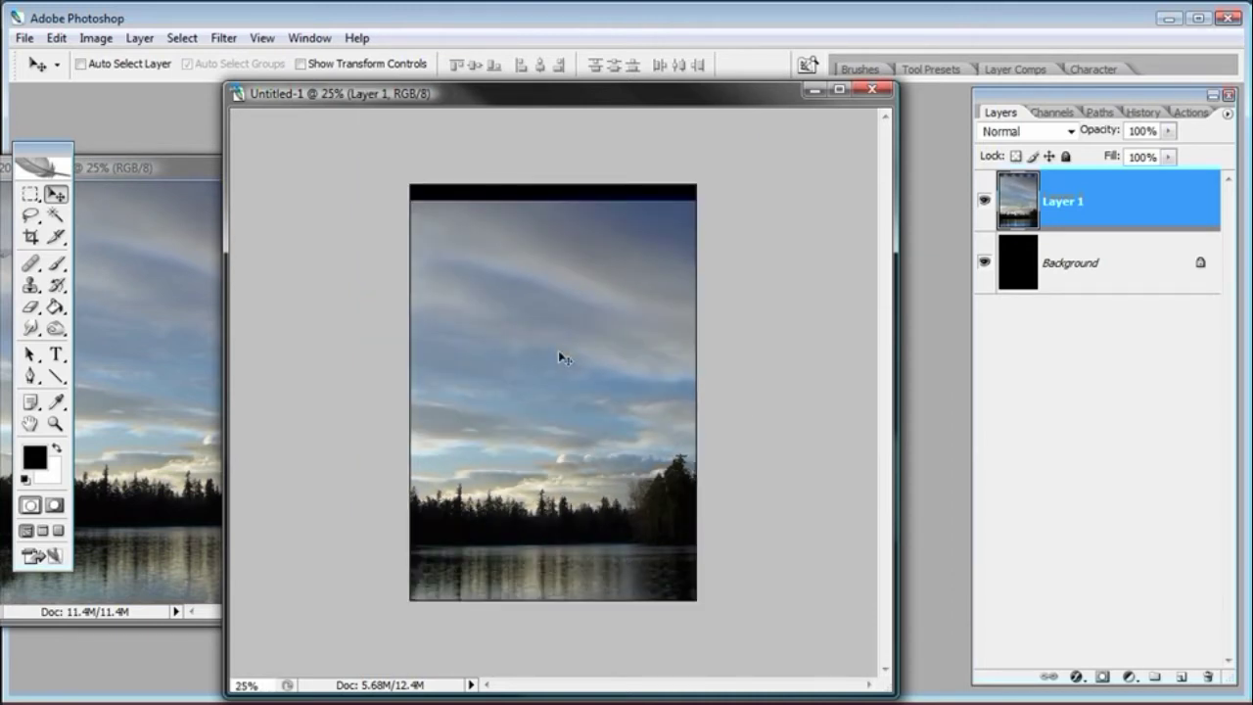
{"action": "key", "text": "ctrl+z"}
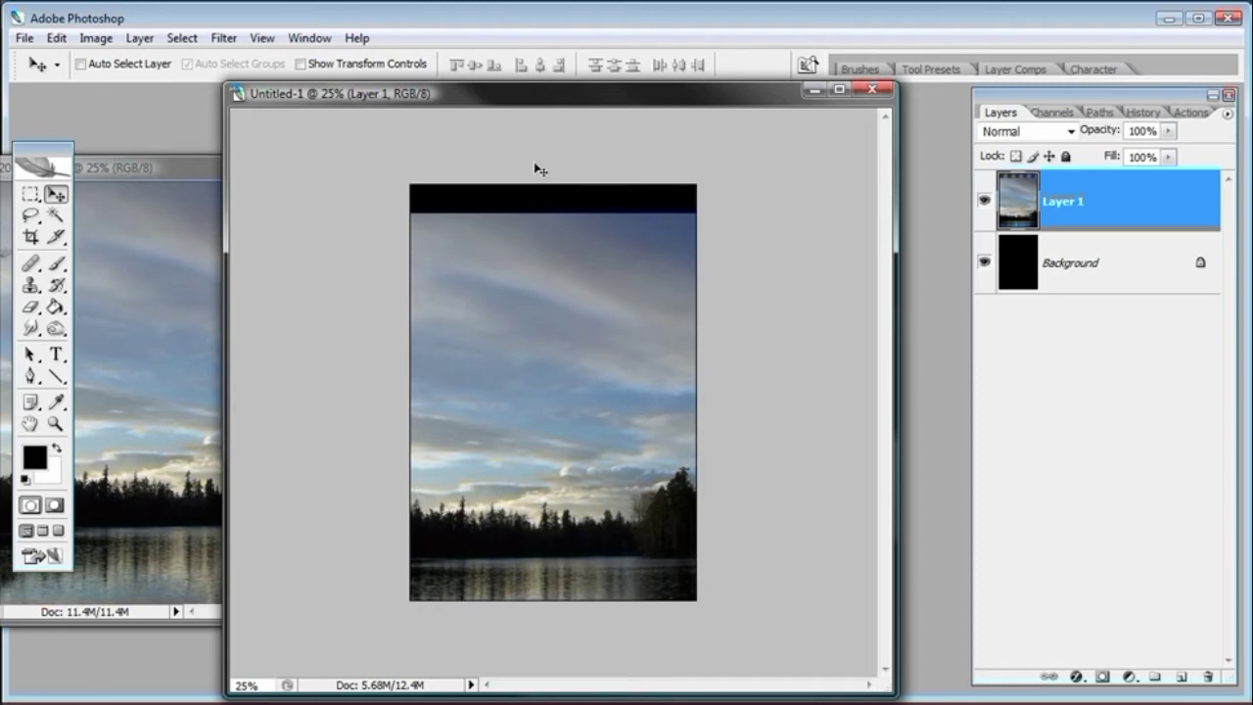
{"action": "left_click_drag", "start_coordinate": [553, 101], "coordinate": [545, 109]}
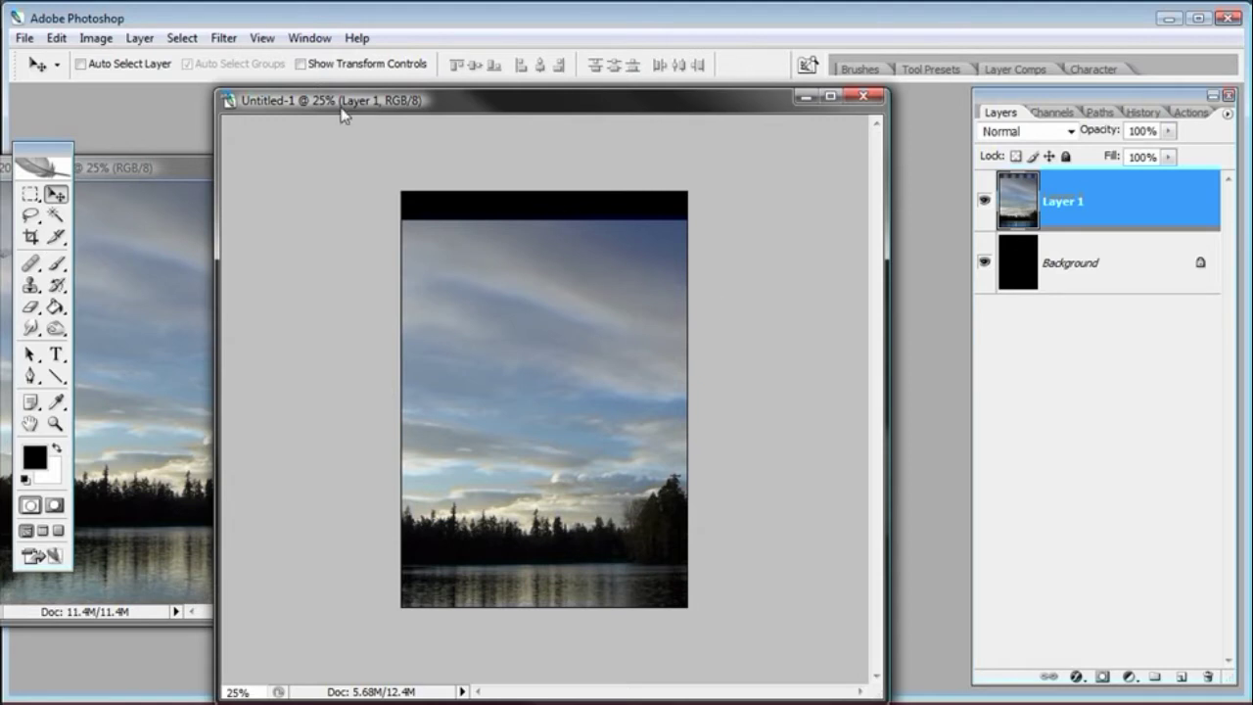
Step: Desaturate the sky layer and close the original lake photo
{"action": "left_click", "coordinate": [96, 37]}
{"action": "mouse_move", "coordinate": [103, 87]}
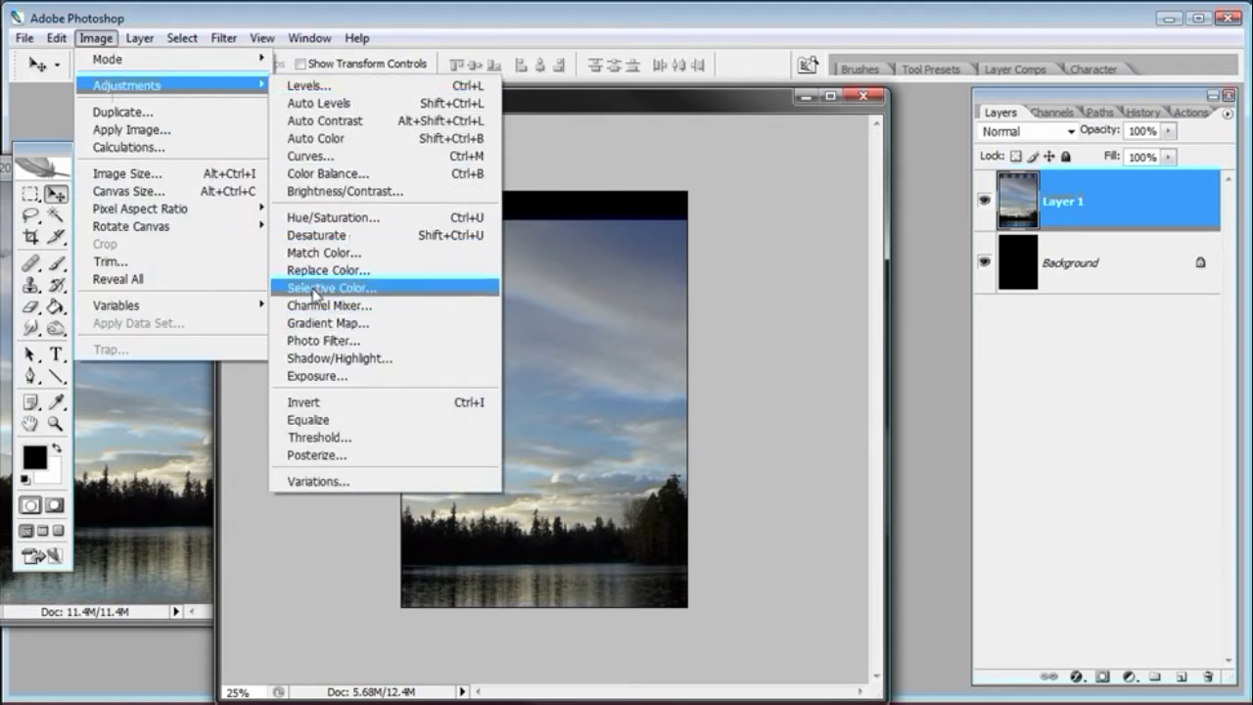
{"action": "left_click", "coordinate": [354, 240]}
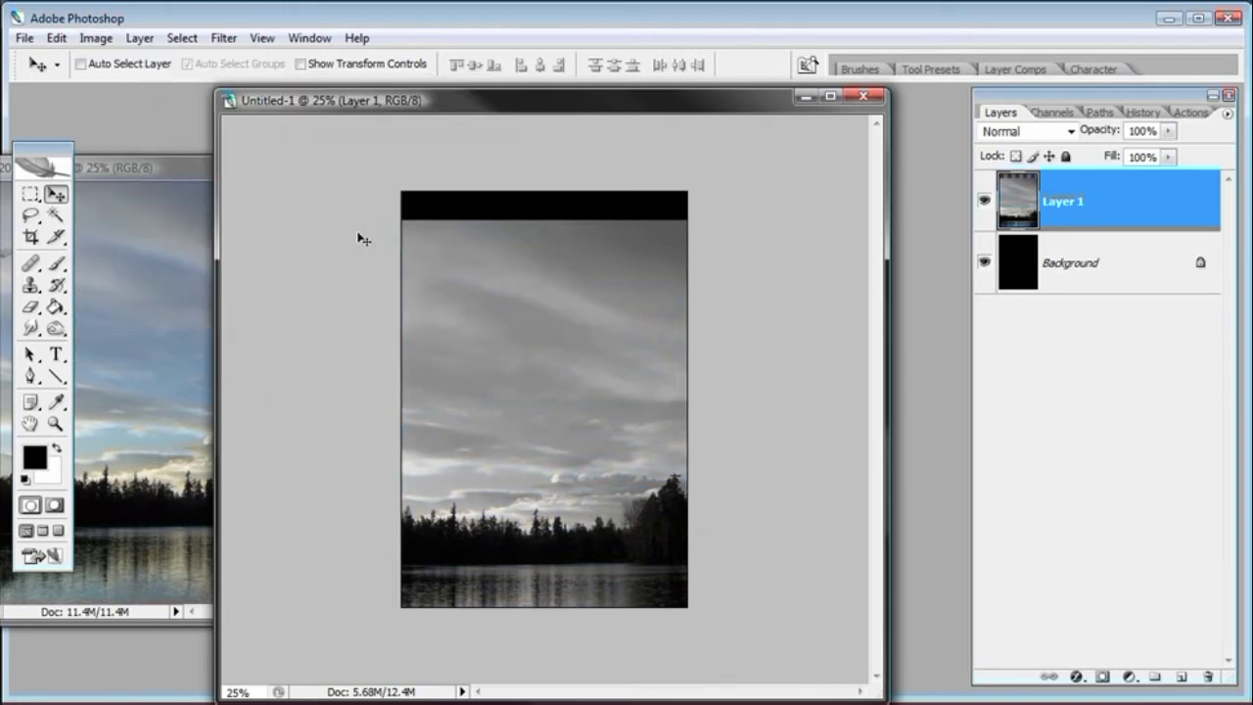
{"action": "left_click", "coordinate": [190, 181]}
{"action": "left_click", "coordinate": [497, 167]}
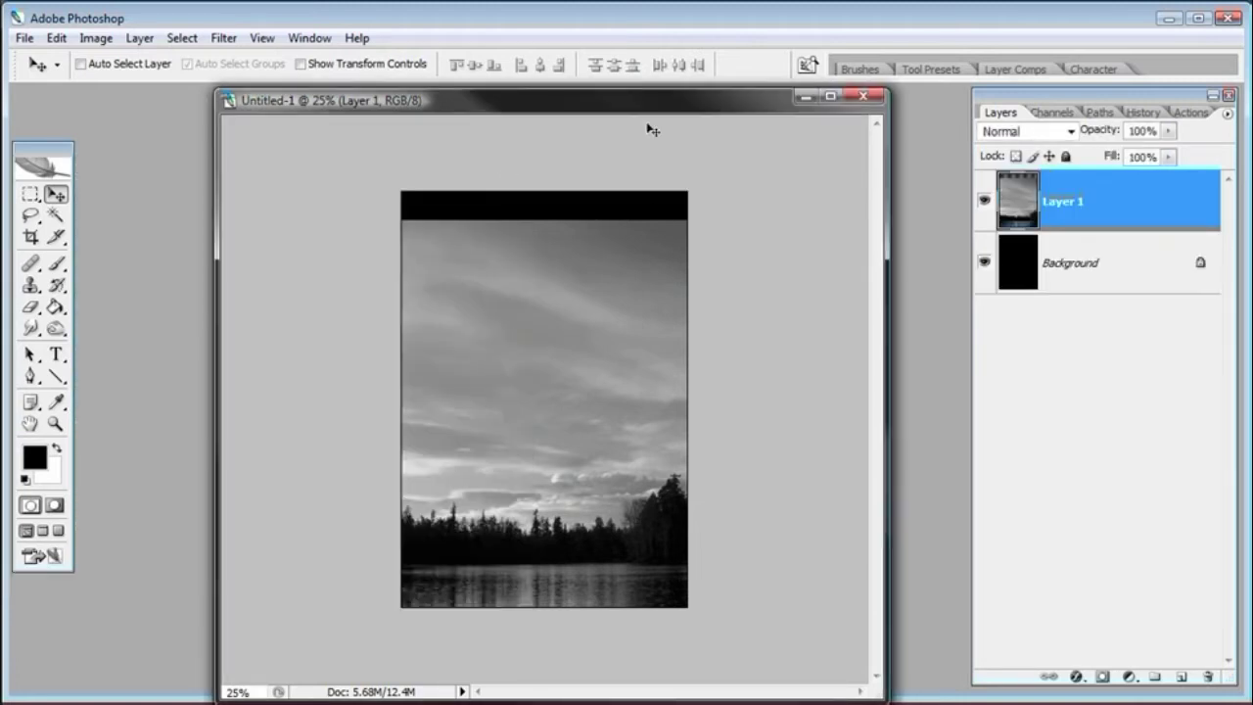
Step: Rename Layer 1 to 'Clouds'
{"action": "double_click", "coordinate": [1080, 201]}
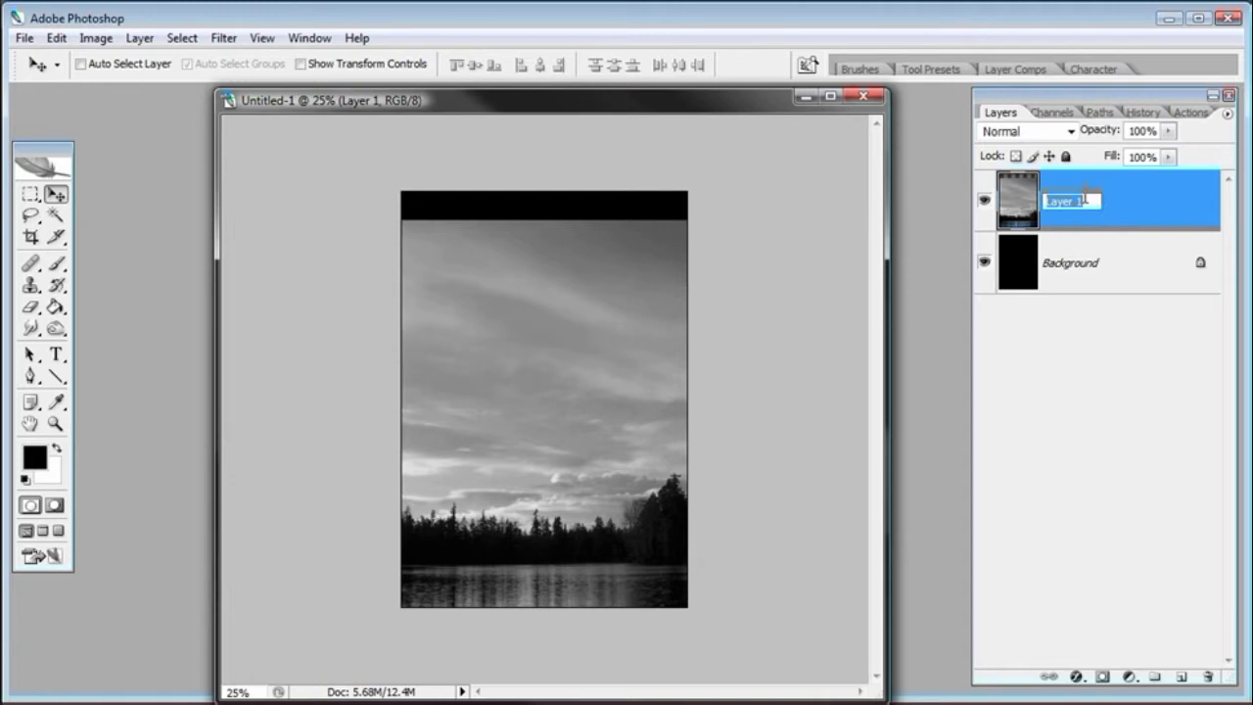
{"action": "key", "text": "BackSpace"}
{"action": "type", "text": "Lay"}
{"action": "key", "text": "BackSpace"}
{"action": "key", "text": "BackSpace"}
{"action": "key", "text": "BackSpace"}
{"action": "type", "text": "clouds"}
Step: Confirm the Clouds name and open 516183_12046131.jpg from Bridge in Photoshop
{"action": "key", "text": "Return"}
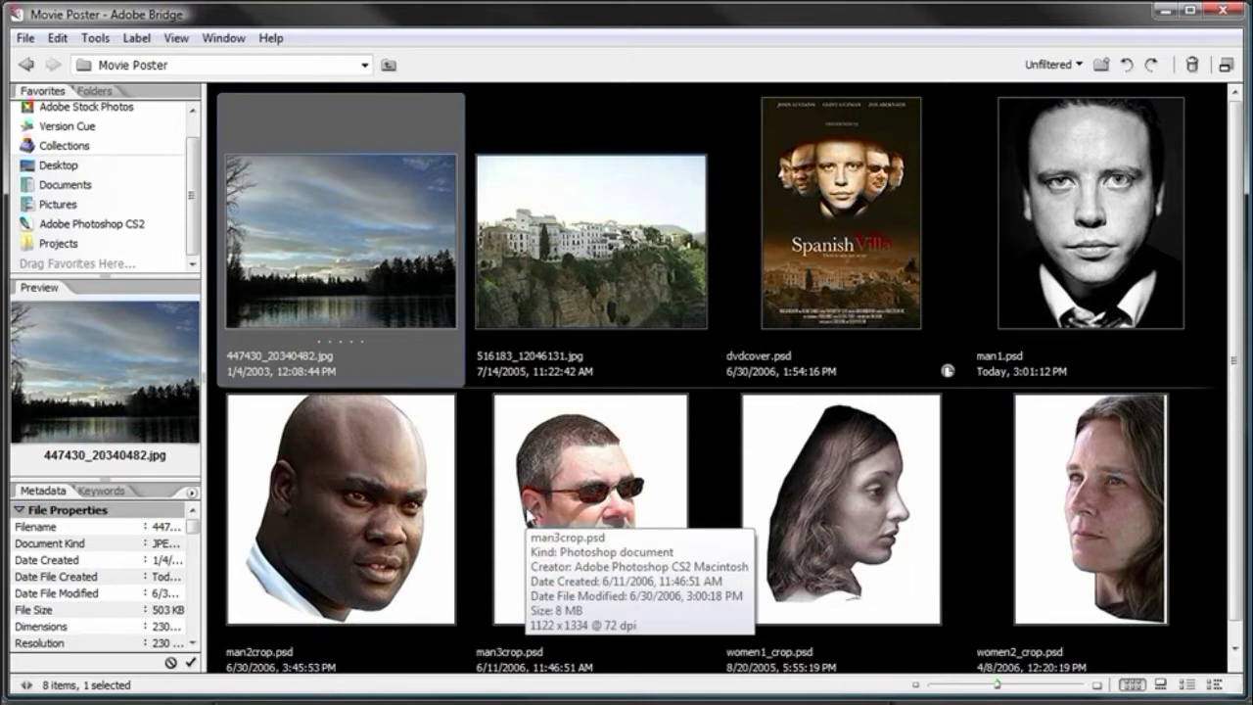
{"action": "left_click", "coordinate": [530, 247]}
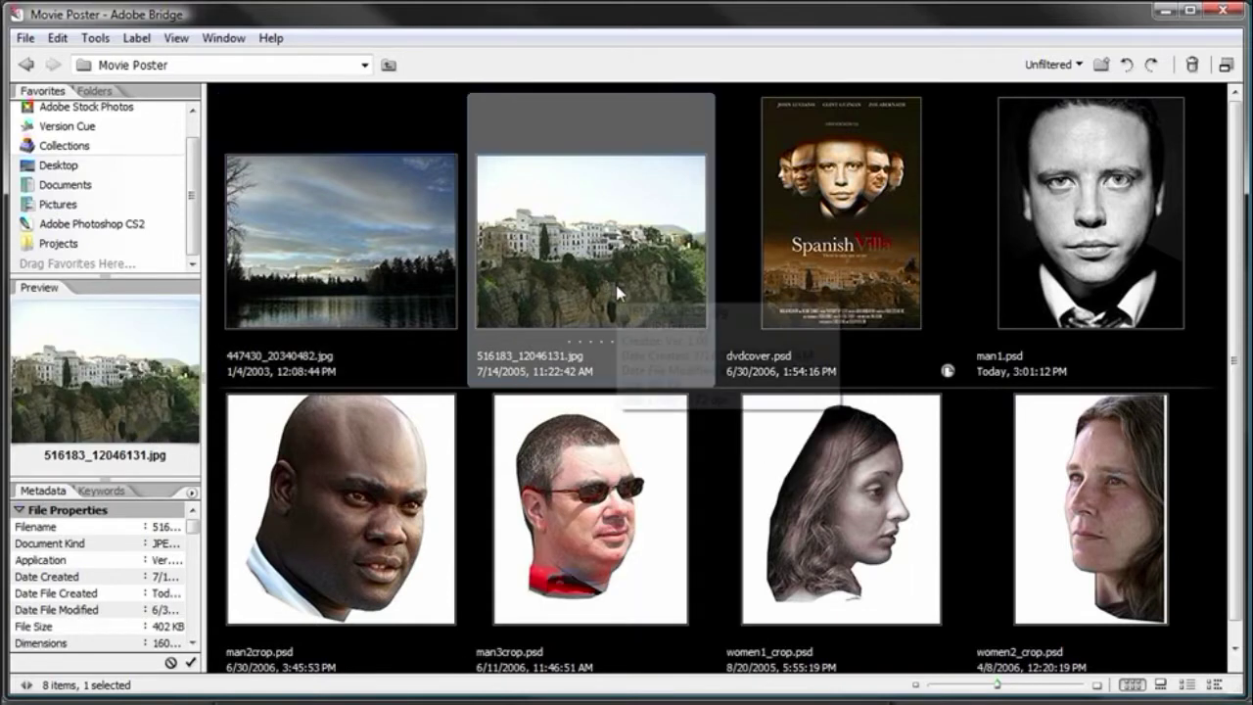
{"action": "double_click", "coordinate": [590, 249]}
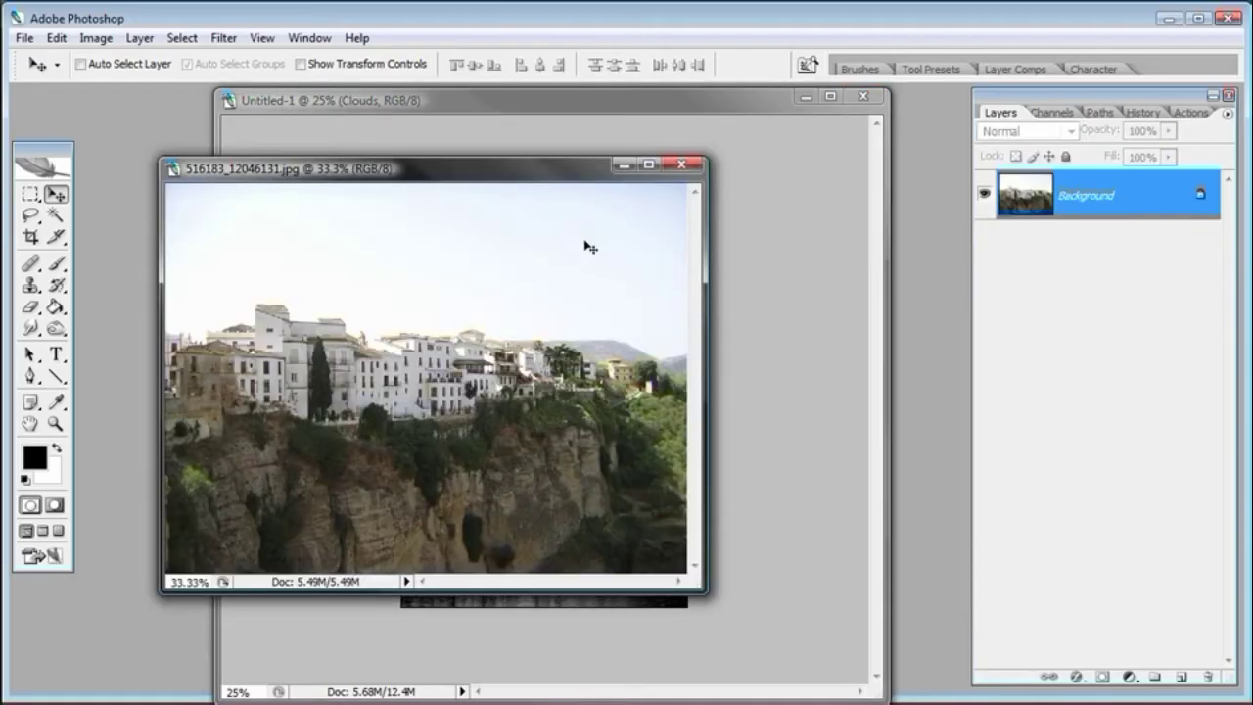
Step: Drag the cliffside town photo into the poster as Layer 1 and lower it
{"action": "left_click_drag", "start_coordinate": [538, 182], "coordinate": [417, 196]}
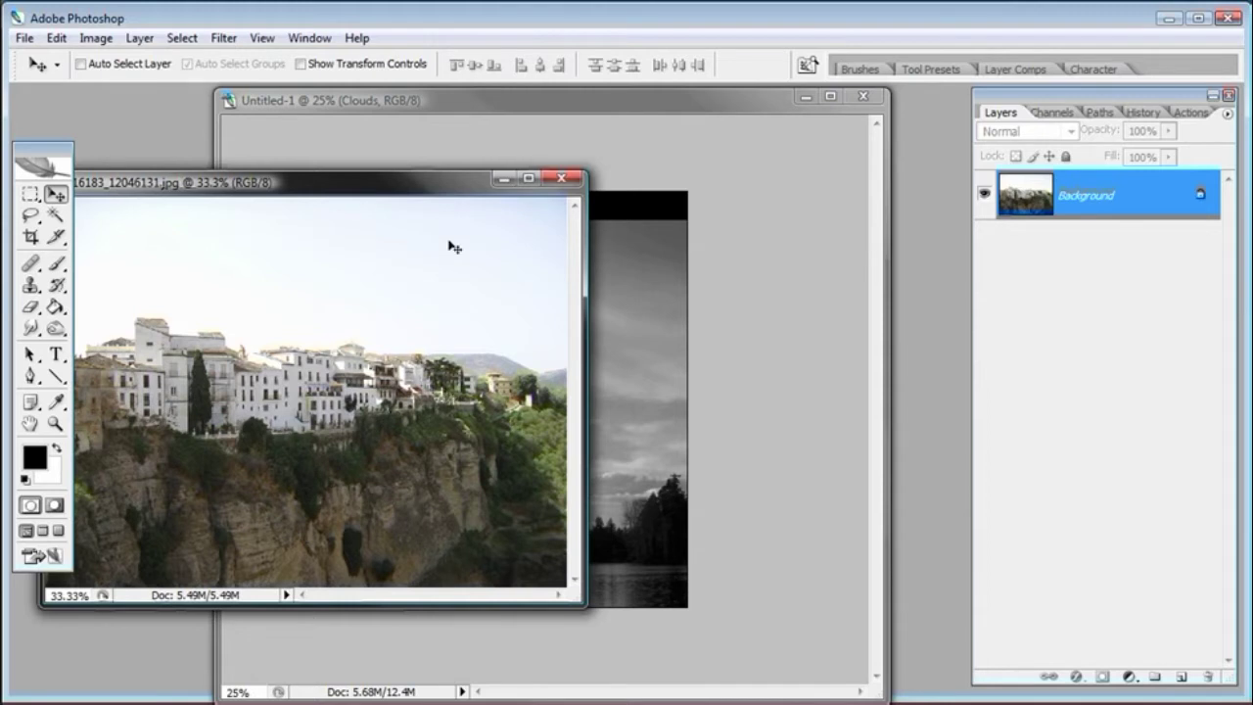
{"action": "left_click_drag", "start_coordinate": [429, 195], "coordinate": [293, 172]}
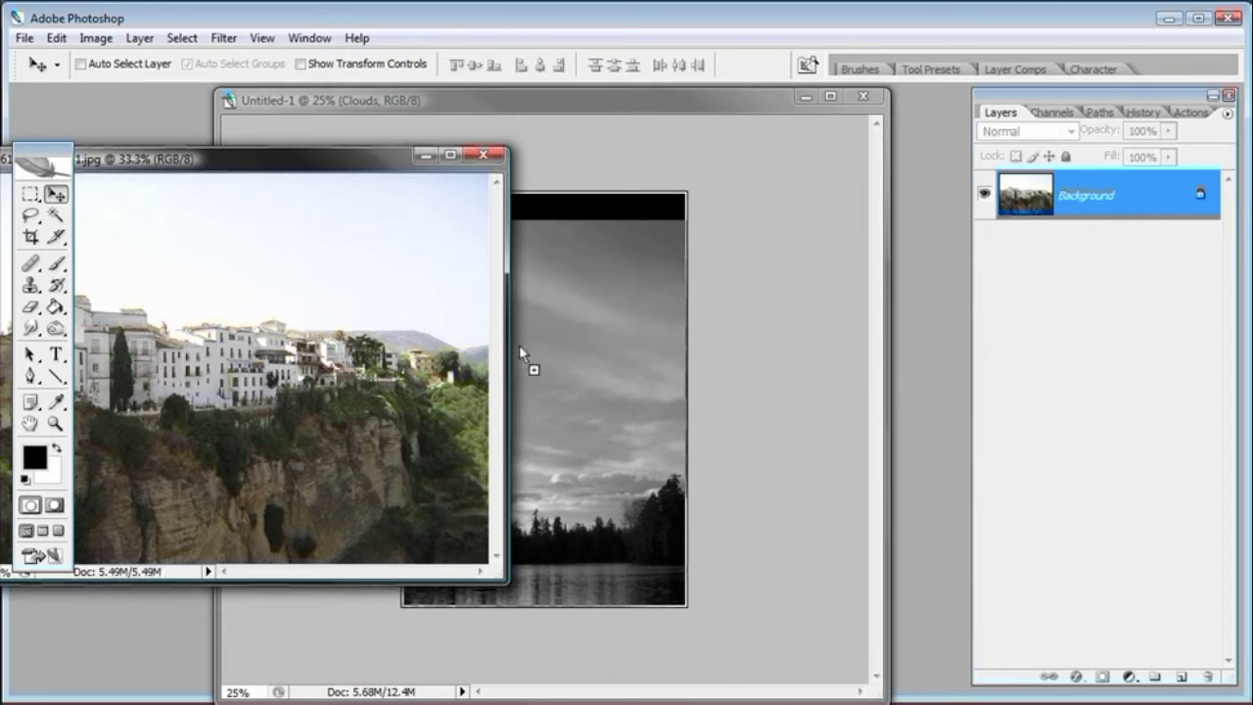
{"action": "left_click_drag", "start_coordinate": [563, 351], "coordinate": [563, 352]}
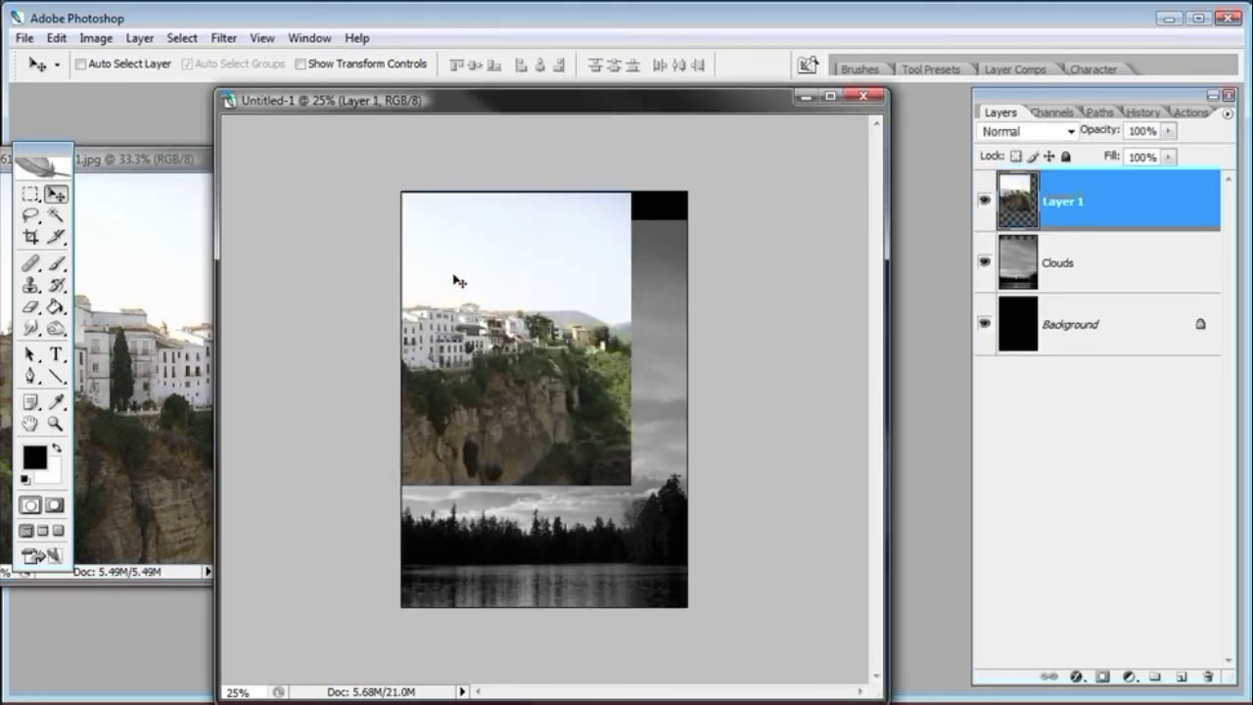
{"action": "left_click_drag", "start_coordinate": [455, 271], "coordinate": [562, 456]}
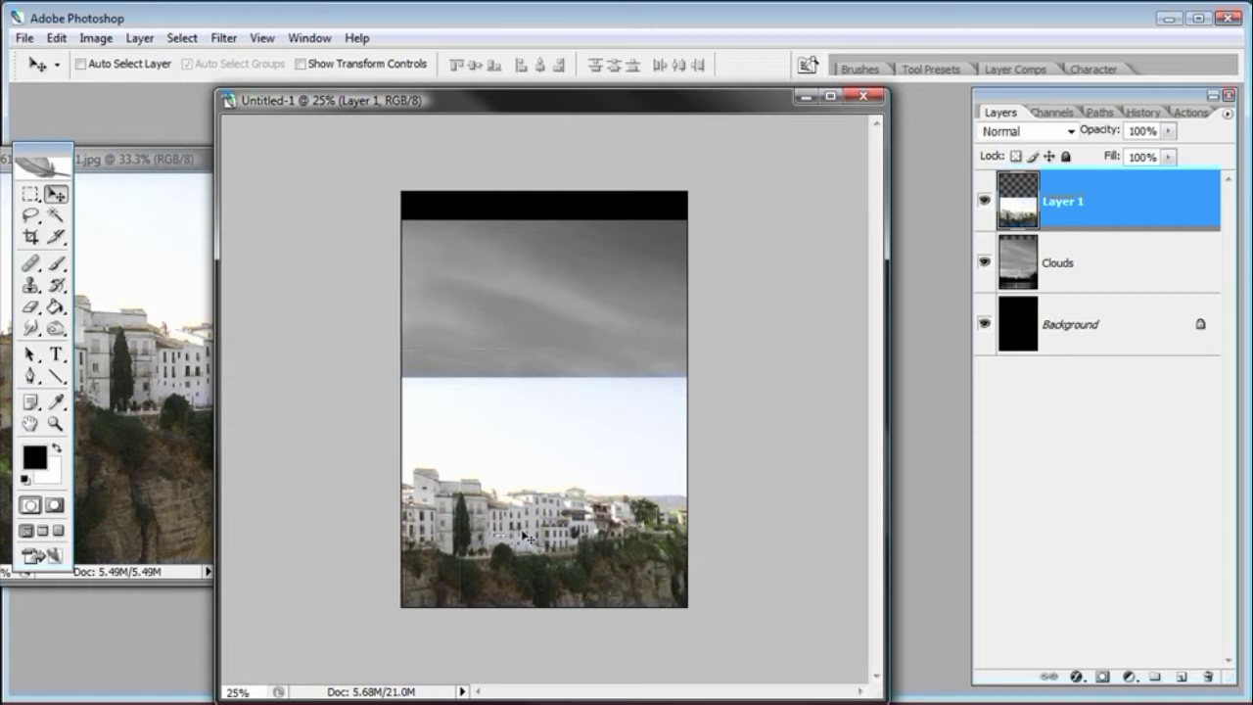
{"action": "left_click_drag", "start_coordinate": [498, 549], "coordinate": [503, 535]}
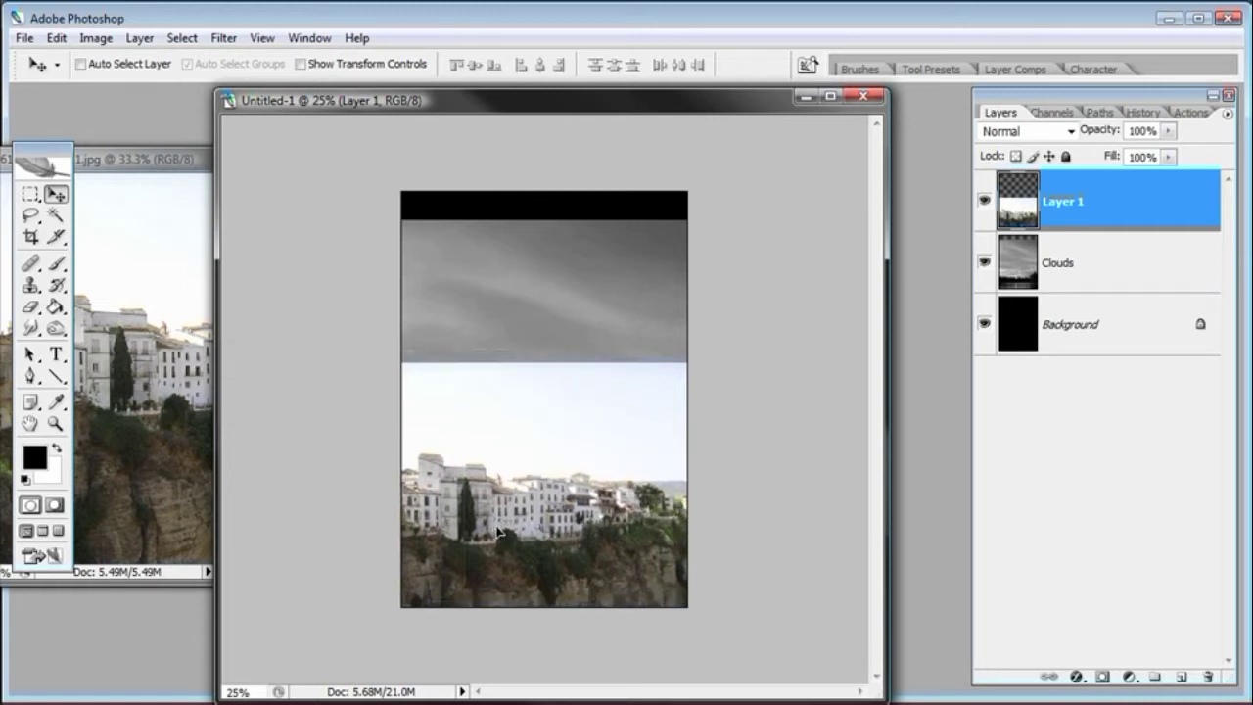
Step: Free-transform the town layer to about 75.5% and position it along the poster bottom
{"action": "left_click", "coordinate": [56, 37]}
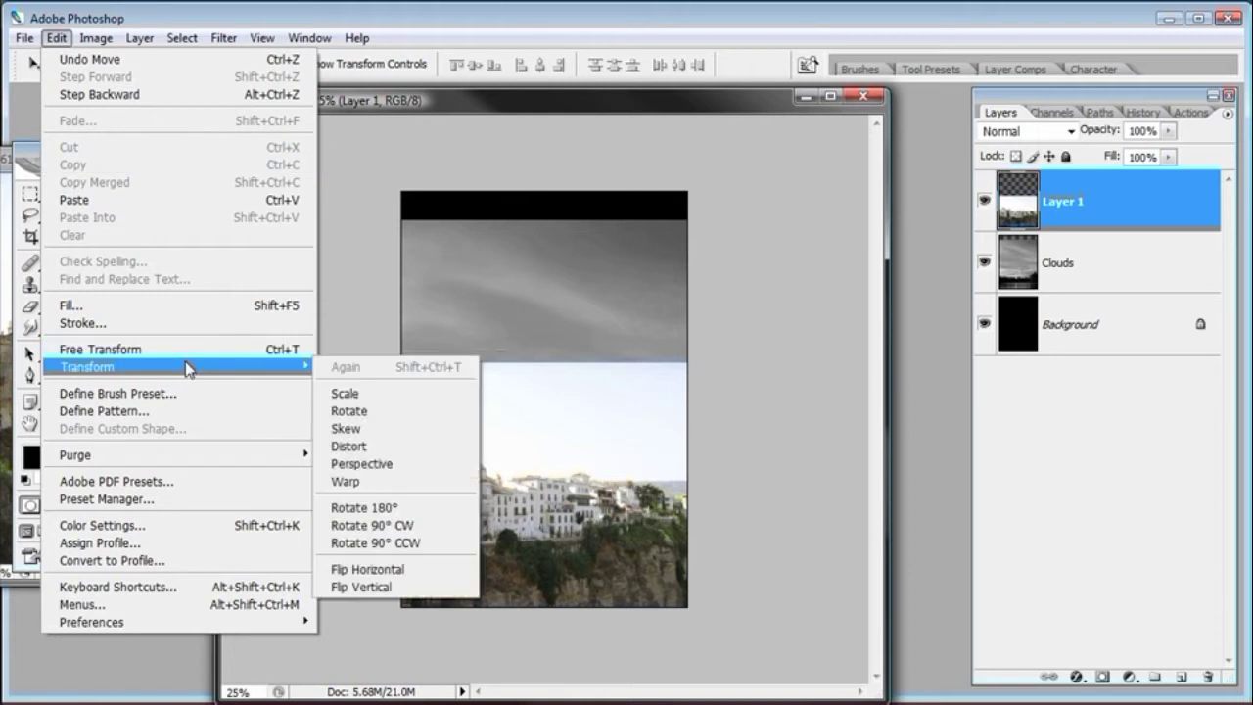
{"action": "left_click", "coordinate": [147, 349]}
{"action": "left_click_drag", "start_coordinate": [744, 662], "coordinate": [695, 627]}
{"action": "left_click_drag", "start_coordinate": [568, 485], "coordinate": [568, 501]}
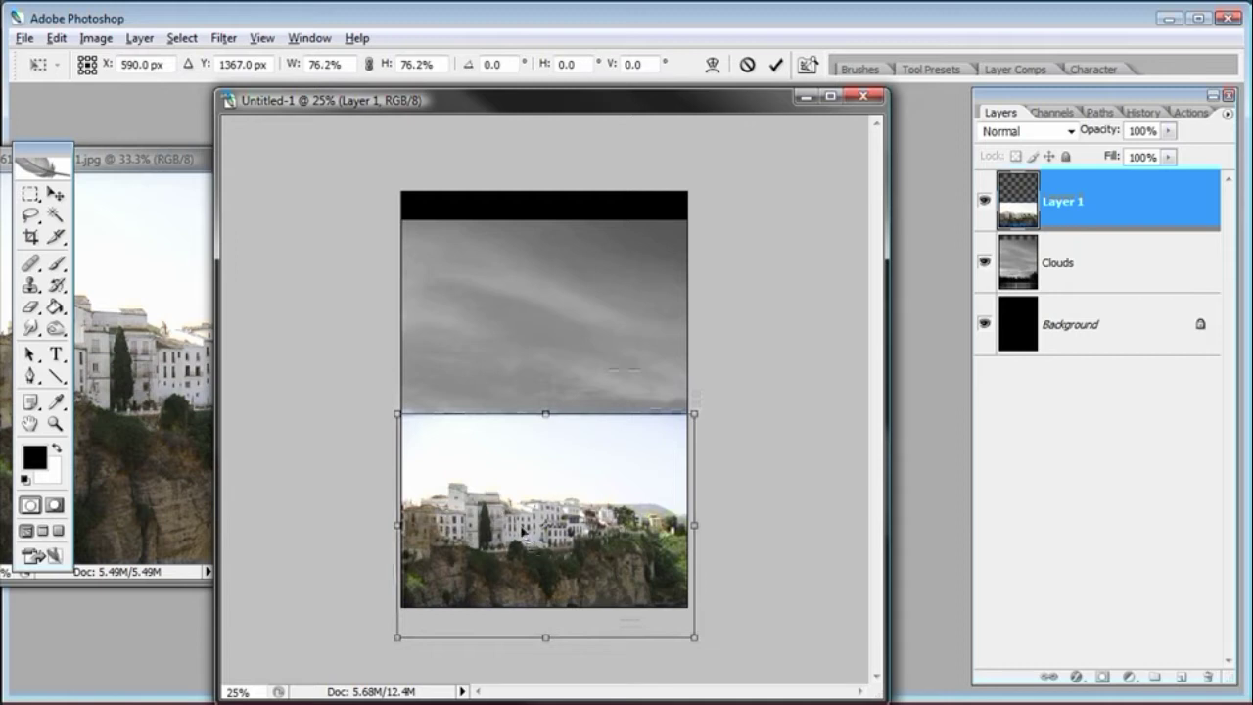
{"action": "left_click_drag", "start_coordinate": [523, 532], "coordinate": [524, 515]}
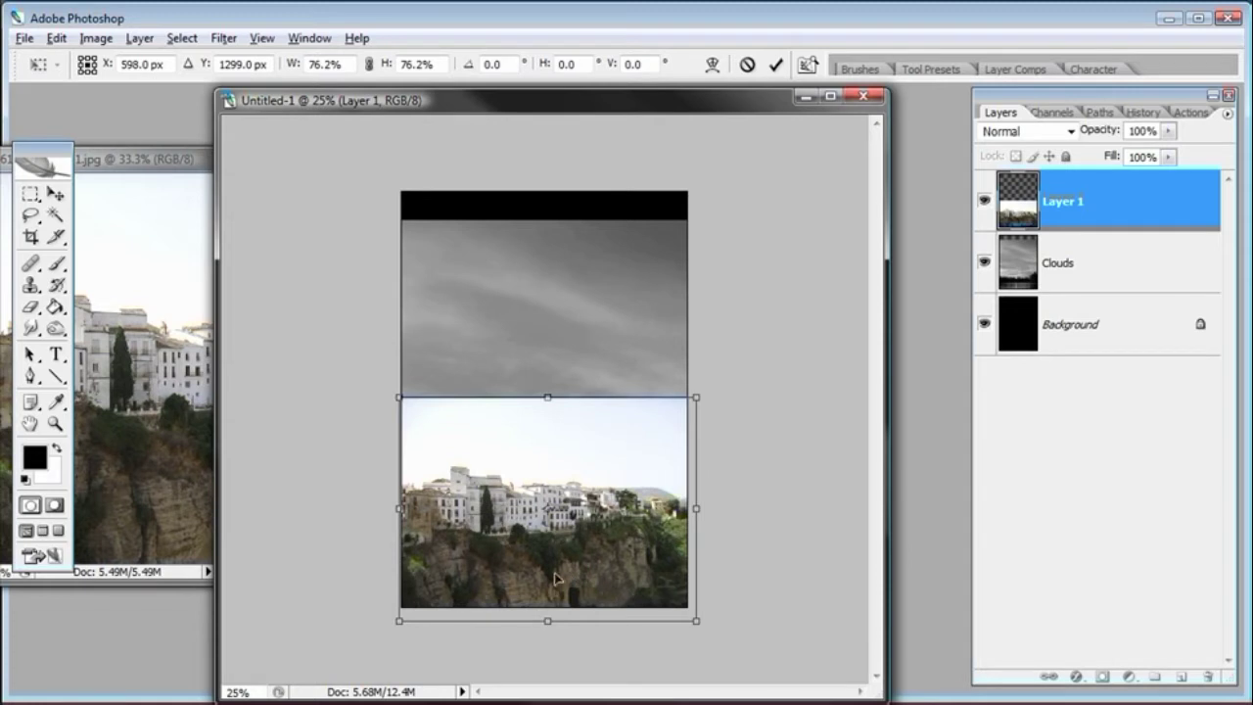
{"action": "left_click_drag", "start_coordinate": [565, 580], "coordinate": [565, 588]}
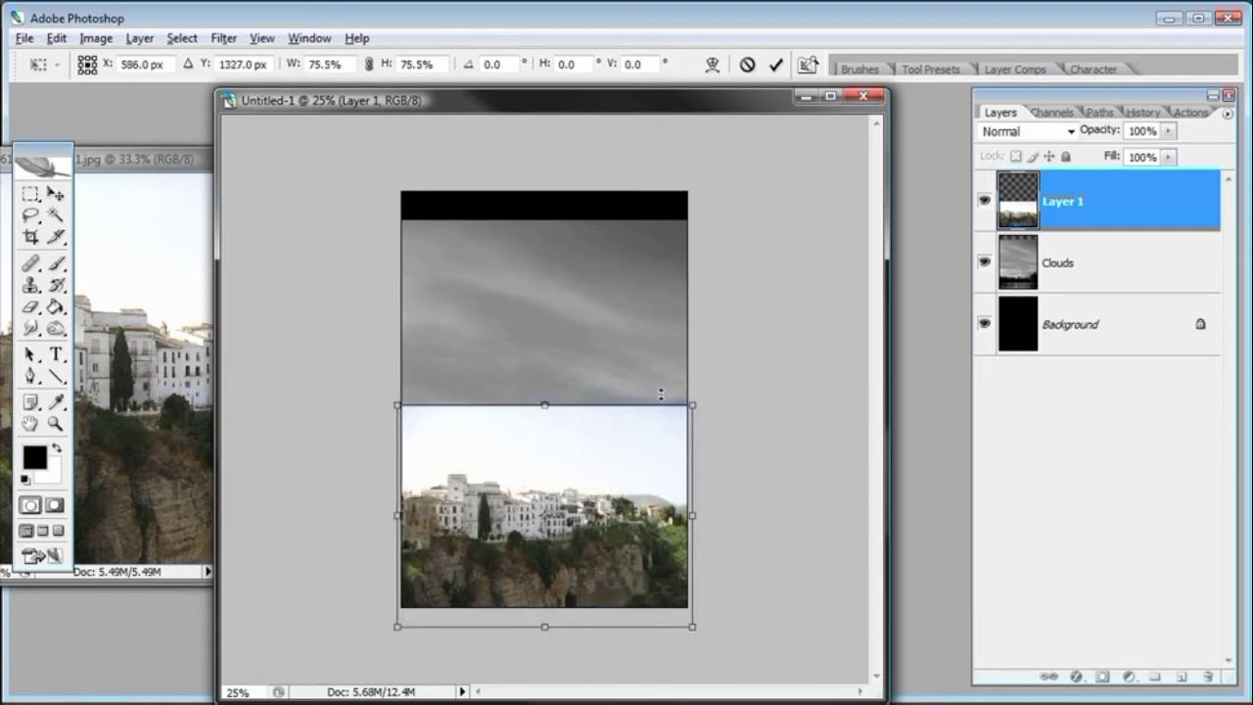
{"action": "key", "text": "Return"}
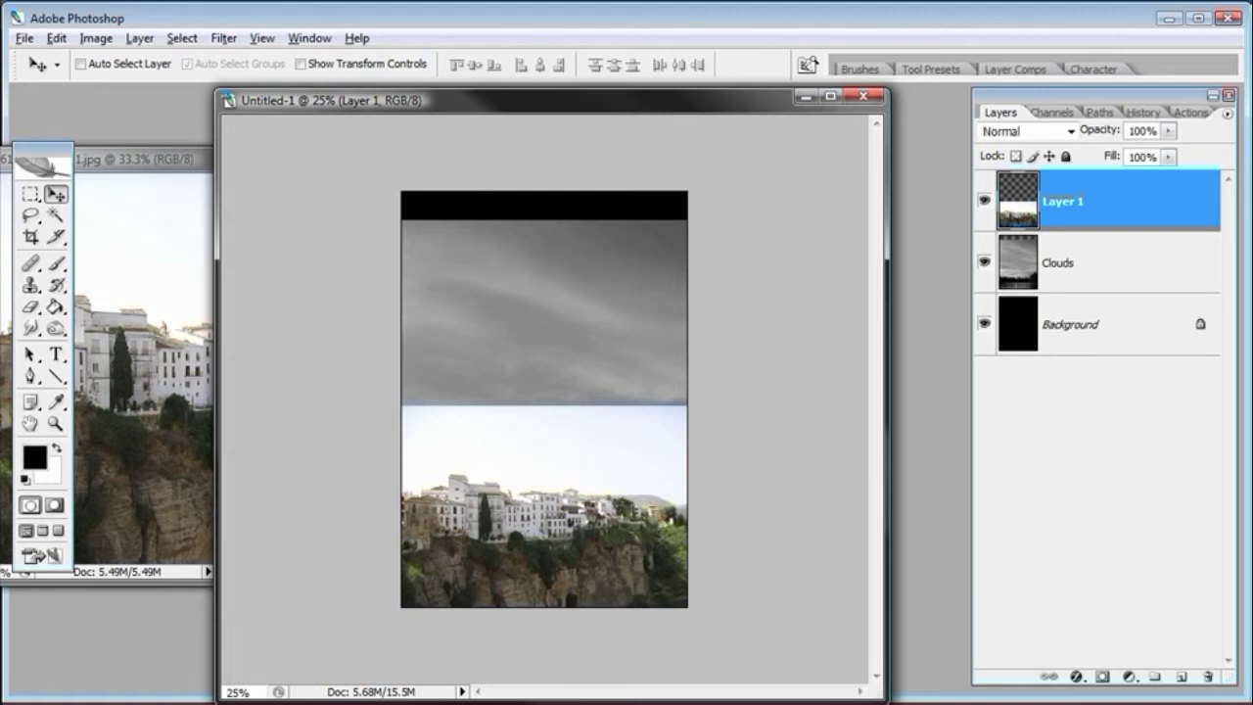
Step: Desaturate the town photo to greyscale
{"action": "left_click", "coordinate": [95, 37]}
{"action": "mouse_move", "coordinate": [146, 85]}
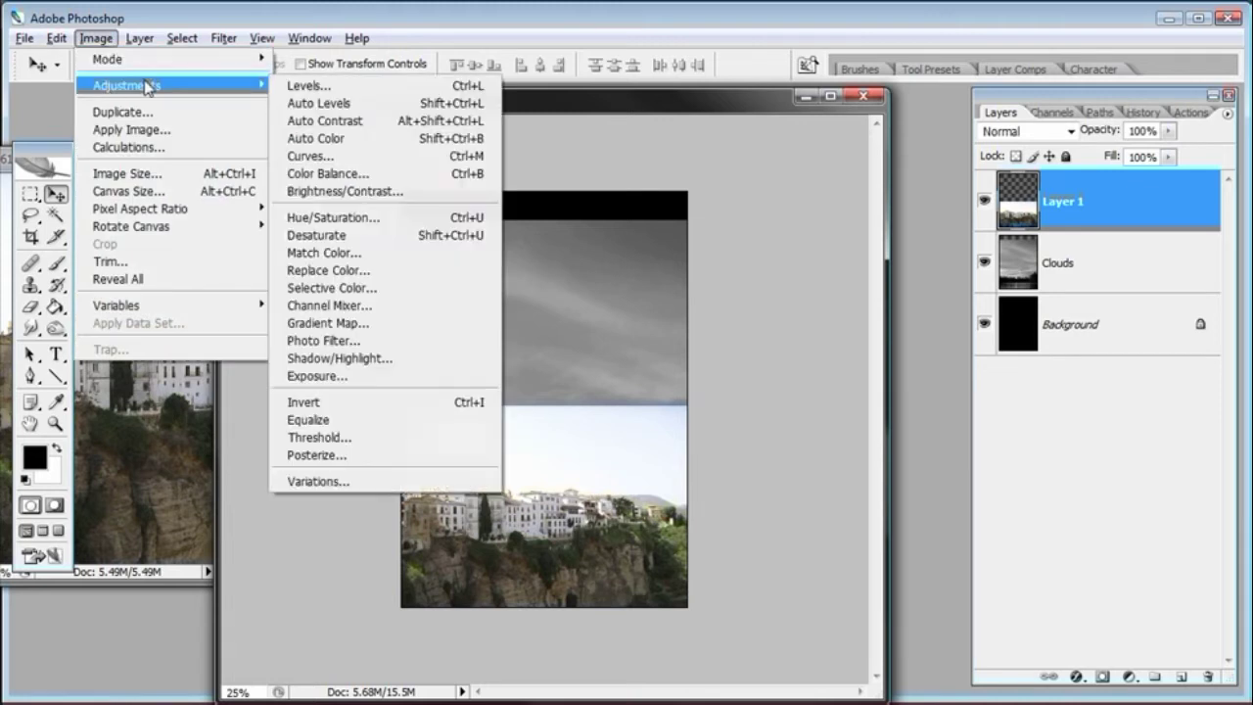
{"action": "left_click", "coordinate": [407, 235]}
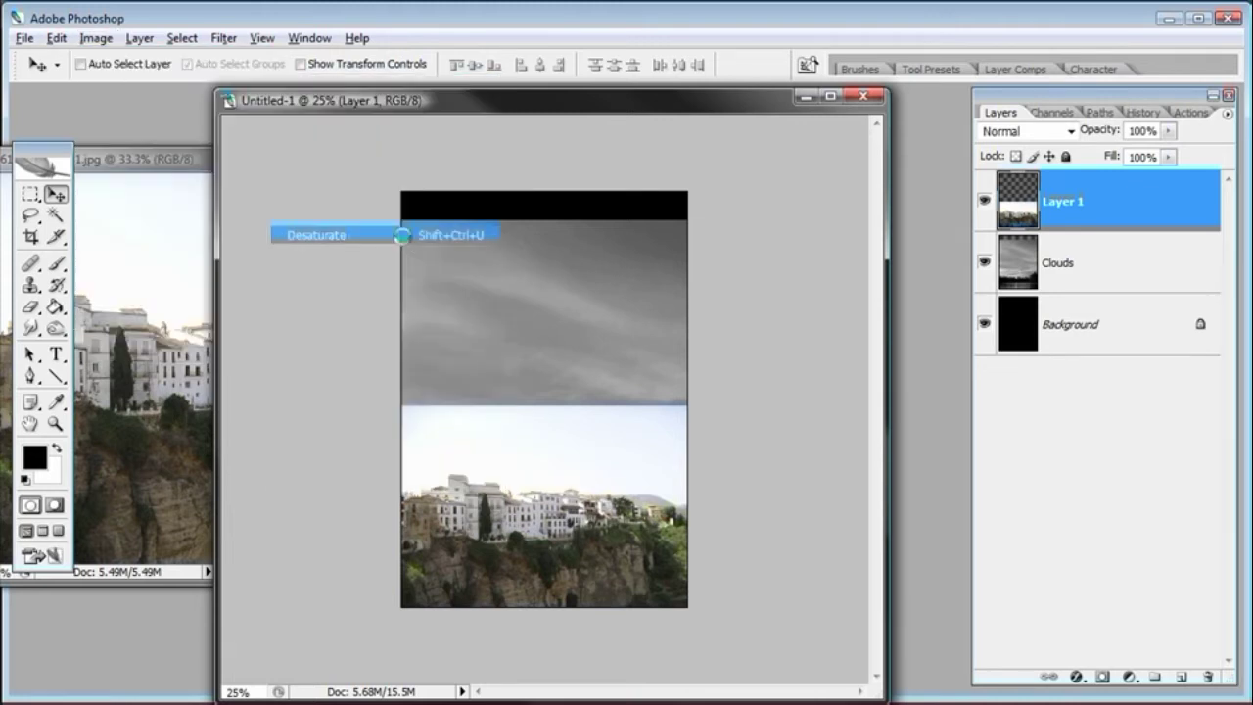
Step: Rename the town layer to 'Building' and zoom in on the poster
{"action": "double_click", "coordinate": [1091, 202]}
{"action": "key", "text": "Escape"}
{"action": "key", "text": "v"}
{"action": "double_click", "coordinate": [1063, 200]}
{"action": "type", "text": "Building"}
{"action": "key", "text": "Return"}
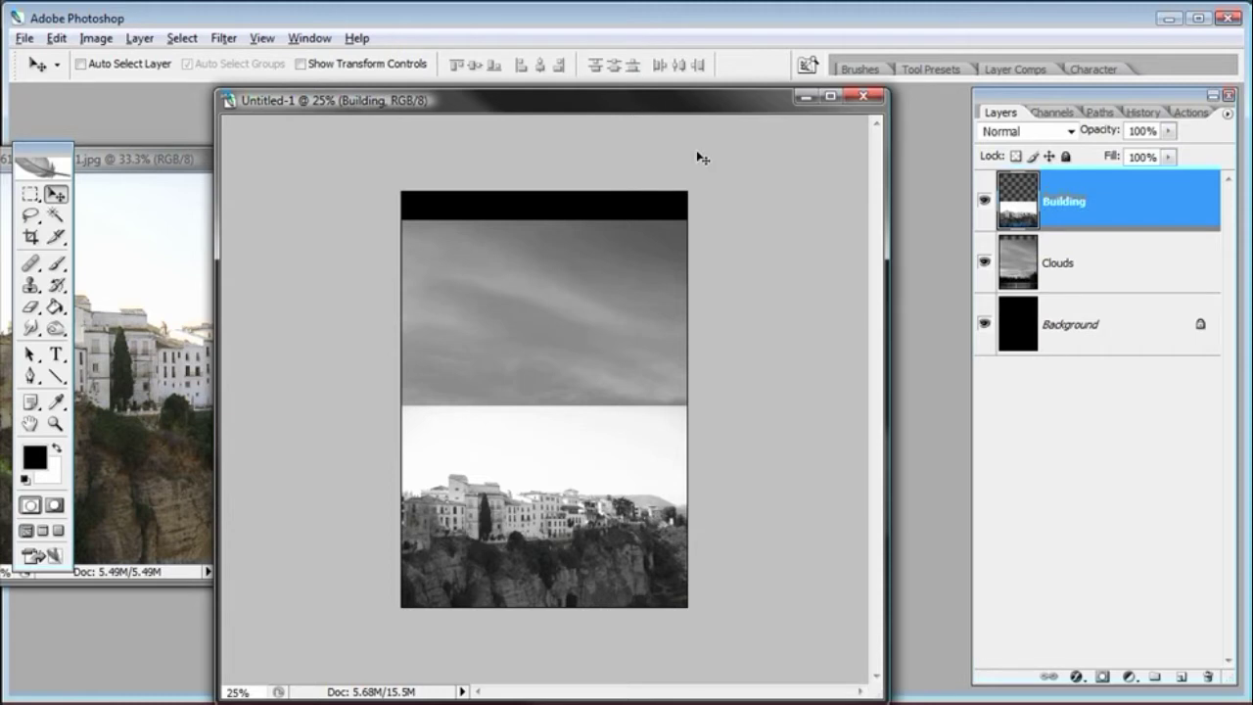
{"action": "left_click", "coordinate": [55, 423]}
{"action": "left_click", "coordinate": [528, 529]}
Step: Zoom to 50%, check Clouds beneath Building, and add a layer mask to Building
{"action": "left_click", "coordinate": [563, 552]}
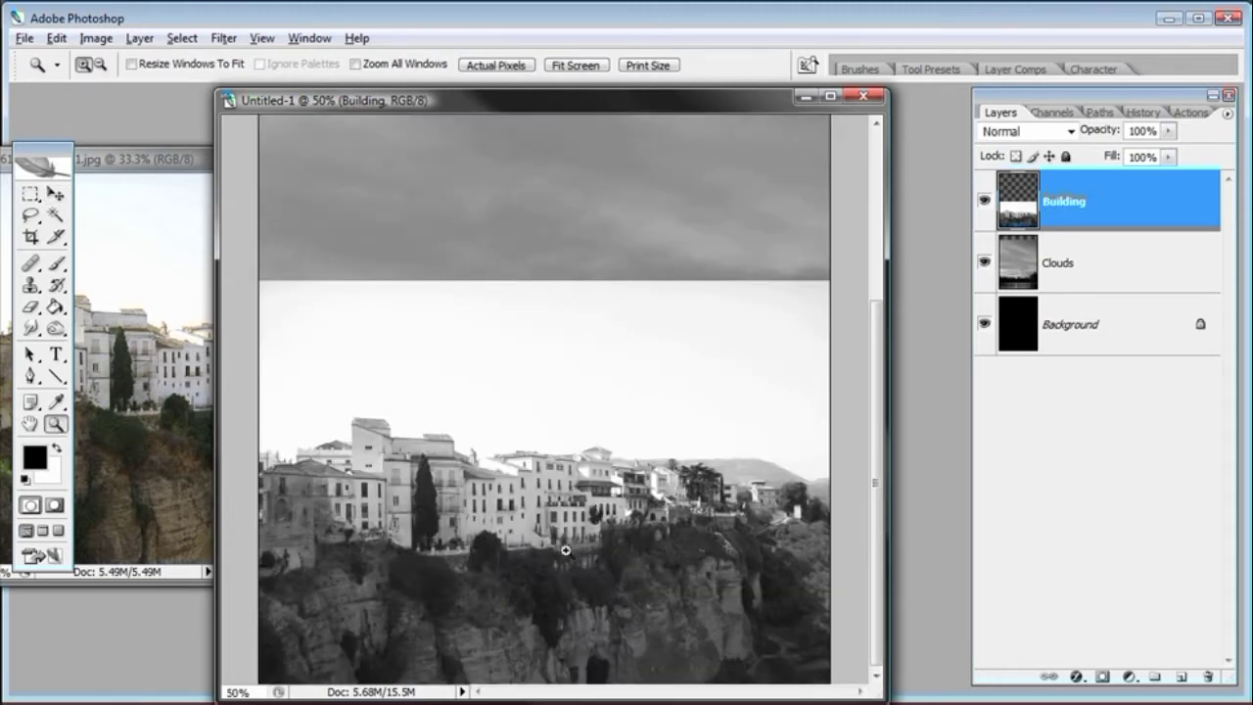
{"action": "left_click_drag", "start_coordinate": [884, 697], "coordinate": [940, 692]}
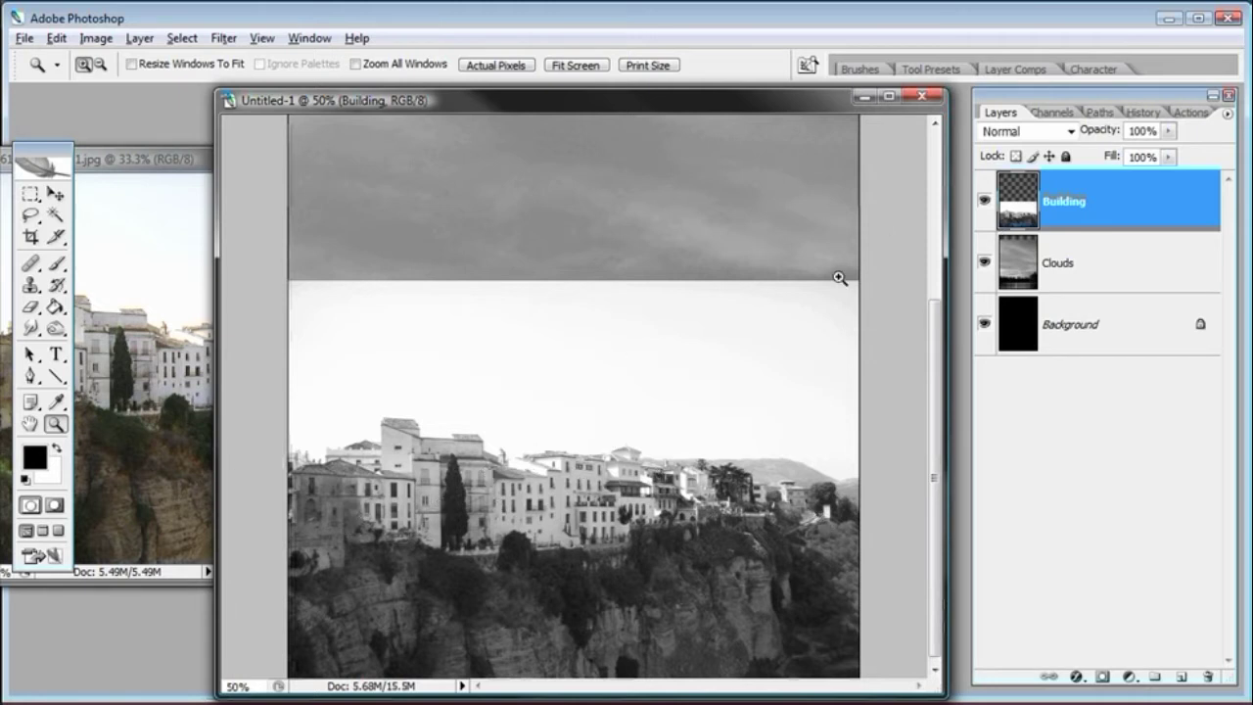
{"action": "left_click", "coordinate": [984, 202]}
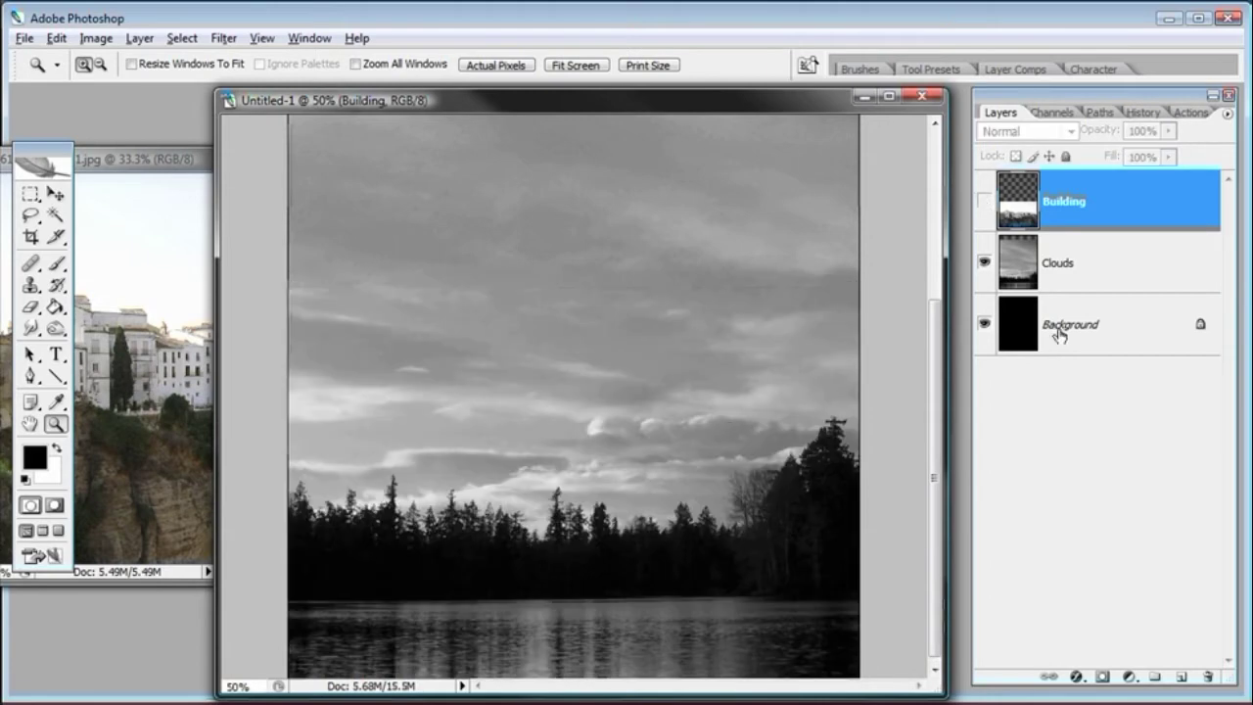
{"action": "left_click", "coordinate": [1113, 271]}
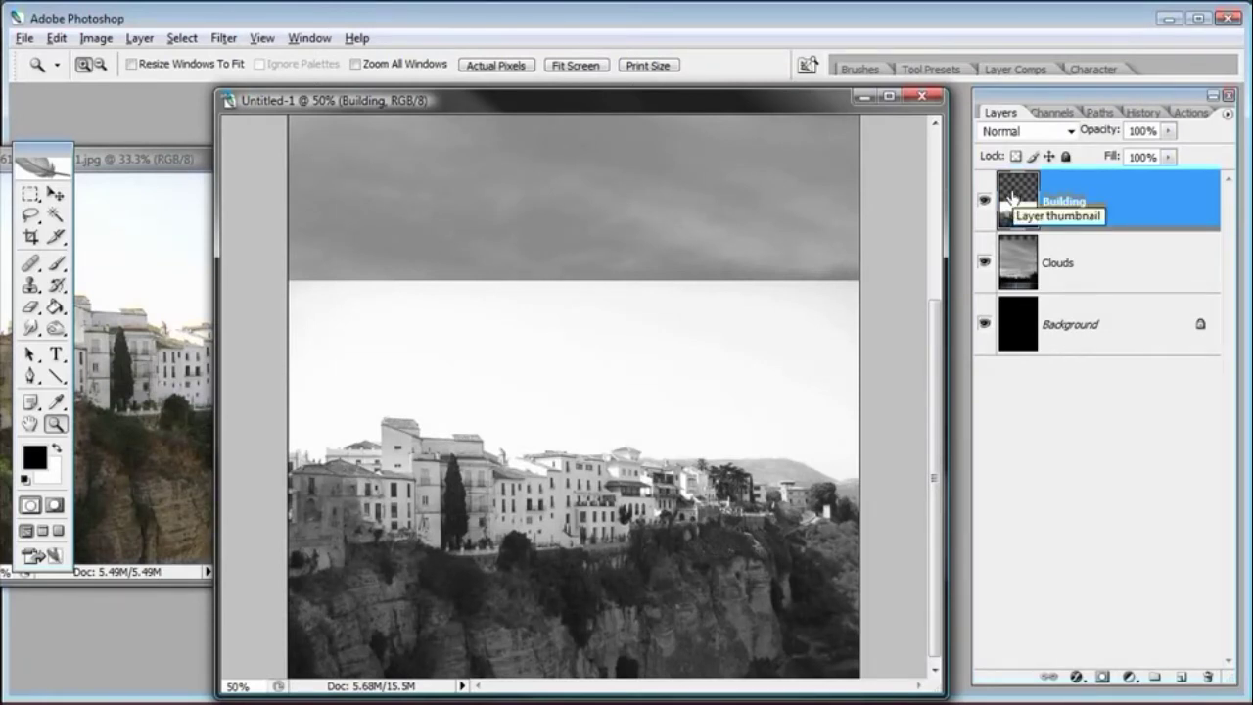
{"action": "left_click", "coordinate": [1101, 678]}
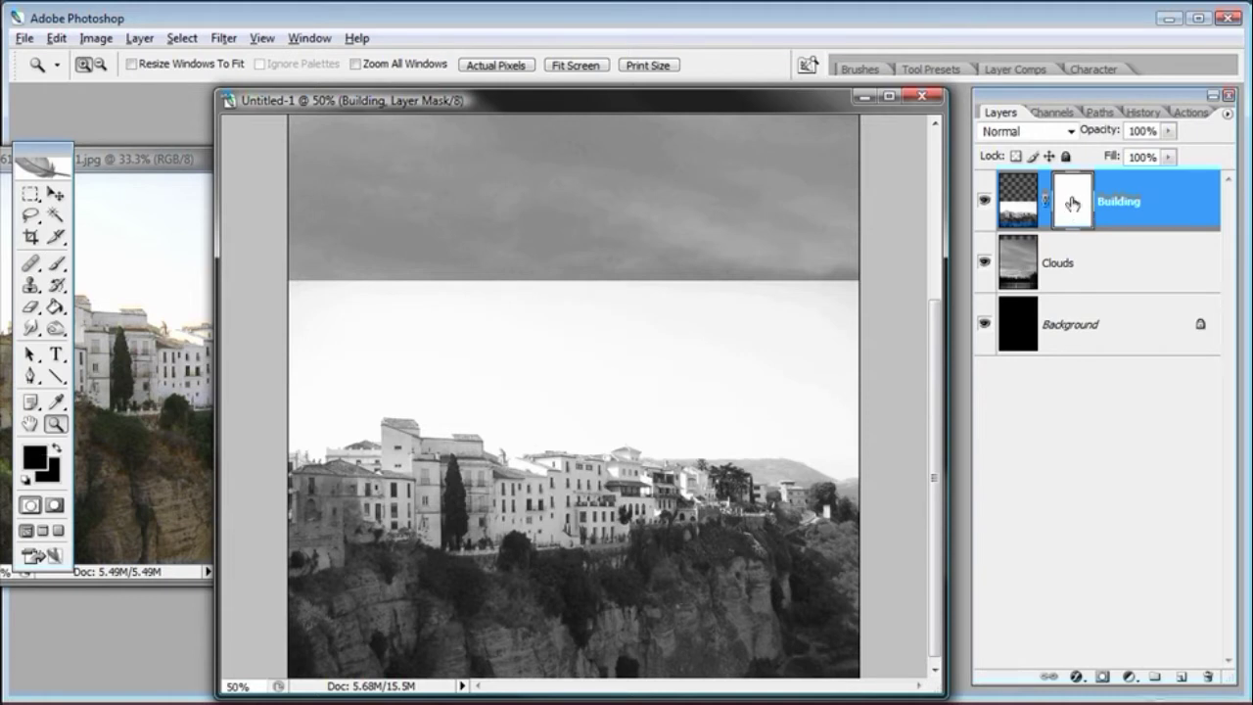
Step: Set the foreground colour to black, choose the Brush tool and close the original town JPG
{"action": "left_click", "coordinate": [34, 459]}
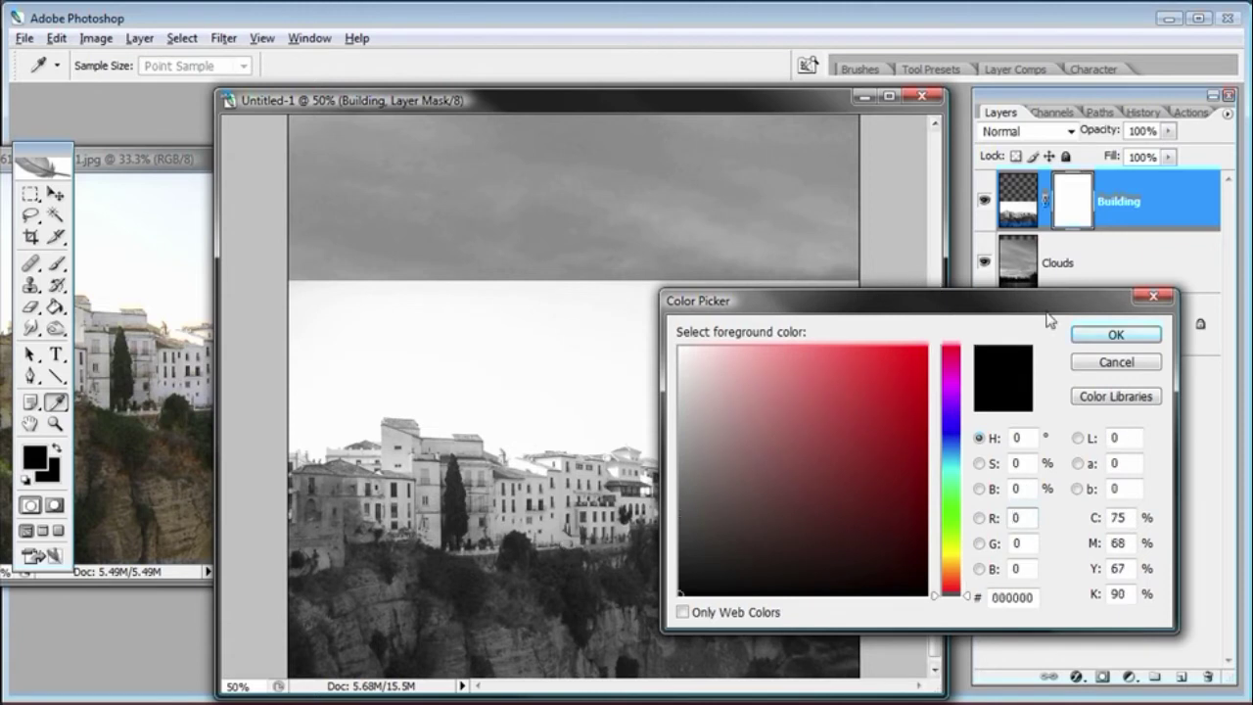
{"action": "left_click", "coordinate": [1116, 334]}
{"action": "key", "text": "z"}
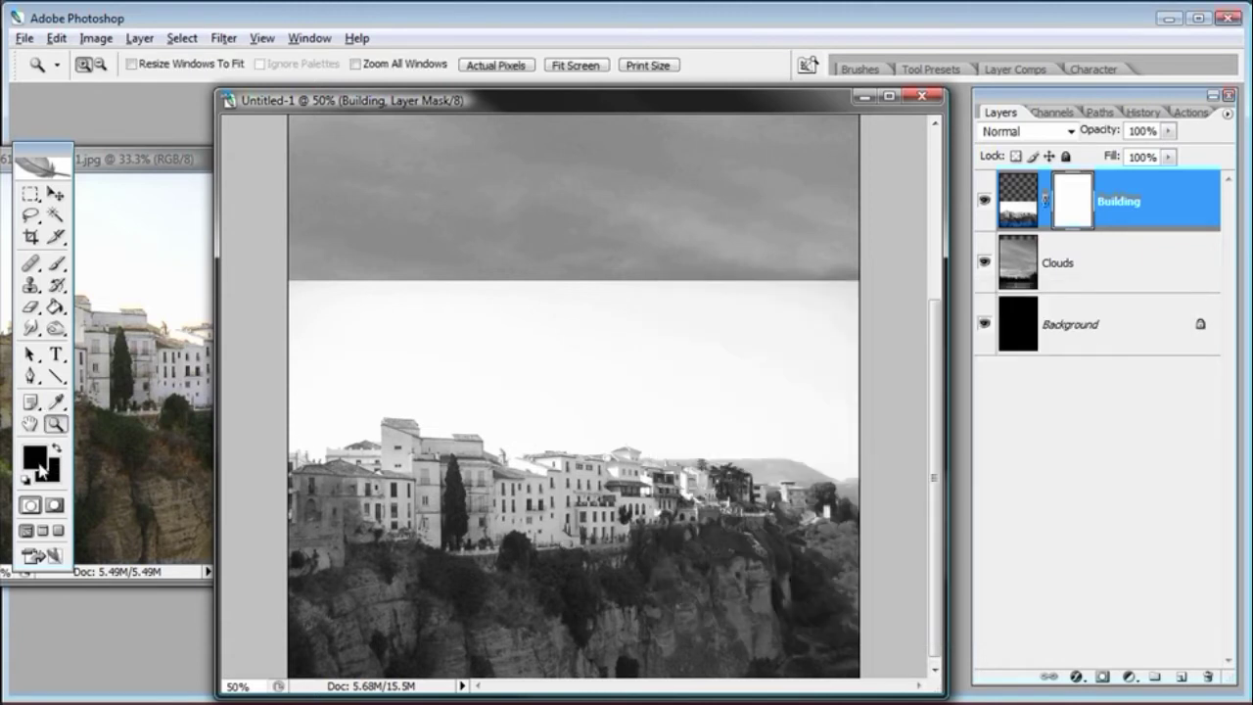
{"action": "left_click", "coordinate": [55, 265]}
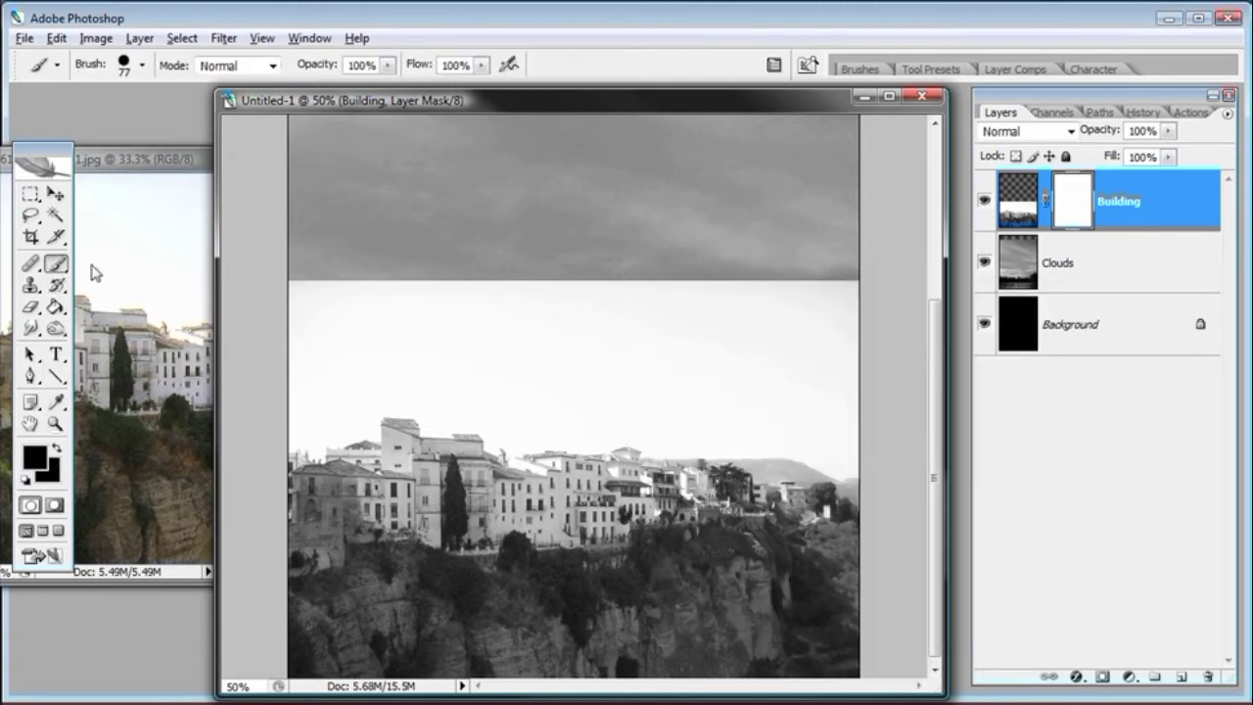
{"action": "left_click", "coordinate": [181, 171]}
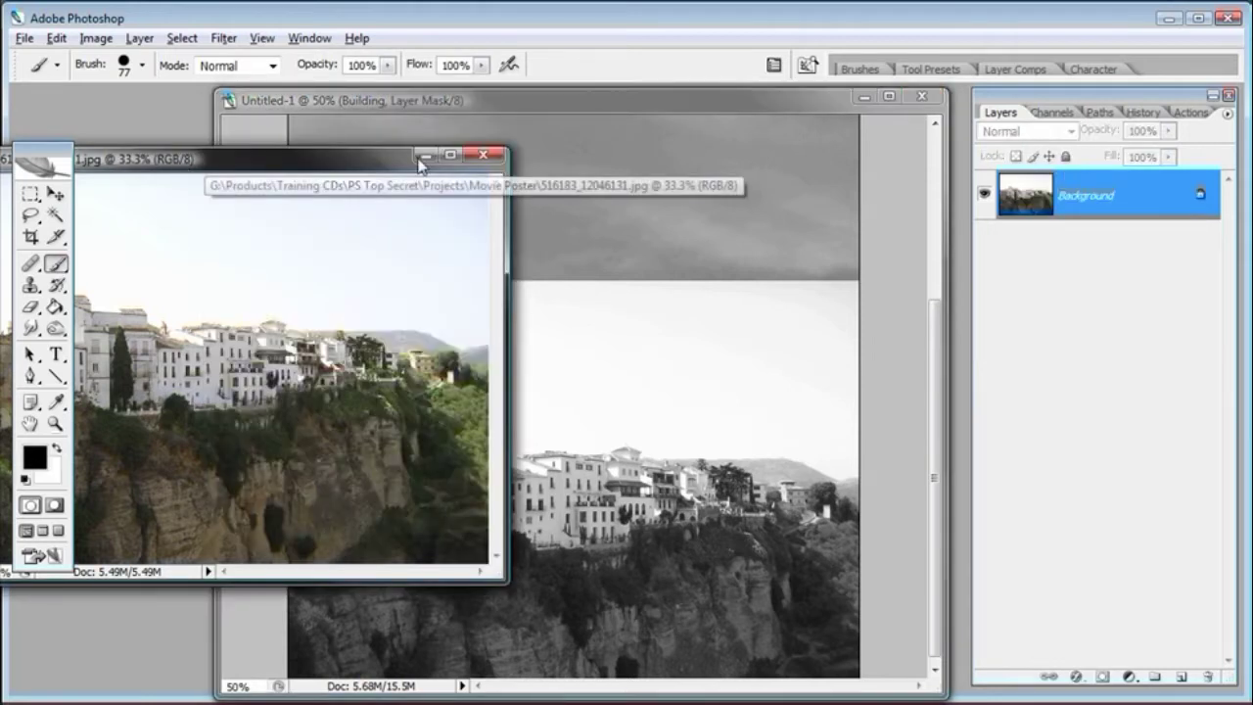
{"action": "left_click", "coordinate": [491, 156]}
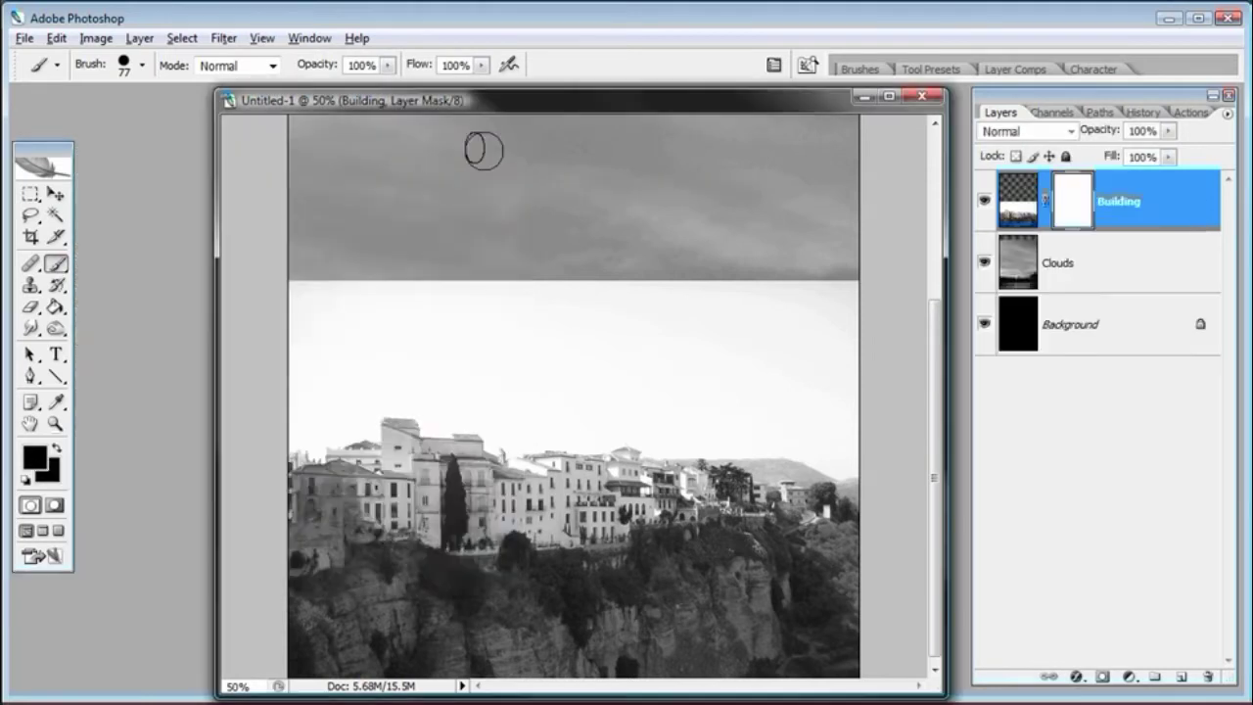
Step: Paint out the white sky on the Building mask with a 145 px, 0% hardness brush
{"action": "right_click", "coordinate": [55, 264]}
{"action": "left_click", "coordinate": [107, 258]}
{"action": "right_click", "coordinate": [567, 278]}
{"action": "left_click_drag", "start_coordinate": [665, 324], "coordinate": [692, 325]}
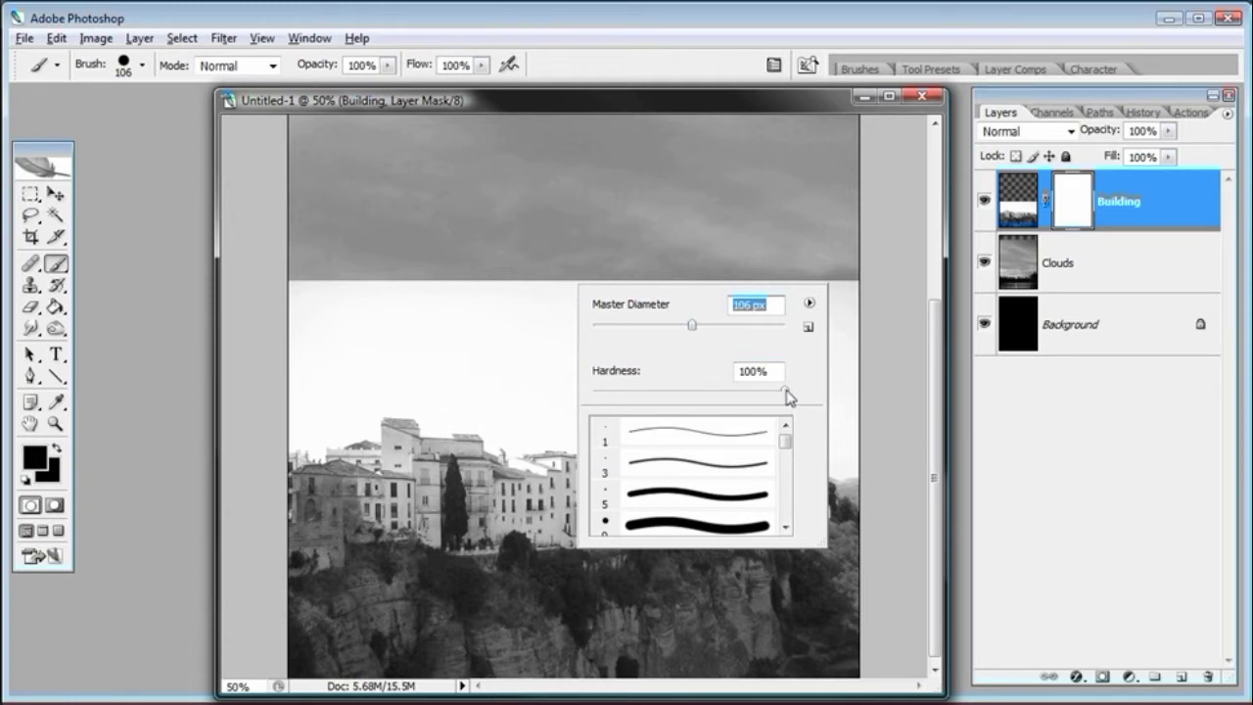
{"action": "left_click_drag", "start_coordinate": [789, 397], "coordinate": [593, 391]}
{"action": "left_click_drag", "start_coordinate": [692, 327], "coordinate": [718, 323]}
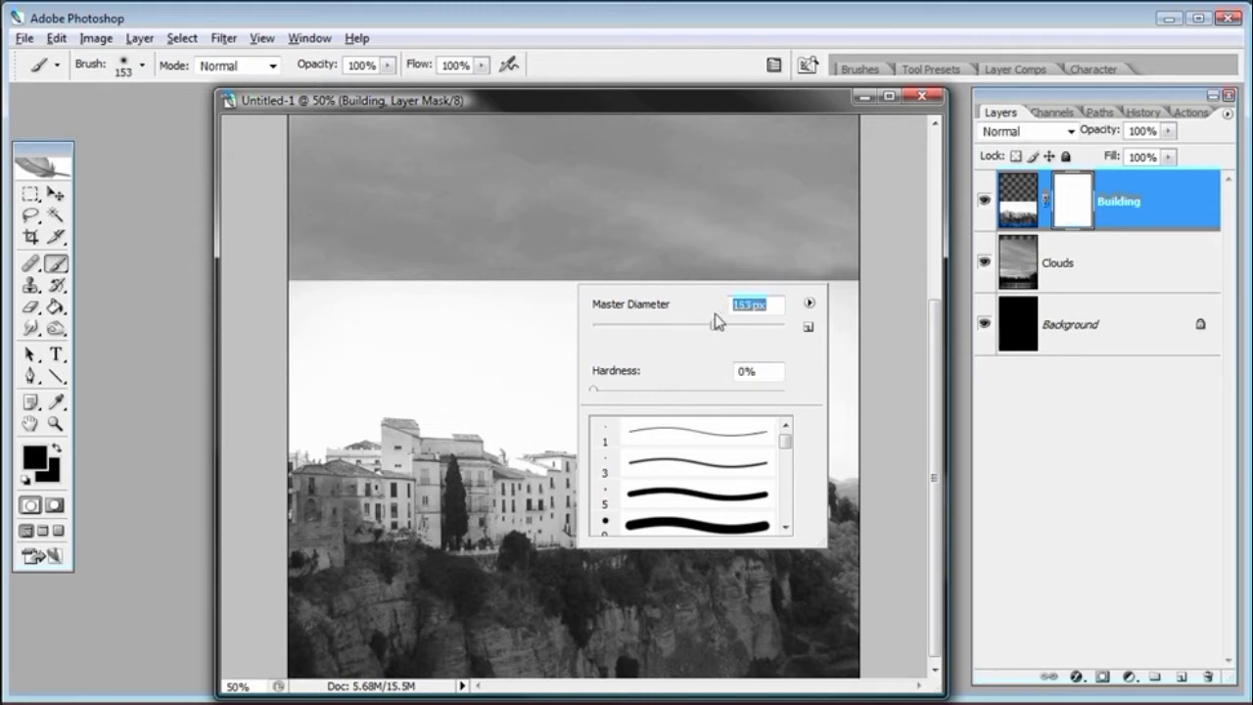
{"action": "key", "text": "Return"}
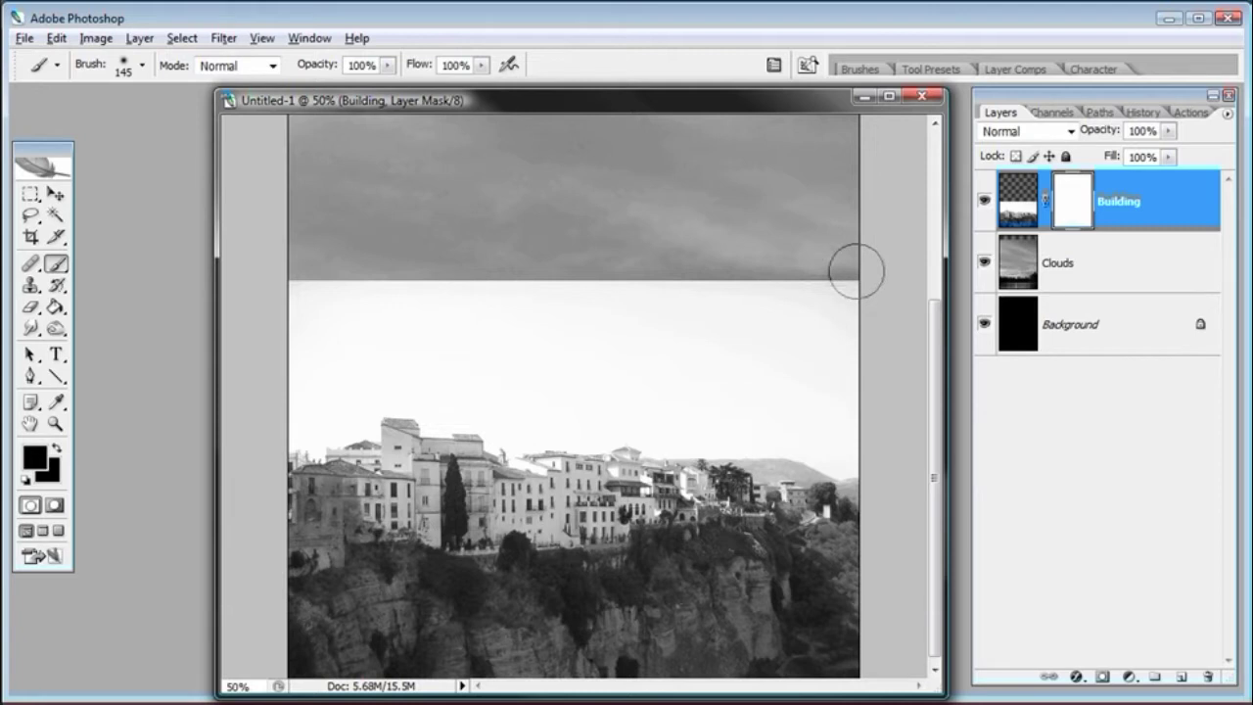
{"action": "mouse_move", "coordinate": [857, 271]}
{"action": "left_mouse_down"}
{"action": "mouse_move", "coordinate": [312, 277]}
{"action": "mouse_move", "coordinate": [296, 286]}
{"action": "mouse_move", "coordinate": [306, 296]}
{"action": "mouse_move", "coordinate": [349, 299]}
{"action": "mouse_move", "coordinate": [875, 273]}
{"action": "mouse_move", "coordinate": [833, 300]}
{"action": "mouse_move", "coordinate": [674, 315]}
{"action": "mouse_move", "coordinate": [286, 328]}
{"action": "mouse_move", "coordinate": [306, 354]}
{"action": "mouse_move", "coordinate": [673, 334]}
{"action": "mouse_move", "coordinate": [844, 310]}
{"action": "mouse_move", "coordinate": [872, 319]}
{"action": "mouse_move", "coordinate": [826, 341]}
{"action": "mouse_move", "coordinate": [287, 363]}
{"action": "mouse_move", "coordinate": [870, 350]}
{"action": "mouse_move", "coordinate": [844, 376]}
{"action": "mouse_move", "coordinate": [495, 381]}
{"action": "mouse_move", "coordinate": [857, 394]}
{"action": "mouse_move", "coordinate": [585, 394]}
{"action": "mouse_move", "coordinate": [856, 391]}
{"action": "mouse_move", "coordinate": [343, 373]}
{"action": "mouse_move", "coordinate": [297, 382]}
{"action": "left_mouse_up"}
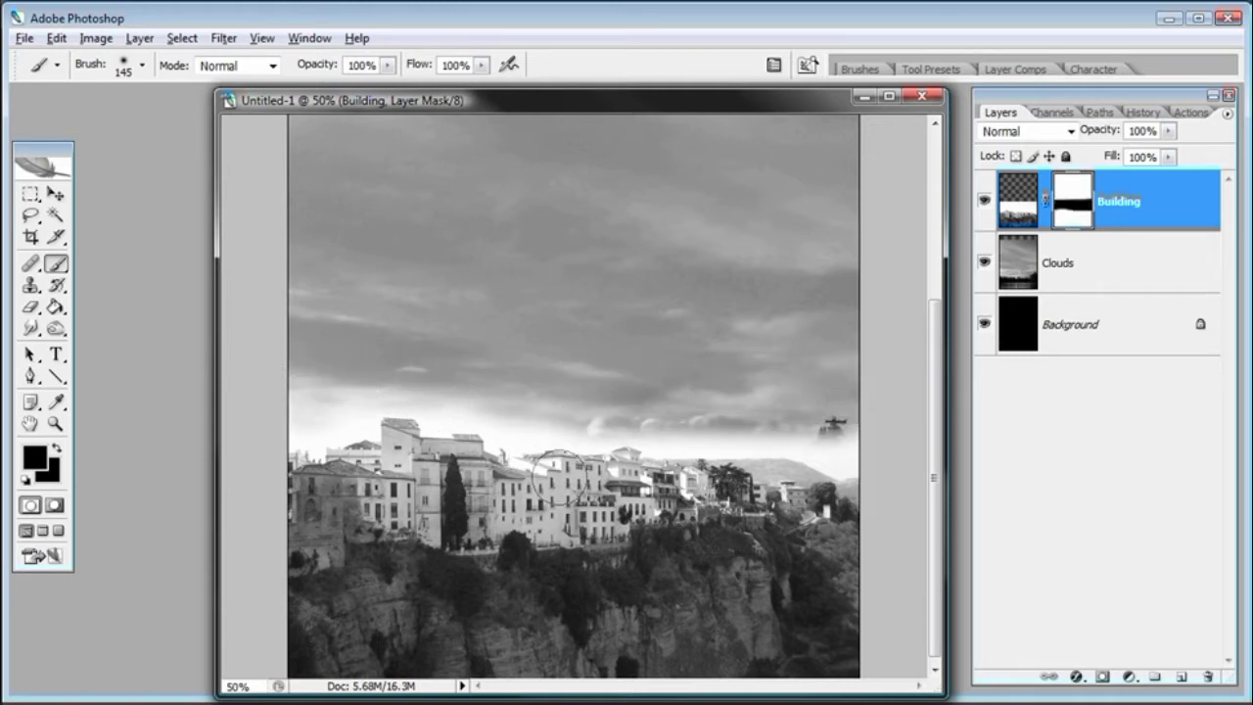
Step: With a 69 px brush, mask along the horizon and clear the haze around the right-edge tower
{"action": "right_click", "coordinate": [658, 326]}
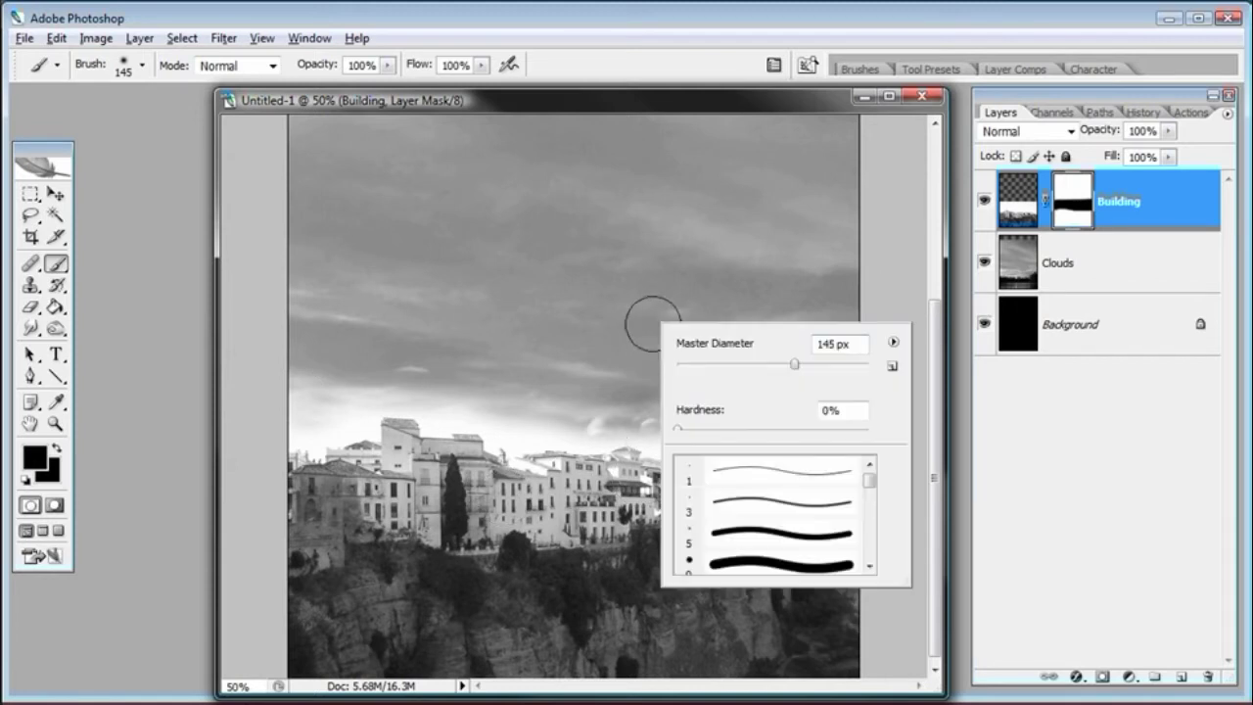
{"action": "left_click", "coordinate": [728, 360]}
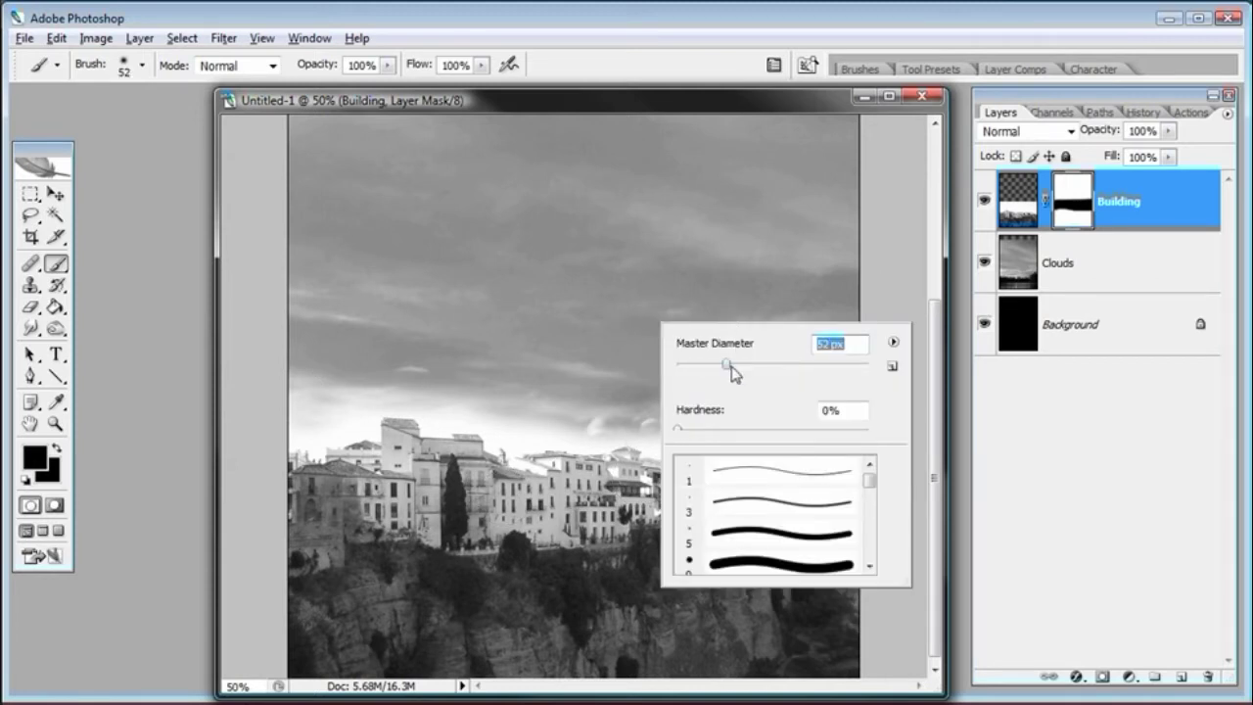
{"action": "left_click_drag", "start_coordinate": [730, 364], "coordinate": [743, 364]}
{"action": "left_click", "coordinate": [742, 106]}
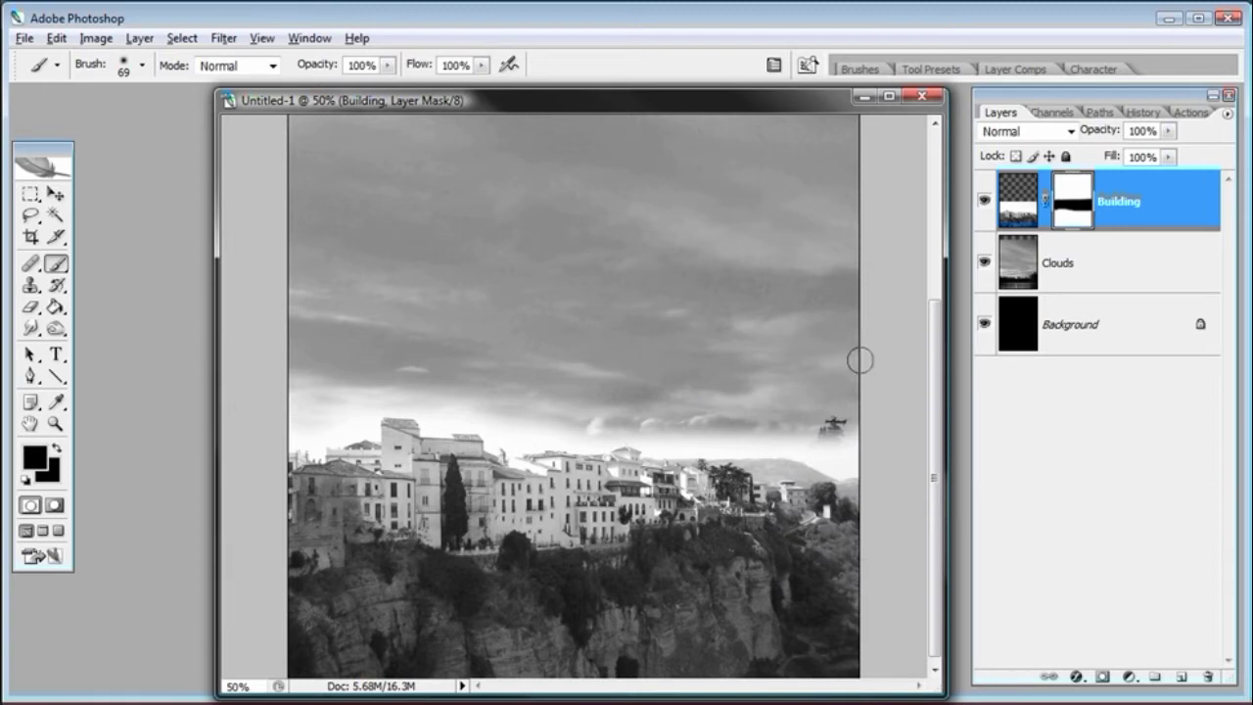
{"action": "mouse_move", "coordinate": [777, 422]}
{"action": "left_mouse_down"}
{"action": "mouse_move", "coordinate": [501, 434]}
{"action": "mouse_move", "coordinate": [477, 414]}
{"action": "mouse_move", "coordinate": [369, 399]}
{"action": "mouse_move", "coordinate": [347, 424]}
{"action": "mouse_move", "coordinate": [290, 435]}
{"action": "left_mouse_up"}
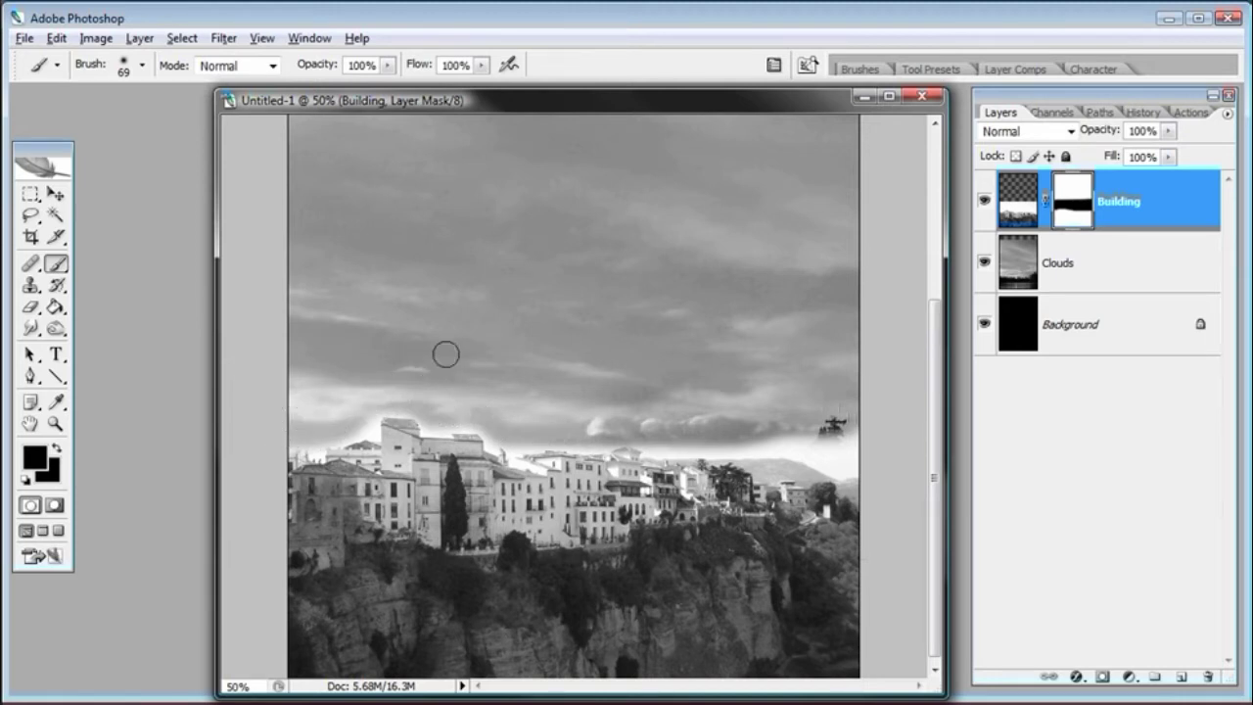
{"action": "mouse_move", "coordinate": [789, 438]}
{"action": "left_mouse_down"}
{"action": "mouse_move", "coordinate": [837, 451]}
{"action": "mouse_move", "coordinate": [859, 440]}
{"action": "left_mouse_up"}
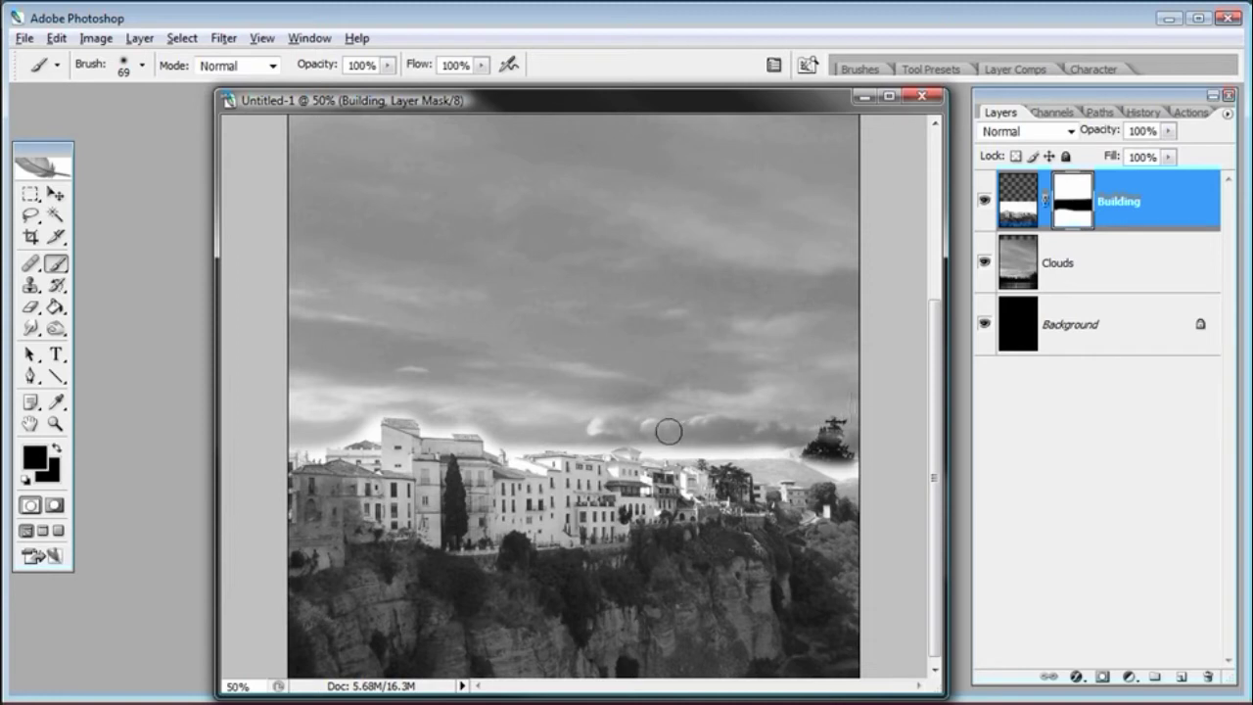
{"action": "mouse_move", "coordinate": [624, 420]}
{"action": "left_mouse_down"}
{"action": "mouse_move", "coordinate": [554, 414]}
{"action": "mouse_move", "coordinate": [571, 391]}
{"action": "left_mouse_up"}
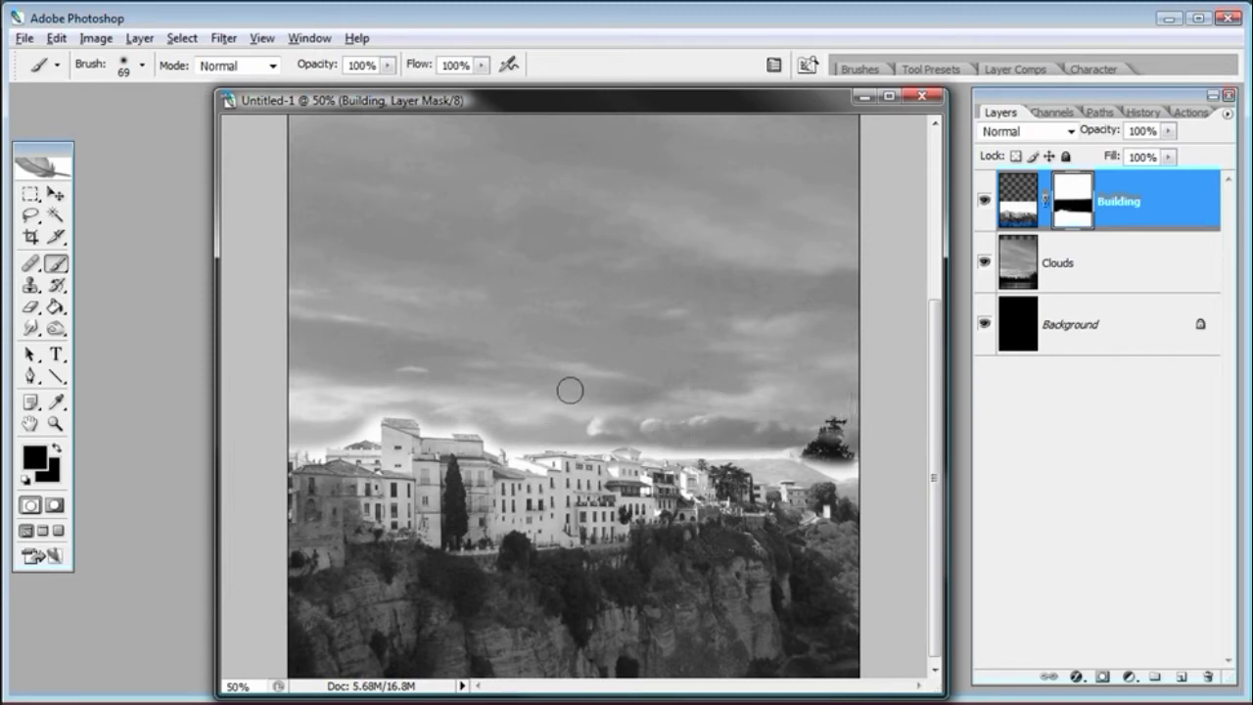
Step: Enlarge the brush to 178 px and hide the white glow above the rooftops and tree base
{"action": "right_click", "coordinate": [675, 352]}
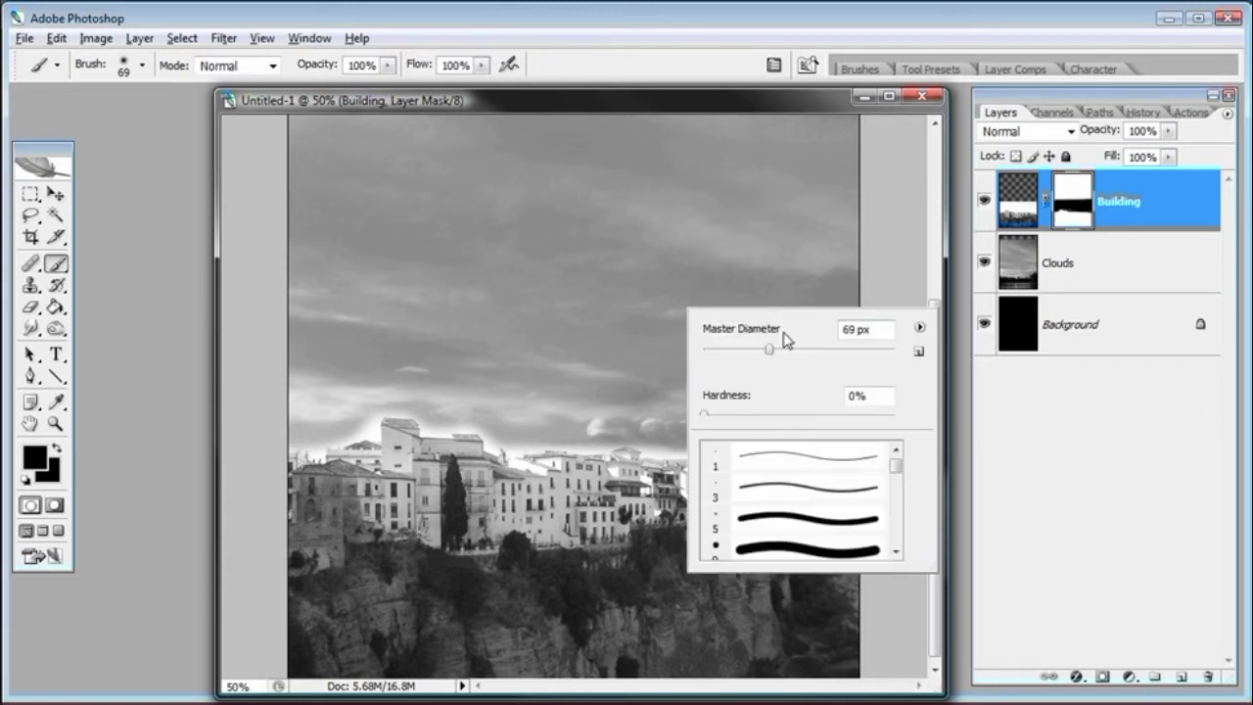
{"action": "left_click_drag", "start_coordinate": [779, 349], "coordinate": [840, 350]}
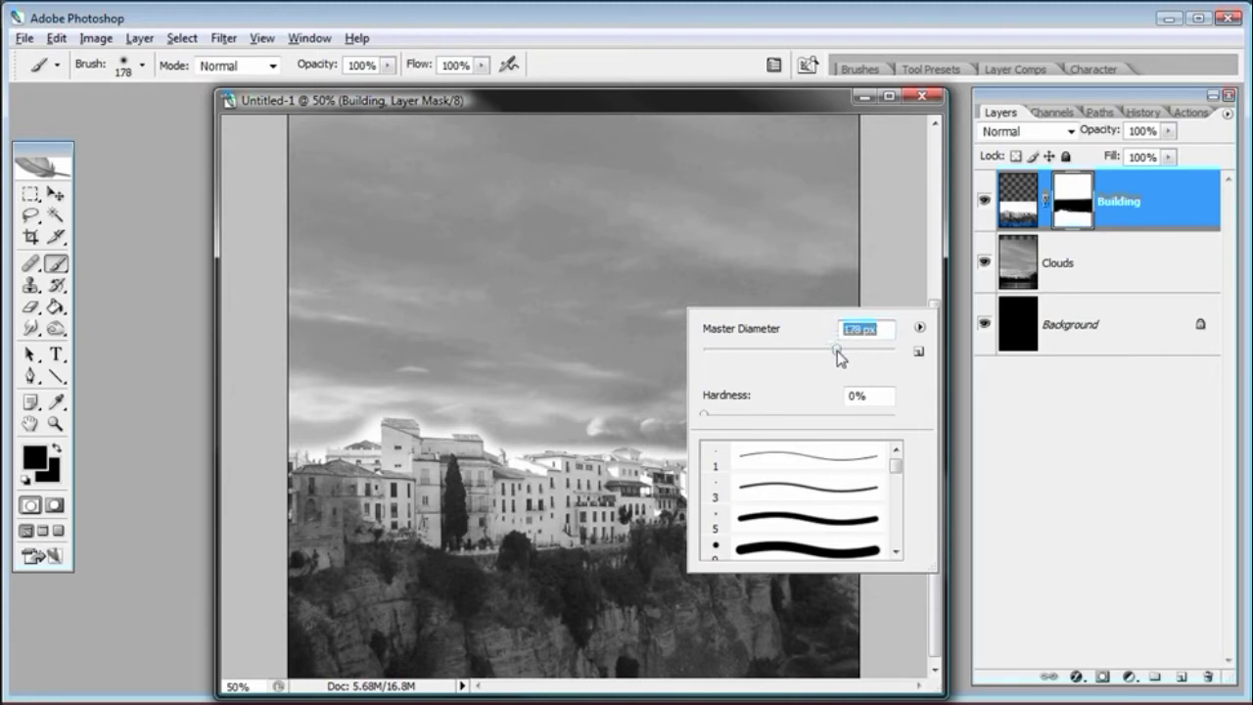
{"action": "left_click", "coordinate": [796, 93]}
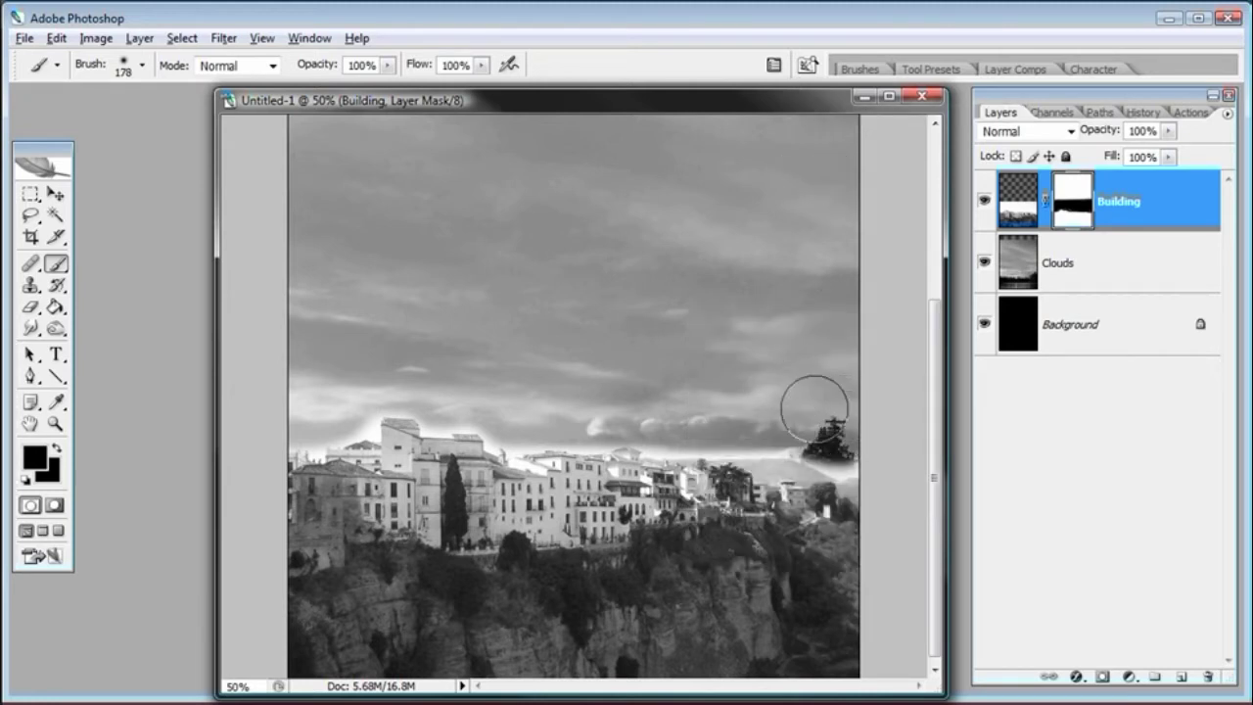
{"action": "mouse_move", "coordinate": [596, 406]}
{"action": "left_mouse_down"}
{"action": "mouse_move", "coordinate": [540, 410]}
{"action": "mouse_move", "coordinate": [410, 378]}
{"action": "mouse_move", "coordinate": [341, 407]}
{"action": "left_mouse_up"}
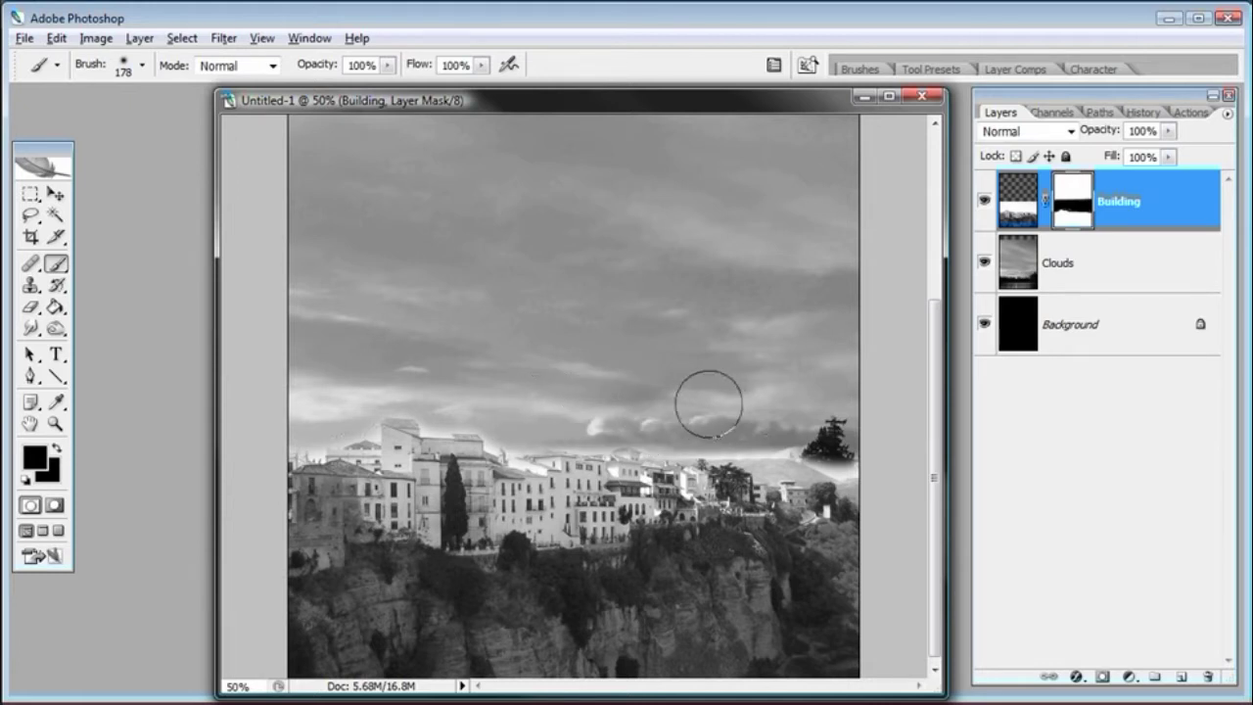
{"action": "mouse_move", "coordinate": [792, 411]}
{"action": "left_mouse_down"}
{"action": "mouse_move", "coordinate": [842, 435]}
{"action": "mouse_move", "coordinate": [877, 429]}
{"action": "mouse_move", "coordinate": [833, 420]}
{"action": "mouse_move", "coordinate": [835, 445]}
{"action": "mouse_move", "coordinate": [857, 452]}
{"action": "mouse_move", "coordinate": [806, 434]}
{"action": "left_mouse_up"}
Step: Shrink the brush to 62 px, blend the tree line, and toggle Clouds to check the edge
{"action": "right_click", "coordinate": [789, 312]}
{"action": "left_click", "coordinate": [894, 355]}
{"action": "left_click_drag", "start_coordinate": [894, 354], "coordinate": [874, 354]}
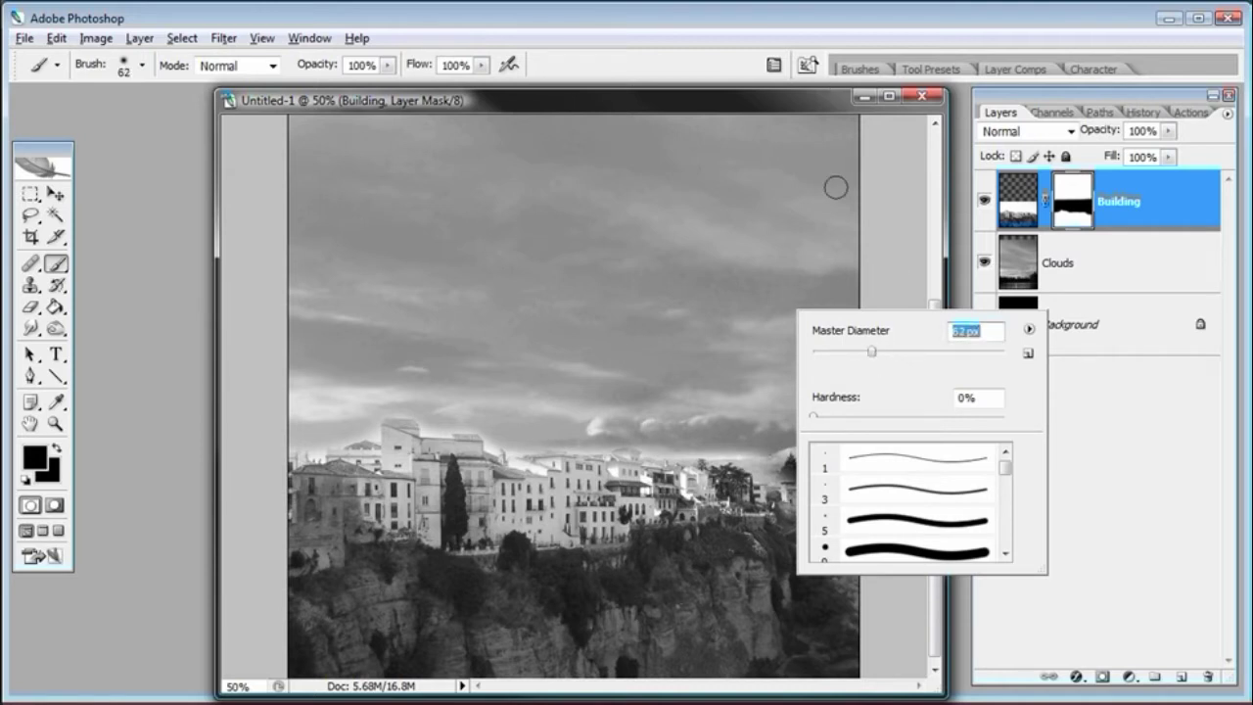
{"action": "left_click", "coordinate": [809, 110]}
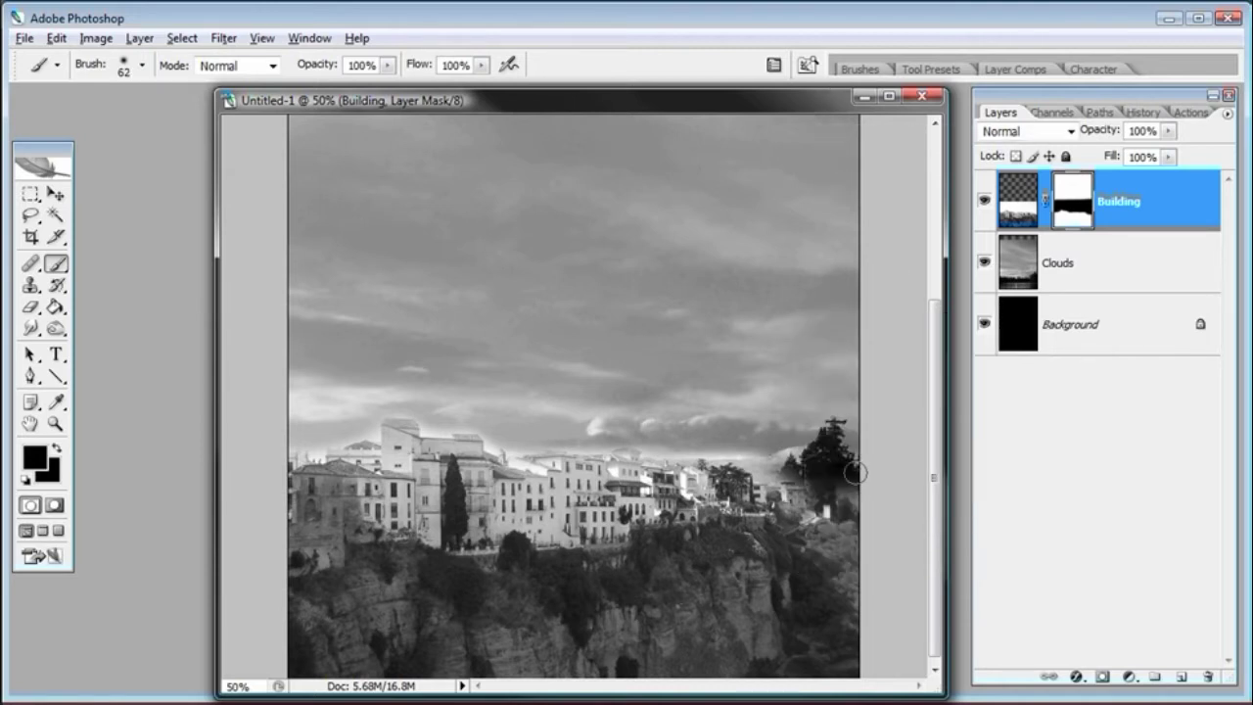
{"action": "mouse_move", "coordinate": [739, 449]}
{"action": "left_mouse_down"}
{"action": "mouse_move", "coordinate": [790, 465]}
{"action": "mouse_move", "coordinate": [699, 445]}
{"action": "left_mouse_up"}
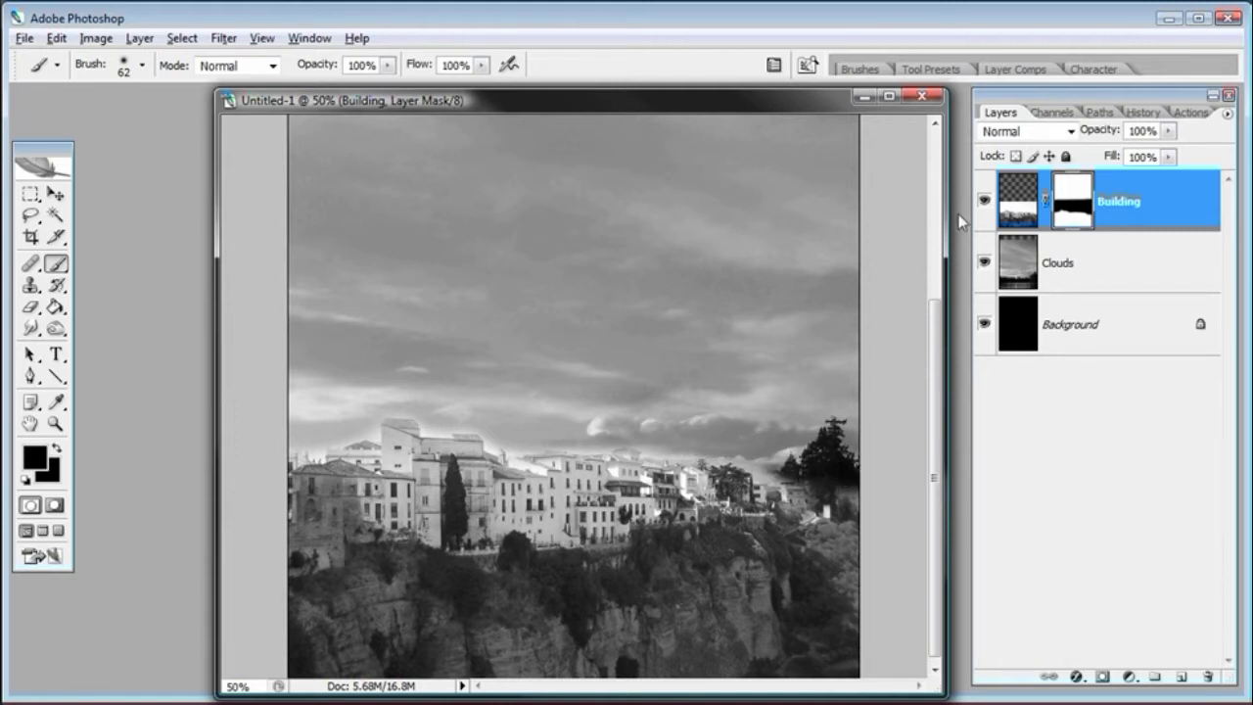
{"action": "left_click", "coordinate": [984, 262]}
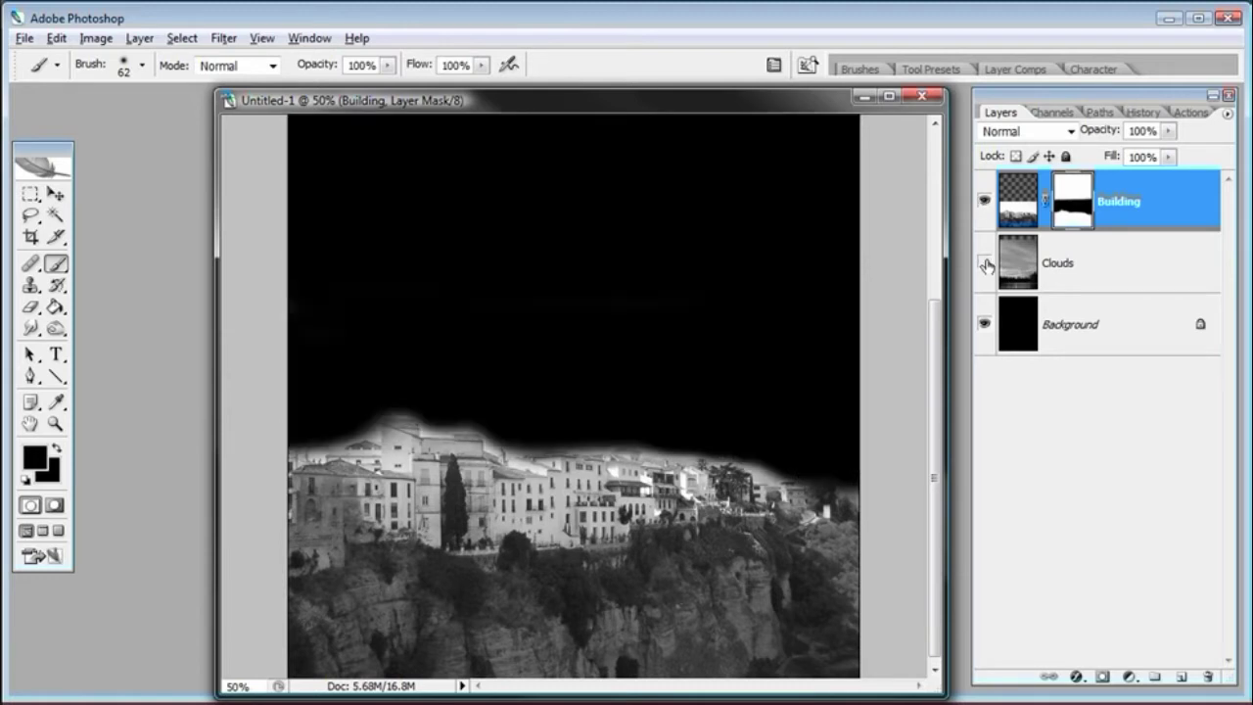
{"action": "left_click", "coordinate": [983, 261]}
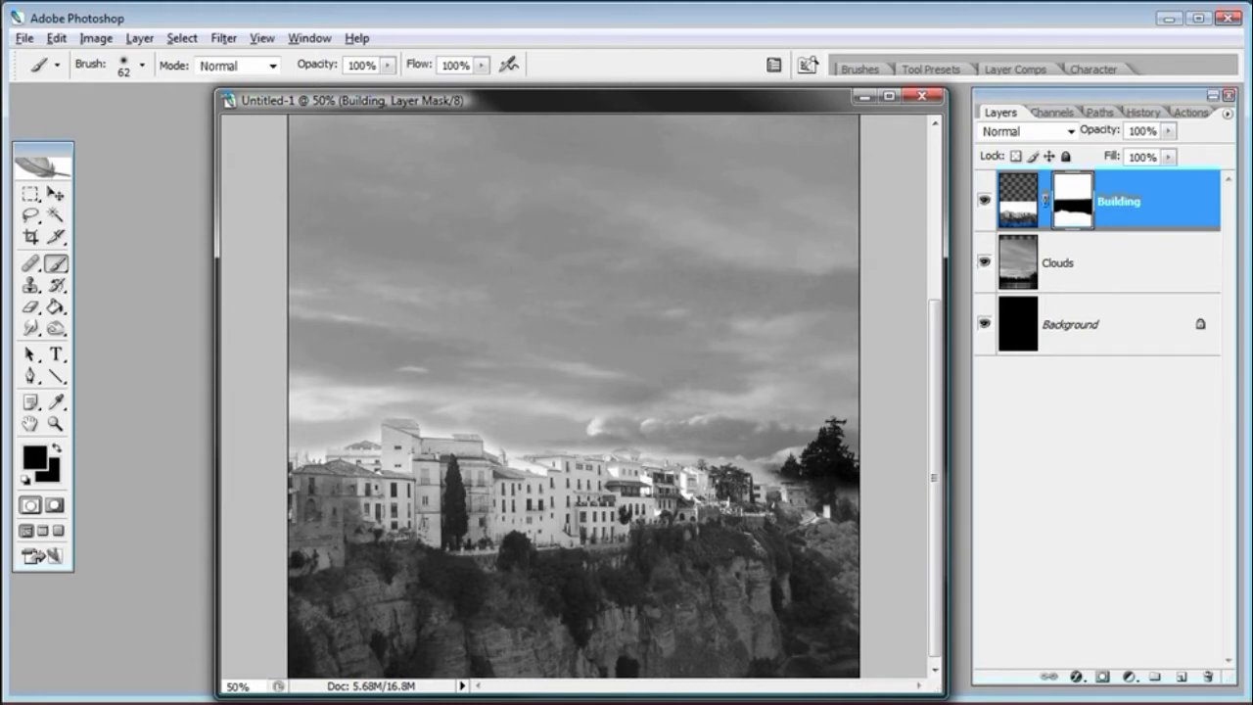
Step: Zoom out and add a new empty layer named Gradient above Building
{"action": "key", "text": "ctrl+minus"}
{"action": "key", "text": "ctrl+minus"}
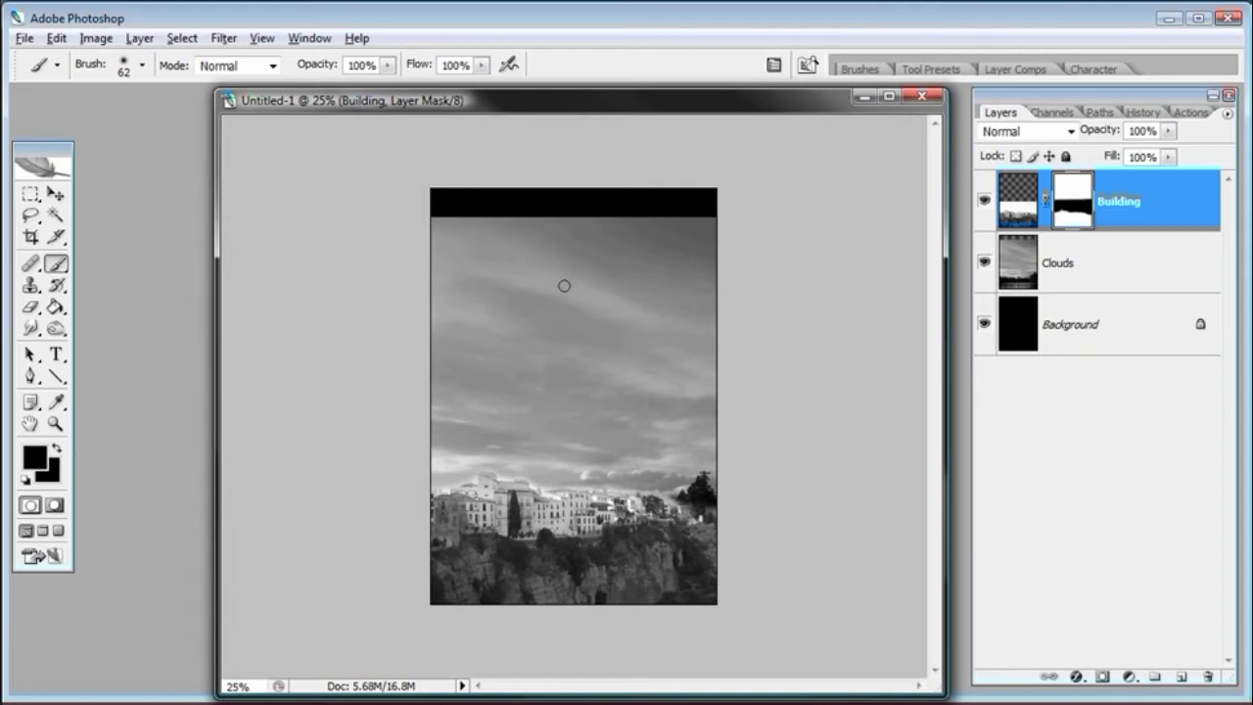
{"action": "left_click_drag", "start_coordinate": [564, 101], "coordinate": [527, 112]}
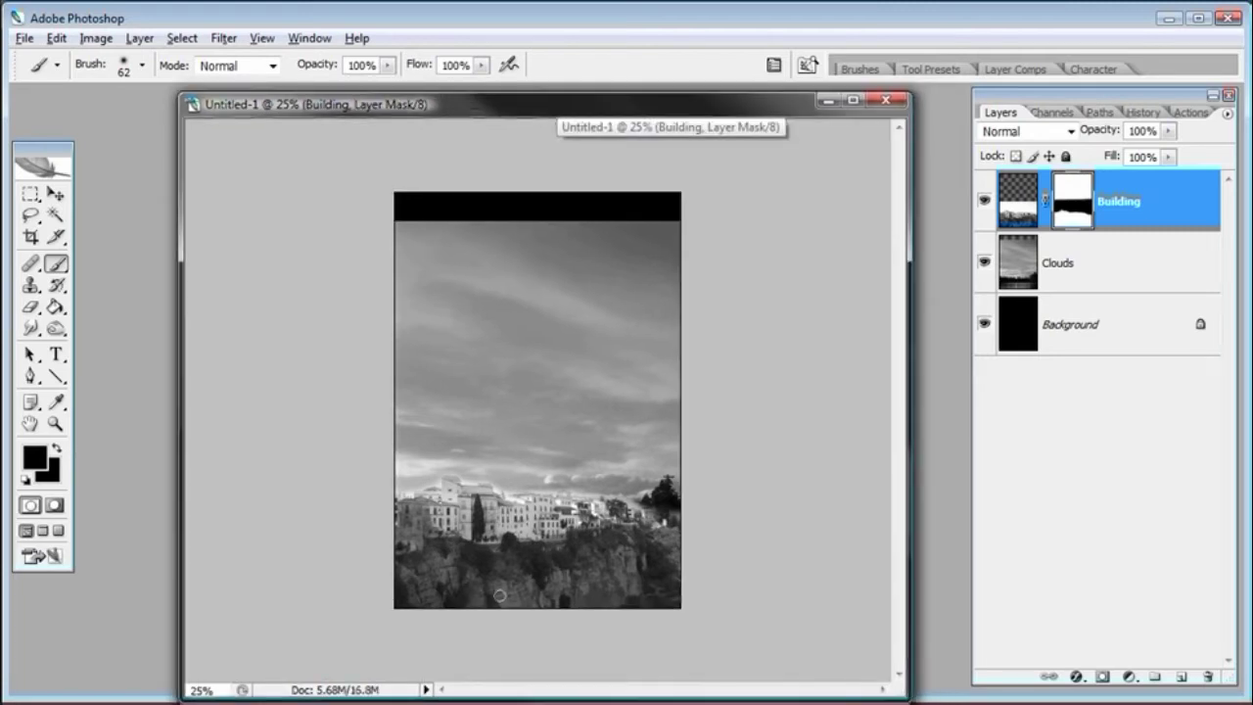
{"action": "left_click_drag", "start_coordinate": [604, 111], "coordinate": [609, 112]}
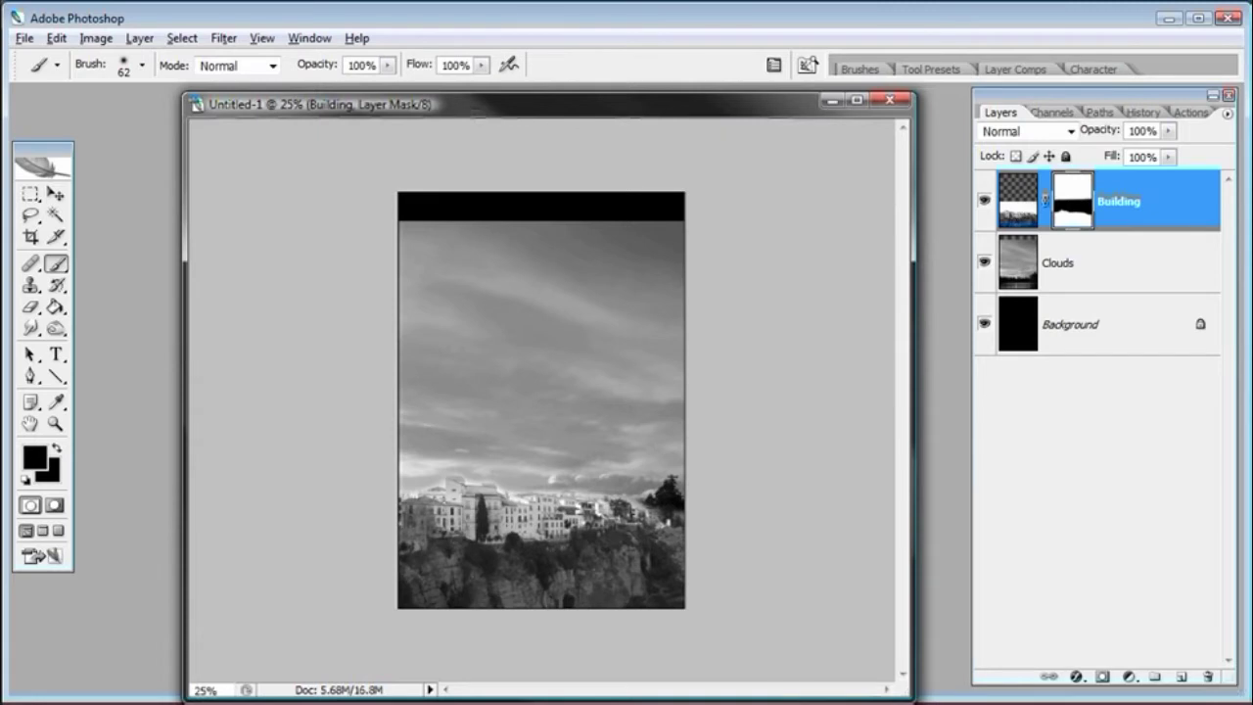
{"action": "left_click", "coordinate": [1181, 676]}
{"action": "double_click", "coordinate": [1075, 206]}
{"action": "type", "text": "Gradient"}
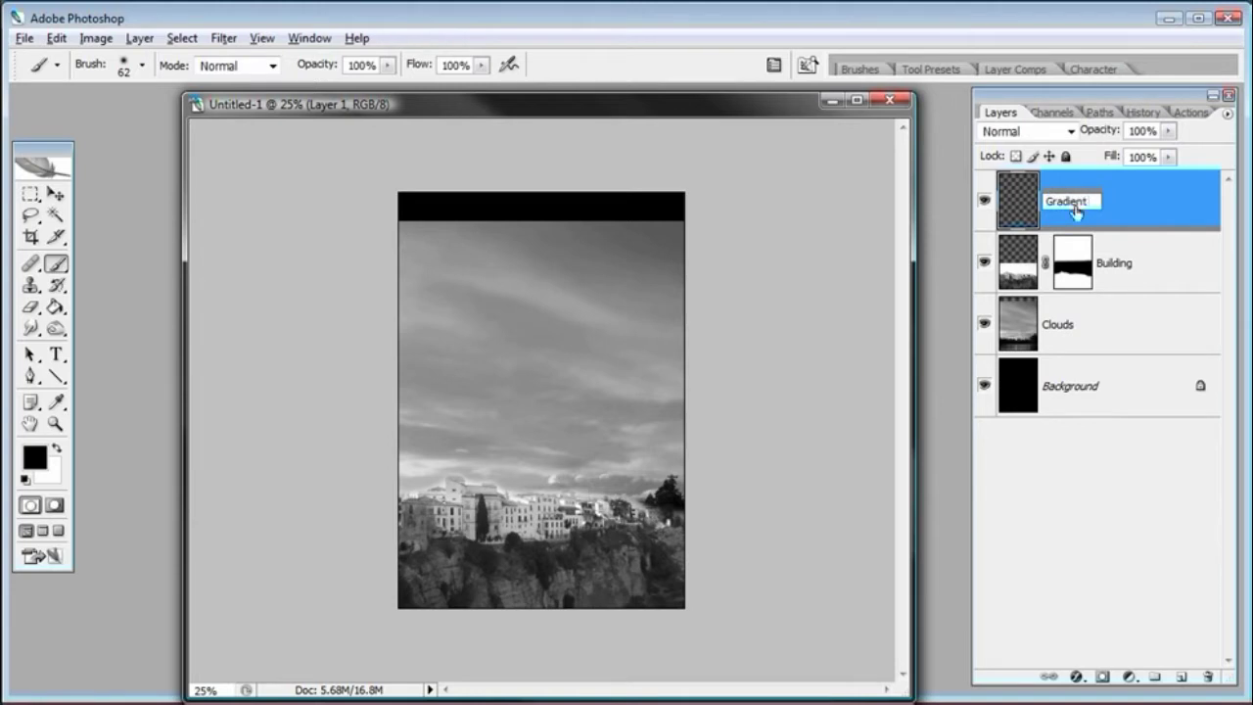
{"action": "key", "text": "Return"}
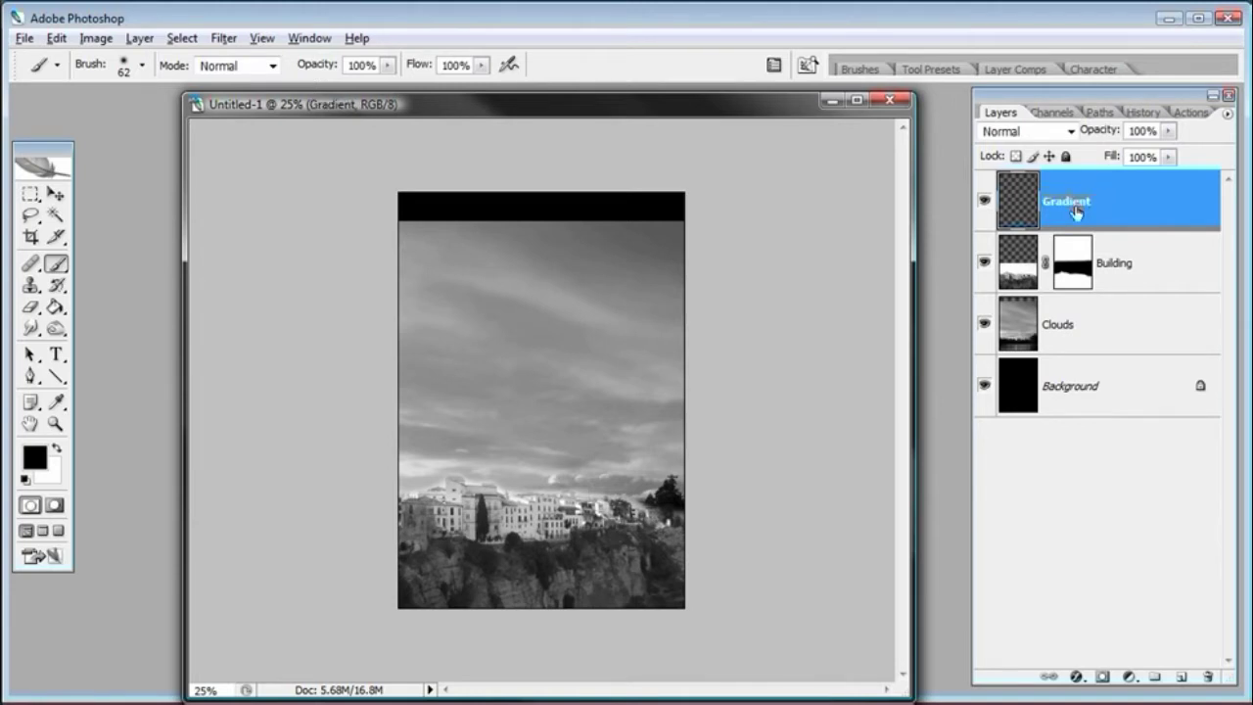
Step: Select the Gradient Tool with the Foreground to Transparent preset
{"action": "left_click", "coordinate": [54, 307]}
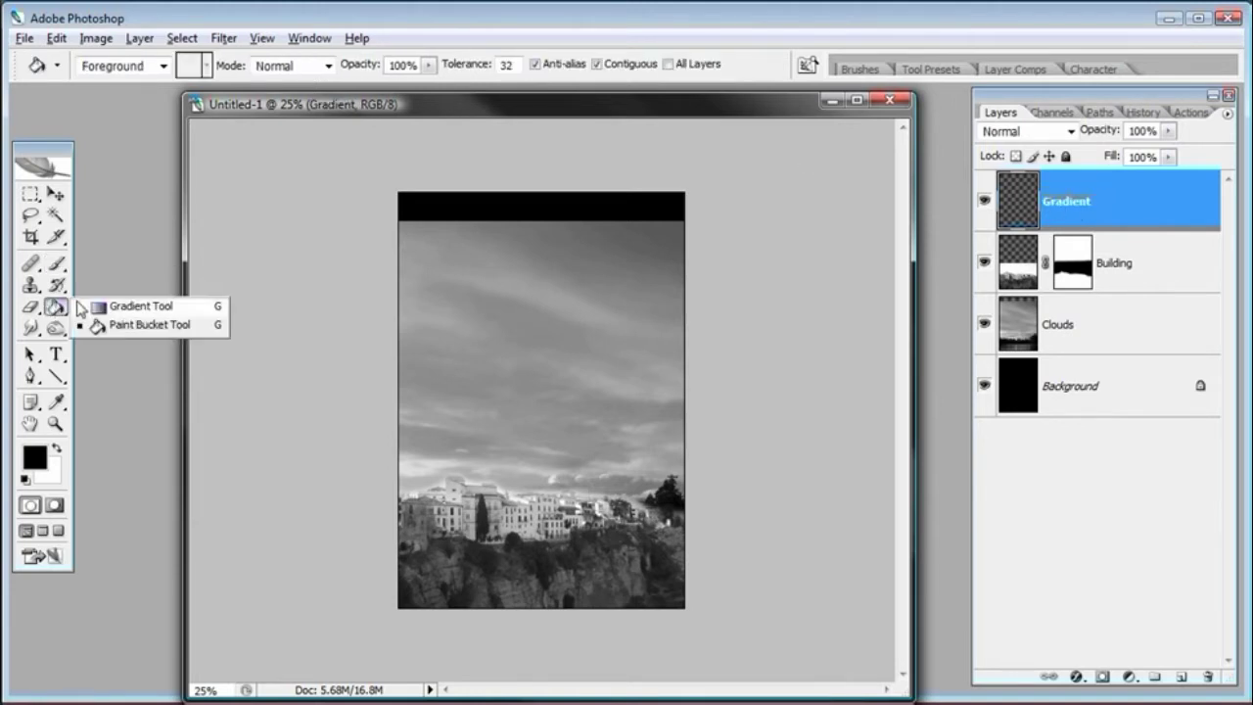
{"action": "left_click", "coordinate": [114, 306]}
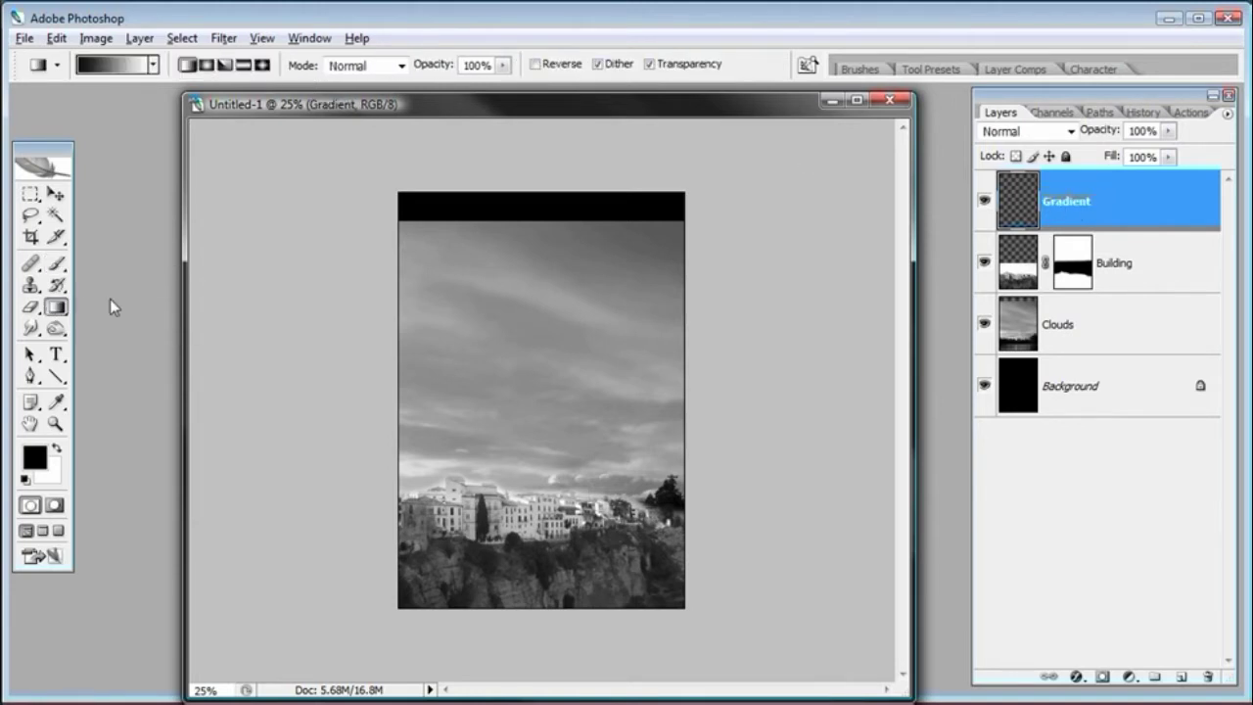
{"action": "left_click", "coordinate": [152, 66]}
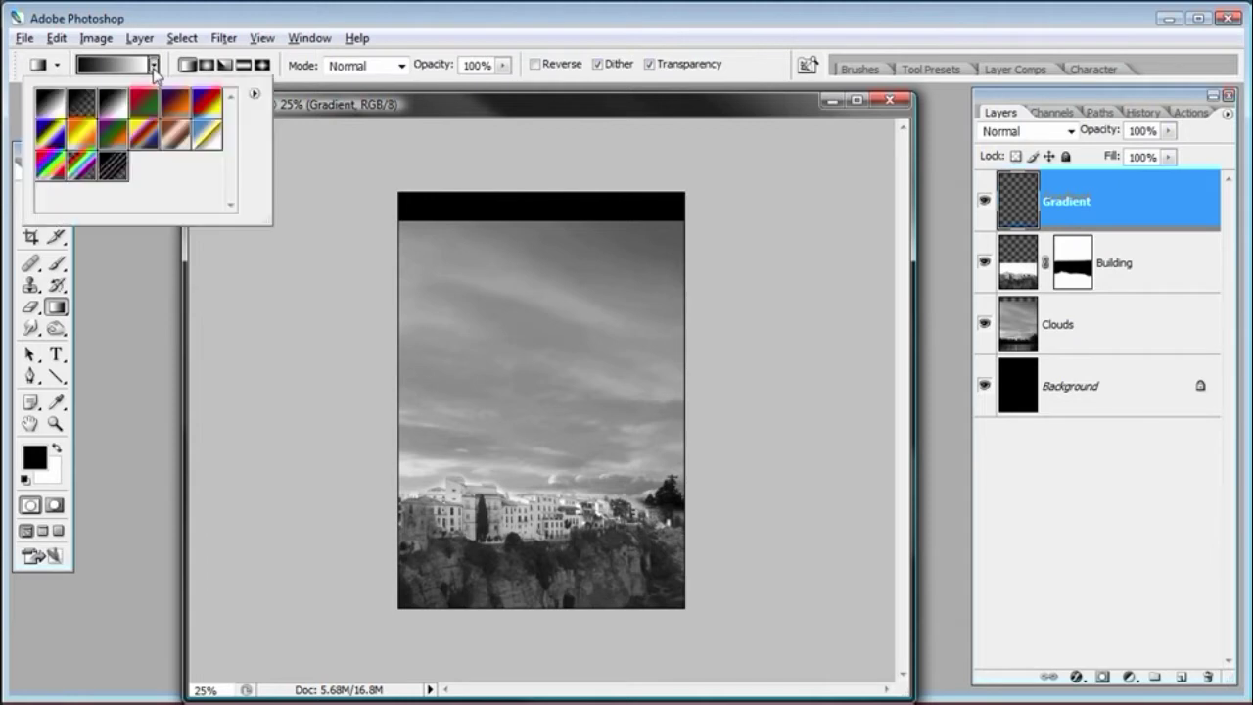
{"action": "left_click", "coordinate": [84, 104]}
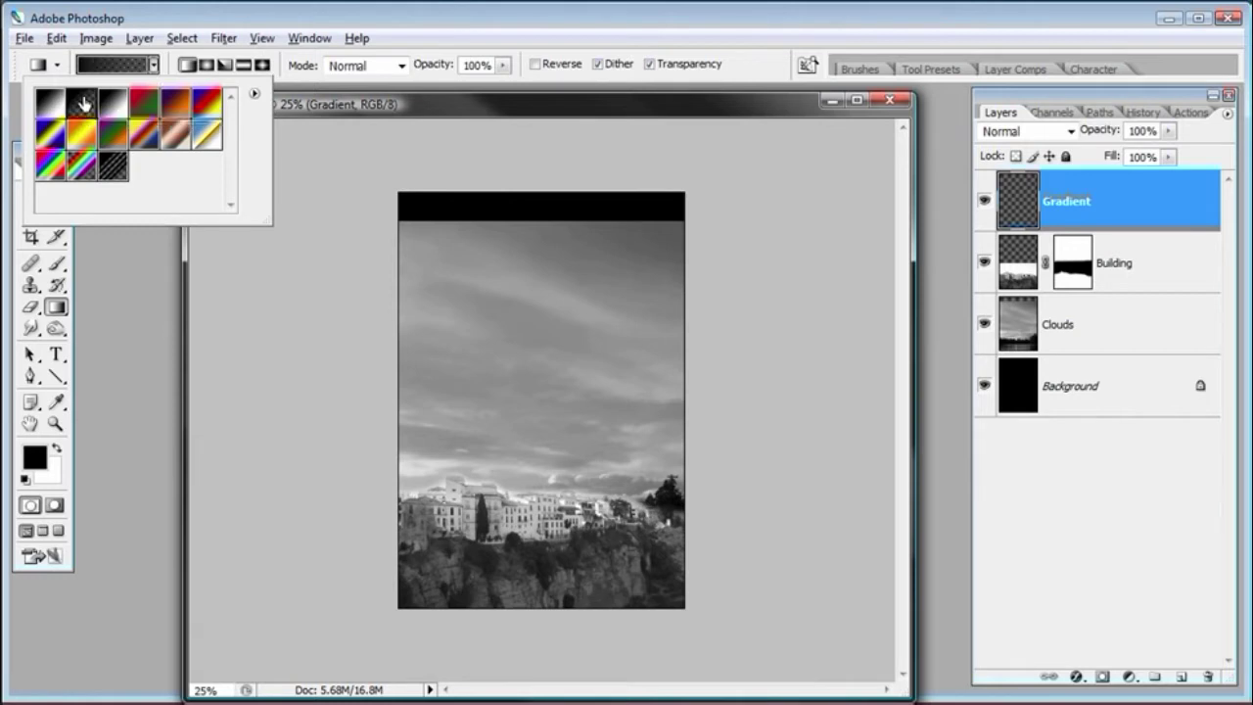
{"action": "left_click", "coordinate": [340, 108]}
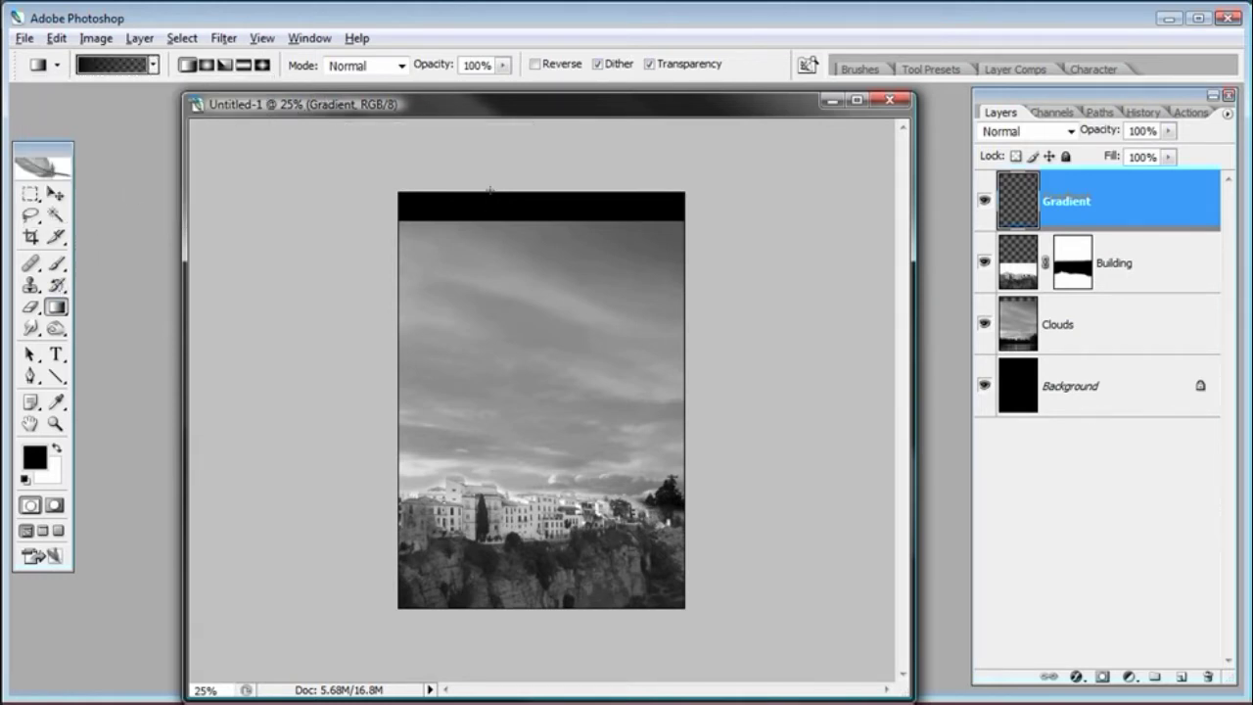
{"action": "left_click", "coordinate": [55, 424]}
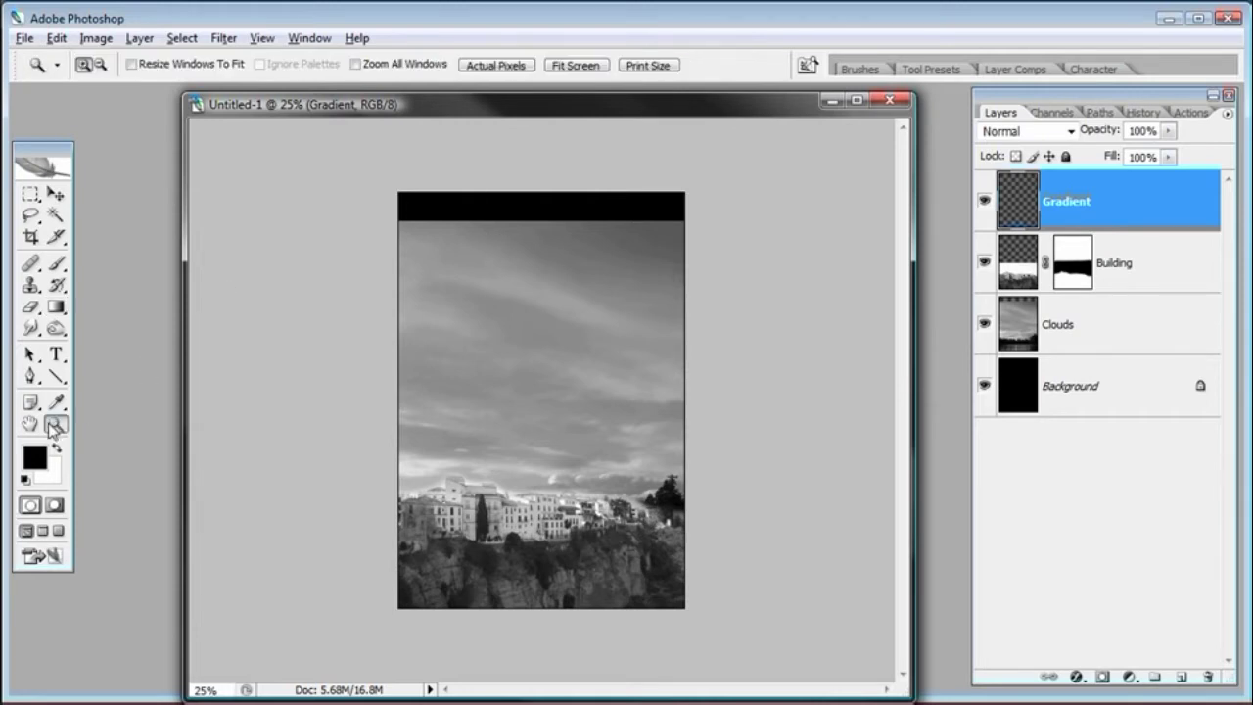
Step: Zoom to 33.3%, enlarge the window and drag a first black gradient down from the canvas top
{"action": "left_click", "coordinate": [532, 272]}
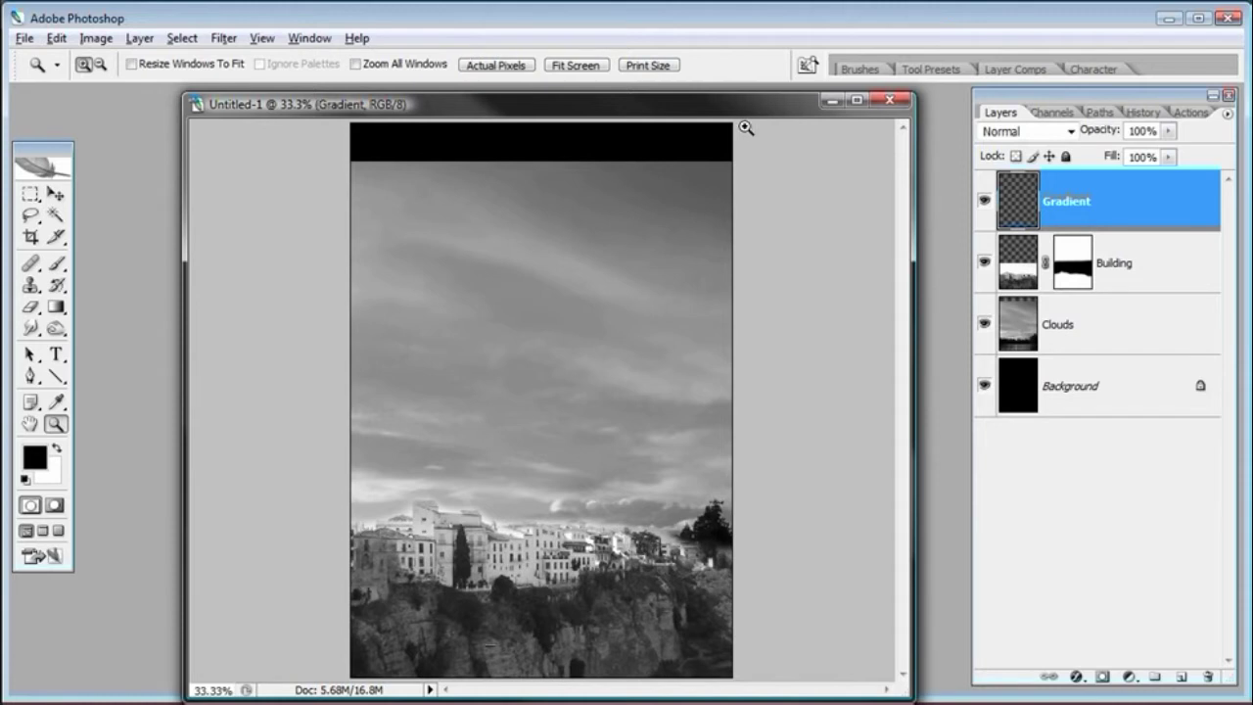
{"action": "left_click_drag", "start_coordinate": [739, 110], "coordinate": [722, 49]}
{"action": "left_click_drag", "start_coordinate": [896, 637], "coordinate": [934, 686]}
{"action": "left_click", "coordinate": [56, 307]}
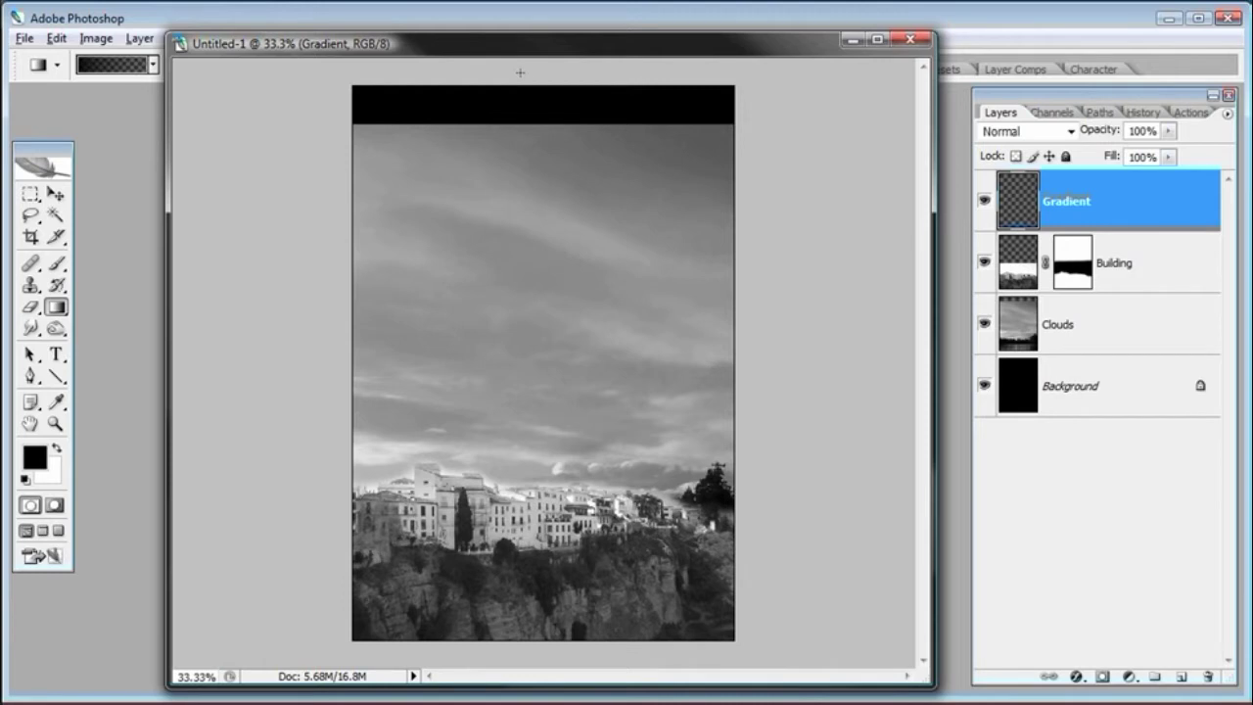
{"action": "left_click_drag", "start_coordinate": [520, 72], "coordinate": [520, 252]}
{"action": "left_click_drag", "start_coordinate": [520, 416], "coordinate": [521, 416]}
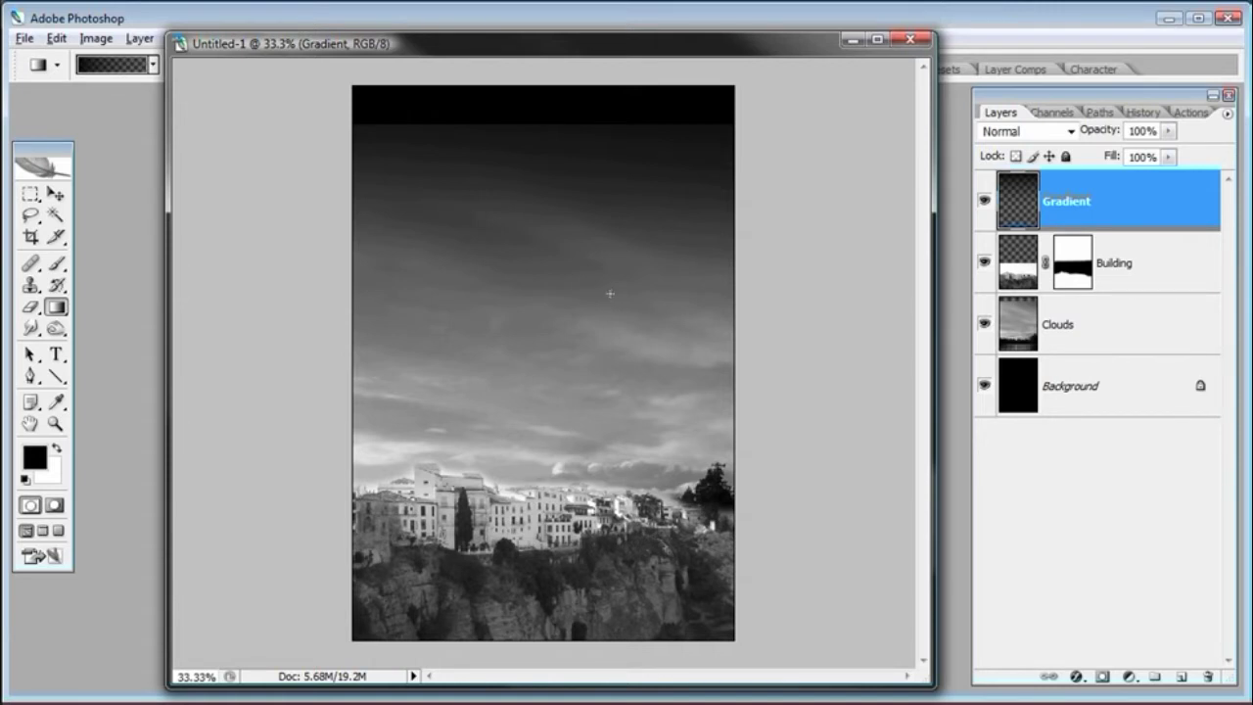
Step: Redraw the gradient from the upper sky to the bottom, then try and undo duplicating the Gradient layer
{"action": "key", "text": "ctrl+z"}
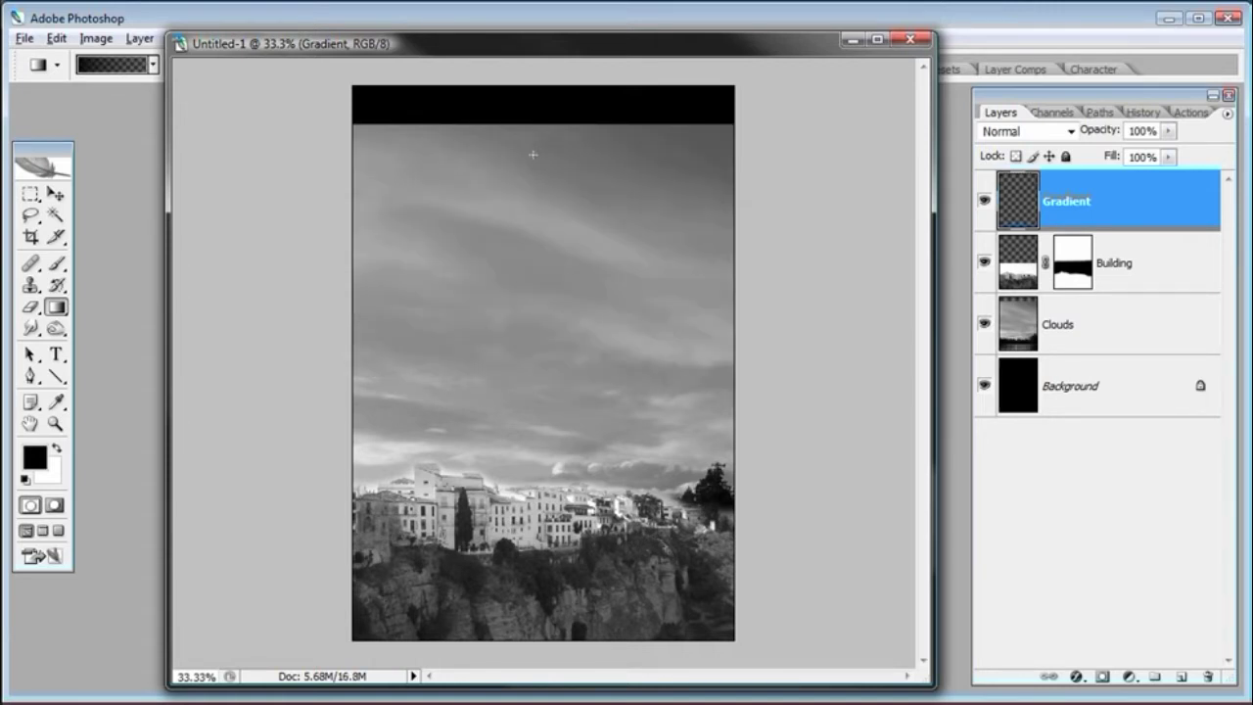
{"action": "left_click_drag", "start_coordinate": [532, 174], "coordinate": [537, 624]}
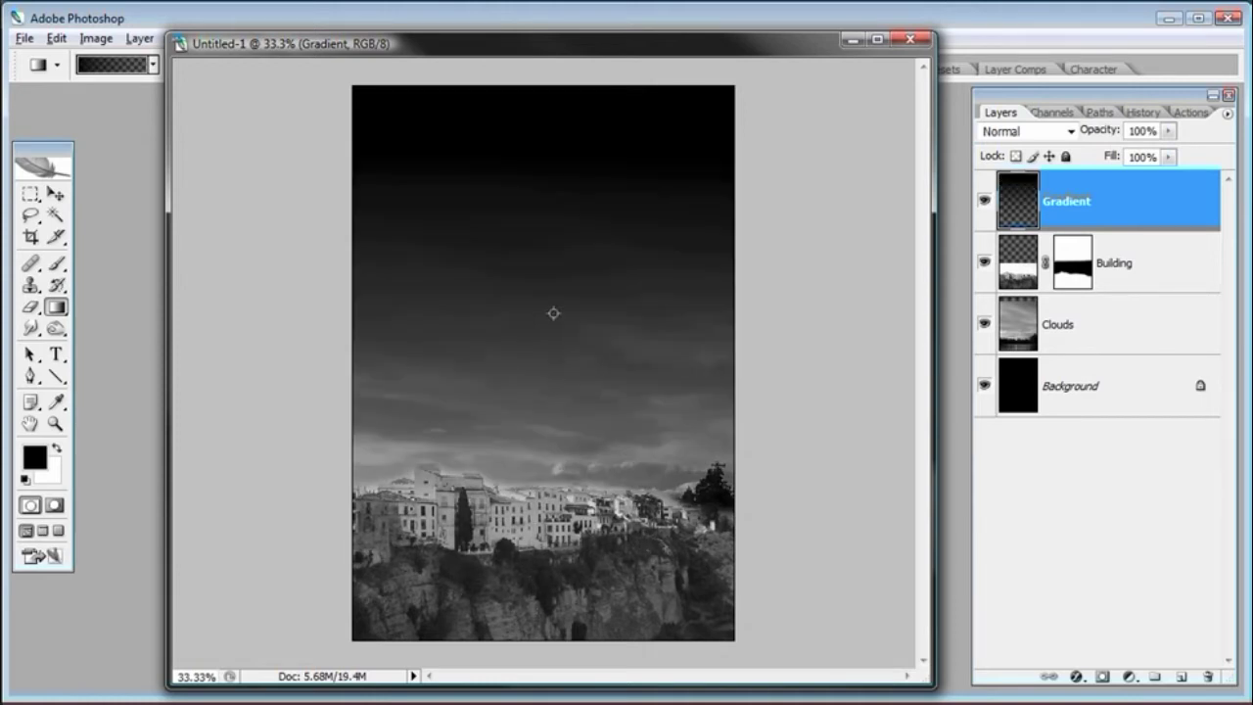
{"action": "key", "text": "ctrl+z"}
{"action": "left_click_drag", "start_coordinate": [535, 234], "coordinate": [533, 633]}
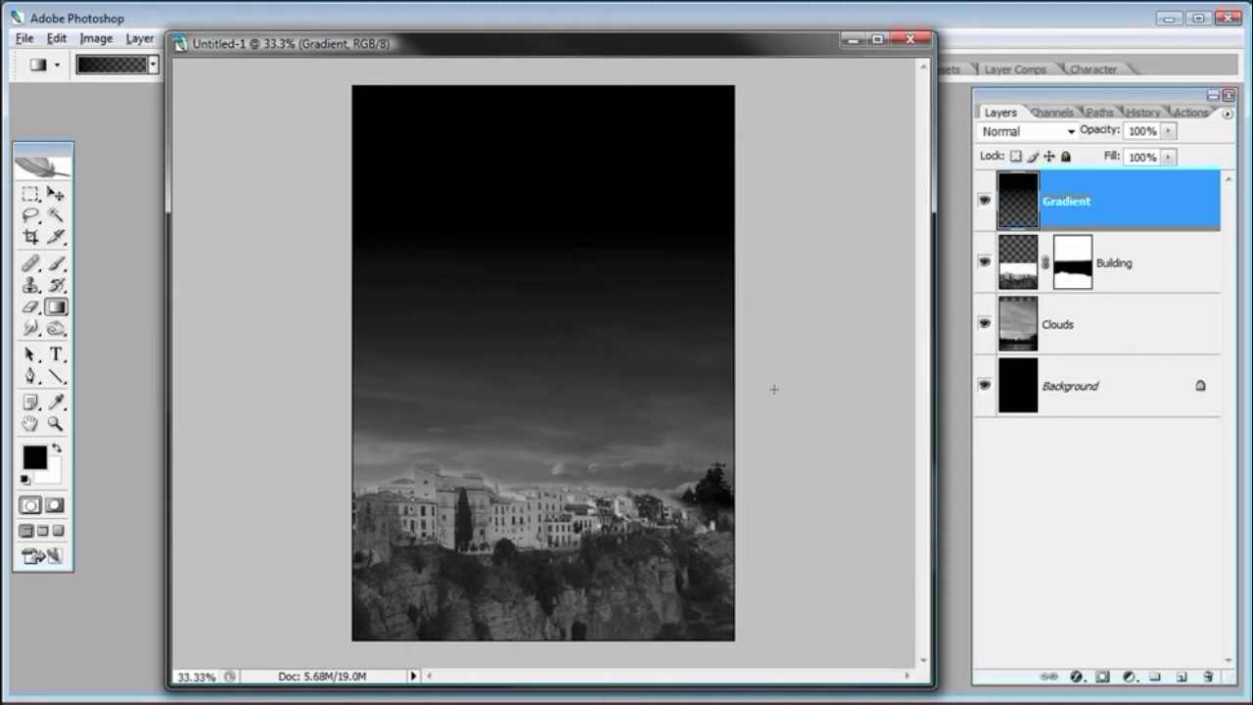
{"action": "left_click_drag", "start_coordinate": [1030, 206], "coordinate": [1182, 677]}
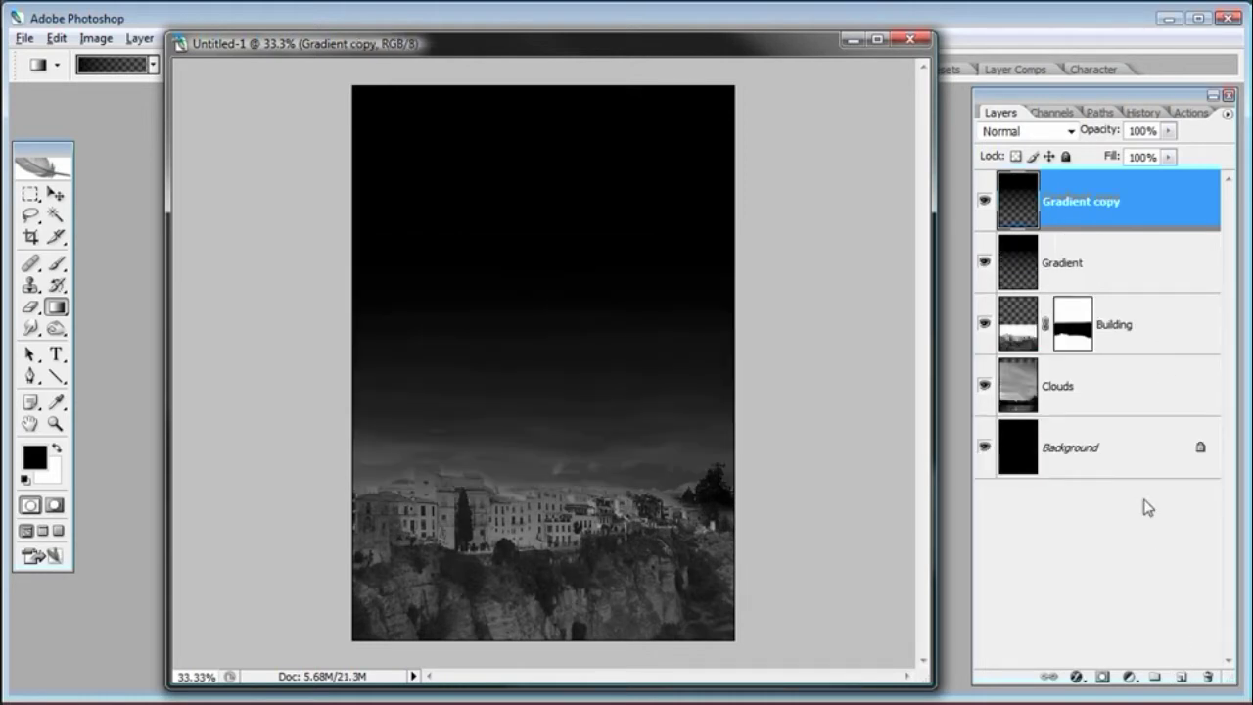
{"action": "key", "text": "ctrl+z"}
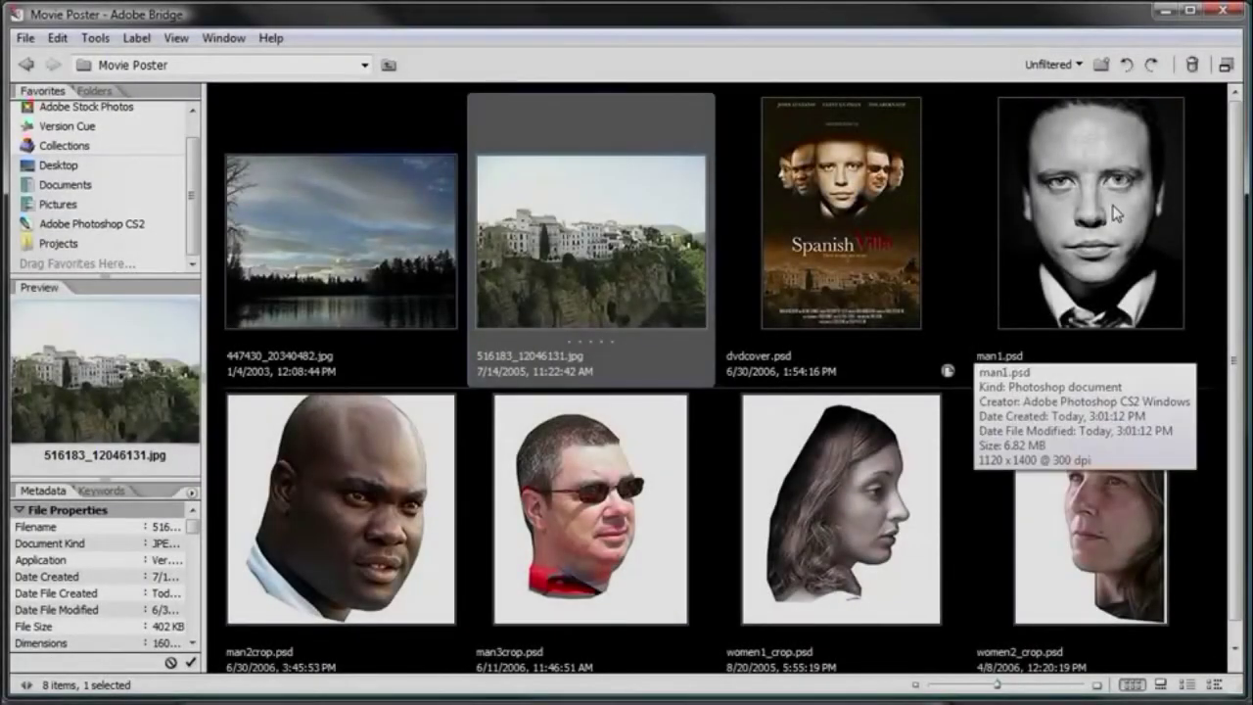
Step: Select the man1.psd portrait (1120 x 1400, 300 dpi) in the Movie Poster folder
{"action": "left_click", "coordinate": [1116, 213]}
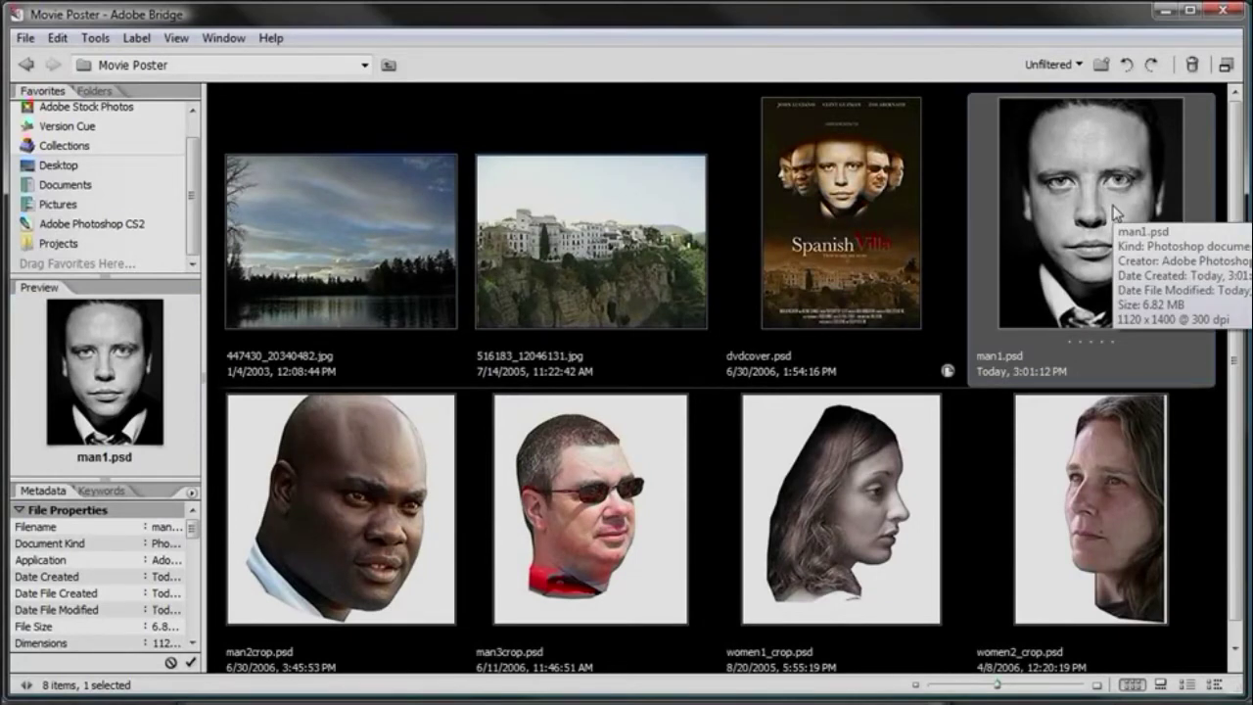
Step: Open man1.psd, drag its face into the poster as Layer 1, close man1.psd and nudge the layer into place
{"action": "double_click", "coordinate": [1116, 213]}
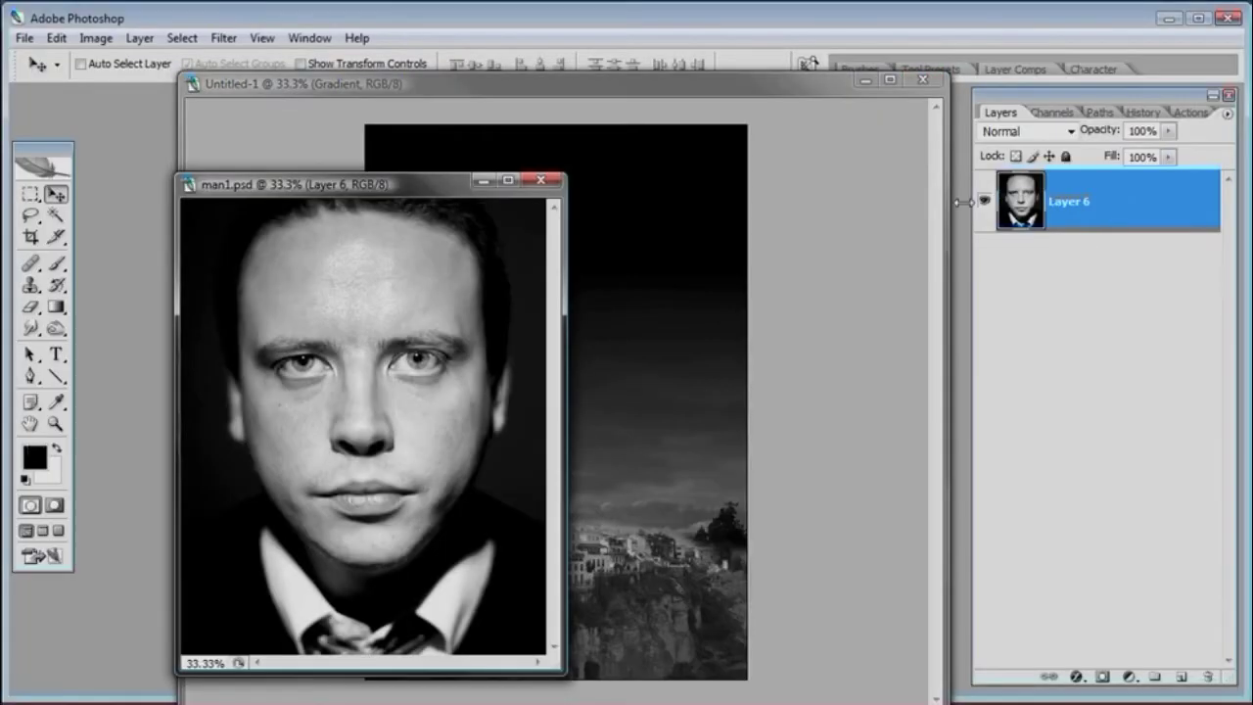
{"action": "left_click_drag", "start_coordinate": [406, 199], "coordinate": [307, 178]}
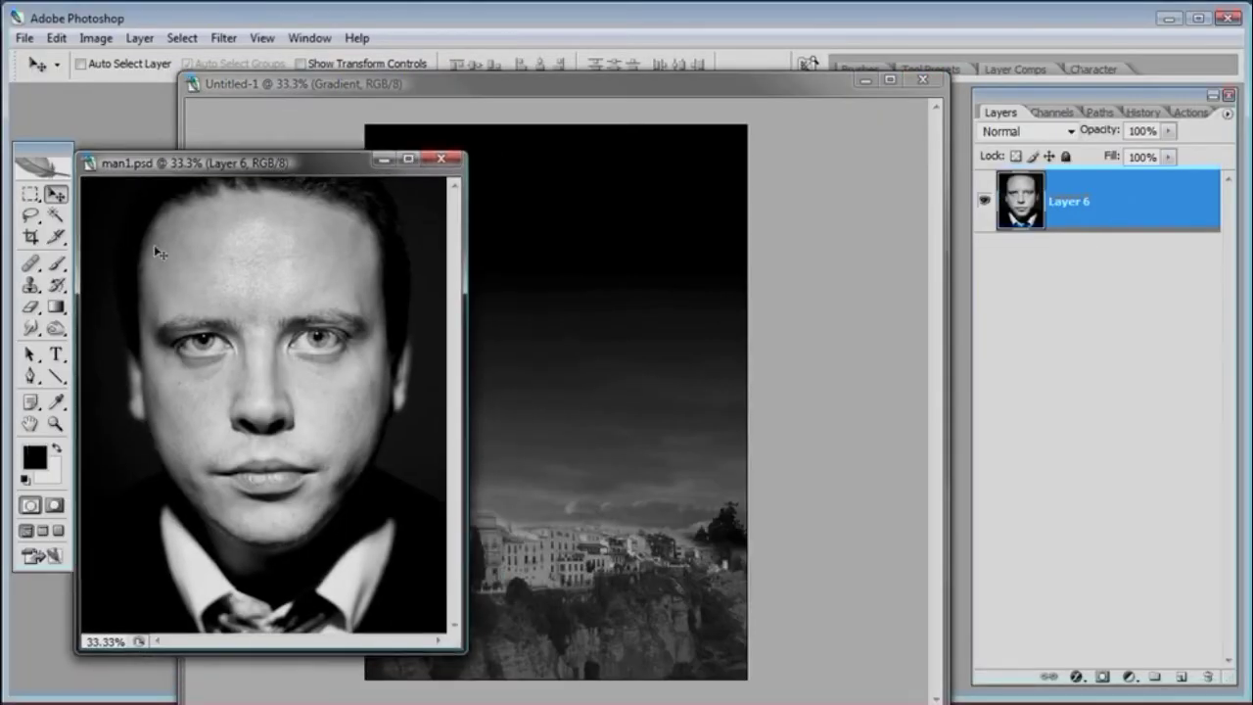
{"action": "left_click", "coordinate": [56, 196]}
{"action": "left_click_drag", "start_coordinate": [298, 341], "coordinate": [534, 303]}
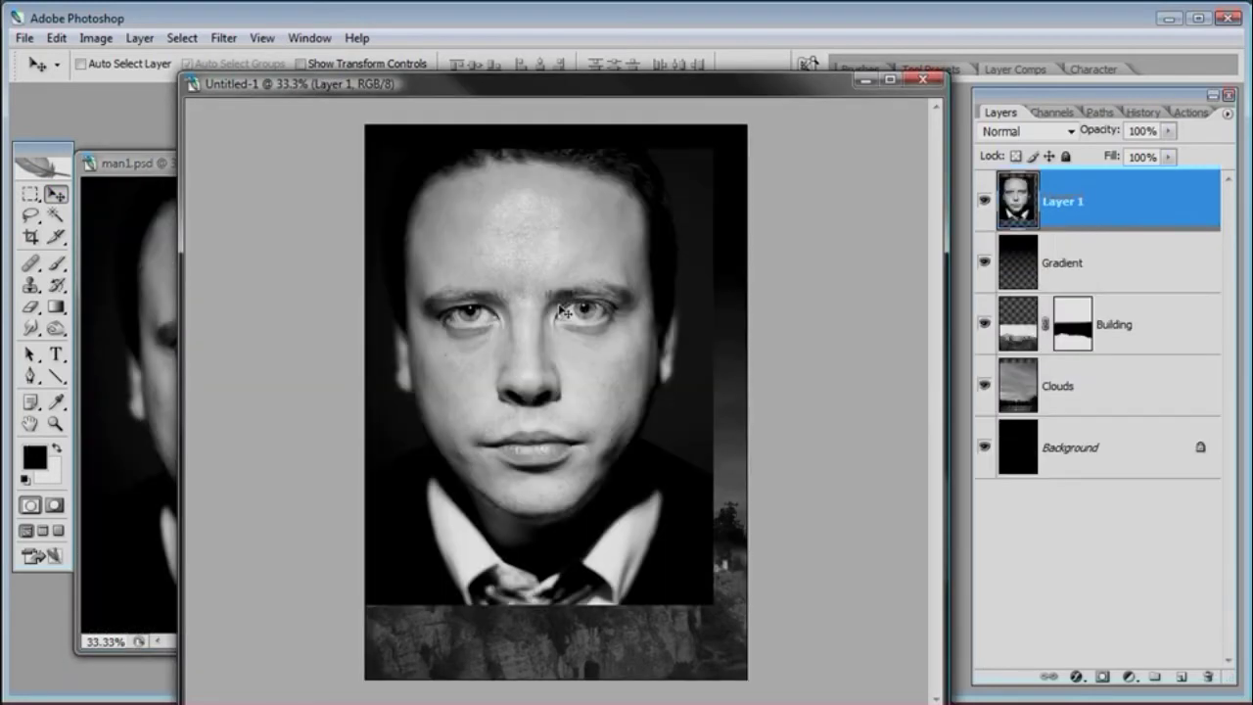
{"action": "left_click", "coordinate": [176, 181]}
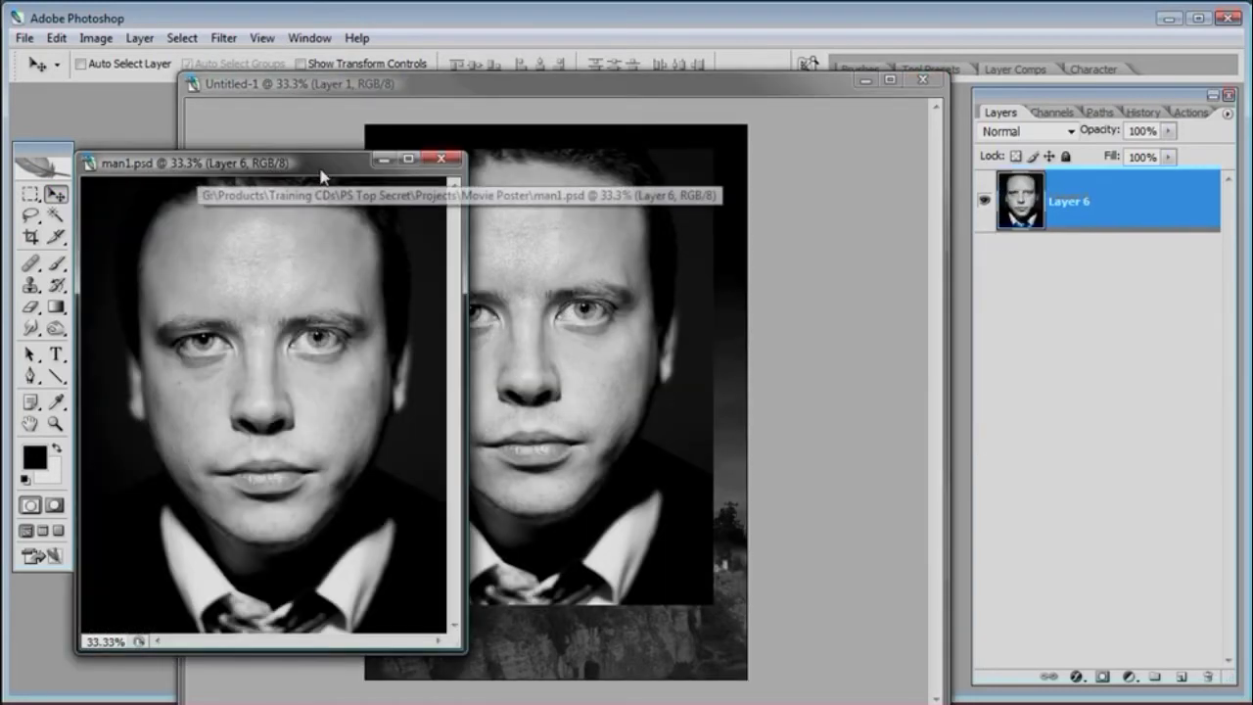
{"action": "left_click", "coordinate": [441, 160]}
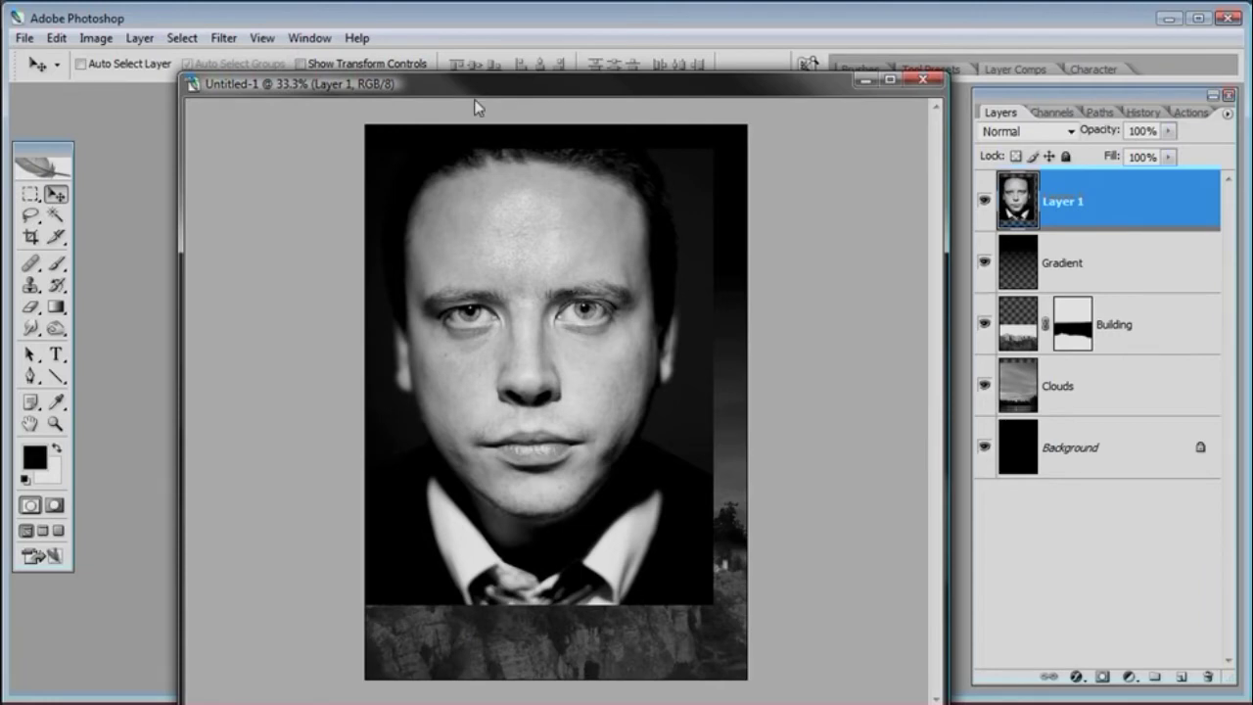
{"action": "left_click_drag", "start_coordinate": [497, 92], "coordinate": [479, 73]}
{"action": "left_click_drag", "start_coordinate": [536, 235], "coordinate": [574, 283]}
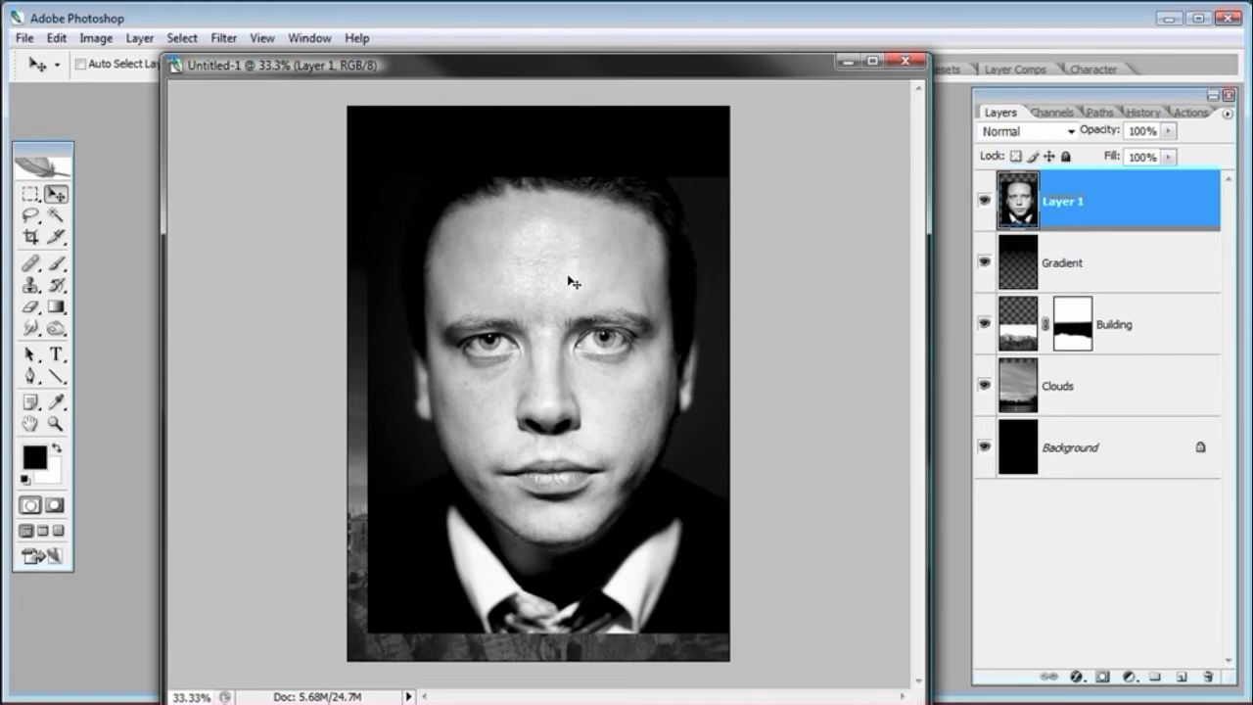
{"action": "double_click", "coordinate": [1070, 200]}
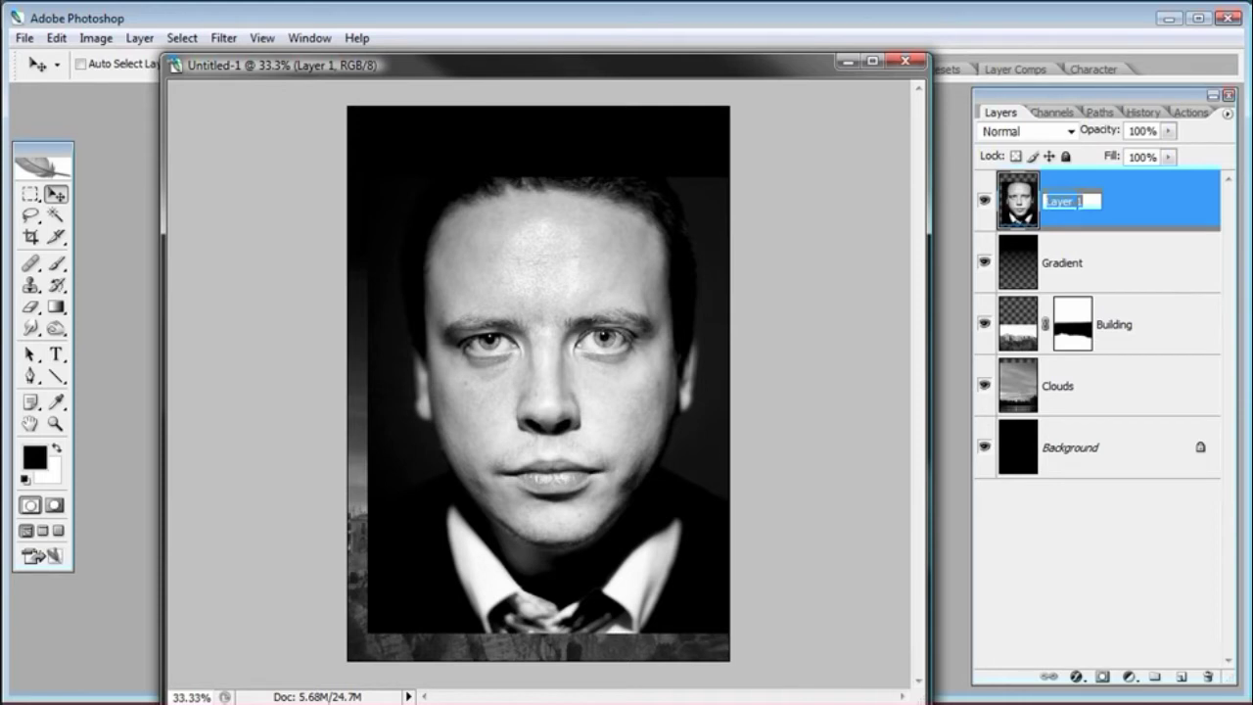
Step: Rename Layer 1 to Man1 and convert it via Group into New Smart Object
{"action": "type", "text": "Man1"}
{"action": "key", "text": "Return"}
{"action": "left_click", "coordinate": [149, 38]}
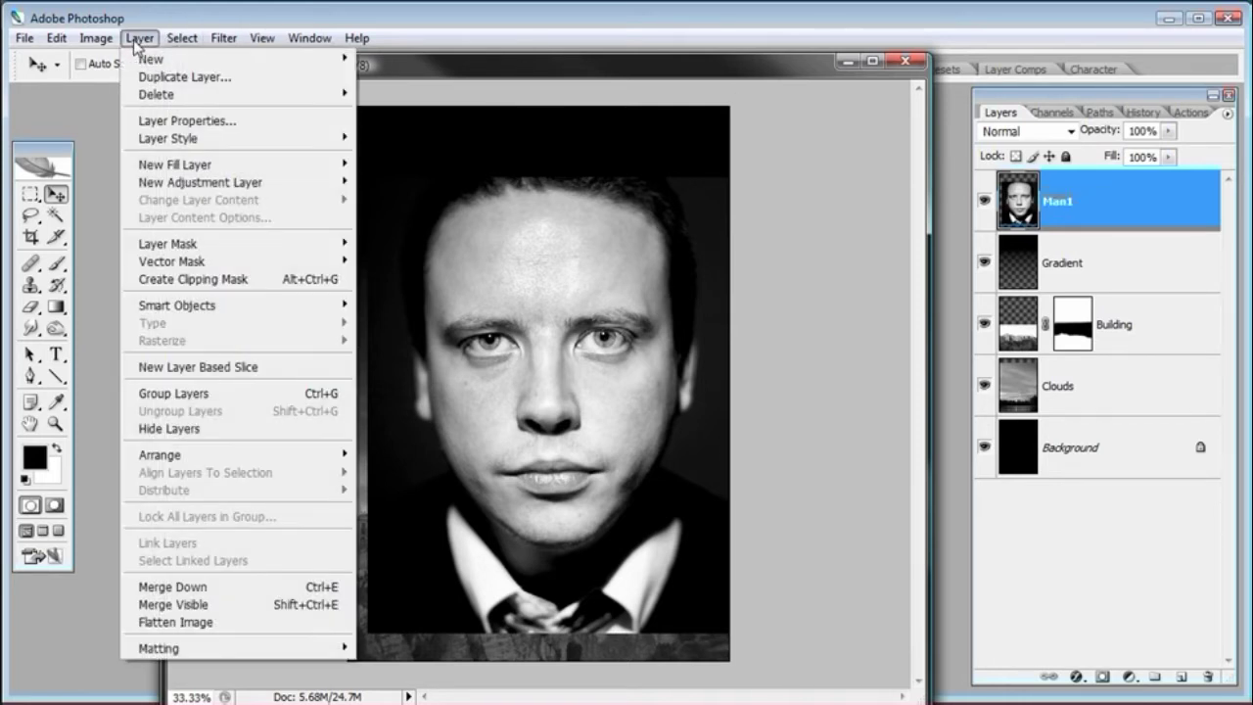
{"action": "mouse_move", "coordinate": [196, 307]}
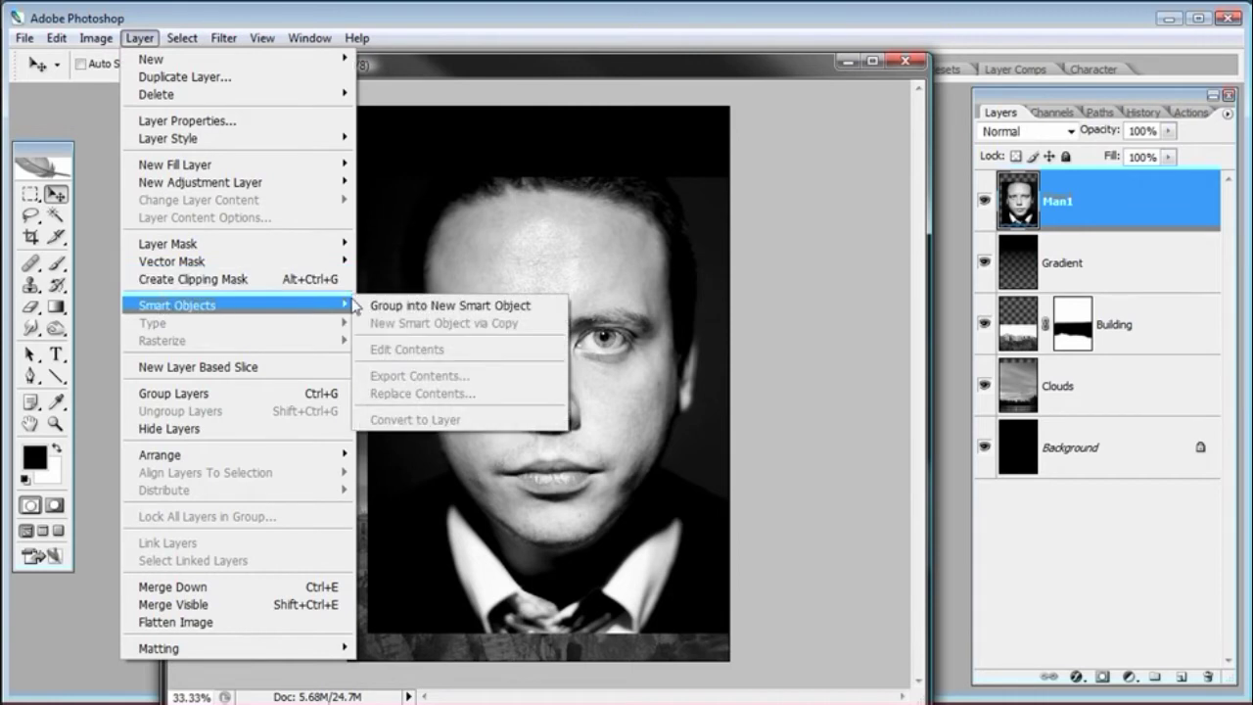
{"action": "left_click", "coordinate": [364, 306]}
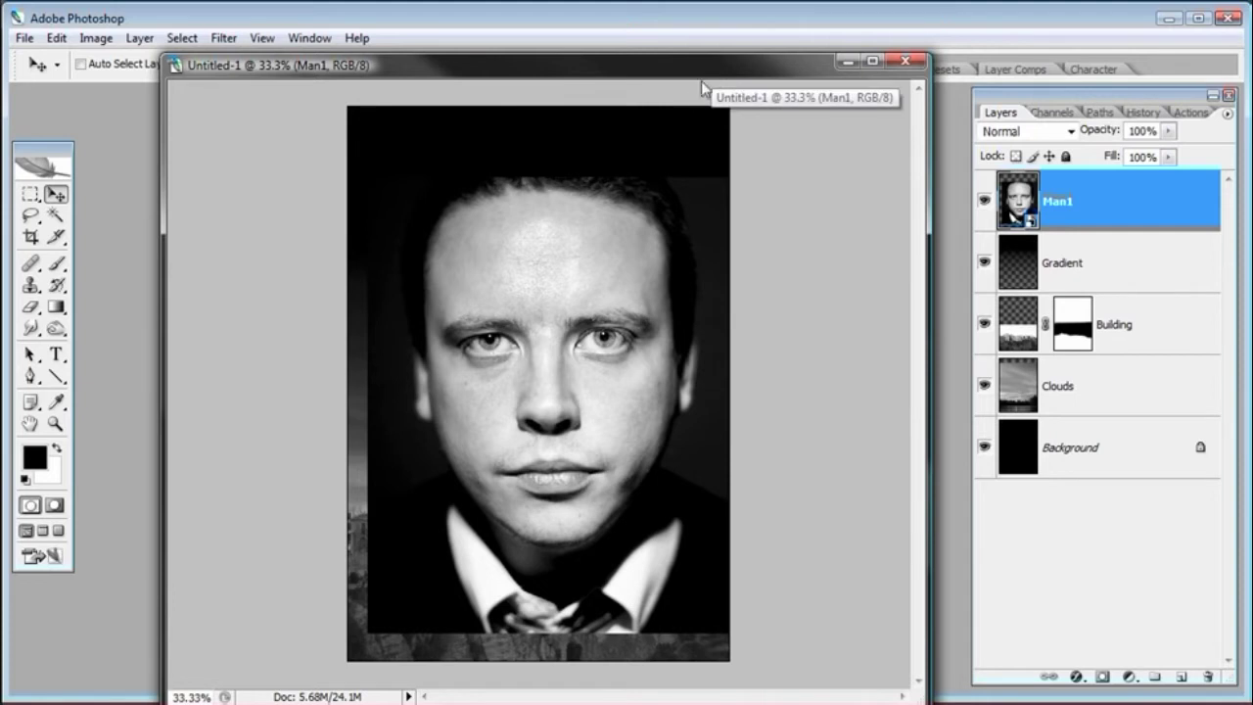
{"action": "left_click", "coordinate": [65, 42]}
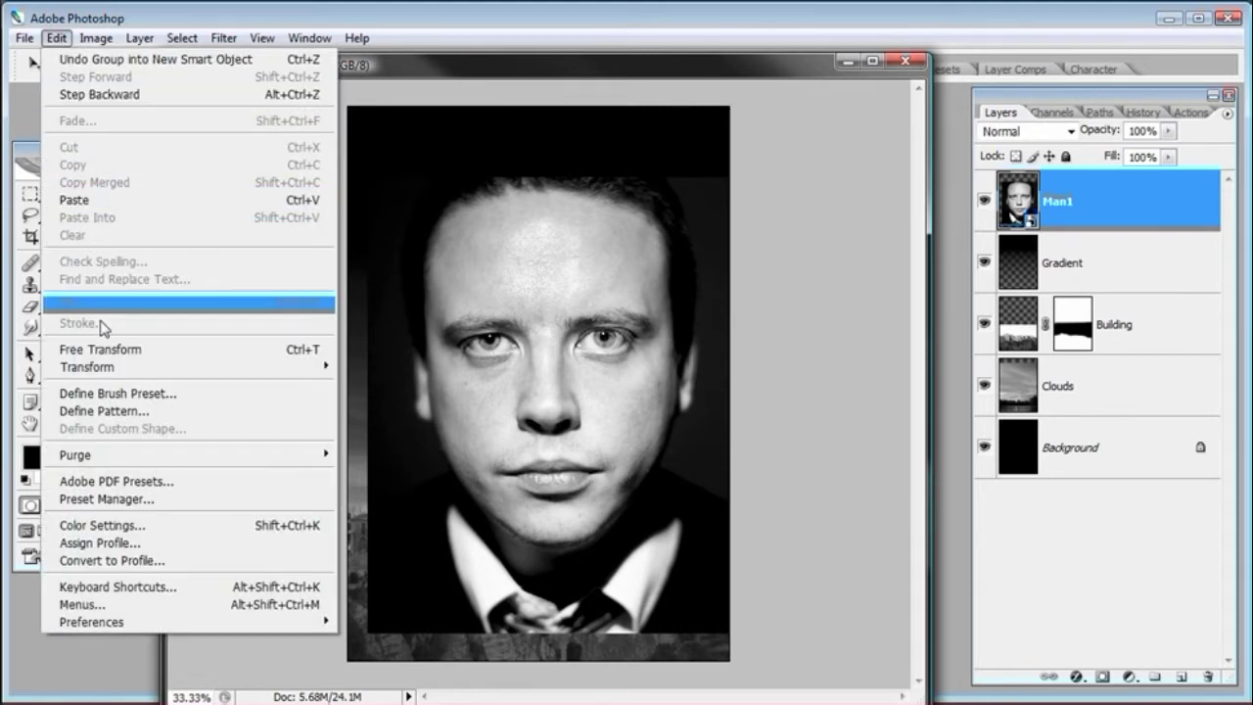
Step: Free Transform the Man1 face, scaling it down proportionally and moving it to the upper centre
{"action": "left_click", "coordinate": [111, 349]}
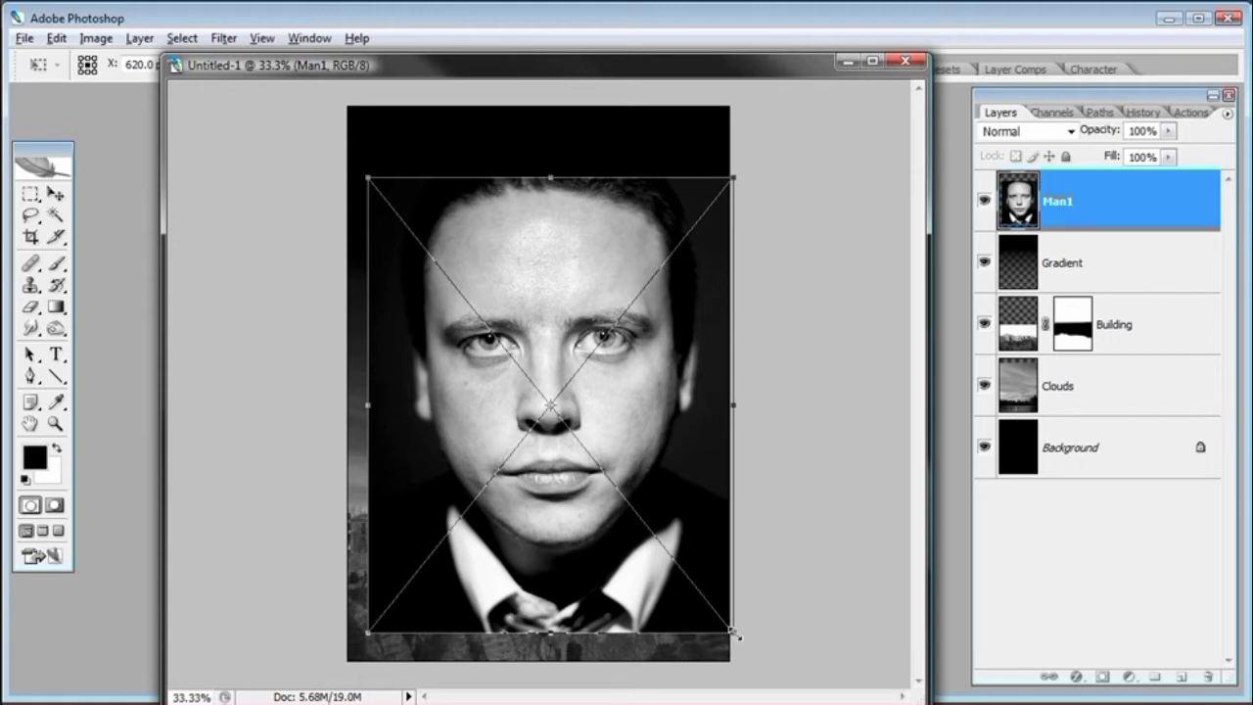
{"action": "left_click_drag", "start_coordinate": [736, 636], "coordinate": [611, 515]}
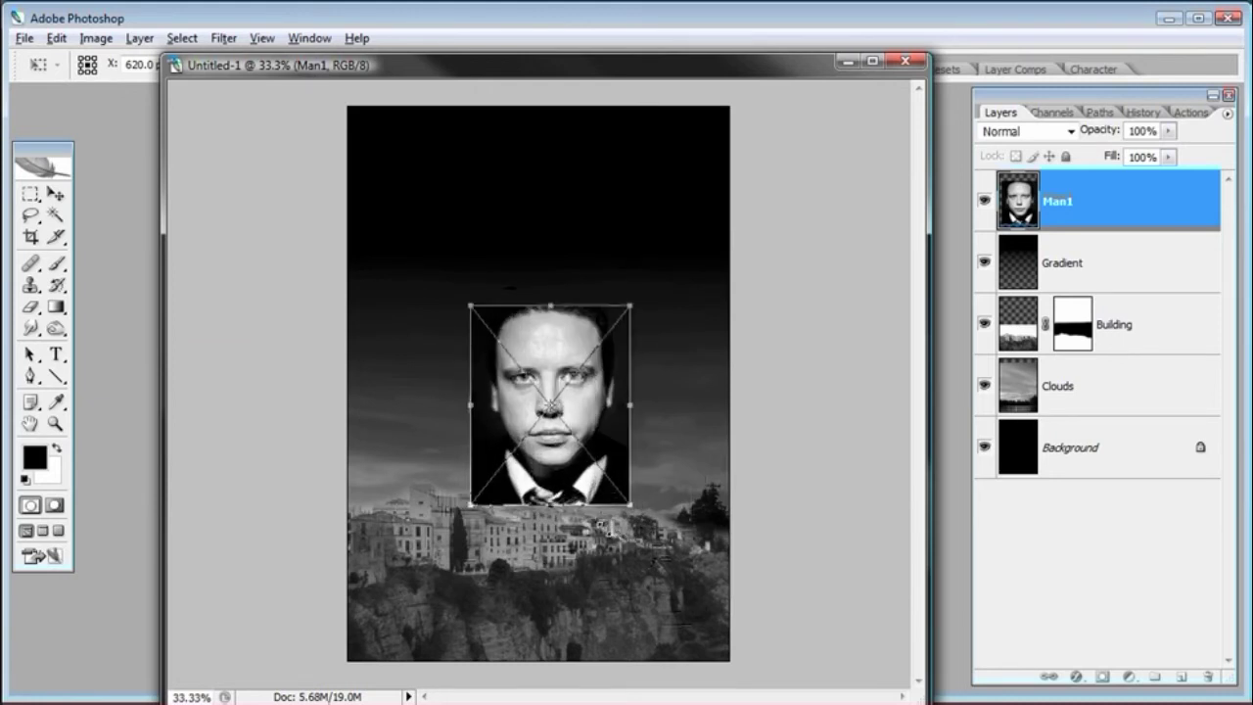
{"action": "left_click_drag", "start_coordinate": [471, 306], "coordinate": [367, 177]}
{"action": "left_click_drag", "start_coordinate": [630, 504], "coordinate": [446, 343]}
{"action": "key", "text": "ctrl+z"}
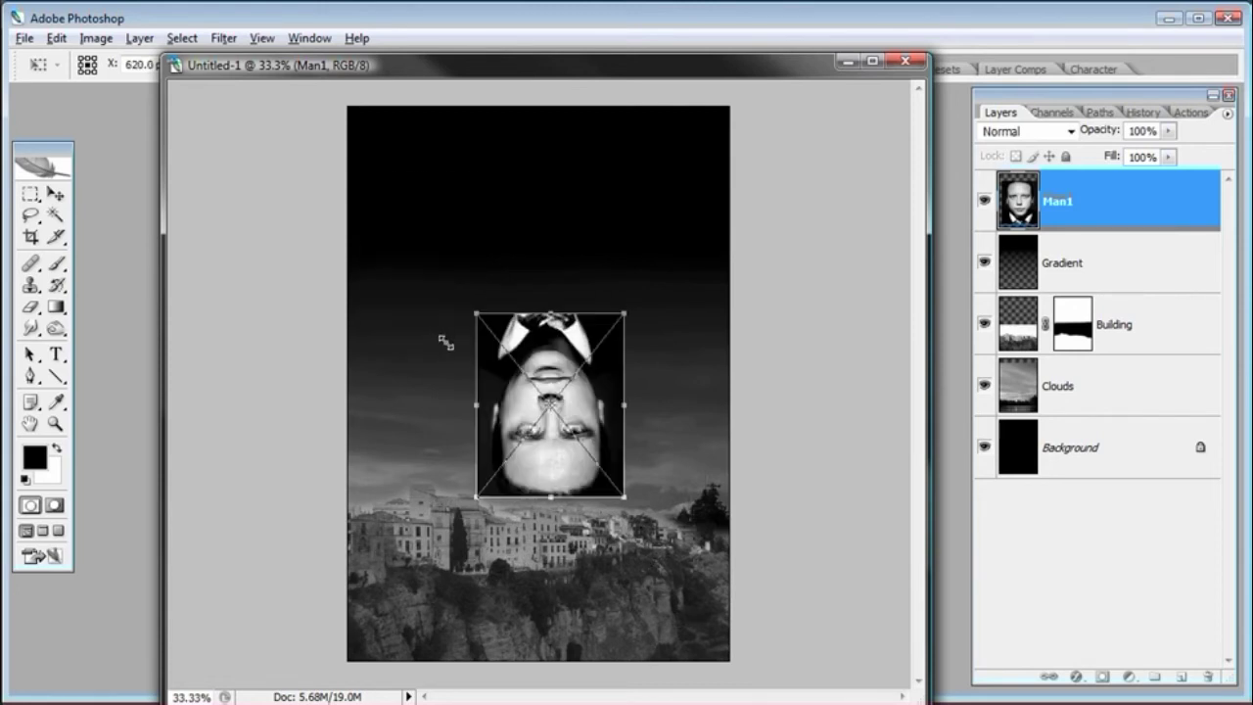
{"action": "key", "text": "ctrl+z"}
{"action": "left_click_drag", "start_coordinate": [627, 498], "coordinate": [604, 554]}
{"action": "left_click_drag", "start_coordinate": [567, 494], "coordinate": [543, 391]}
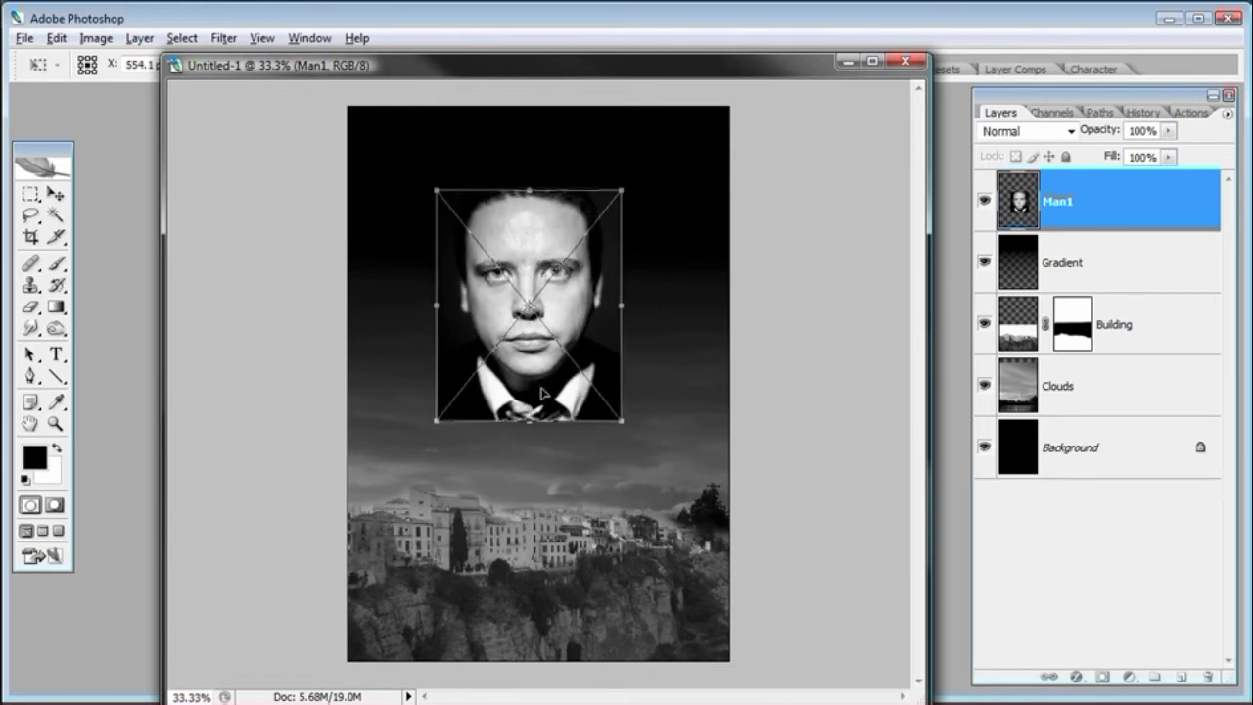
{"action": "left_click_drag", "start_coordinate": [619, 421], "coordinate": [628, 428]}
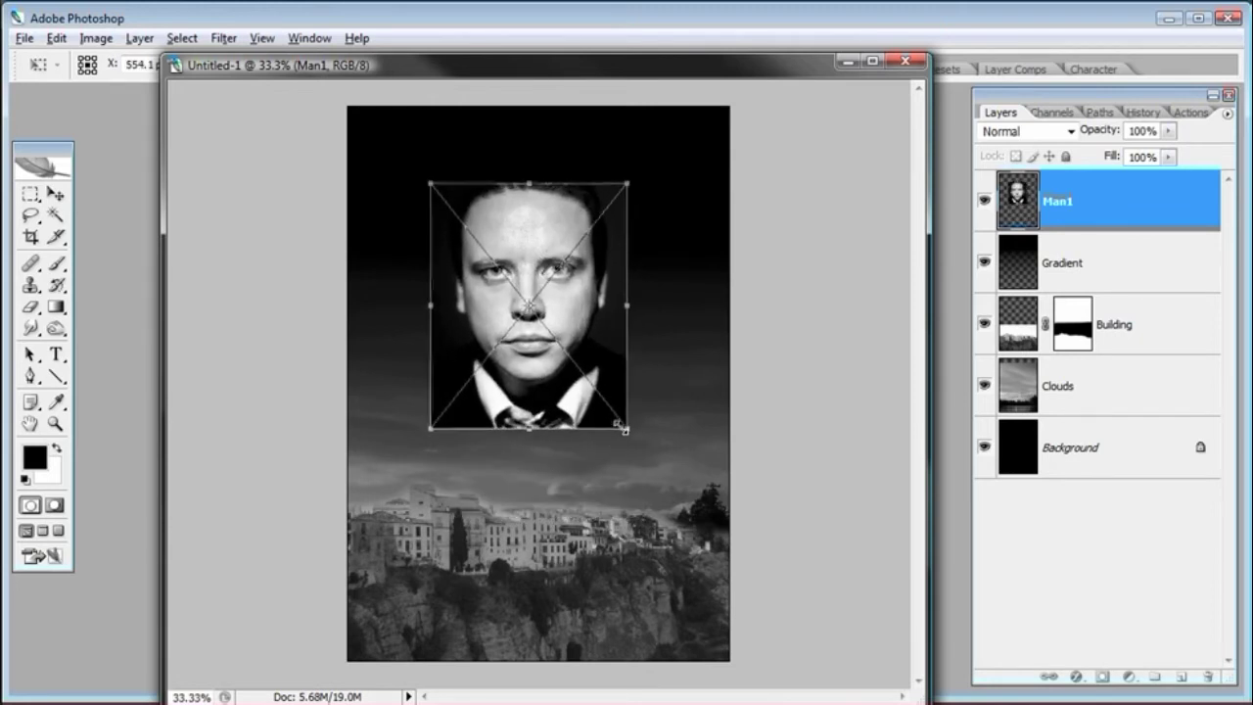
{"action": "mouse_move", "coordinate": [532, 407]}
{"action": "left_mouse_down"}
{"action": "mouse_move", "coordinate": [534, 387]}
{"action": "mouse_move", "coordinate": [523, 385]}
{"action": "mouse_move", "coordinate": [527, 403]}
{"action": "left_mouse_up"}
{"action": "left_click_drag", "start_coordinate": [624, 423], "coordinate": [622, 411]}
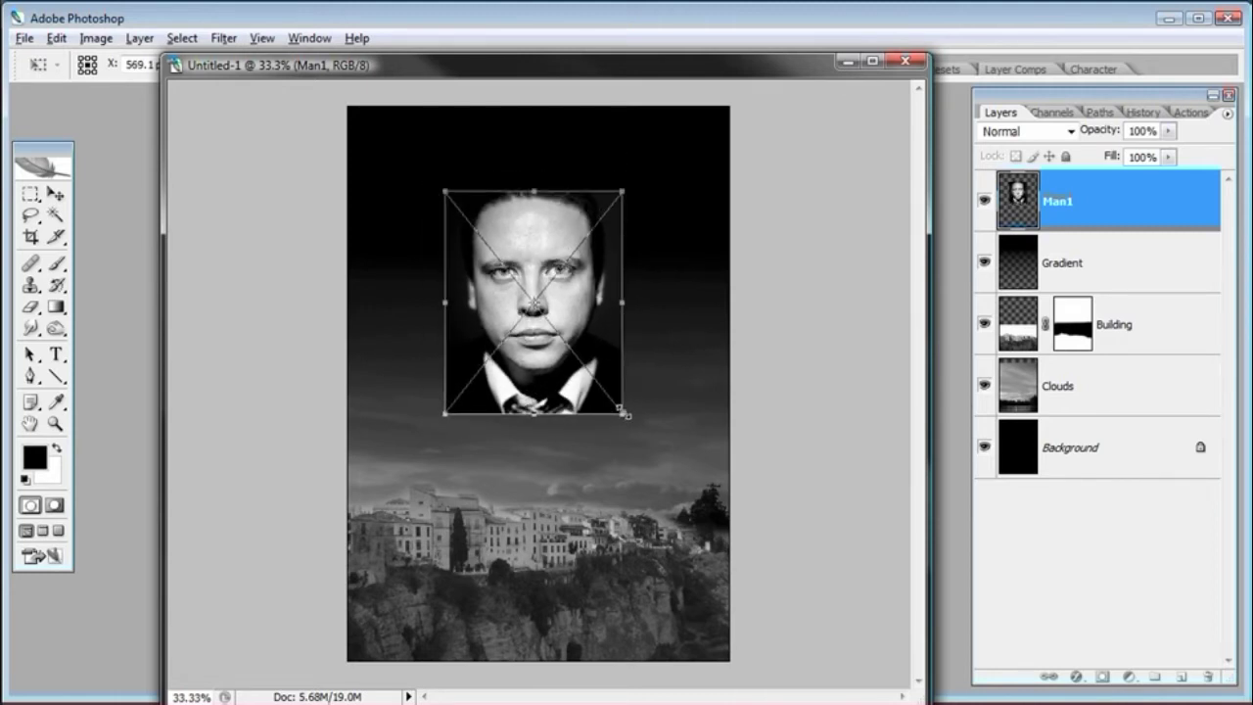
{"action": "key", "text": "Return"}
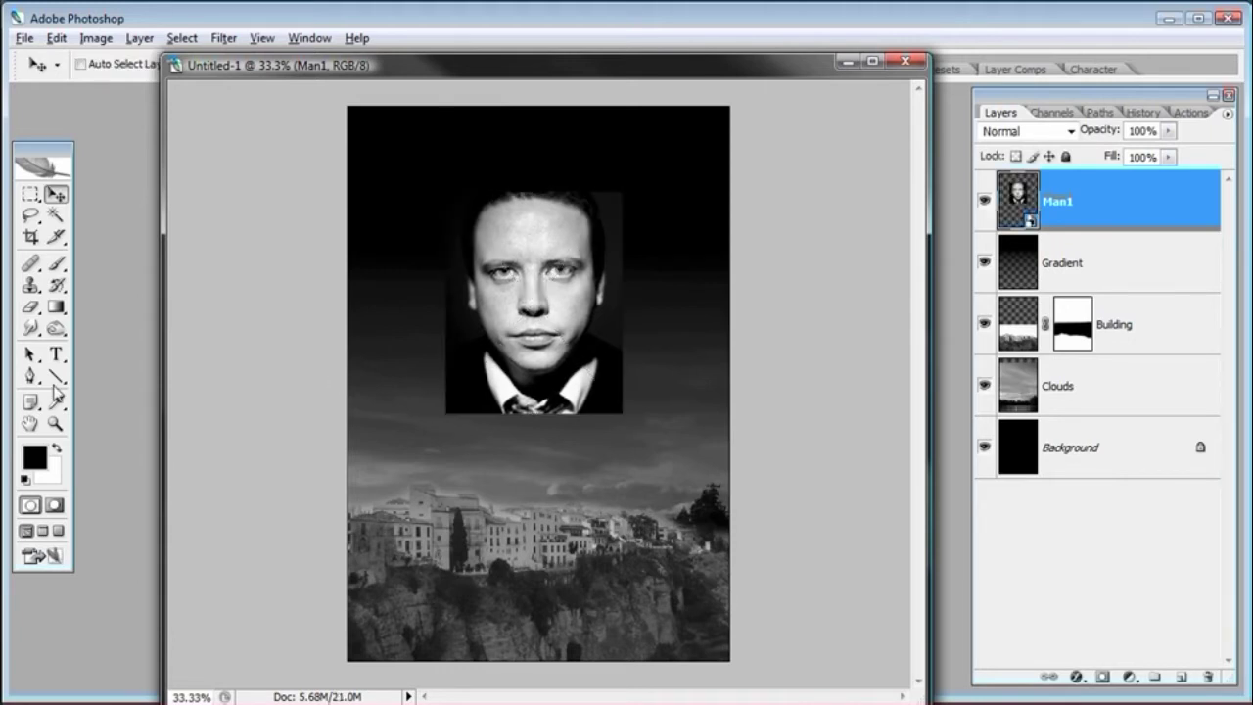
Step: Zoom to 50% on the face and add a layer mask to Man1
{"action": "left_click", "coordinate": [55, 423]}
{"action": "left_click", "coordinate": [543, 312]}
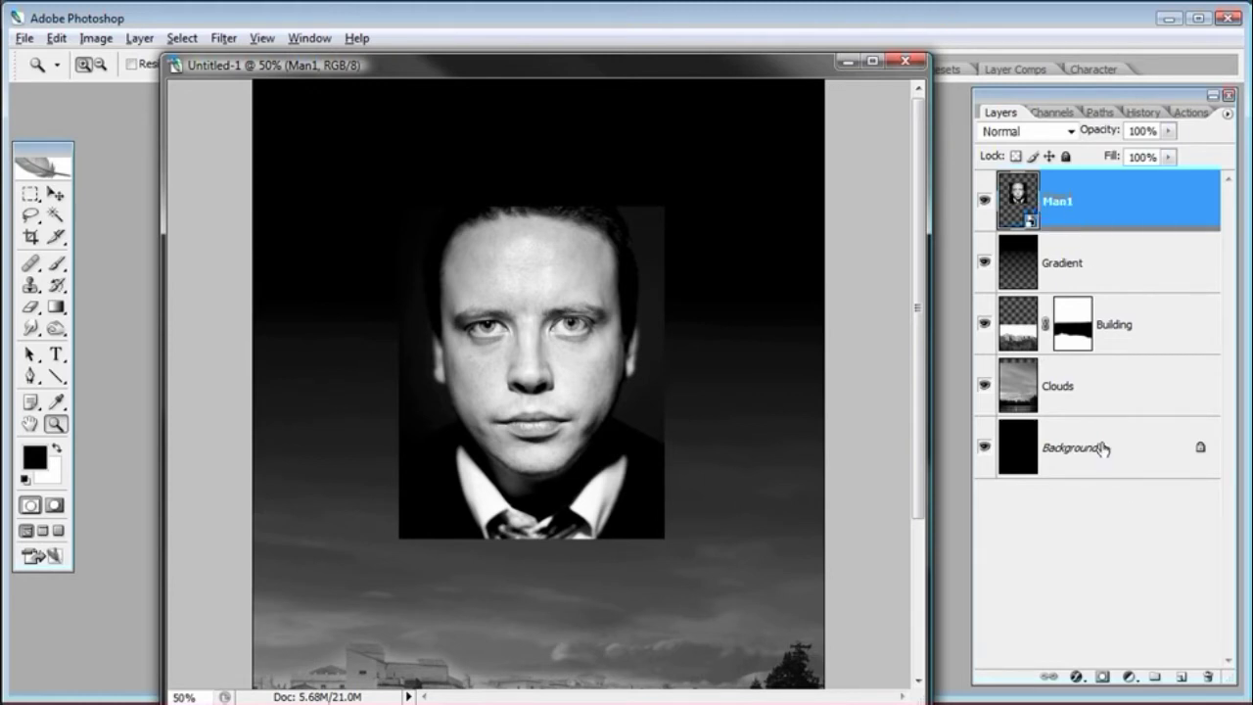
{"action": "left_click", "coordinate": [1102, 676]}
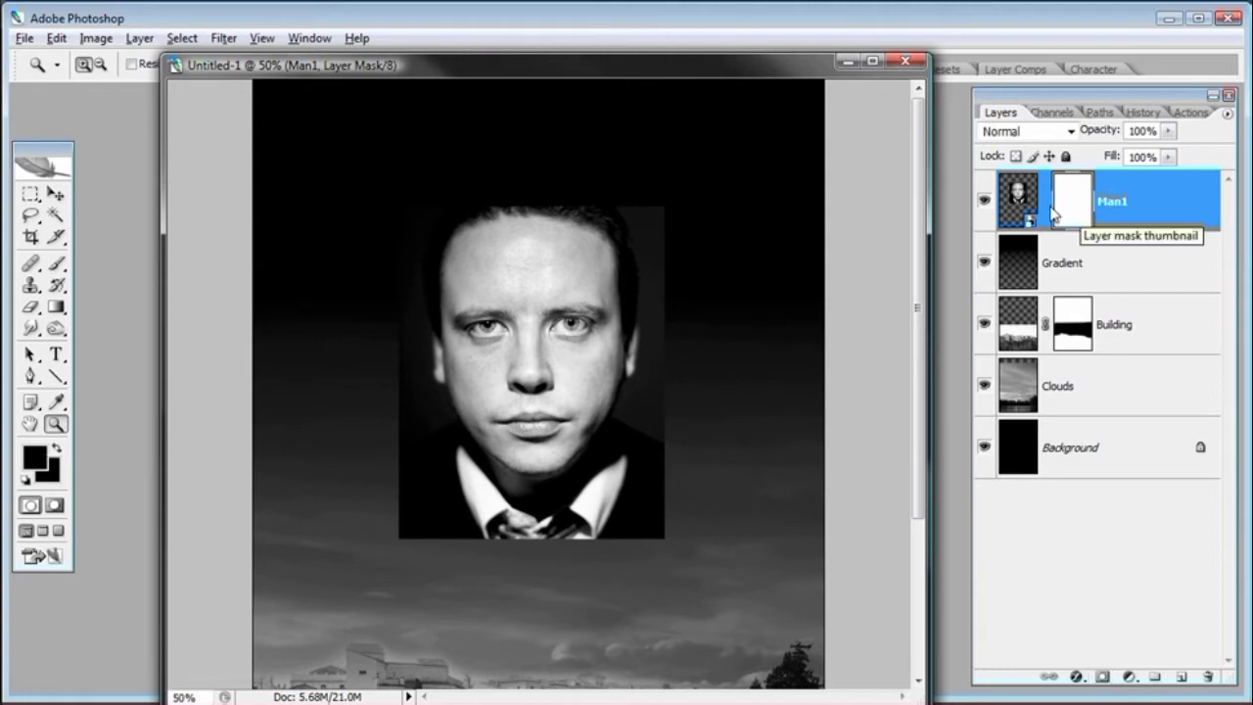
Step: With a 118 px black brush, mask out the photo edge and backdrop around the head and collar
{"action": "left_click", "coordinate": [55, 265]}
{"action": "left_click", "coordinate": [56, 274]}
{"action": "right_click", "coordinate": [707, 253]}
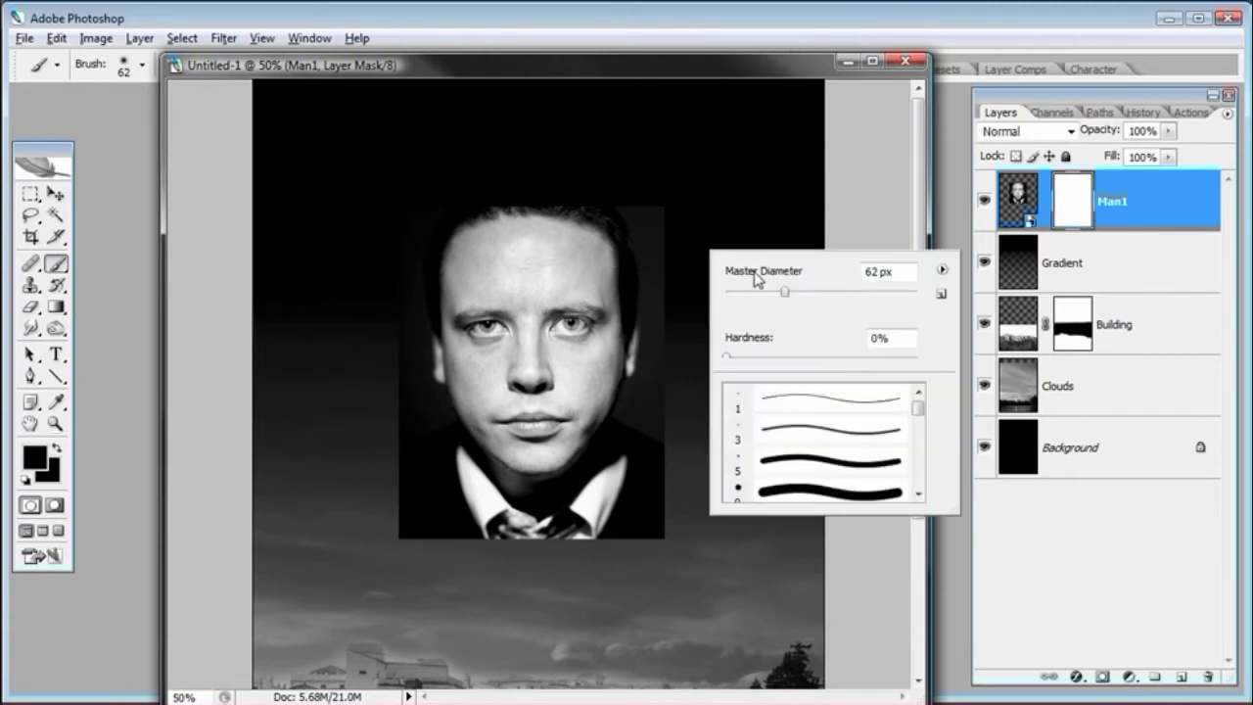
{"action": "left_click_drag", "start_coordinate": [784, 292], "coordinate": [834, 292]}
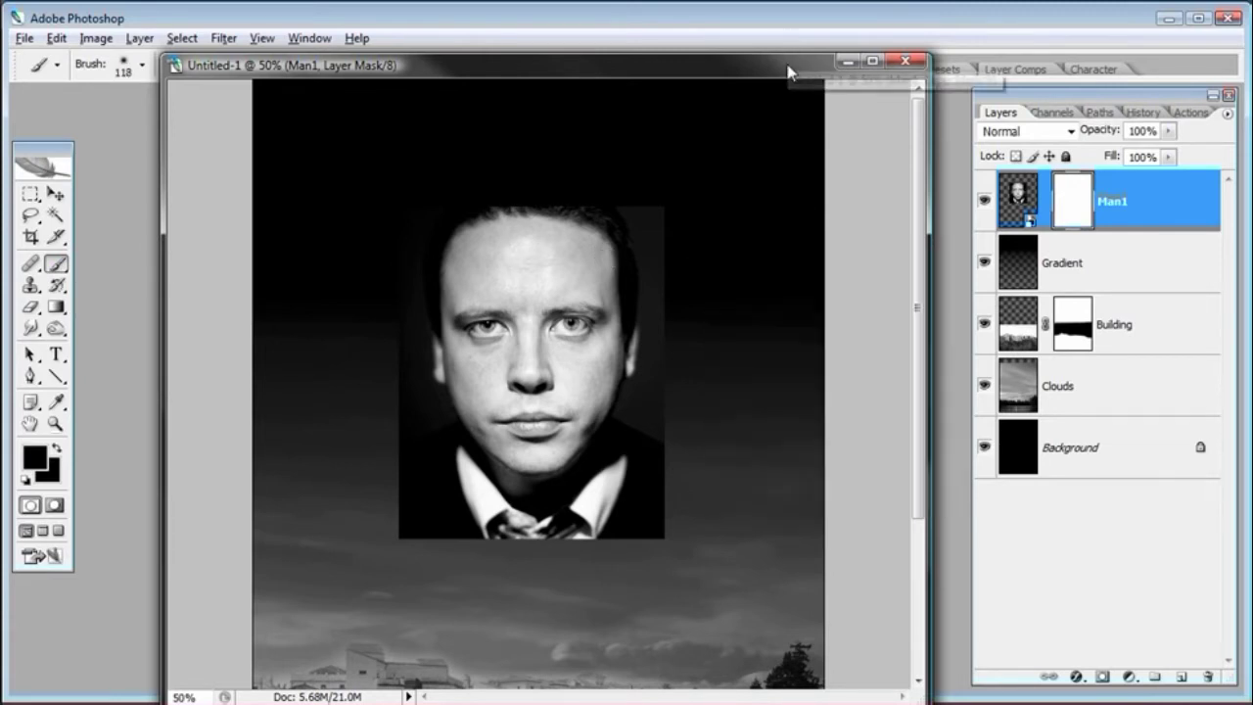
{"action": "mouse_move", "coordinate": [651, 193]}
{"action": "left_mouse_down"}
{"action": "mouse_move", "coordinate": [679, 268]}
{"action": "mouse_move", "coordinate": [632, 191]}
{"action": "mouse_move", "coordinate": [670, 285]}
{"action": "mouse_move", "coordinate": [642, 217]}
{"action": "mouse_move", "coordinate": [662, 319]}
{"action": "mouse_move", "coordinate": [641, 525]}
{"action": "mouse_move", "coordinate": [664, 459]}
{"action": "mouse_move", "coordinate": [658, 501]}
{"action": "mouse_move", "coordinate": [662, 485]}
{"action": "mouse_move", "coordinate": [619, 561]}
{"action": "mouse_move", "coordinate": [647, 515]}
{"action": "mouse_move", "coordinate": [616, 556]}
{"action": "mouse_move", "coordinate": [649, 518]}
{"action": "mouse_move", "coordinate": [665, 534]}
{"action": "mouse_move", "coordinate": [619, 565]}
{"action": "mouse_move", "coordinate": [479, 562]}
{"action": "mouse_move", "coordinate": [423, 491]}
{"action": "mouse_move", "coordinate": [415, 545]}
{"action": "mouse_move", "coordinate": [428, 477]}
{"action": "mouse_move", "coordinate": [401, 394]}
{"action": "mouse_move", "coordinate": [398, 257]}
{"action": "mouse_move", "coordinate": [401, 230]}
{"action": "mouse_move", "coordinate": [445, 171]}
{"action": "mouse_move", "coordinate": [402, 249]}
{"action": "mouse_move", "coordinate": [400, 491]}
{"action": "mouse_move", "coordinate": [424, 436]}
{"action": "left_mouse_up"}
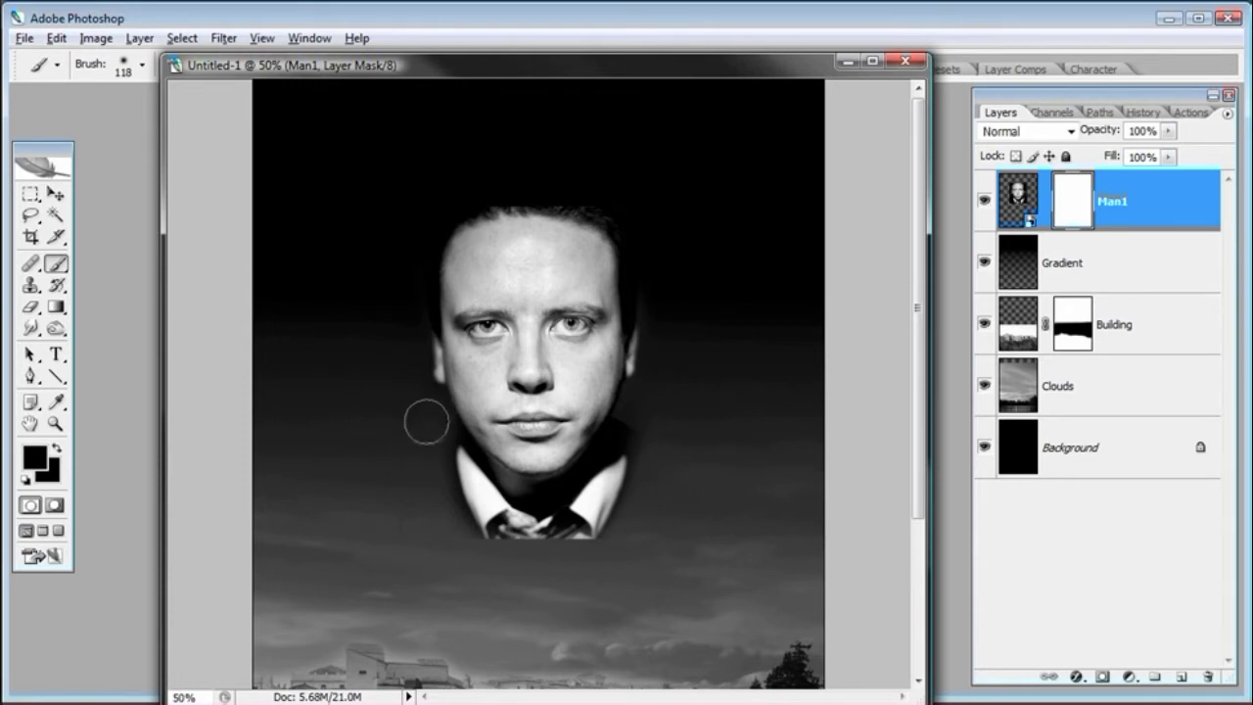
{"action": "mouse_move", "coordinate": [431, 494]}
{"action": "left_mouse_down"}
{"action": "mouse_move", "coordinate": [465, 537]}
{"action": "mouse_move", "coordinate": [500, 548]}
{"action": "left_mouse_up"}
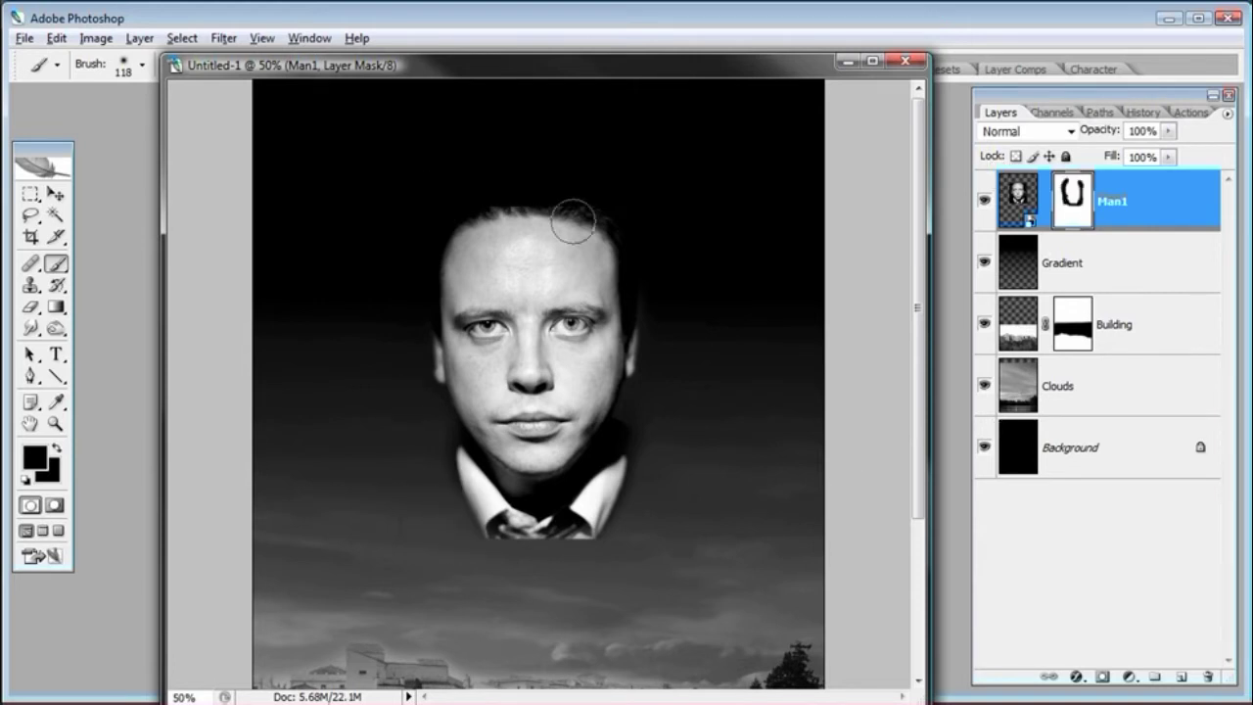
Step: Paint the right collar edge back in with white, then hide the dark shoulder shading in black
{"action": "left_click", "coordinate": [37, 455]}
{"action": "left_click_drag", "start_coordinate": [796, 403], "coordinate": [628, 300]}
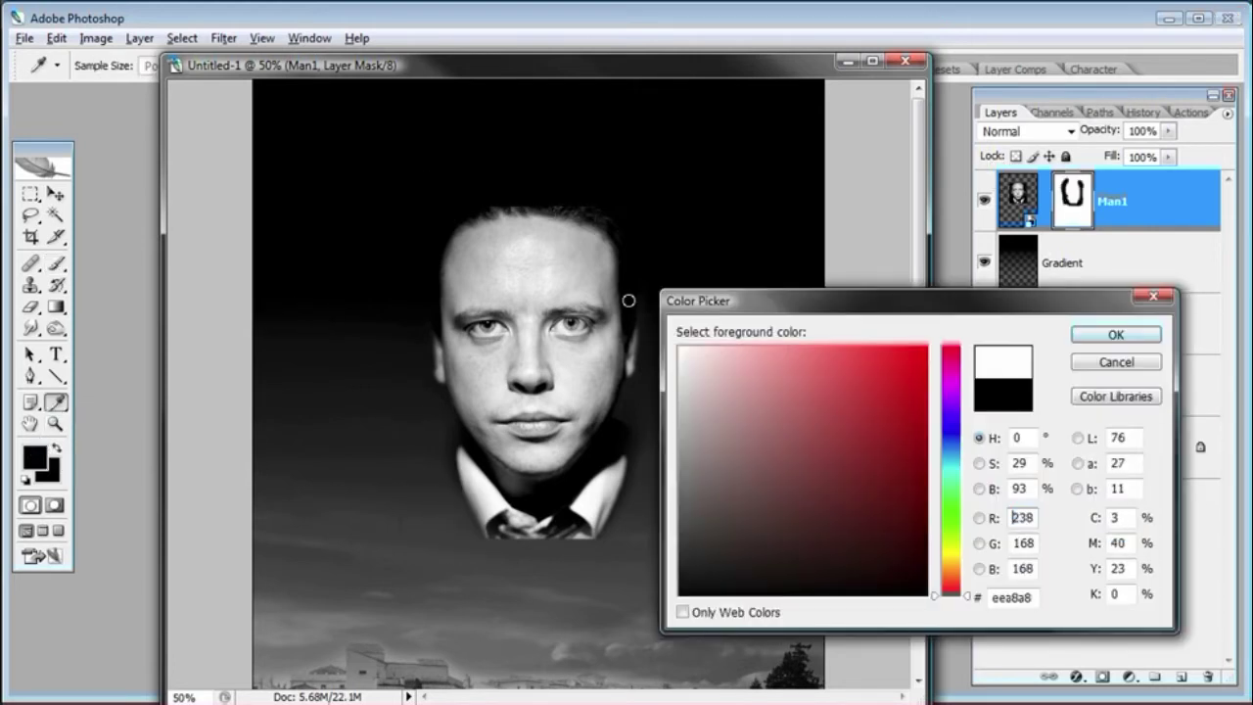
{"action": "left_click", "coordinate": [1116, 334]}
{"action": "mouse_move", "coordinate": [594, 504]}
{"action": "left_mouse_down"}
{"action": "mouse_move", "coordinate": [613, 470]}
{"action": "mouse_move", "coordinate": [593, 514]}
{"action": "mouse_move", "coordinate": [619, 466]}
{"action": "mouse_move", "coordinate": [583, 526]}
{"action": "mouse_move", "coordinate": [633, 478]}
{"action": "mouse_move", "coordinate": [608, 509]}
{"action": "mouse_move", "coordinate": [636, 459]}
{"action": "mouse_move", "coordinate": [616, 514]}
{"action": "mouse_move", "coordinate": [638, 483]}
{"action": "mouse_move", "coordinate": [651, 433]}
{"action": "mouse_move", "coordinate": [623, 492]}
{"action": "left_mouse_up"}
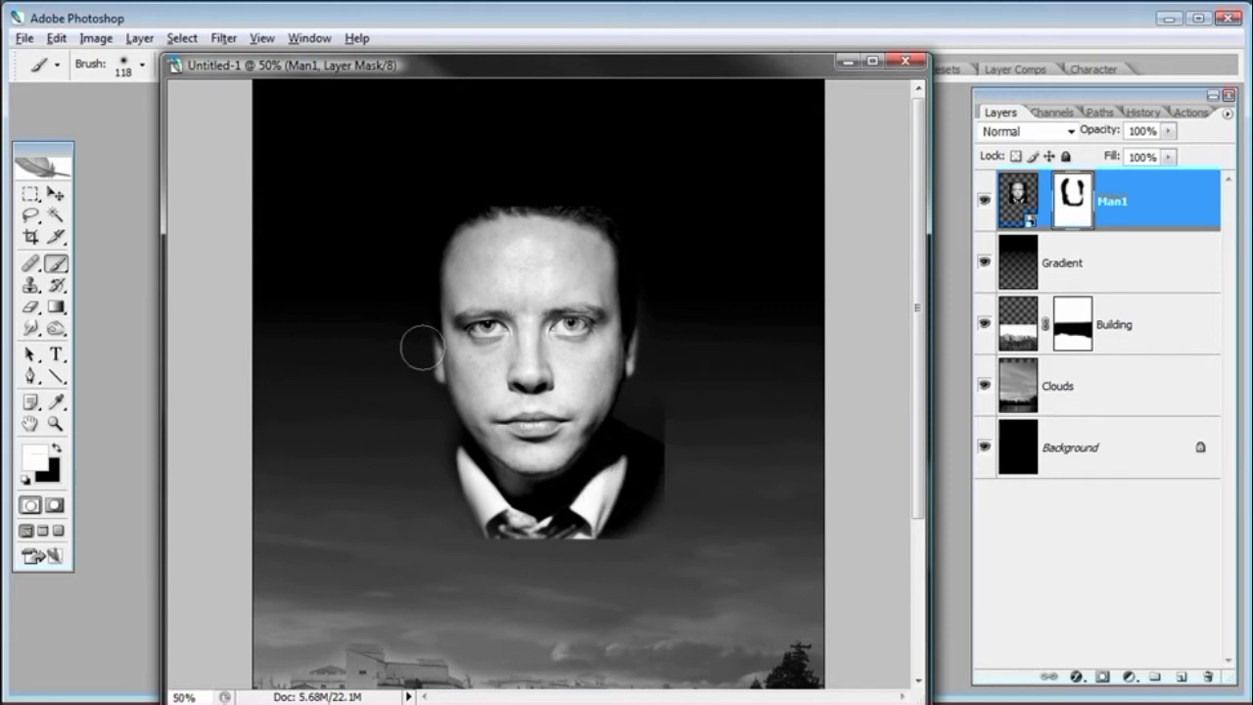
{"action": "key", "text": "x"}
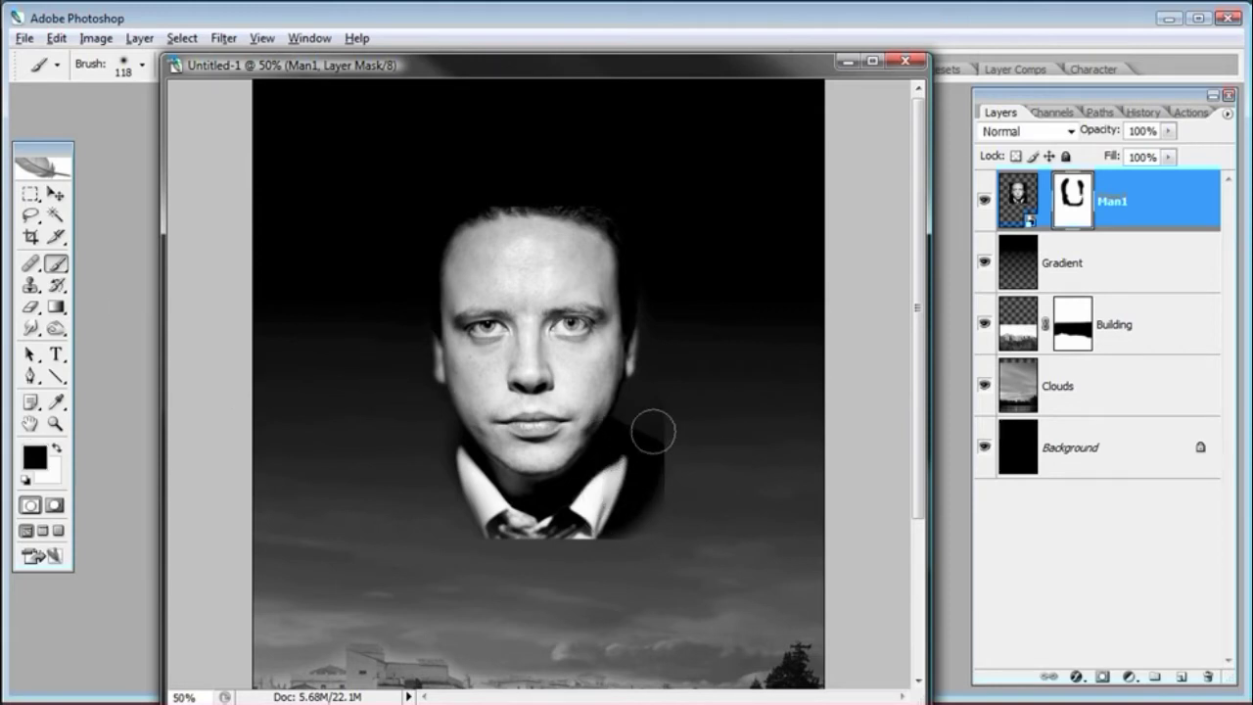
{"action": "mouse_move", "coordinate": [672, 415]}
{"action": "left_mouse_down"}
{"action": "mouse_move", "coordinate": [672, 480]}
{"action": "mouse_move", "coordinate": [652, 514]}
{"action": "mouse_move", "coordinate": [665, 431]}
{"action": "mouse_move", "coordinate": [604, 566]}
{"action": "mouse_move", "coordinate": [630, 552]}
{"action": "mouse_move", "coordinate": [589, 574]}
{"action": "mouse_move", "coordinate": [455, 564]}
{"action": "mouse_move", "coordinate": [489, 586]}
{"action": "mouse_move", "coordinate": [650, 573]}
{"action": "left_mouse_up"}
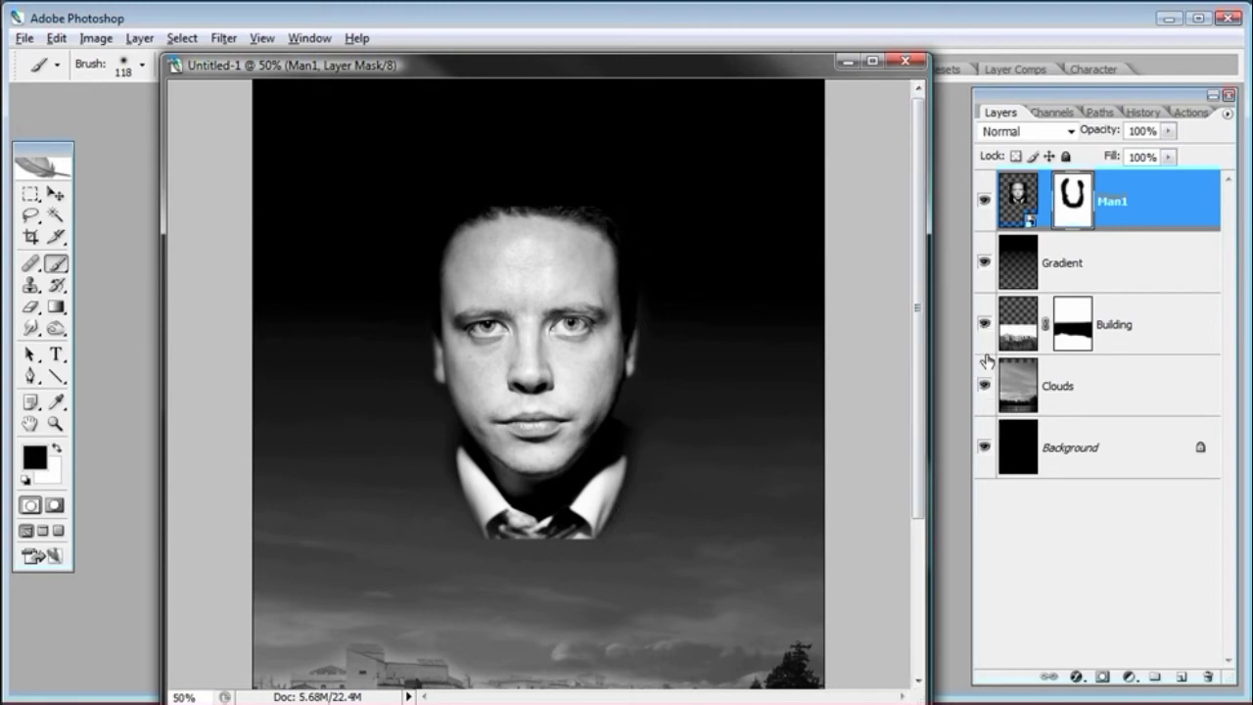
Step: Hide Clouds, Background and Gradient, mask the backdrop above the head, then restore them and select Man1's image
{"action": "left_click", "coordinate": [984, 386]}
{"action": "left_click", "coordinate": [985, 448]}
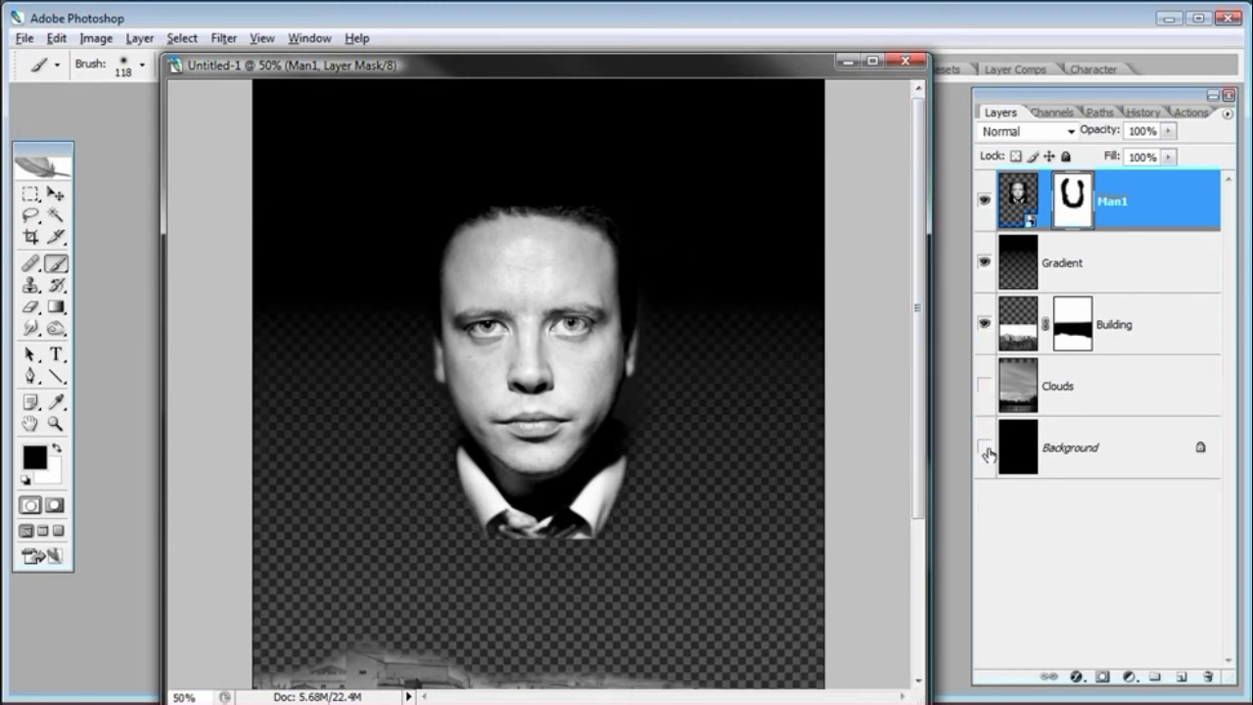
{"action": "left_click", "coordinate": [984, 262]}
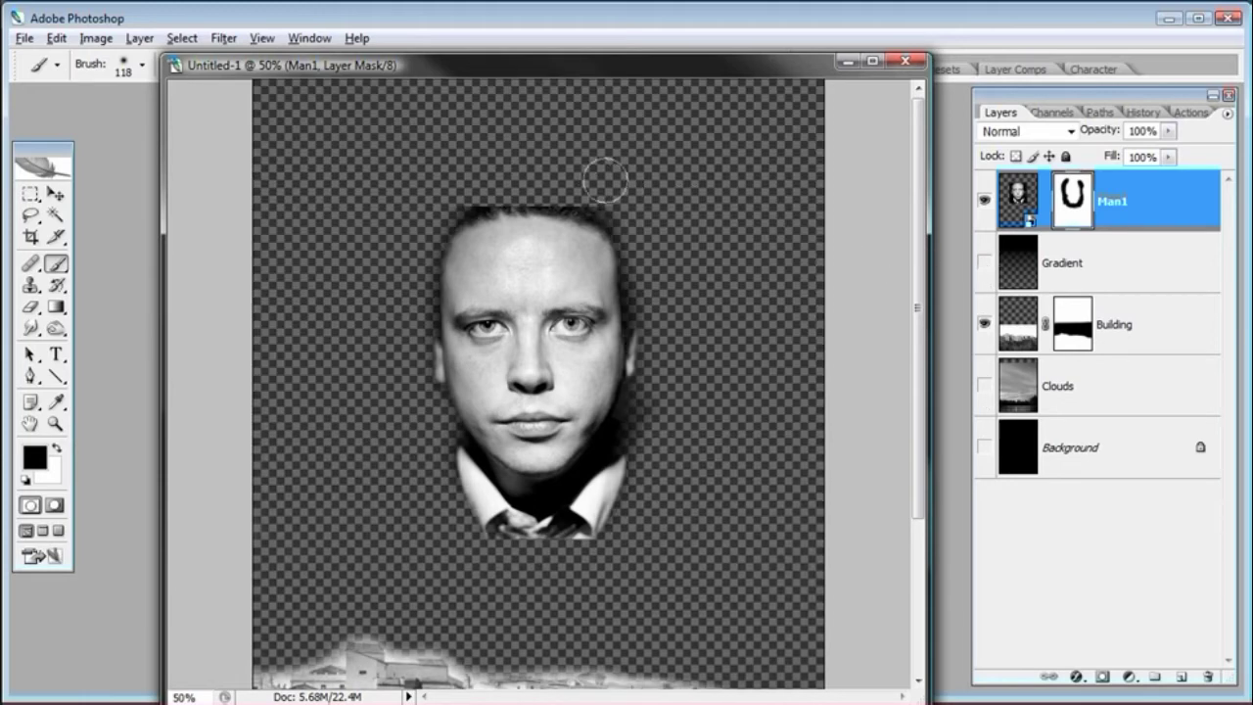
{"action": "left_click_drag", "start_coordinate": [462, 174], "coordinate": [607, 185]}
{"action": "left_click", "coordinate": [985, 397]}
{"action": "left_click", "coordinate": [985, 431]}
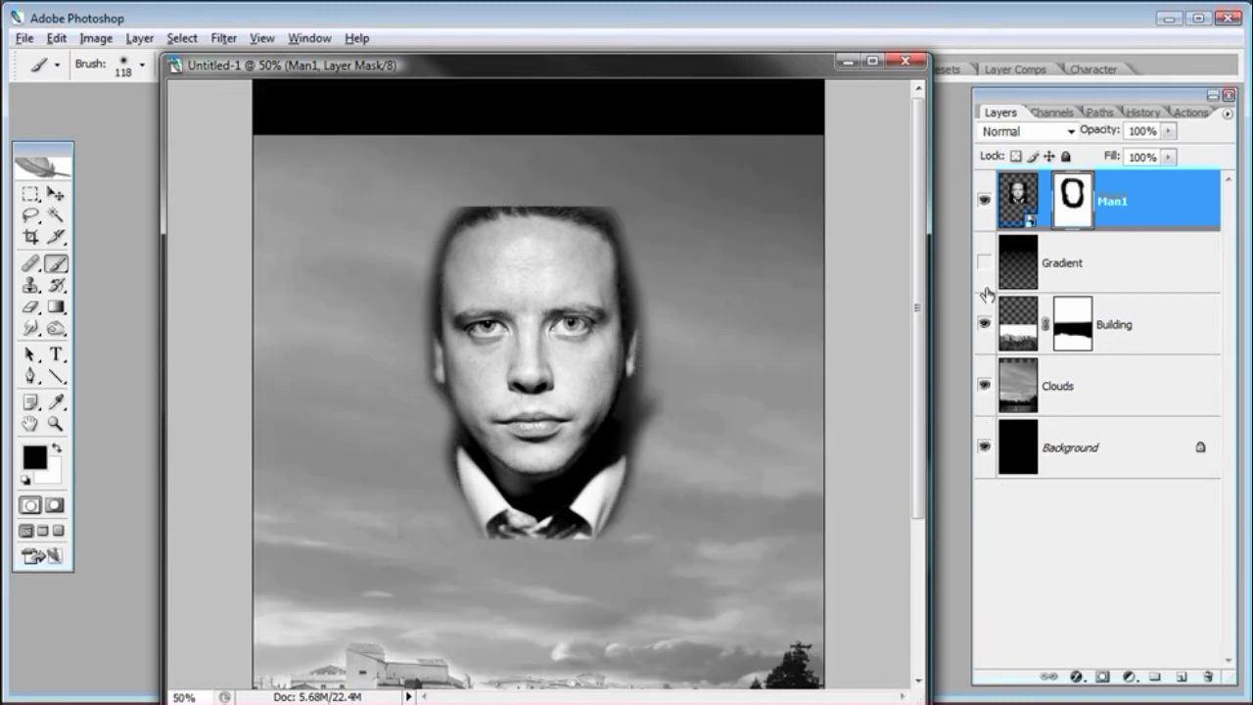
{"action": "left_click", "coordinate": [985, 263]}
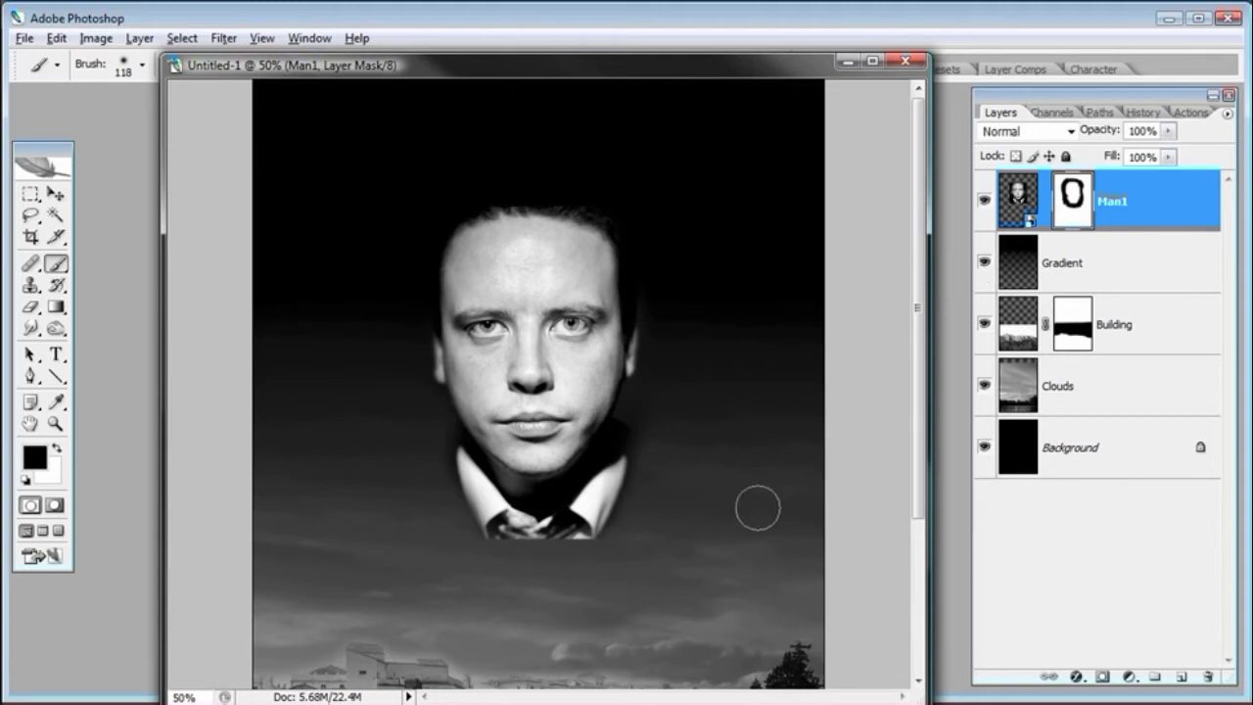
{"action": "left_click", "coordinate": [1022, 200]}
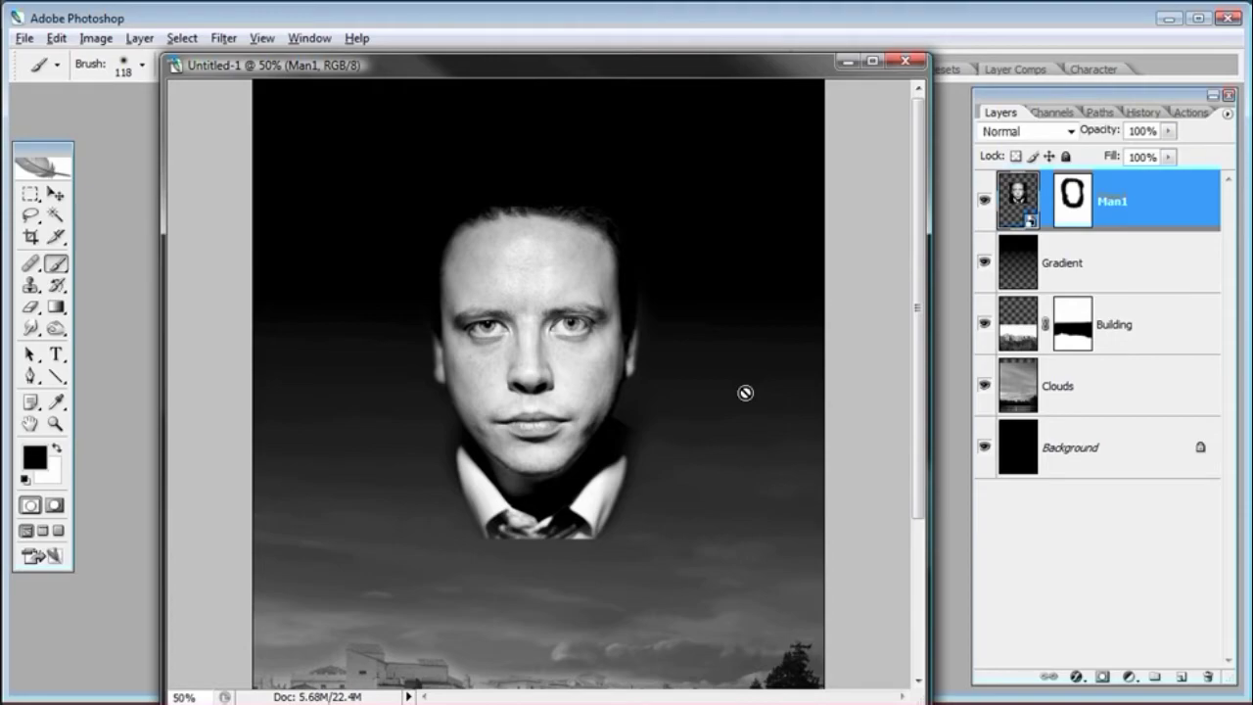
Step: Open man3crop.psd from the Movie Poster folder in Bridge
{"action": "key", "text": "alt+Tab"}
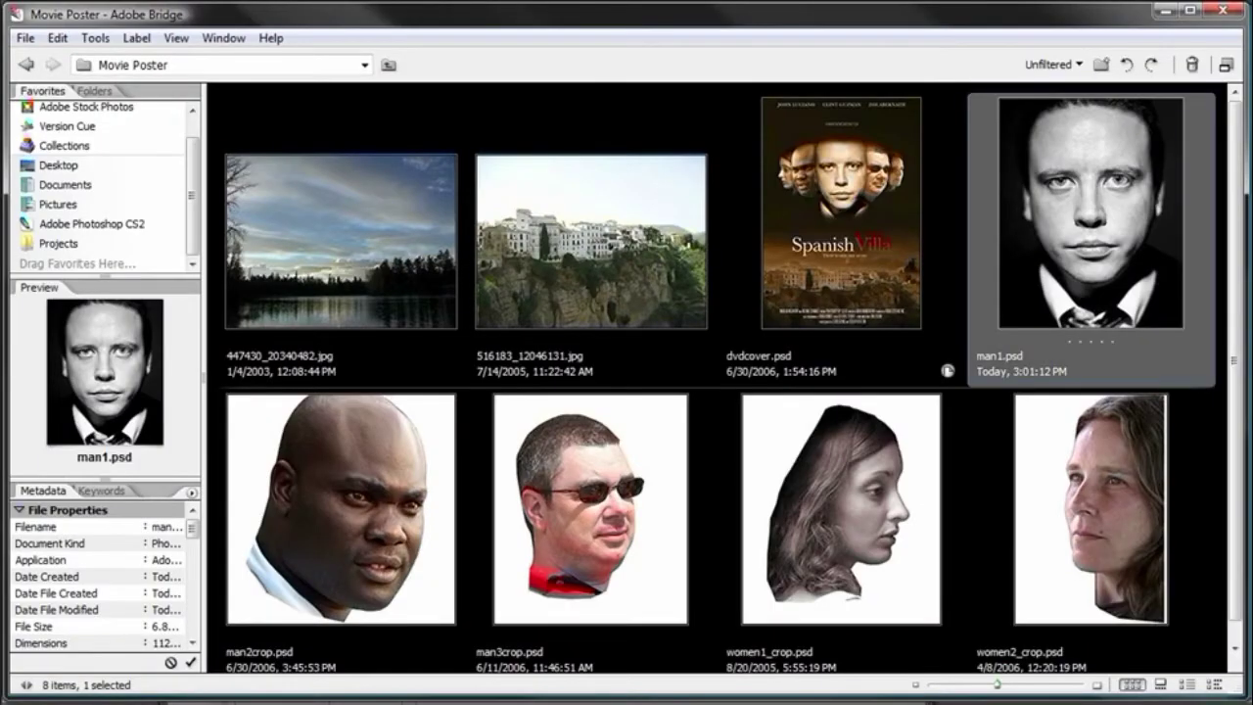
{"action": "mouse_move", "coordinate": [555, 537]}
{"action": "double_click", "coordinate": [554, 537]}
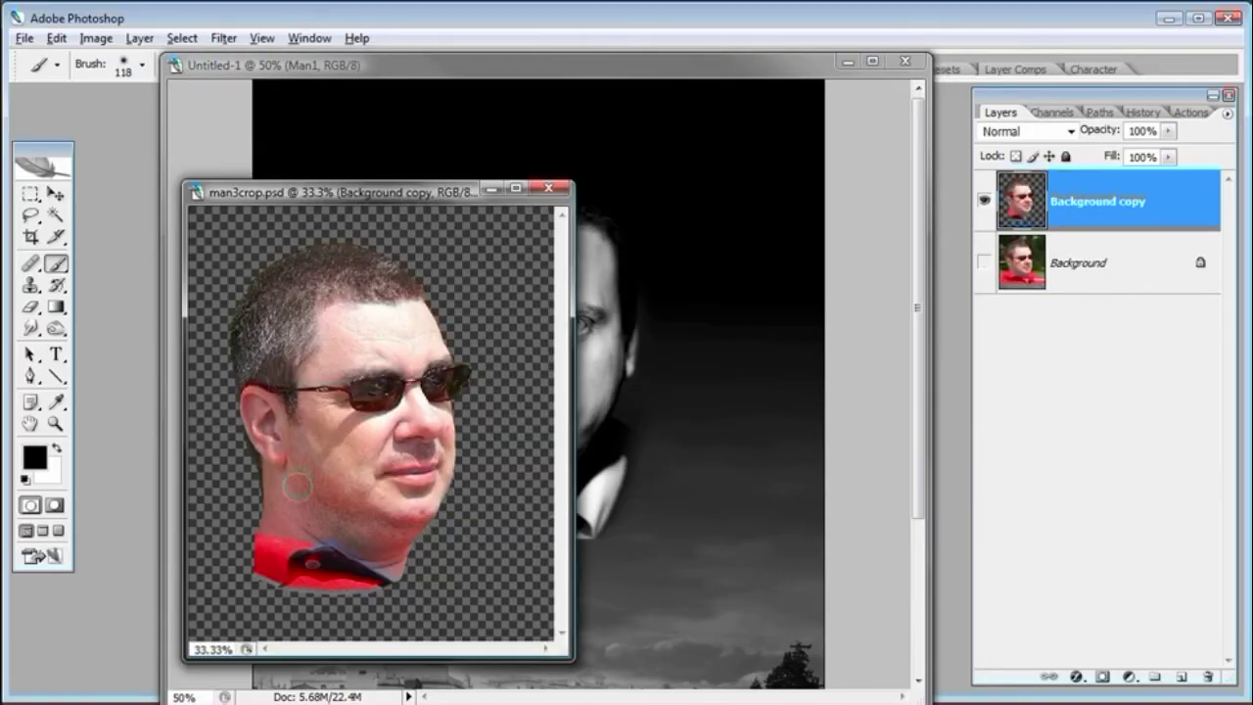
Step: Drag the sunglasses face into the poster and place its layer below Man1
{"action": "left_click", "coordinate": [56, 194]}
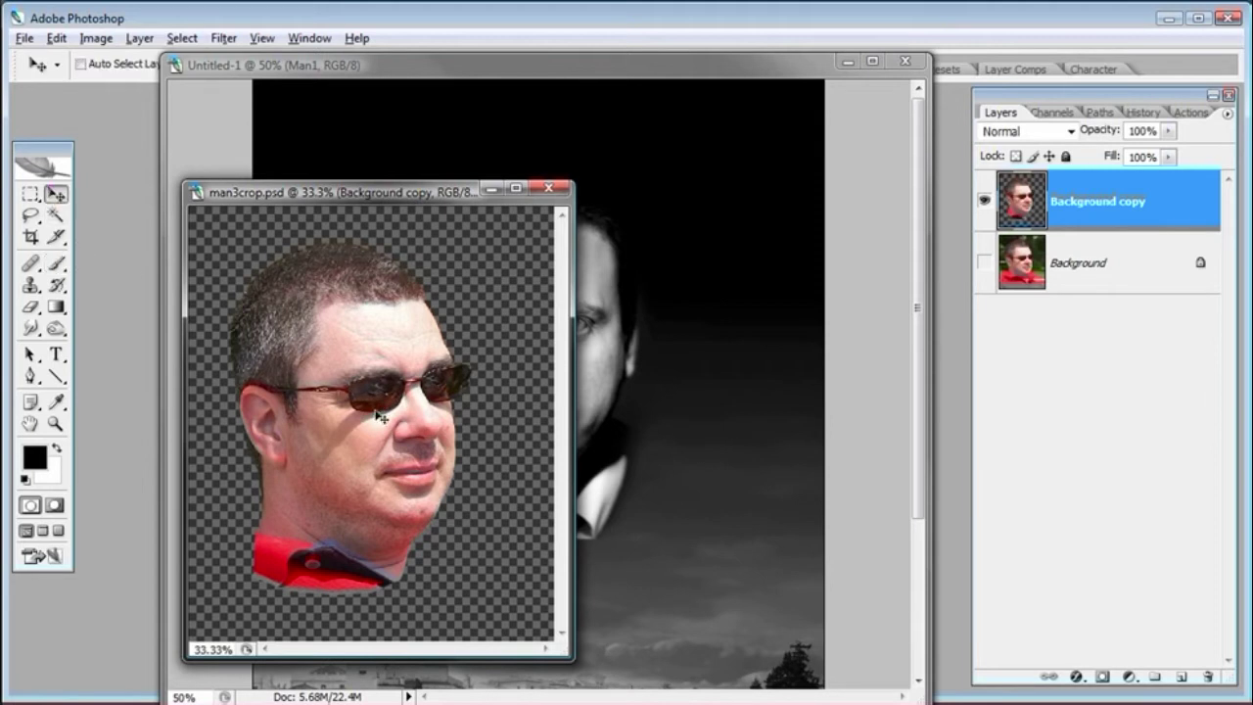
{"action": "left_click_drag", "start_coordinate": [380, 416], "coordinate": [646, 370]}
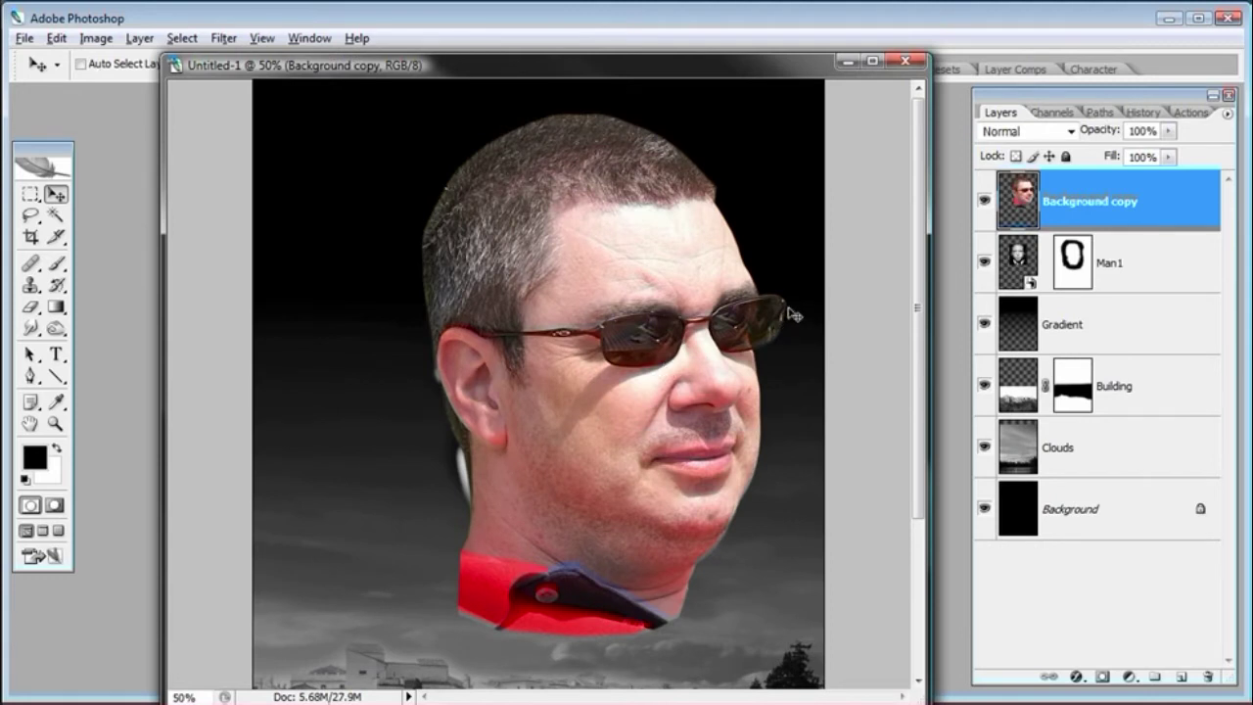
{"action": "left_click_drag", "start_coordinate": [1016, 206], "coordinate": [1018, 305]}
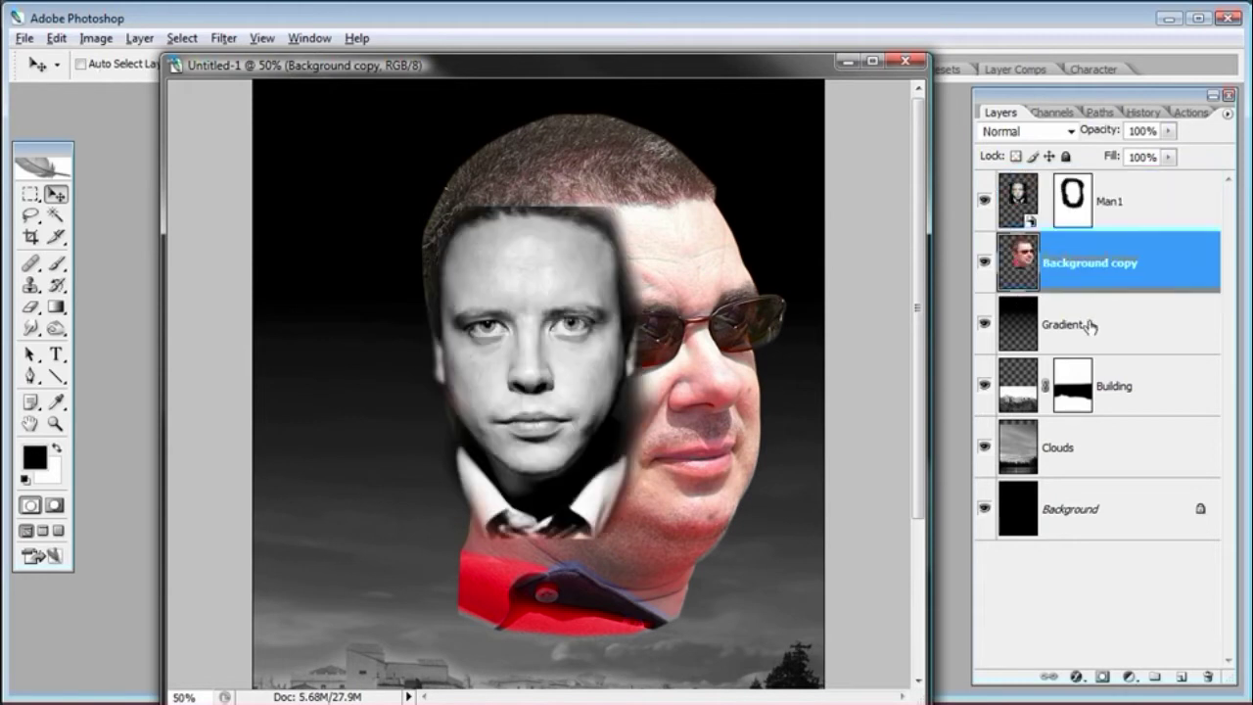
Step: Rename the layer Man2 and convert it via Group into New Smart Object
{"action": "double_click", "coordinate": [1113, 262]}
{"action": "type", "text": "Man2"}
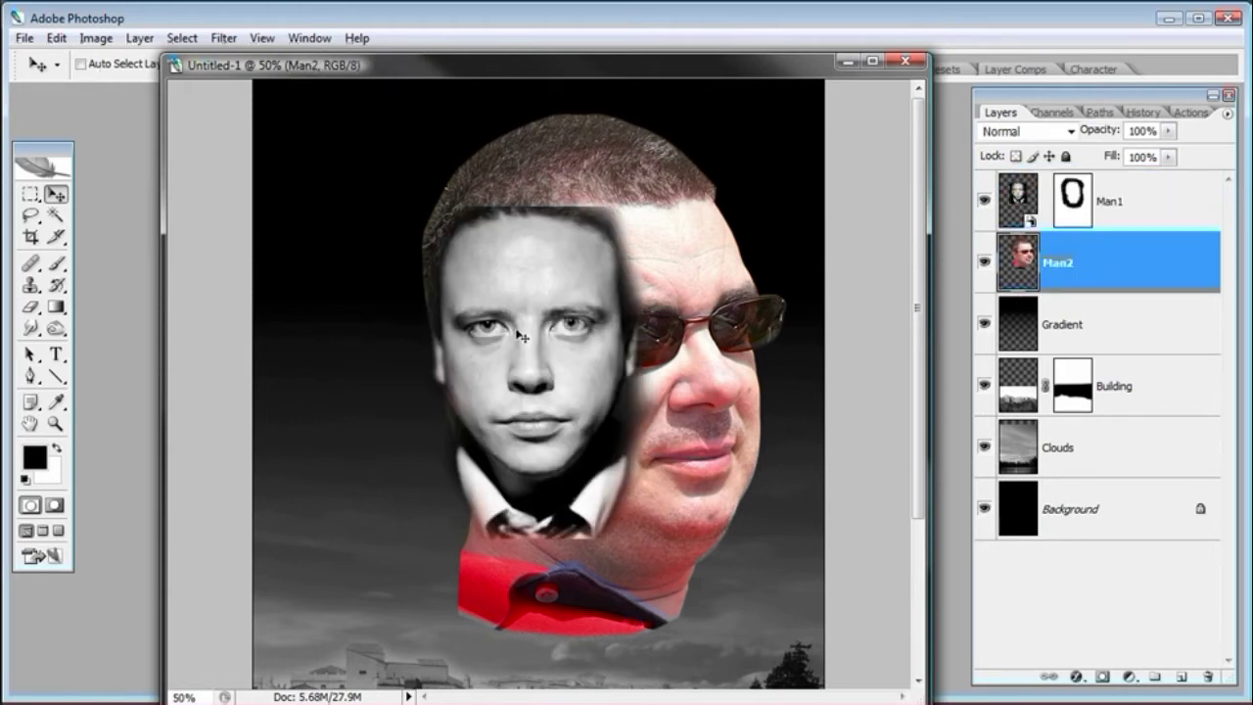
{"action": "left_click", "coordinate": [139, 39]}
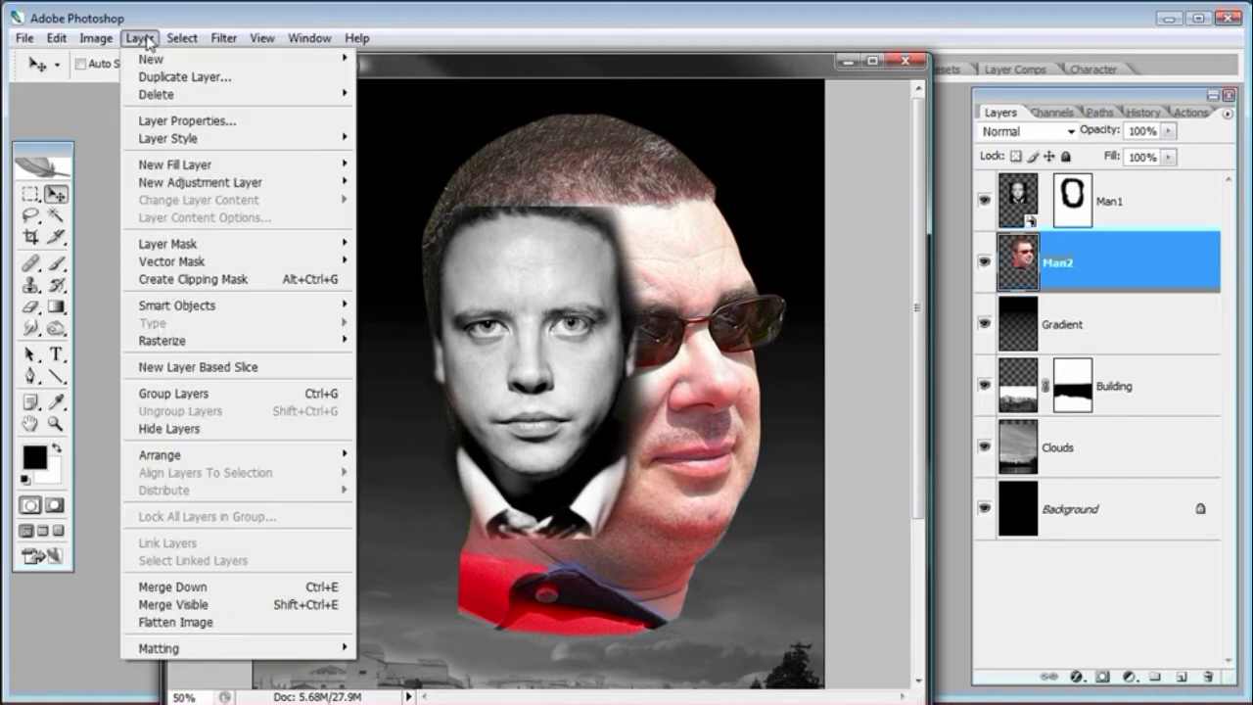
{"action": "mouse_move", "coordinate": [182, 307]}
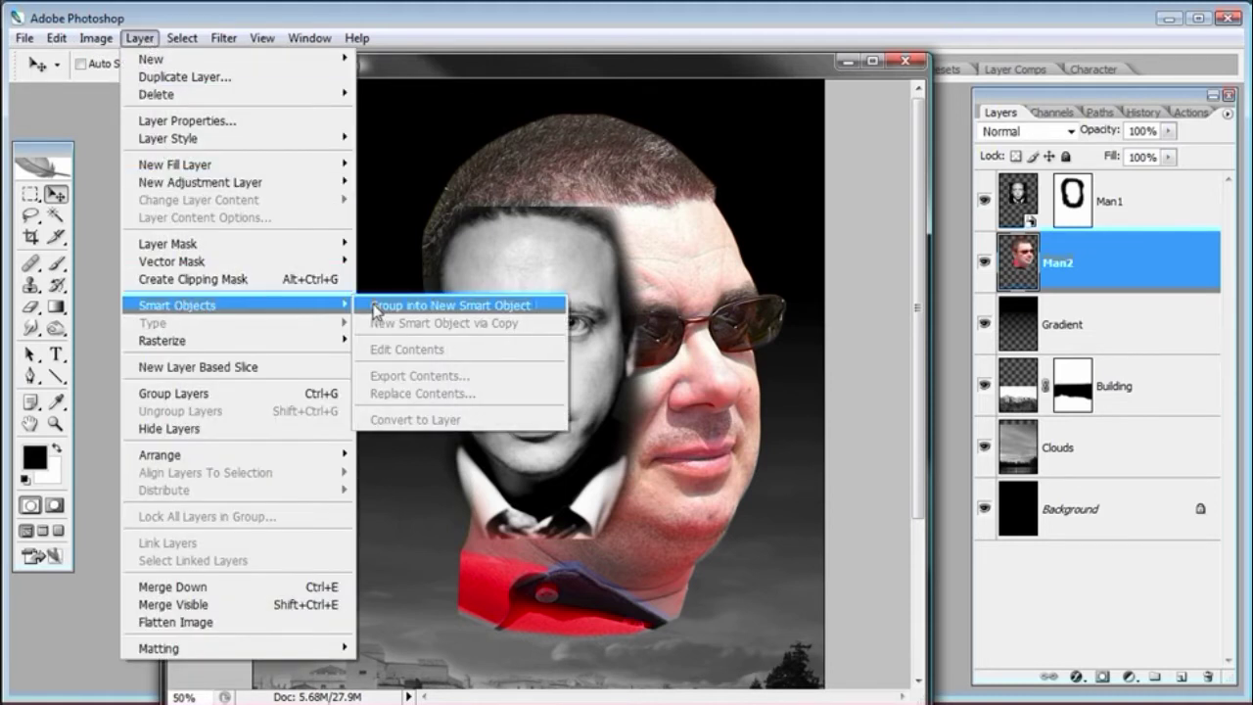
{"action": "left_click", "coordinate": [376, 306]}
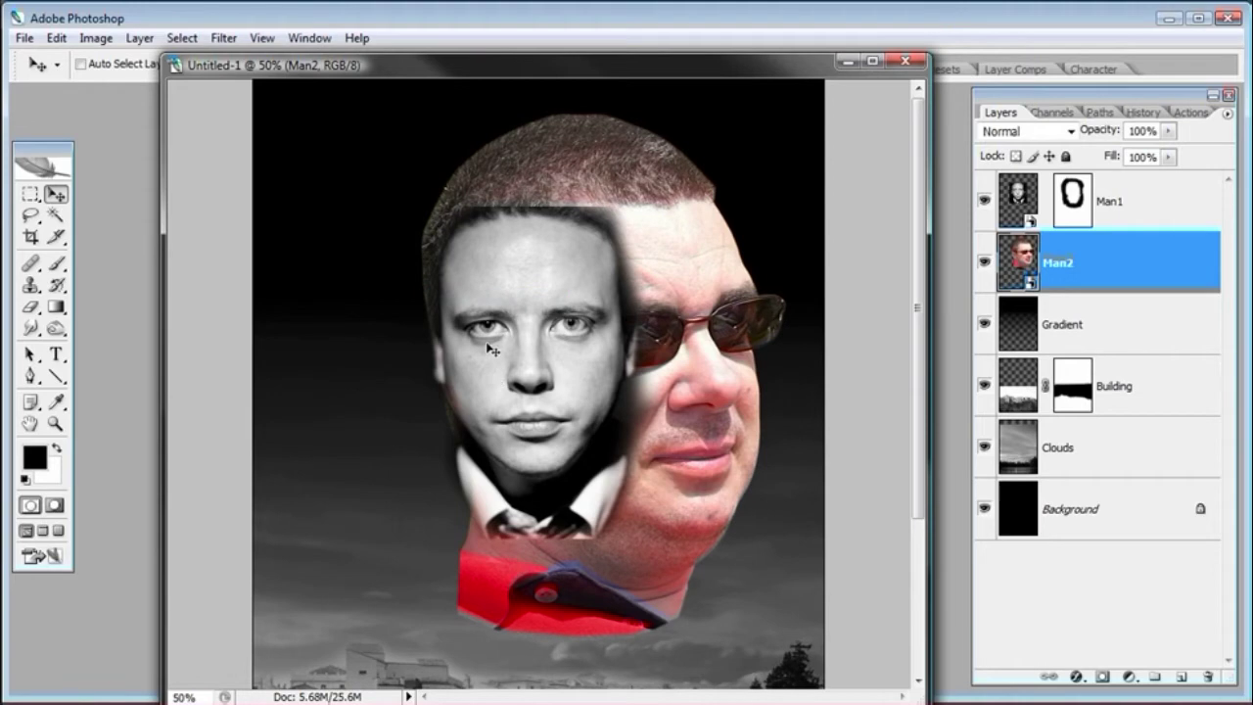
{"action": "left_click", "coordinate": [57, 38]}
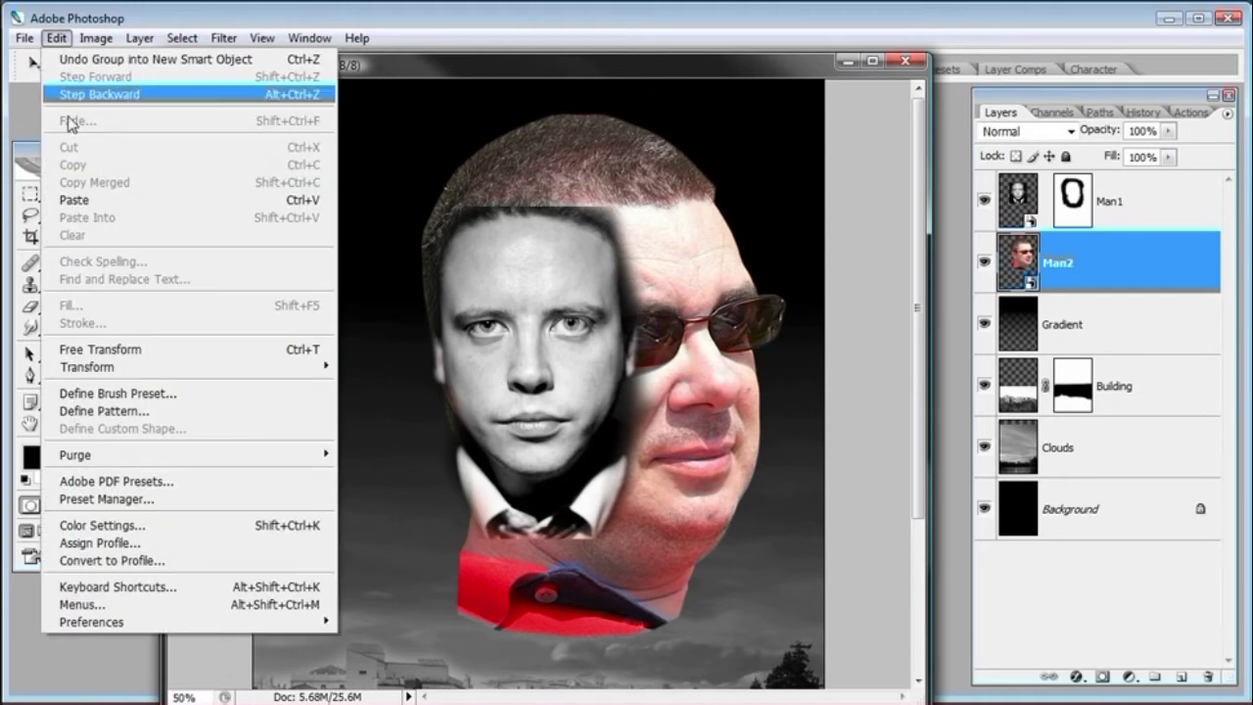
Step: Free-transform Man2 to shrink, rotate and move it right, then cancel the distorted attempt
{"action": "left_click", "coordinate": [86, 349]}
{"action": "left_click_drag", "start_coordinate": [418, 111], "coordinate": [503, 233]}
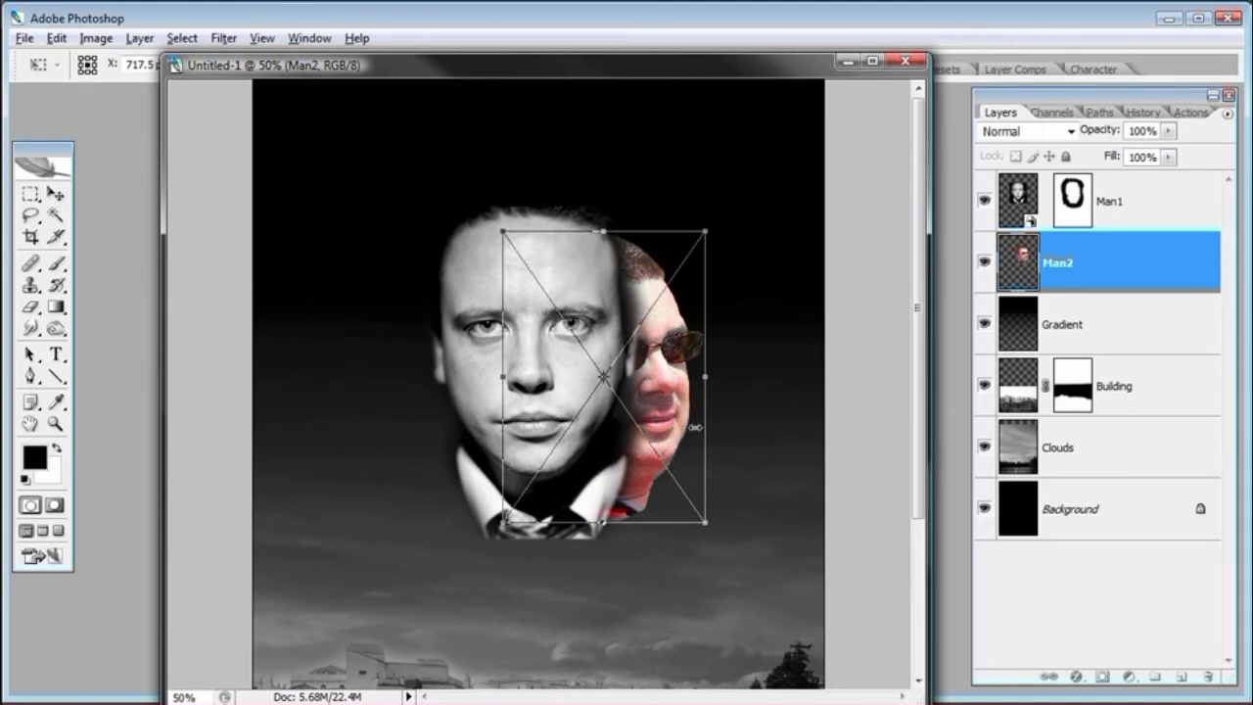
{"action": "left_click_drag", "start_coordinate": [715, 527], "coordinate": [691, 503]}
{"action": "left_click_drag", "start_coordinate": [665, 430], "coordinate": [689, 390]}
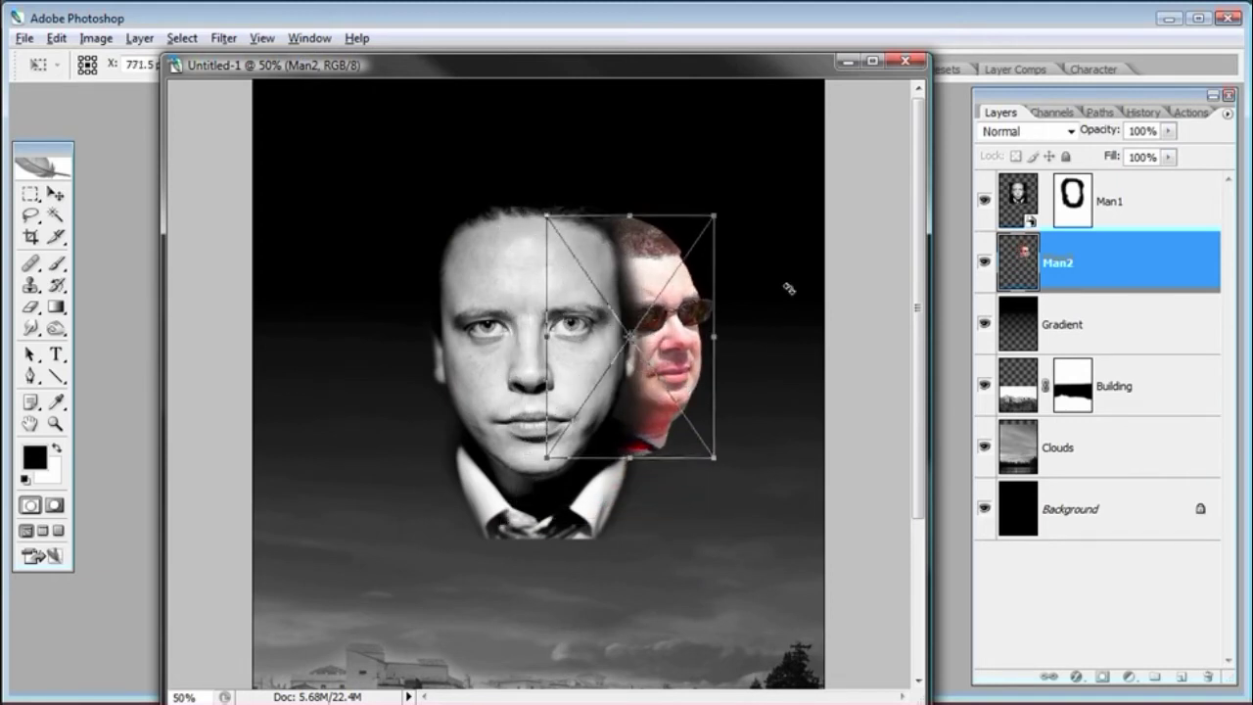
{"action": "left_click_drag", "start_coordinate": [729, 158], "coordinate": [771, 174]}
{"action": "left_click_drag", "start_coordinate": [626, 278], "coordinate": [631, 276]}
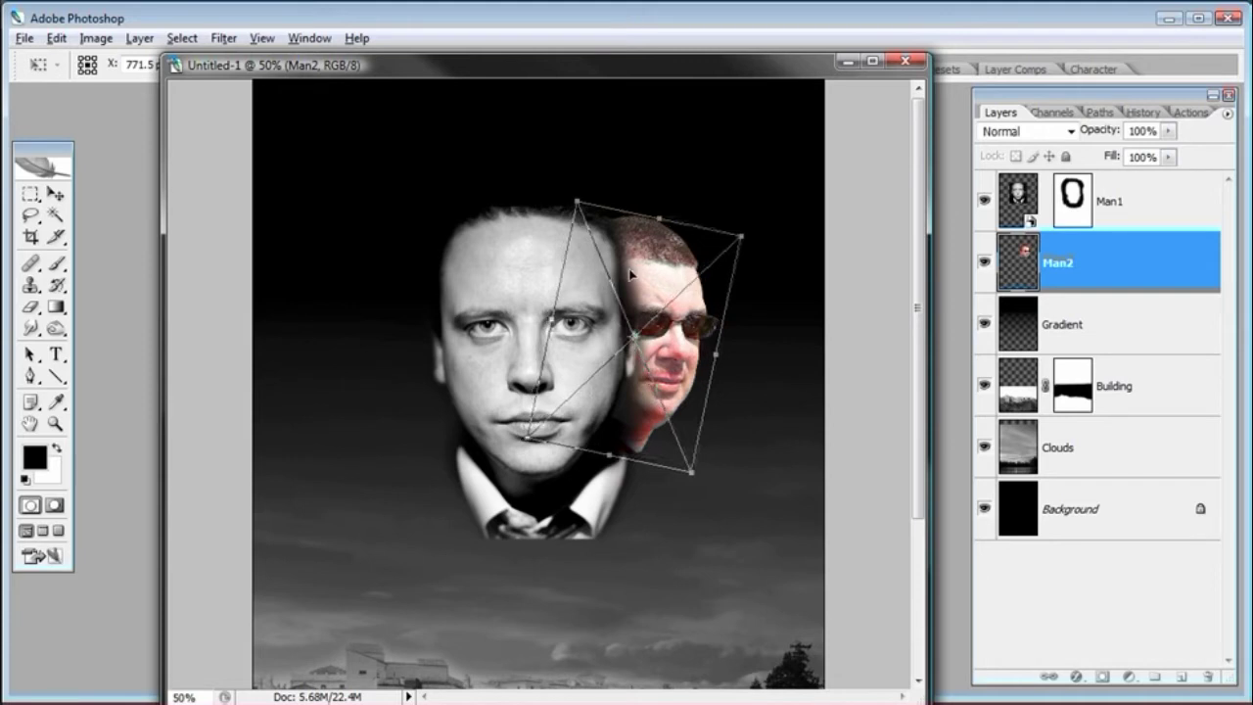
{"action": "key", "text": "Escape"}
Step: Re-transform Man2, tilting it clockwise and nudging it behind Man1's right side, then commit
{"action": "key", "text": "ctrl+t"}
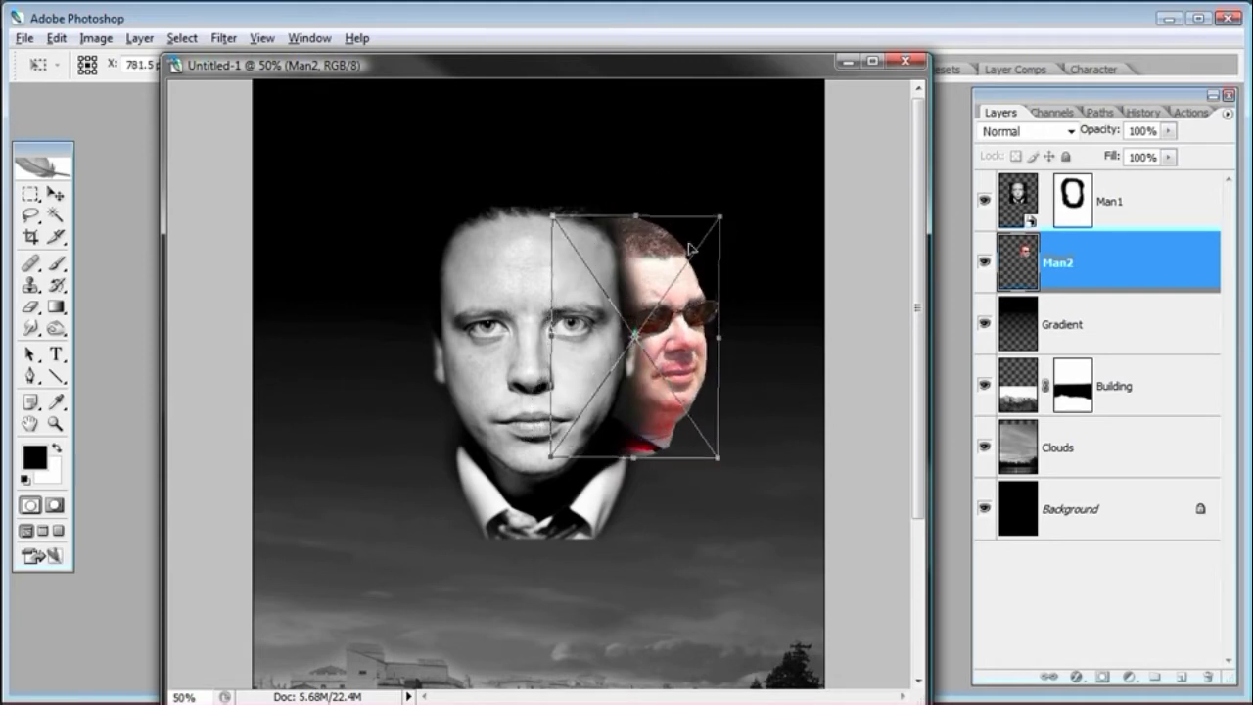
{"action": "left_click_drag", "start_coordinate": [657, 189], "coordinate": [694, 201]}
{"action": "left_click_drag", "start_coordinate": [685, 267], "coordinate": [679, 260]}
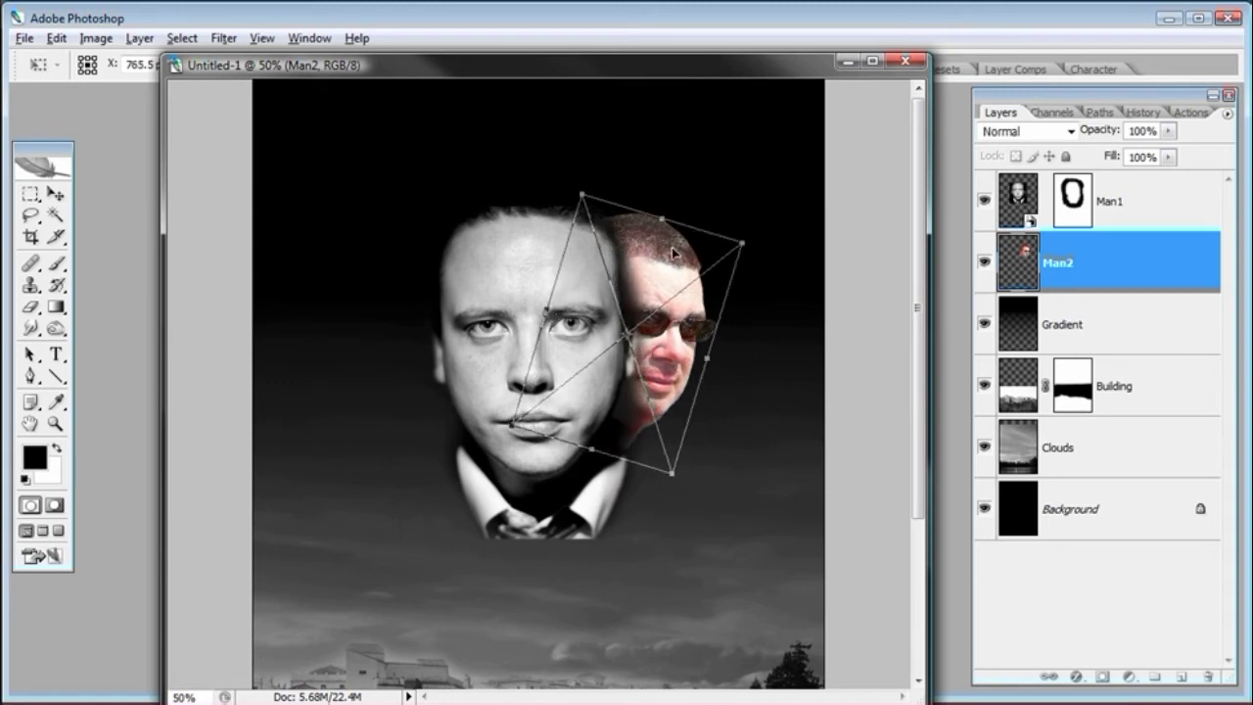
{"action": "left_click_drag", "start_coordinate": [682, 215], "coordinate": [691, 196]}
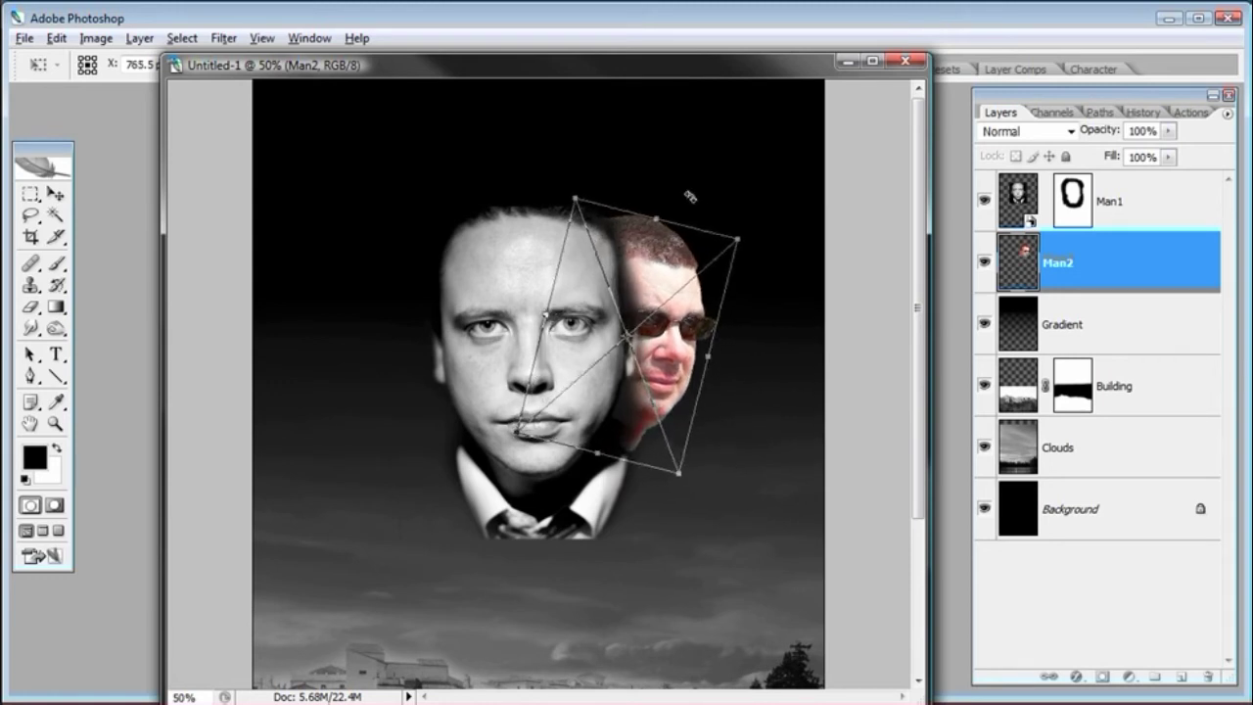
{"action": "left_click_drag", "start_coordinate": [674, 261], "coordinate": [668, 266]}
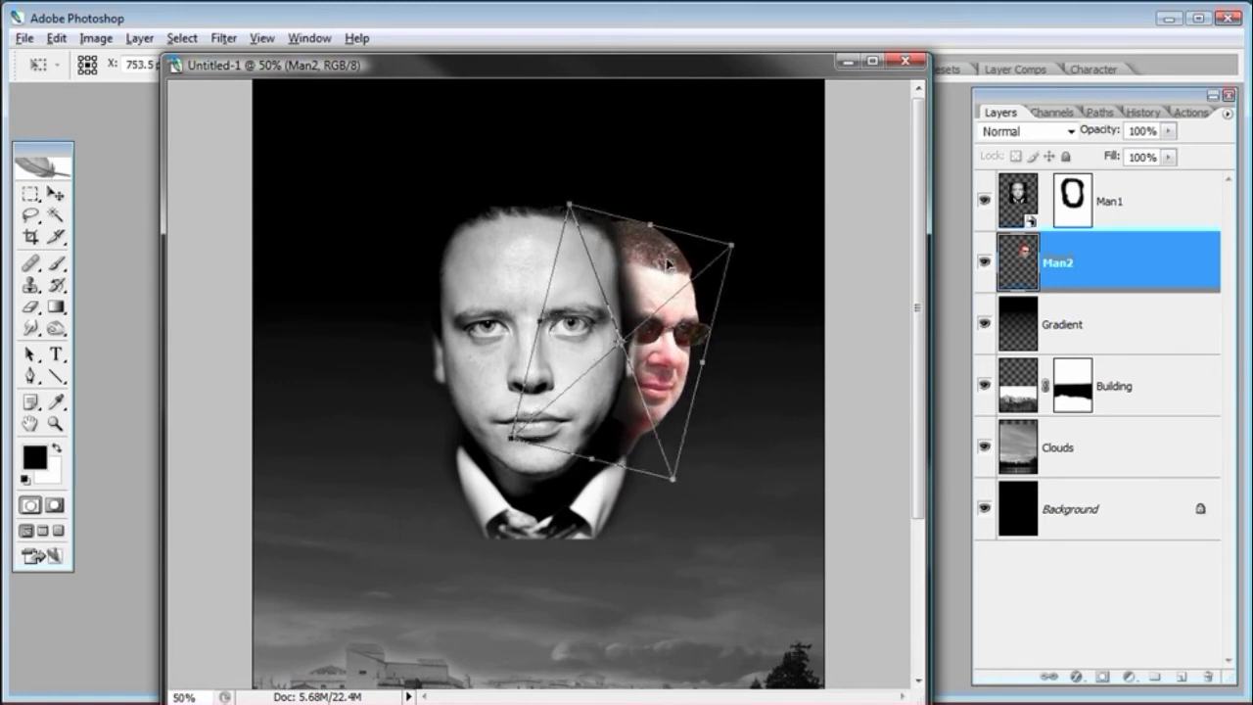
{"action": "left_click_drag", "start_coordinate": [666, 260], "coordinate": [677, 266]}
{"action": "left_click_drag", "start_coordinate": [723, 214], "coordinate": [730, 219]}
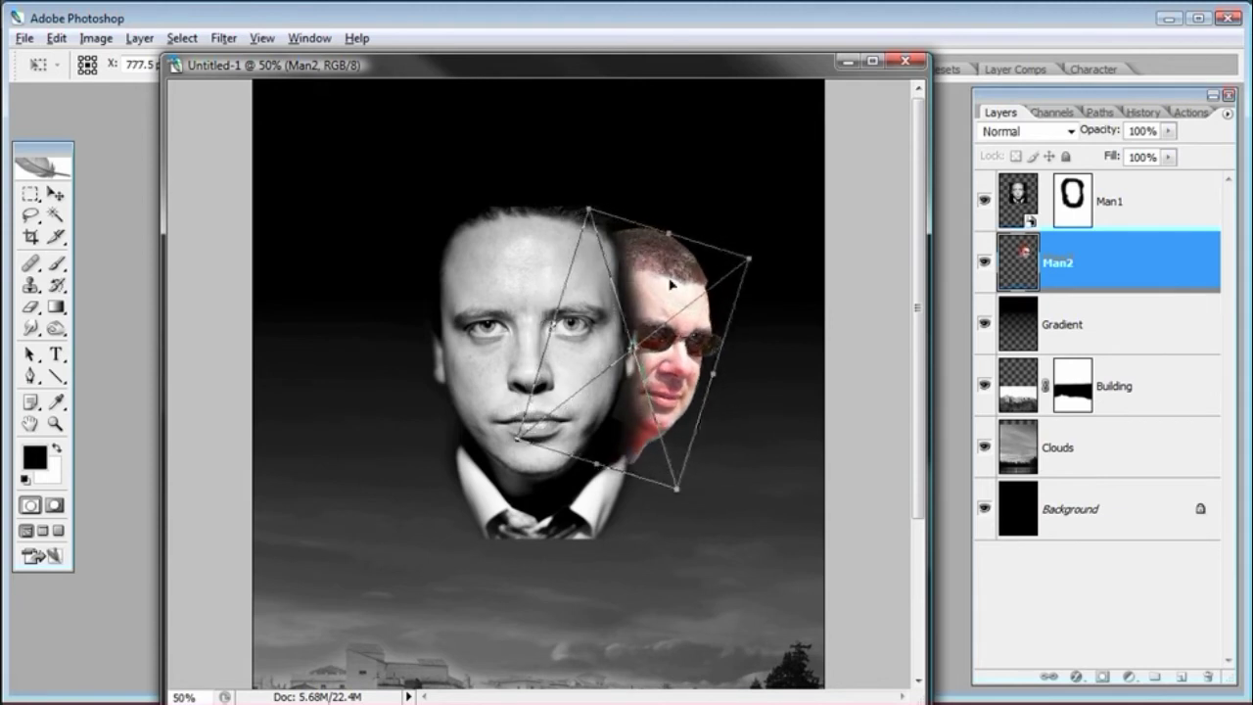
{"action": "left_click_drag", "start_coordinate": [721, 229], "coordinate": [687, 259]}
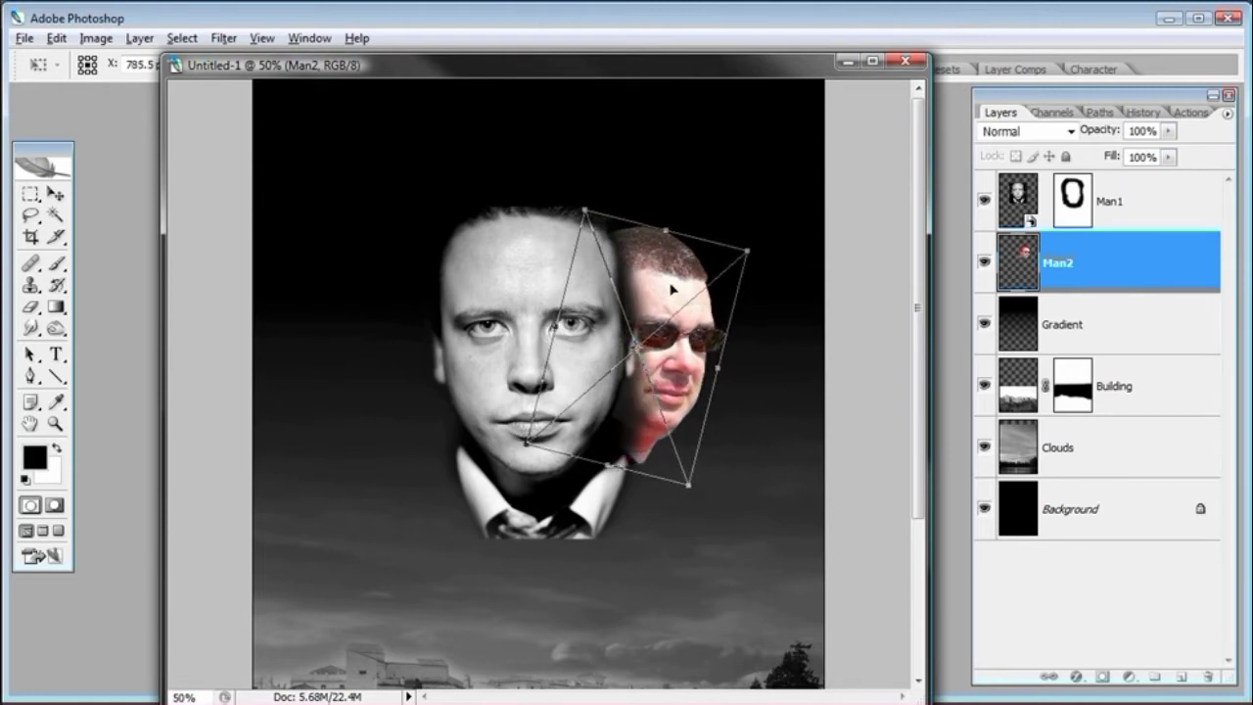
{"action": "left_click_drag", "start_coordinate": [673, 289], "coordinate": [666, 286]}
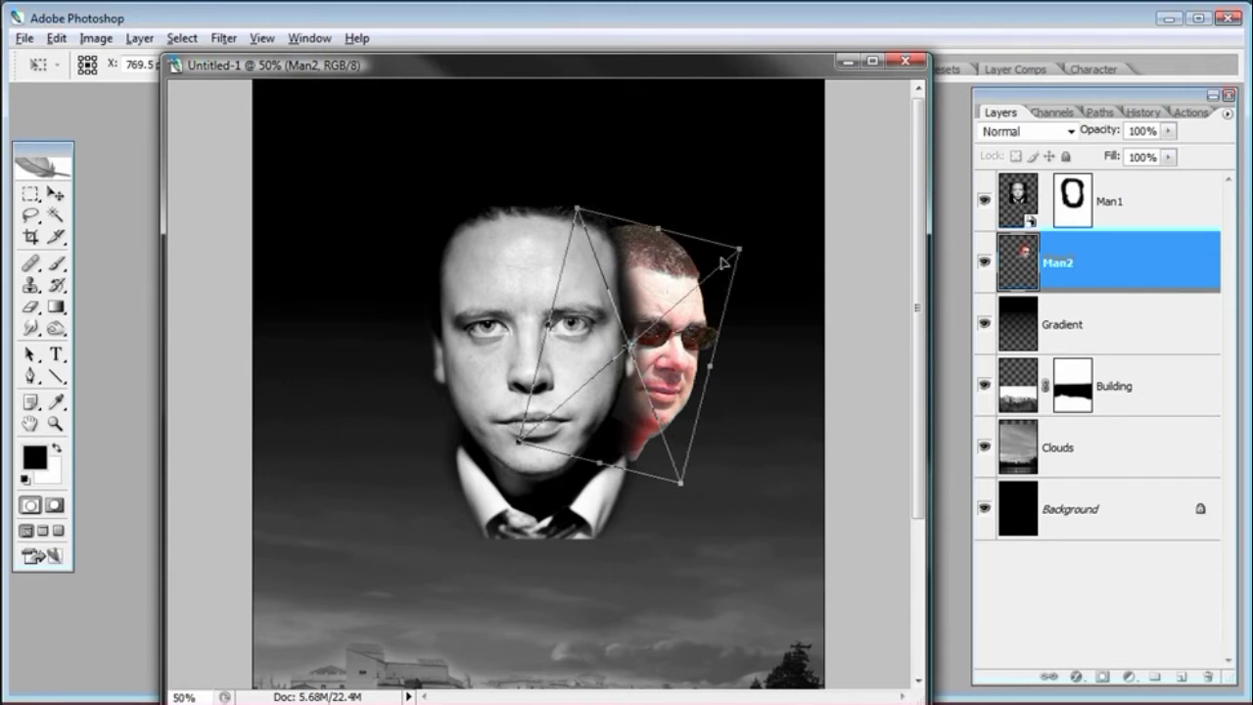
{"action": "left_click_drag", "start_coordinate": [670, 273], "coordinate": [675, 274]}
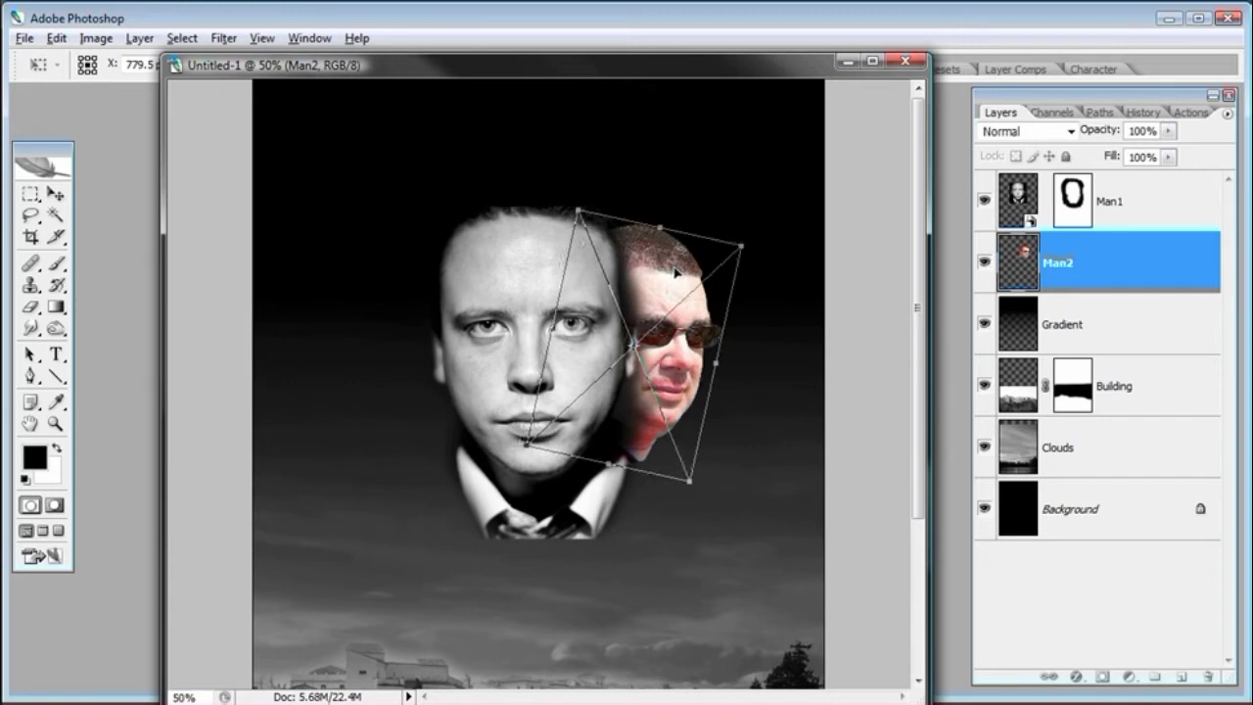
{"action": "key", "text": "Return"}
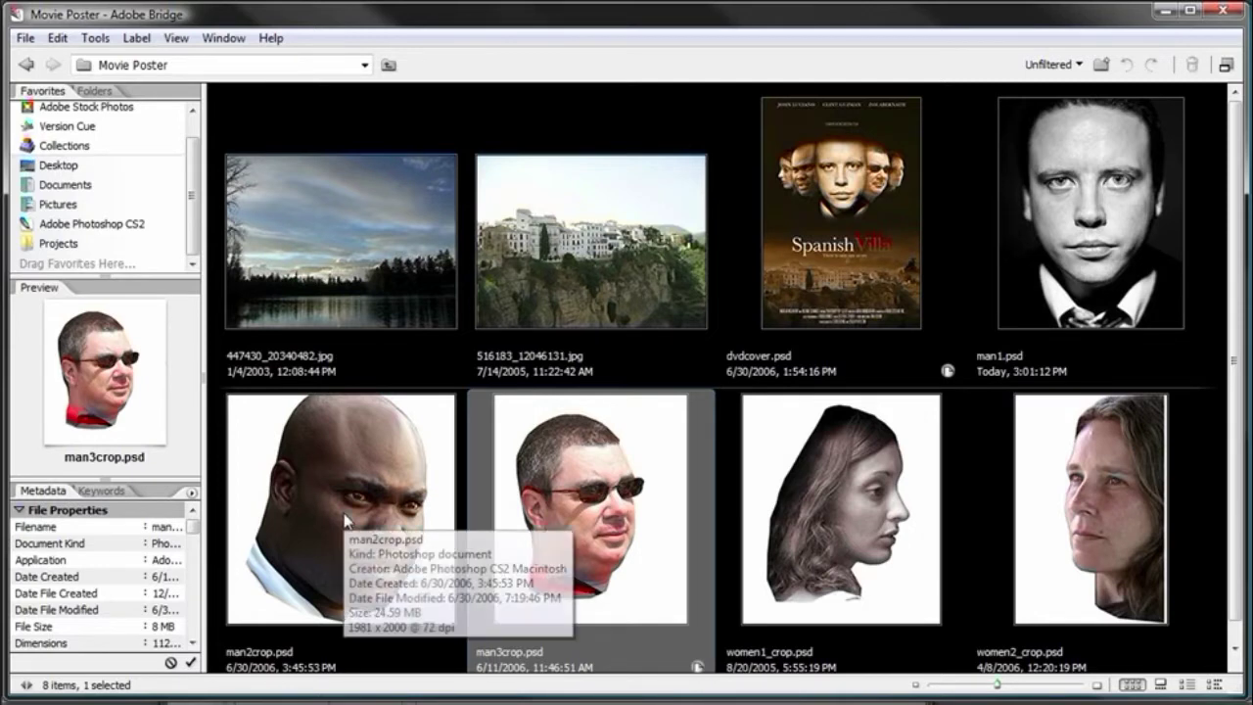
Step: Select man2crop.psd among the Movie Poster images in Bridge
{"action": "left_click", "coordinate": [344, 513]}
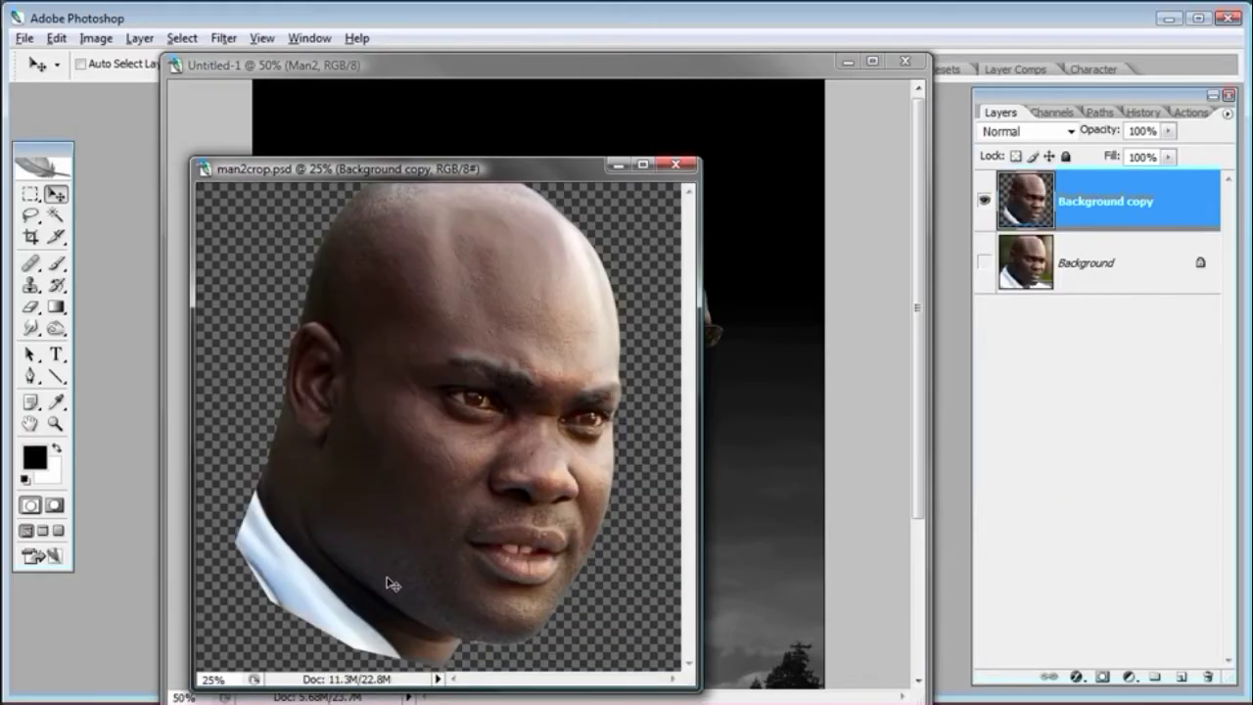
Step: Drag the bald man's face into the poster and convert it to a smart object
{"action": "left_click_drag", "start_coordinate": [401, 154], "coordinate": [324, 159]}
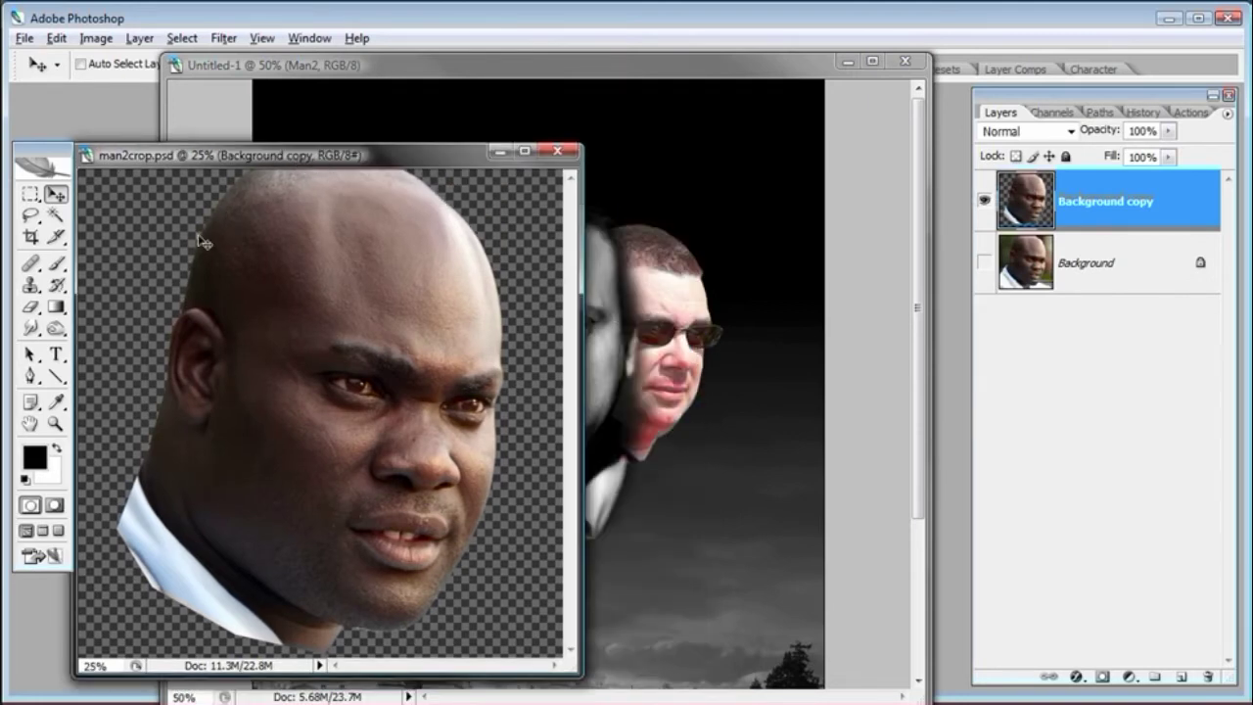
{"action": "left_click_drag", "start_coordinate": [448, 290], "coordinate": [719, 335]}
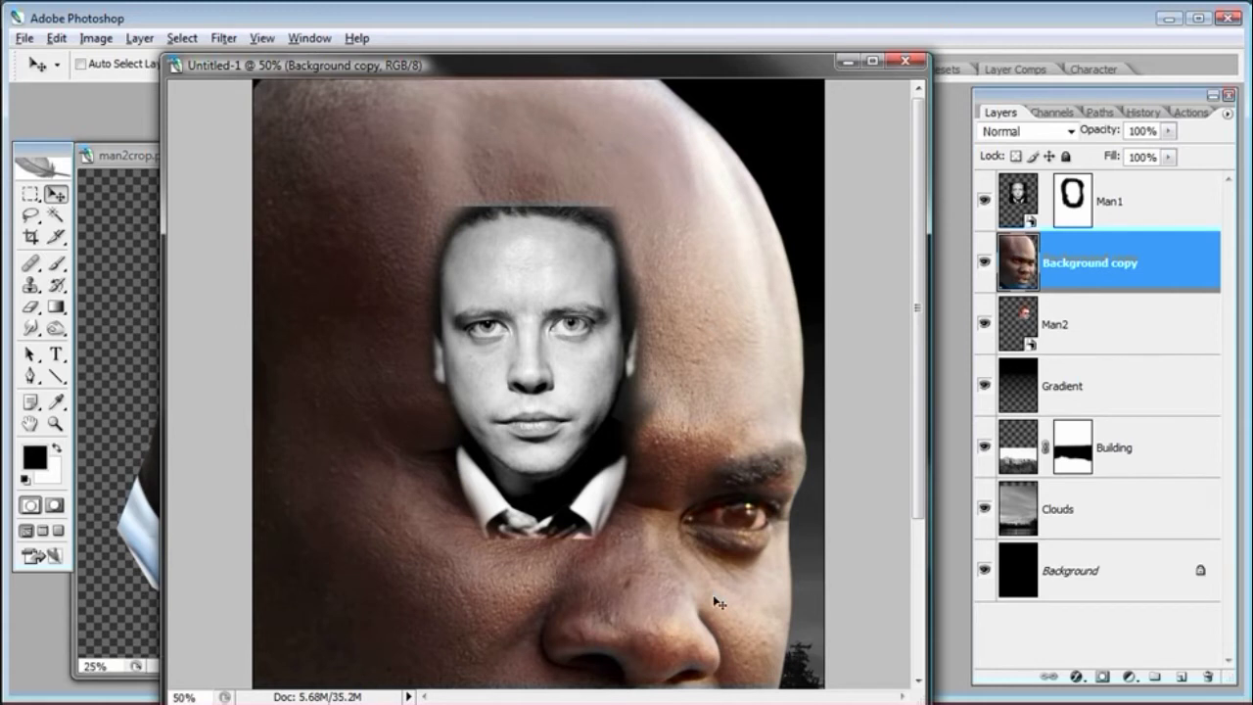
{"action": "left_click", "coordinate": [140, 40]}
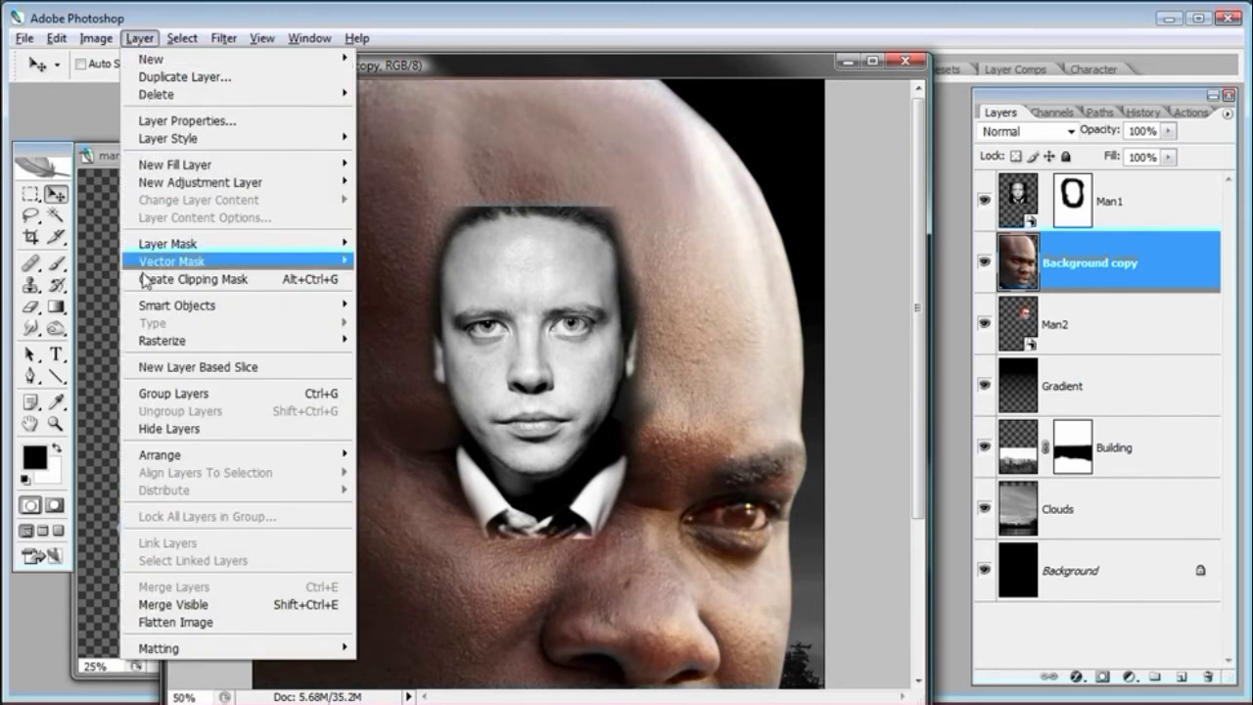
{"action": "mouse_move", "coordinate": [161, 307]}
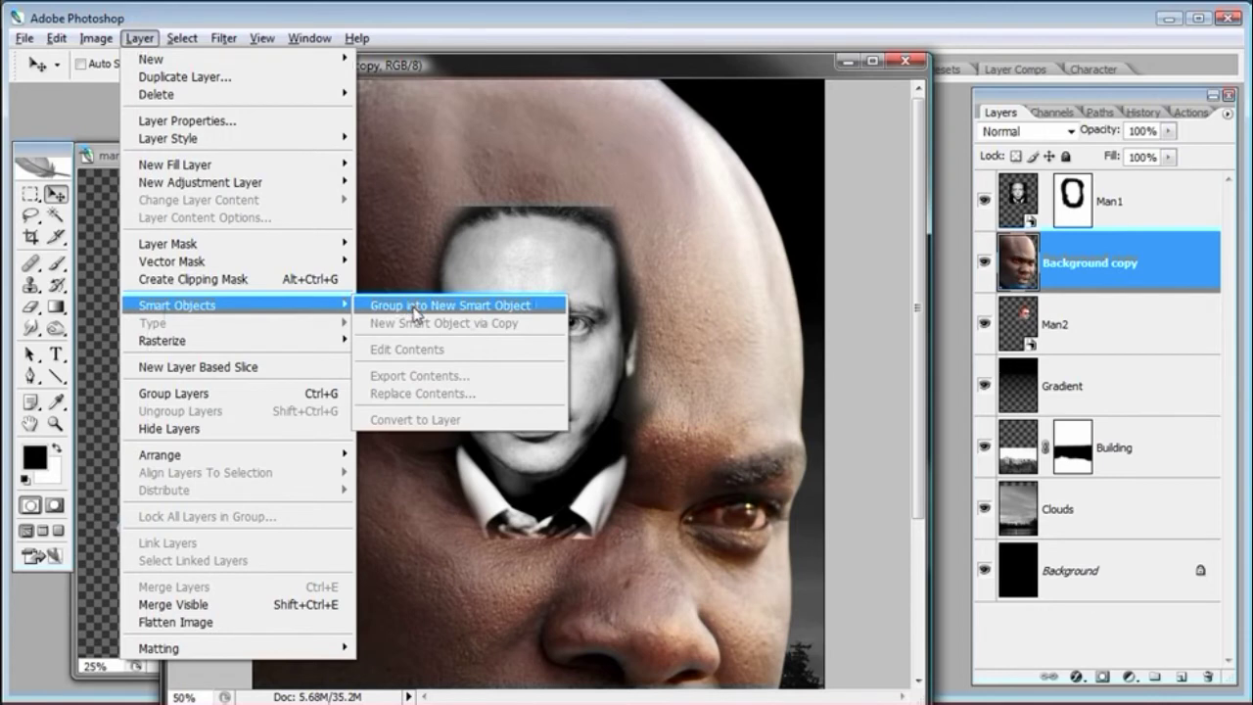
{"action": "left_click", "coordinate": [413, 311]}
Step: Free-transform the bald face to shrink it and place it left of Man1's face
{"action": "left_click", "coordinate": [56, 39]}
{"action": "left_click", "coordinate": [90, 349]}
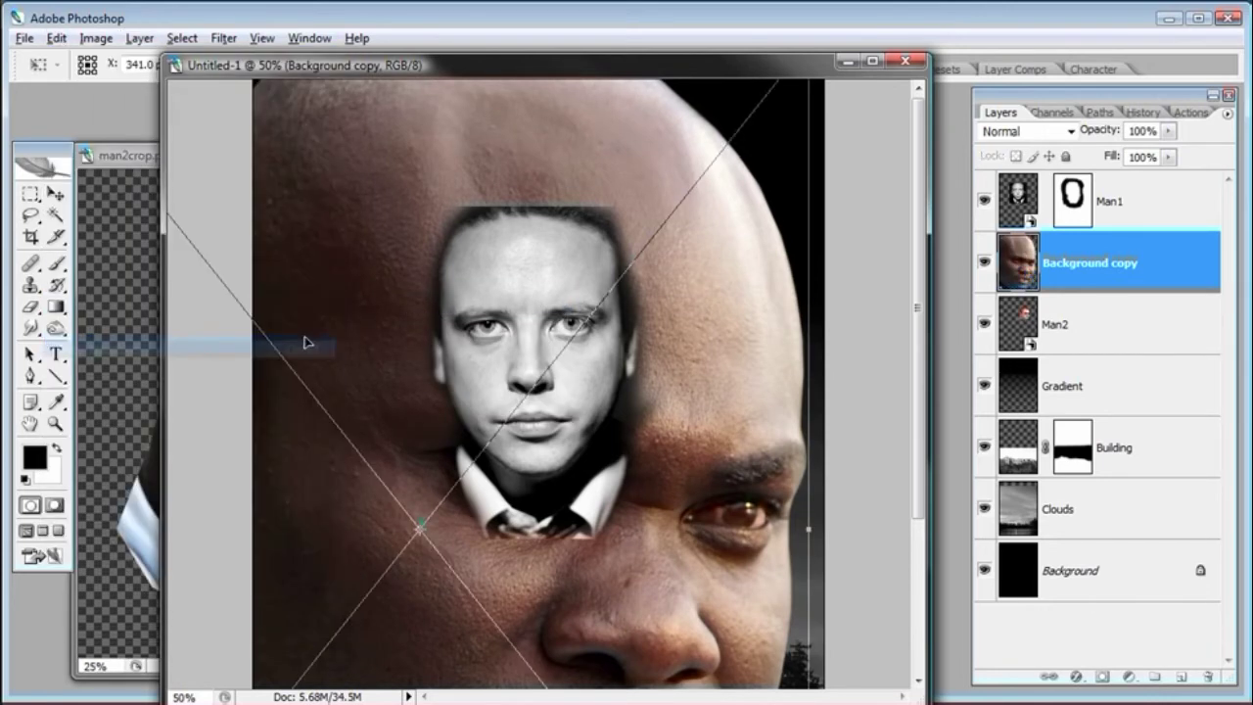
{"action": "left_click_drag", "start_coordinate": [223, 119], "coordinate": [497, 466]}
{"action": "left_click_drag", "start_coordinate": [623, 500], "coordinate": [490, 307]}
Step: Flip the bald head horizontally, shrink it beside the central face, and commit the transform
{"action": "left_click", "coordinate": [56, 39]}
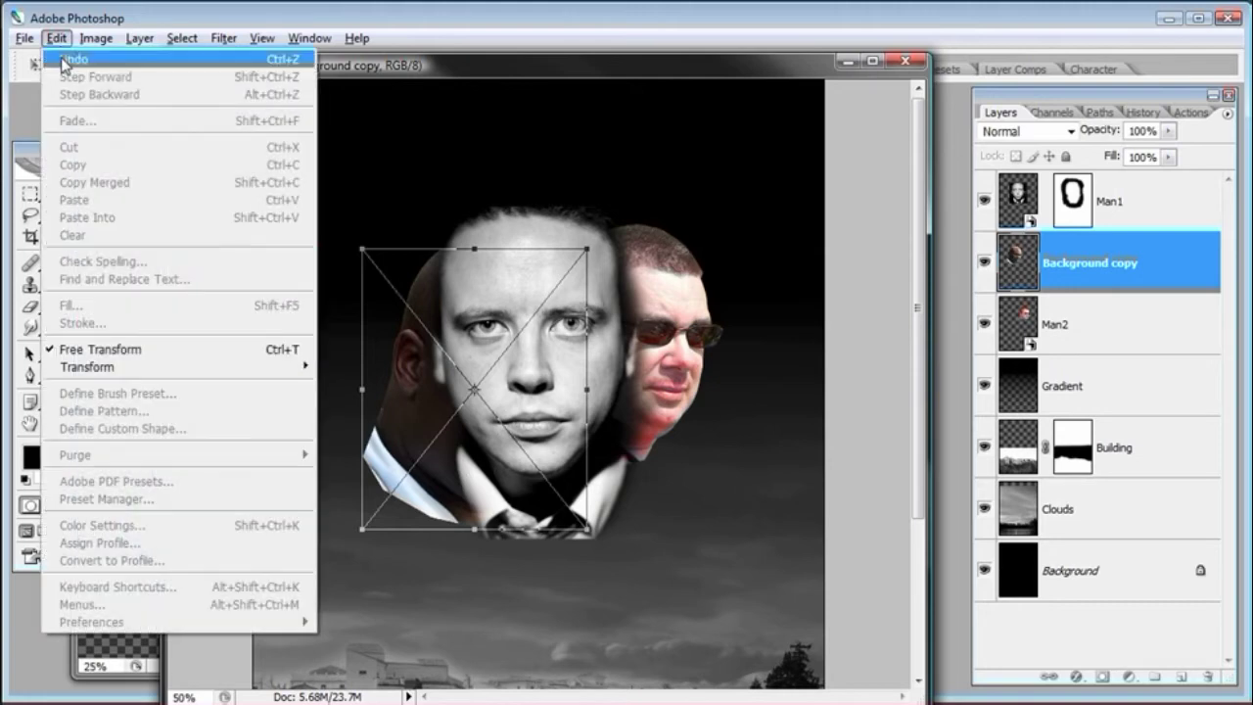
{"action": "mouse_move", "coordinate": [312, 374]}
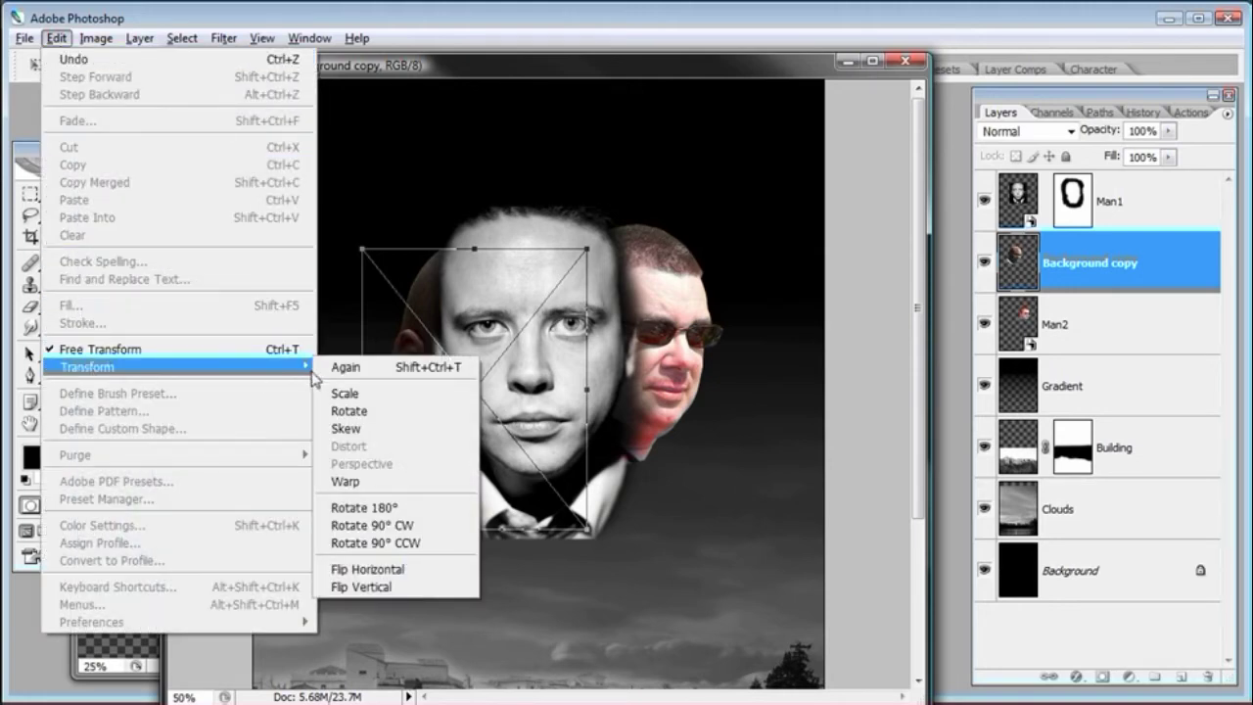
{"action": "left_click", "coordinate": [370, 569]}
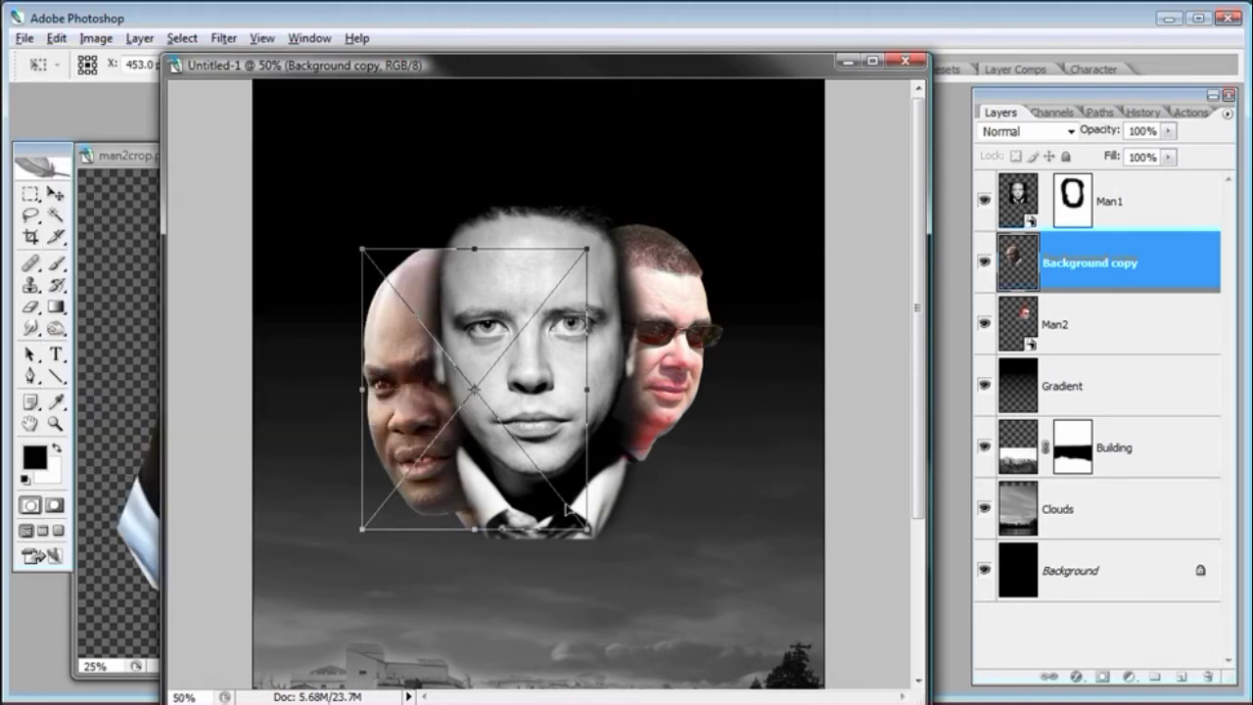
{"action": "left_click_drag", "start_coordinate": [587, 529], "coordinate": [560, 495]}
{"action": "left_click_drag", "start_coordinate": [529, 434], "coordinate": [487, 387]}
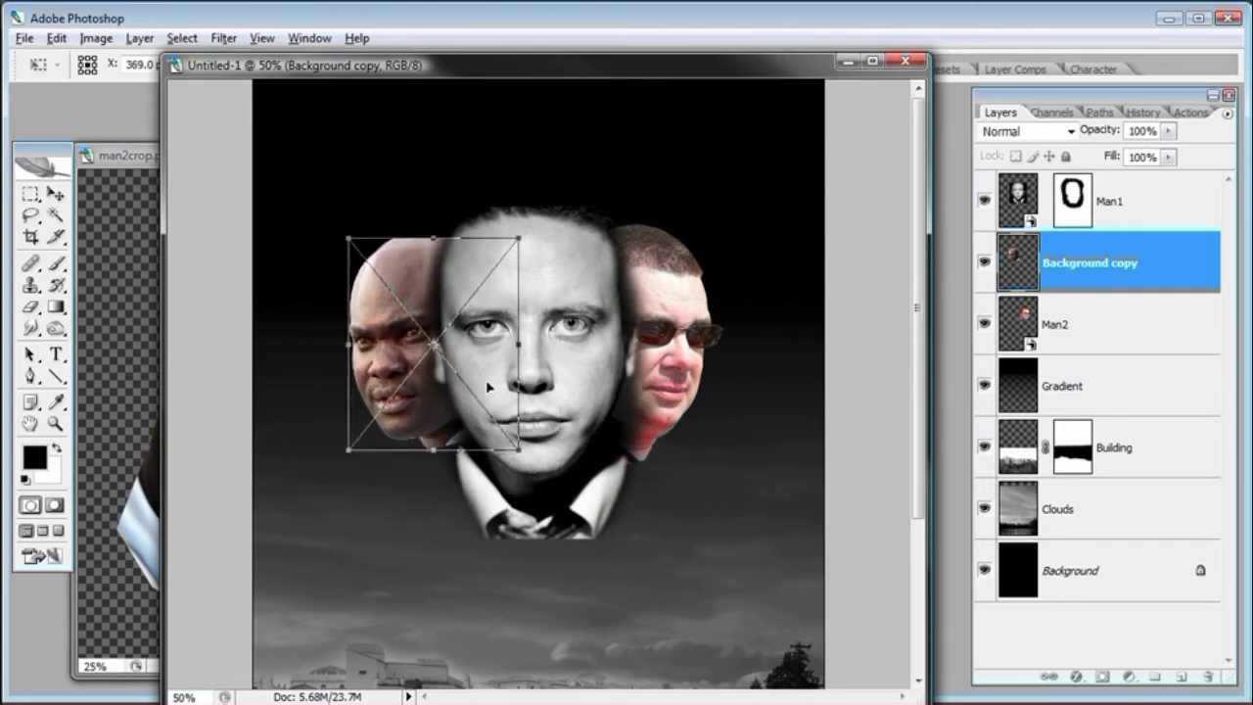
{"action": "left_click_drag", "start_coordinate": [487, 386], "coordinate": [489, 371]}
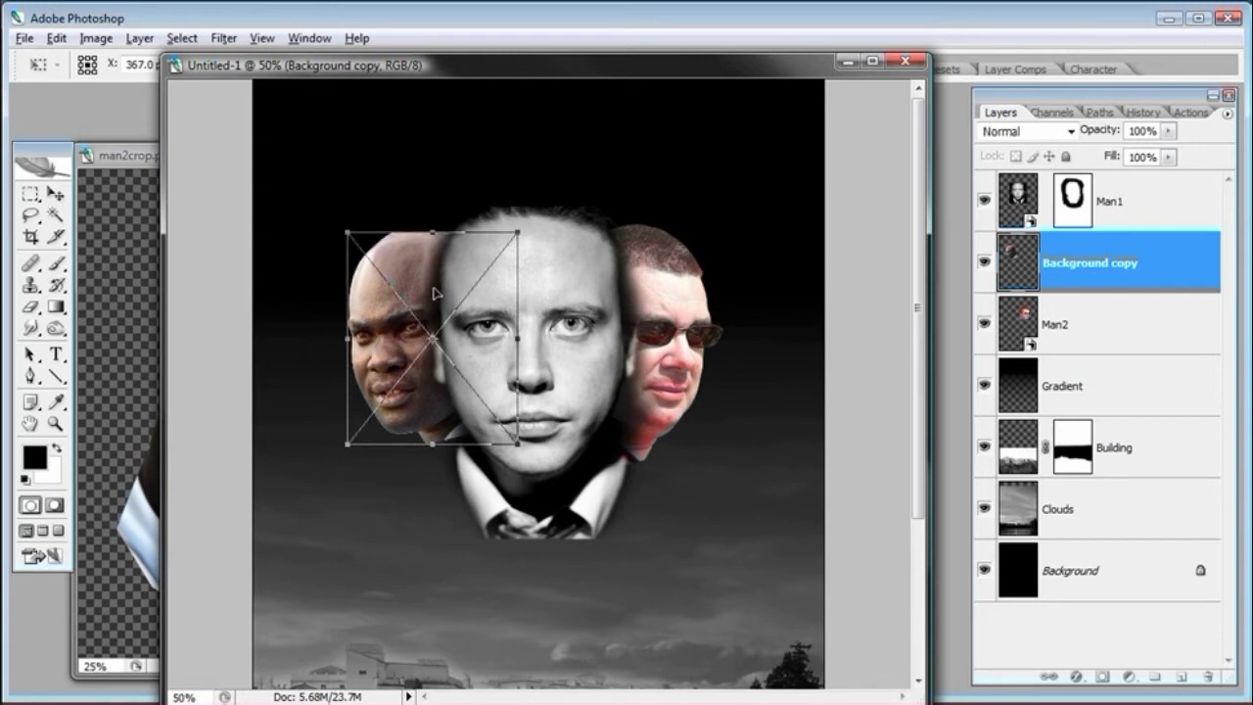
{"action": "mouse_move", "coordinate": [426, 285]}
{"action": "left_mouse_down"}
{"action": "mouse_move", "coordinate": [426, 318]}
{"action": "mouse_move", "coordinate": [424, 285]}
{"action": "left_mouse_up"}
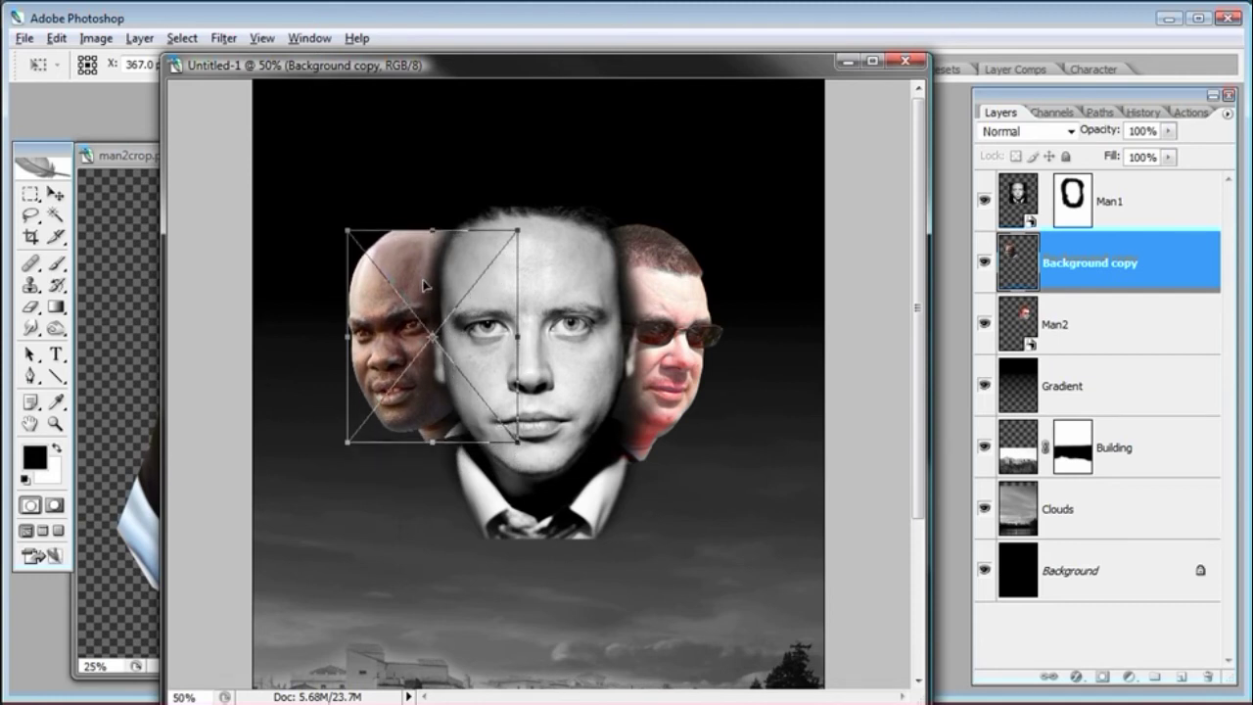
{"action": "left_click_drag", "start_coordinate": [426, 285], "coordinate": [429, 289]}
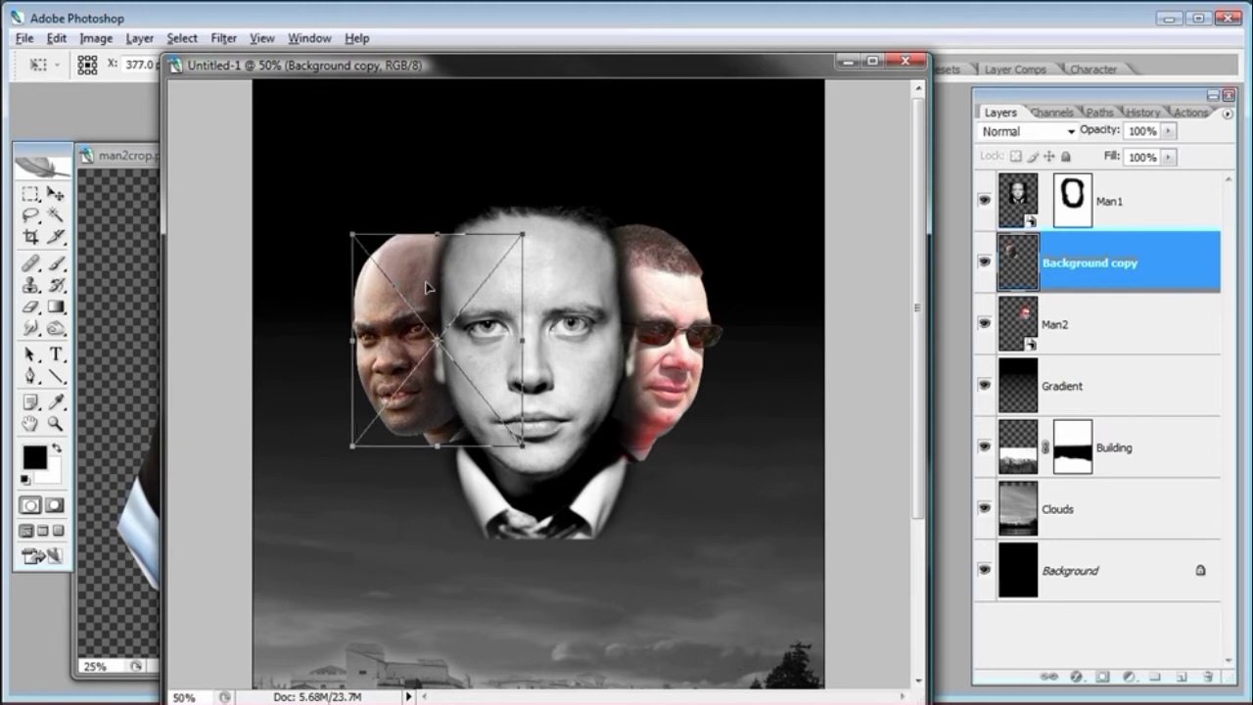
{"action": "left_click_drag", "start_coordinate": [524, 449], "coordinate": [521, 448]}
{"action": "key", "text": "Return"}
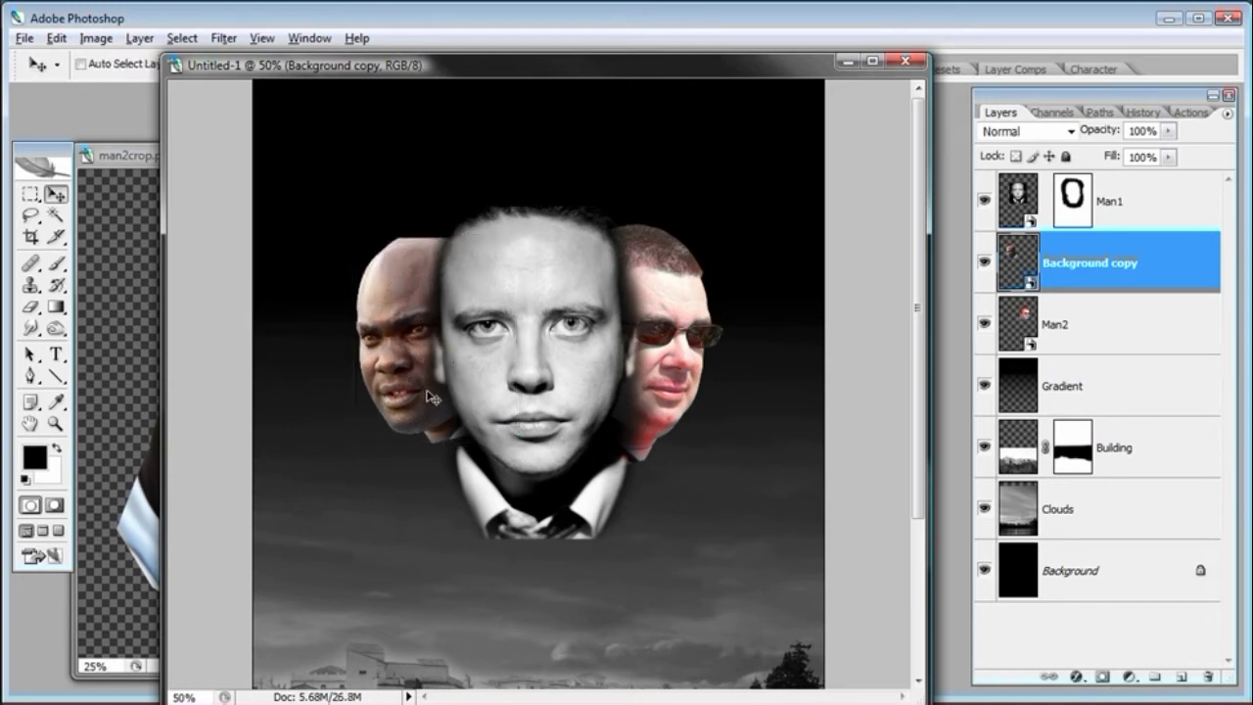
Step: Rename the bald face layer to Man3 and open women2_crop.psd from Bridge
{"action": "double_click", "coordinate": [1074, 264]}
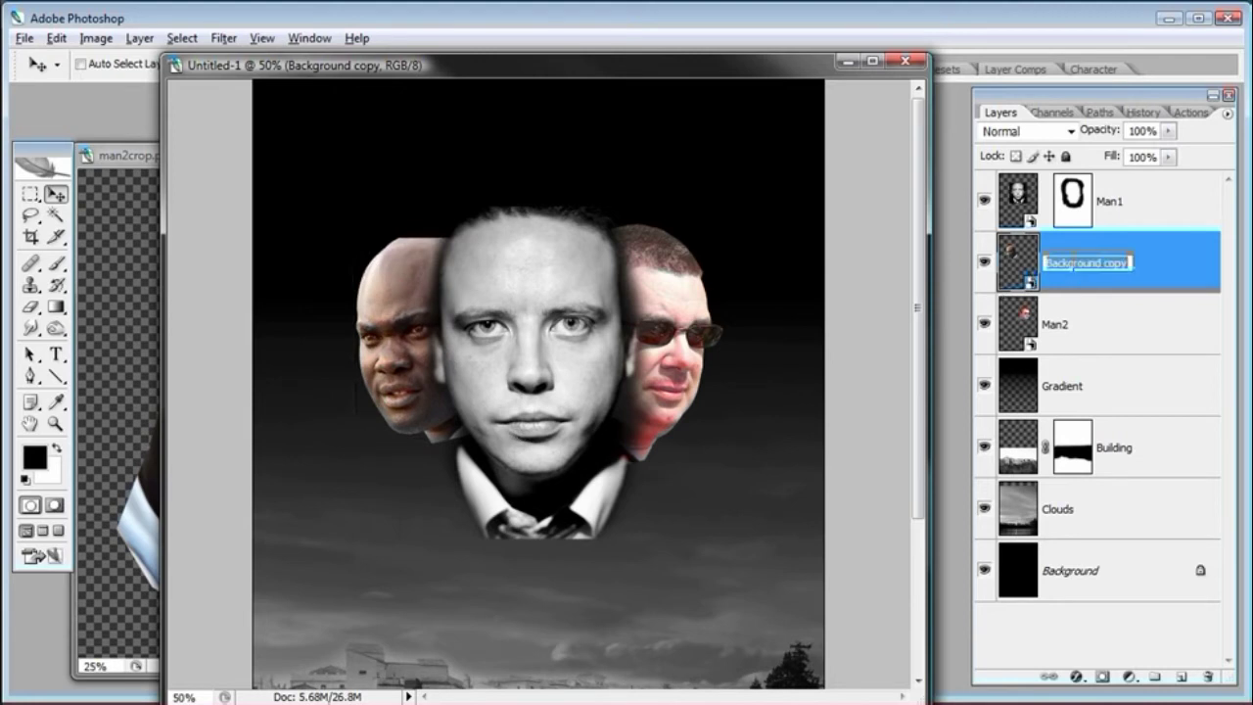
{"action": "type", "text": "Man3"}
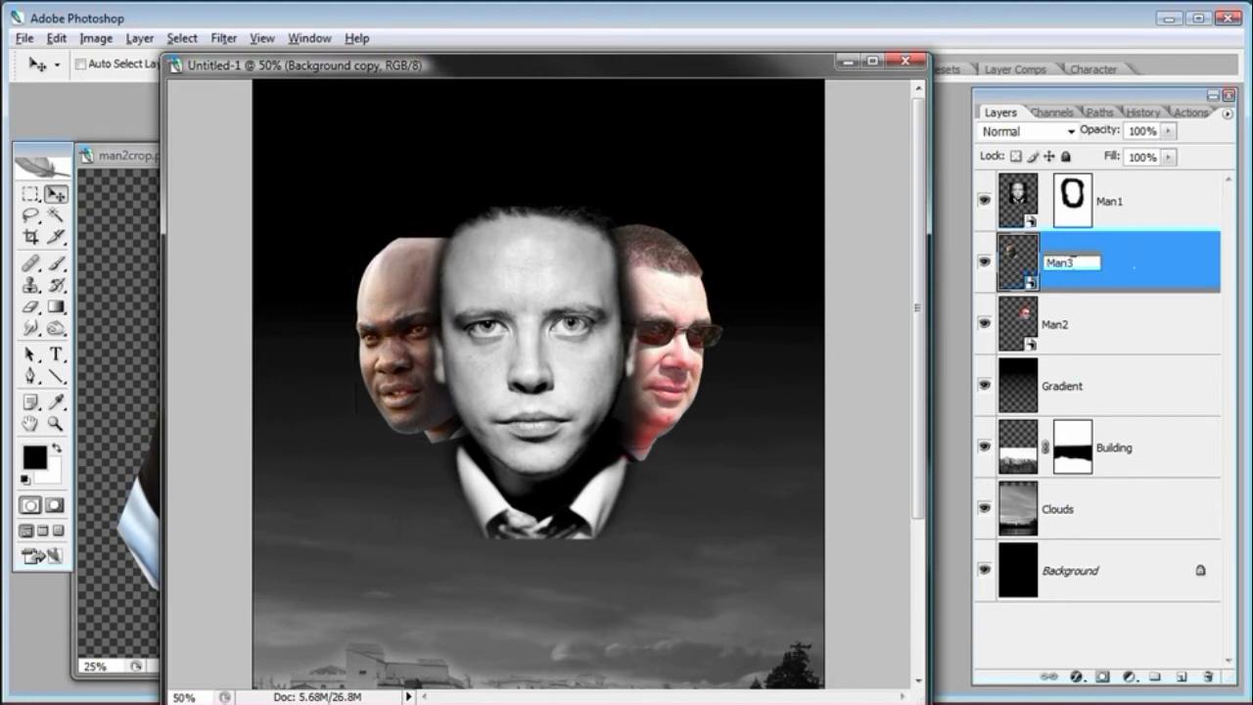
{"action": "key", "text": "Return"}
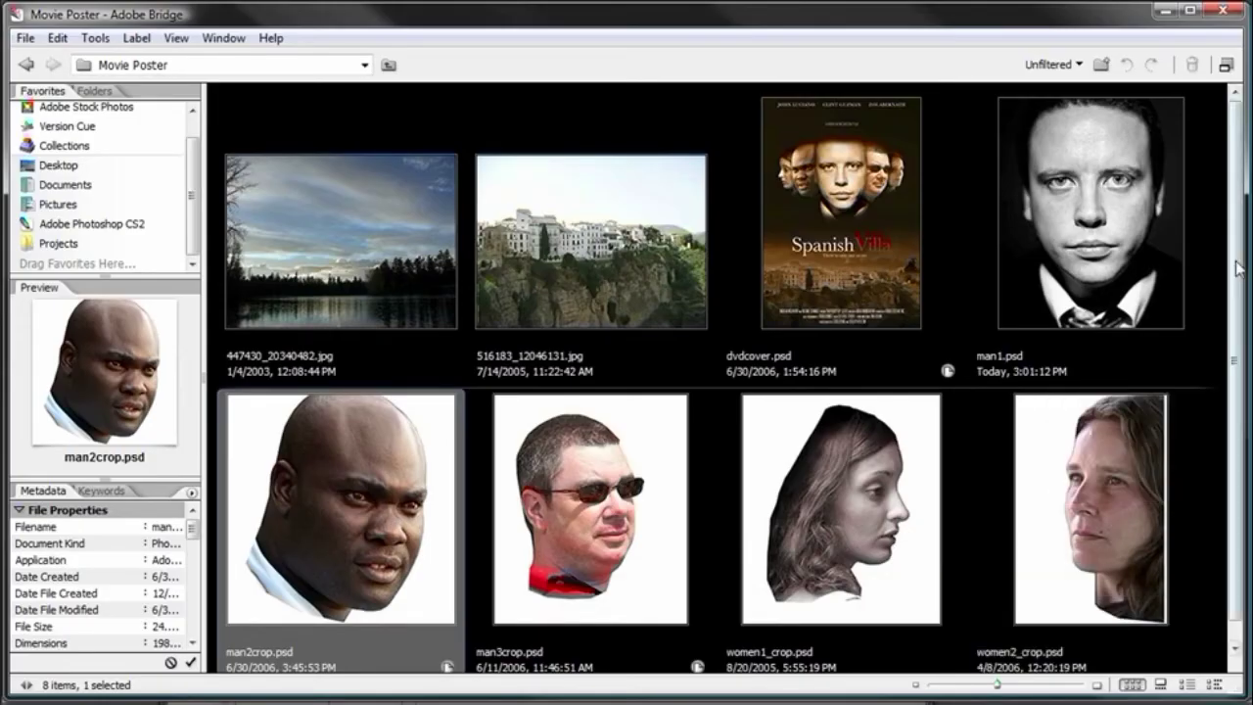
{"action": "scroll", "coordinate": [1153, 529], "scroll_direction": "down", "scroll_amount": 1}
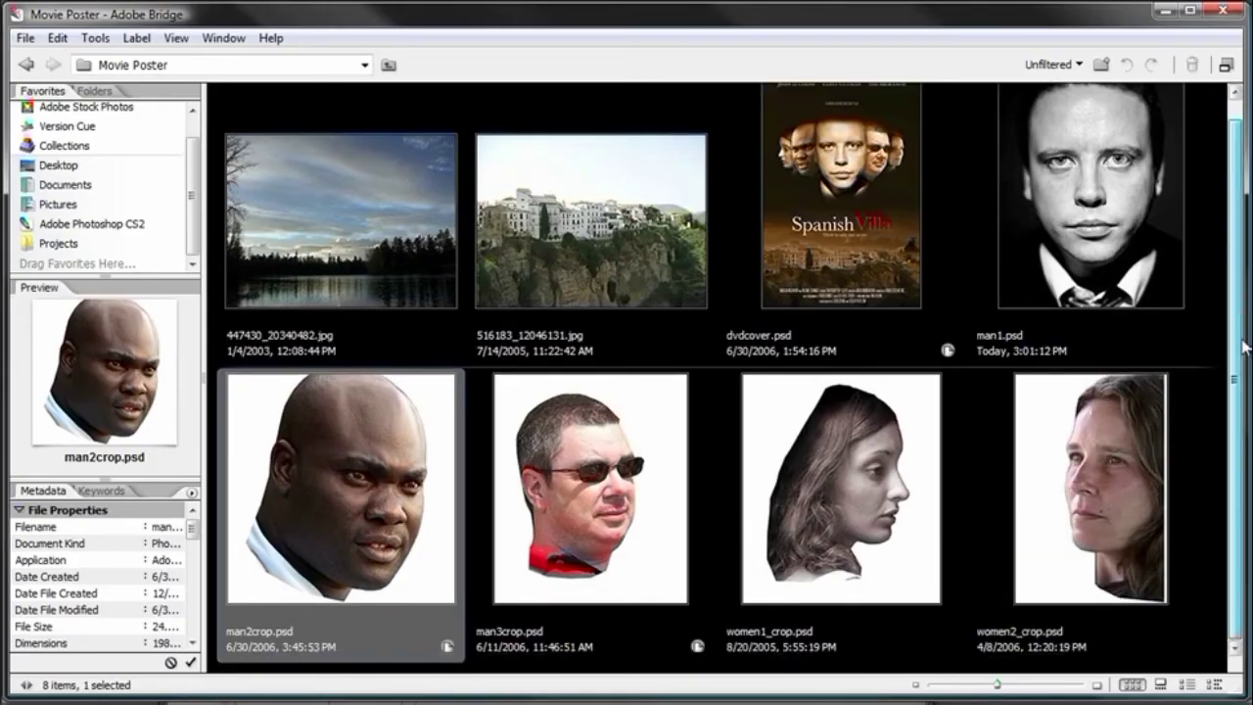
{"action": "double_click", "coordinate": [1118, 484]}
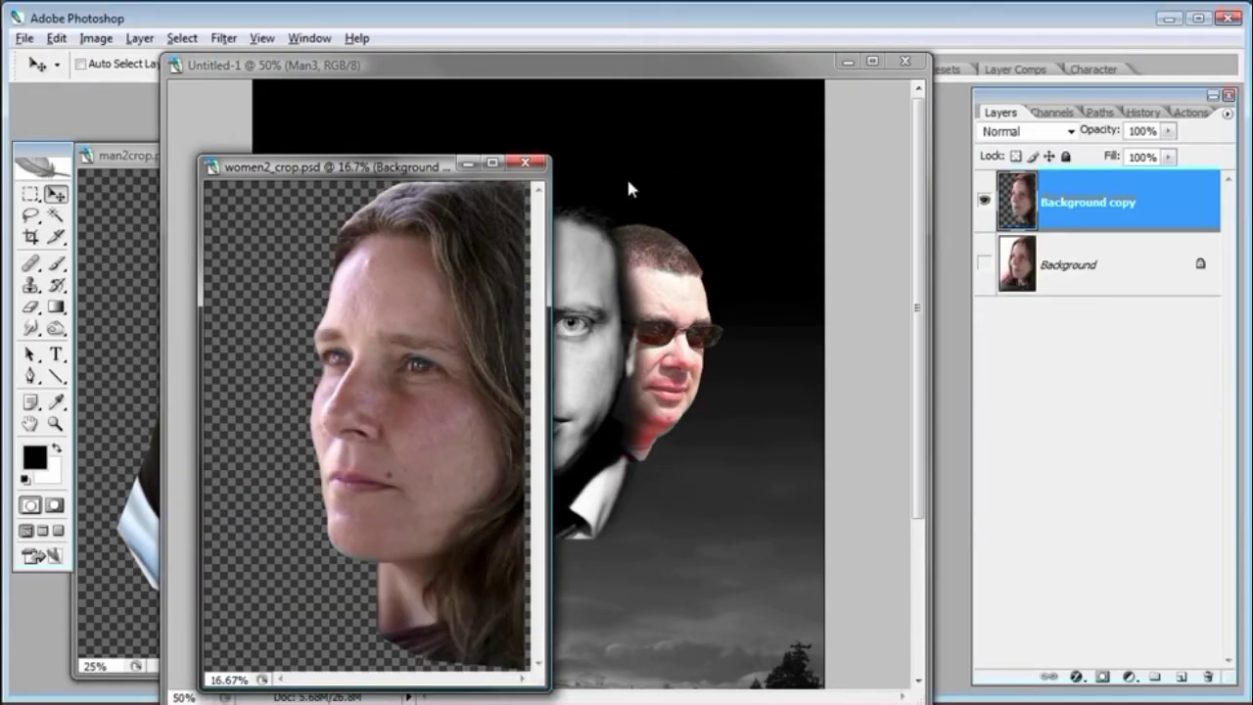
Step: Copy the woman's face from women2_crop.psd below Man2, shift it right, and name it 'Women 1'
{"action": "left_click_drag", "start_coordinate": [356, 172], "coordinate": [275, 170]}
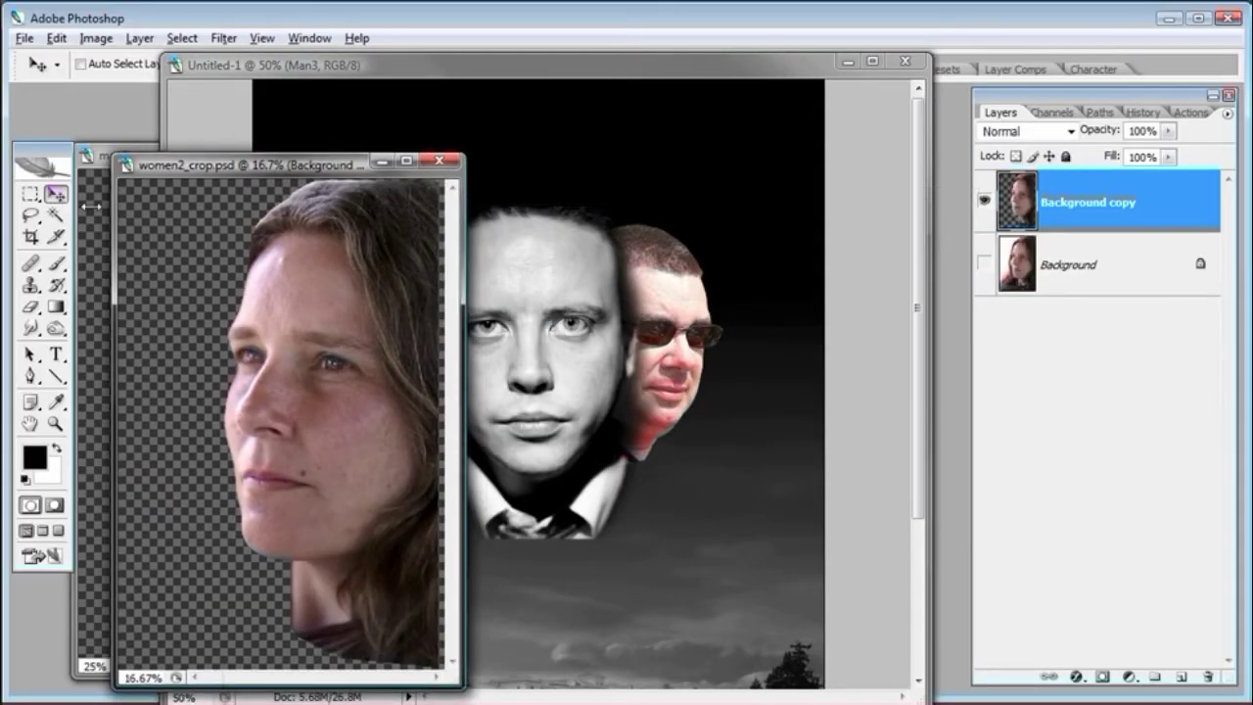
{"action": "left_click_drag", "start_coordinate": [370, 386], "coordinate": [445, 374]}
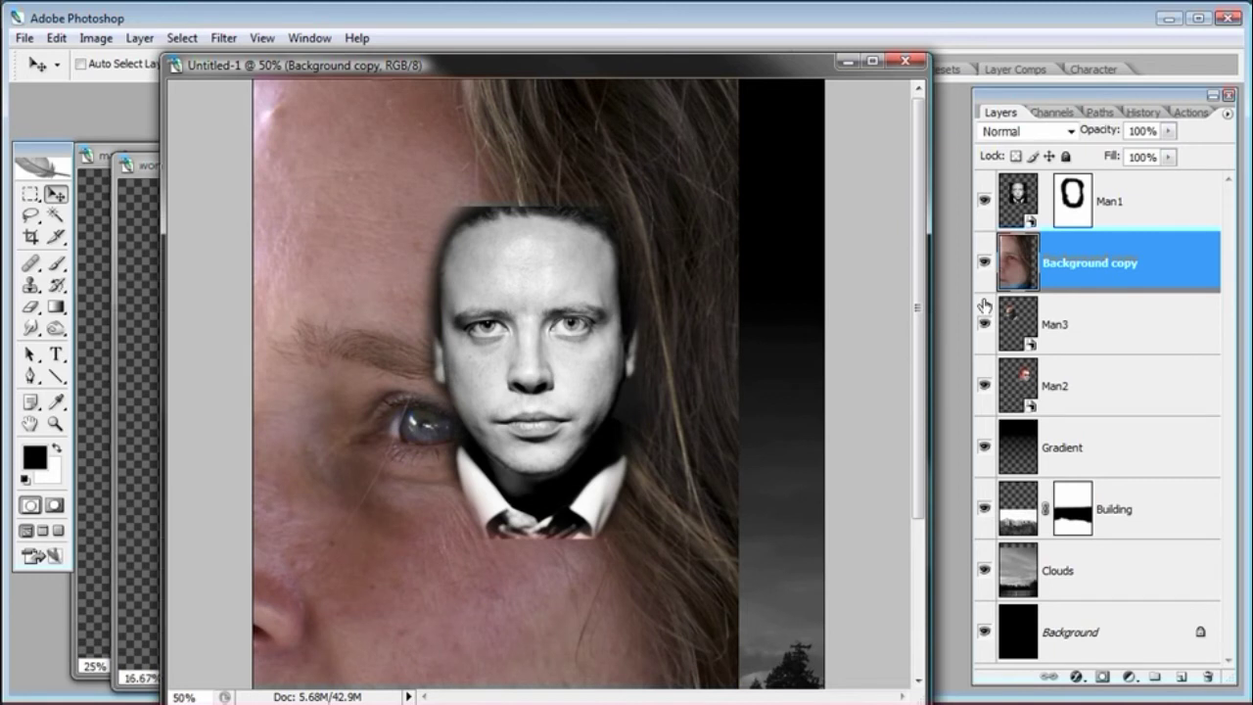
{"action": "left_click_drag", "start_coordinate": [1021, 260], "coordinate": [1027, 408]}
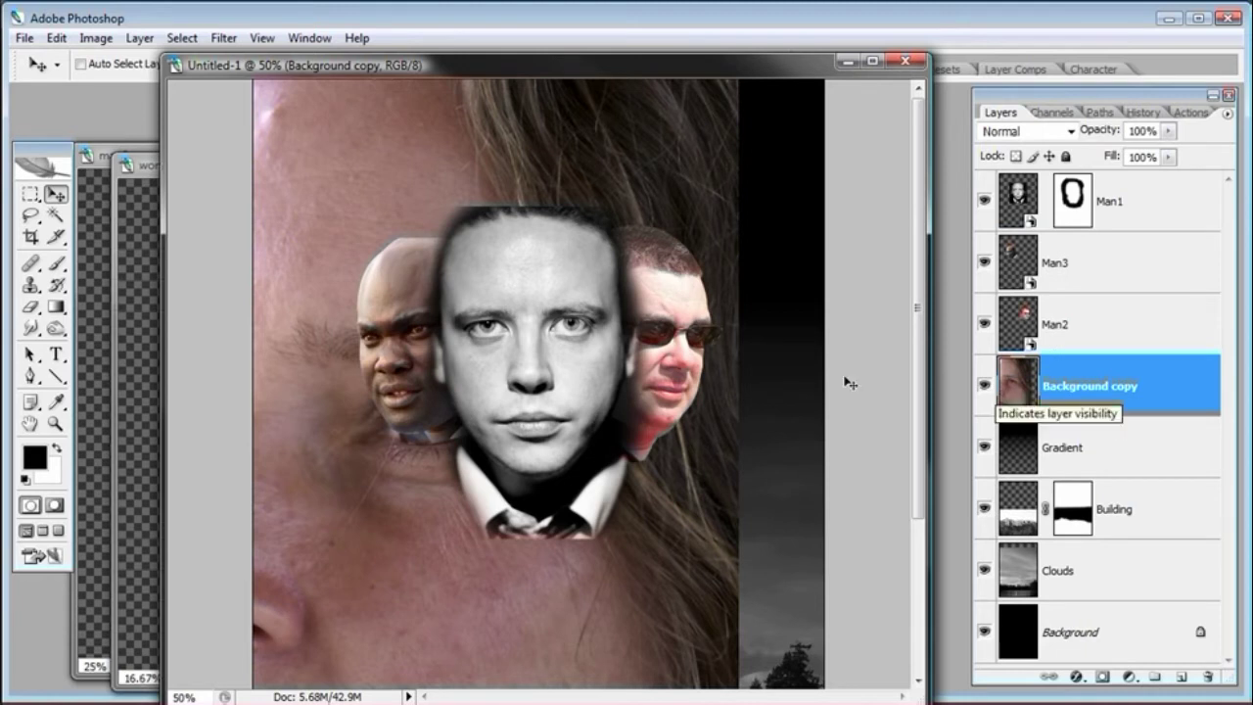
{"action": "left_click_drag", "start_coordinate": [326, 363], "coordinate": [557, 364]}
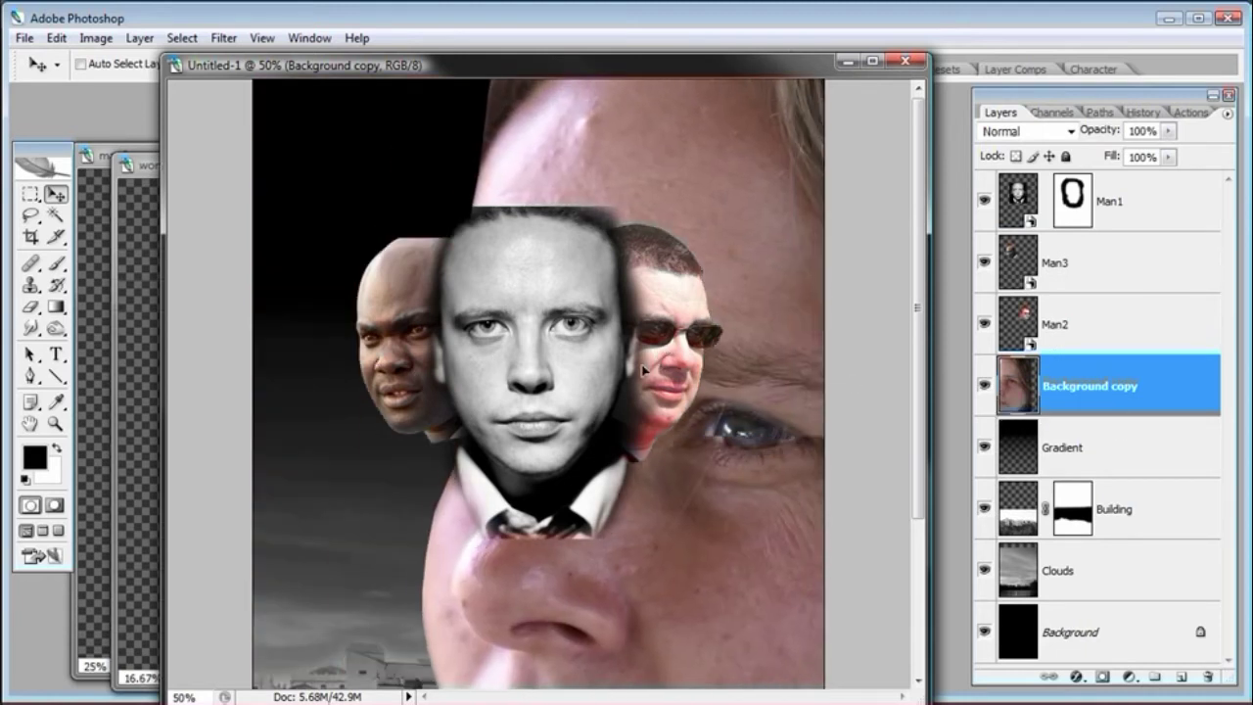
{"action": "double_click", "coordinate": [1126, 392]}
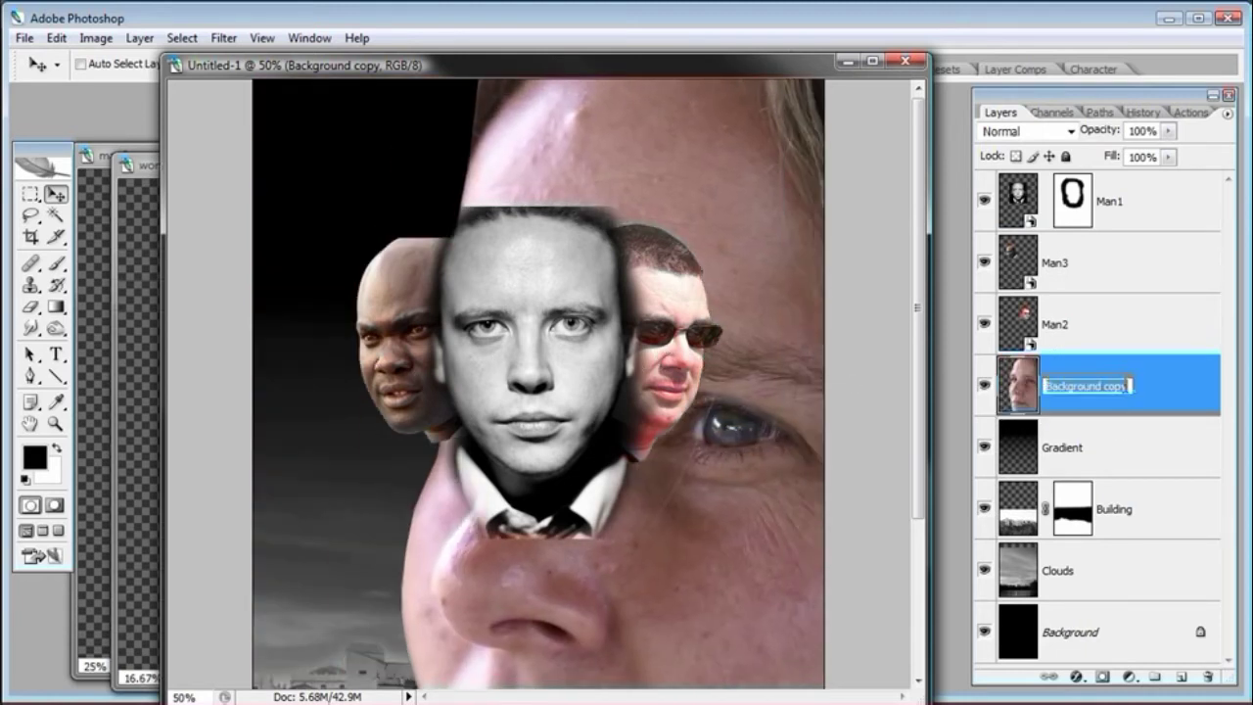
{"action": "type", "text": "Women 1"}
{"action": "key", "text": "Return"}
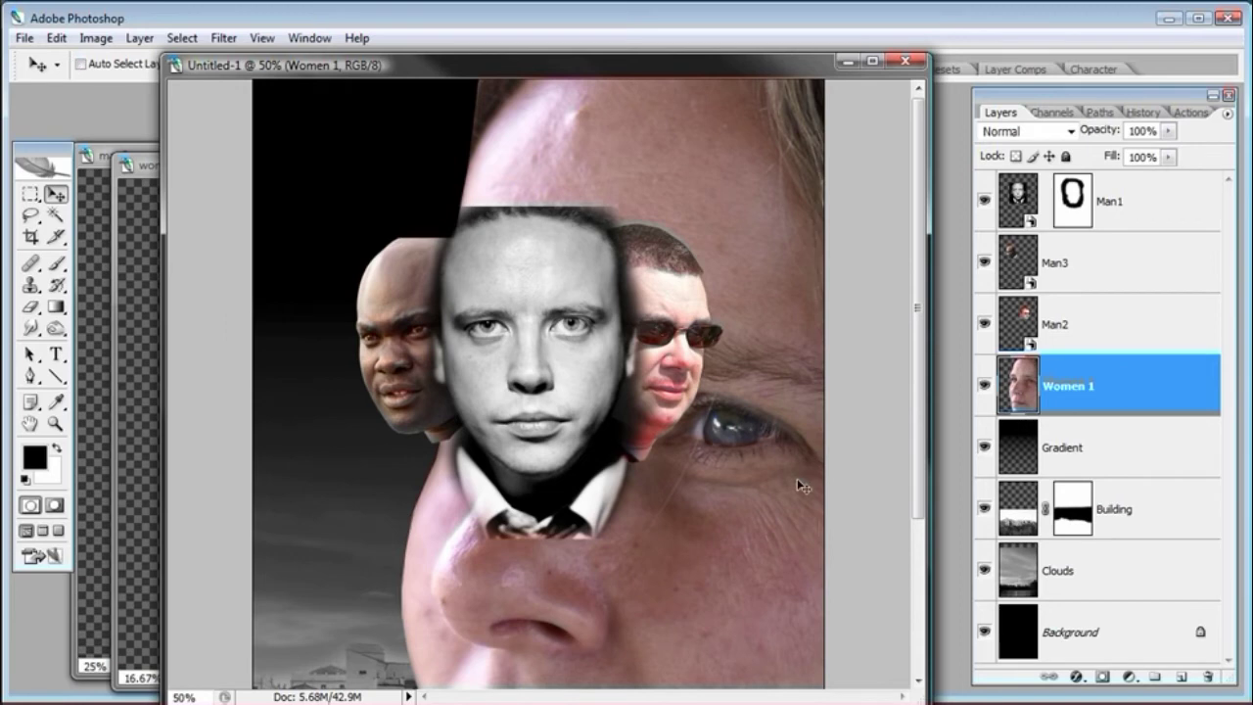
Step: Convert Women 1 into a smart object and move it down on the canvas
{"action": "left_click", "coordinate": [139, 39]}
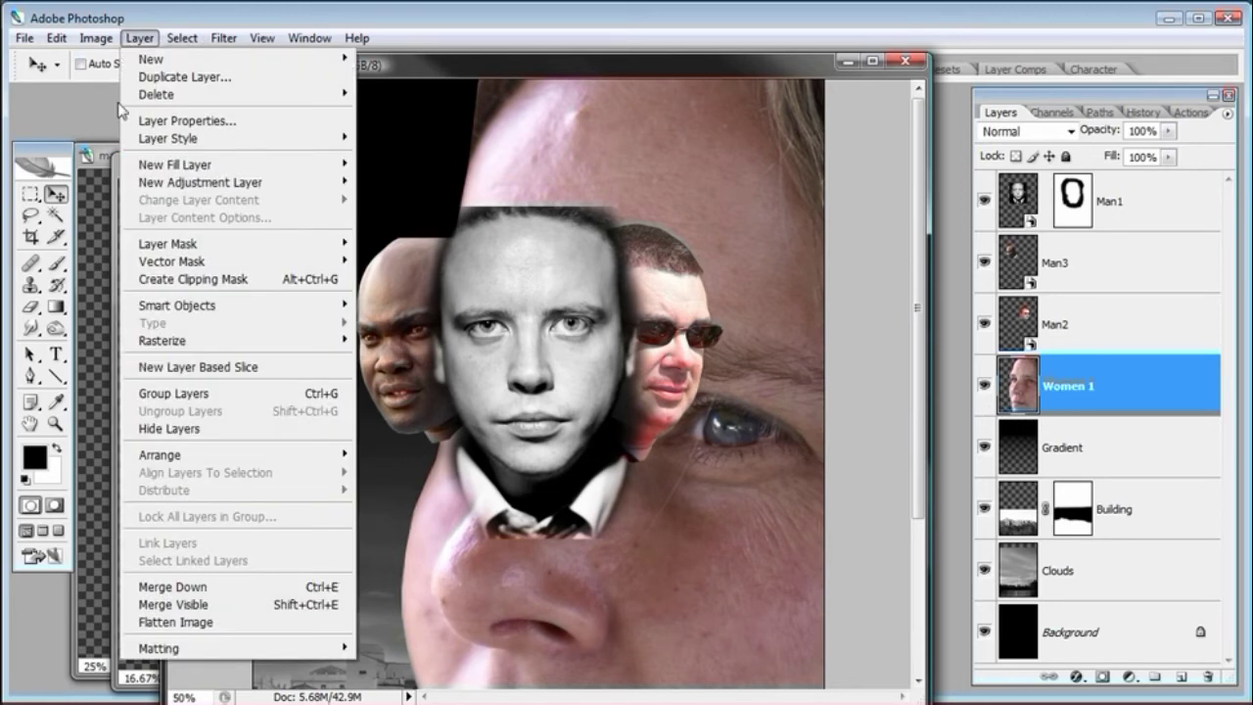
{"action": "mouse_move", "coordinate": [163, 309]}
{"action": "left_click", "coordinate": [421, 305]}
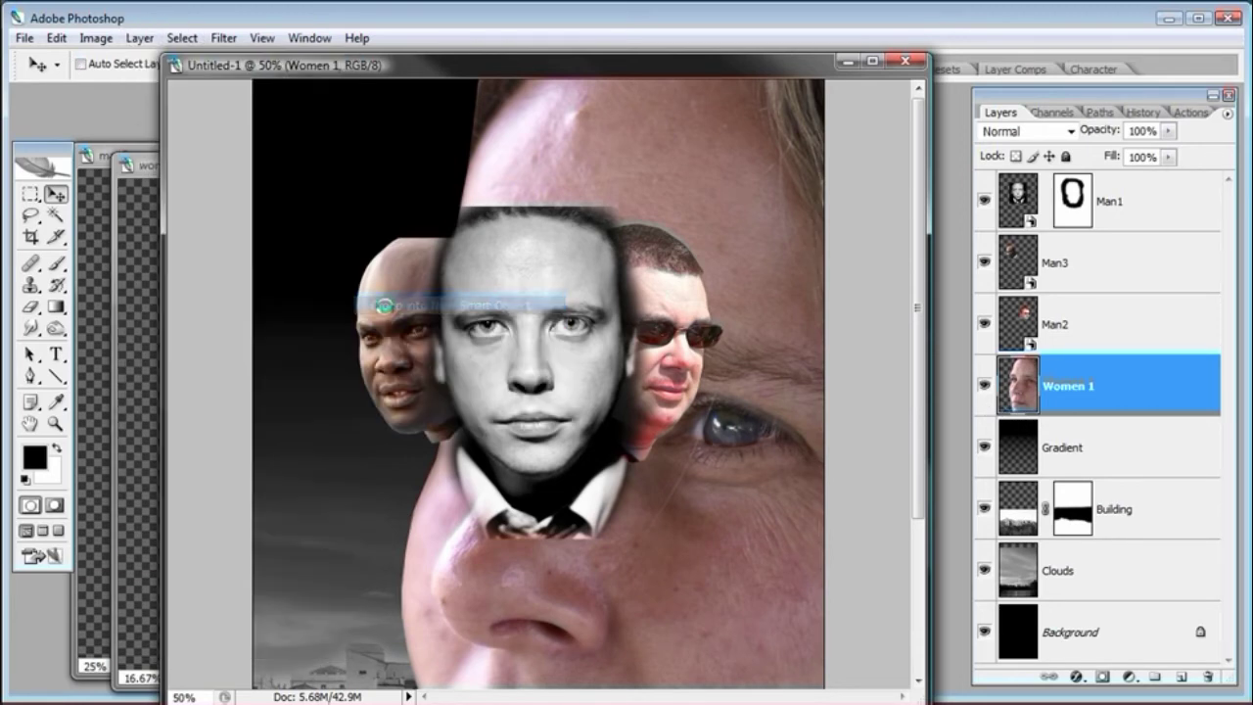
{"action": "left_click_drag", "start_coordinate": [587, 167], "coordinate": [588, 314]}
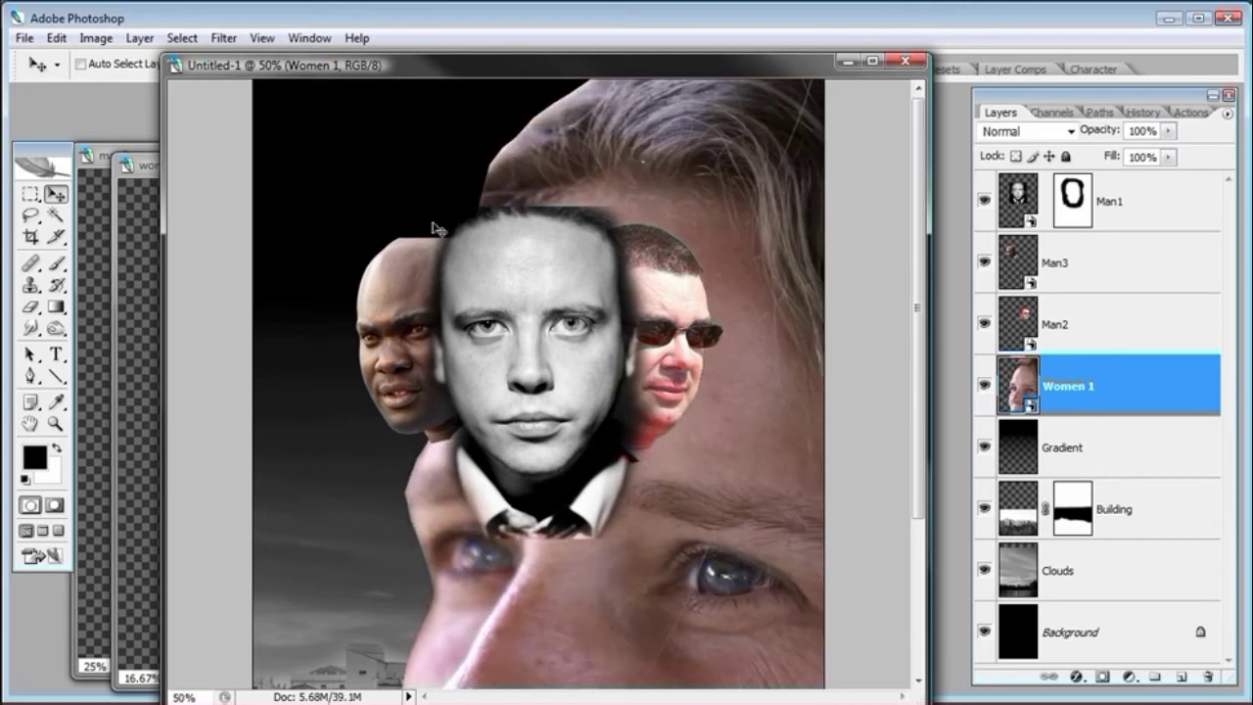
Step: Free-transform Women 1, shrinking it and moving it onto the right-hand sunglasses face
{"action": "left_click", "coordinate": [56, 38]}
{"action": "left_click", "coordinate": [98, 350]}
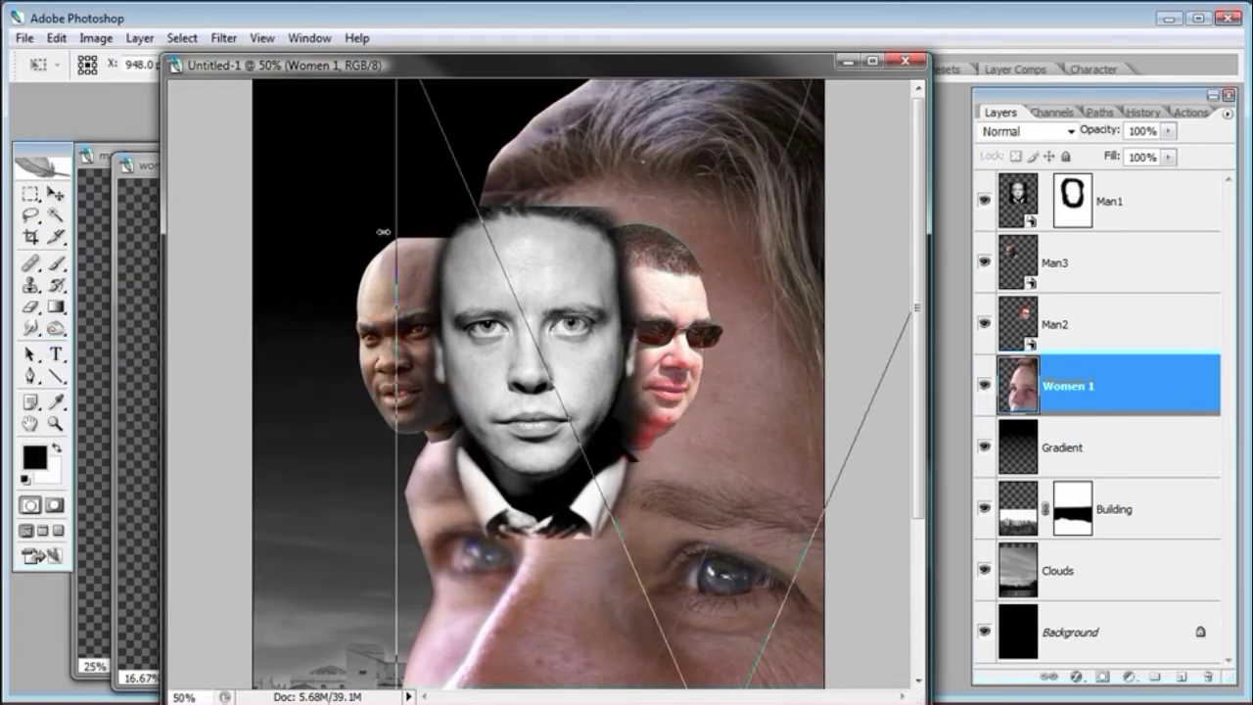
{"action": "left_click_drag", "start_coordinate": [516, 143], "coordinate": [516, 261]}
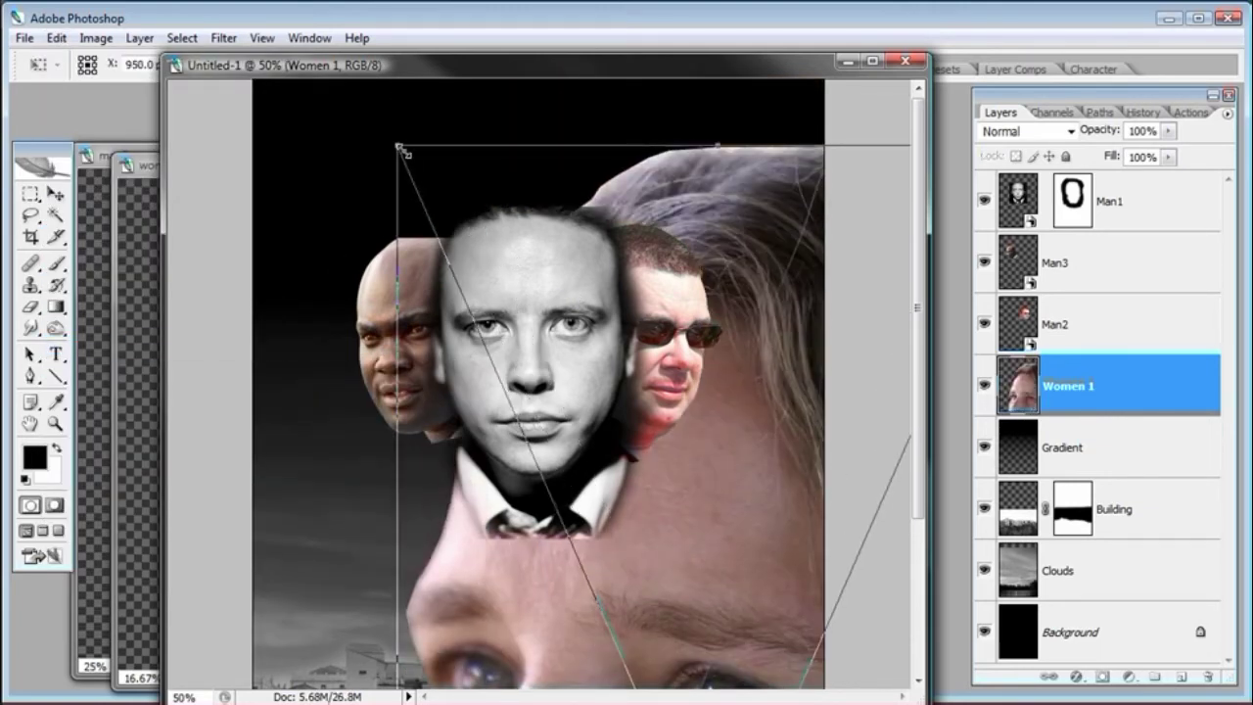
{"action": "left_click_drag", "start_coordinate": [399, 145], "coordinate": [574, 546]}
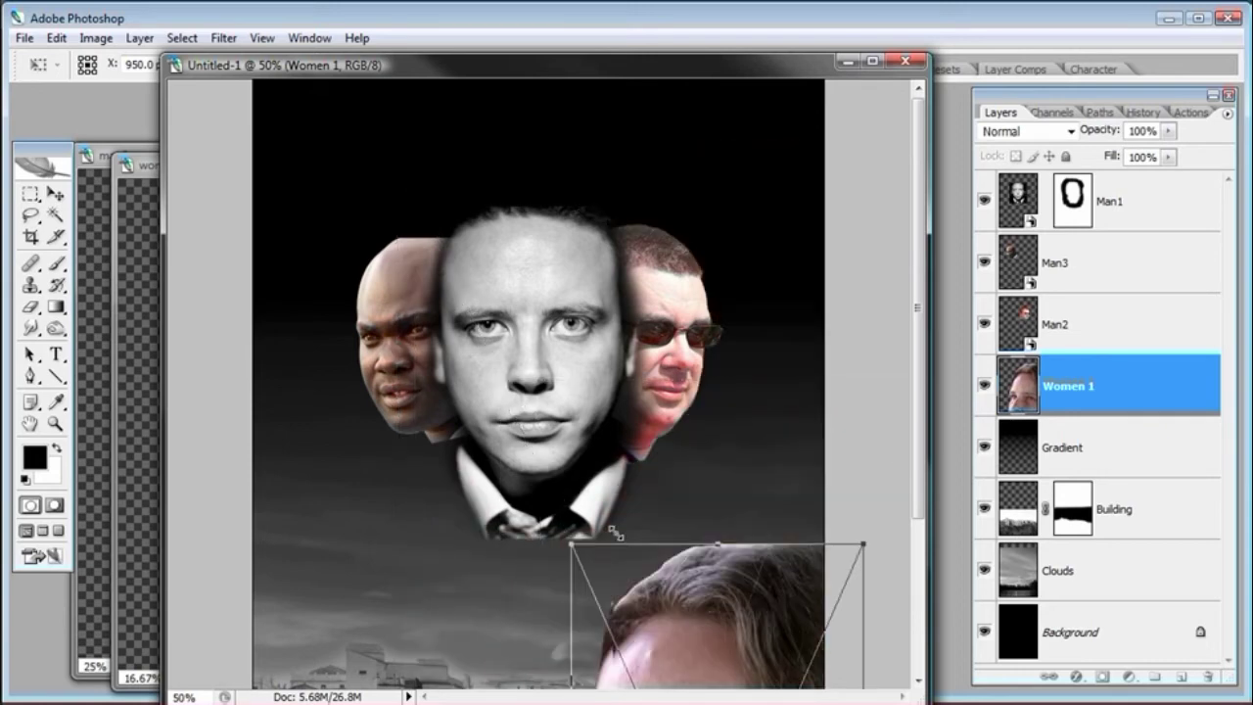
{"action": "left_click_drag", "start_coordinate": [745, 652], "coordinate": [539, 225]}
{"action": "left_click_drag", "start_coordinate": [367, 119], "coordinate": [455, 290]}
{"action": "left_click_drag", "start_coordinate": [509, 411], "coordinate": [662, 393]}
{"action": "left_click", "coordinate": [57, 39]}
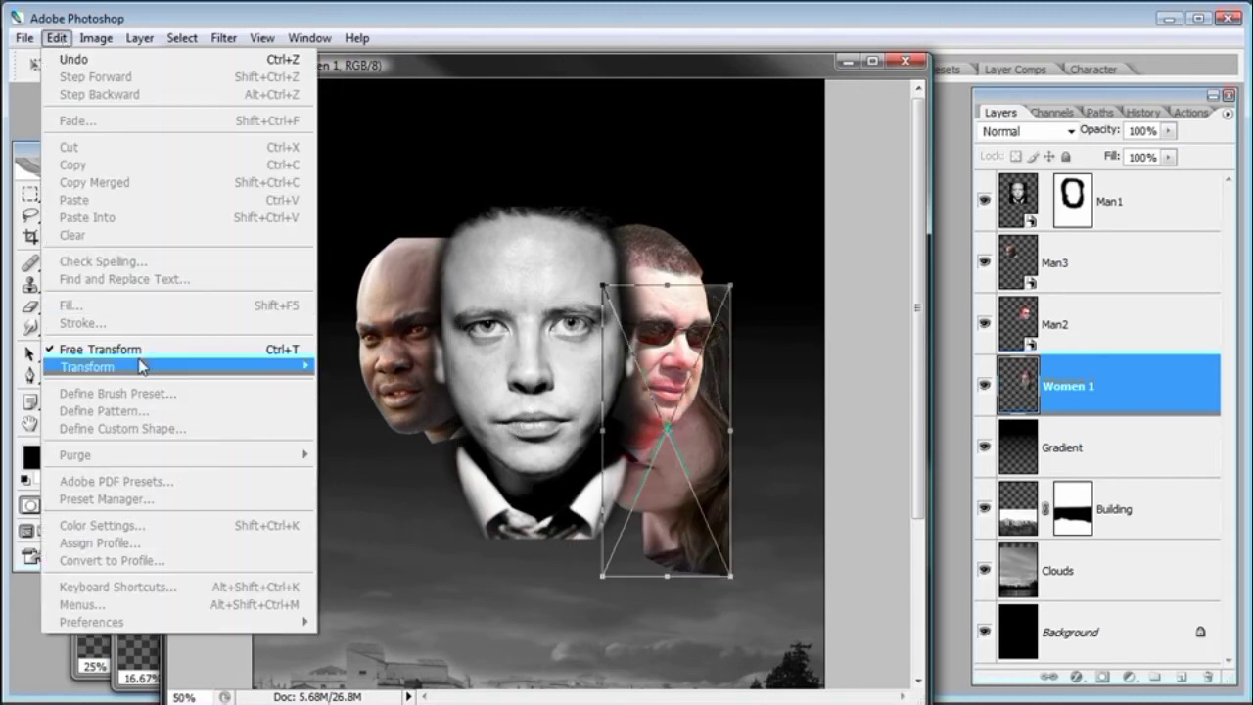
Step: Flip Women 1 horizontally, shrink and rotate it behind the sunglasses face, and commit
{"action": "mouse_move", "coordinate": [147, 367]}
{"action": "left_click", "coordinate": [355, 569]}
{"action": "left_click_drag", "start_coordinate": [682, 341], "coordinate": [744, 279]}
{"action": "left_click_drag", "start_coordinate": [773, 224], "coordinate": [722, 270]}
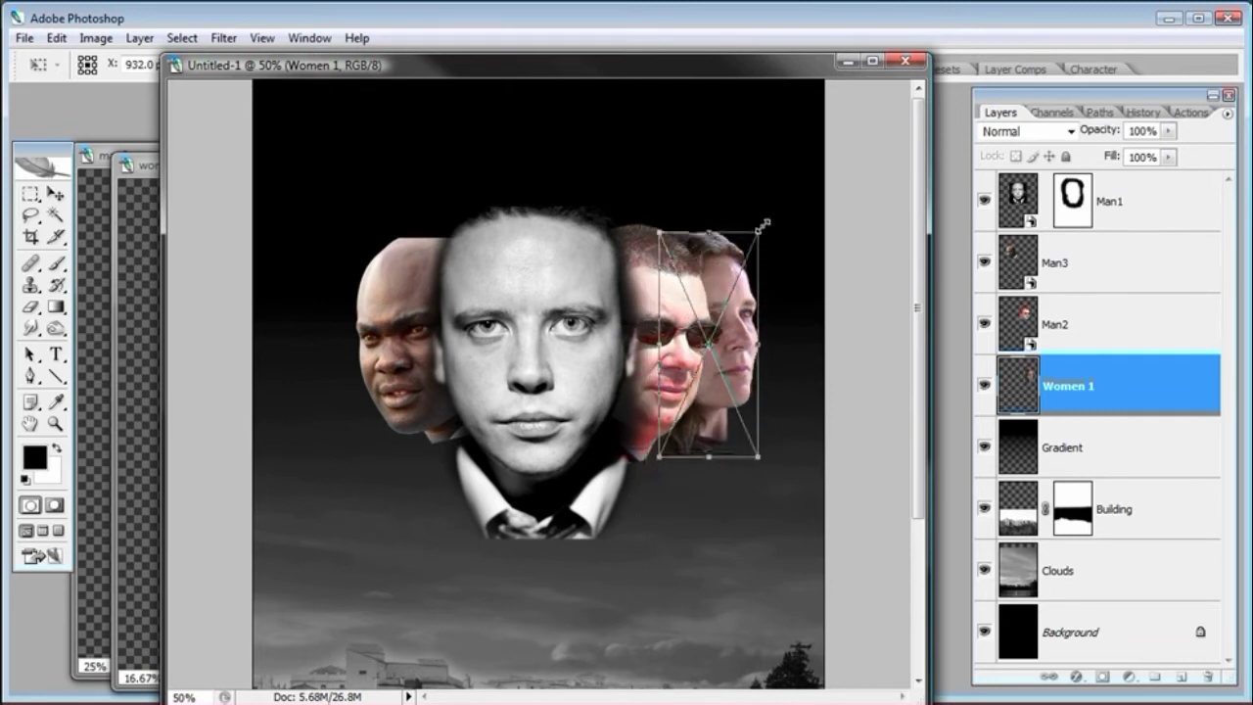
{"action": "left_click_drag", "start_coordinate": [746, 209], "coordinate": [770, 215]}
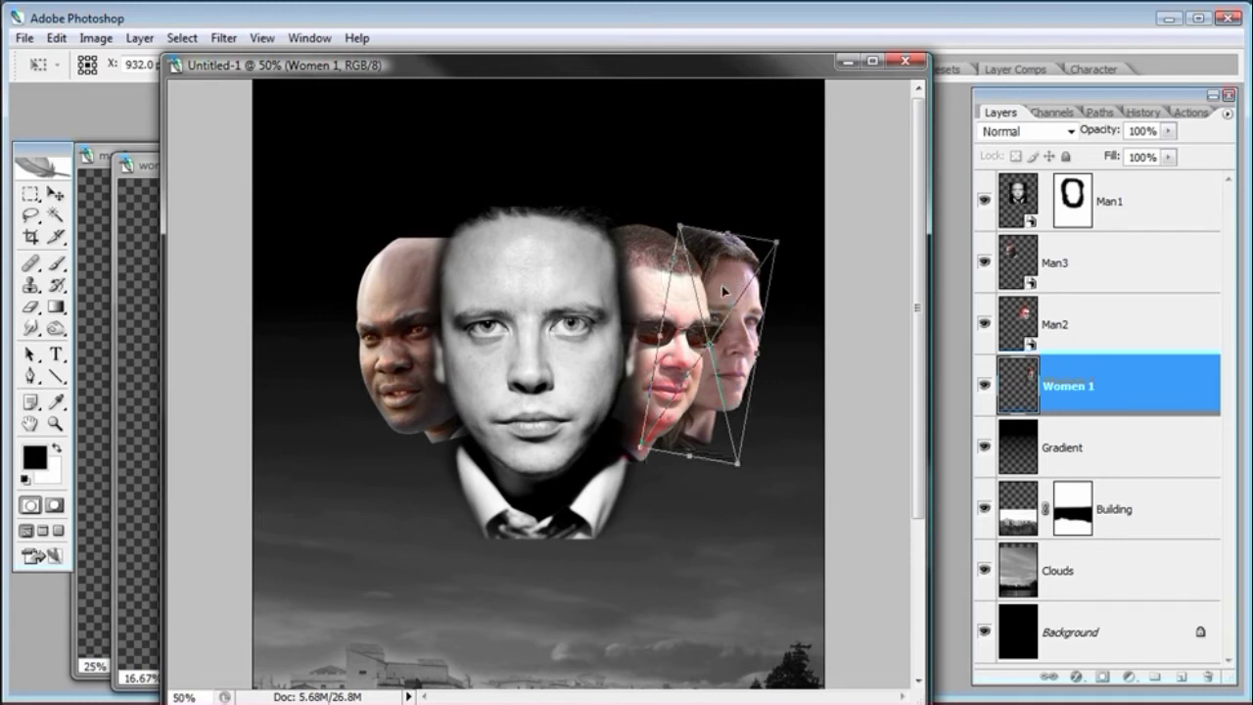
{"action": "left_click_drag", "start_coordinate": [742, 464], "coordinate": [744, 460]}
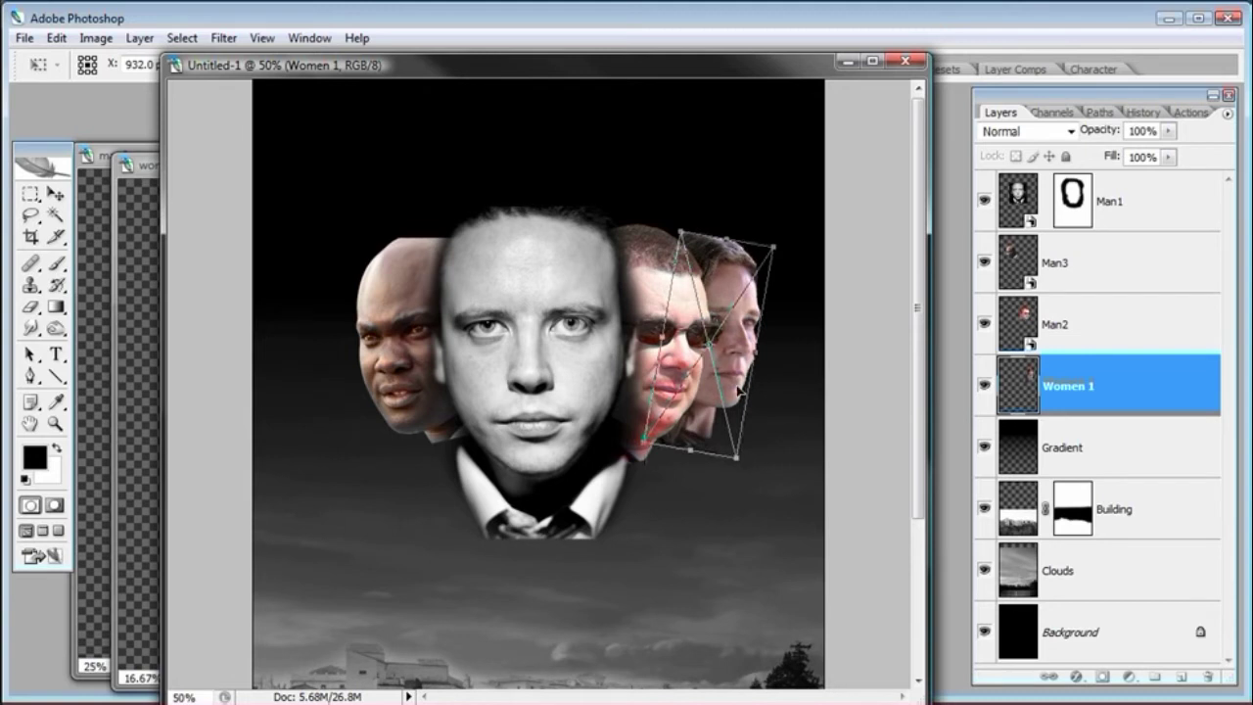
{"action": "left_click_drag", "start_coordinate": [728, 283], "coordinate": [734, 288]}
{"action": "left_click_drag", "start_coordinate": [736, 294], "coordinate": [740, 295]}
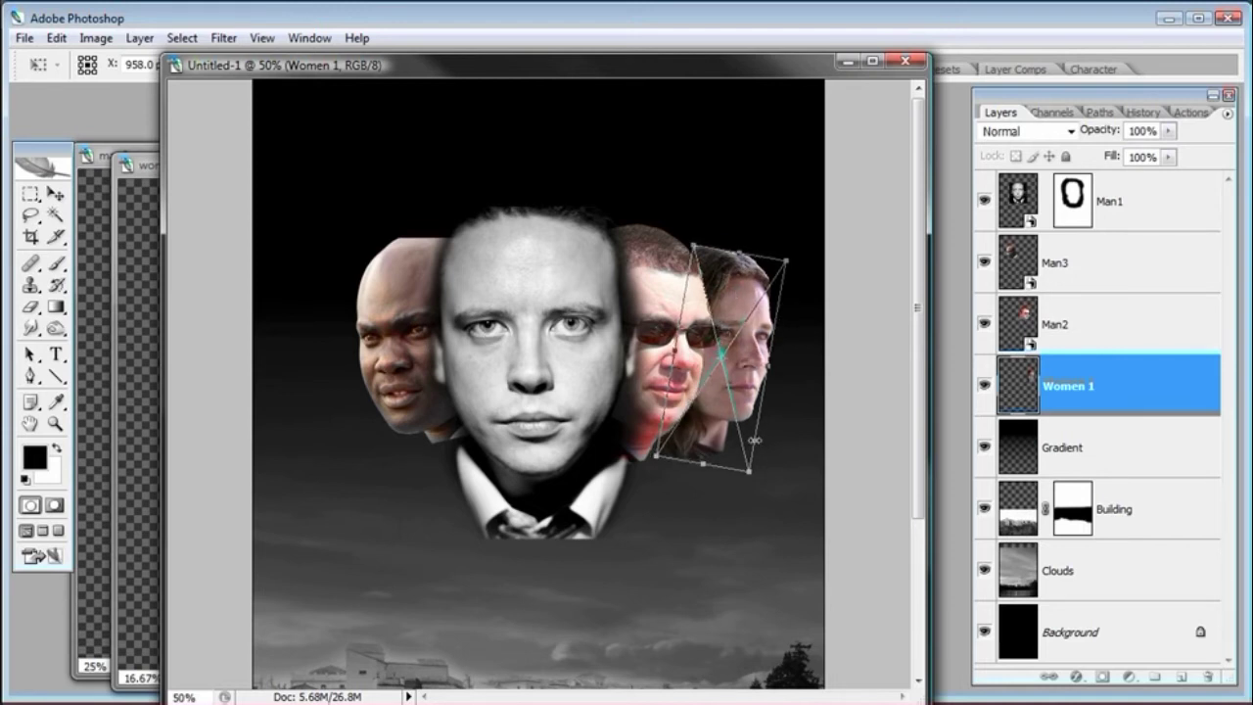
{"action": "left_click_drag", "start_coordinate": [749, 471], "coordinate": [746, 458]}
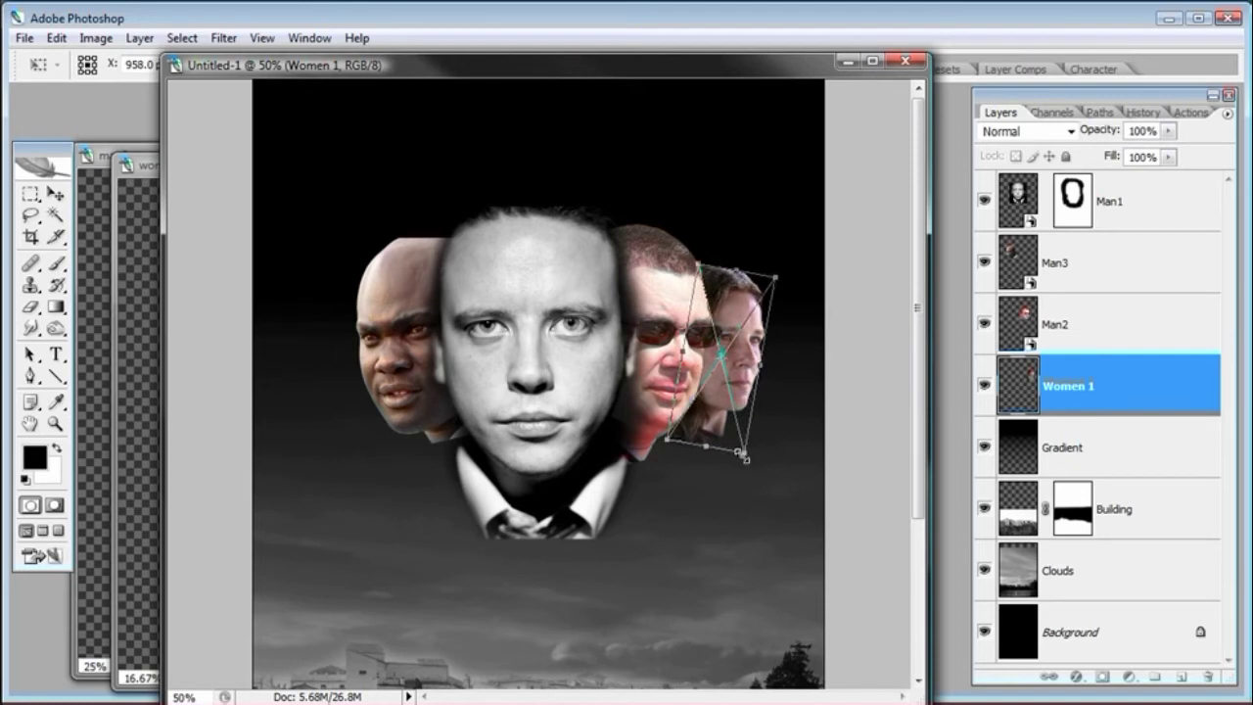
{"action": "left_click_drag", "start_coordinate": [784, 264], "coordinate": [763, 245]}
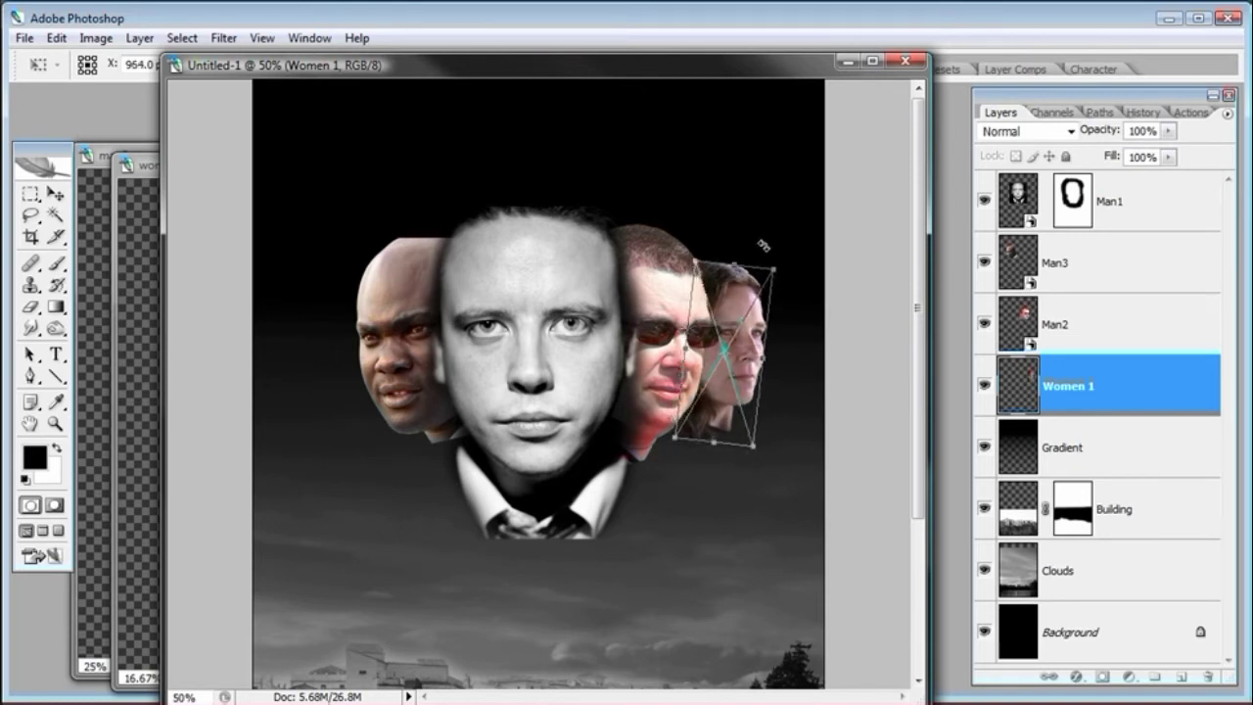
{"action": "key", "text": "Return"}
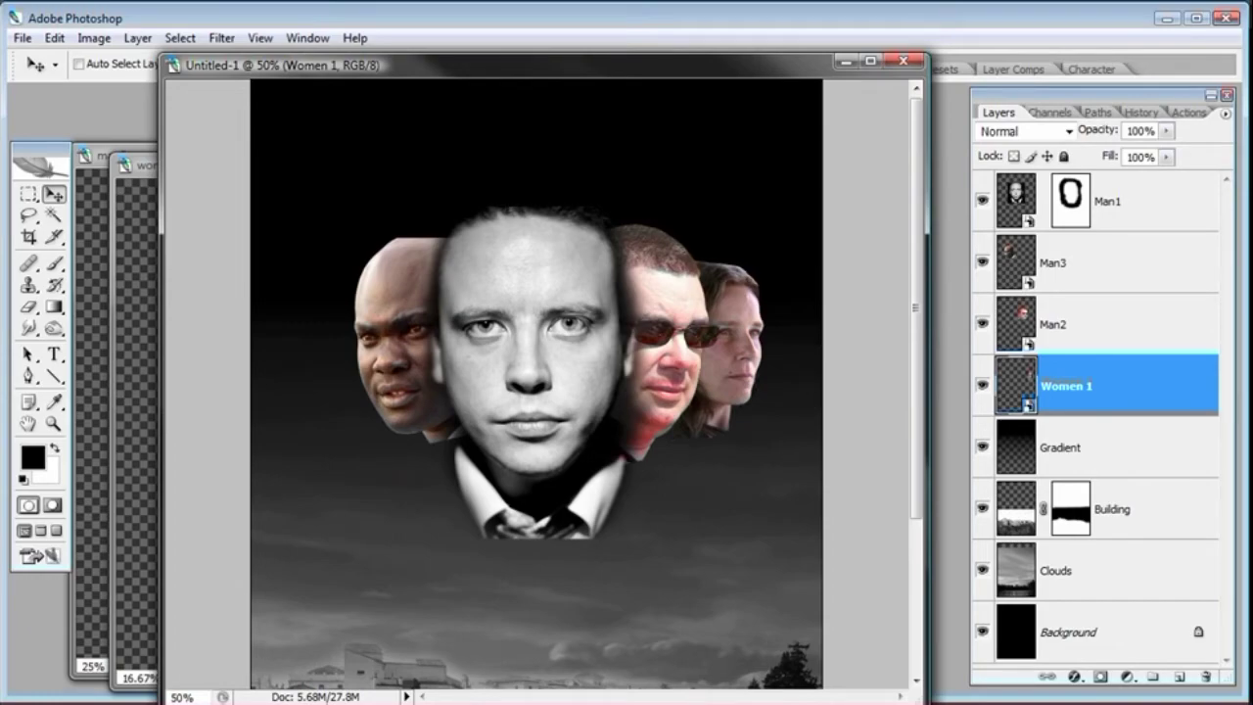
Step: Open women1_crop.psd from the Movie Poster folder in Bridge
{"action": "key", "text": "alt+Tab"}
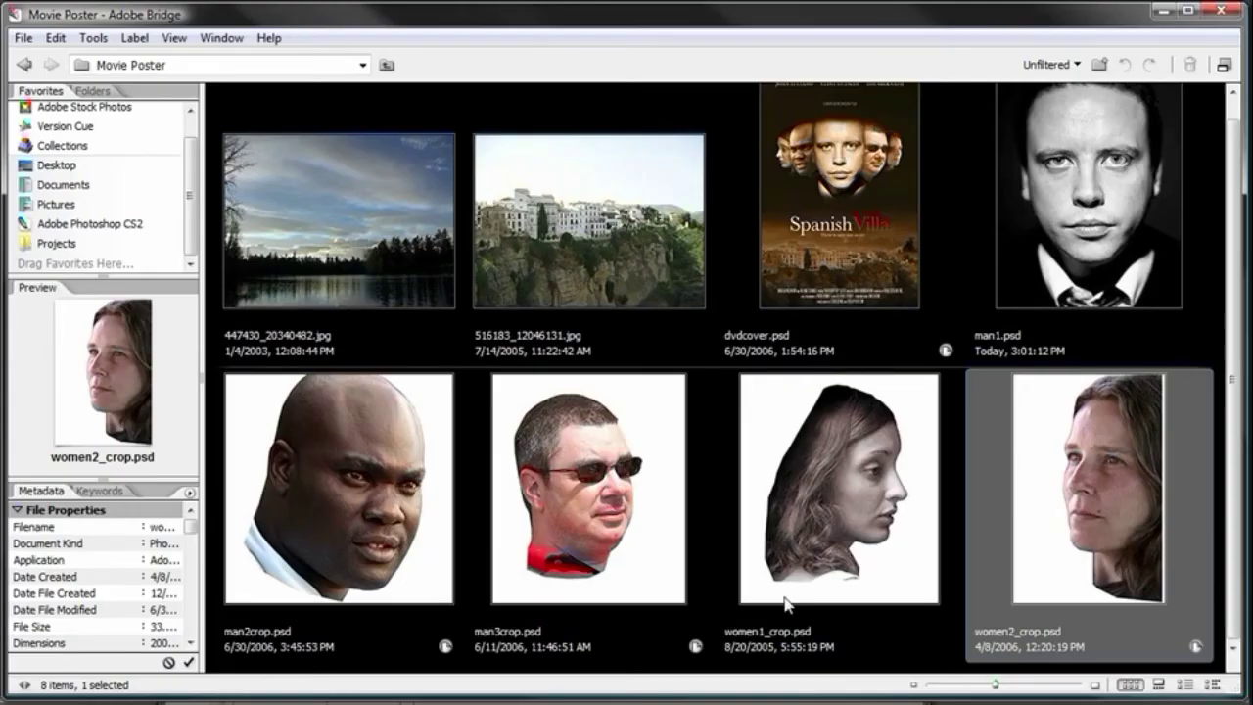
{"action": "left_click", "coordinate": [847, 476]}
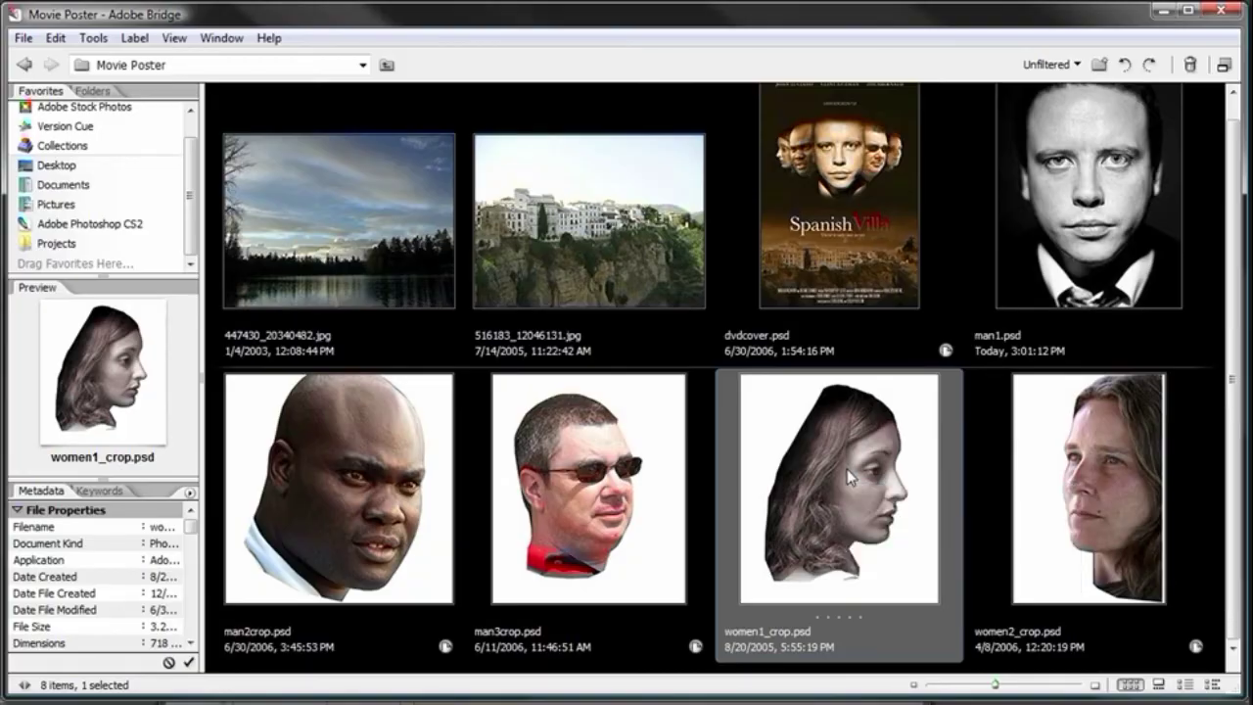
{"action": "double_click", "coordinate": [847, 469]}
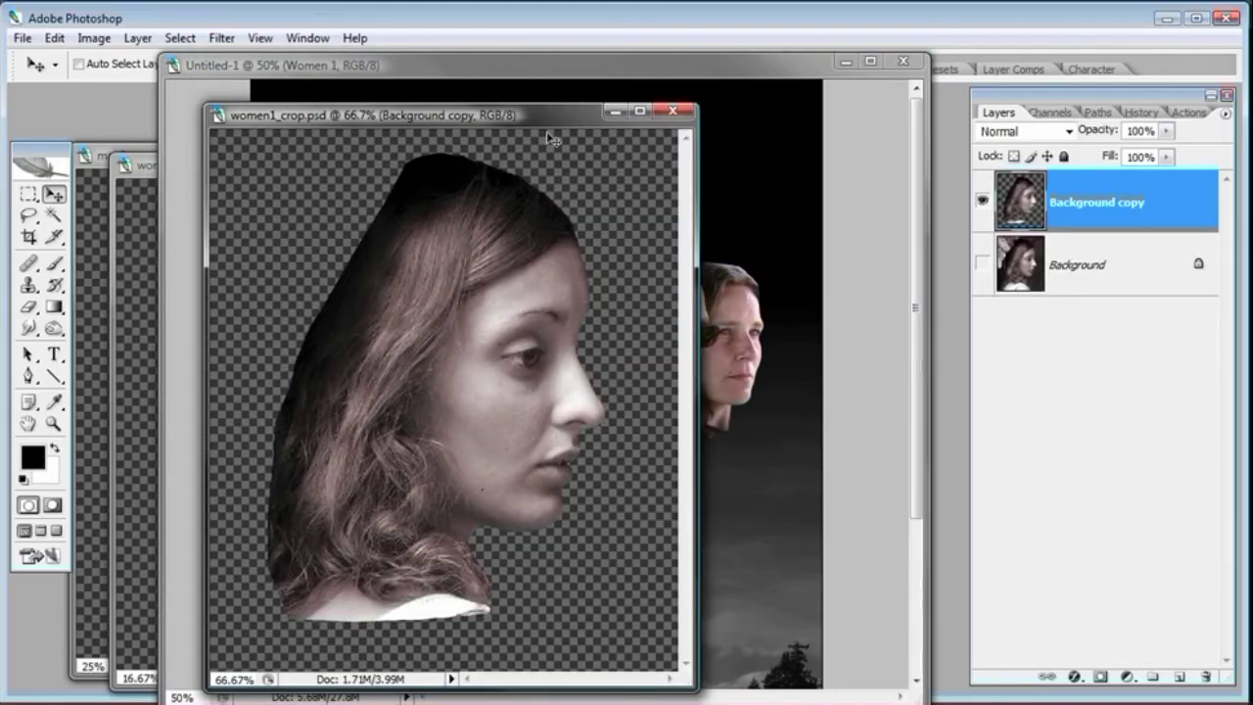
Step: Copy the women1_crop face into the poster as layer 'Women 2' beneath Women 1
{"action": "left_click_drag", "start_coordinate": [551, 118], "coordinate": [416, 122]}
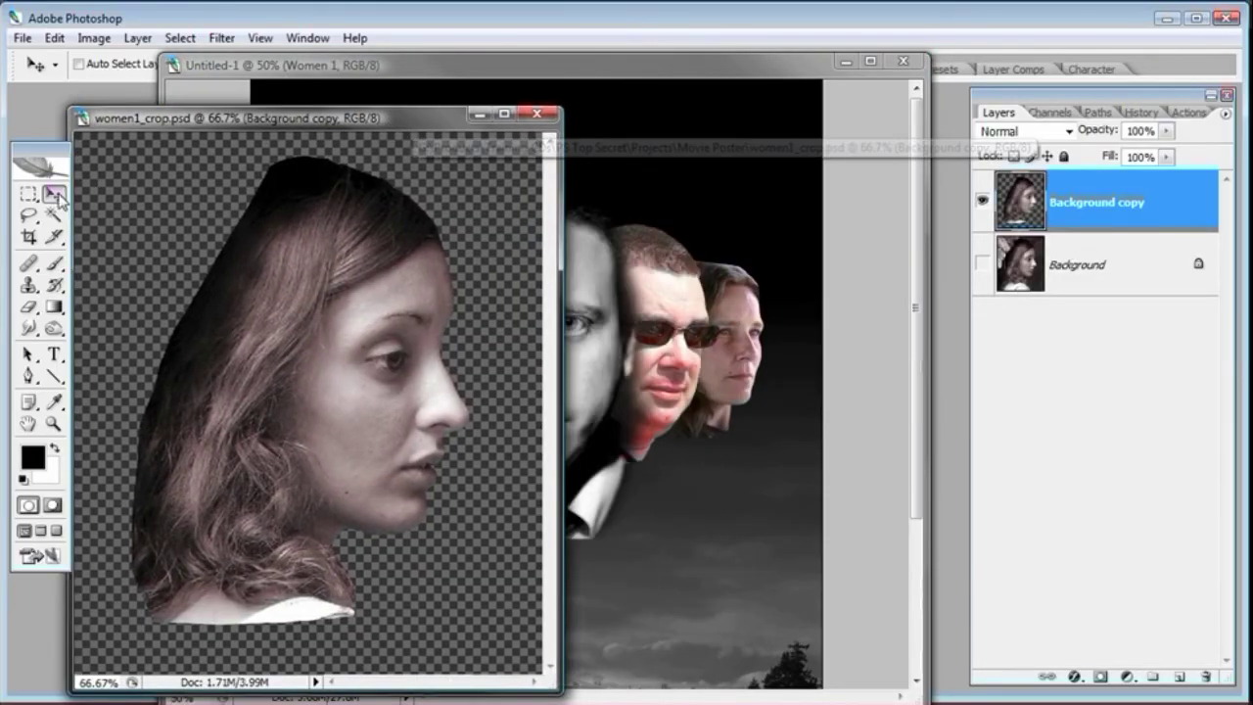
{"action": "left_click_drag", "start_coordinate": [326, 305], "coordinate": [484, 294]}
{"action": "double_click", "coordinate": [1104, 392]}
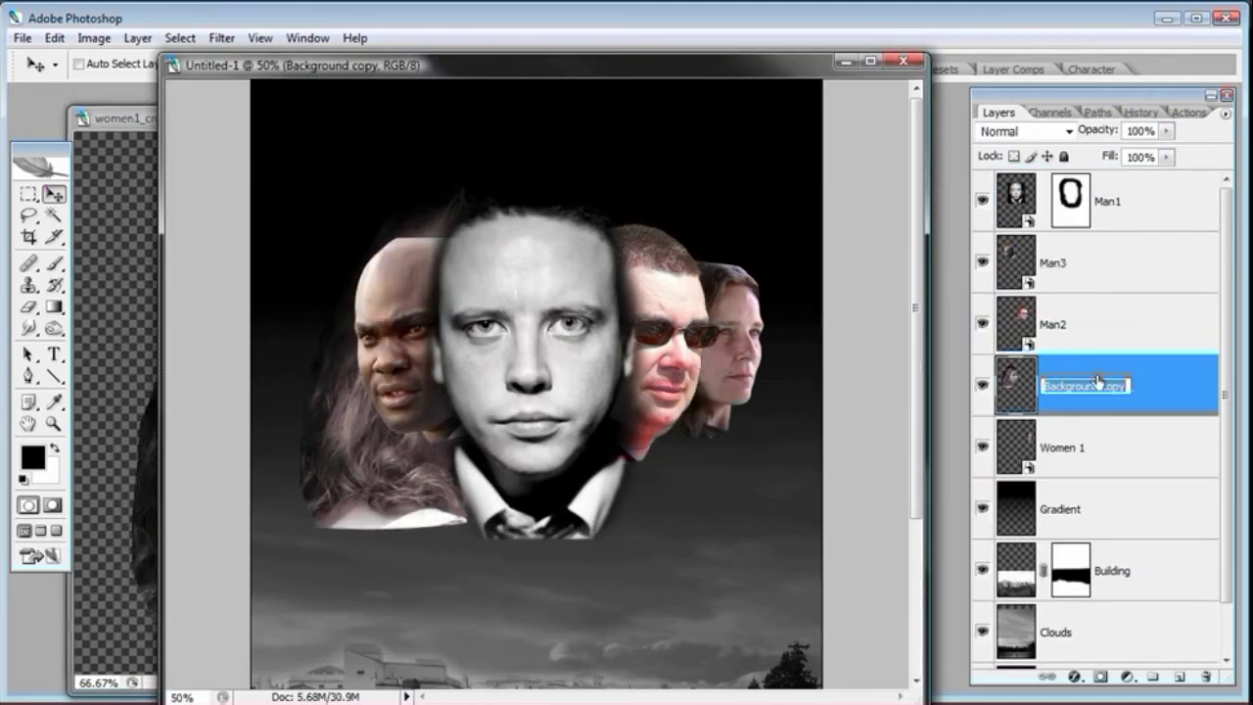
{"action": "type", "text": "Women 2"}
{"action": "key", "text": "Return"}
{"action": "left_click_drag", "start_coordinate": [1092, 374], "coordinate": [1026, 472]}
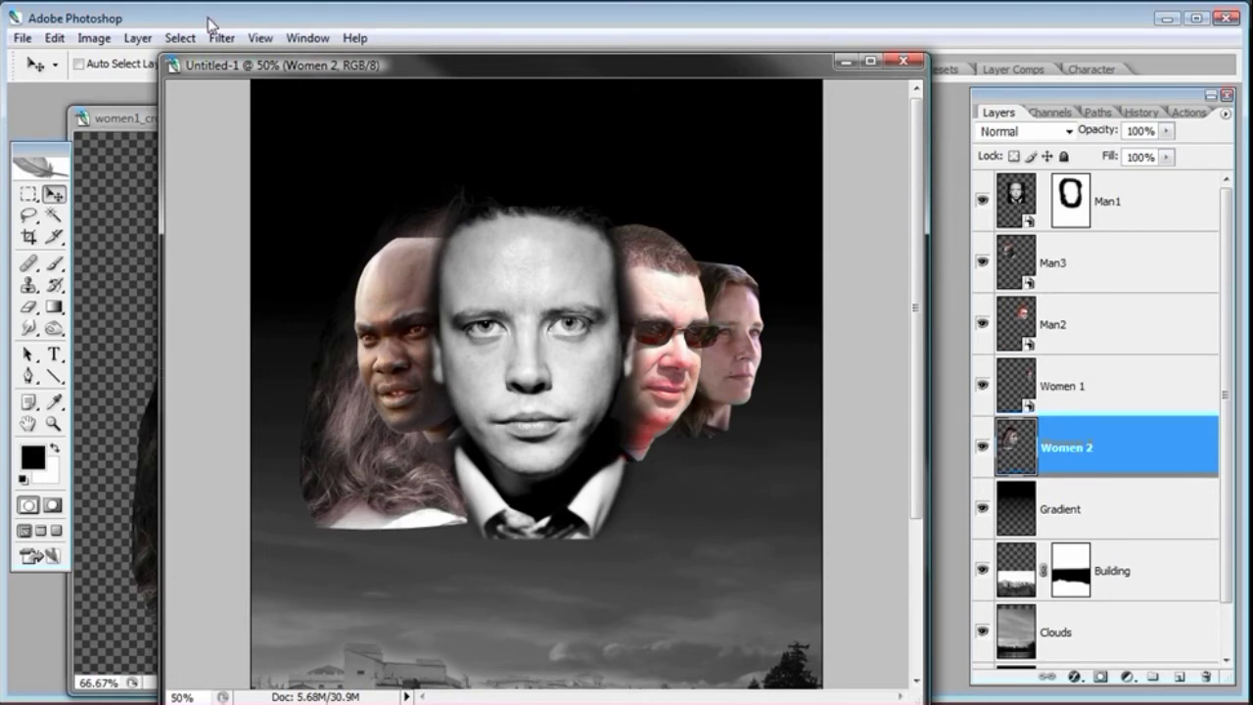
Step: Flip Women 2 horizontally and convert it into a smart object
{"action": "left_click", "coordinate": [53, 37]}
{"action": "mouse_move", "coordinate": [117, 370]}
{"action": "left_click", "coordinate": [369, 573]}
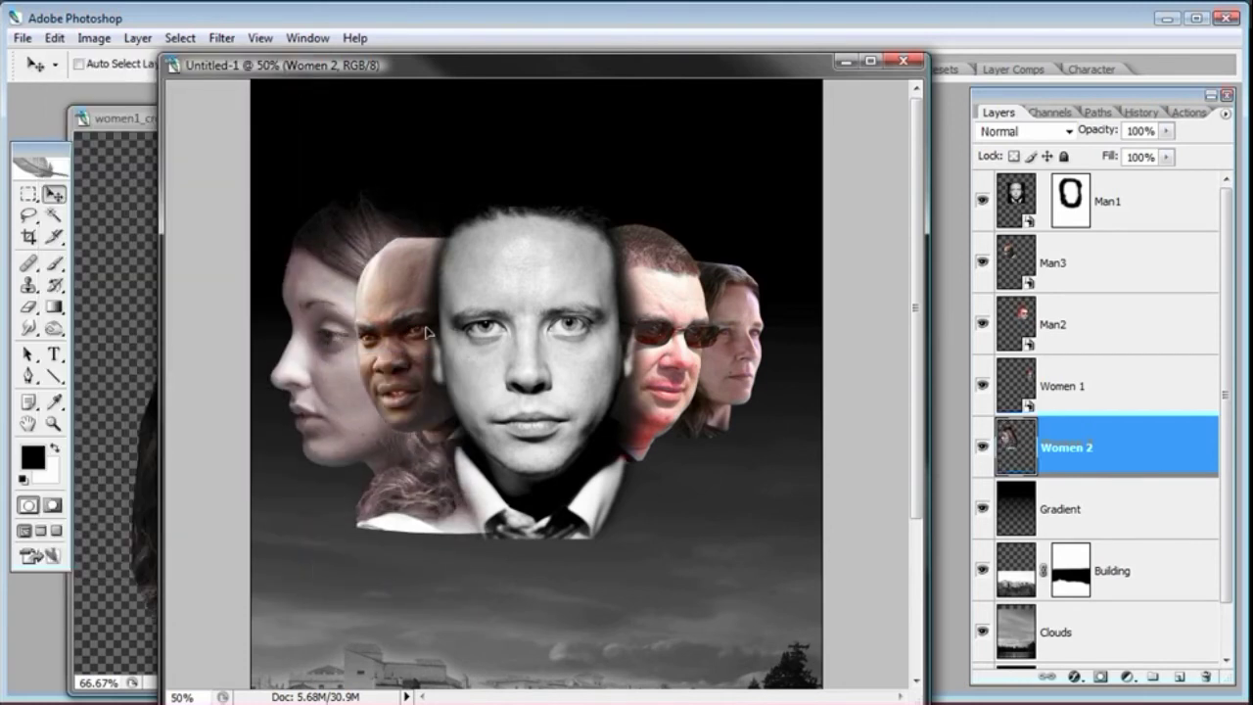
{"action": "left_click", "coordinate": [137, 38]}
{"action": "mouse_move", "coordinate": [249, 306]}
{"action": "left_click", "coordinate": [458, 304]}
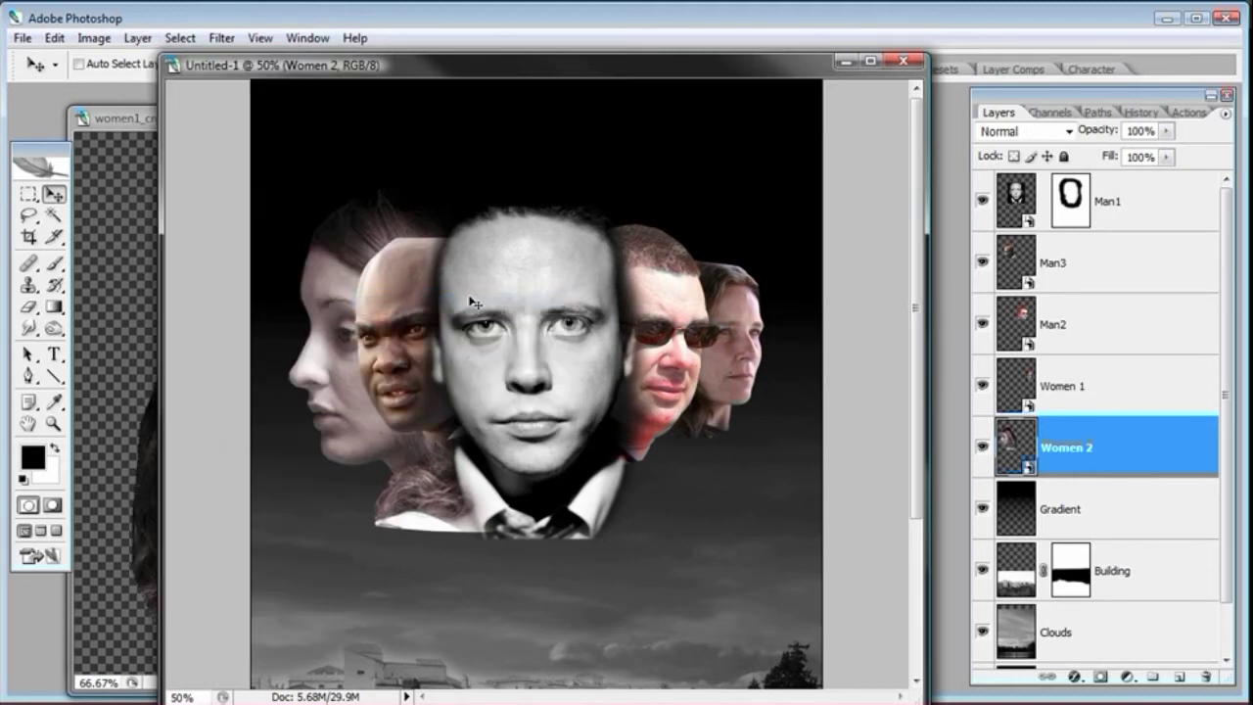
Step: Close the women2_crop, man2crop and man3crop source images
{"action": "left_click_drag", "start_coordinate": [212, 64], "coordinate": [277, 68]}
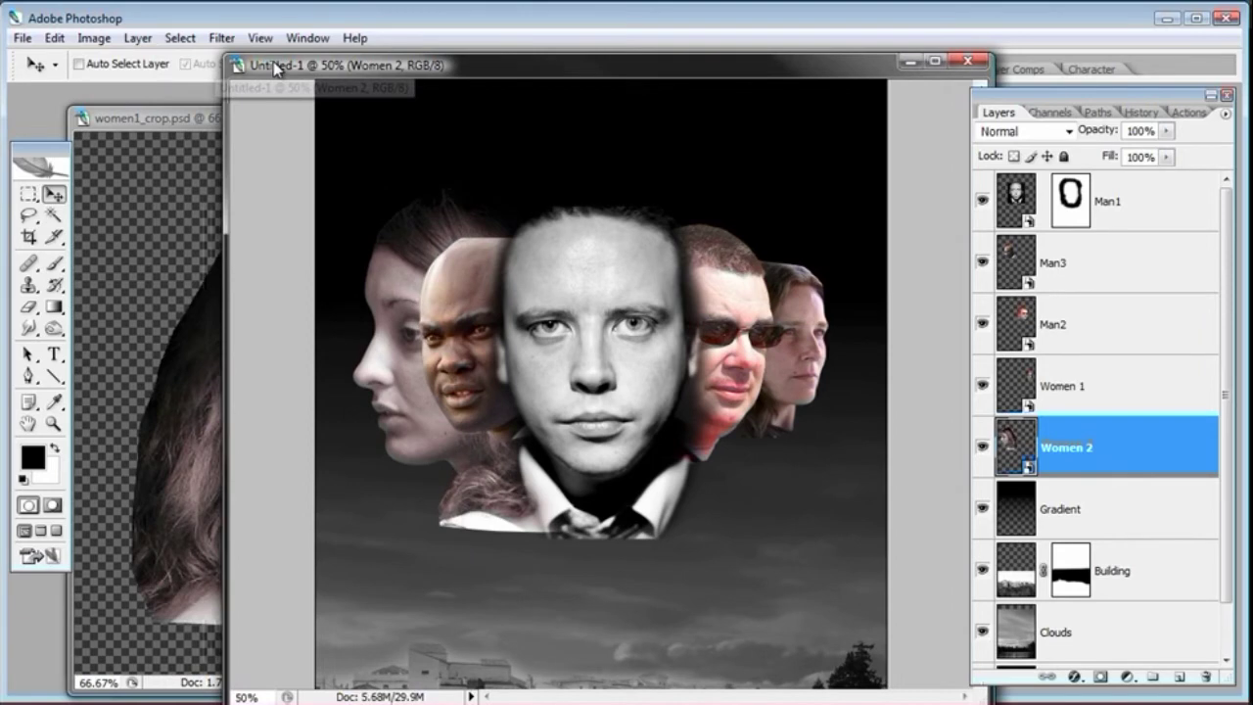
{"action": "left_click", "coordinate": [190, 115]}
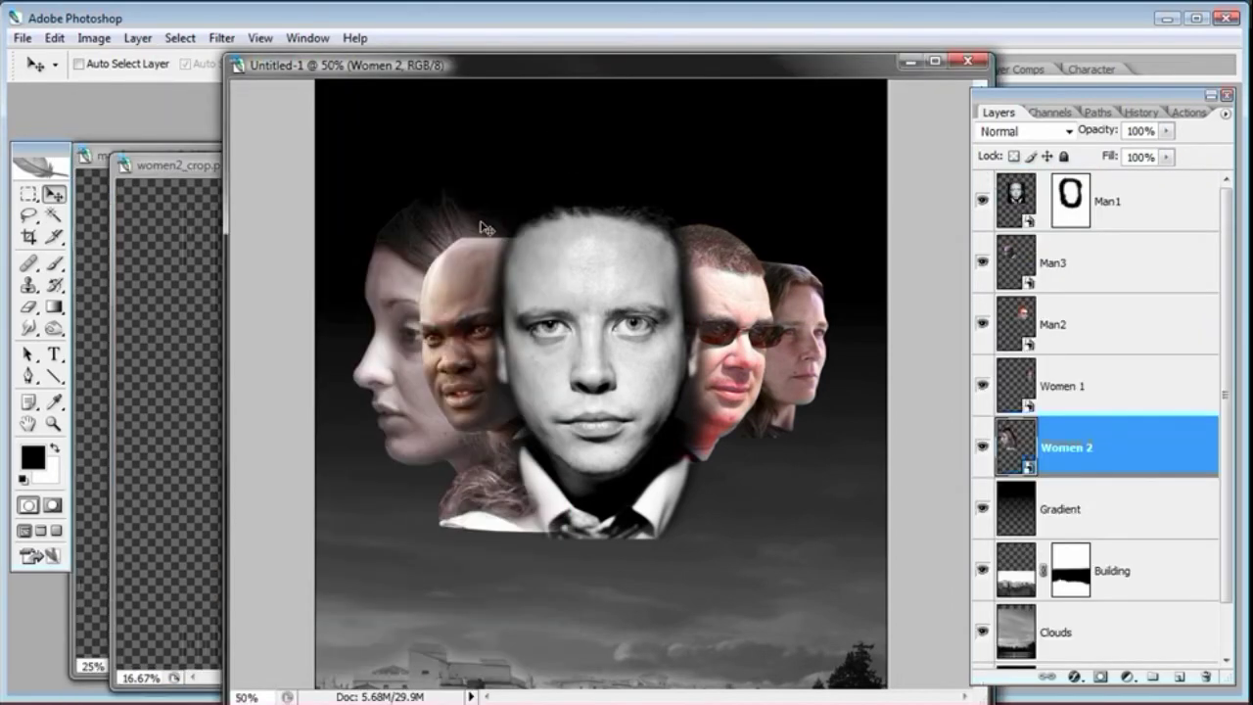
{"action": "left_click", "coordinate": [203, 175]}
{"action": "left_click", "coordinate": [440, 157]}
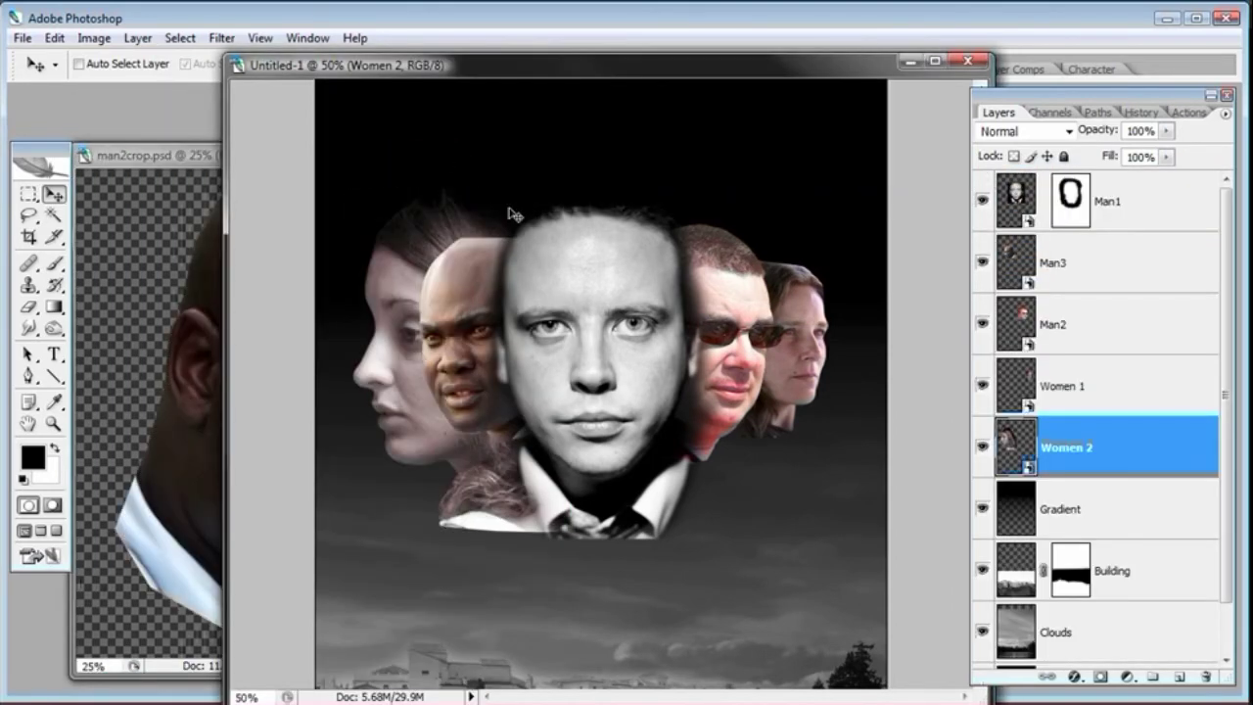
{"action": "left_click", "coordinate": [202, 160]}
{"action": "left_click", "coordinate": [555, 146]}
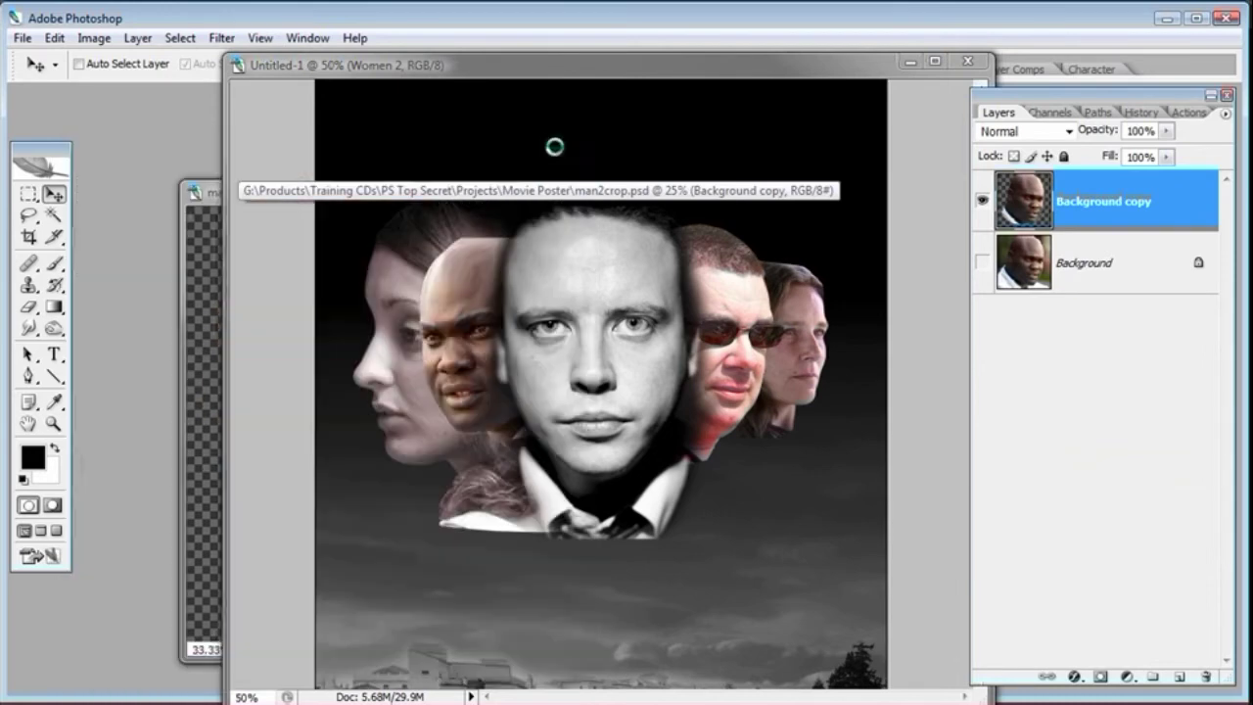
{"action": "left_click", "coordinate": [208, 247]}
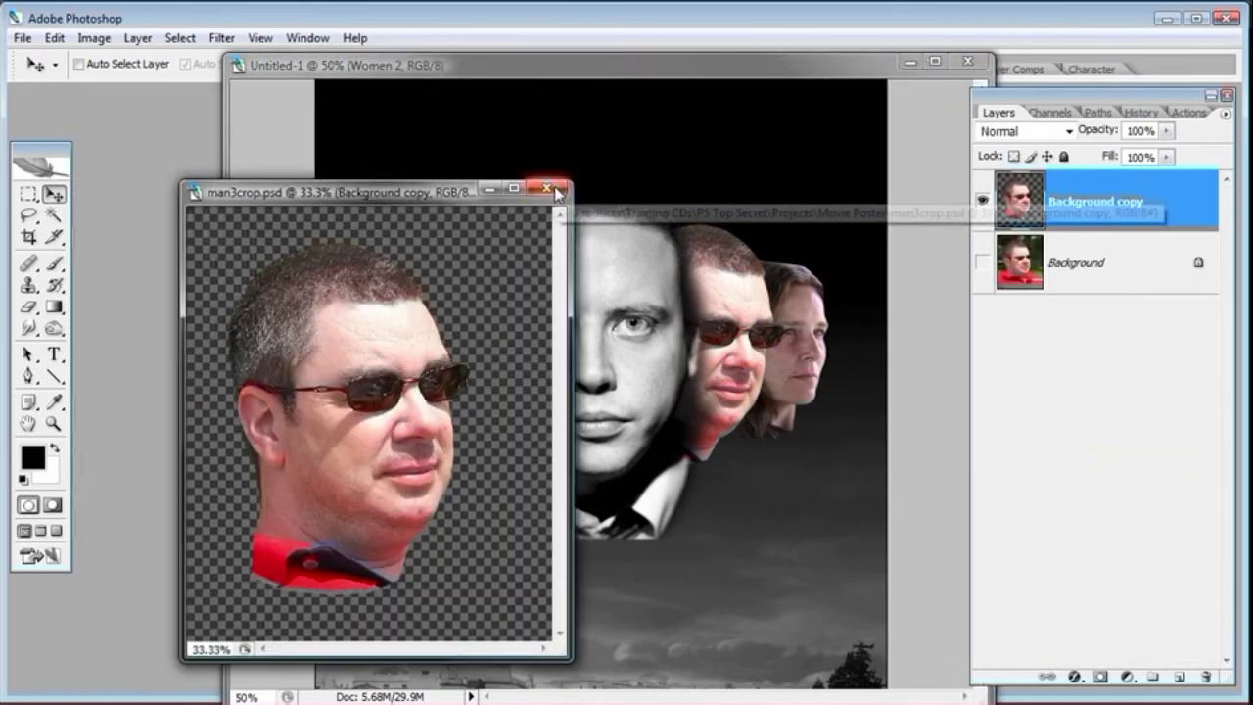
{"action": "left_click", "coordinate": [547, 188]}
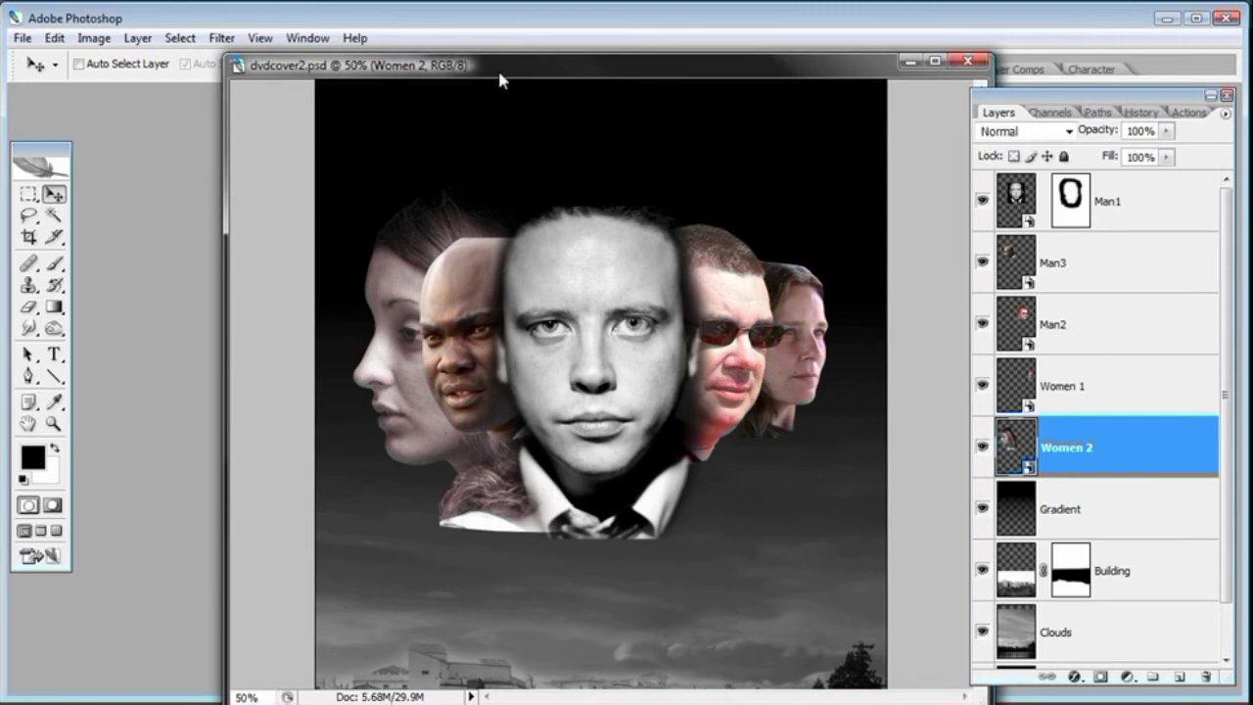
{"action": "left_click", "coordinate": [53, 37]}
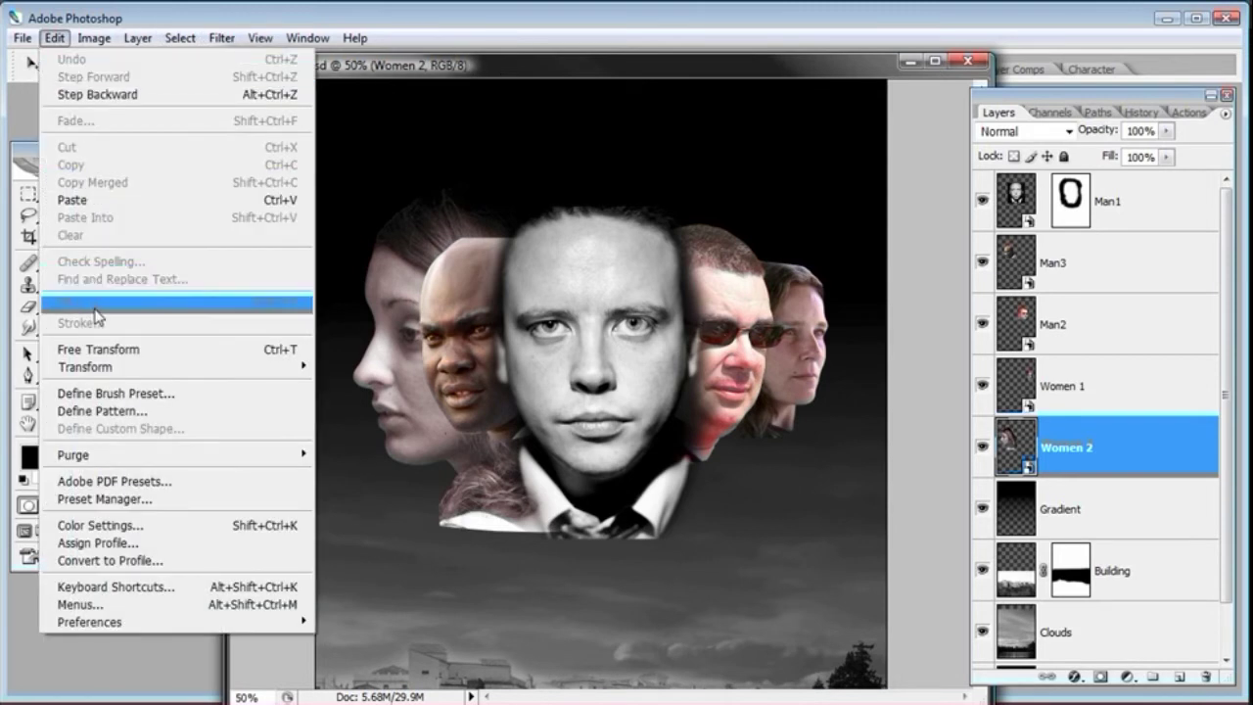
Step: Free-transform Women 2, shrinking it and tilting it a few degrees
{"action": "left_click", "coordinate": [98, 350]}
{"action": "left_click_drag", "start_coordinate": [346, 178], "coordinate": [382, 224]}
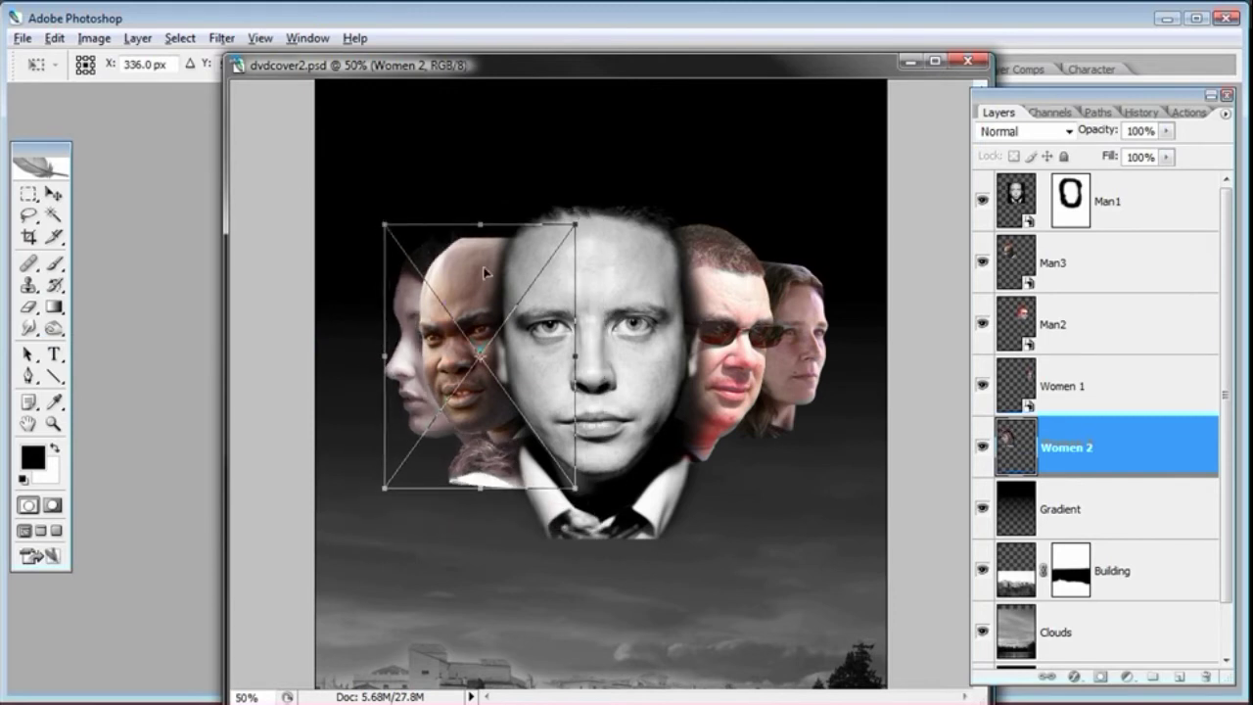
{"action": "left_click_drag", "start_coordinate": [485, 273], "coordinate": [477, 276]}
{"action": "left_click_drag", "start_coordinate": [626, 266], "coordinate": [614, 252]}
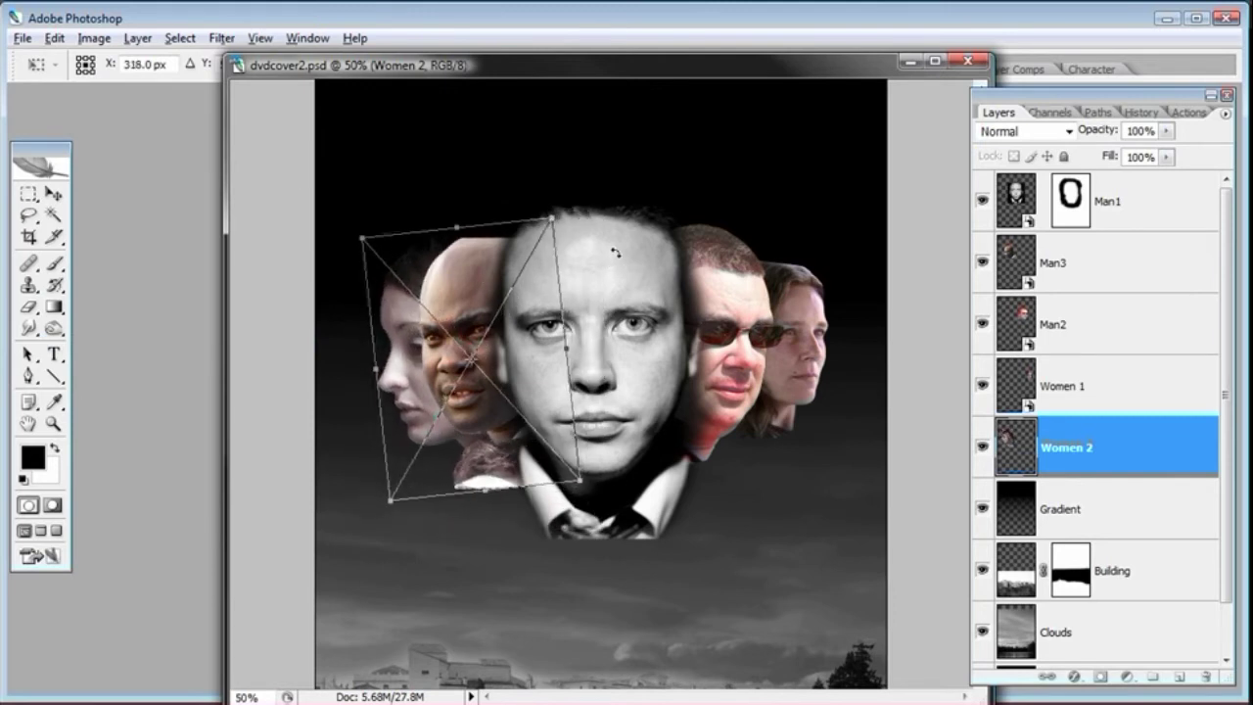
{"action": "left_click_drag", "start_coordinate": [469, 290], "coordinate": [453, 290]}
{"action": "left_click_drag", "start_coordinate": [568, 203], "coordinate": [575, 208]}
{"action": "left_click_drag", "start_coordinate": [558, 485], "coordinate": [539, 460]}
Step: Try Women 2 on the right, then move it left behind the bald man and commit
{"action": "left_click_drag", "start_coordinate": [411, 384], "coordinate": [864, 355]}
{"action": "left_click_drag", "start_coordinate": [811, 239], "coordinate": [816, 245]}
{"action": "left_click_drag", "start_coordinate": [882, 286], "coordinate": [888, 289]}
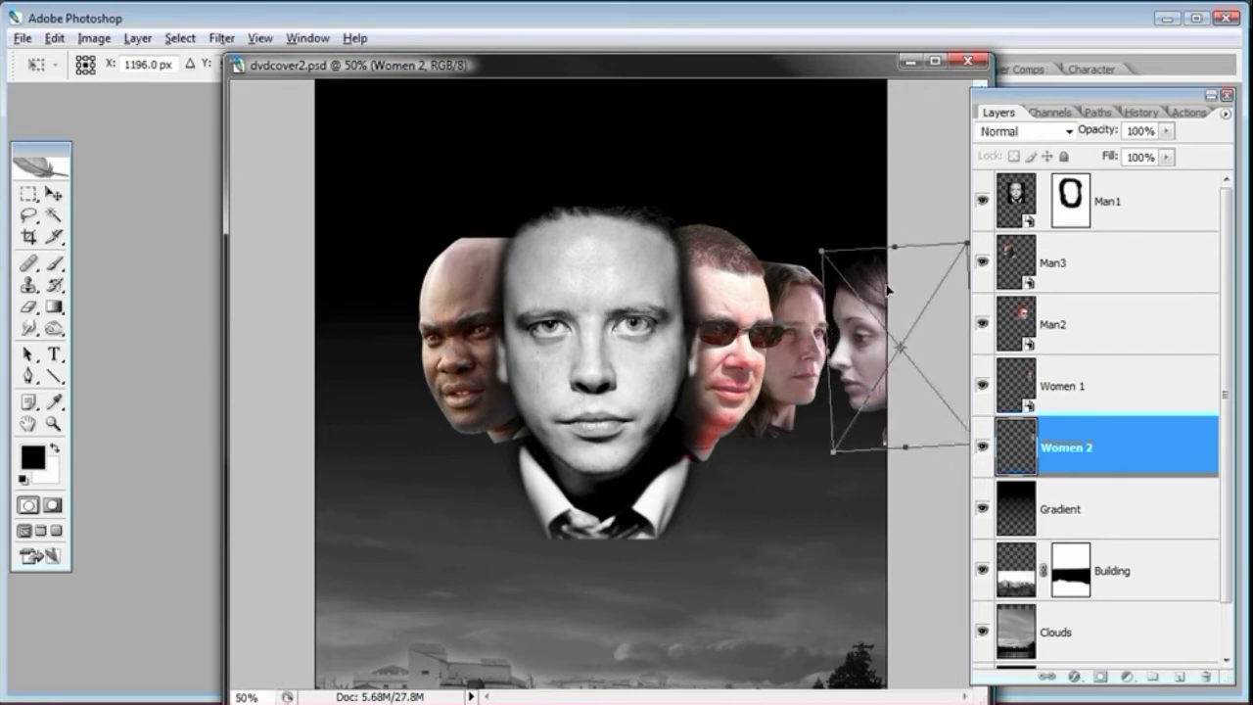
{"action": "left_click_drag", "start_coordinate": [873, 282], "coordinate": [824, 249]}
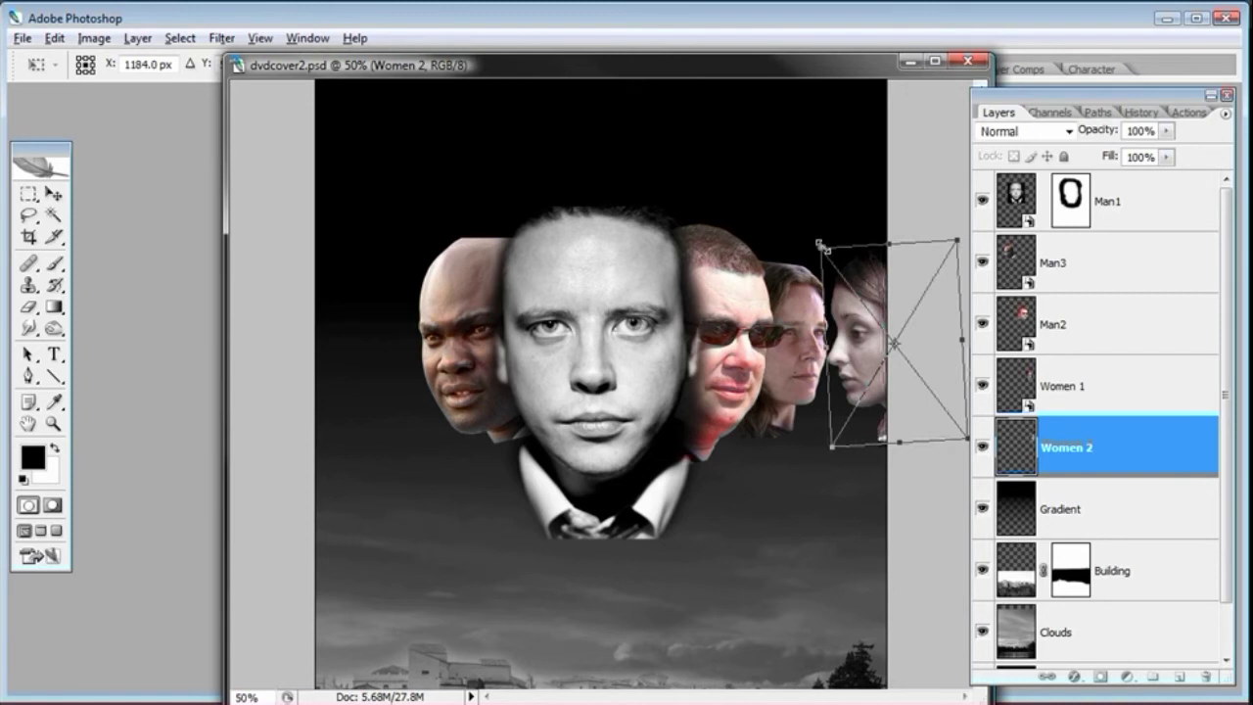
{"action": "left_click", "coordinate": [53, 38]}
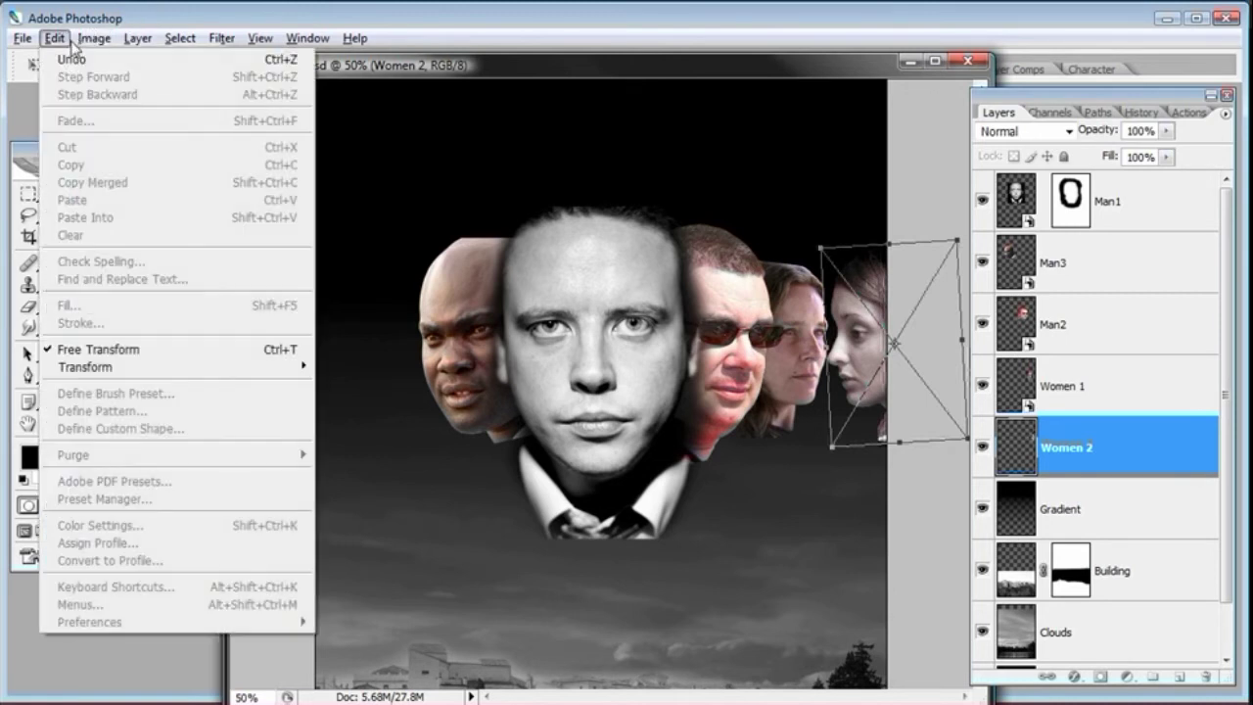
{"action": "left_click", "coordinate": [111, 57]}
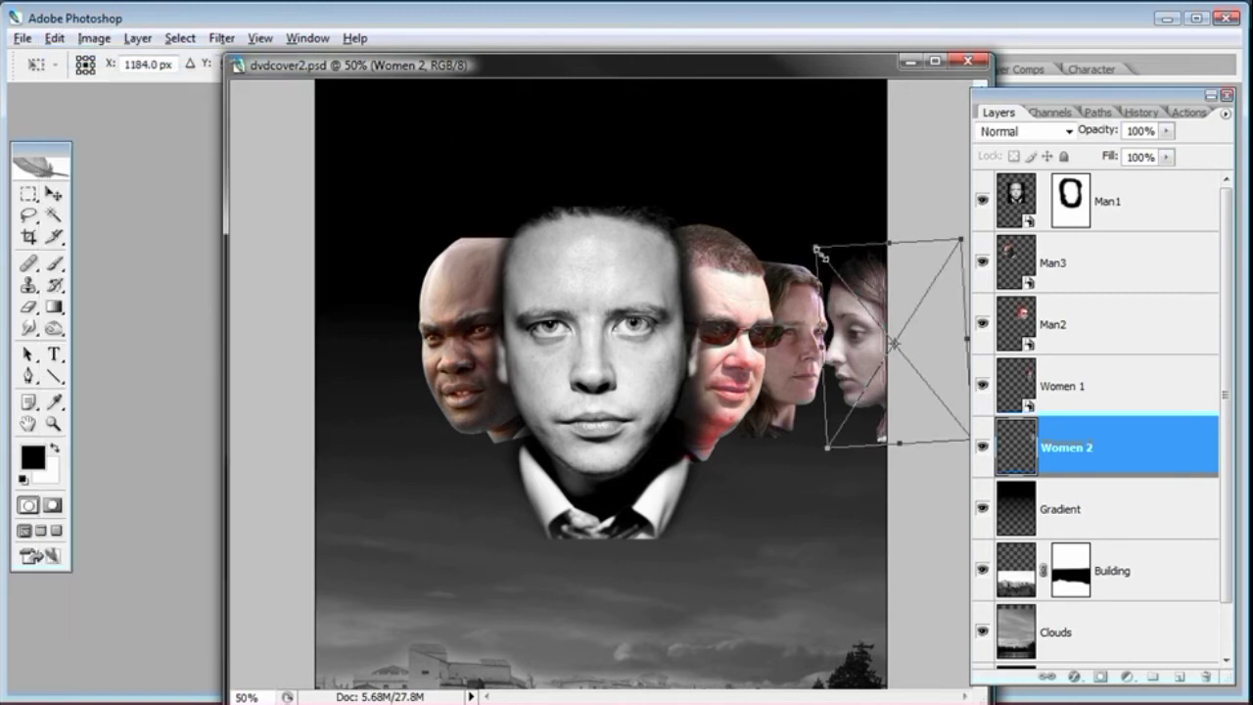
{"action": "left_click_drag", "start_coordinate": [819, 250], "coordinate": [822, 256]}
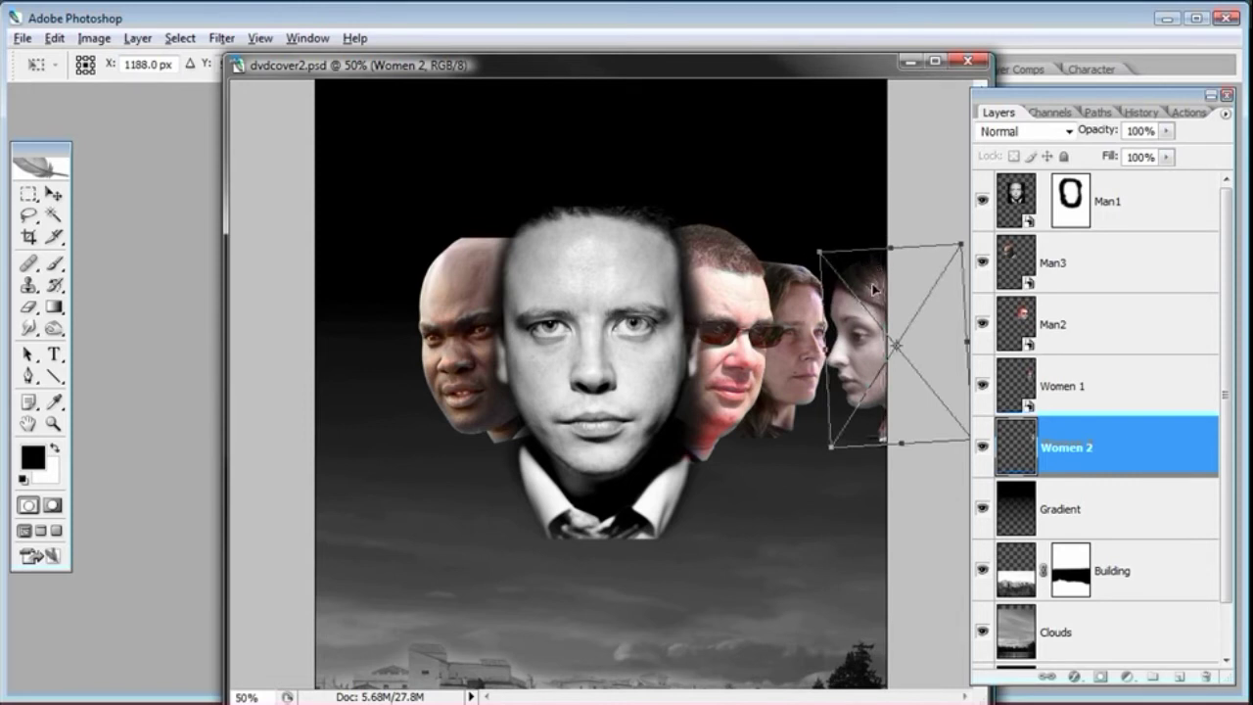
{"action": "left_click_drag", "start_coordinate": [869, 289], "coordinate": [424, 292]}
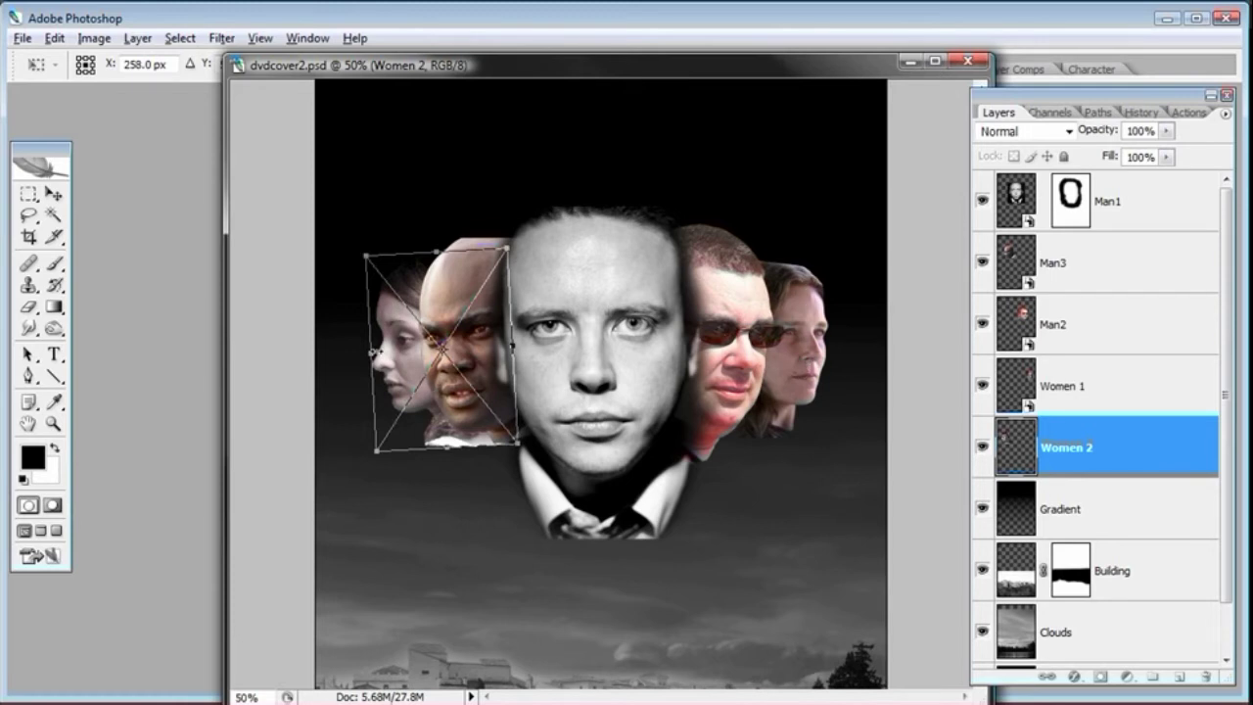
{"action": "left_click_drag", "start_coordinate": [410, 351], "coordinate": [405, 351]}
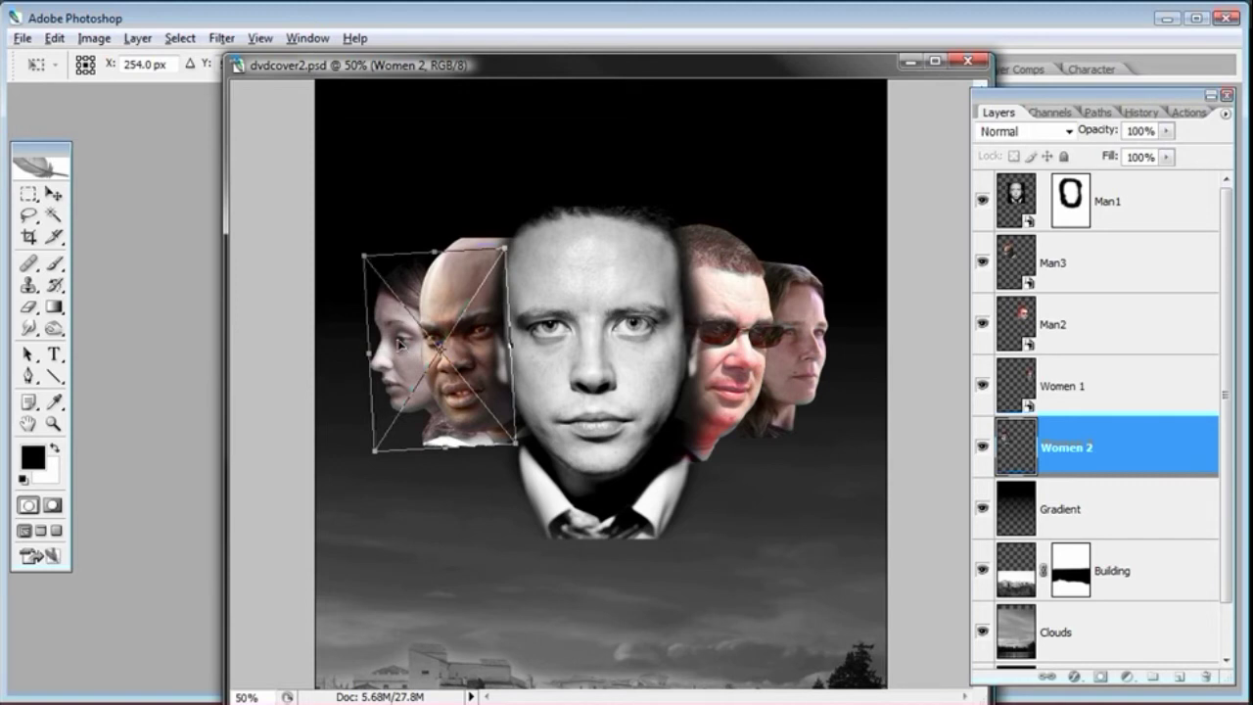
{"action": "key", "text": "Return"}
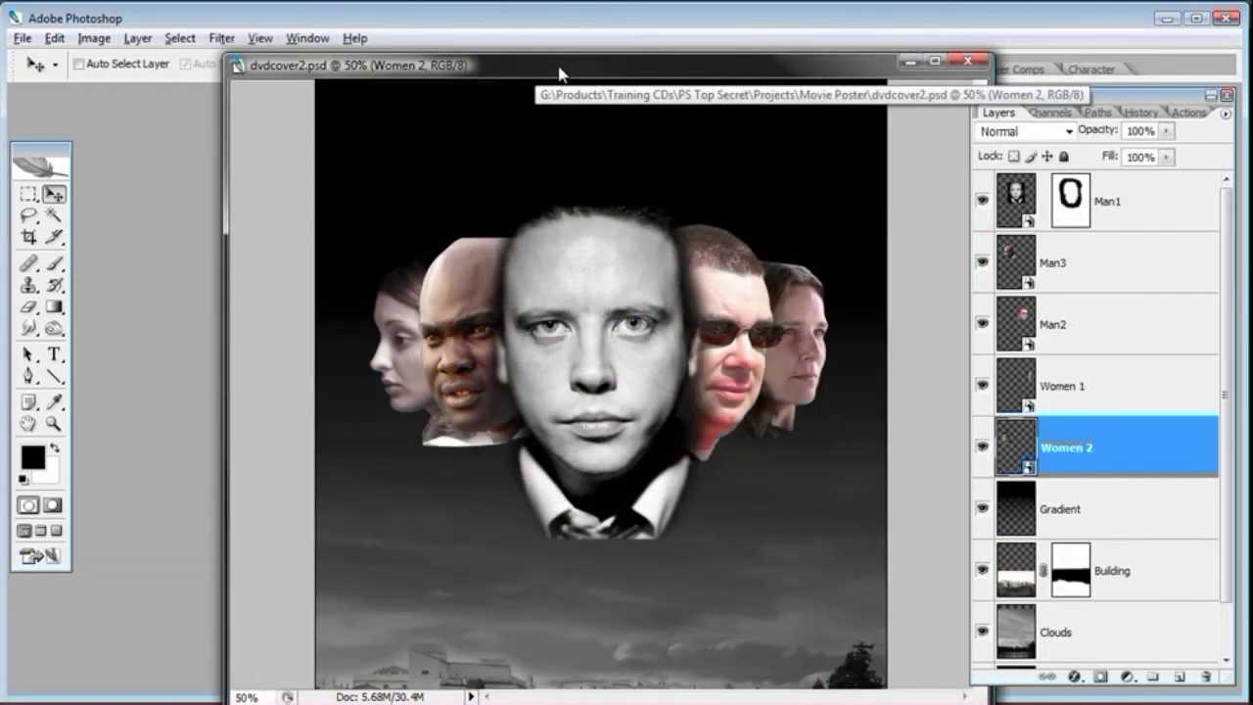
Step: On Man1's layer mask, paint out the bottom of the suit with a 190 px brush
{"action": "left_click_drag", "start_coordinate": [551, 66], "coordinate": [491, 66]}
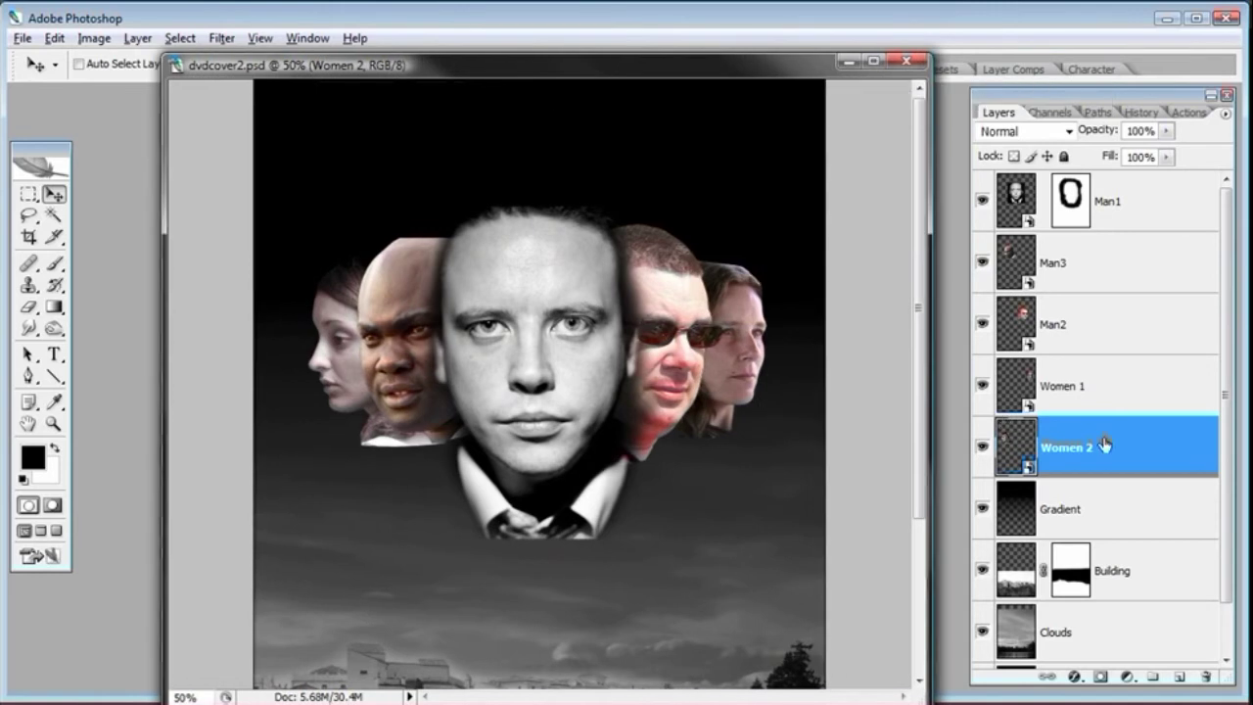
{"action": "left_click", "coordinate": [1025, 197]}
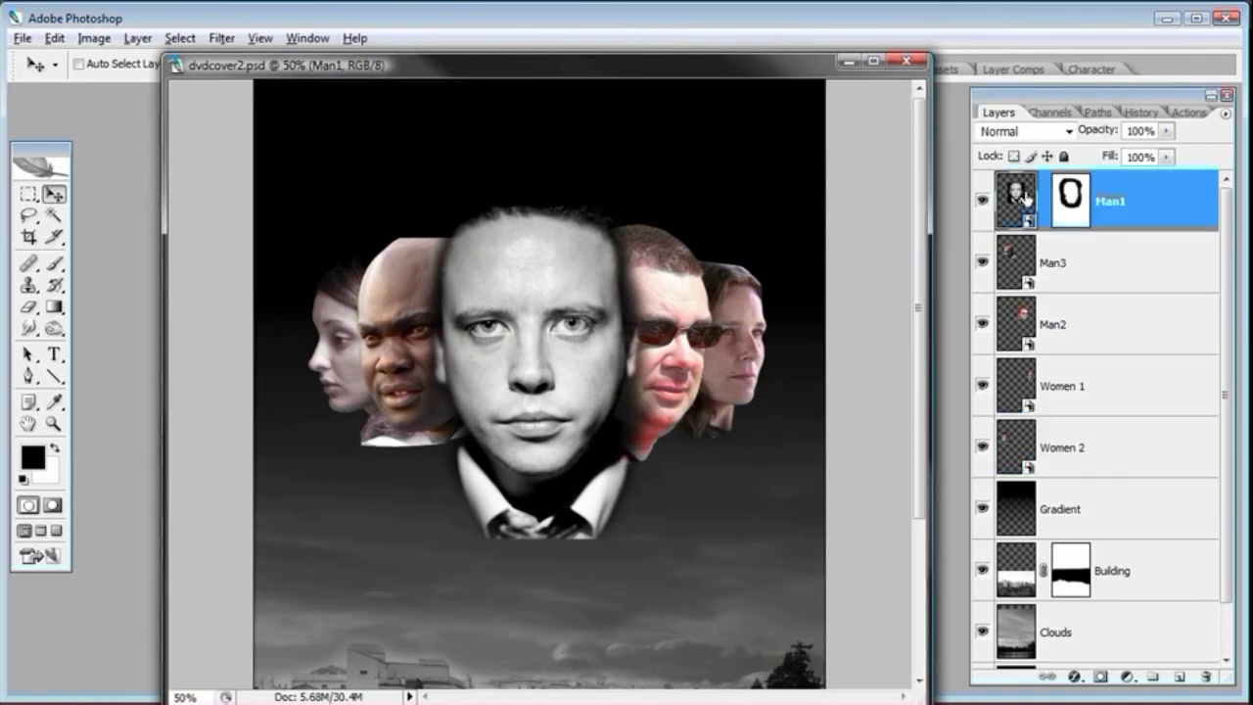
{"action": "left_click", "coordinate": [1089, 196]}
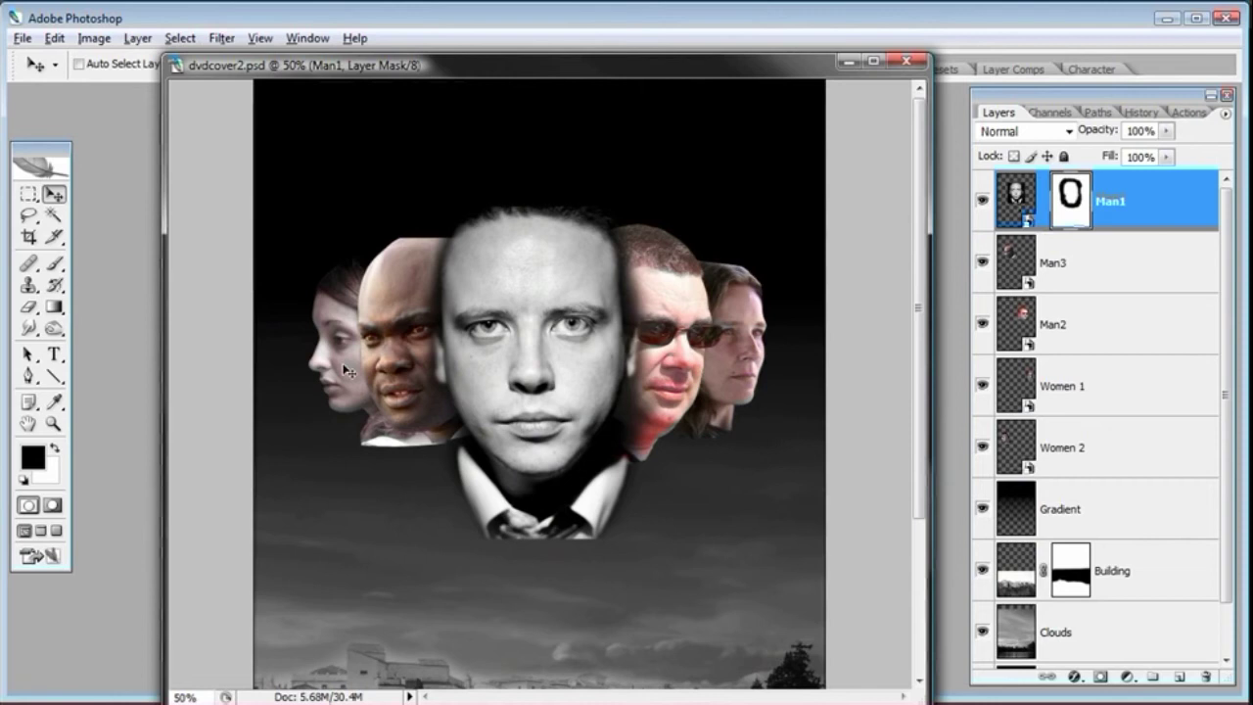
{"action": "left_click", "coordinate": [54, 264]}
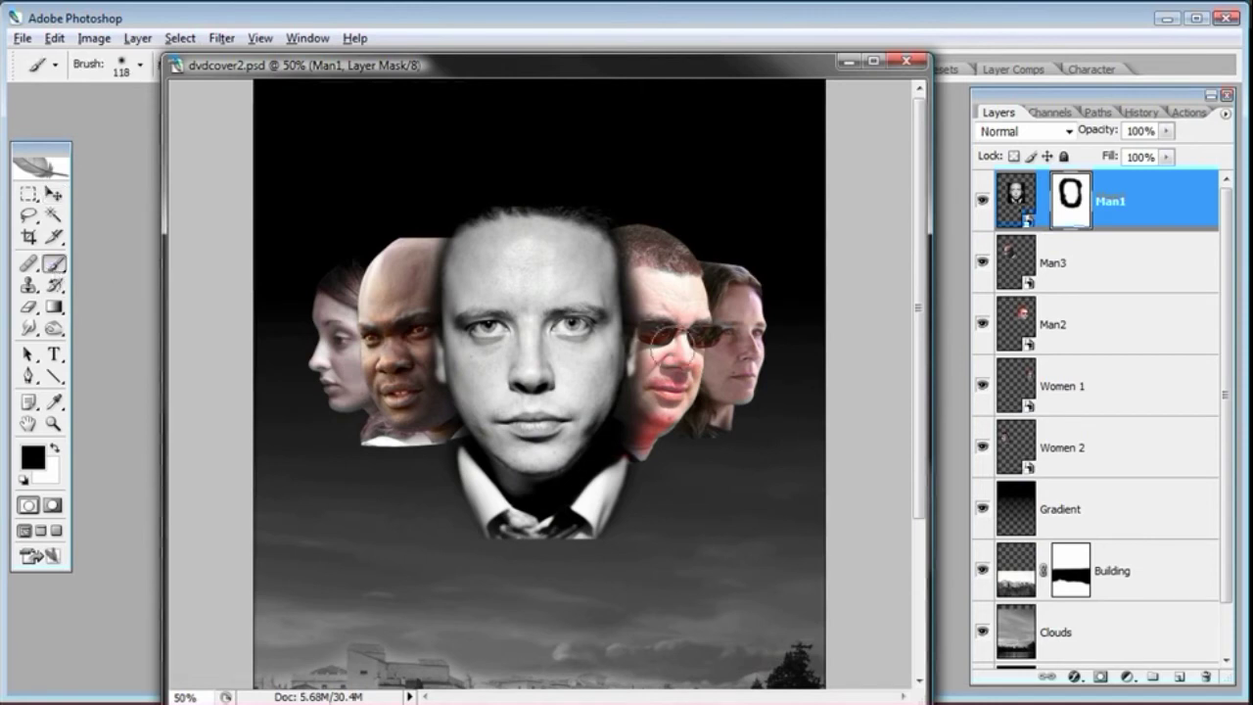
{"action": "right_click", "coordinate": [658, 519]}
{"action": "left_click_drag", "start_coordinate": [759, 566], "coordinate": [821, 566]}
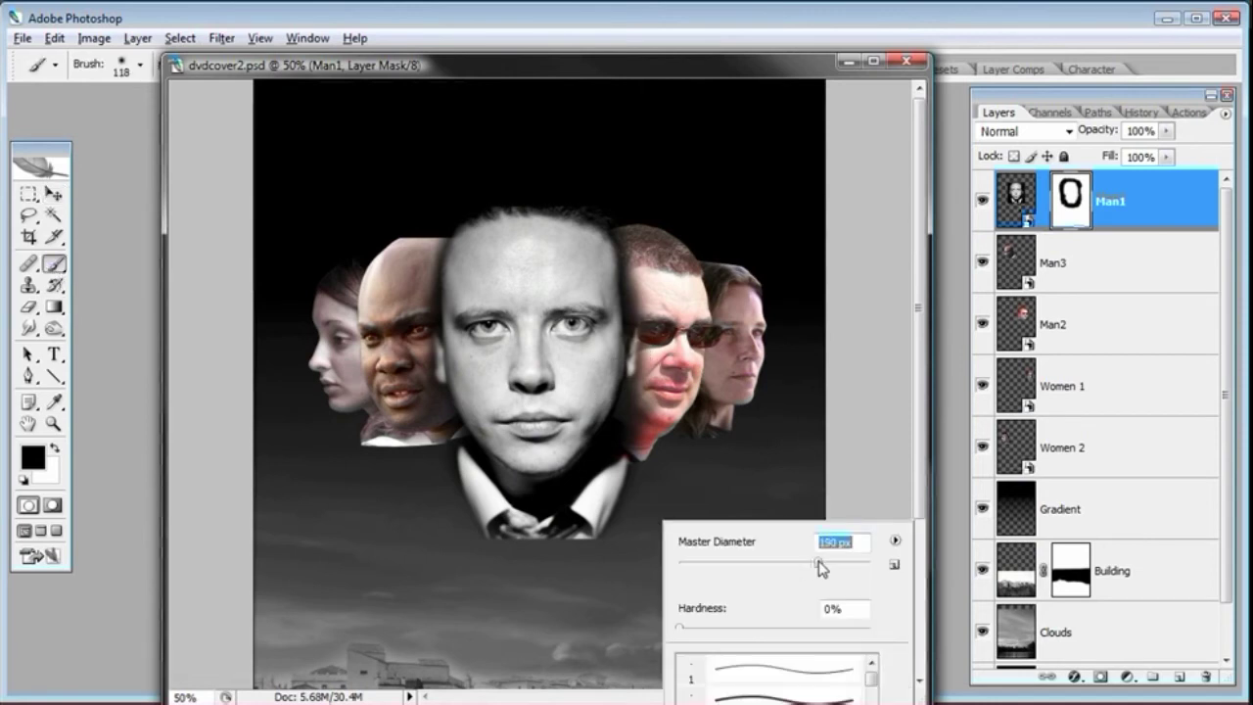
{"action": "left_click", "coordinate": [775, 64]}
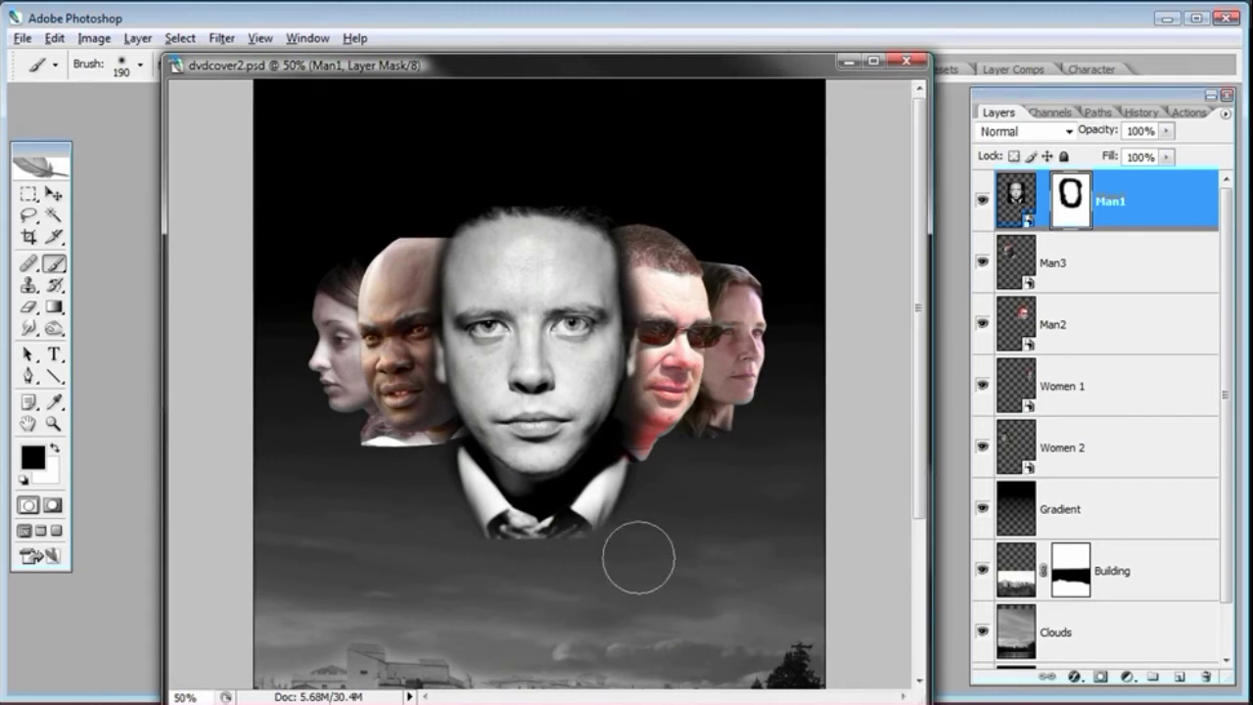
{"action": "mouse_move", "coordinate": [588, 574]}
{"action": "left_mouse_down"}
{"action": "mouse_move", "coordinate": [479, 574]}
{"action": "mouse_move", "coordinate": [509, 599]}
{"action": "left_mouse_up"}
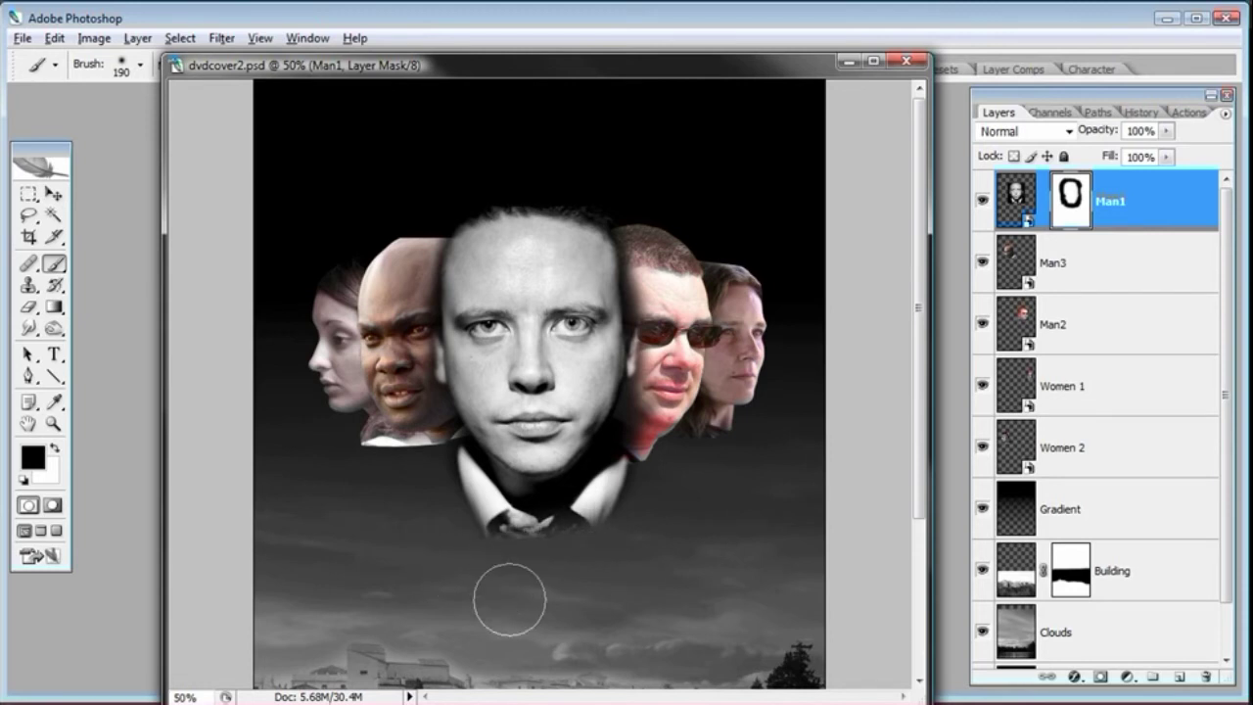
{"action": "mouse_move", "coordinate": [487, 585]}
{"action": "left_mouse_down"}
{"action": "mouse_move", "coordinate": [456, 551]}
{"action": "mouse_move", "coordinate": [543, 591]}
{"action": "left_mouse_up"}
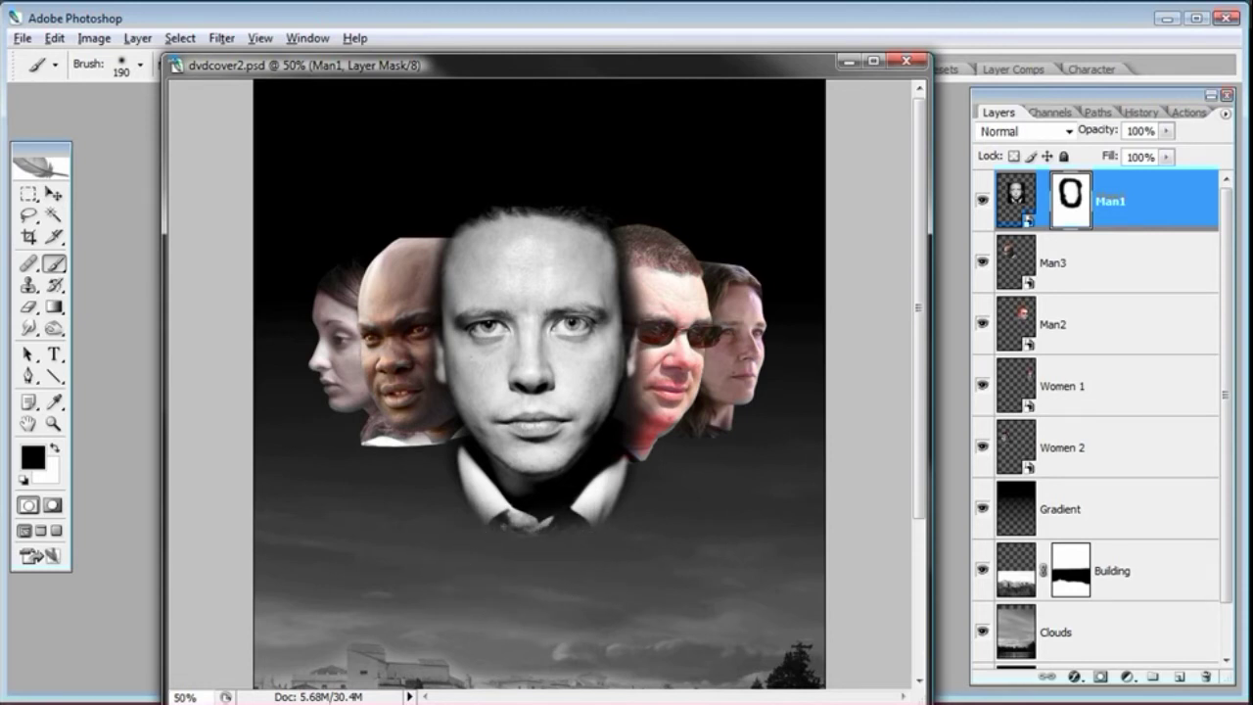
Step: Enlarge the brush to 353 px and fade more of Man1's edges into the sky
{"action": "right_click", "coordinate": [749, 537]}
{"action": "double_click", "coordinate": [916, 547]}
{"action": "type", "text": "353"}
{"action": "key", "text": "Return"}
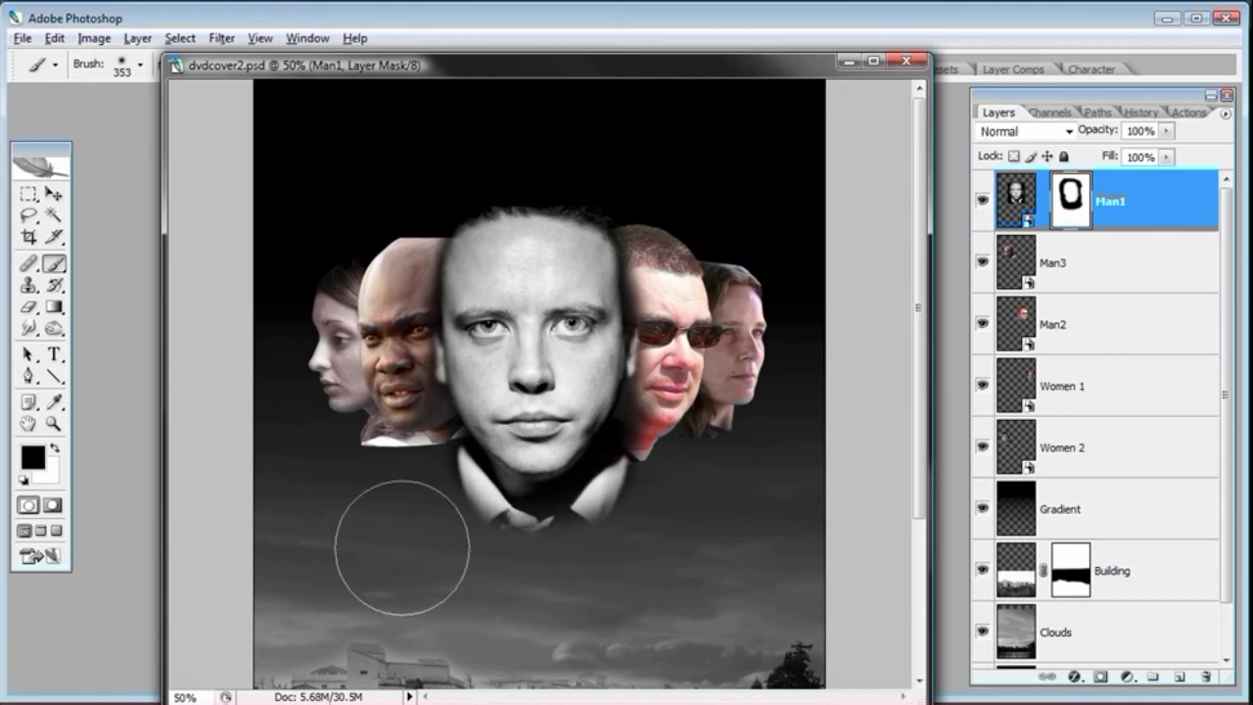
{"action": "left_click_drag", "start_coordinate": [598, 622], "coordinate": [816, 484]}
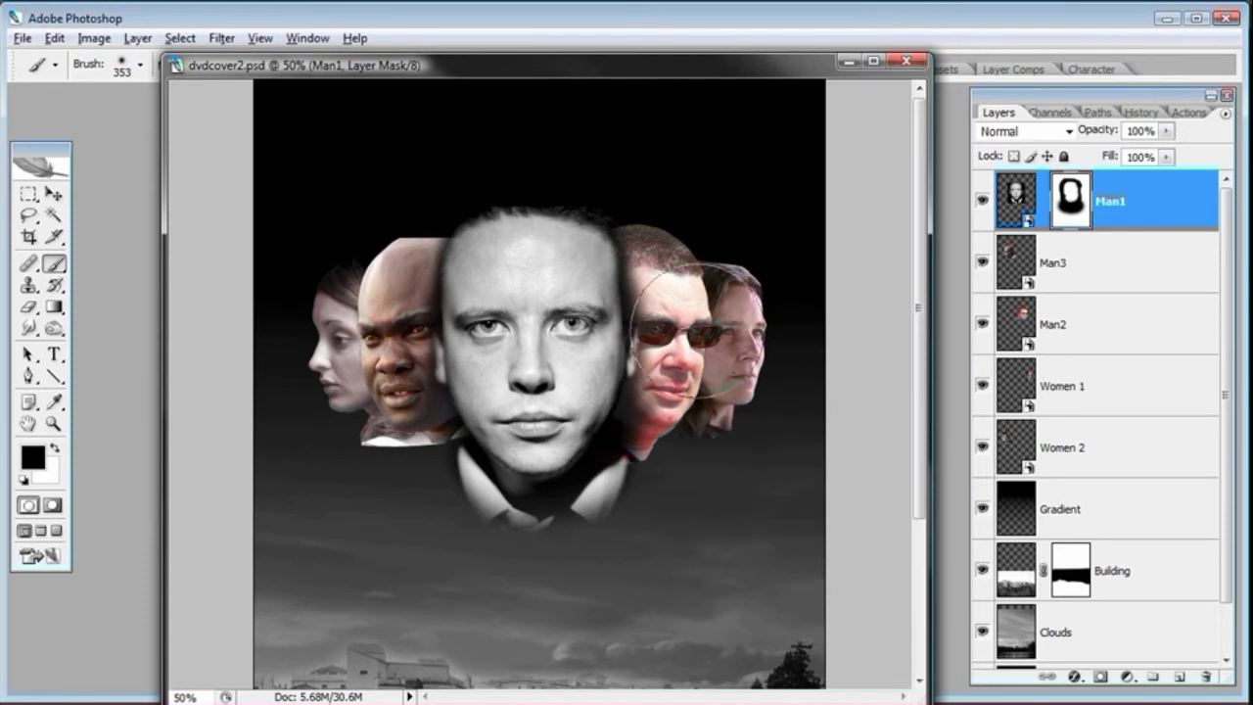
Step: Close the brush settings and select the Man2 layer
{"action": "right_click", "coordinate": [646, 350]}
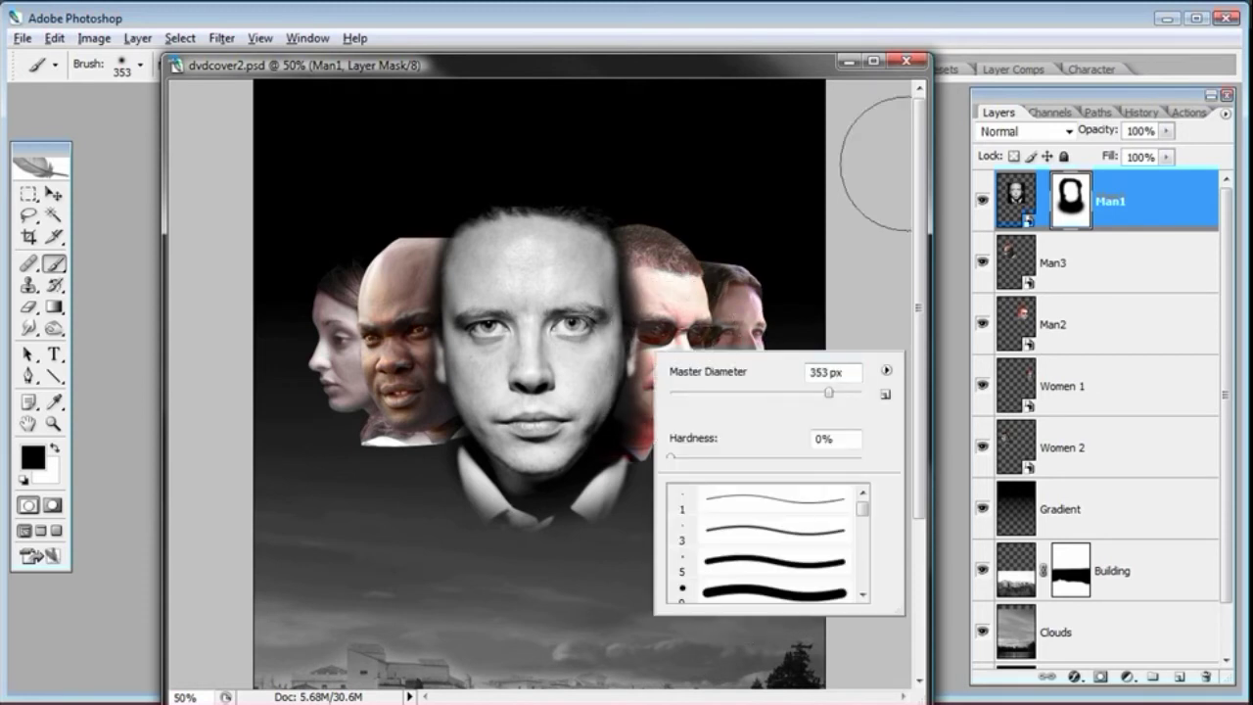
{"action": "left_click", "coordinate": [1129, 227]}
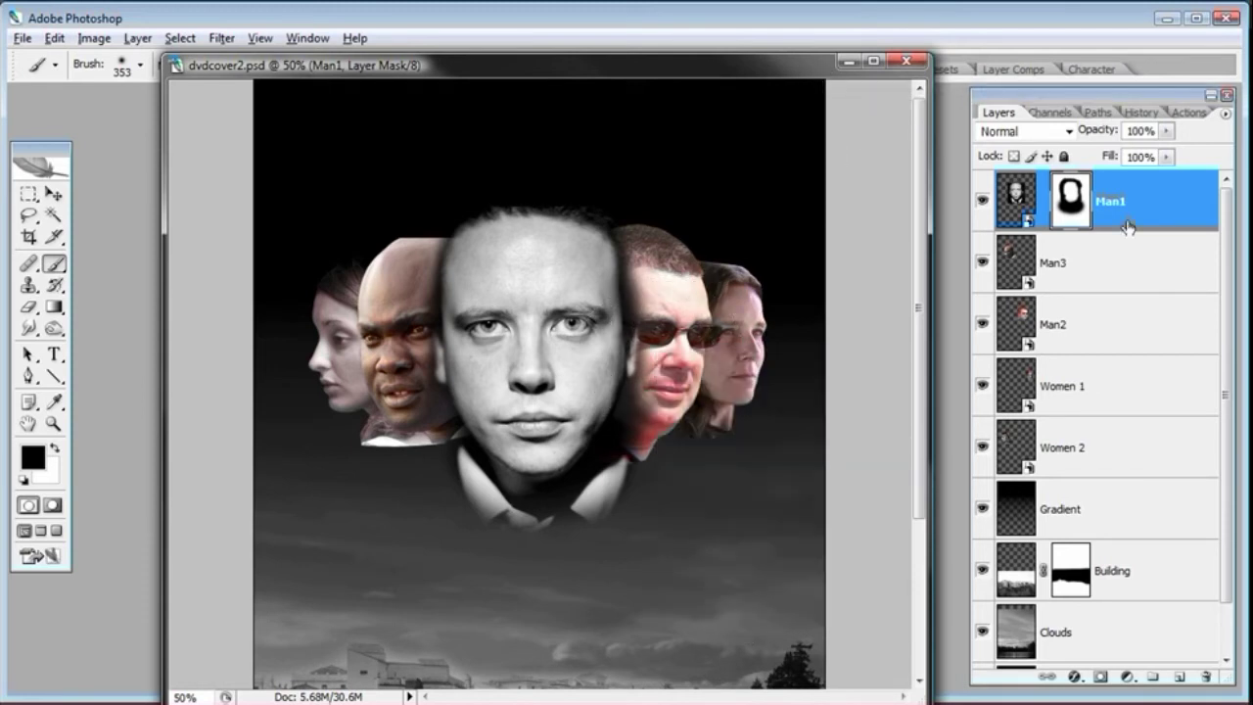
{"action": "left_click", "coordinate": [1029, 328]}
{"action": "left_click", "coordinate": [1225, 112]}
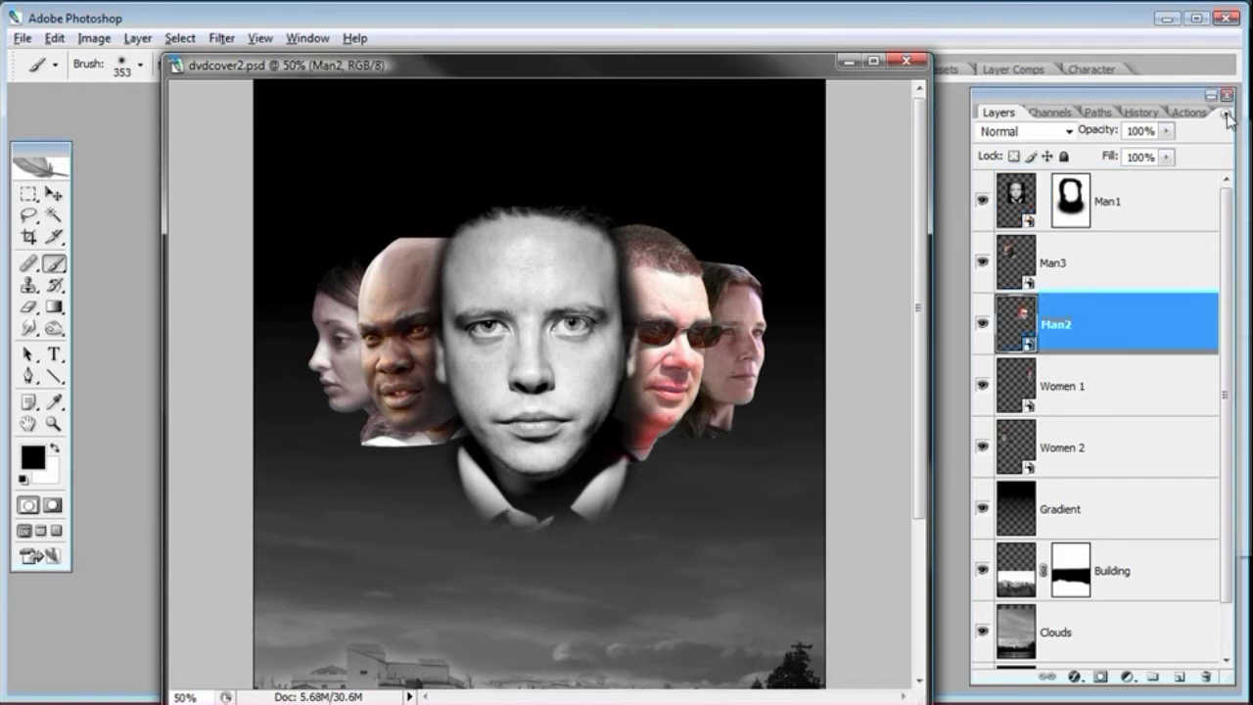
Step: Switch the Layers panel to medium thumbnails cropped to layer bounds
{"action": "left_click", "coordinate": [1241, 538]}
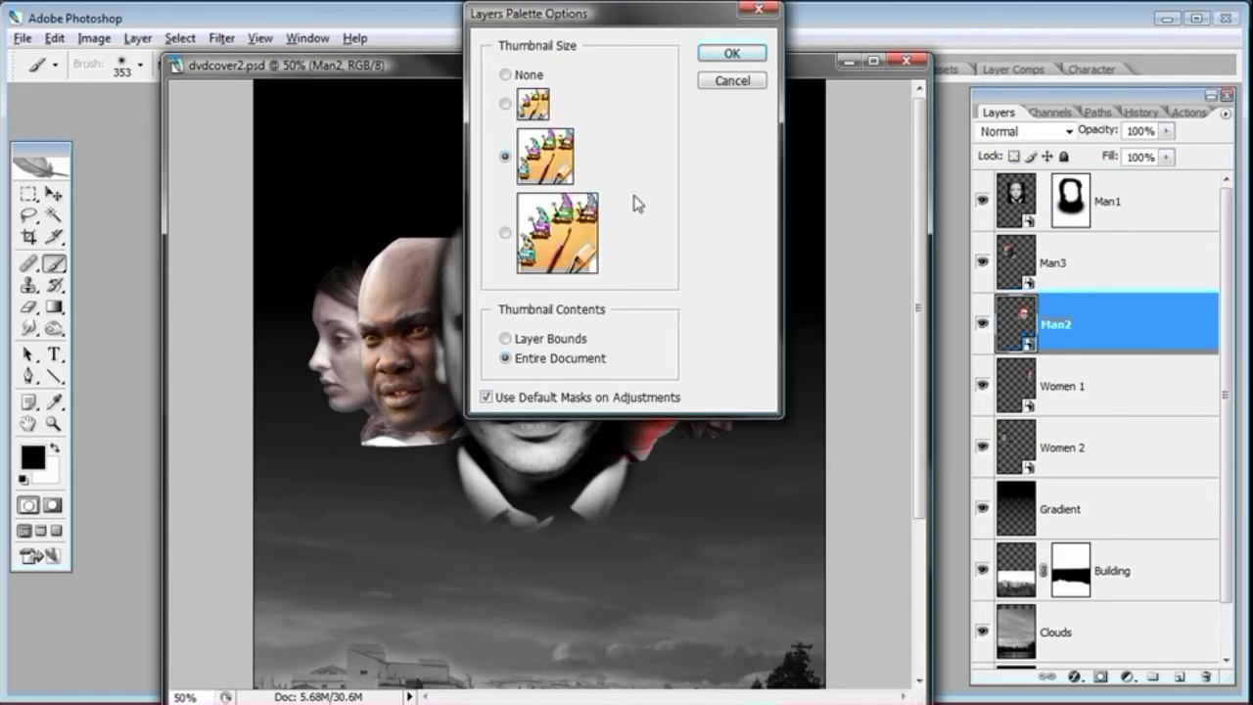
{"action": "left_click", "coordinate": [741, 85]}
{"action": "left_click_drag", "start_coordinate": [1151, 95], "coordinate": [760, 93]}
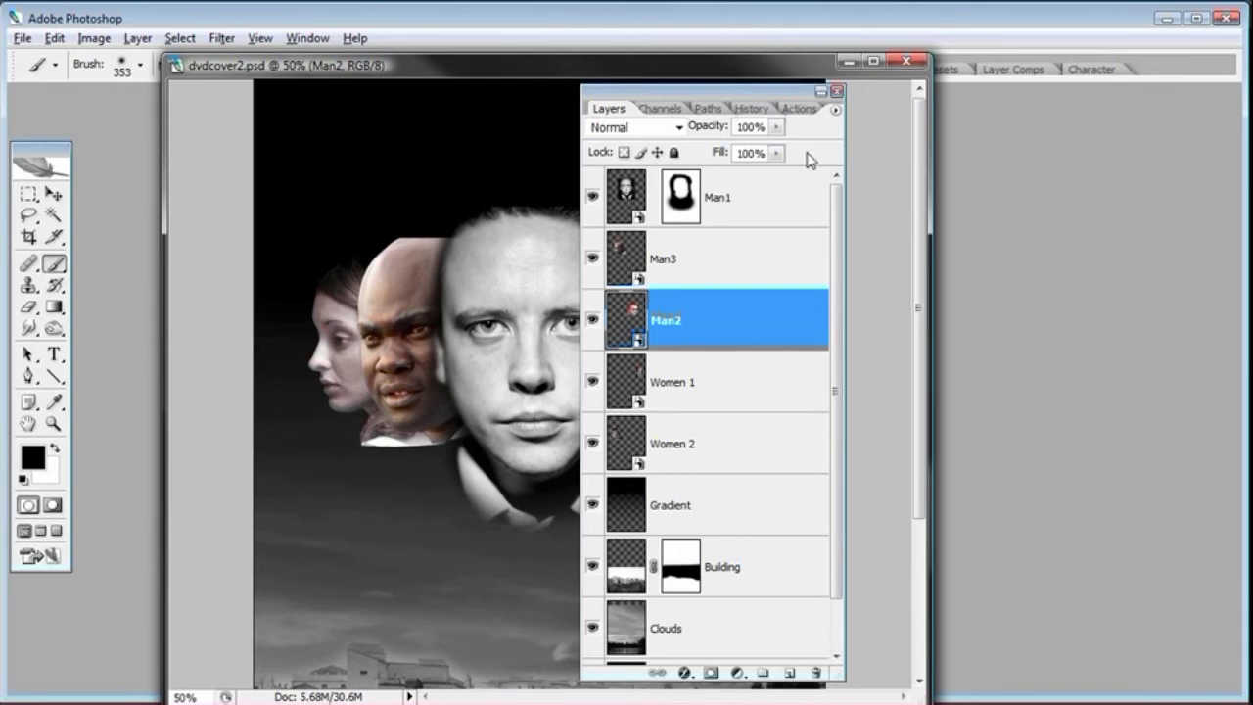
{"action": "left_click", "coordinate": [835, 110]}
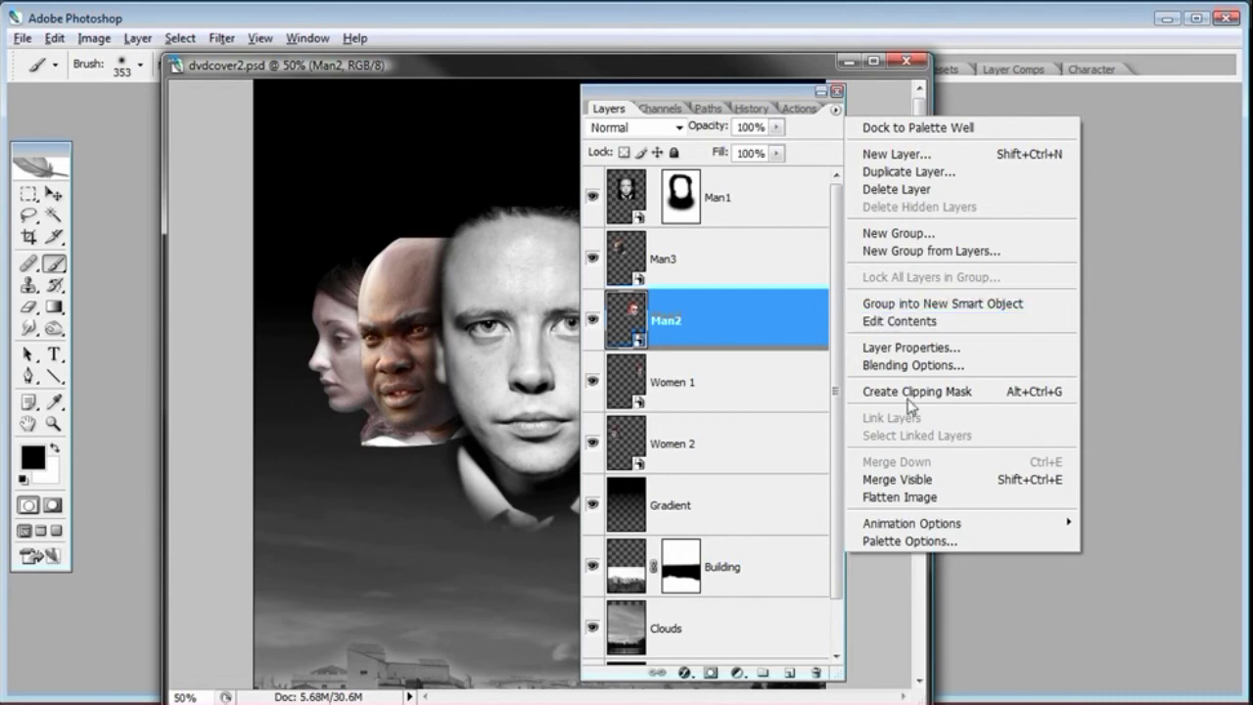
{"action": "left_click", "coordinate": [909, 541]}
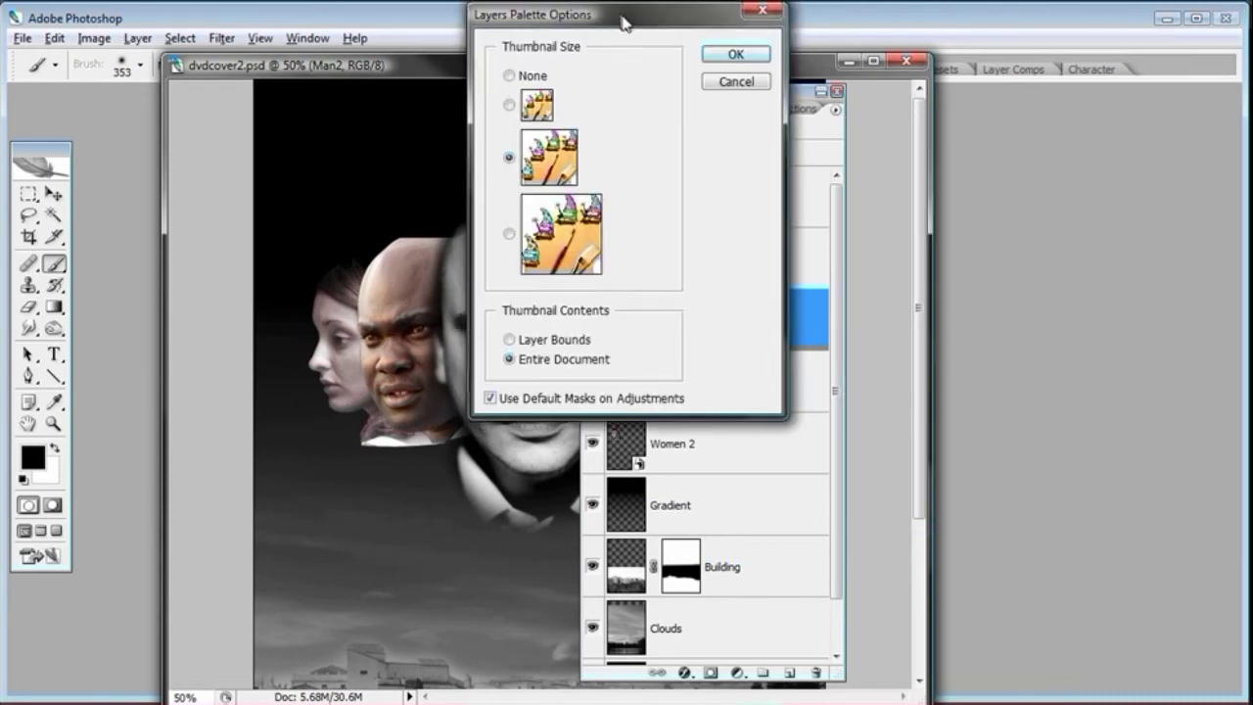
{"action": "left_click_drag", "start_coordinate": [627, 29], "coordinate": [668, 256]}
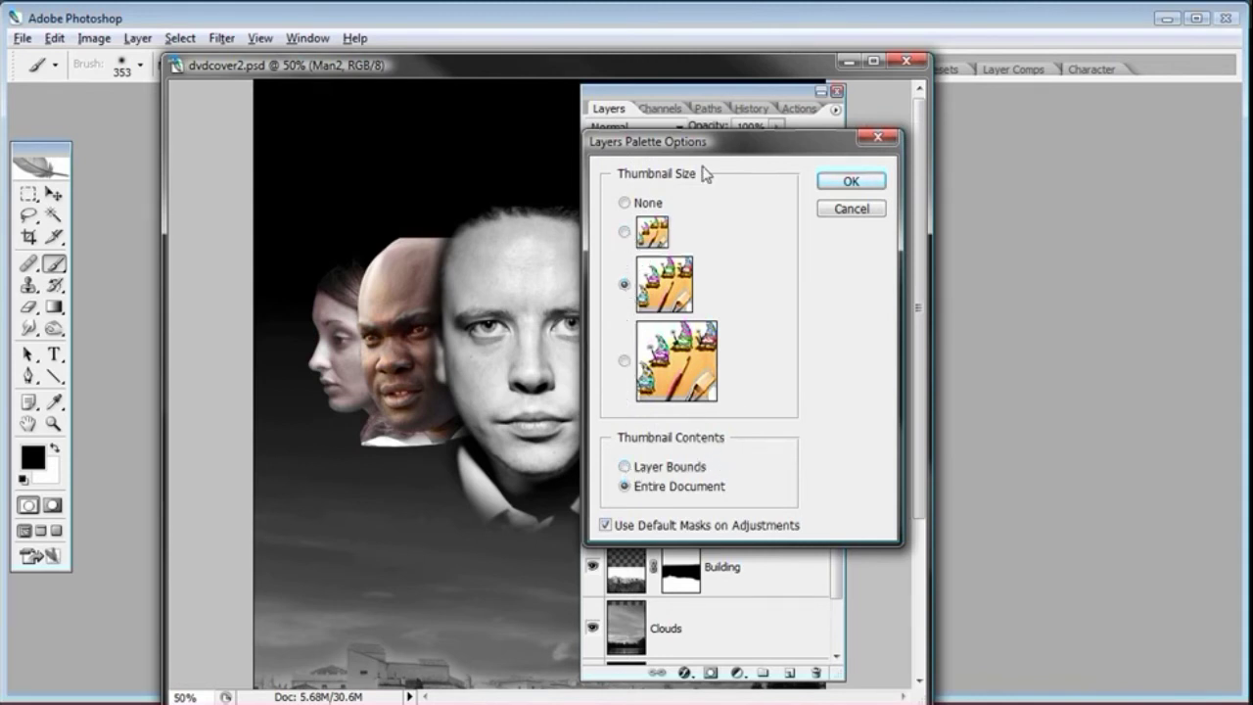
{"action": "left_click_drag", "start_coordinate": [694, 147], "coordinate": [706, 149]}
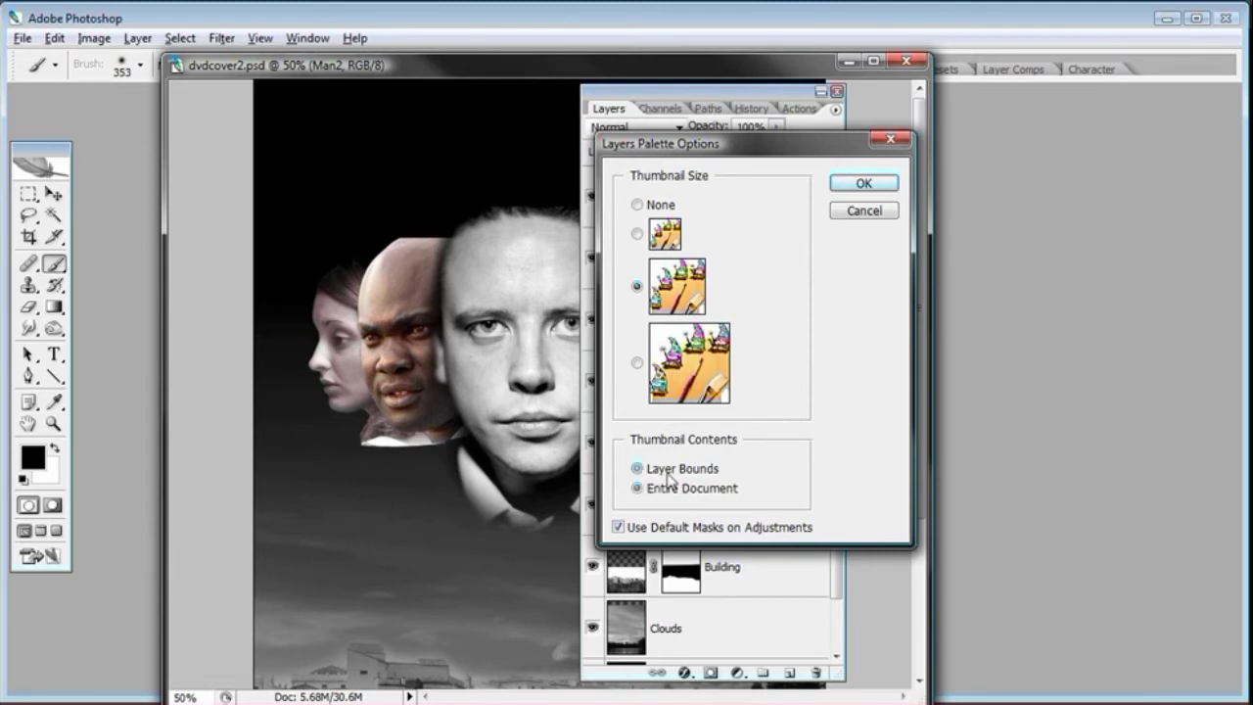
{"action": "left_click_drag", "start_coordinate": [674, 147], "coordinate": [1002, 139]}
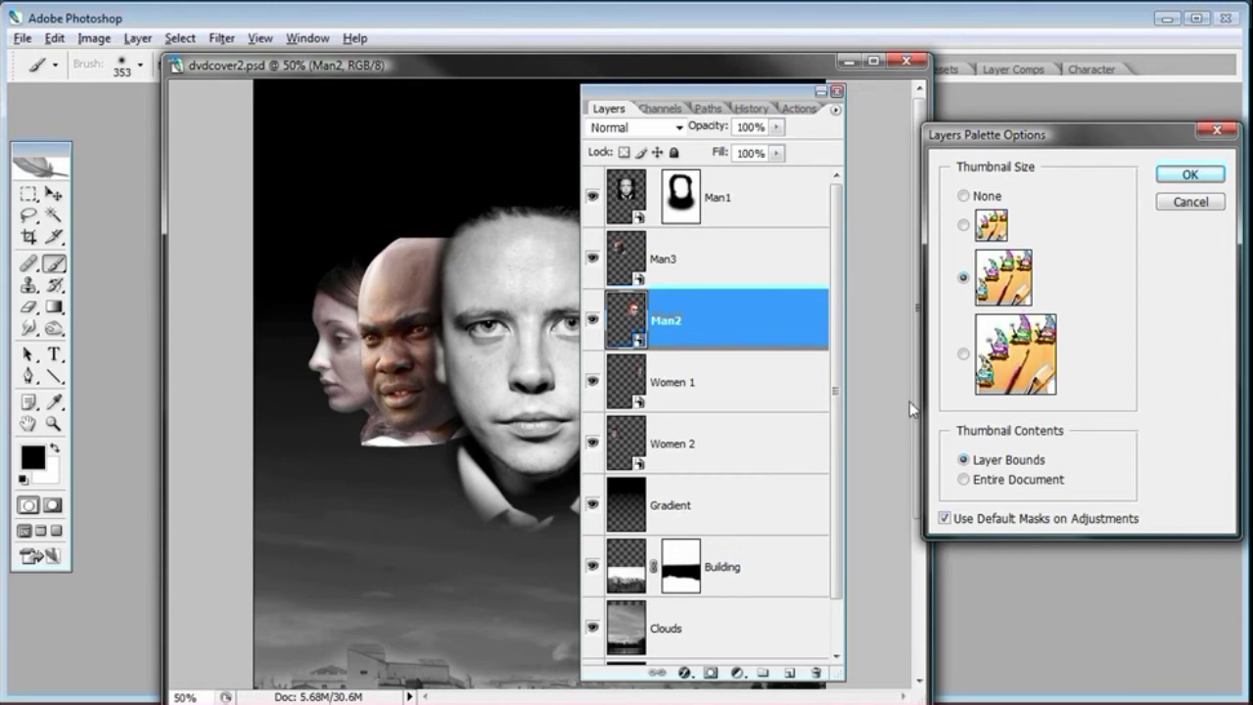
{"action": "left_click", "coordinate": [1168, 181]}
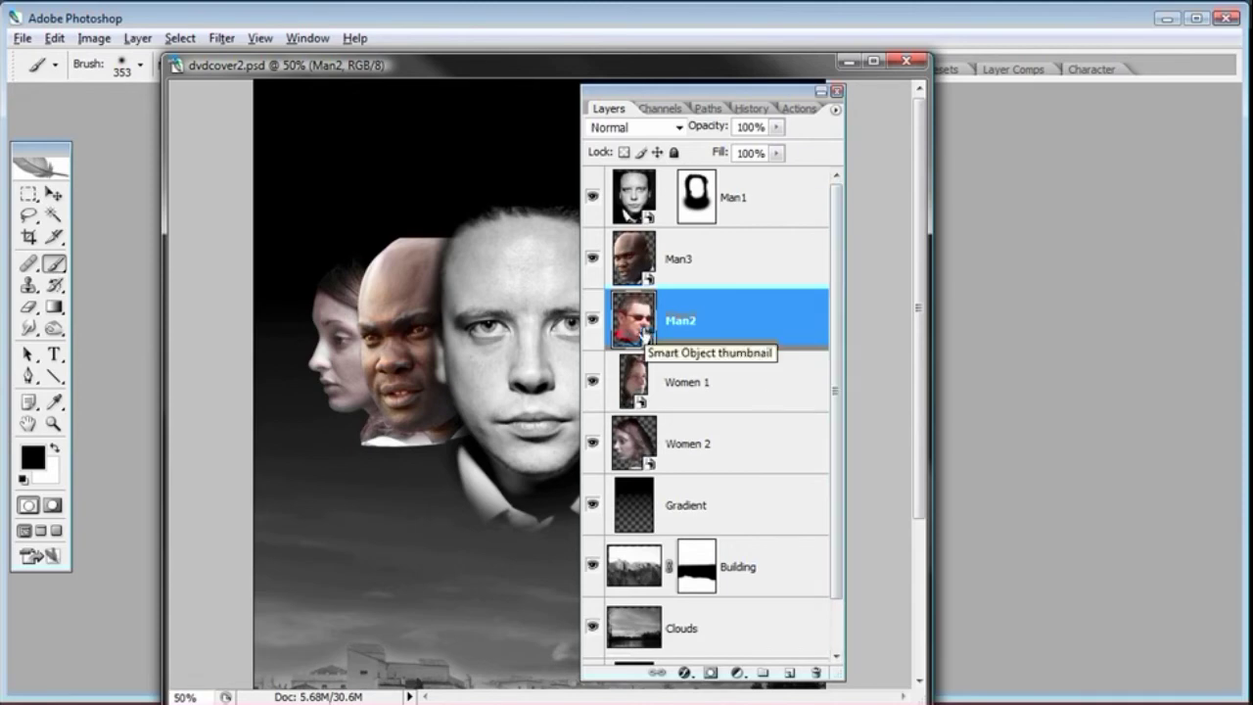
Step: Dock the Layers panel beside the canvas and add a white layer mask to Man2
{"action": "left_click_drag", "start_coordinate": [661, 101], "coordinate": [1030, 97]}
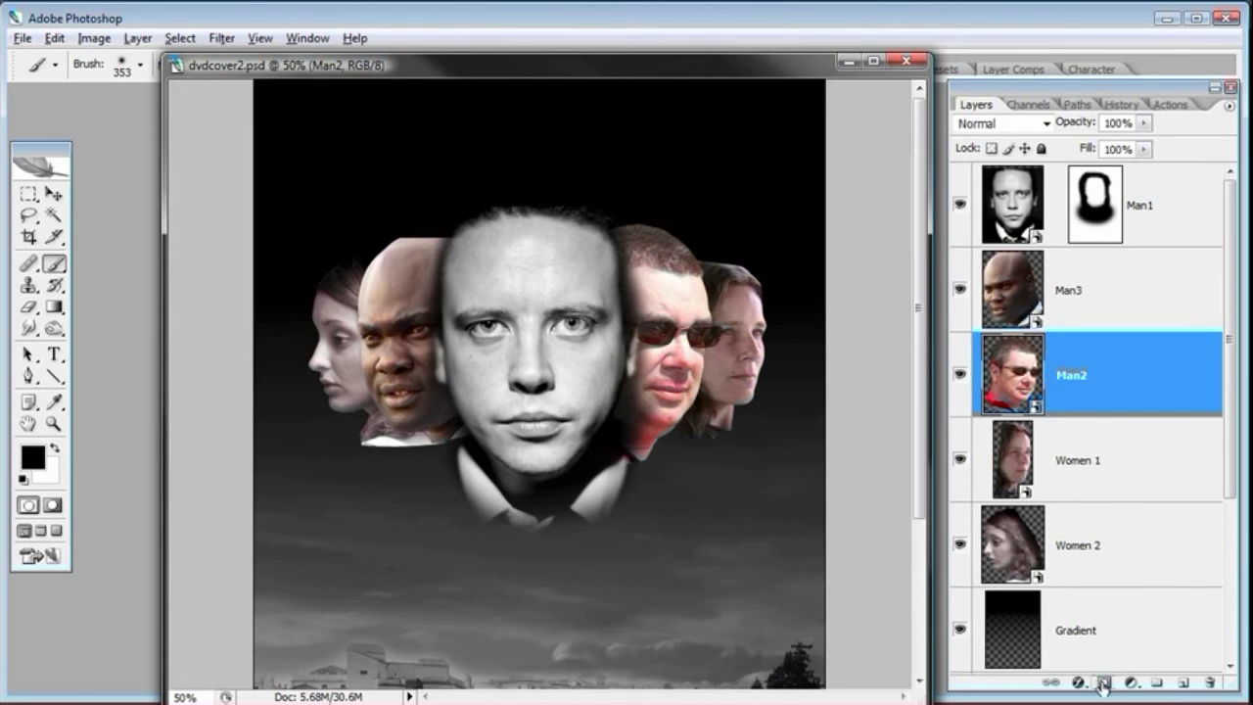
{"action": "left_click_drag", "start_coordinate": [1236, 690], "coordinate": [1231, 668]}
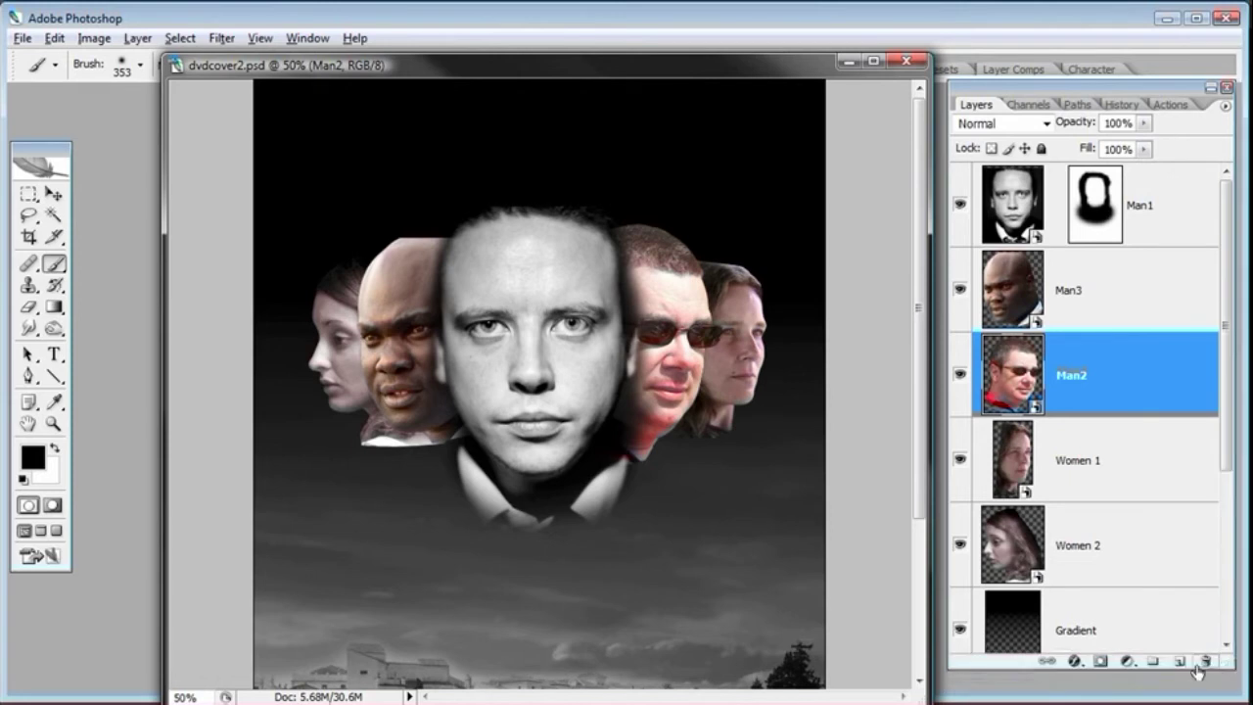
{"action": "left_click", "coordinate": [1099, 663]}
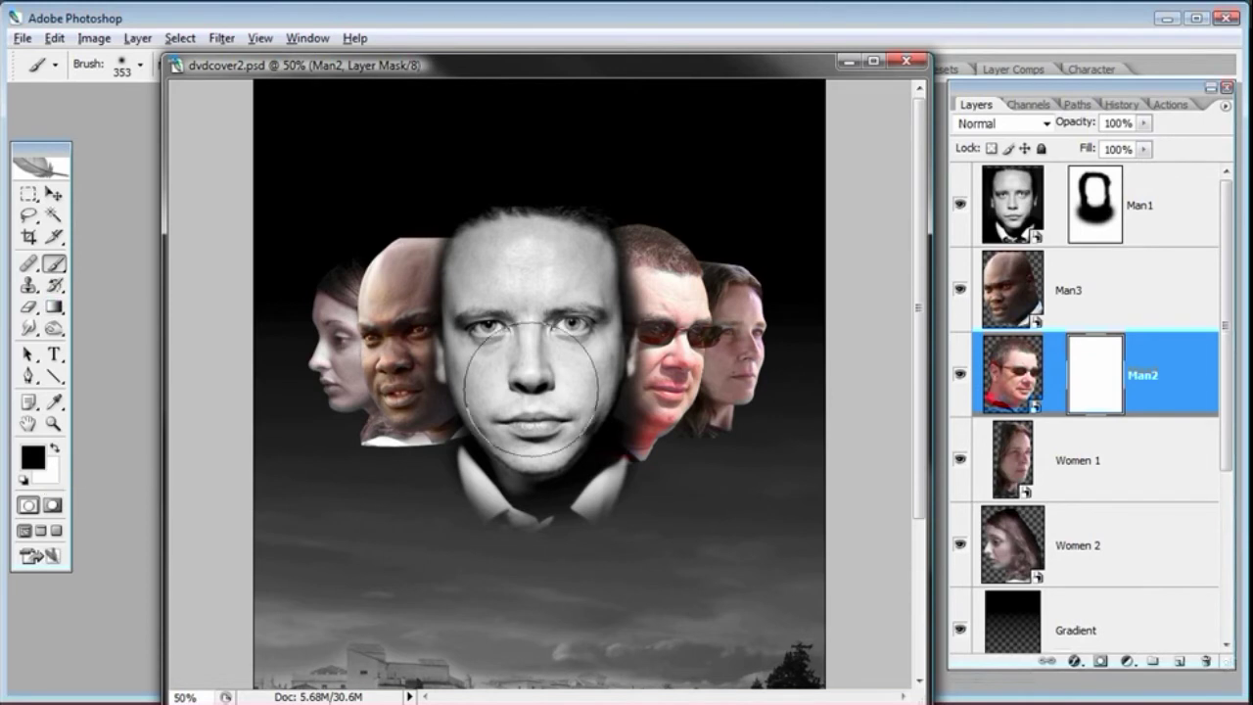
Step: With a 102 px brush, paint black on Man2's mask along his lower edge
{"action": "right_click", "coordinate": [676, 490]}
{"action": "left_click", "coordinate": [780, 531]}
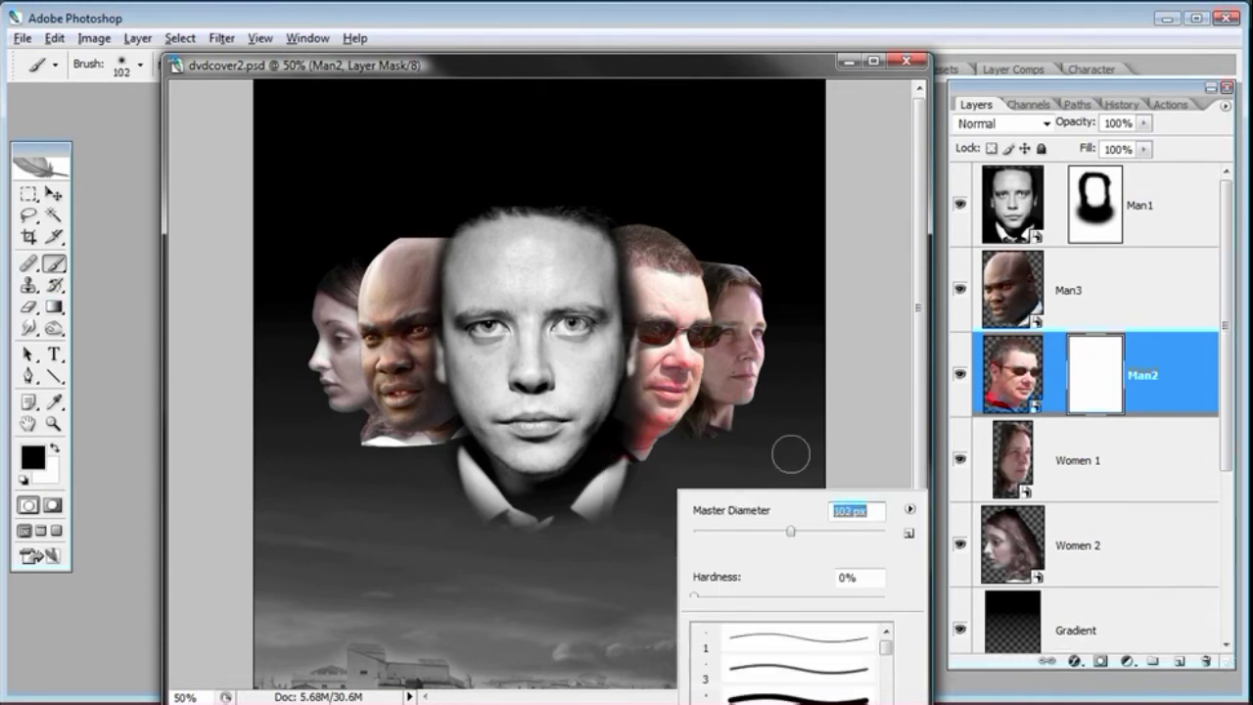
{"action": "type", "text": "102"}
{"action": "key", "text": "Return"}
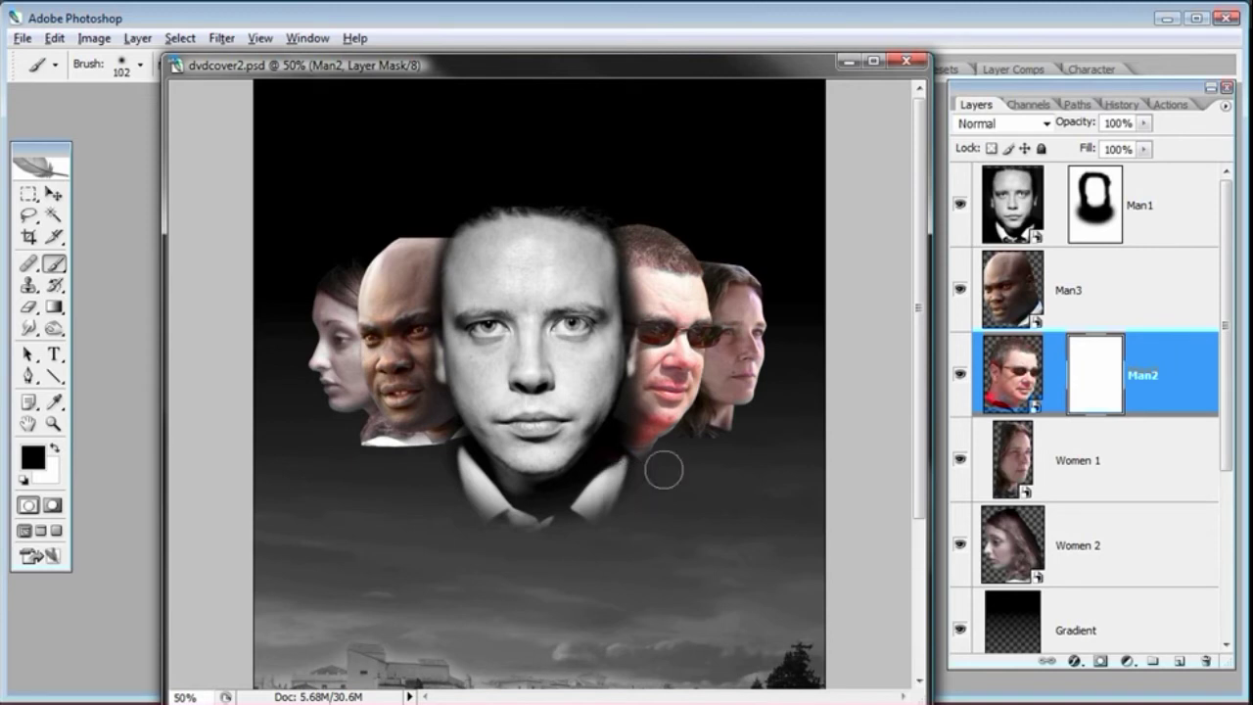
{"action": "left_click_drag", "start_coordinate": [679, 459], "coordinate": [685, 470]}
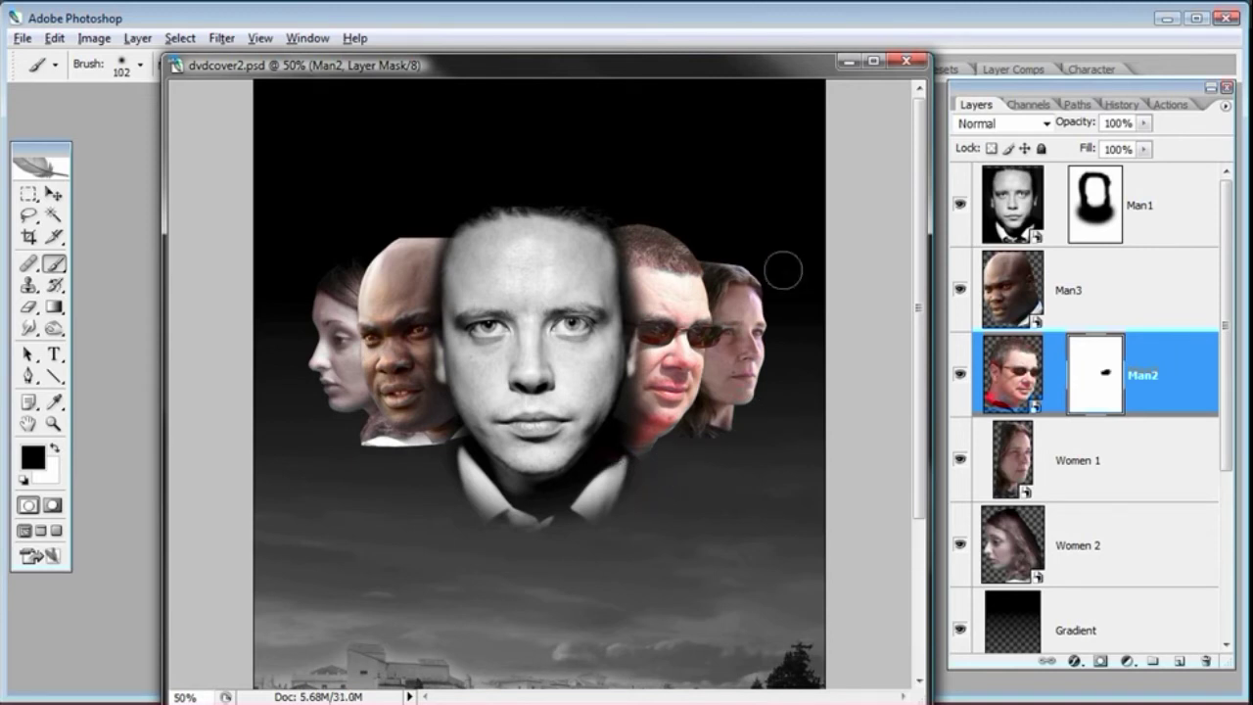
Step: With a 165 px brush, mask out the area above Man2's head
{"action": "right_click", "coordinate": [694, 159]}
{"action": "left_click_drag", "start_coordinate": [763, 199], "coordinate": [848, 199]}
{"action": "left_click", "coordinate": [776, 73]}
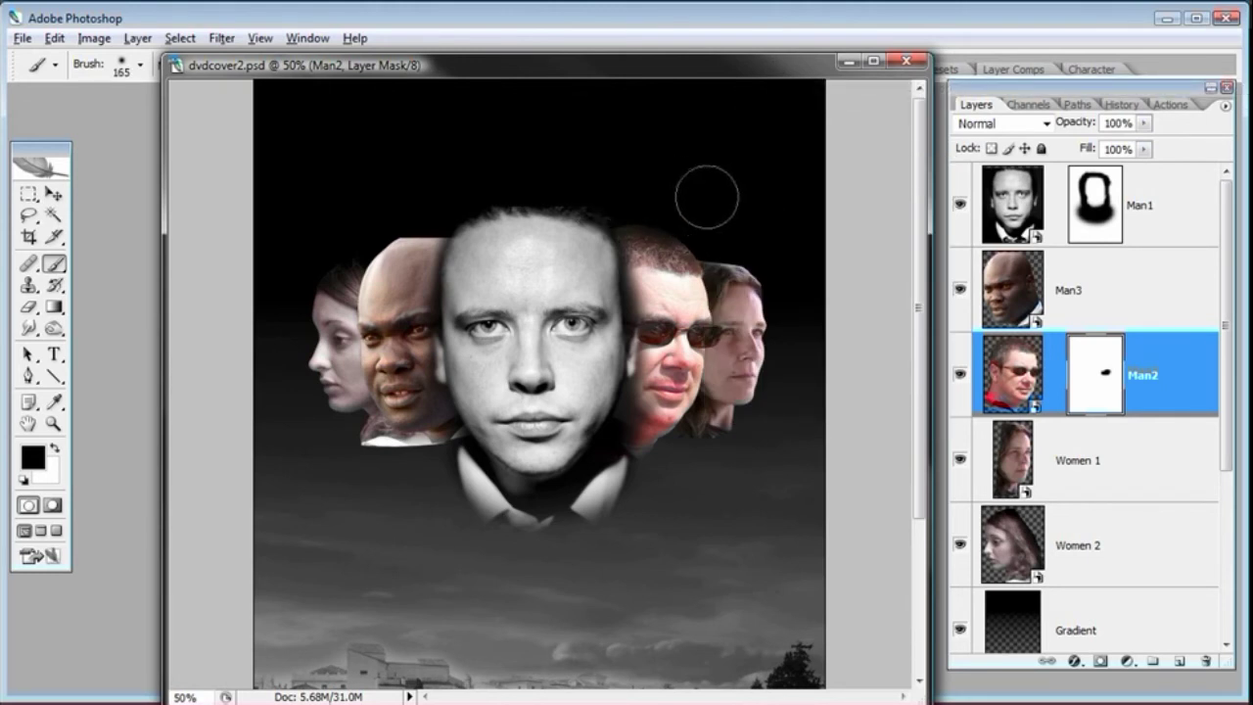
{"action": "left_click_drag", "start_coordinate": [685, 190], "coordinate": [711, 196]}
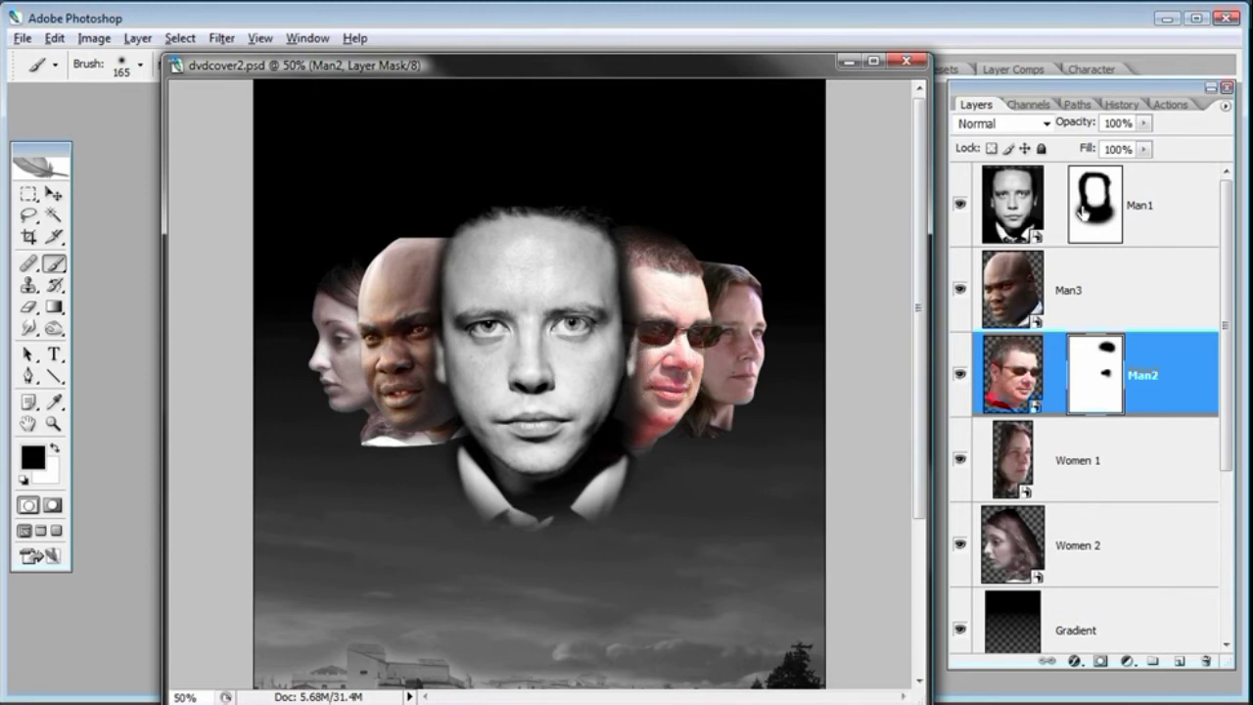
{"action": "left_click", "coordinate": [1099, 203]}
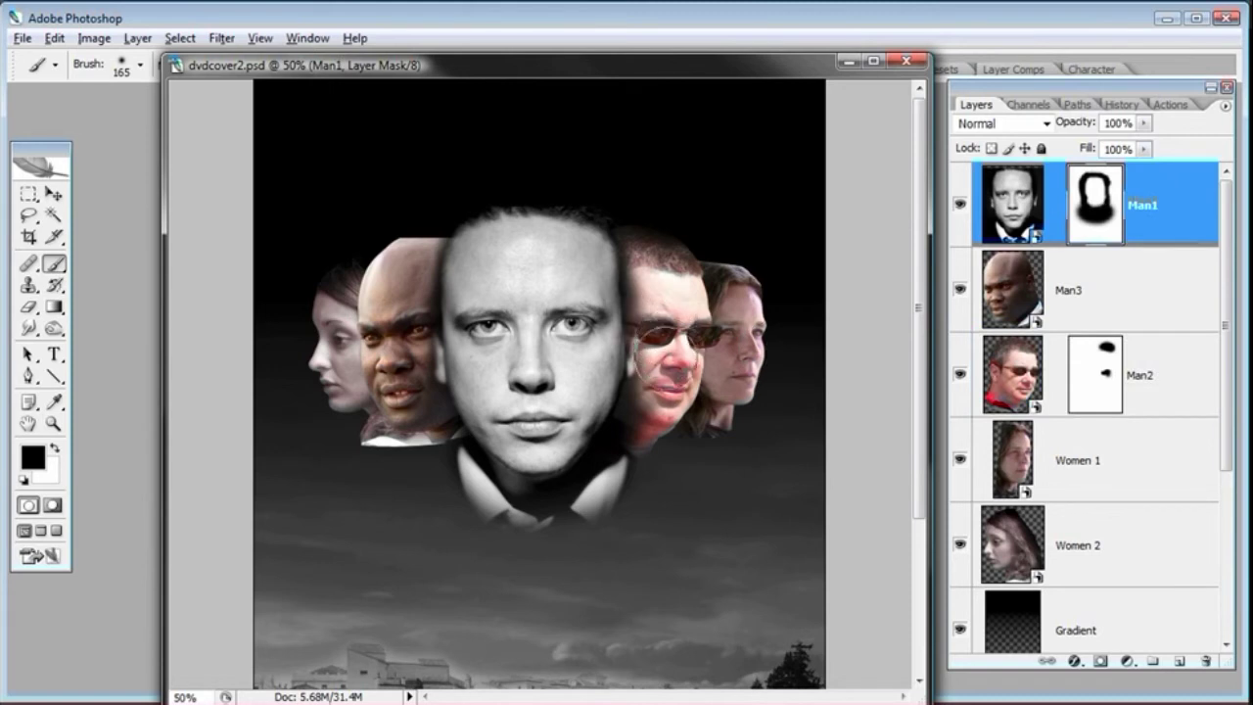
Step: With an 82 px brush, paint Man1's mask clear over Man2's sunglasses face and hair
{"action": "left_click", "coordinate": [701, 348], "text": "ctrl"}
{"action": "right_click", "coordinate": [734, 328]}
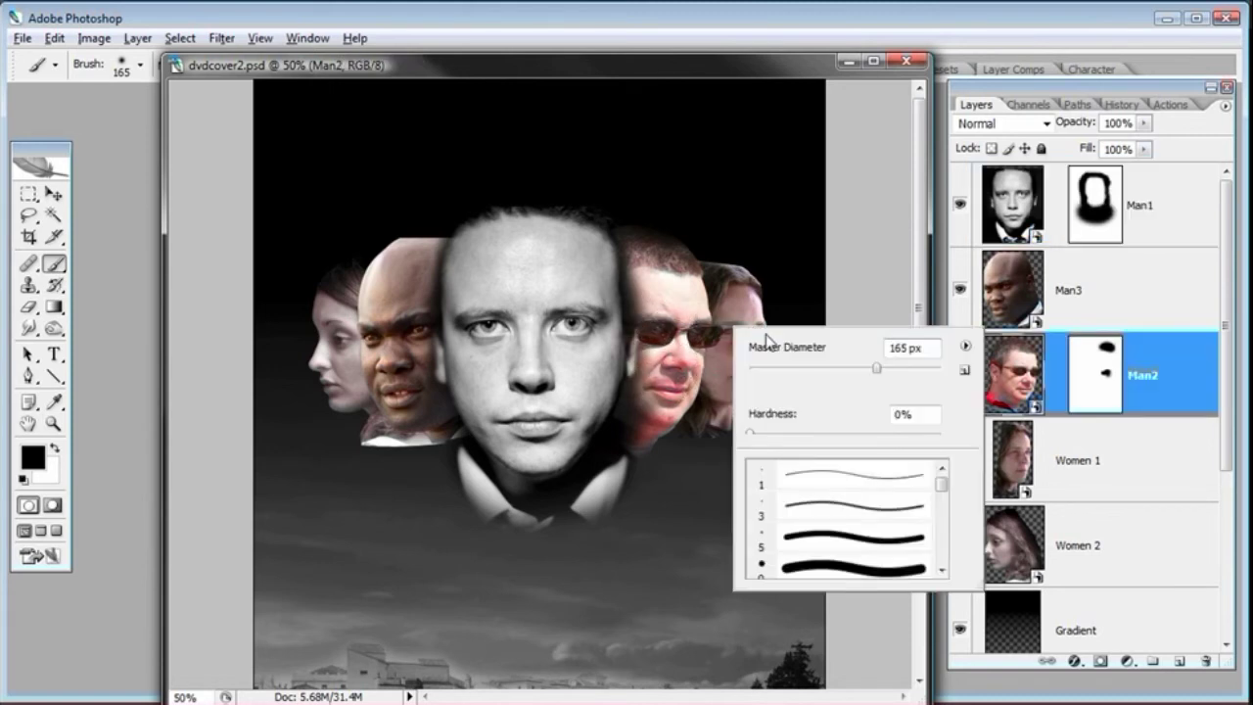
{"action": "left_click", "coordinate": [827, 370]}
{"action": "key", "text": "Return"}
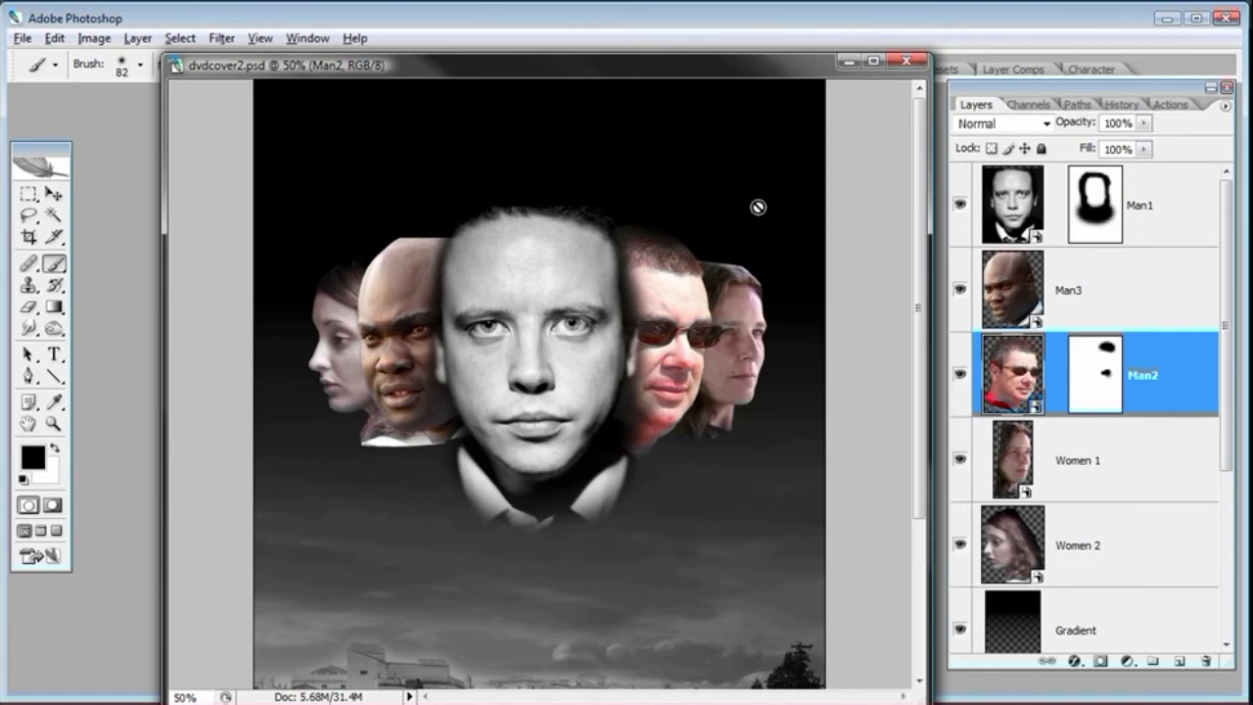
{"action": "left_click", "coordinate": [1088, 224]}
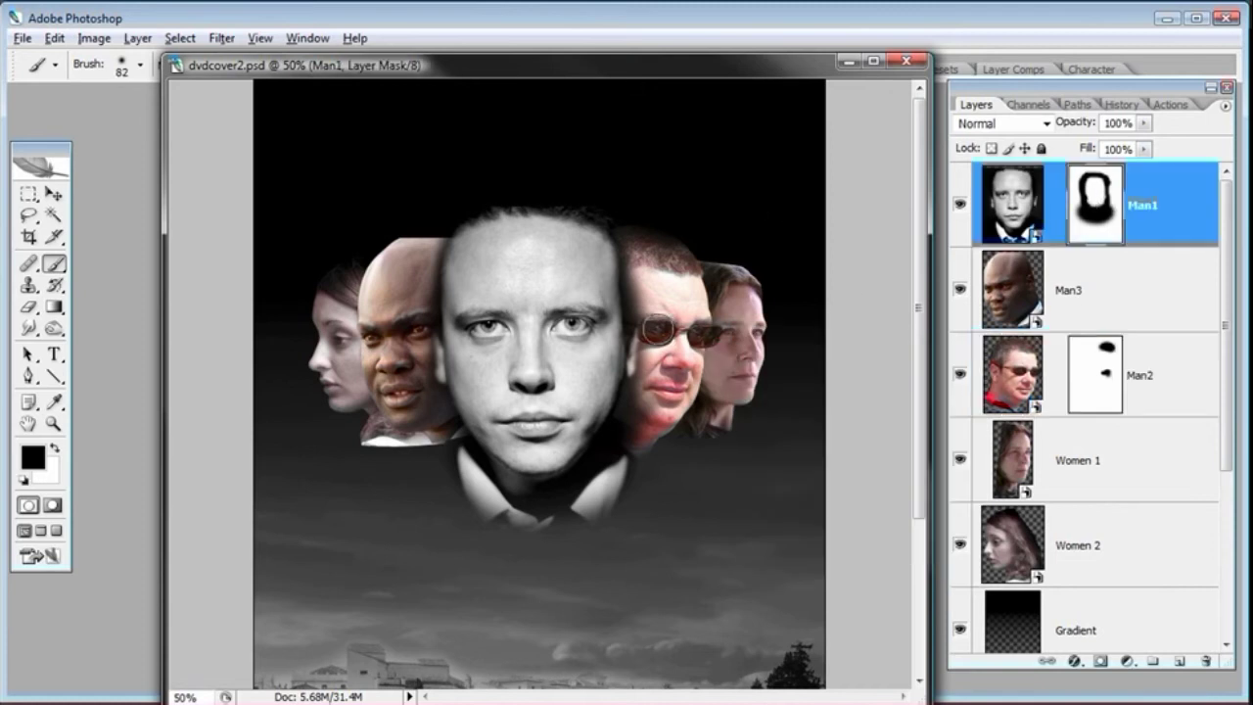
{"action": "mouse_move", "coordinate": [651, 362]}
{"action": "left_mouse_down"}
{"action": "mouse_move", "coordinate": [649, 325]}
{"action": "mouse_move", "coordinate": [645, 383]}
{"action": "mouse_move", "coordinate": [647, 308]}
{"action": "mouse_move", "coordinate": [650, 379]}
{"action": "left_mouse_up"}
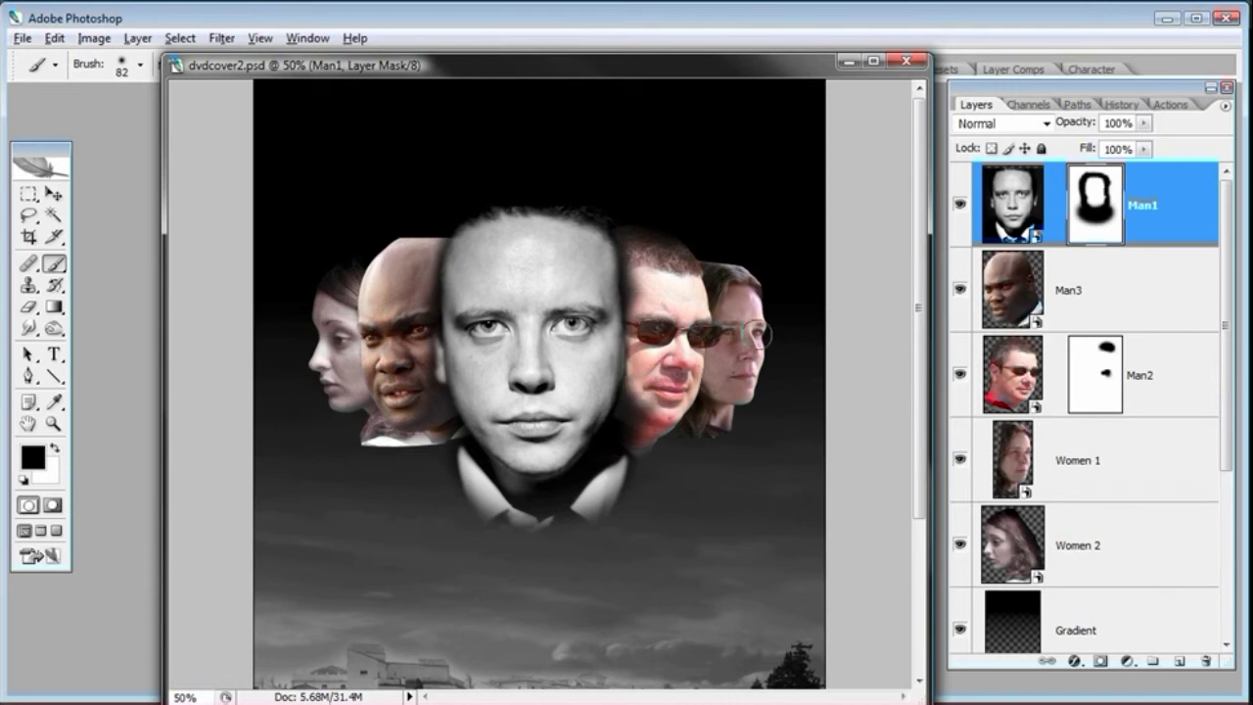
{"action": "mouse_move", "coordinate": [638, 265]}
{"action": "left_mouse_down"}
{"action": "mouse_move", "coordinate": [647, 300]}
{"action": "mouse_move", "coordinate": [647, 253]}
{"action": "left_mouse_up"}
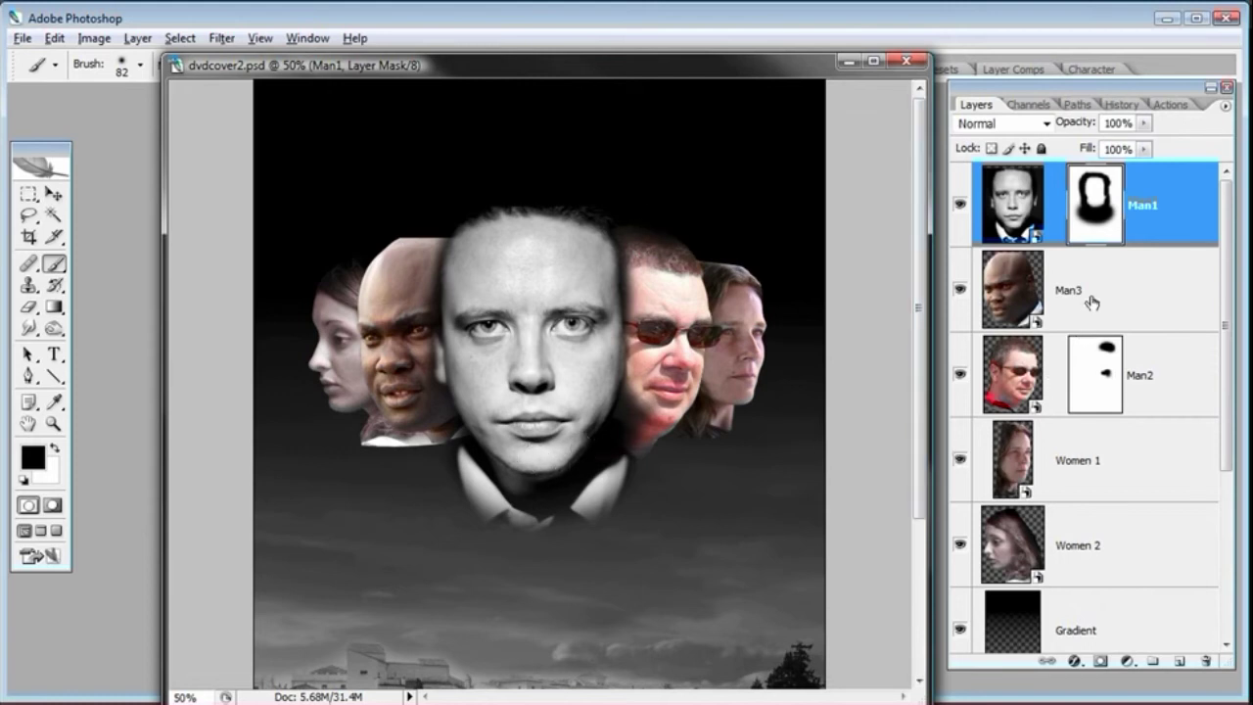
{"action": "left_click", "coordinate": [1014, 282]}
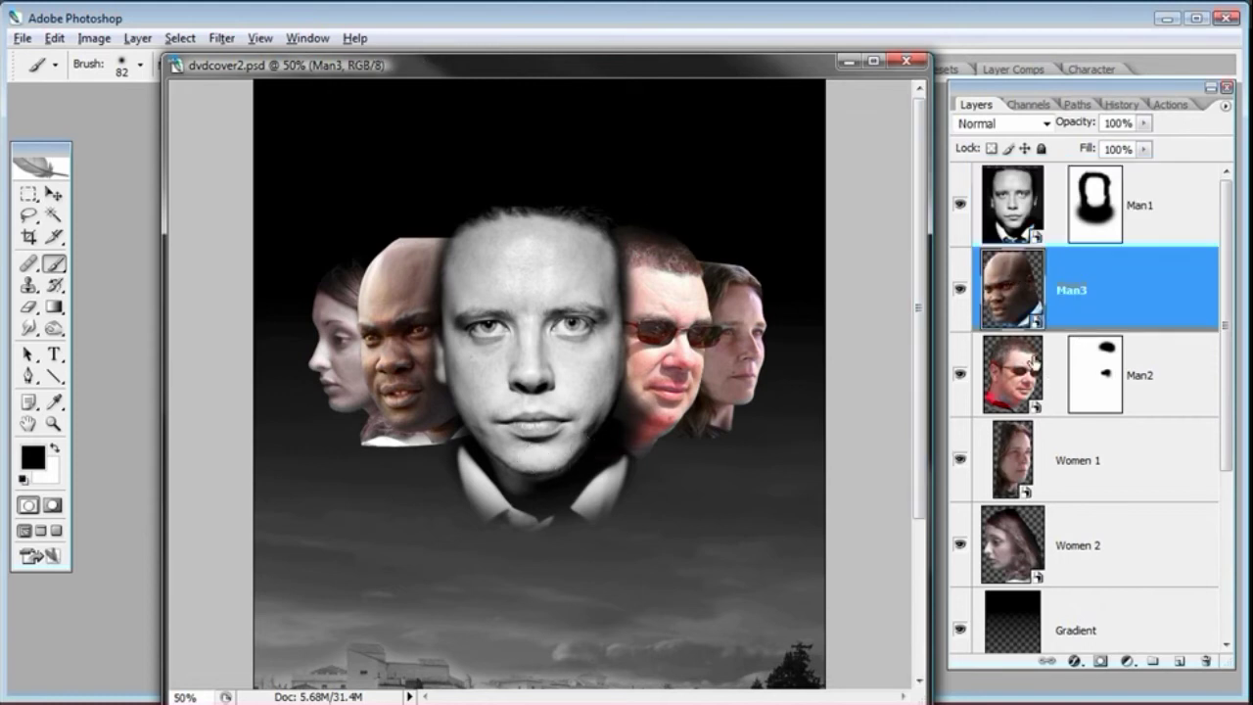
Step: Add a layer mask to Man3 and paint black above his head with a 114 px brush
{"action": "left_click", "coordinate": [1100, 661]}
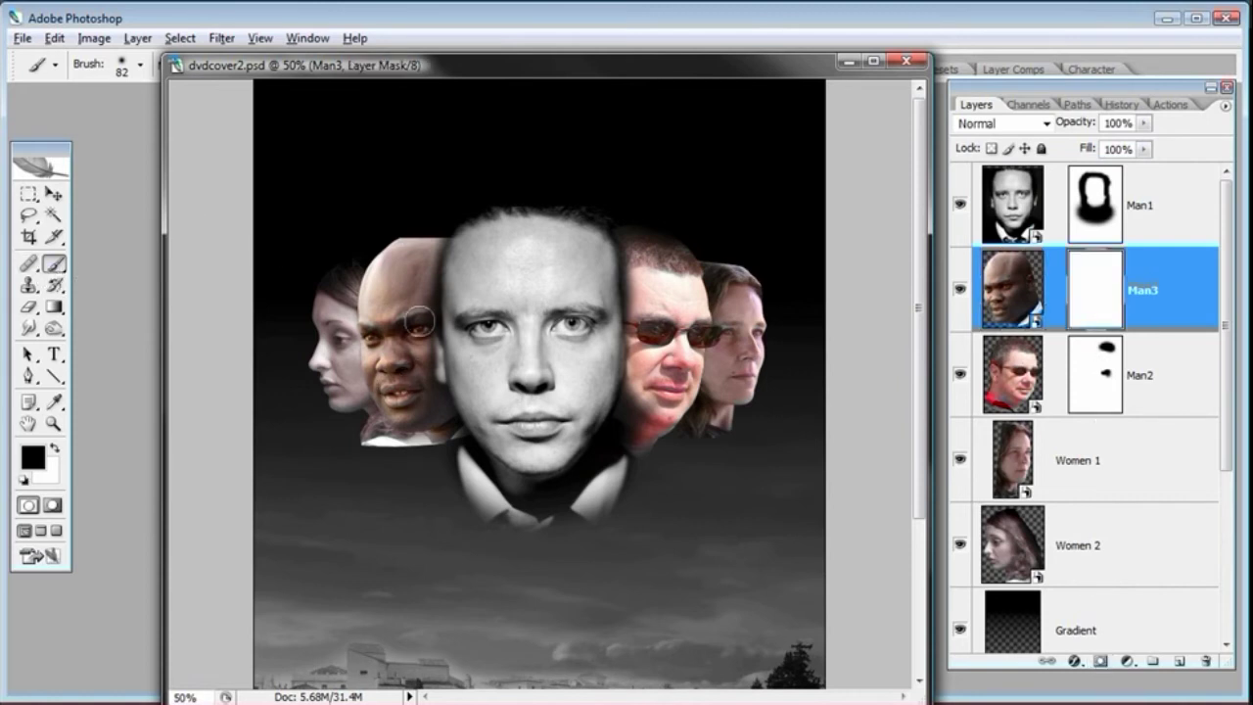
{"action": "right_click", "coordinate": [431, 472]}
{"action": "left_click_drag", "start_coordinate": [538, 527], "coordinate": [566, 519]}
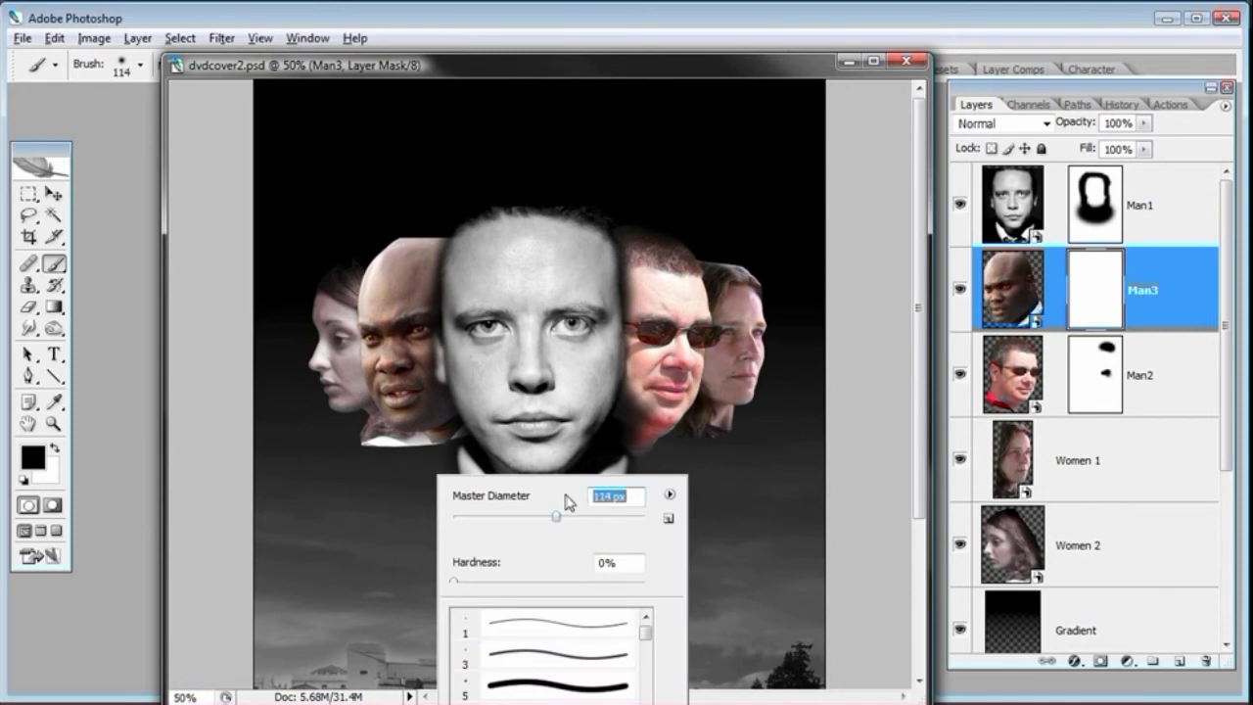
{"action": "left_click", "coordinate": [533, 63]}
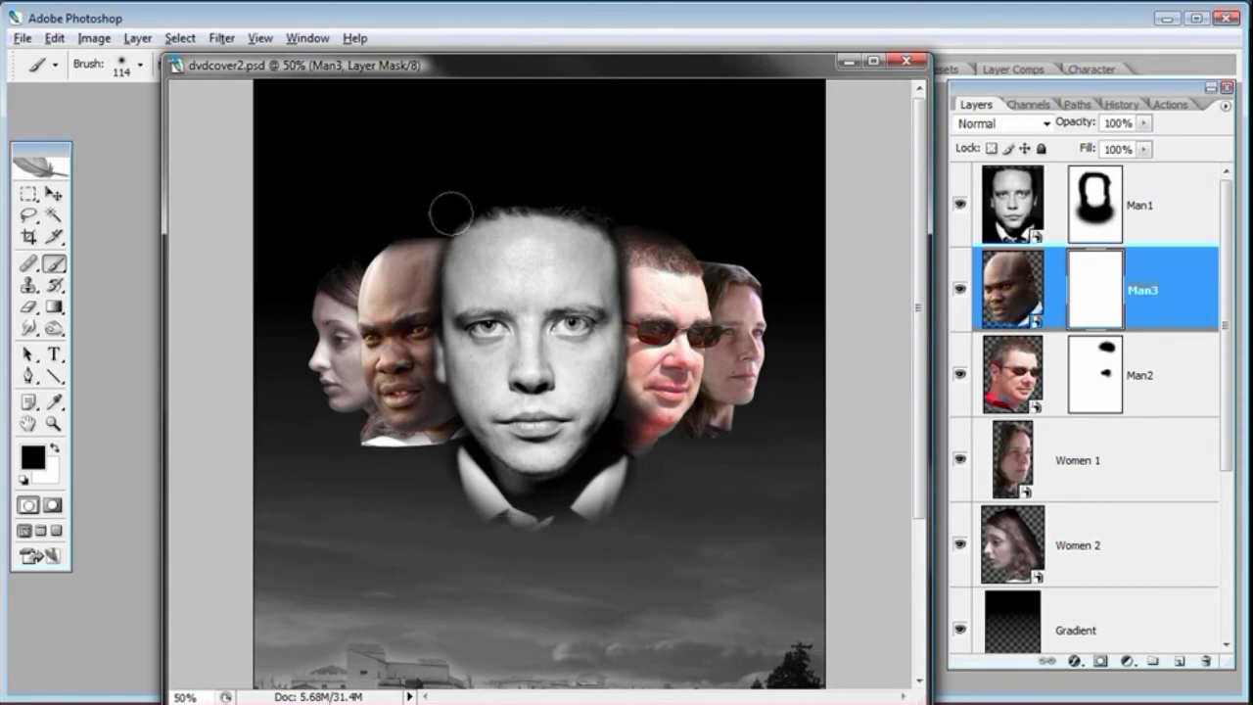
{"action": "left_click", "coordinate": [392, 215]}
{"action": "right_click", "coordinate": [453, 160]}
{"action": "left_click_drag", "start_coordinate": [579, 203], "coordinate": [607, 206]}
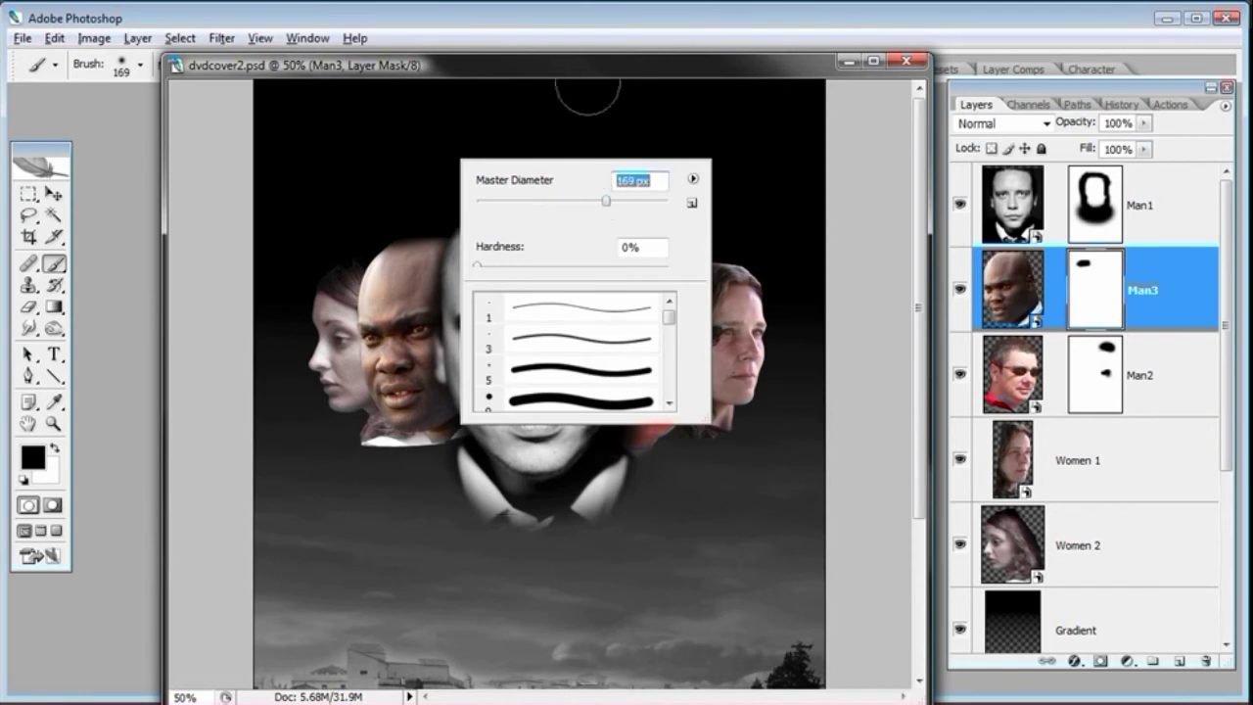
{"action": "left_click", "coordinate": [551, 82]}
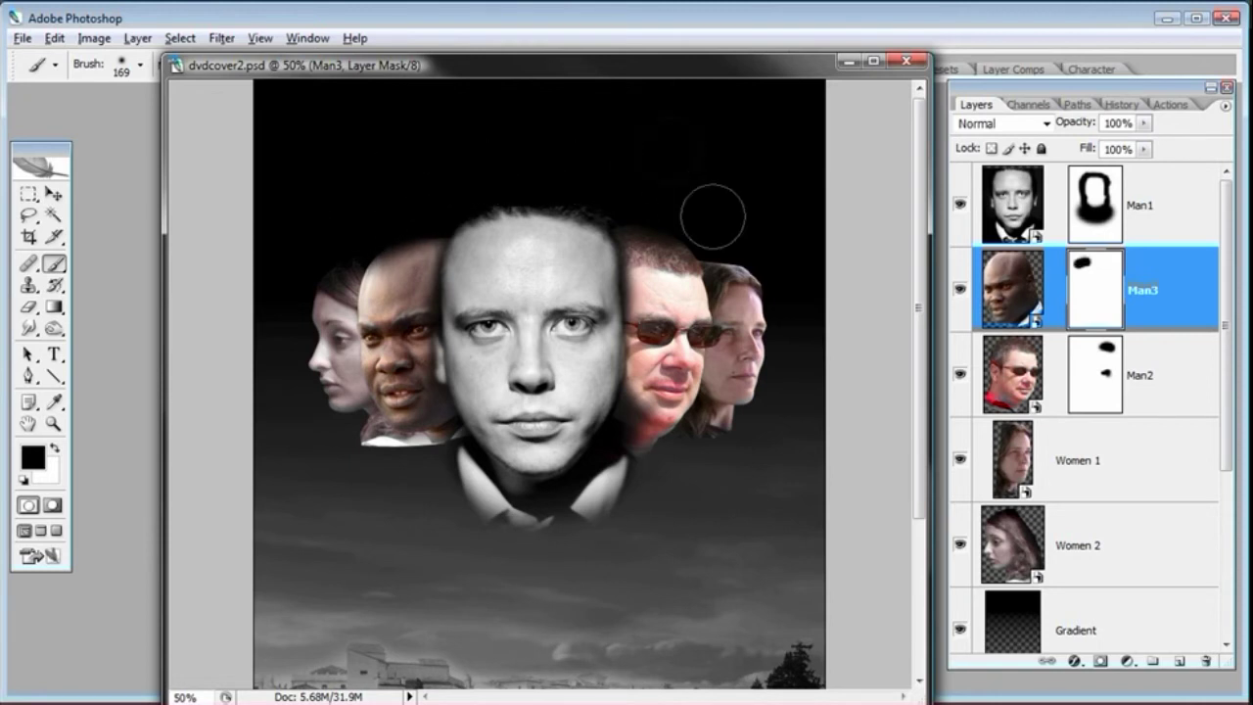
Step: With a smaller brush, mask out a small spot on Man3
{"action": "right_click", "coordinate": [660, 355]}
{"action": "left_click_drag", "start_coordinate": [750, 394], "coordinate": [737, 406]}
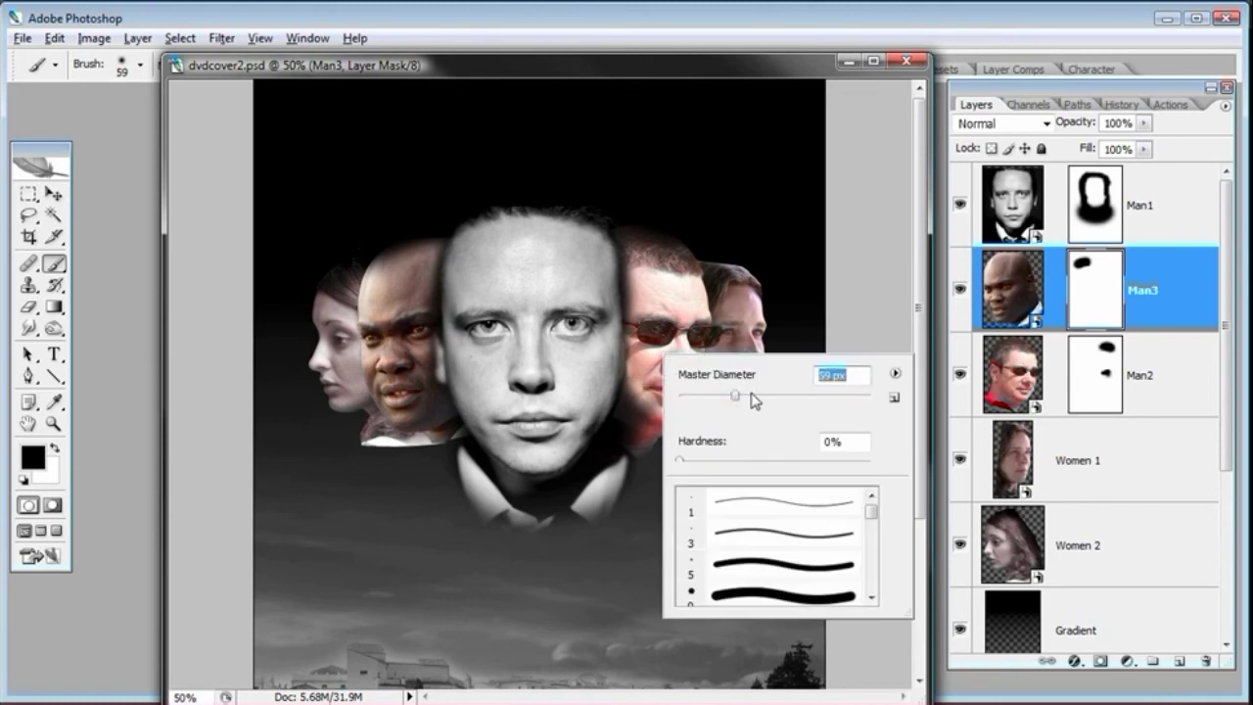
{"action": "left_click", "coordinate": [677, 66]}
{"action": "left_click_drag", "start_coordinate": [438, 451], "coordinate": [430, 458]}
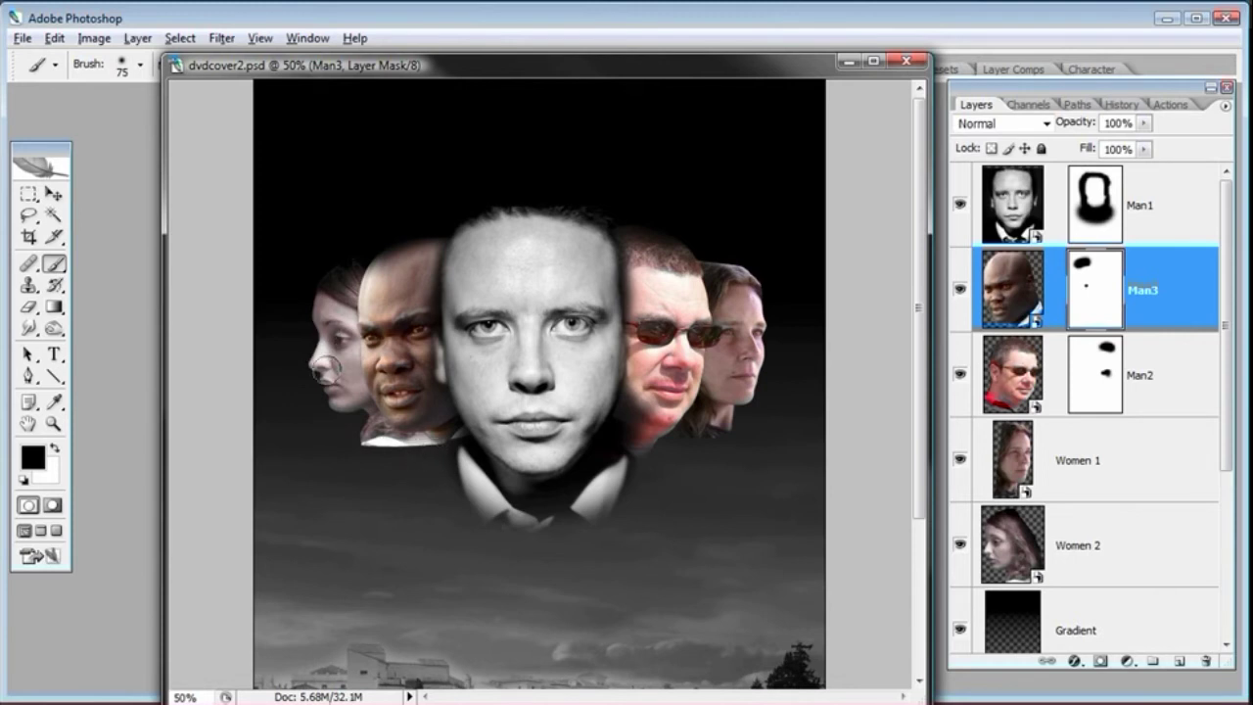
{"action": "left_click", "coordinate": [1038, 542]}
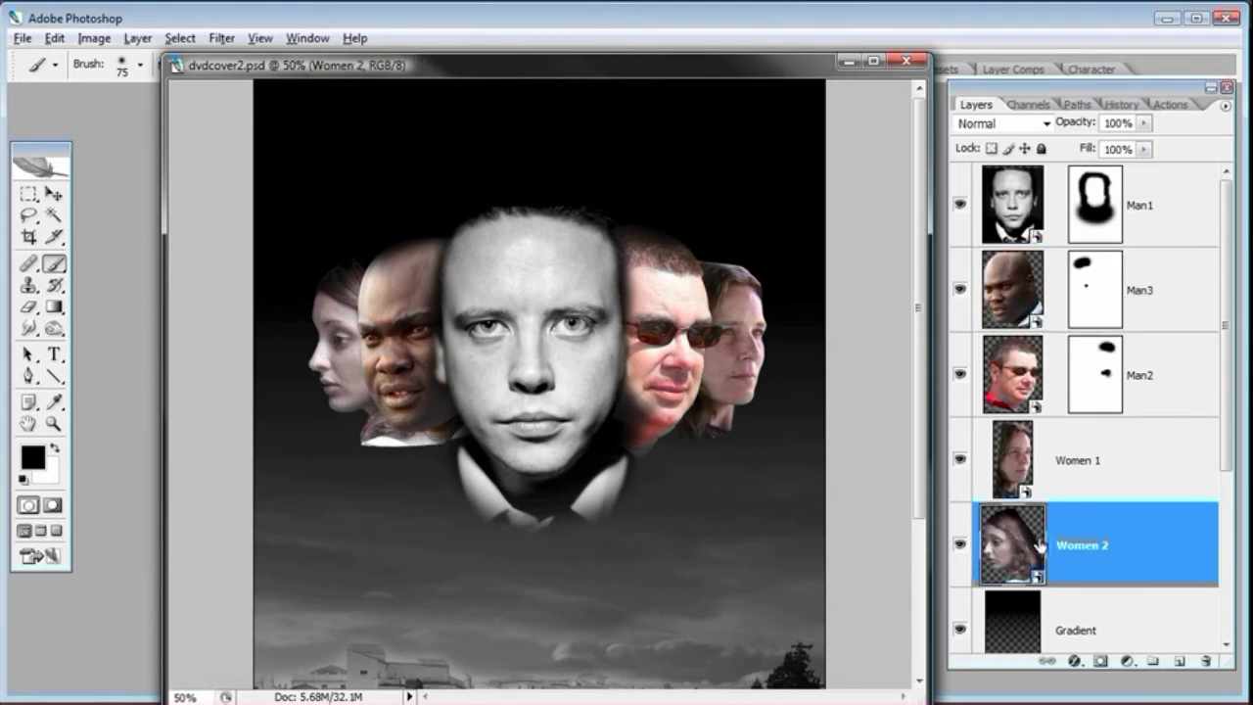
Step: Add a layer mask to Women 2 and hide the pale neck edge below the faces at 102 px
{"action": "left_click", "coordinate": [1098, 661]}
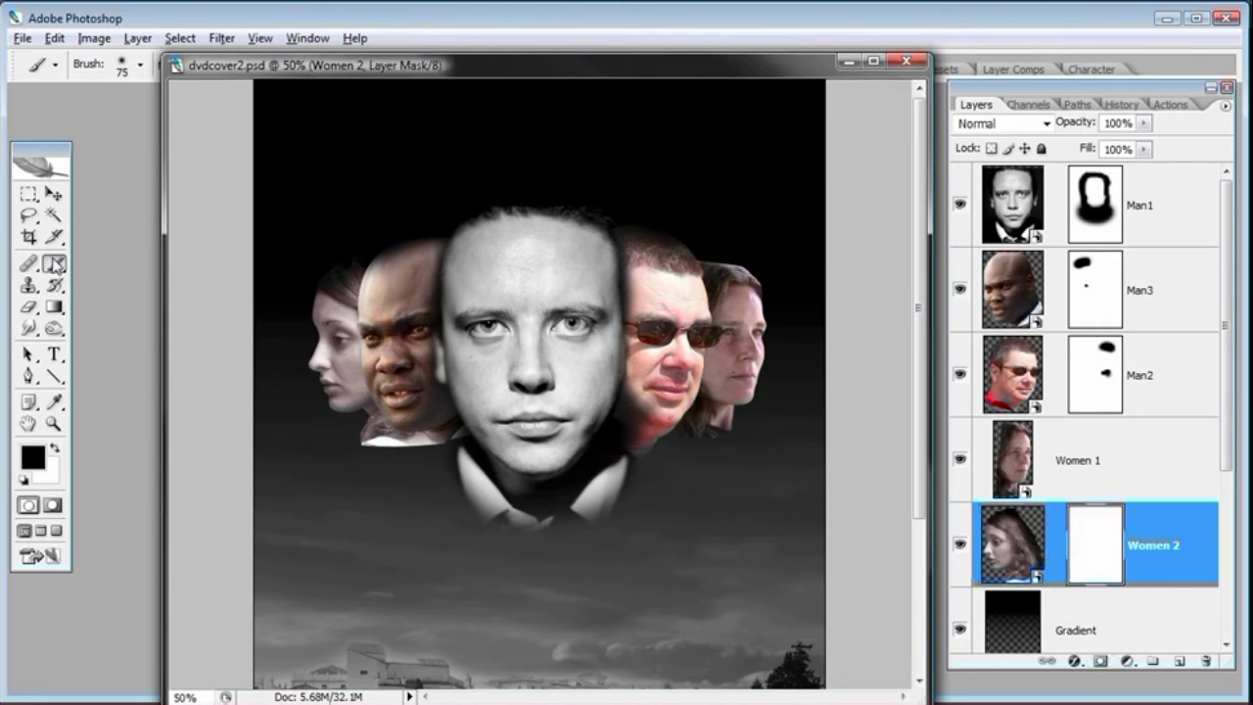
{"action": "right_click", "coordinate": [435, 473]}
{"action": "left_click_drag", "start_coordinate": [525, 512], "coordinate": [557, 512]}
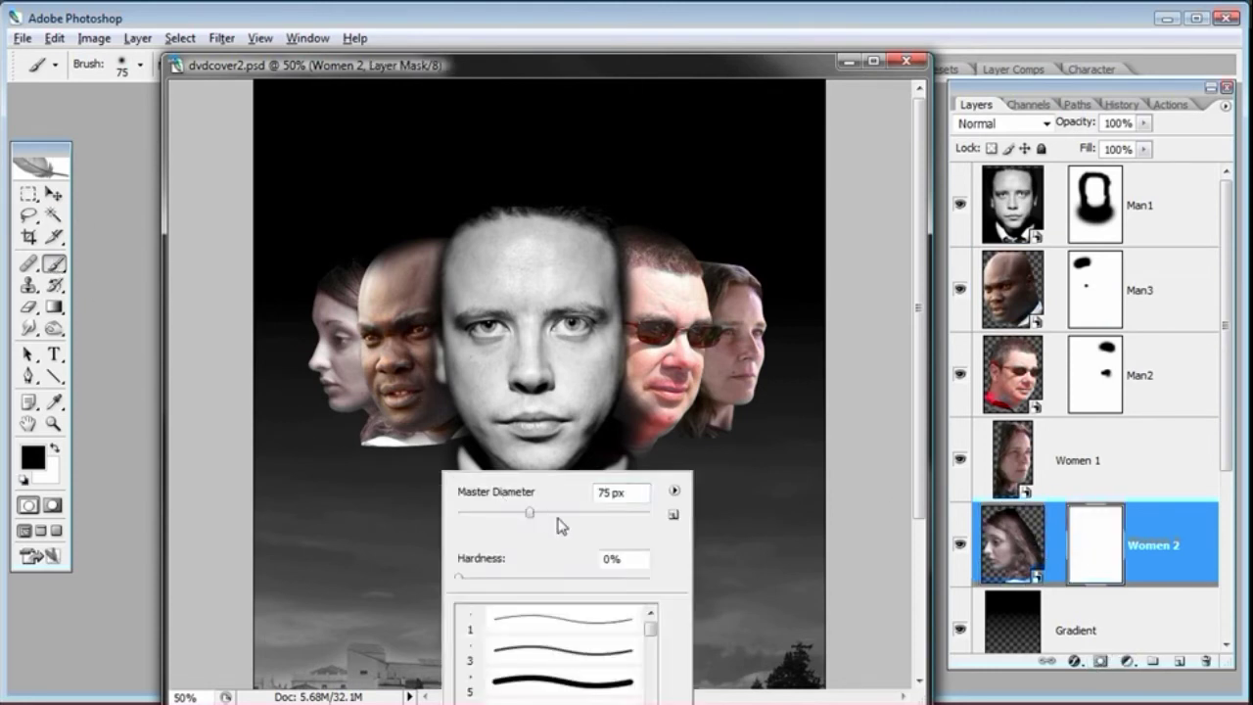
{"action": "left_click", "coordinate": [529, 67]}
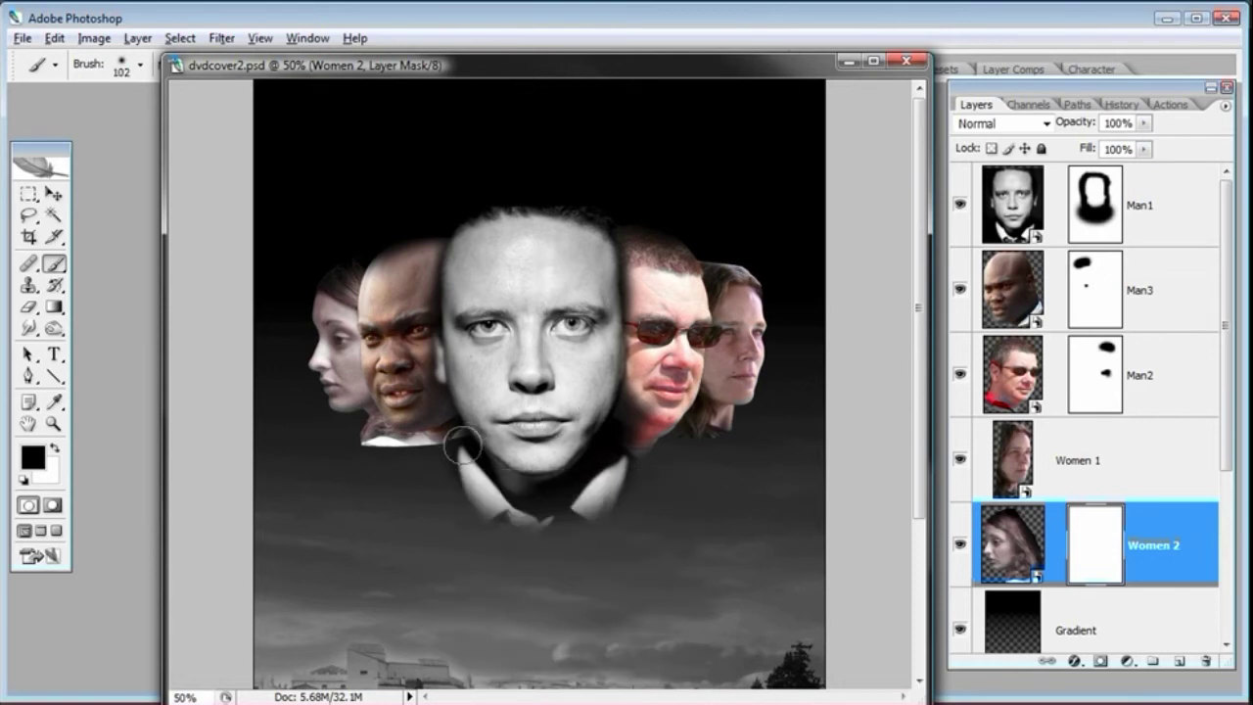
{"action": "mouse_move", "coordinate": [393, 458]}
{"action": "left_mouse_down"}
{"action": "mouse_move", "coordinate": [378, 448]}
{"action": "mouse_move", "coordinate": [387, 452]}
{"action": "left_mouse_up"}
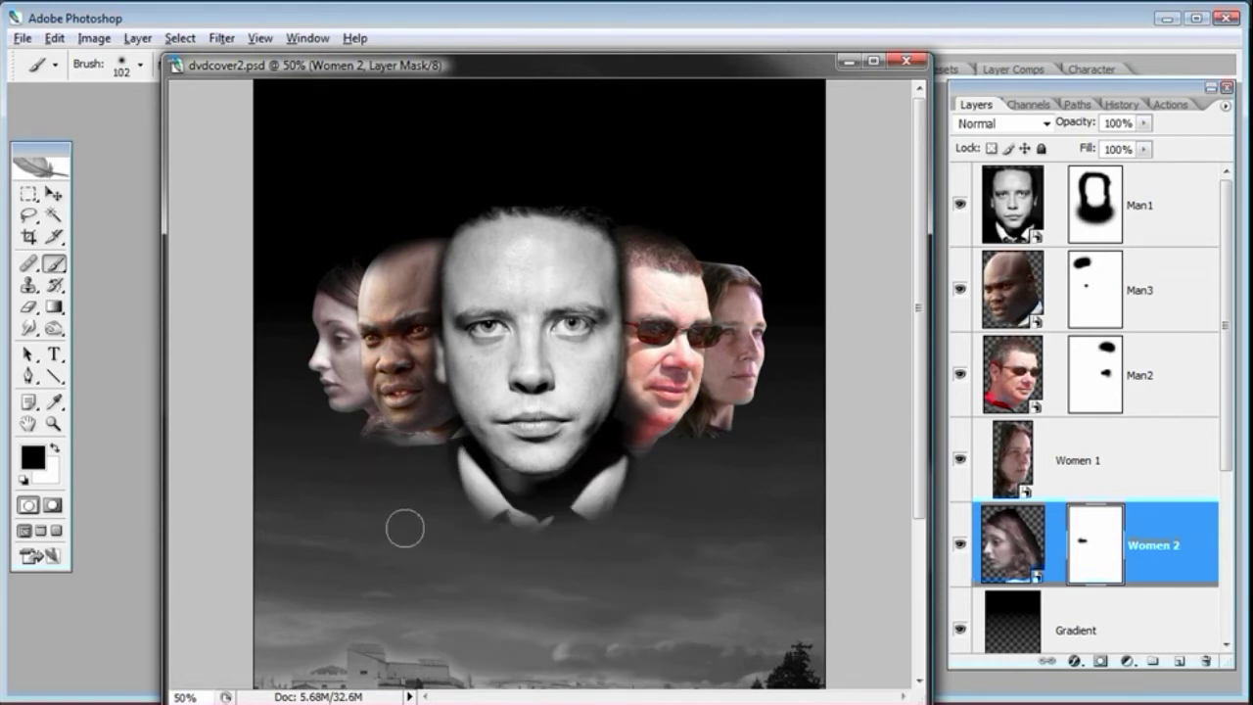
Step: With a slightly smaller brush, hide the Women 2 edge below the bald man's chin
{"action": "right_click", "coordinate": [412, 253]}
{"action": "left_click", "coordinate": [488, 59]}
{"action": "key", "text": "bracketleft"}
{"action": "key", "text": "bracketright"}
{"action": "key", "text": "bracketright"}
{"action": "key", "text": "bracketleft"}
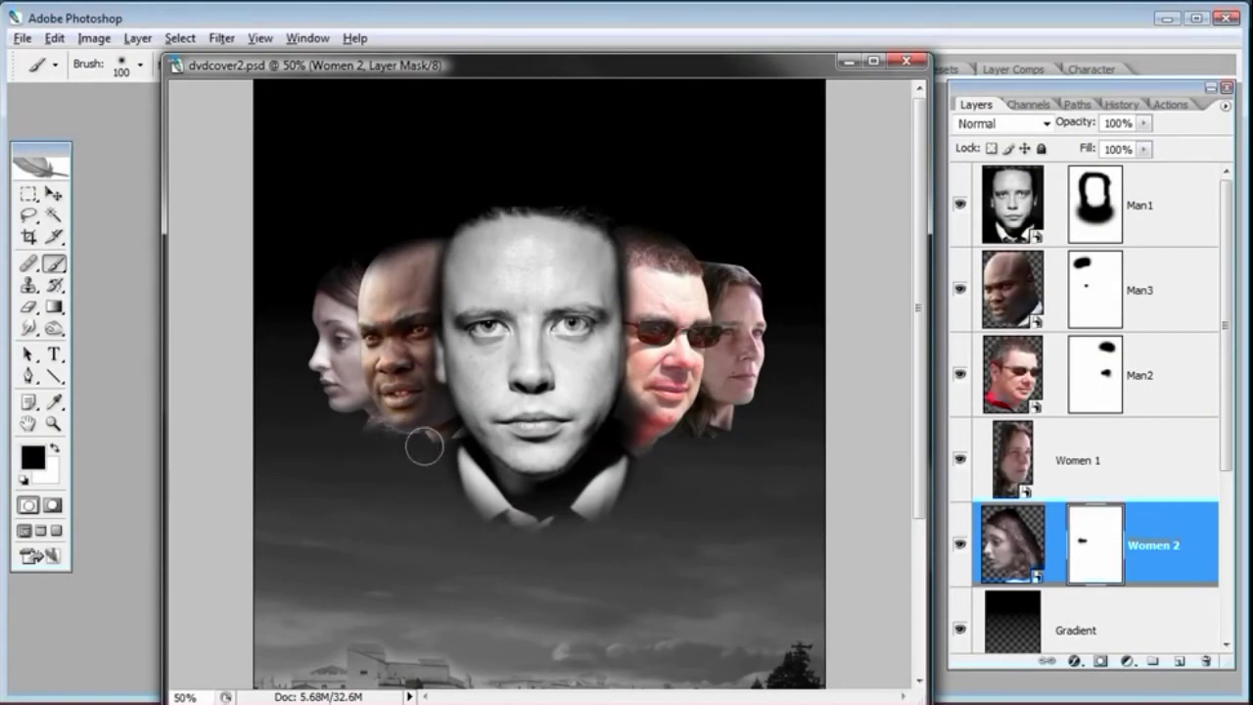
{"action": "mouse_move", "coordinate": [361, 442]}
{"action": "left_mouse_down"}
{"action": "mouse_move", "coordinate": [385, 456]}
{"action": "mouse_move", "coordinate": [410, 404]}
{"action": "left_mouse_up"}
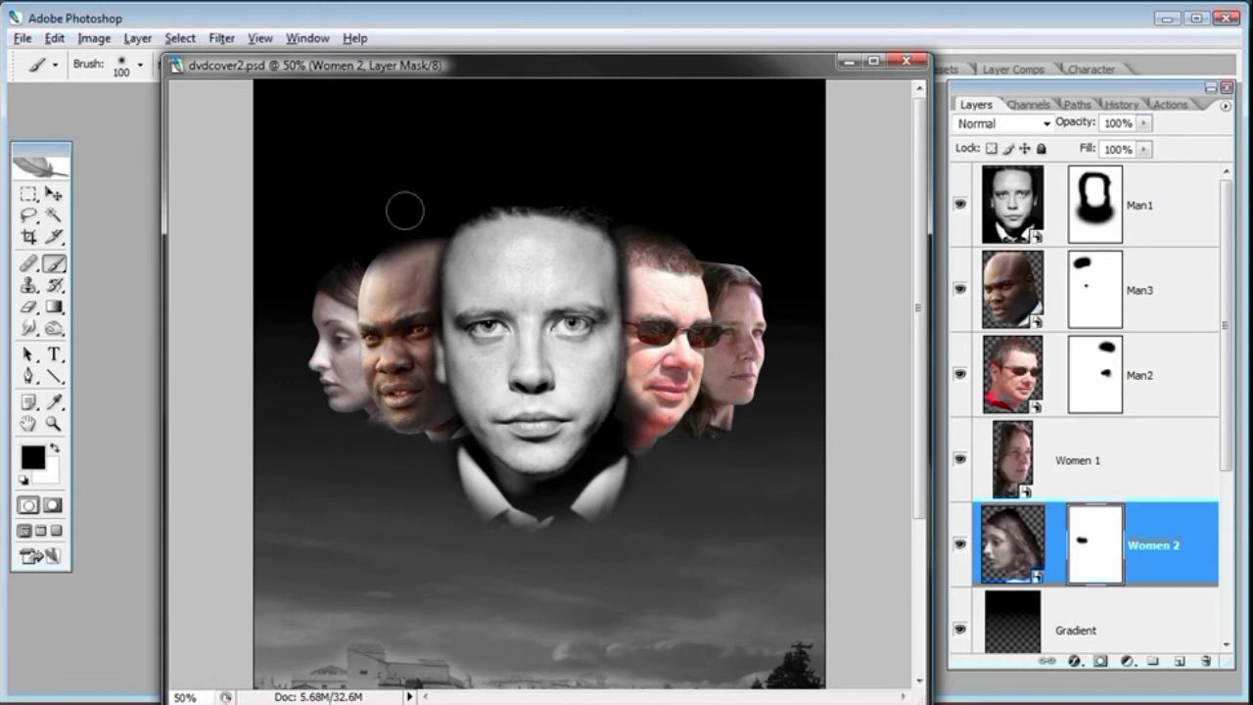
Step: With a 153 px brush, hide the Women 2 edge above the left woman's head
{"action": "right_click", "coordinate": [368, 215]}
{"action": "left_click_drag", "start_coordinate": [487, 256], "coordinate": [513, 256]}
{"action": "left_click", "coordinate": [498, 65]}
{"action": "left_click_drag", "start_coordinate": [364, 191], "coordinate": [303, 257]}
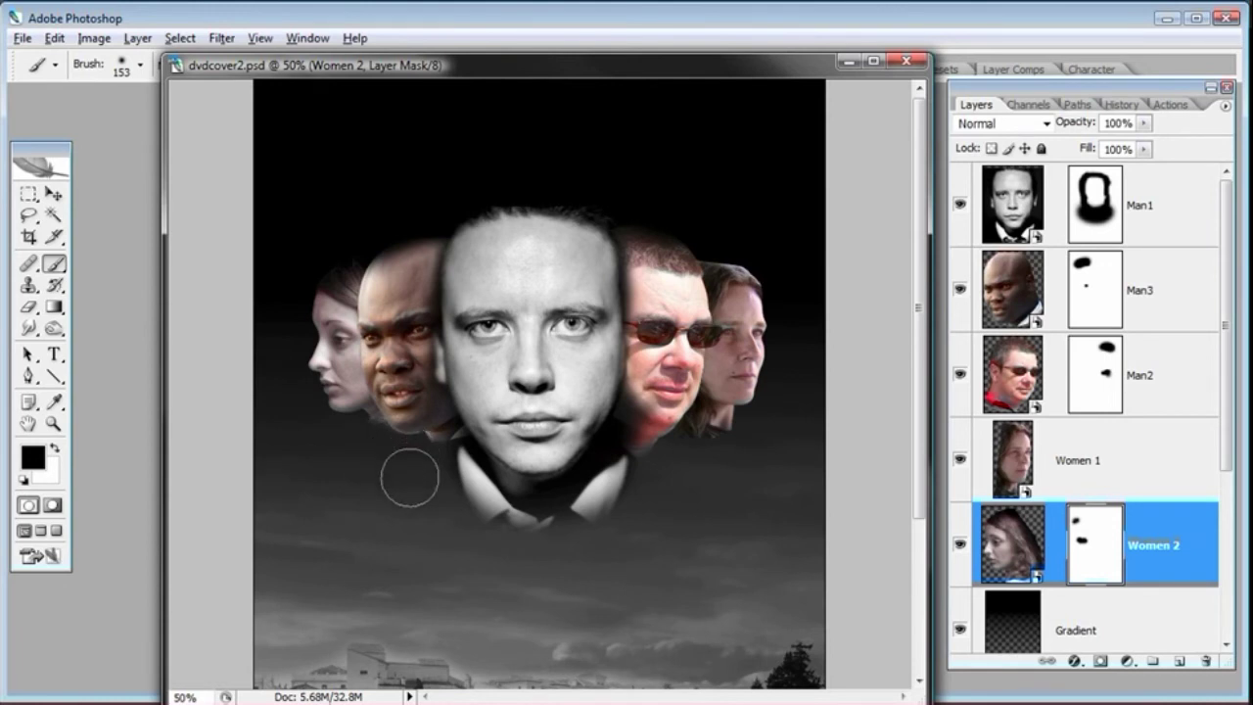
Step: Paint black on Man3's mask to hide the area below his chin
{"action": "left_click", "coordinate": [1079, 310]}
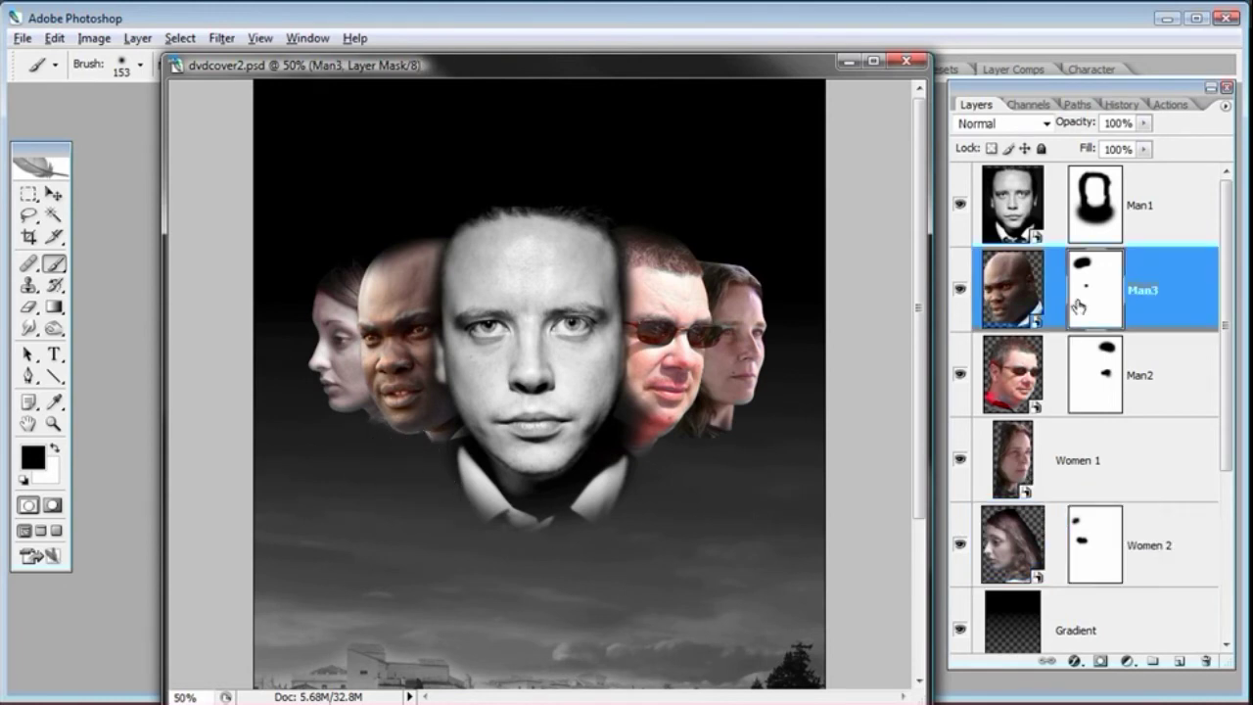
{"action": "mouse_move", "coordinate": [419, 460]}
{"action": "left_mouse_down"}
{"action": "mouse_move", "coordinate": [376, 456]}
{"action": "mouse_move", "coordinate": [430, 464]}
{"action": "mouse_move", "coordinate": [415, 466]}
{"action": "mouse_move", "coordinate": [428, 464]}
{"action": "mouse_move", "coordinate": [403, 499]}
{"action": "mouse_move", "coordinate": [425, 464]}
{"action": "left_mouse_up"}
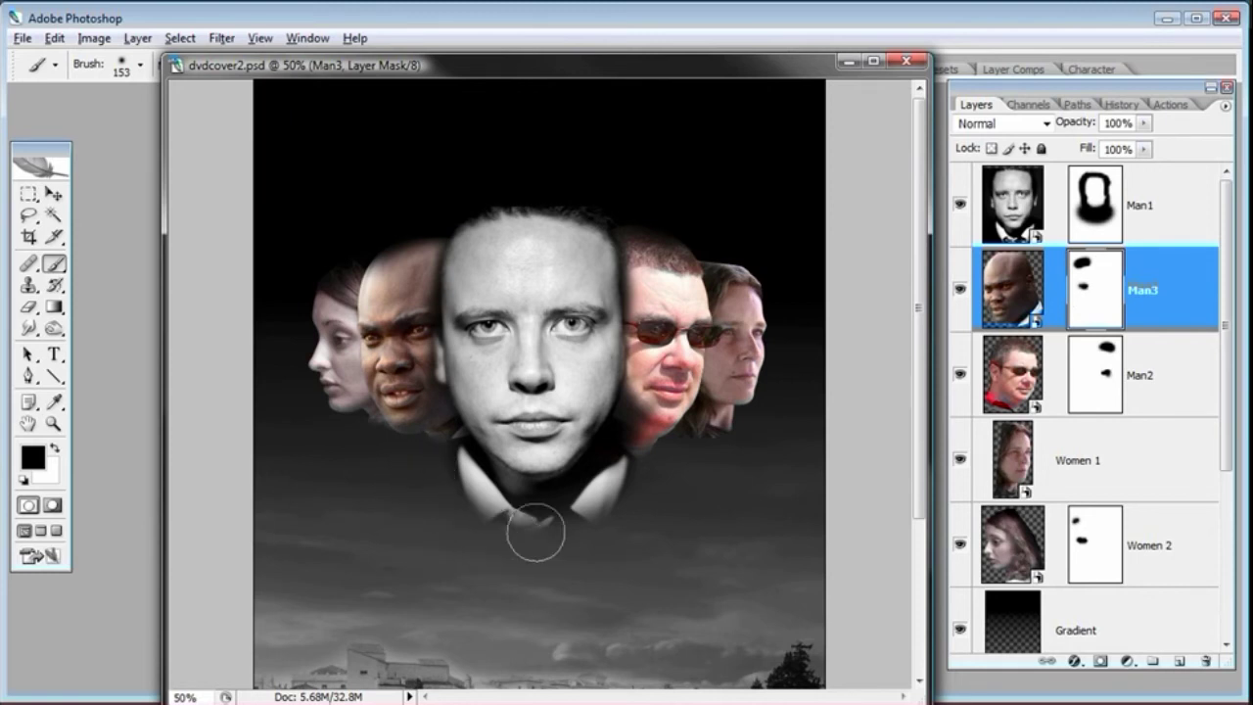
{"action": "left_click", "coordinate": [1109, 218]}
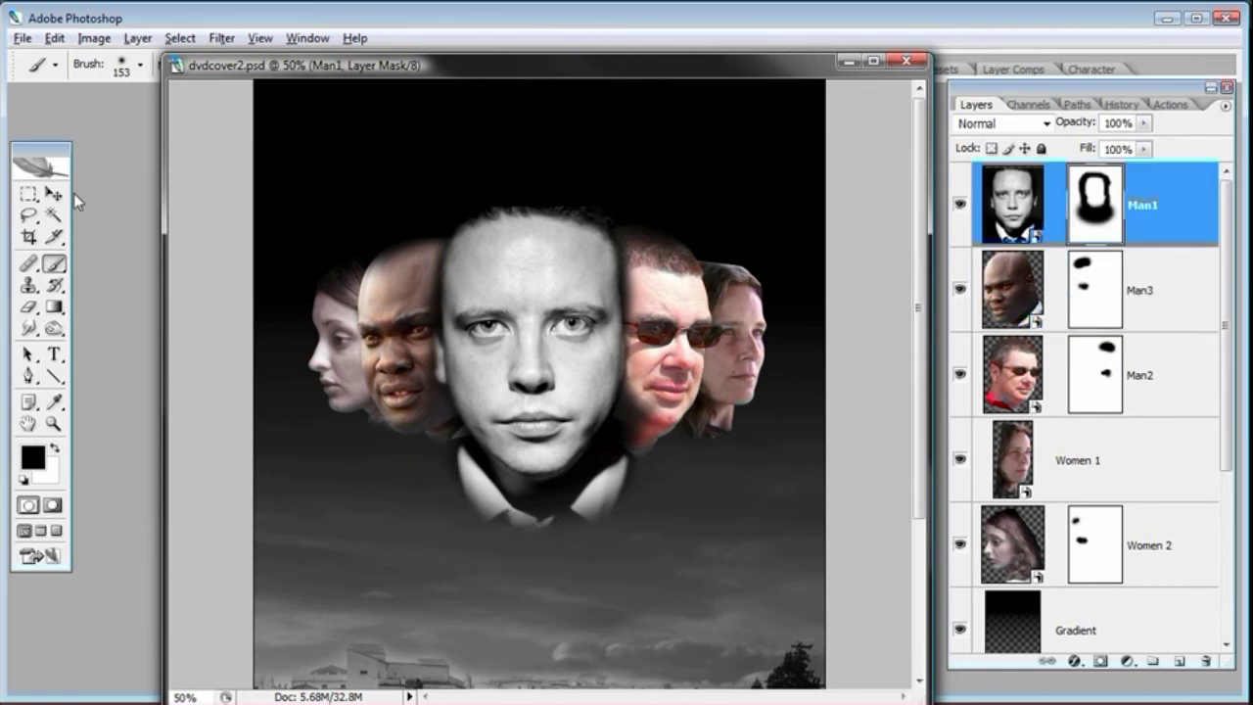
Step: With a 171 px brush, fade the top of Man1's head into the dark sky
{"action": "right_click", "coordinate": [602, 168]}
{"action": "left_click_drag", "start_coordinate": [764, 205], "coordinate": [770, 203]}
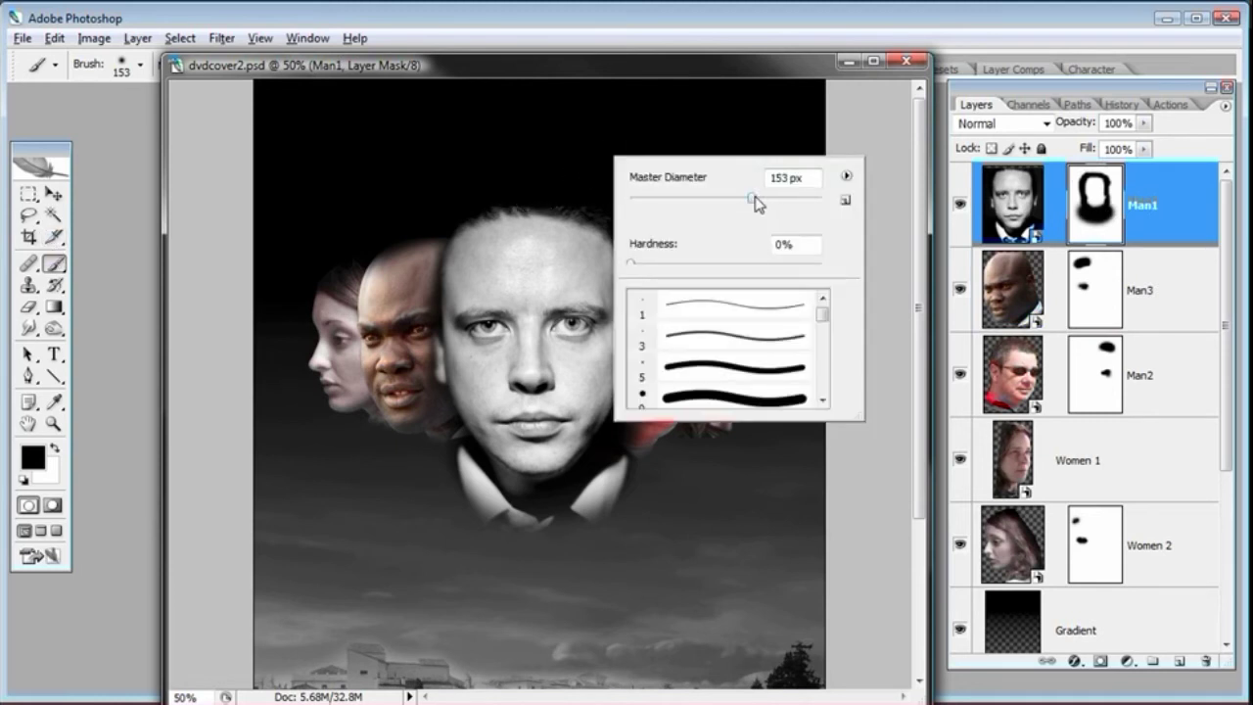
{"action": "key", "text": "Return"}
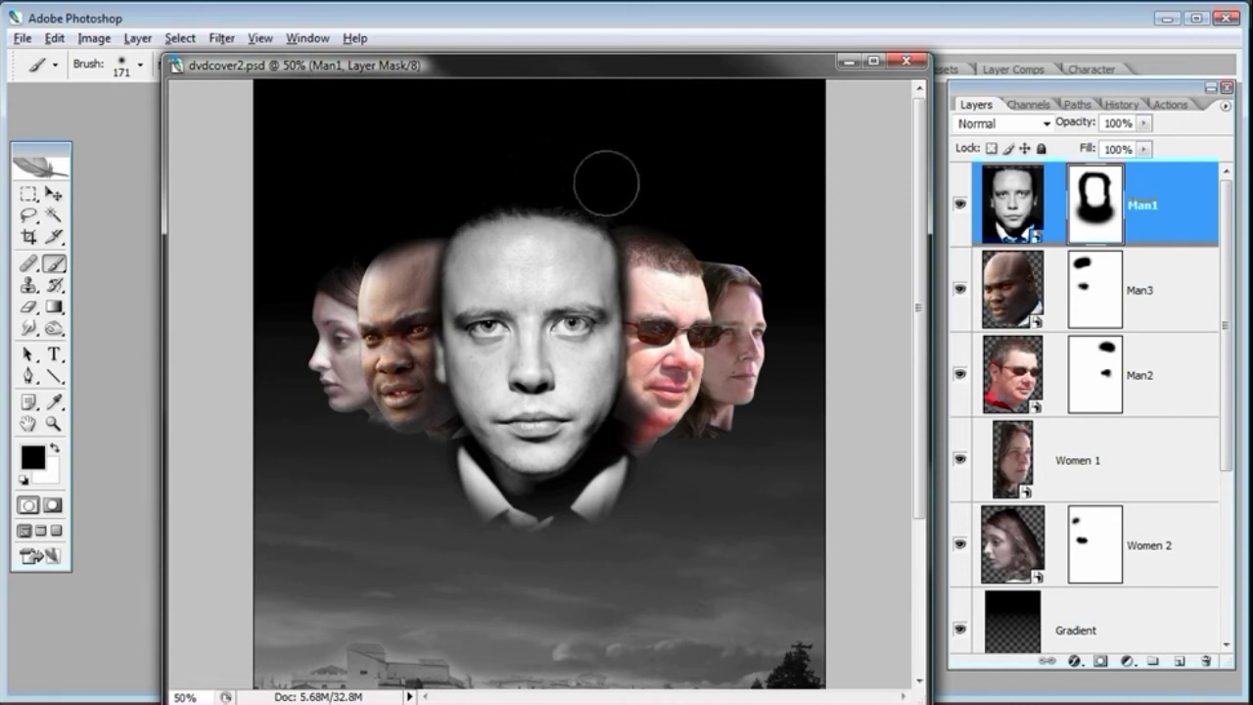
{"action": "mouse_move", "coordinate": [650, 211]}
{"action": "left_mouse_down"}
{"action": "mouse_move", "coordinate": [587, 177]}
{"action": "mouse_move", "coordinate": [536, 171]}
{"action": "mouse_move", "coordinate": [441, 189]}
{"action": "mouse_move", "coordinate": [635, 196]}
{"action": "left_mouse_up"}
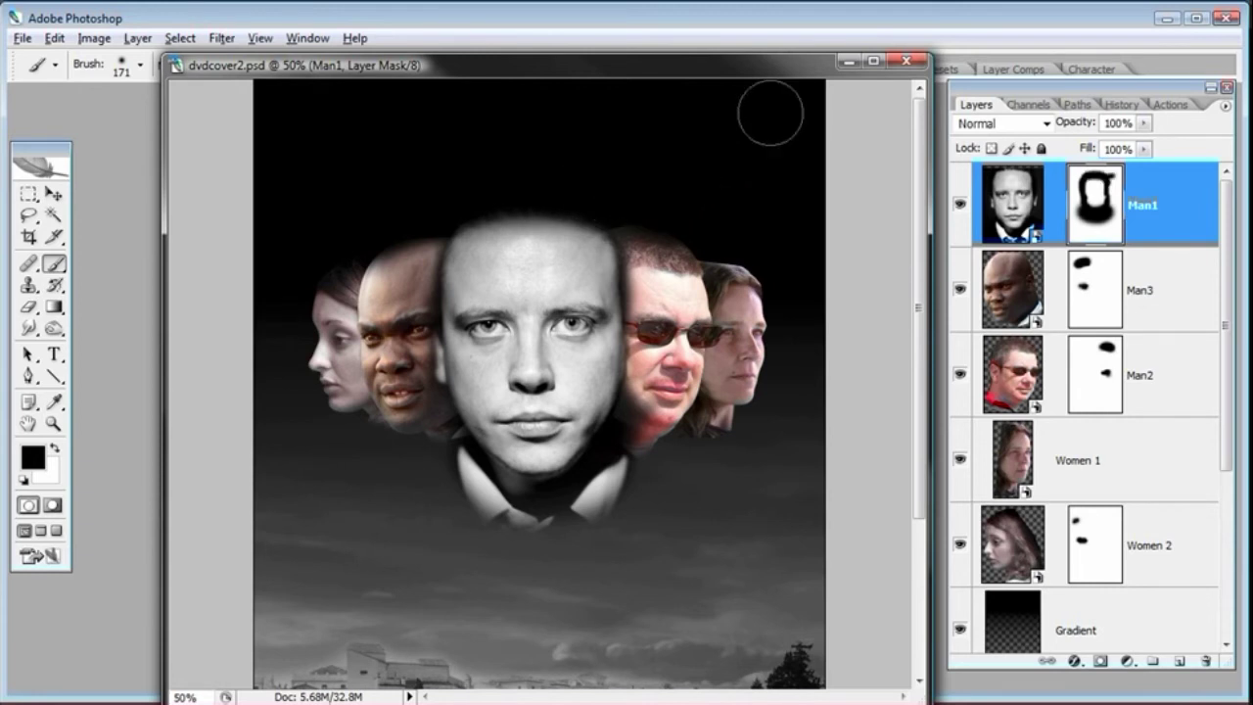
{"action": "left_click", "coordinate": [1022, 458]}
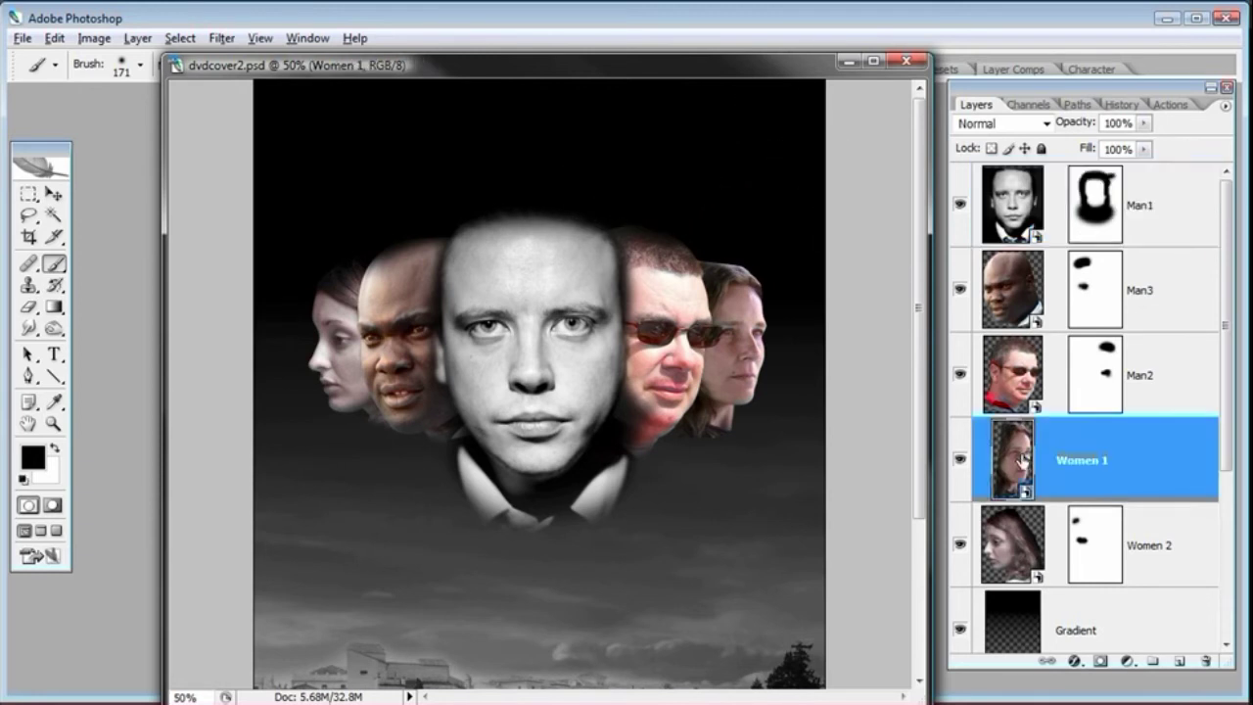
{"action": "left_click", "coordinate": [1127, 661]}
Step: Mask Women 1, hide the neck below her chin with an 82 px brush, then zoom out to the full poster
{"action": "left_click", "coordinate": [1099, 481]}
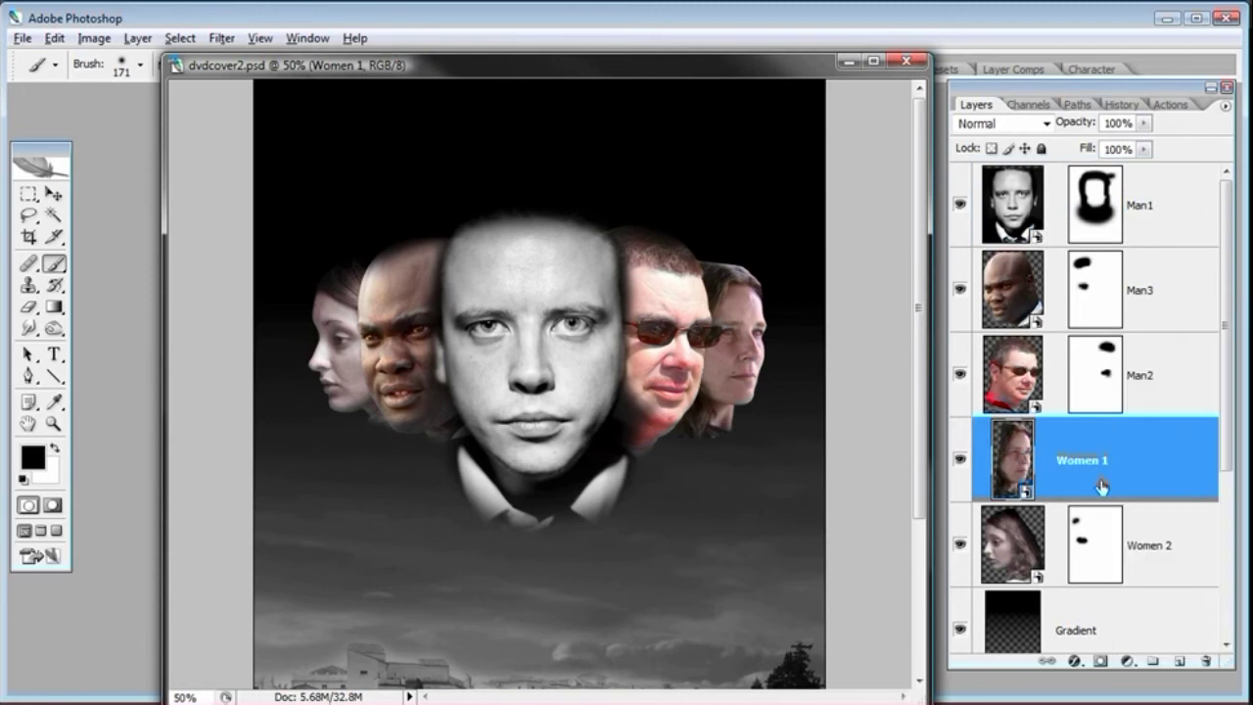
{"action": "left_click", "coordinate": [1101, 662]}
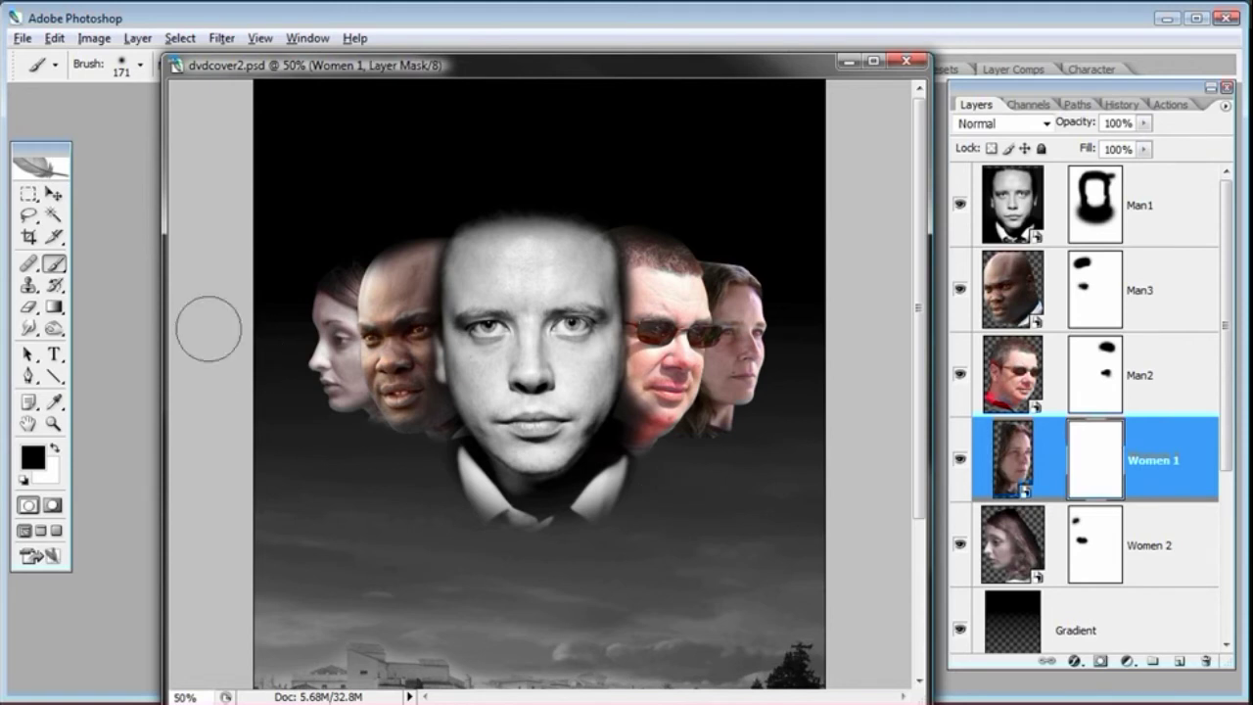
{"action": "right_click", "coordinate": [749, 461]}
{"action": "left_click_drag", "start_coordinate": [866, 505], "coordinate": [851, 505]}
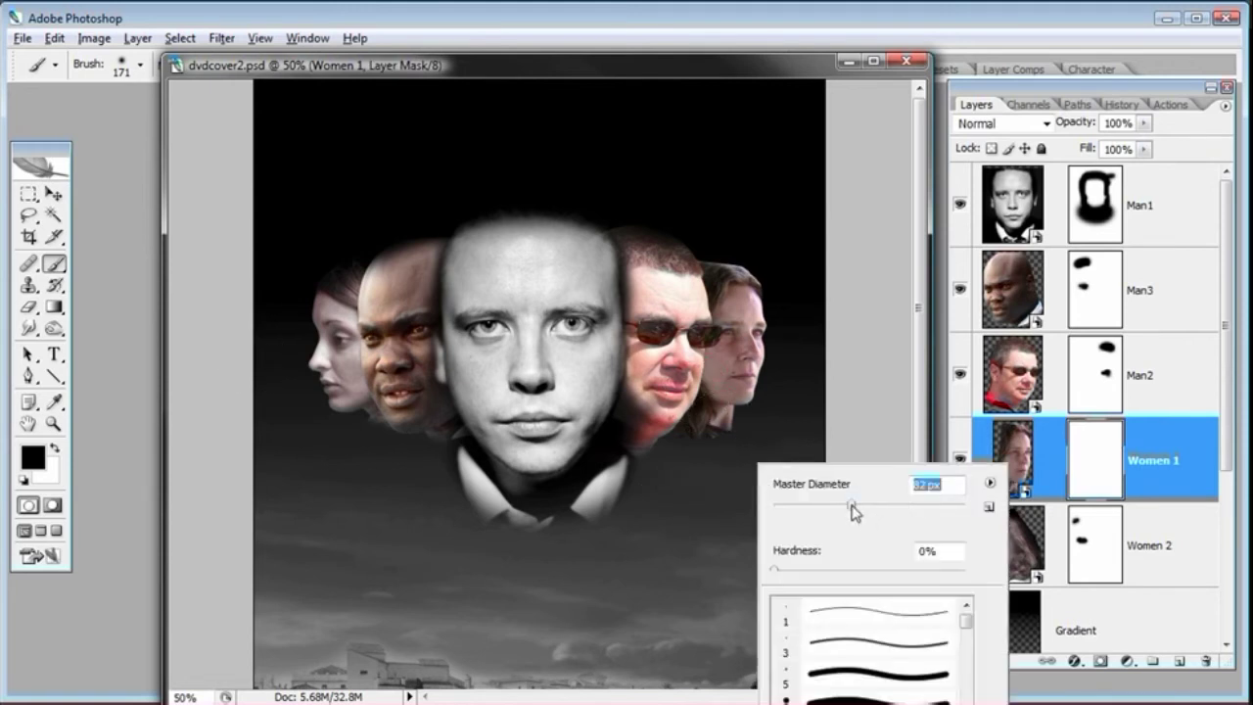
{"action": "left_click", "coordinate": [54, 423]}
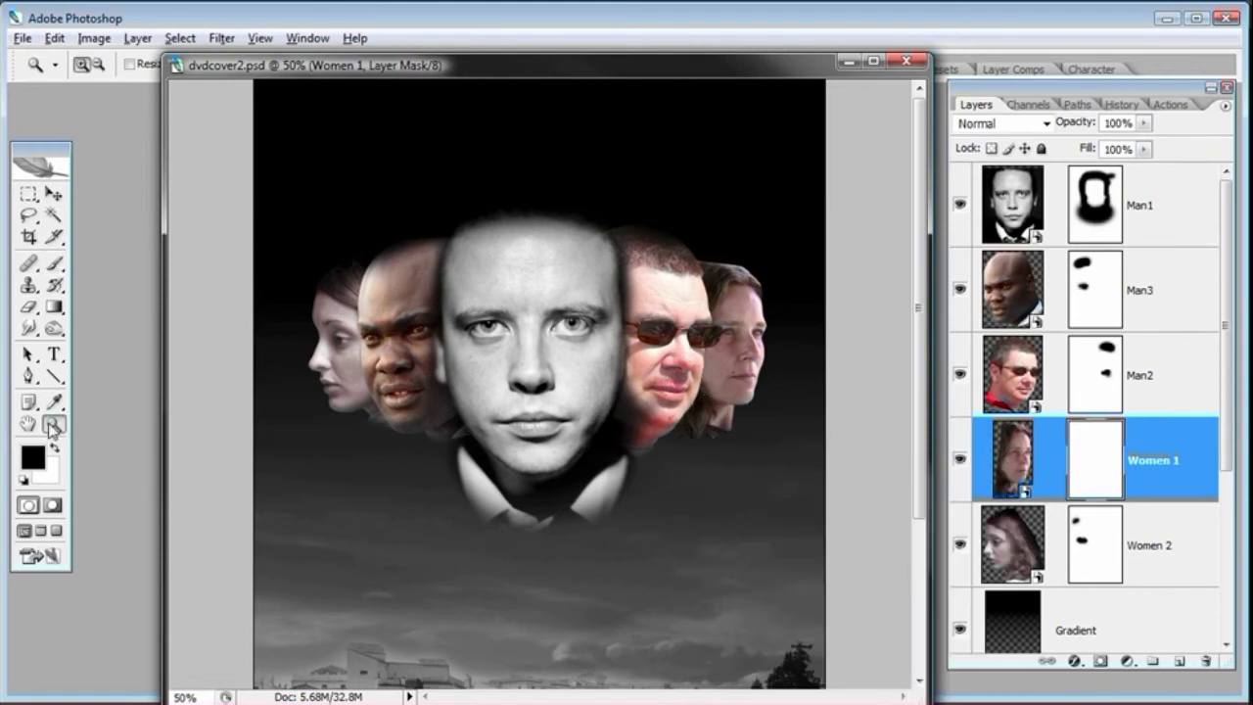
{"action": "left_click", "coordinate": [705, 451]}
{"action": "left_click", "coordinate": [54, 263]}
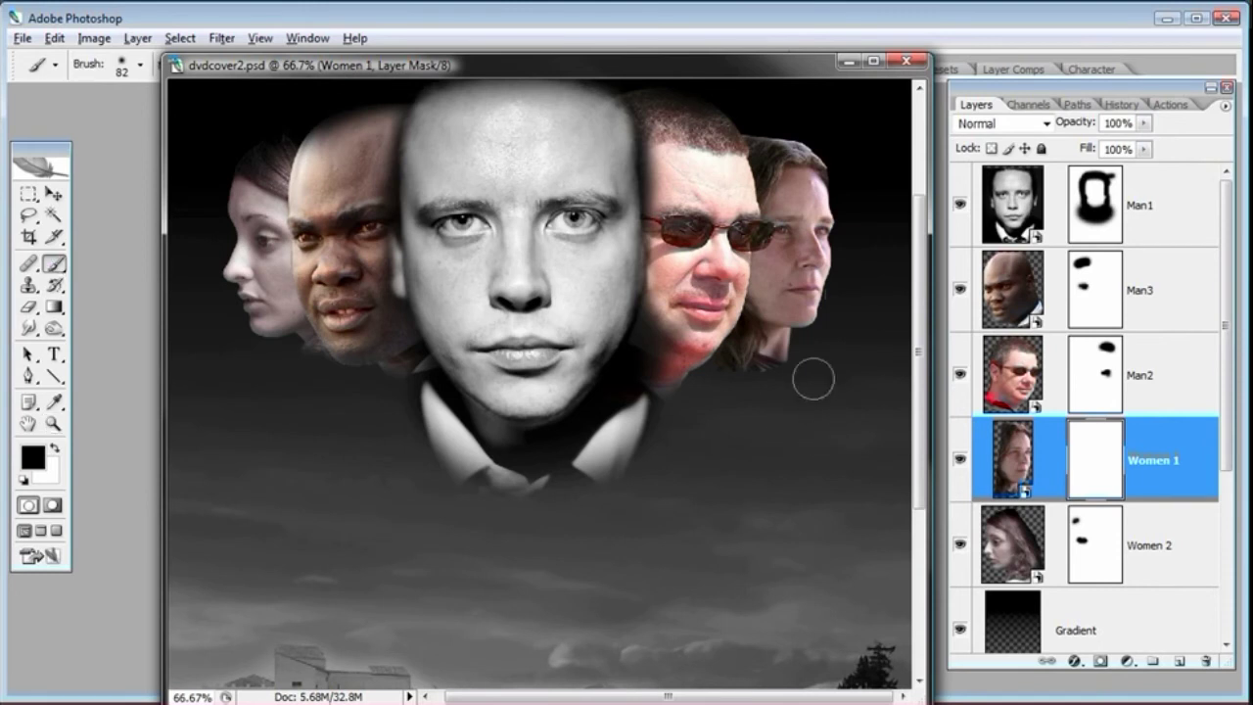
{"action": "mouse_move", "coordinate": [798, 375]}
{"action": "left_mouse_down"}
{"action": "mouse_move", "coordinate": [737, 383]}
{"action": "mouse_move", "coordinate": [746, 362]}
{"action": "mouse_move", "coordinate": [737, 369]}
{"action": "mouse_move", "coordinate": [757, 374]}
{"action": "mouse_move", "coordinate": [796, 356]}
{"action": "mouse_move", "coordinate": [711, 400]}
{"action": "left_mouse_up"}
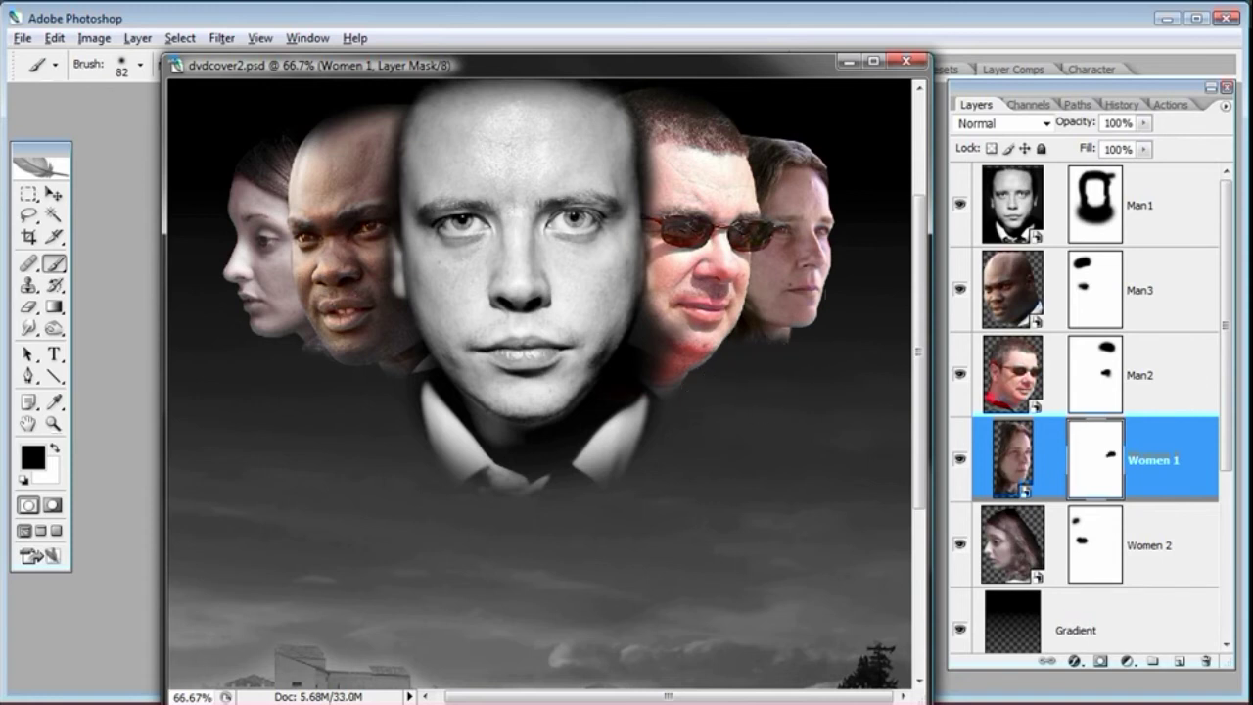
{"action": "key", "text": "ctrl+minus"}
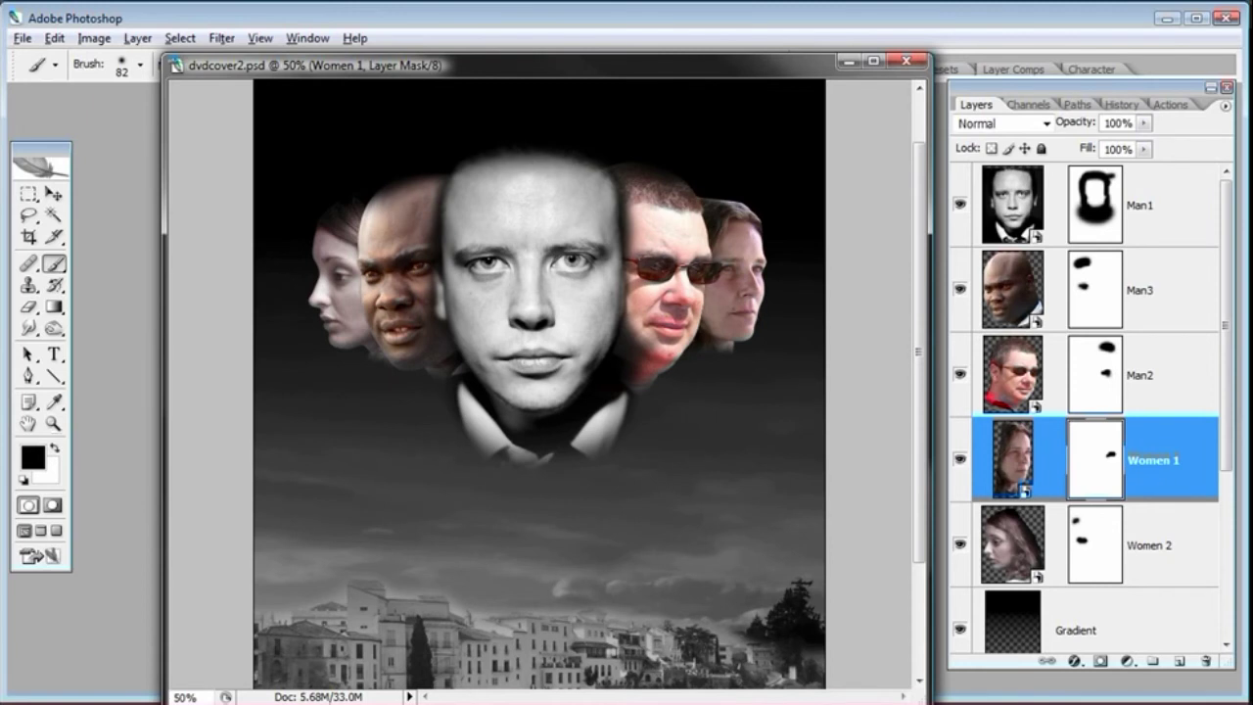
{"action": "key", "text": "ctrl+minus"}
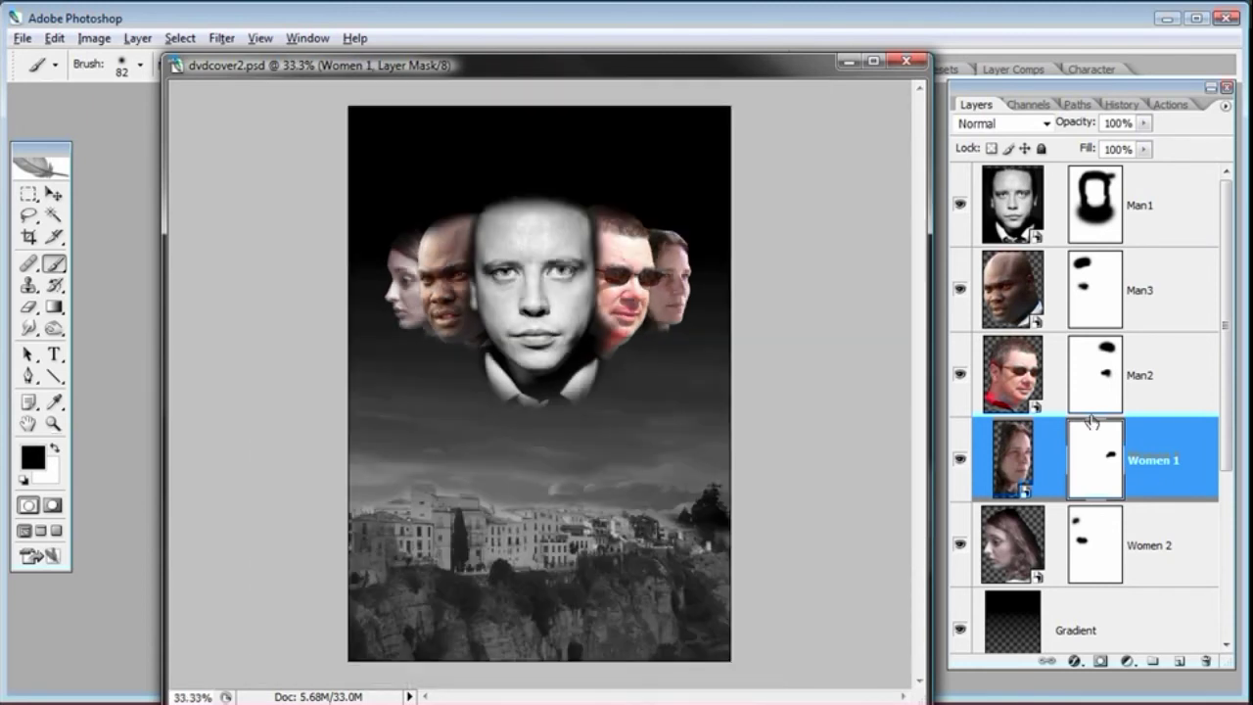
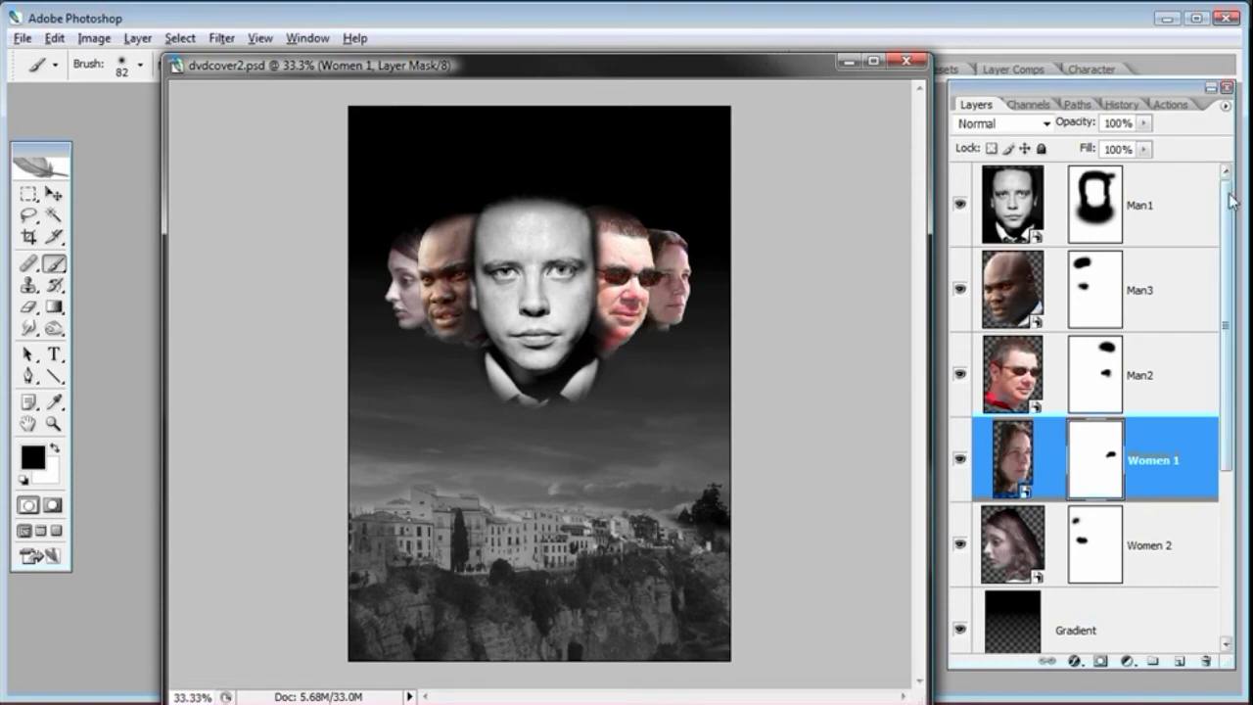
Step: Add a new layer above Man1 and name it 'Color Overlay'
{"action": "left_click", "coordinate": [1015, 187]}
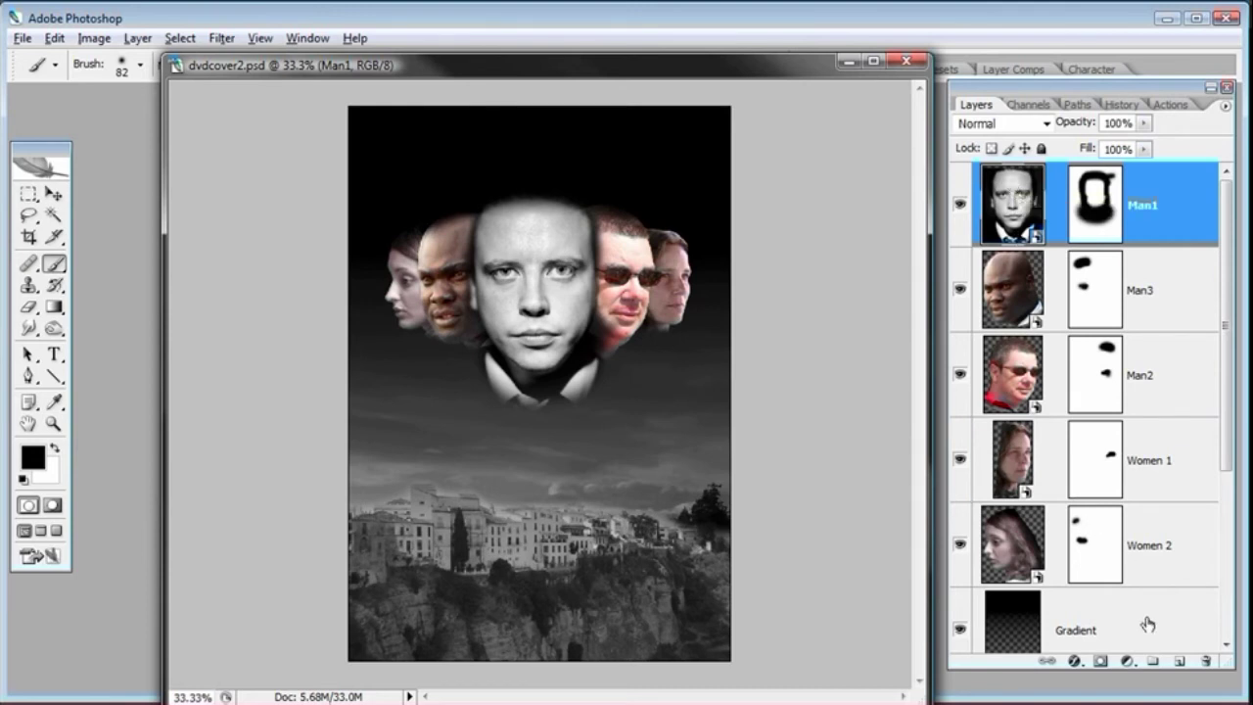
{"action": "left_click", "coordinate": [1181, 664]}
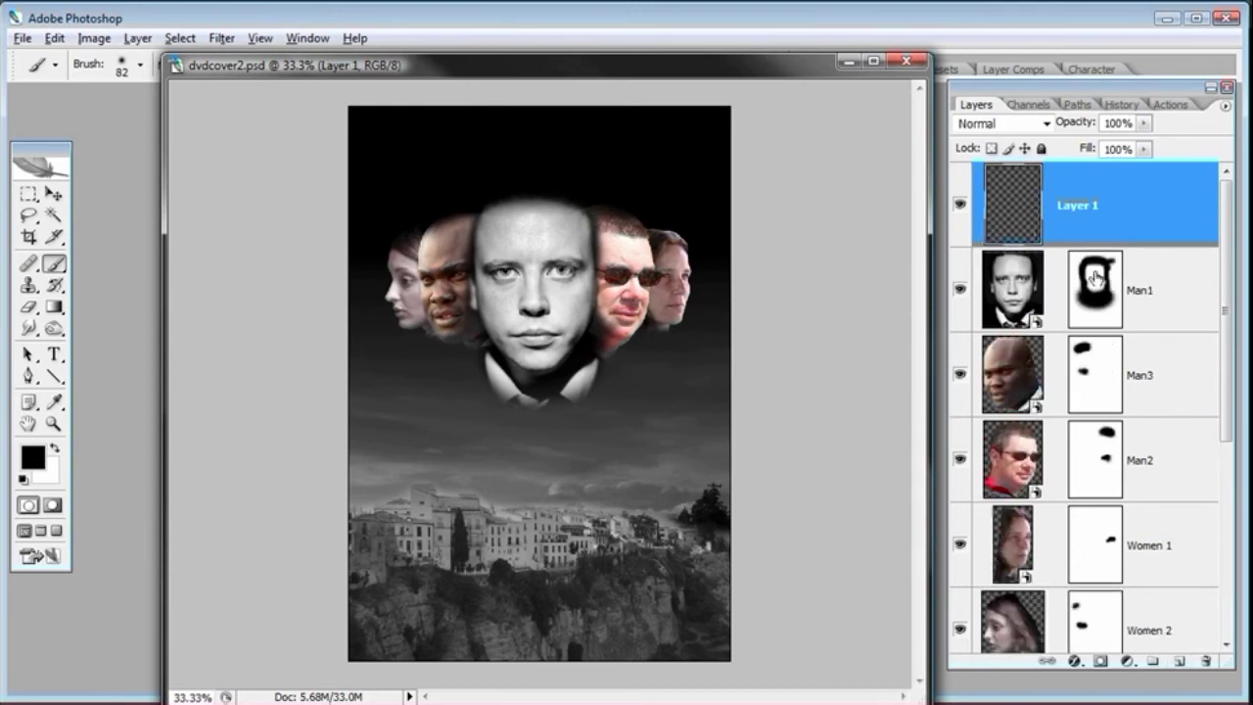
{"action": "double_click", "coordinate": [1086, 205]}
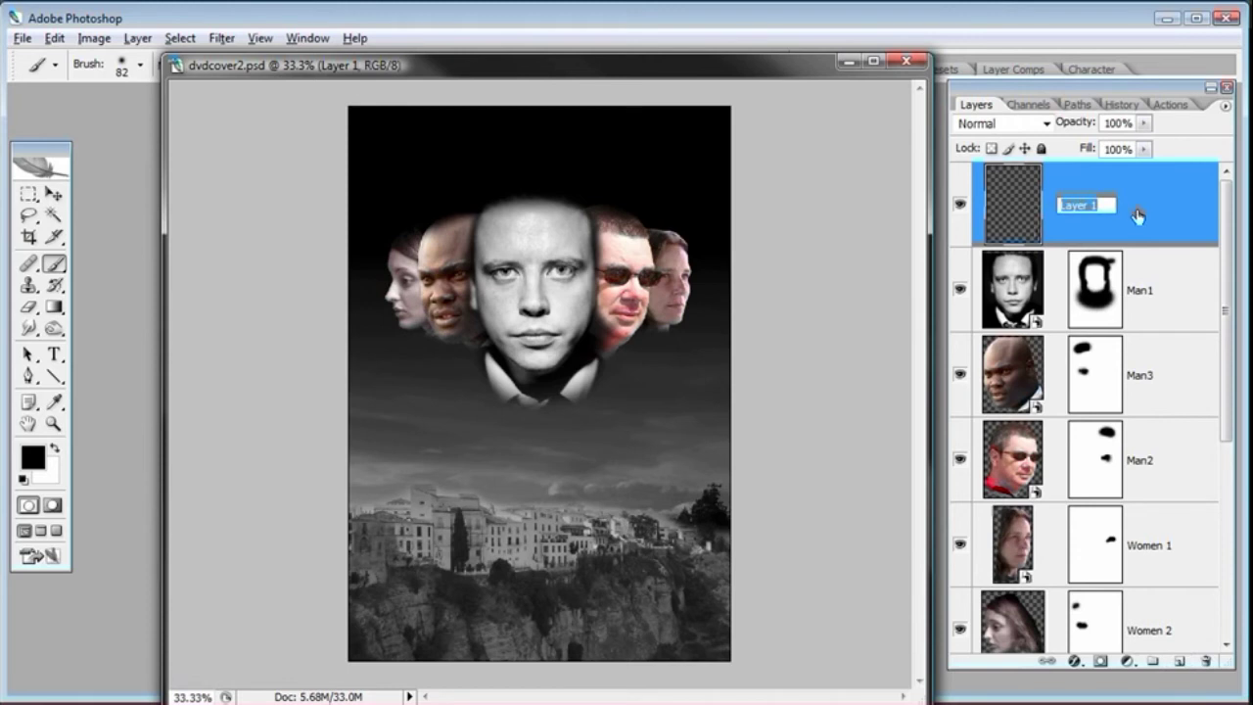
{"action": "type", "text": "Color Overlay"}
{"action": "key", "text": "Return"}
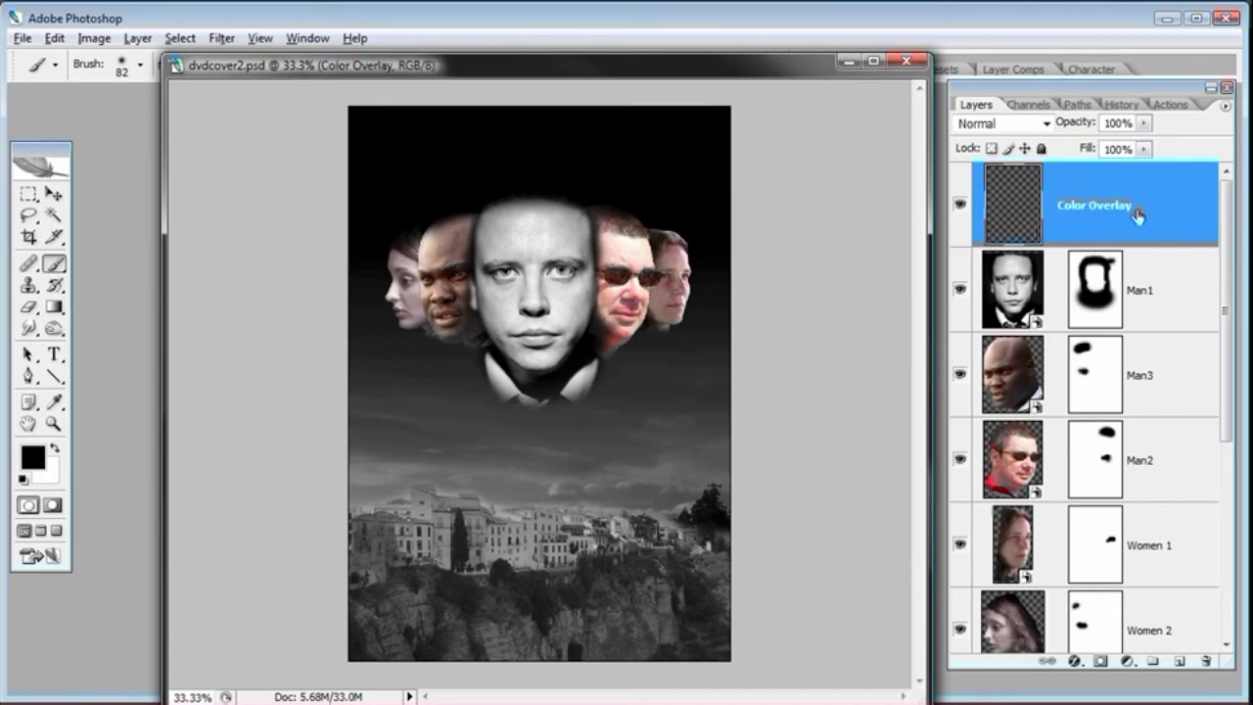
{"action": "key", "text": "i"}
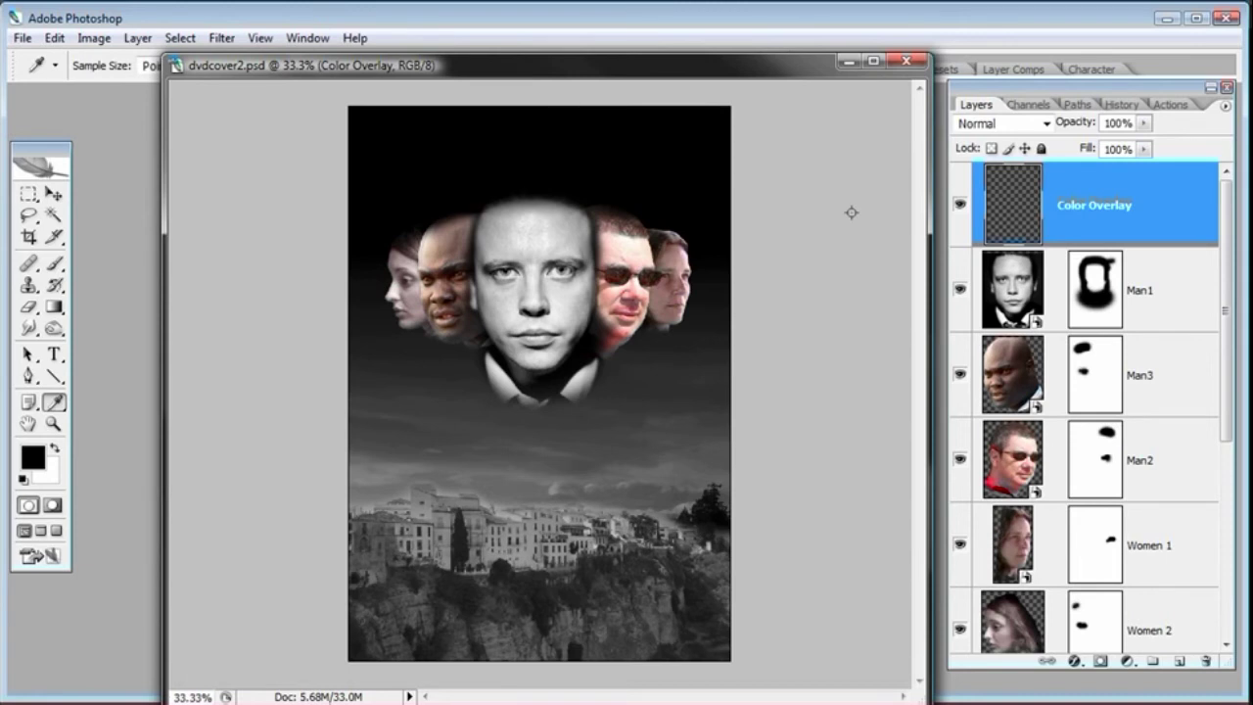
{"action": "left_click", "coordinate": [40, 460]}
Step: Set the foreground colour to brown, hex 864200
{"action": "left_click_drag", "start_coordinate": [771, 301], "coordinate": [667, 277]}
{"action": "left_click_drag", "start_coordinate": [931, 565], "coordinate": [875, 563]}
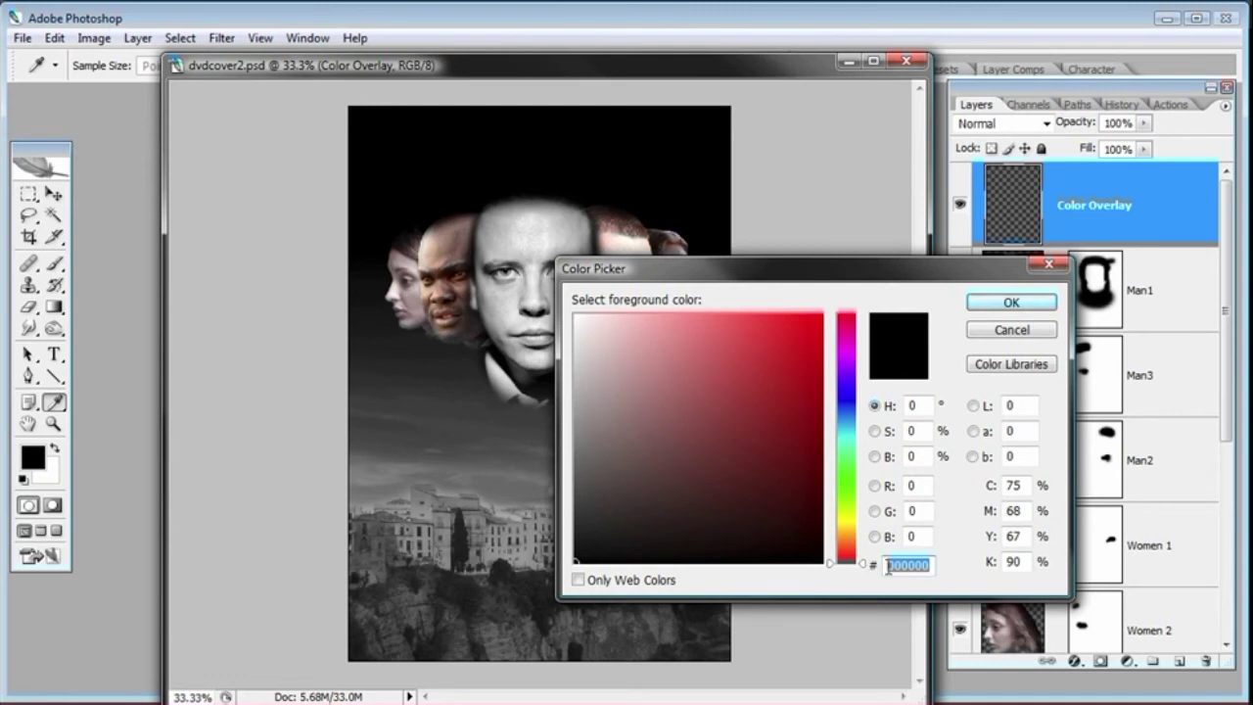
{"action": "type", "text": "86"}
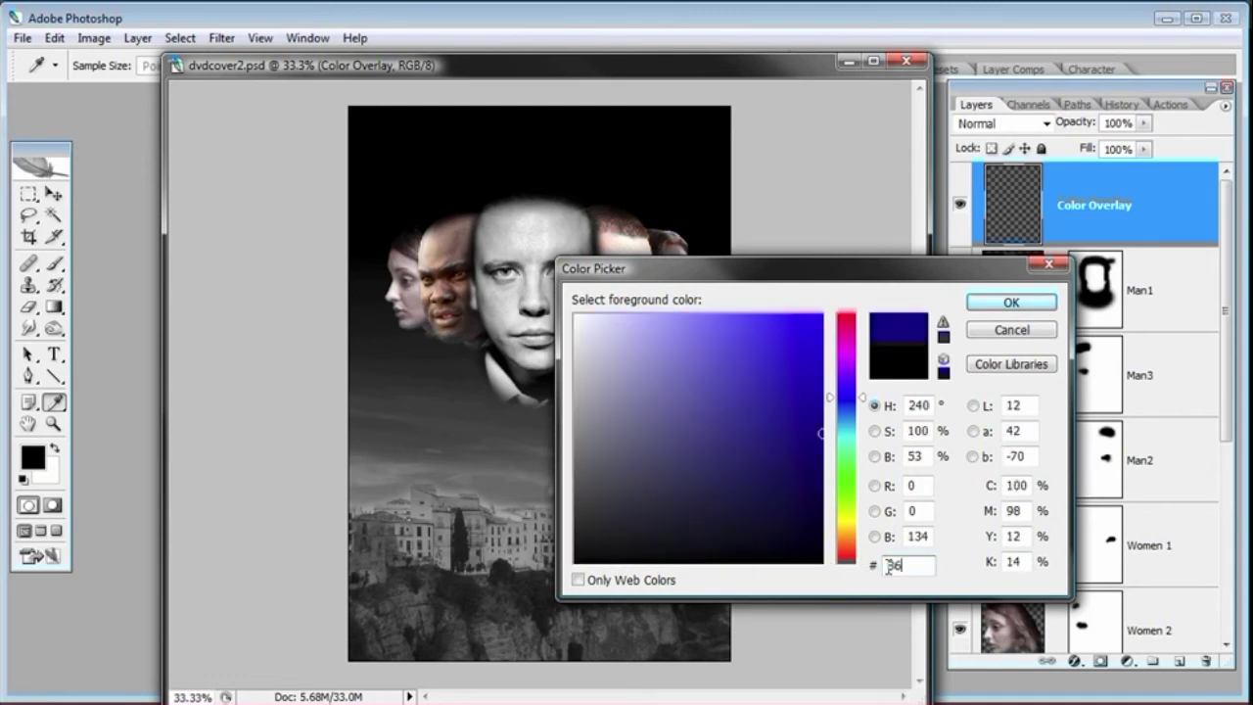
{"action": "type", "text": "4200"}
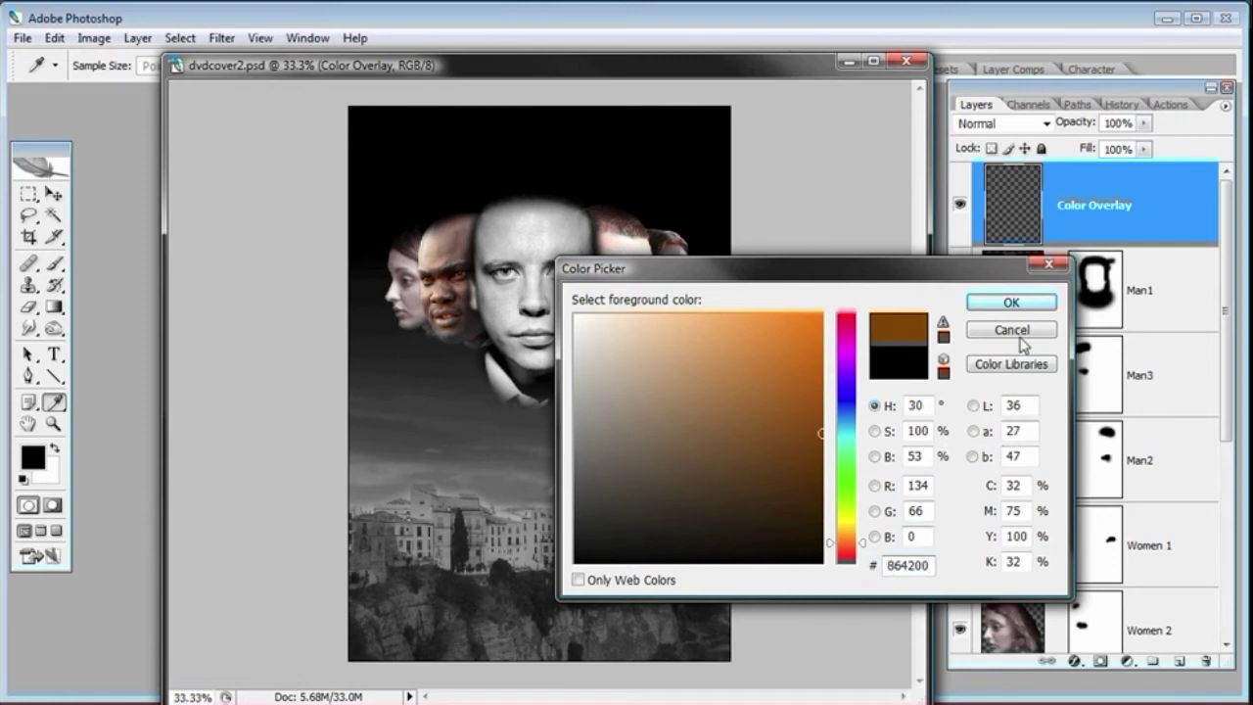
{"action": "left_click", "coordinate": [1012, 302]}
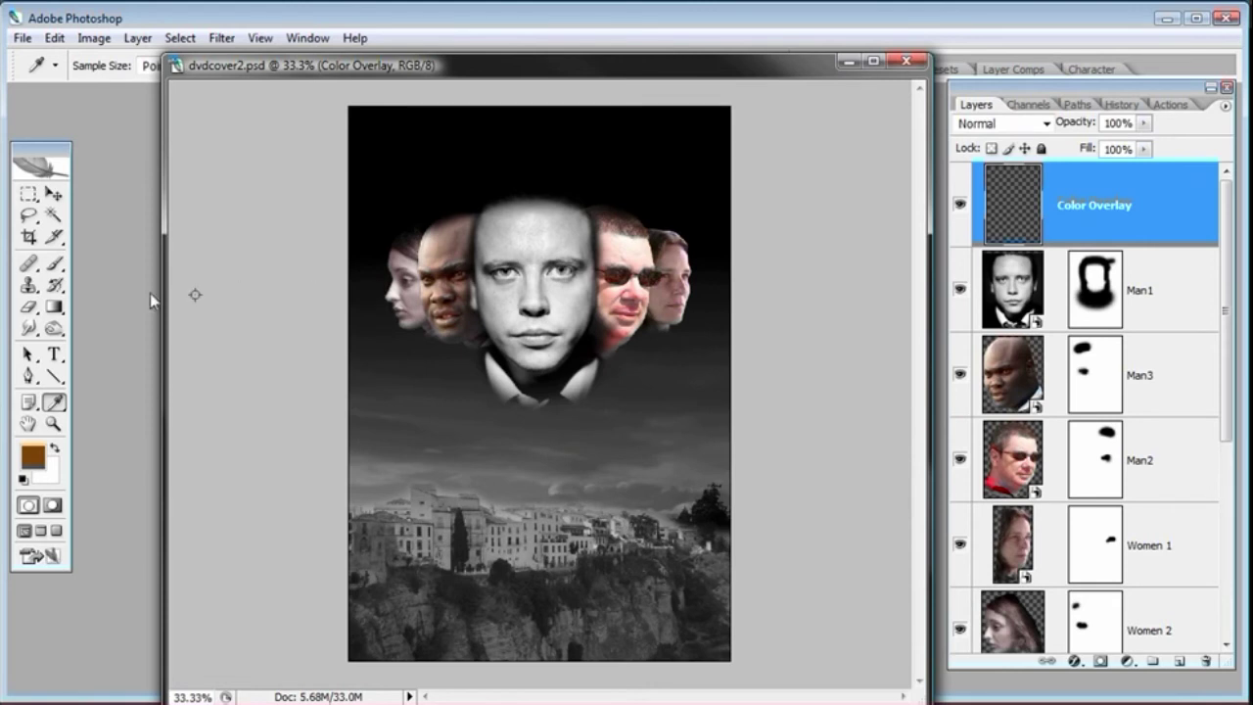
Step: Fill the Color Overlay layer with the brown using the Paint Bucket
{"action": "left_click", "coordinate": [54, 306]}
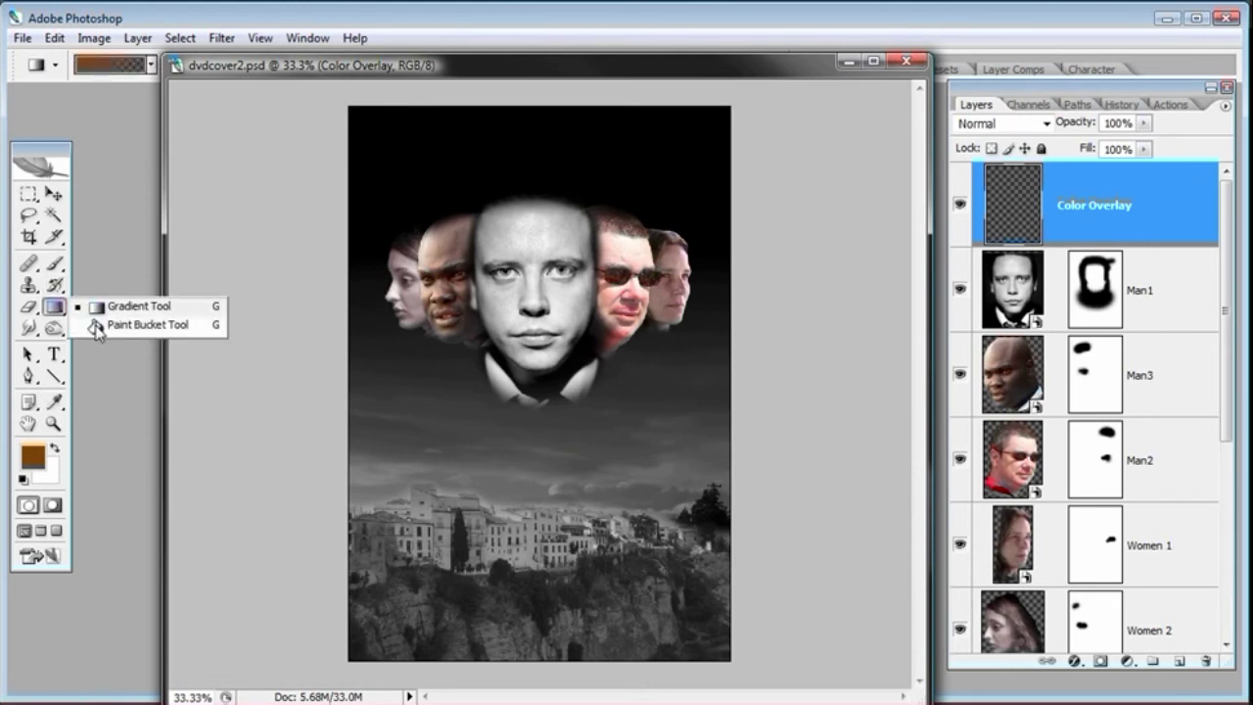
{"action": "left_click", "coordinate": [96, 324]}
{"action": "left_click", "coordinate": [456, 354]}
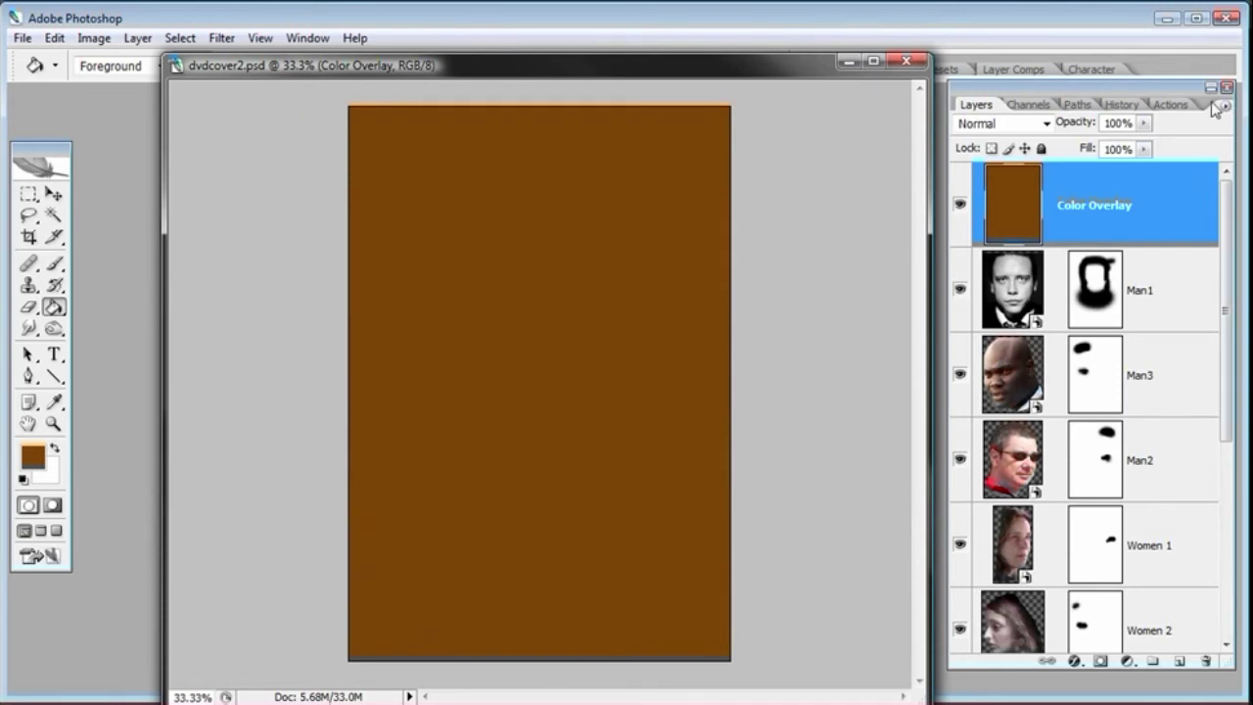
{"action": "left_click", "coordinate": [1147, 127]}
Step: Set Color Overlay to Color blend mode at 62% opacity, then make white the foreground
{"action": "left_click_drag", "start_coordinate": [1144, 144], "coordinate": [1110, 147]}
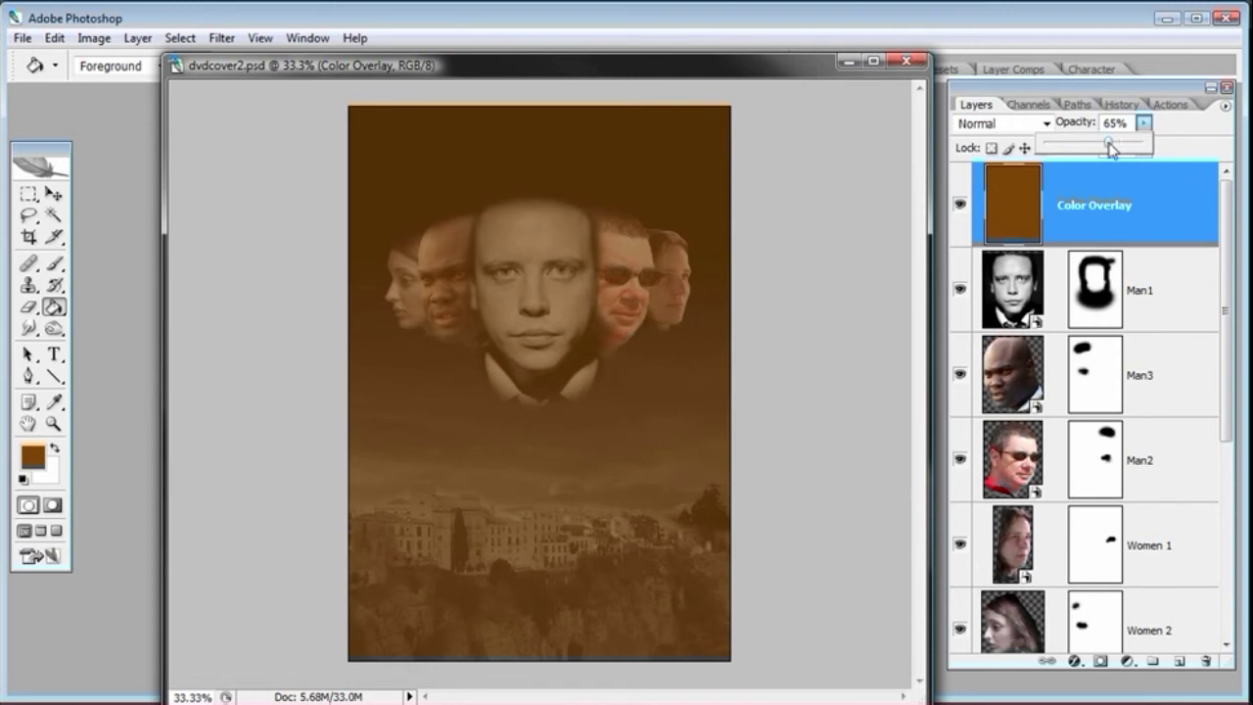
{"action": "left_click", "coordinate": [1046, 124]}
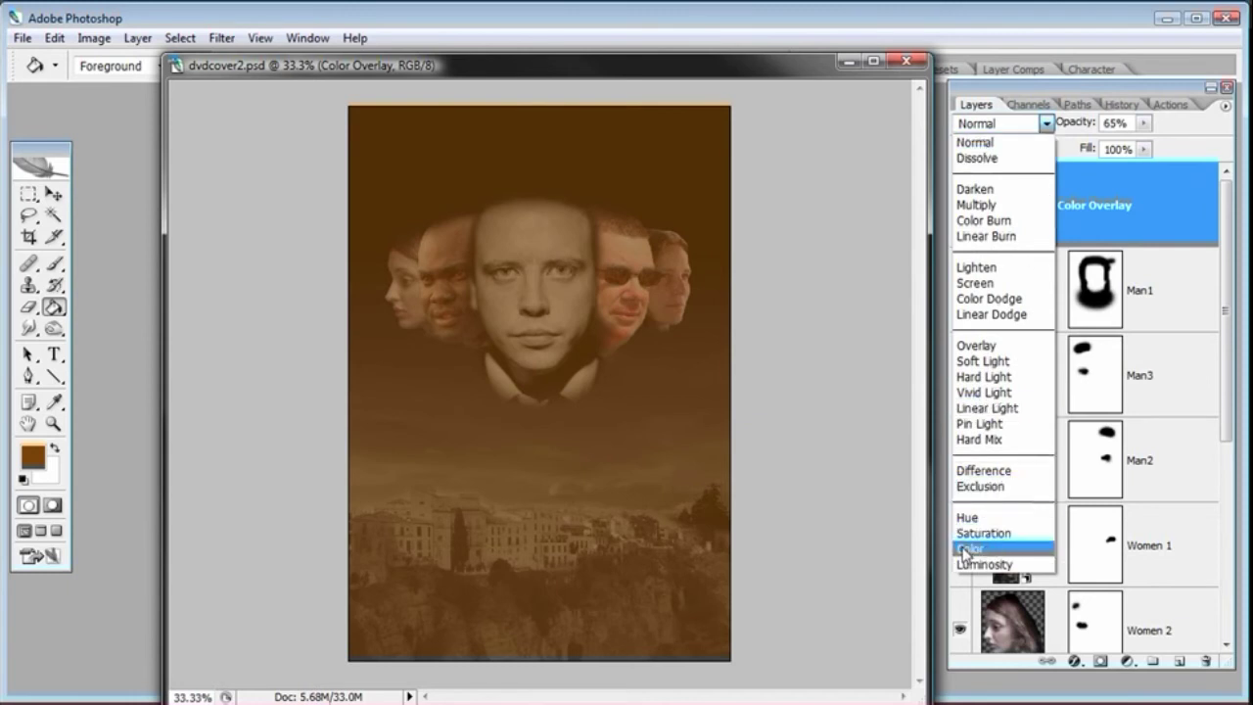
{"action": "left_click", "coordinate": [992, 550]}
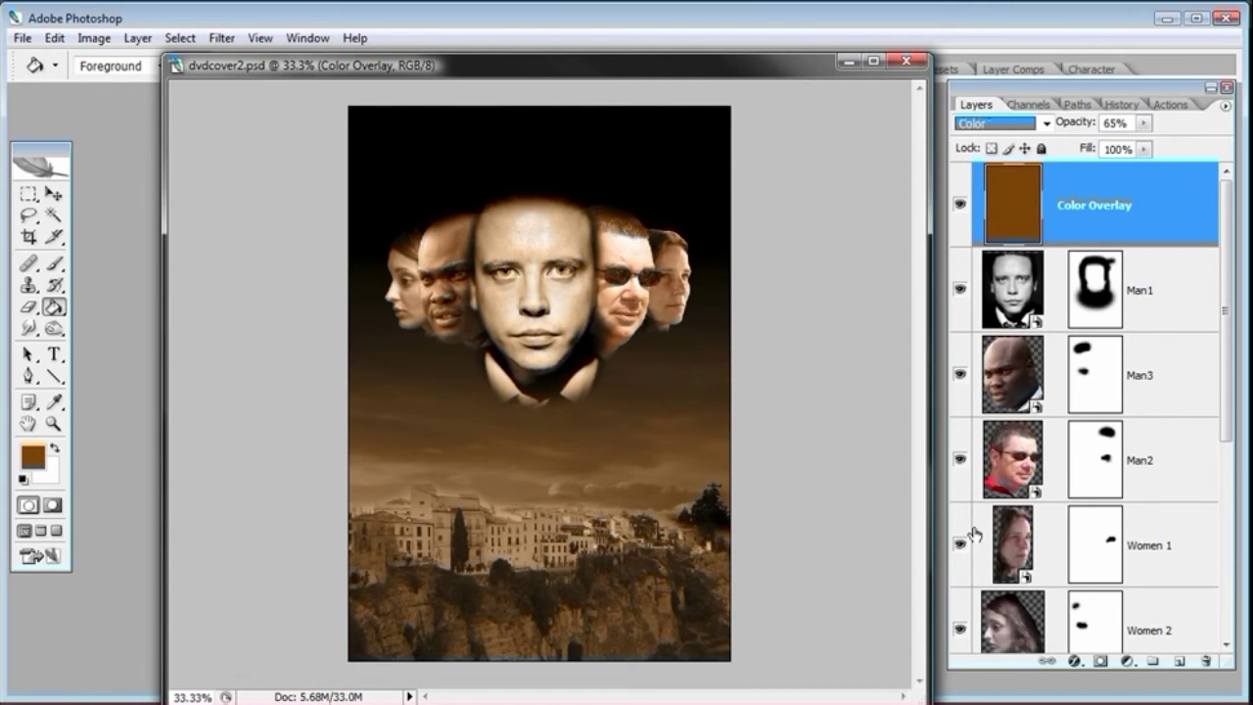
{"action": "left_click", "coordinate": [1144, 122]}
{"action": "left_click_drag", "start_coordinate": [1146, 145], "coordinate": [1099, 147]}
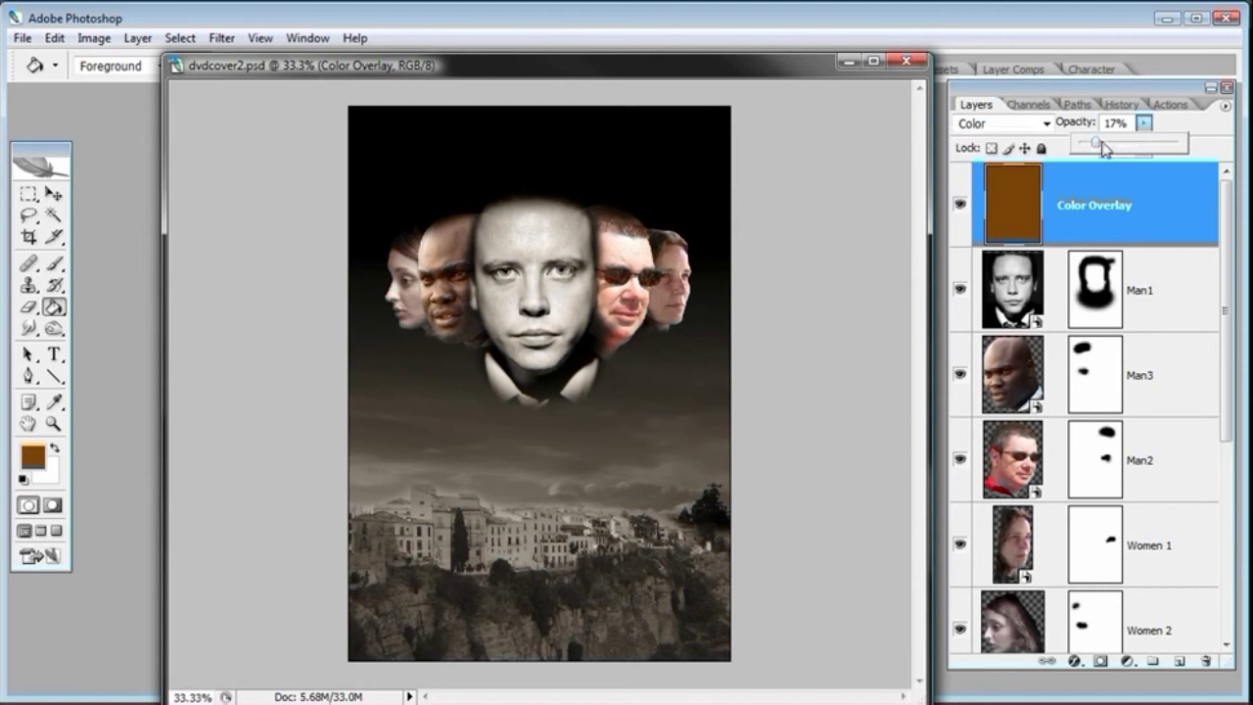
{"action": "left_click_drag", "start_coordinate": [1104, 147], "coordinate": [1228, 153]}
{"action": "left_click_drag", "start_coordinate": [1227, 154], "coordinate": [1139, 147]}
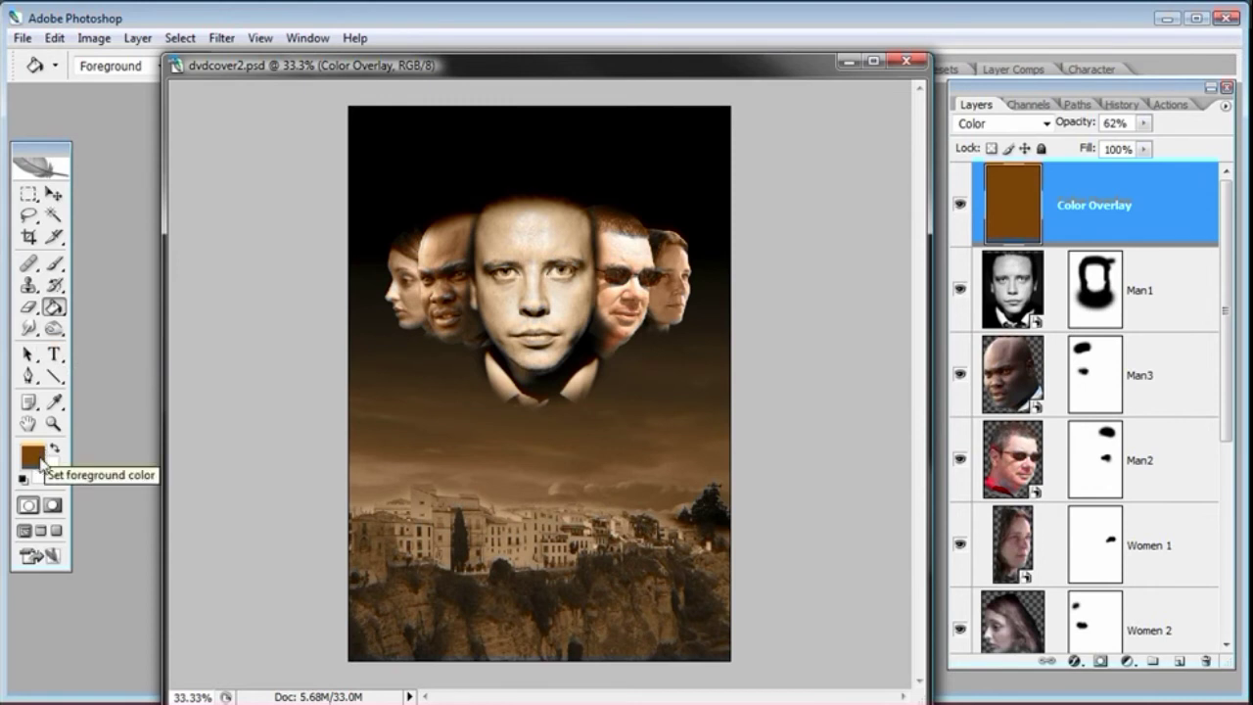
{"action": "key", "text": "d"}
{"action": "key", "text": "x"}
{"action": "key", "text": "x"}
{"action": "key", "text": "x"}
{"action": "key", "text": "x"}
{"action": "key", "text": "x"}
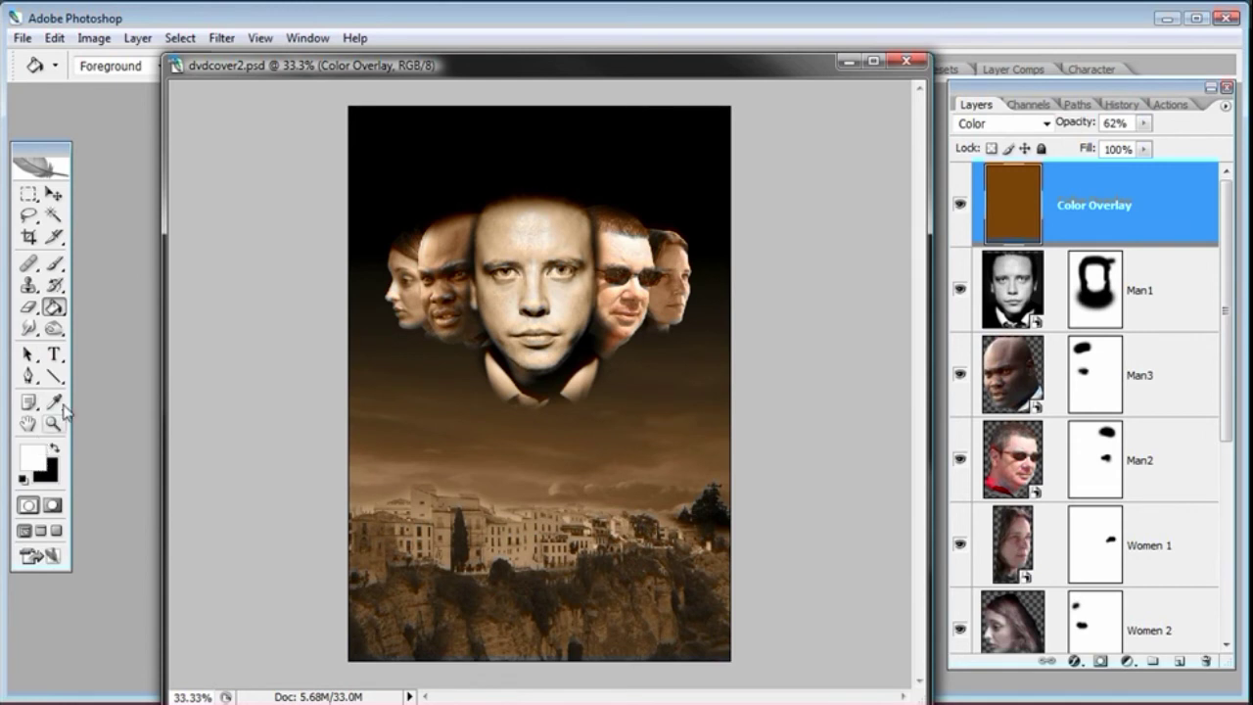
Step: Type the white 'SpanishVilla' title above the town, size it 36 pt, nudge it lower
{"action": "left_click", "coordinate": [54, 355]}
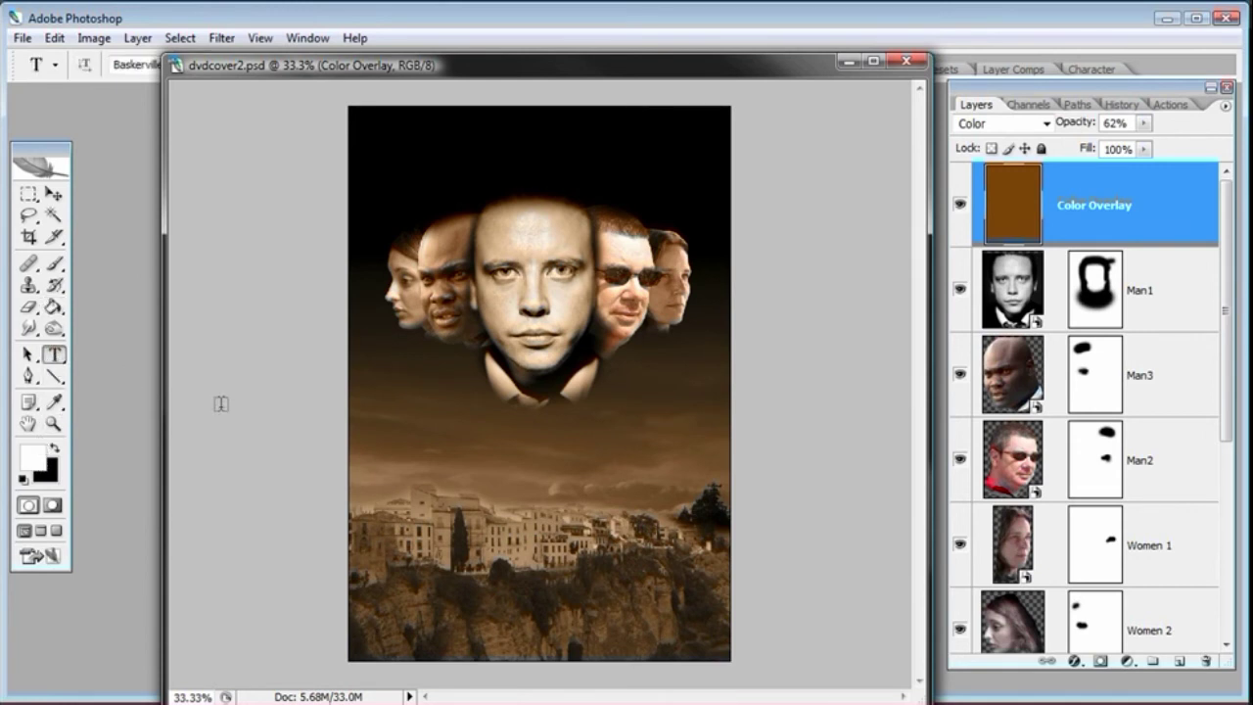
{"action": "left_click", "coordinate": [408, 458]}
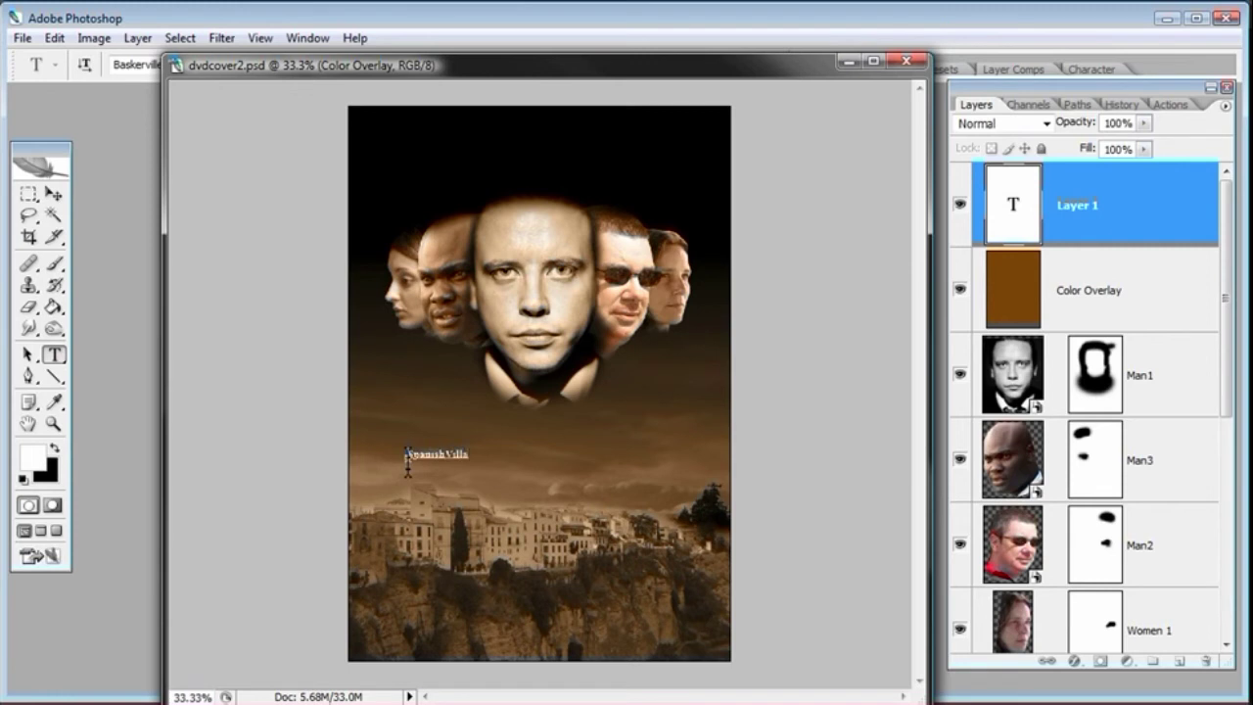
{"action": "key", "text": "ctrl+Return"}
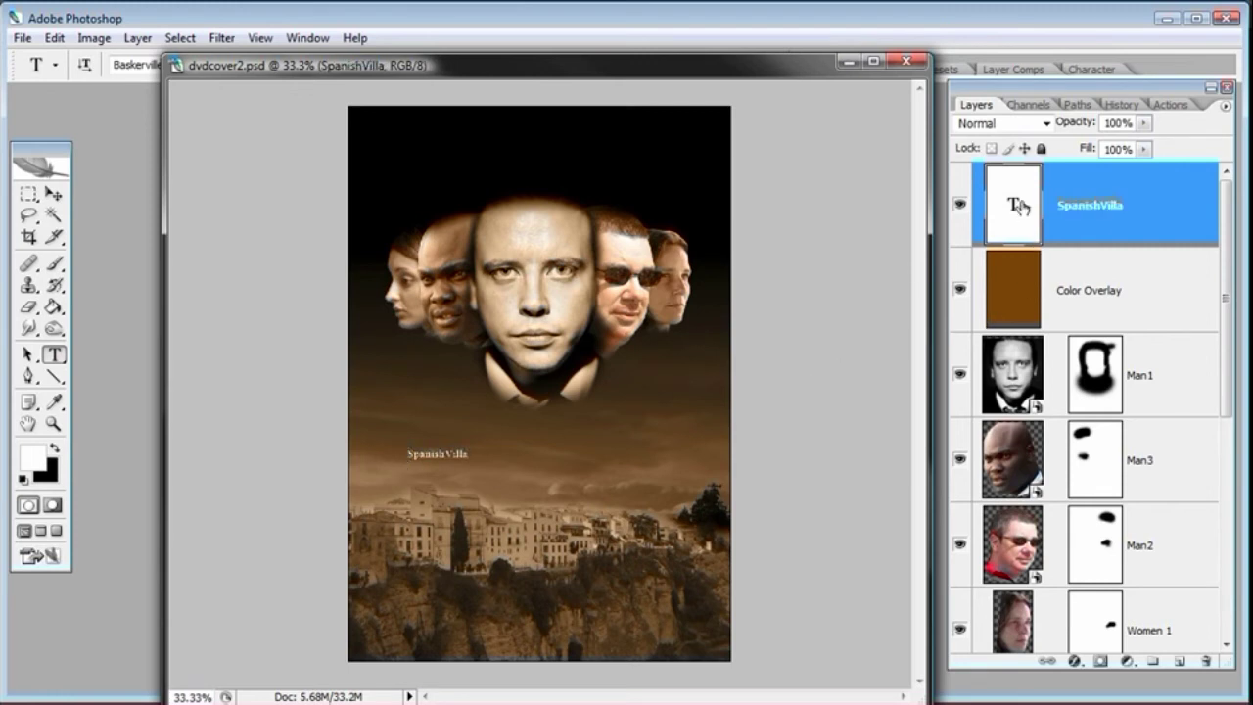
{"action": "double_click", "coordinate": [1018, 205]}
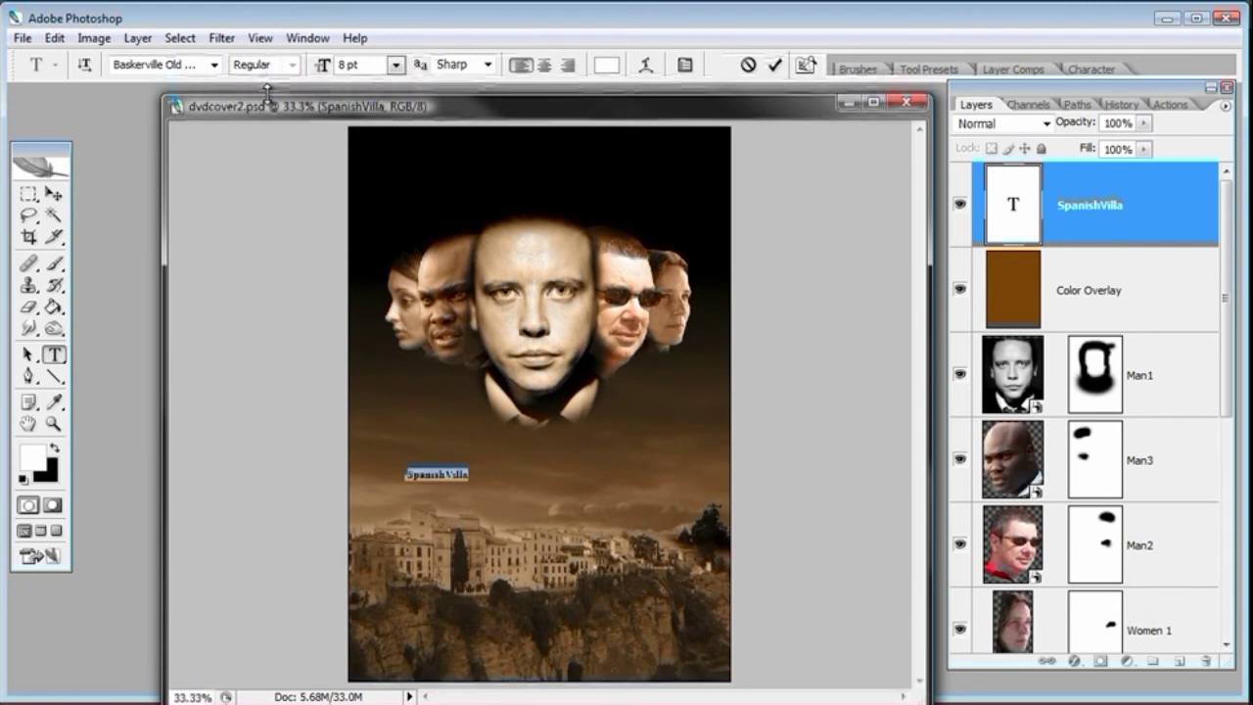
{"action": "left_click", "coordinate": [395, 64]}
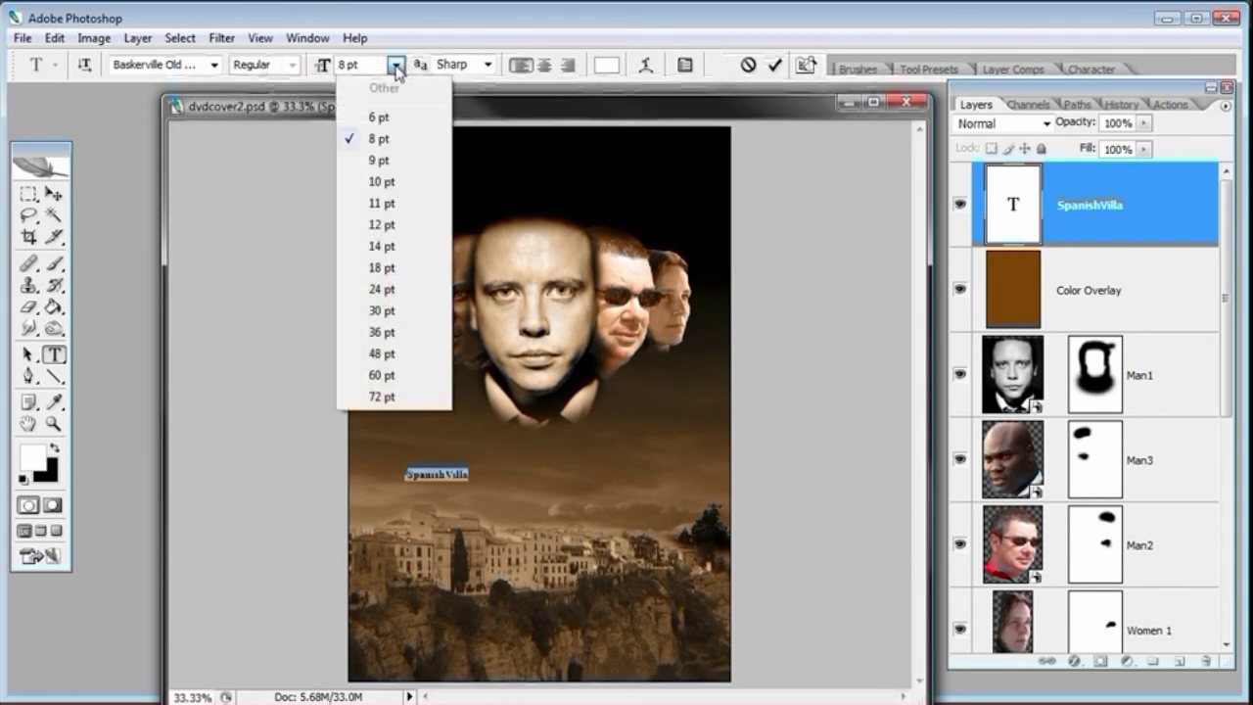
{"action": "left_click", "coordinate": [400, 333]}
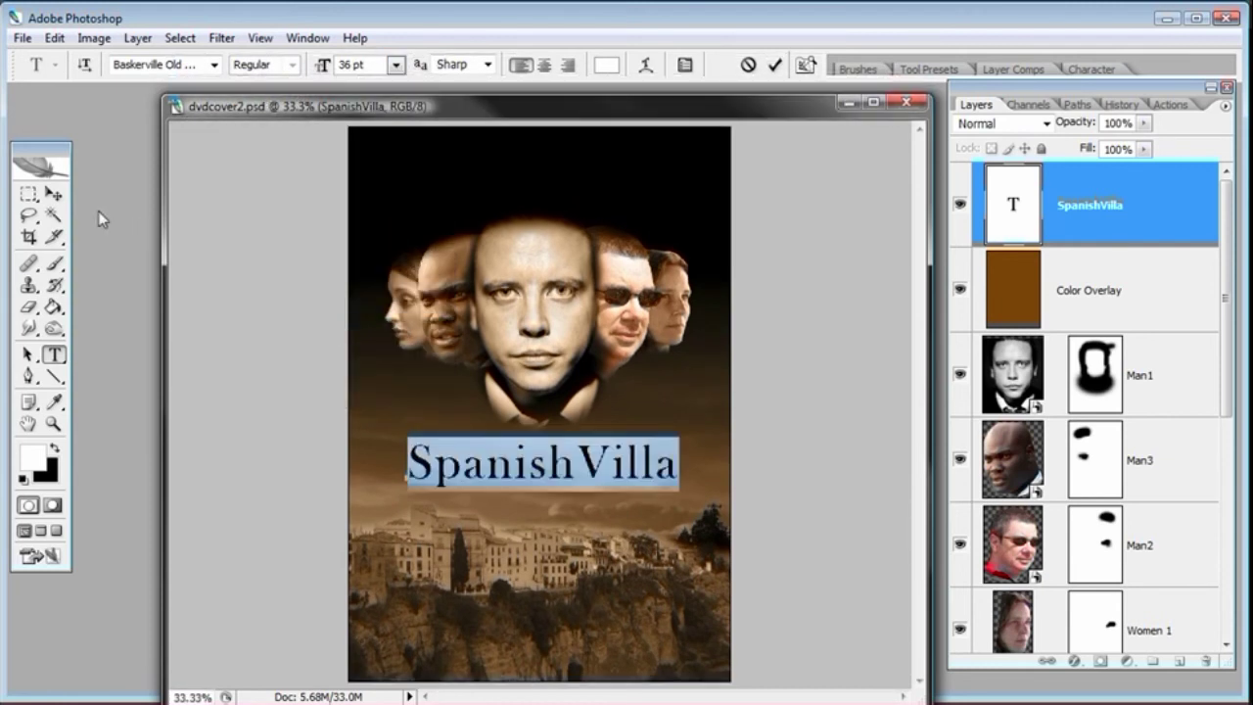
{"action": "left_click", "coordinate": [53, 193]}
{"action": "left_click_drag", "start_coordinate": [511, 359], "coordinate": [514, 369]}
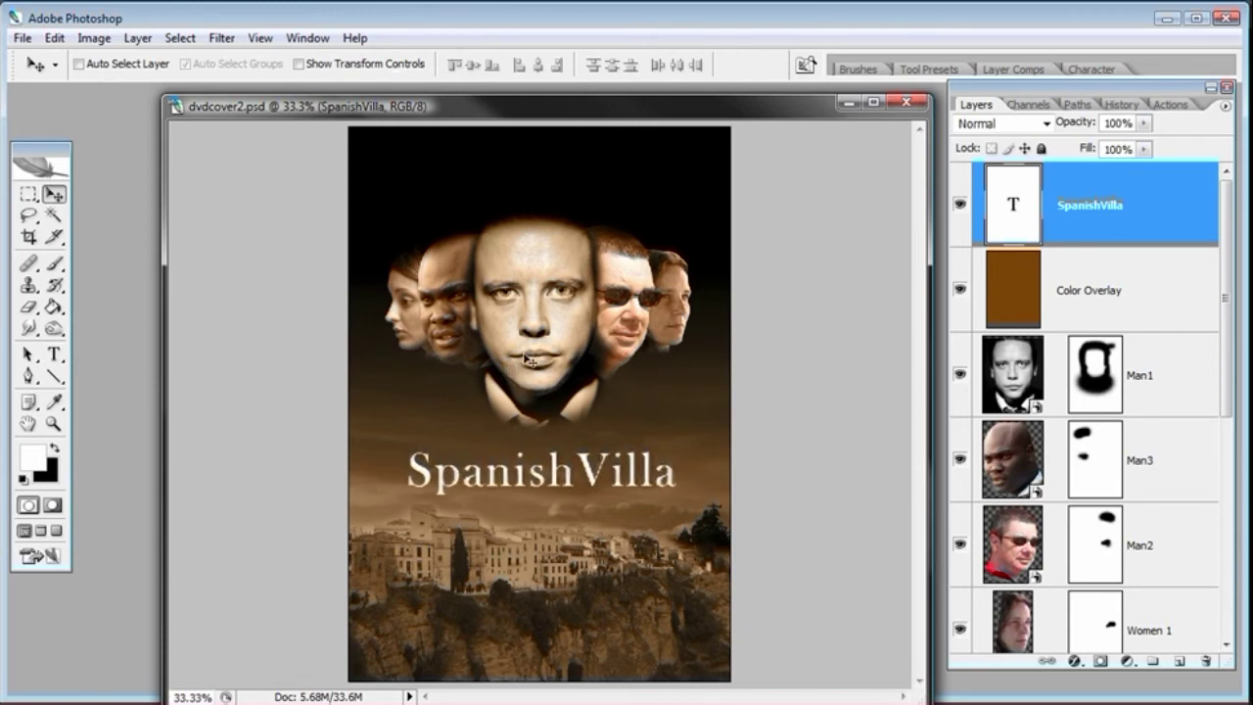
Step: Select the title text and float the Character panel beside the cover
{"action": "double_click", "coordinate": [1020, 203]}
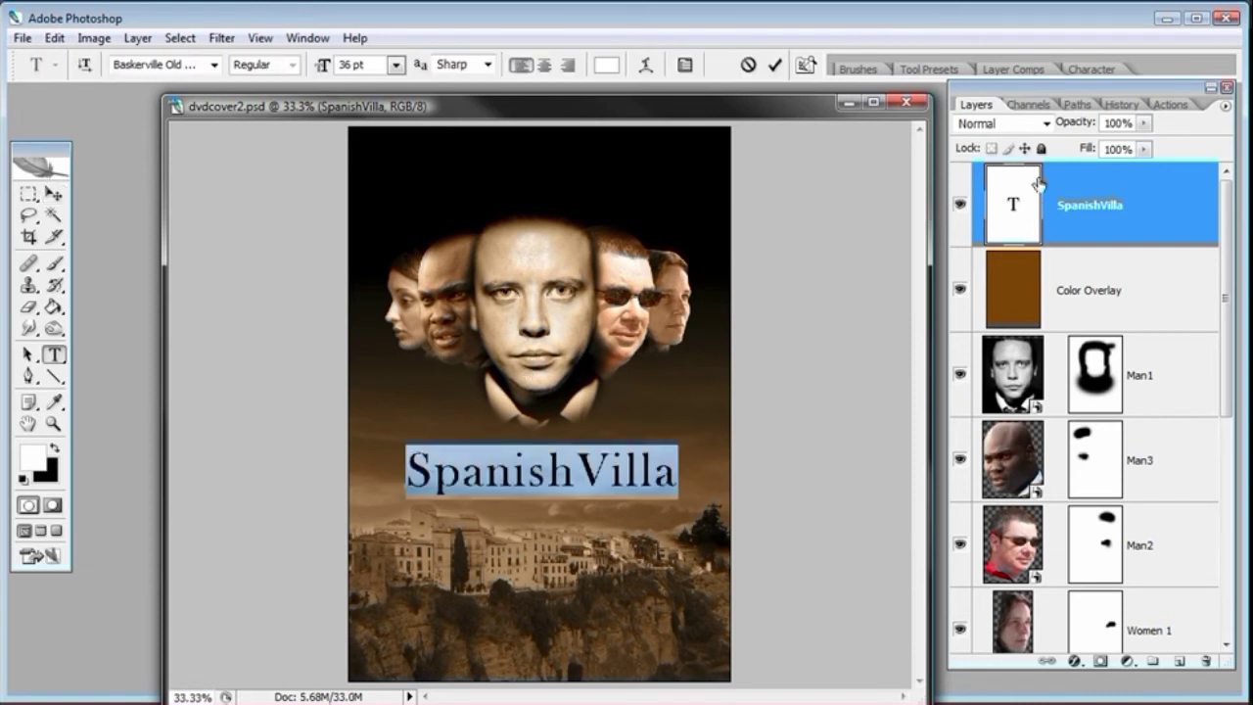
{"action": "left_click", "coordinate": [1093, 69]}
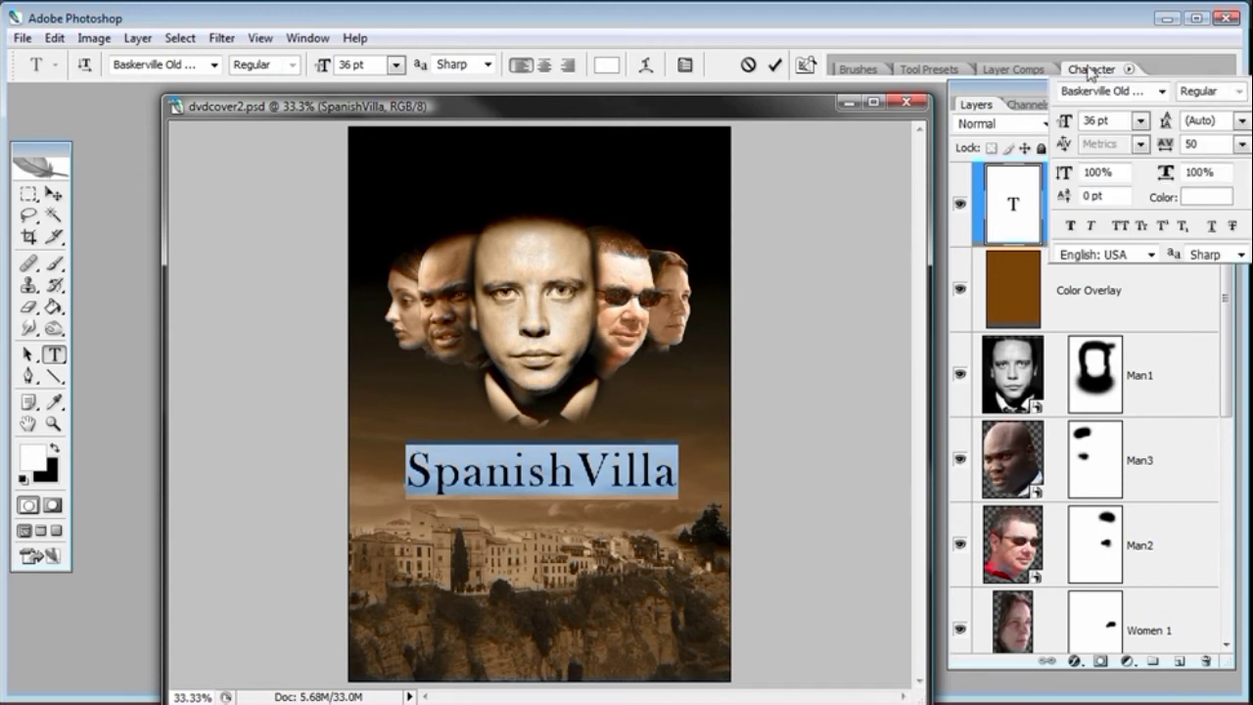
{"action": "left_click", "coordinate": [309, 40]}
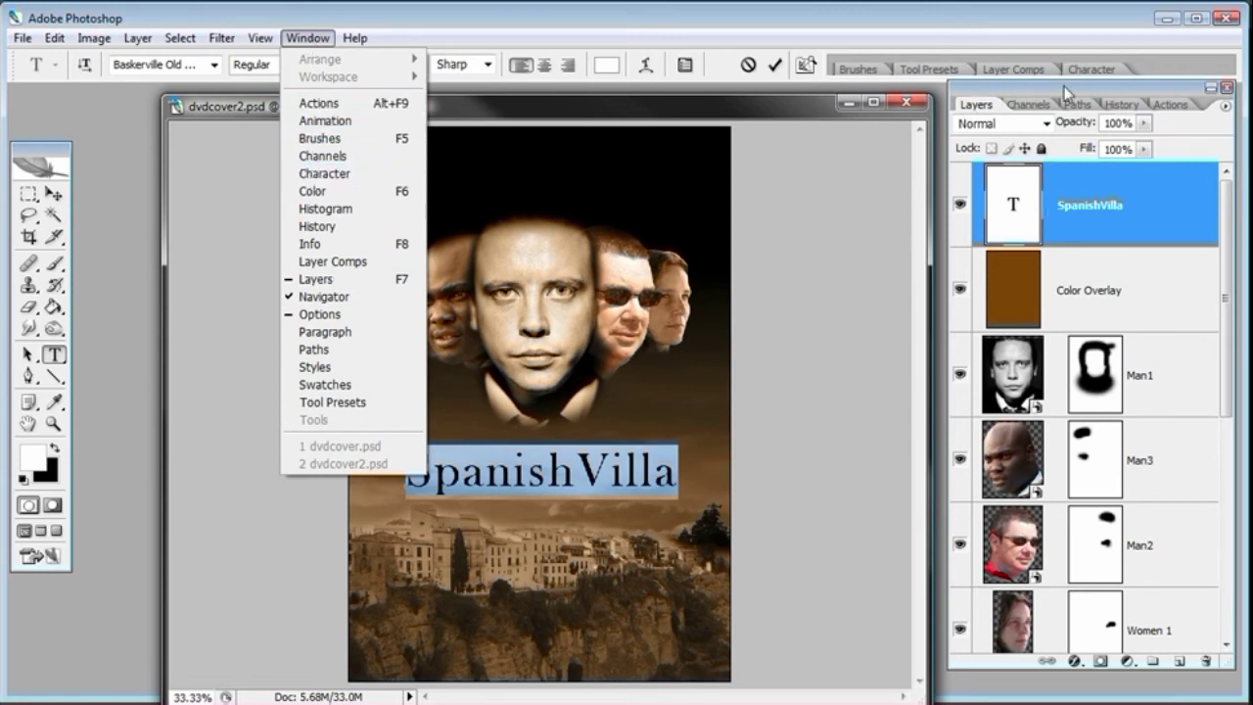
{"action": "left_click", "coordinate": [1090, 69]}
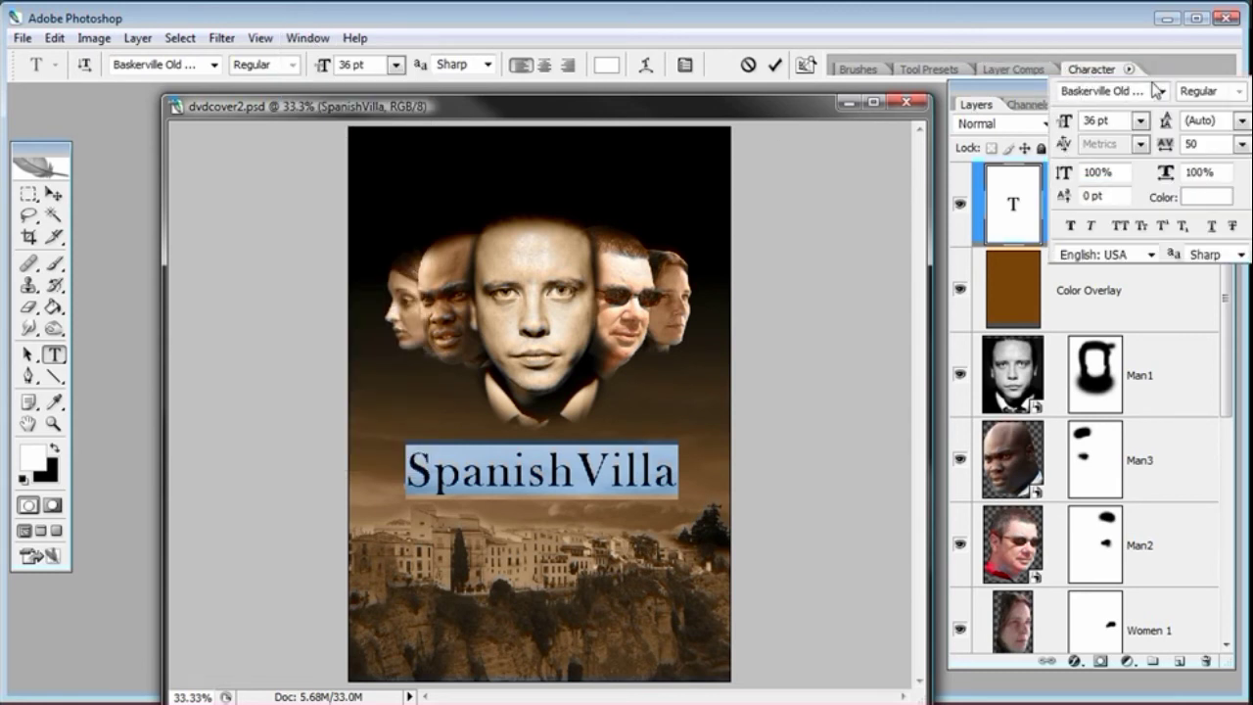
{"action": "left_click_drag", "start_coordinate": [1120, 83], "coordinate": [725, 146]}
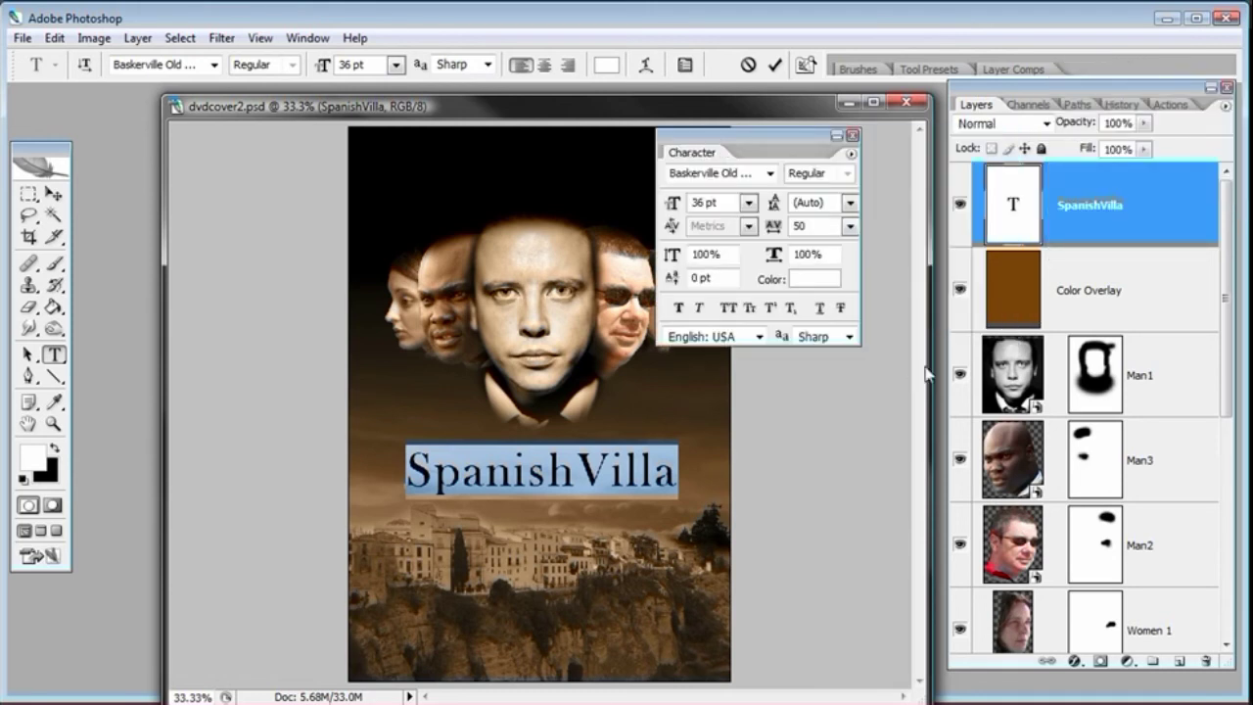
{"action": "left_click_drag", "start_coordinate": [929, 360], "coordinate": [688, 364]}
{"action": "left_click_drag", "start_coordinate": [728, 145], "coordinate": [794, 117]}
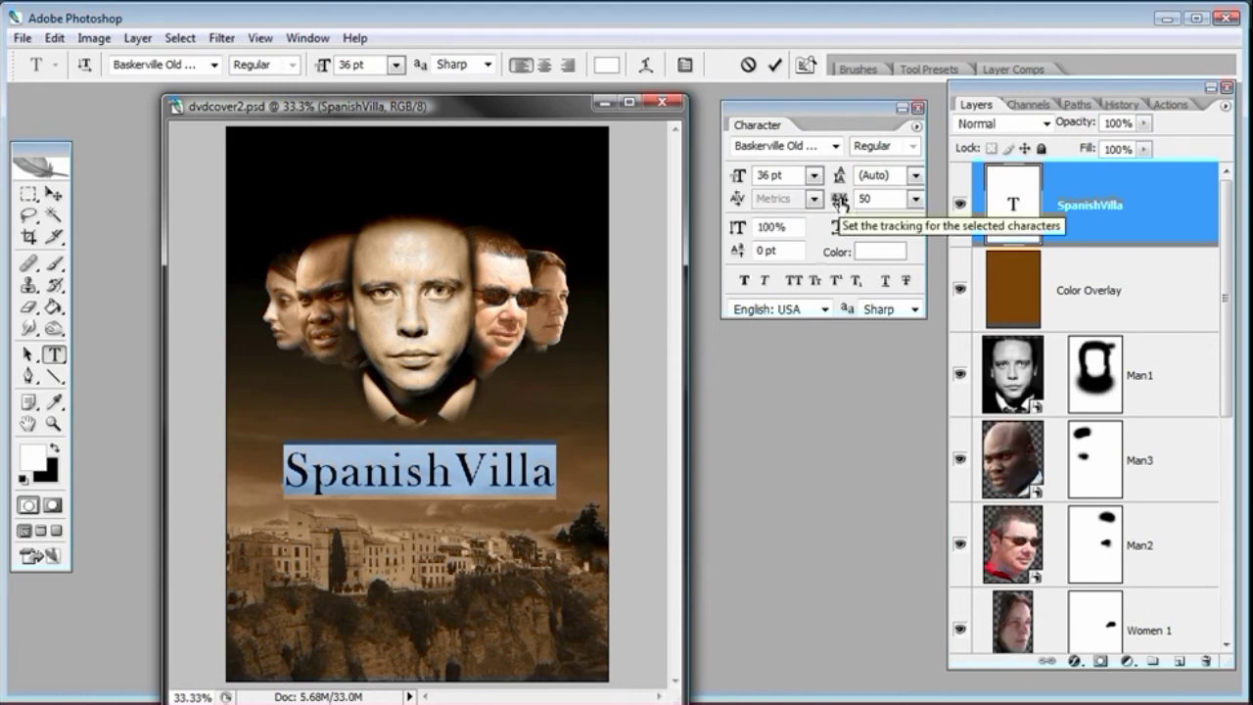
Step: Set the title's tracking to 0 and nudge it slightly up and right
{"action": "left_click", "coordinate": [915, 199]}
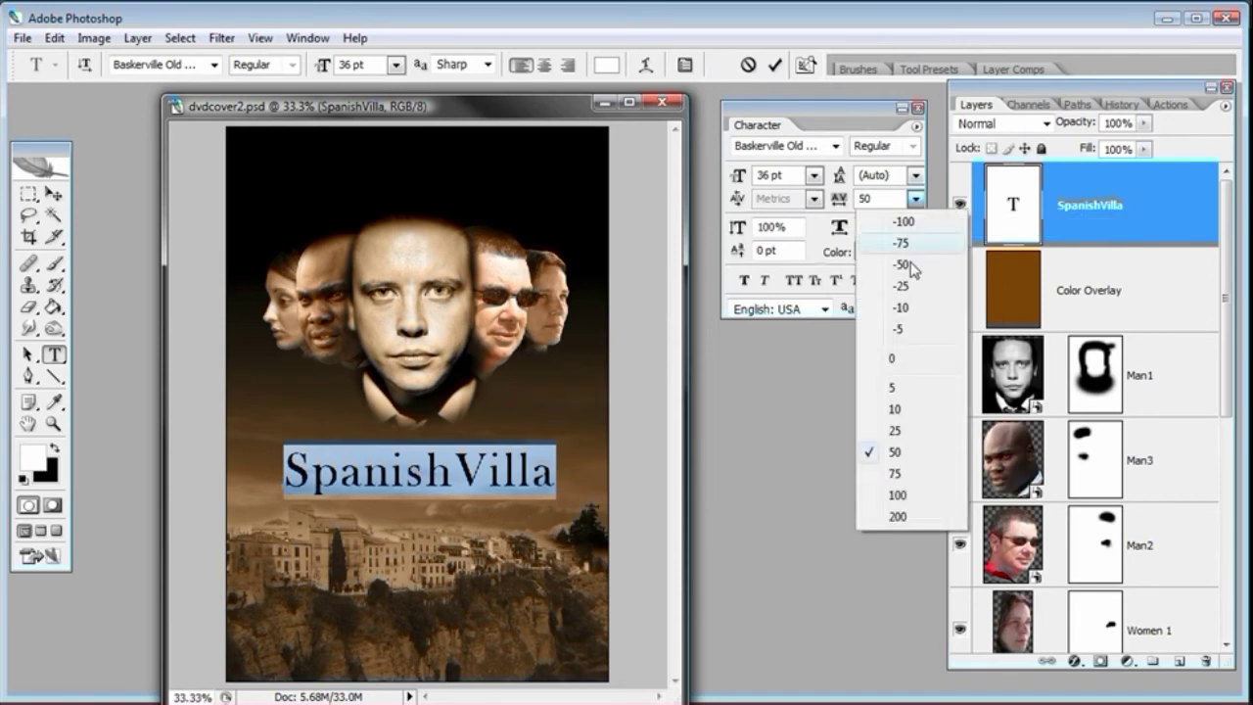
{"action": "left_click", "coordinate": [896, 359]}
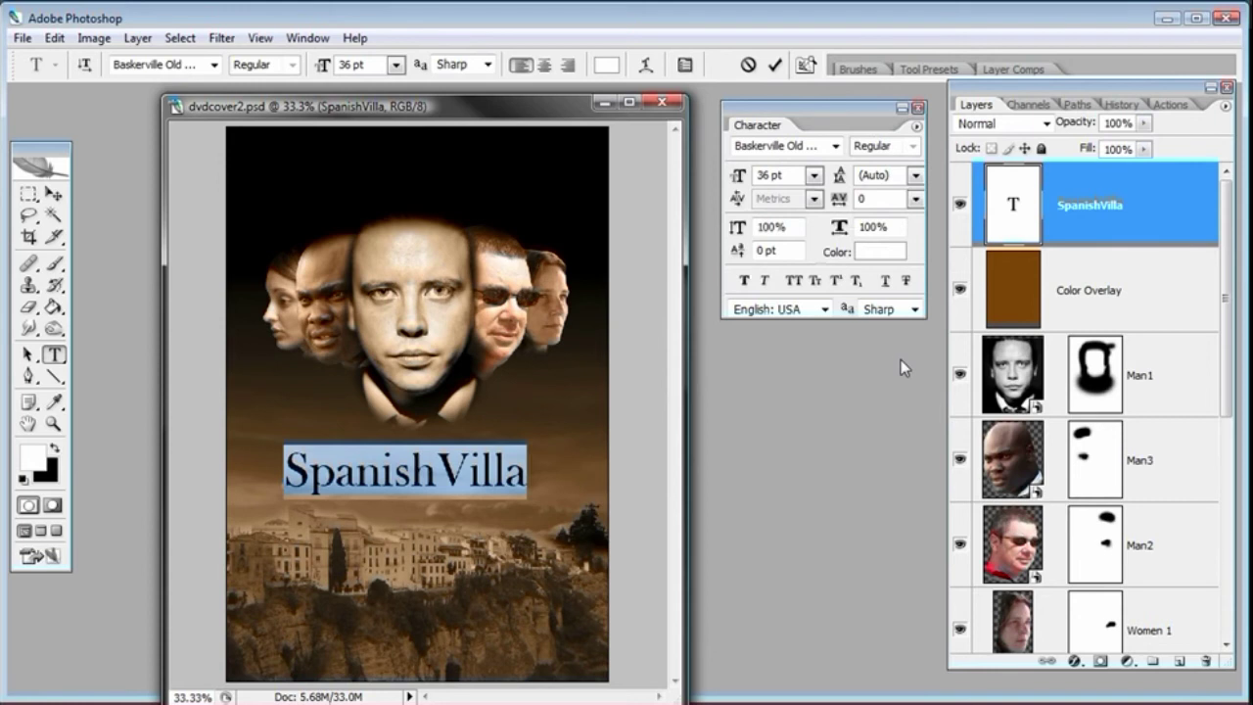
{"action": "left_click", "coordinate": [53, 194]}
{"action": "left_click_drag", "start_coordinate": [400, 505], "coordinate": [410, 503]}
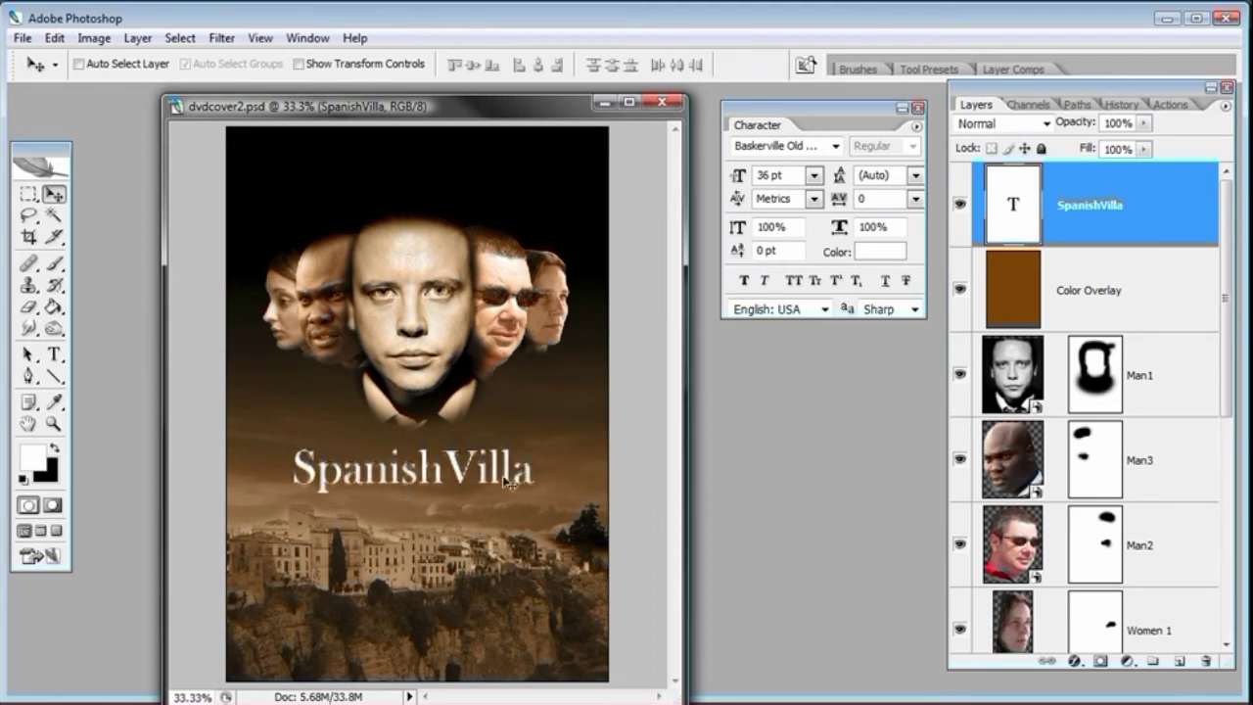
Step: Resize the SpanishVilla title to 40 pt and nudge it right and down into place
{"action": "double_click", "coordinate": [1024, 188]}
{"action": "left_click", "coordinate": [814, 174]}
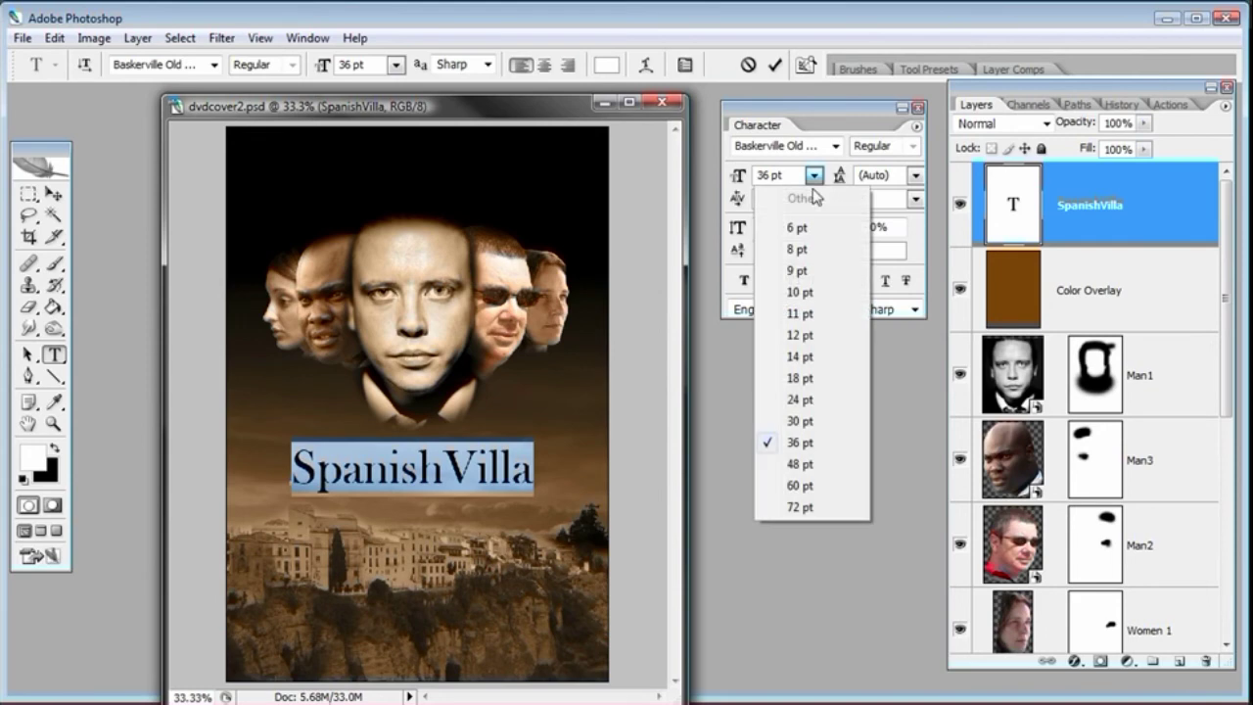
{"action": "left_click", "coordinate": [813, 466]}
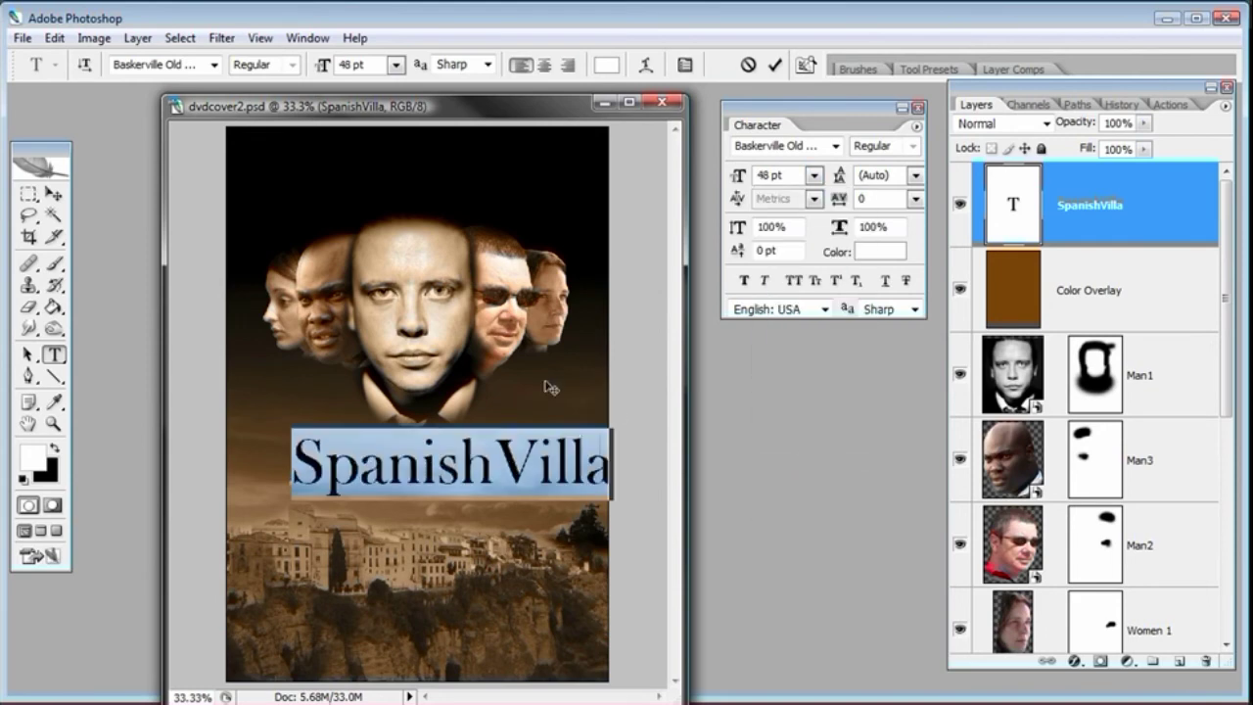
{"action": "left_click_drag", "start_coordinate": [549, 379], "coordinate": [514, 382]}
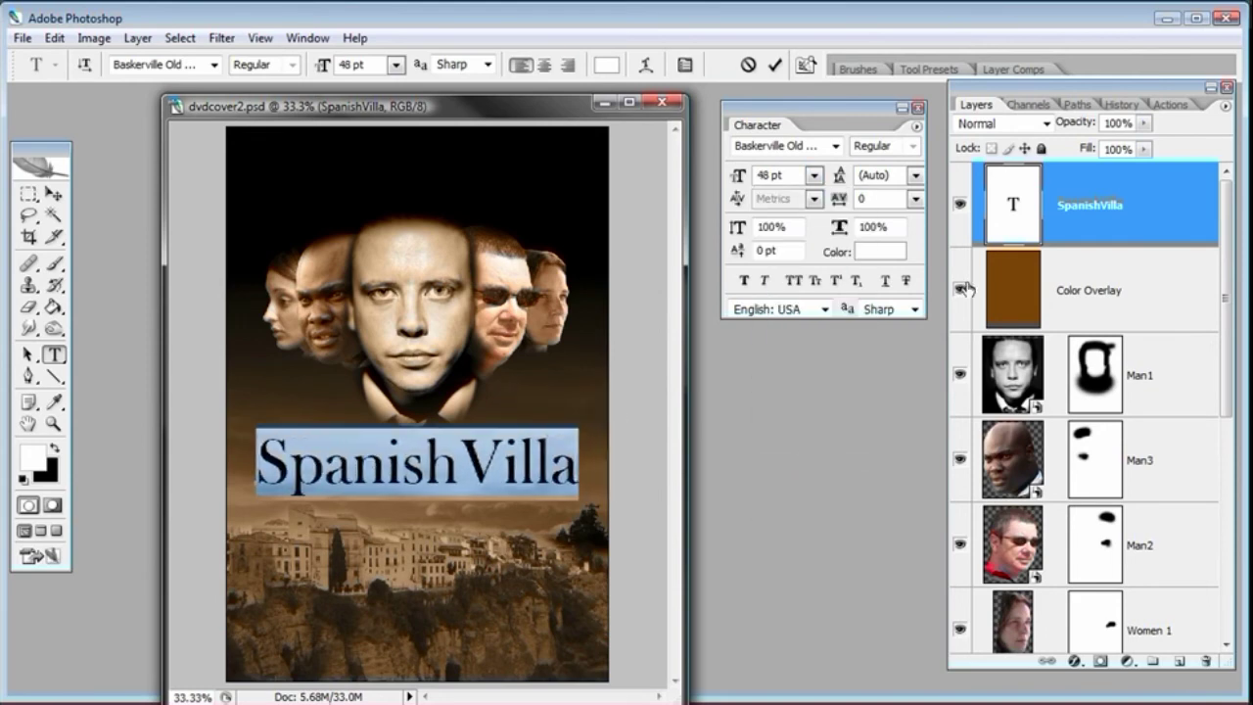
{"action": "left_click", "coordinate": [729, 178]}
{"action": "type", "text": "40"}
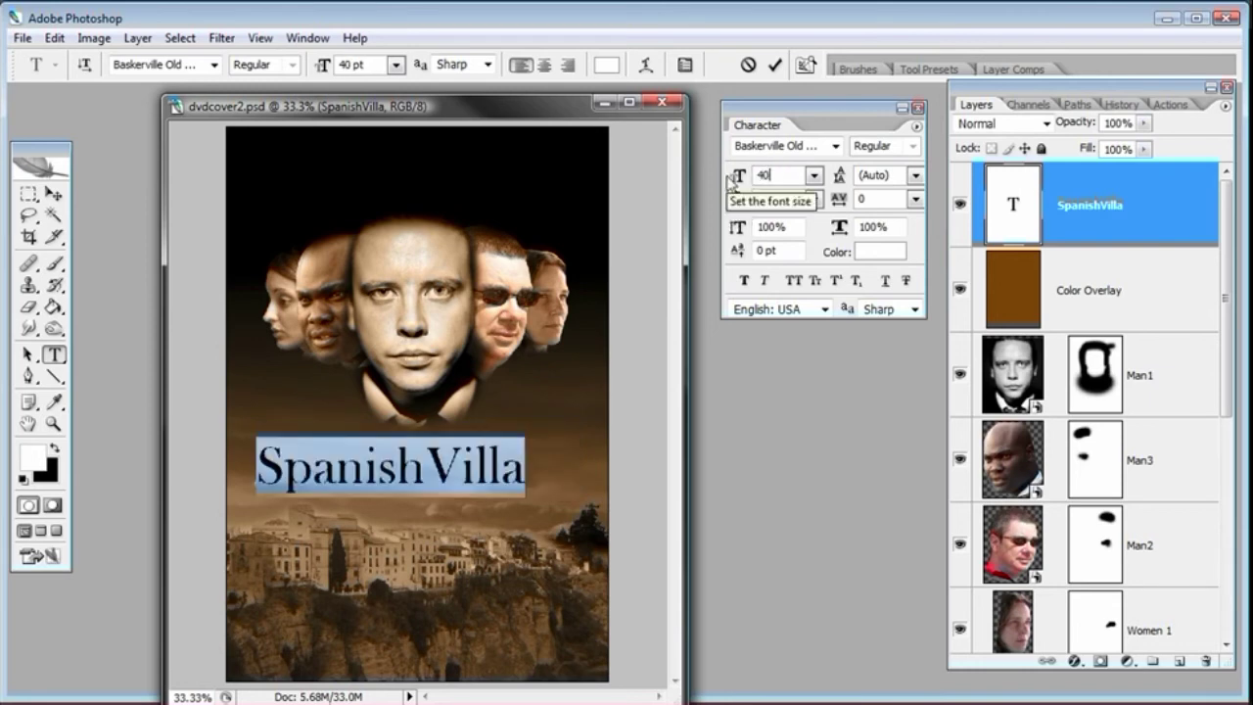
{"action": "left_click", "coordinate": [56, 198]}
{"action": "key", "text": "shift+Right"}
{"action": "key", "text": "shift+Right"}
{"action": "key", "text": "shift+Right"}
{"action": "key", "text": "shift+Right"}
{"action": "key", "text": "shift+Right"}
{"action": "key", "text": "shift+Right"}
{"action": "key", "text": "shift+Right"}
{"action": "key", "text": "shift+Down"}
{"action": "key", "text": "shift+Down"}
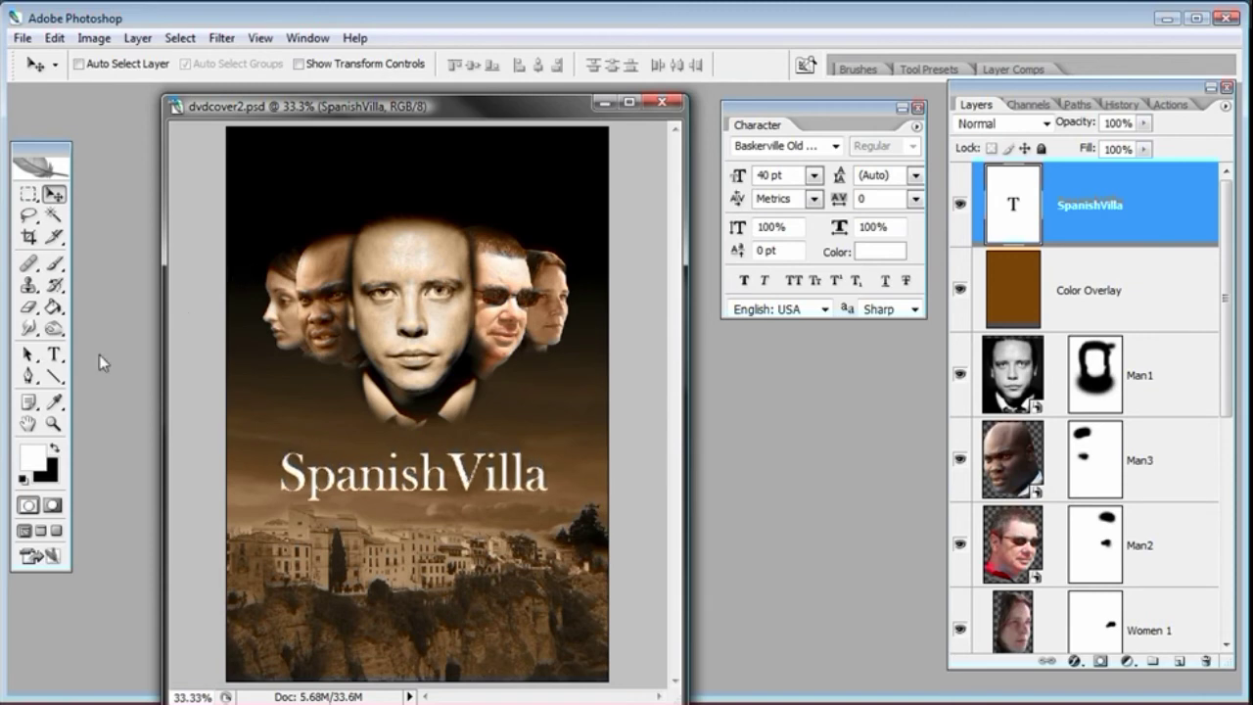
Step: Zoom to 50% and widen the document window, moving the Character panel clear
{"action": "left_click", "coordinate": [54, 423]}
{"action": "left_click", "coordinate": [416, 475]}
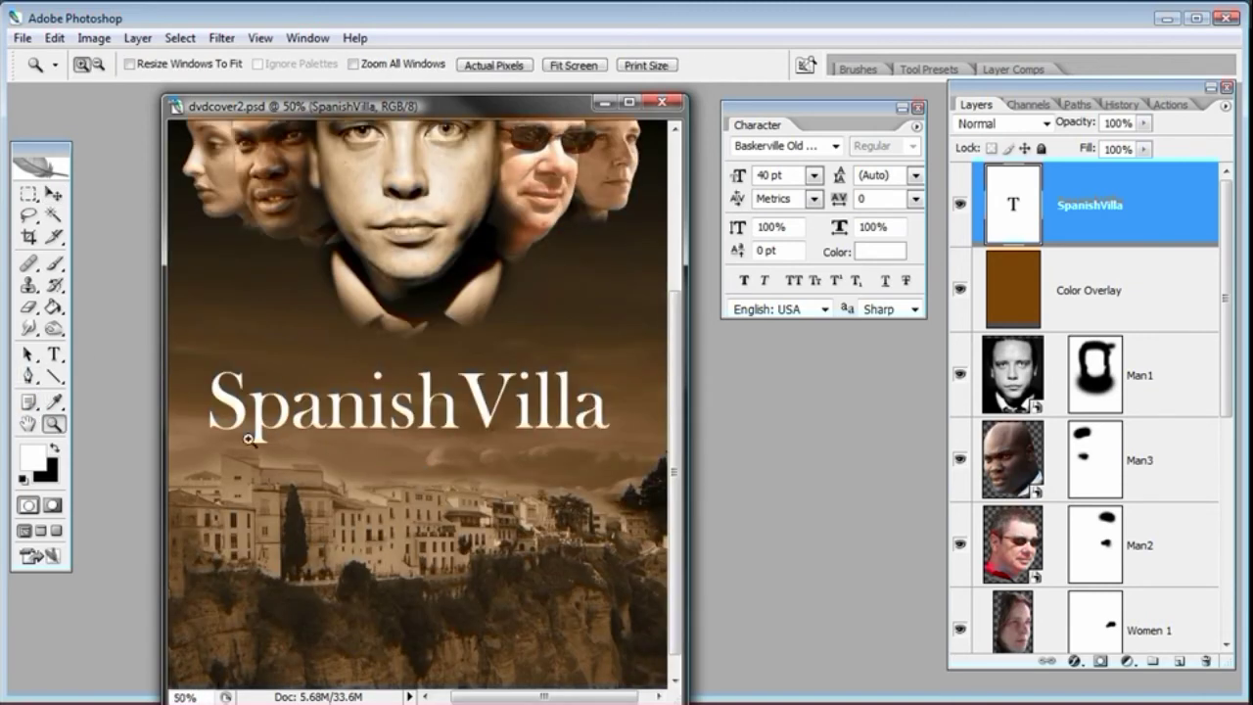
{"action": "left_click_drag", "start_coordinate": [163, 443], "coordinate": [95, 443]}
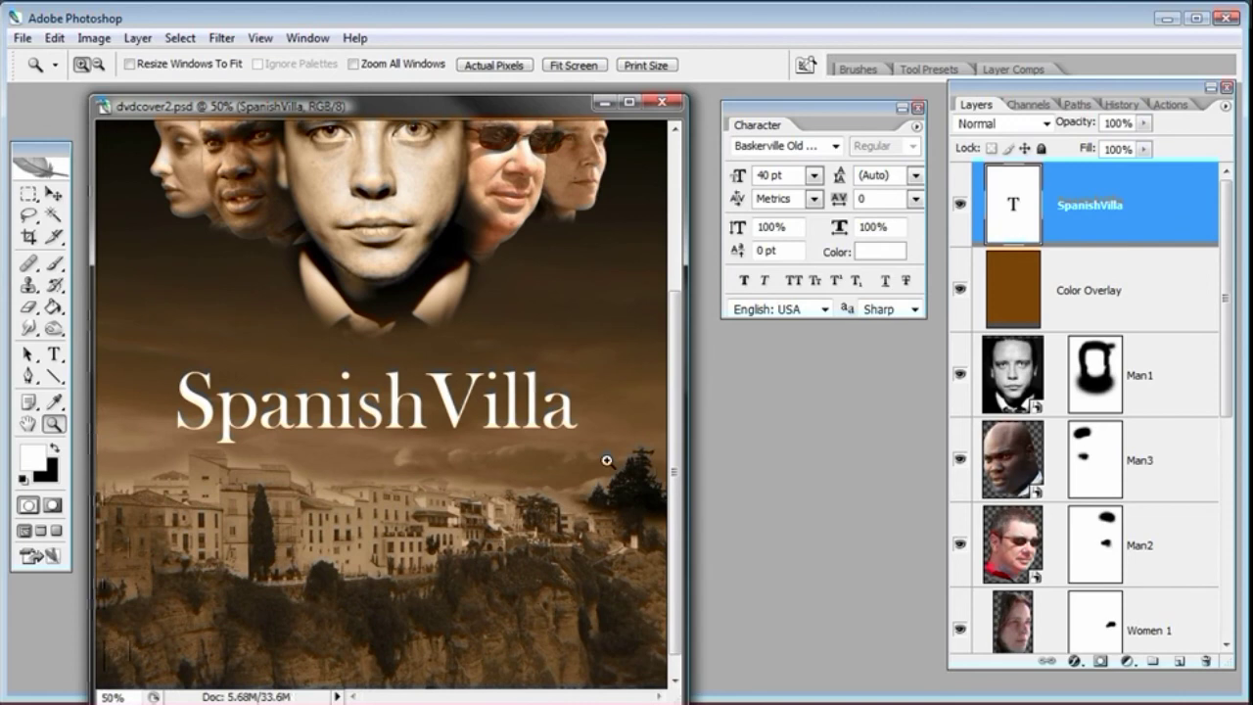
{"action": "left_click_drag", "start_coordinate": [688, 454], "coordinate": [754, 452]}
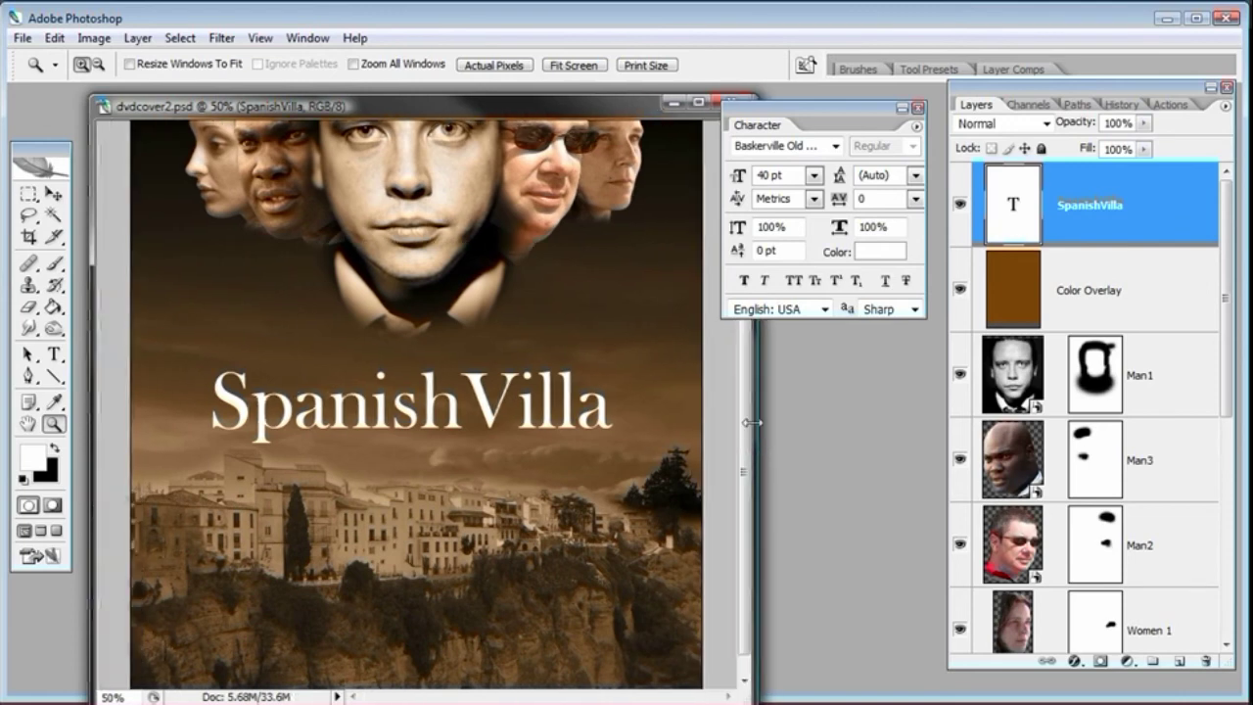
{"action": "left_click_drag", "start_coordinate": [764, 119], "coordinate": [819, 117]}
{"action": "left_click_drag", "start_coordinate": [637, 110], "coordinate": [629, 108]}
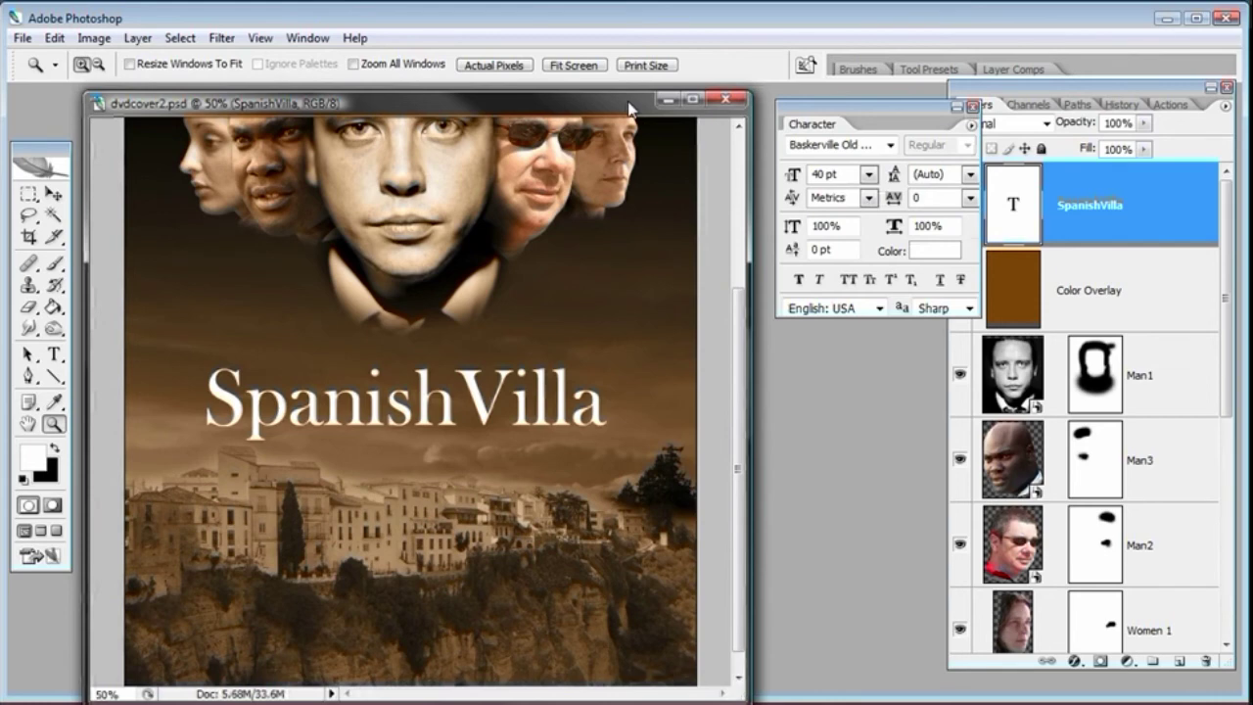
Step: Colour the word 'Villa' web-safe red ff0000, leaving 'Spanish' white
{"action": "left_click", "coordinate": [54, 354]}
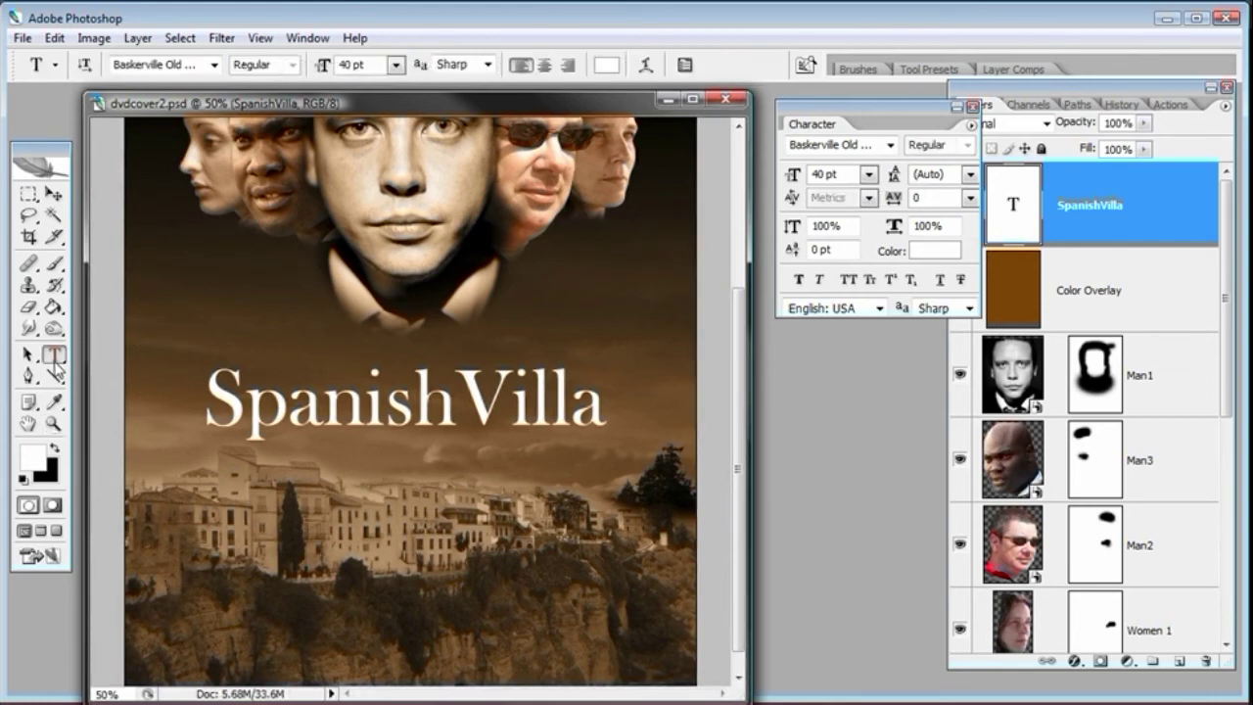
{"action": "left_click_drag", "start_coordinate": [473, 396], "coordinate": [626, 410]}
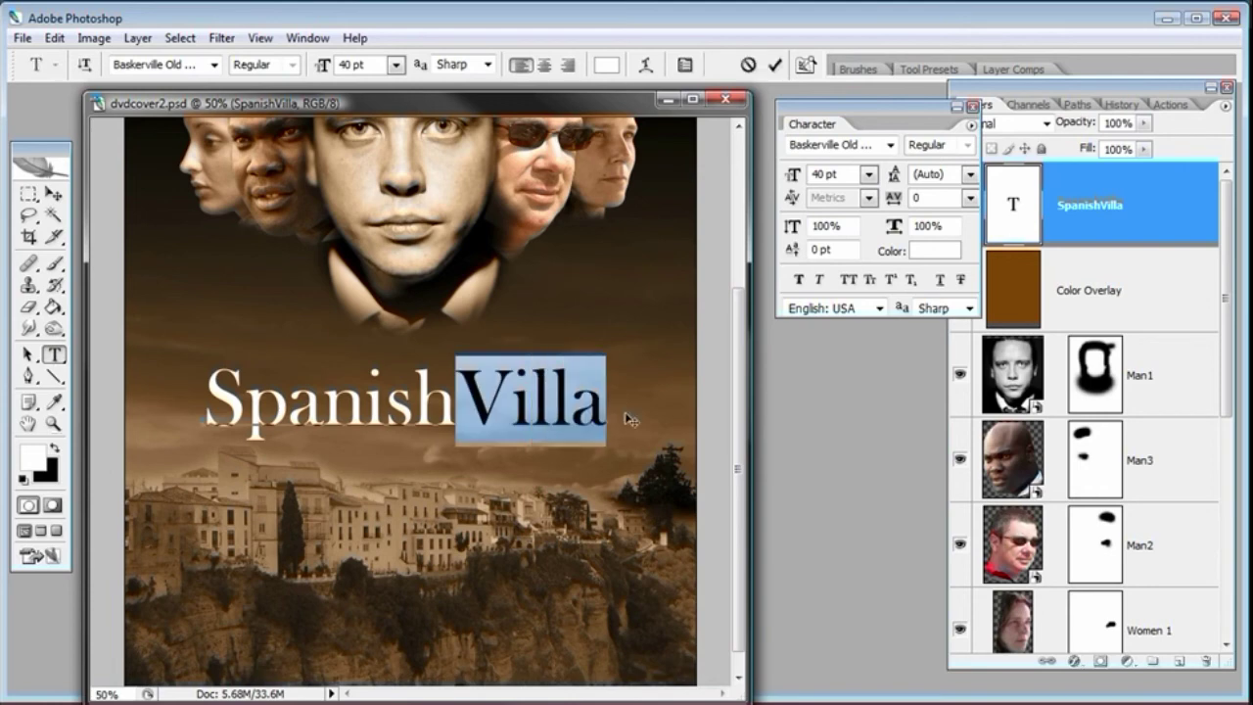
{"action": "left_click", "coordinate": [39, 462]}
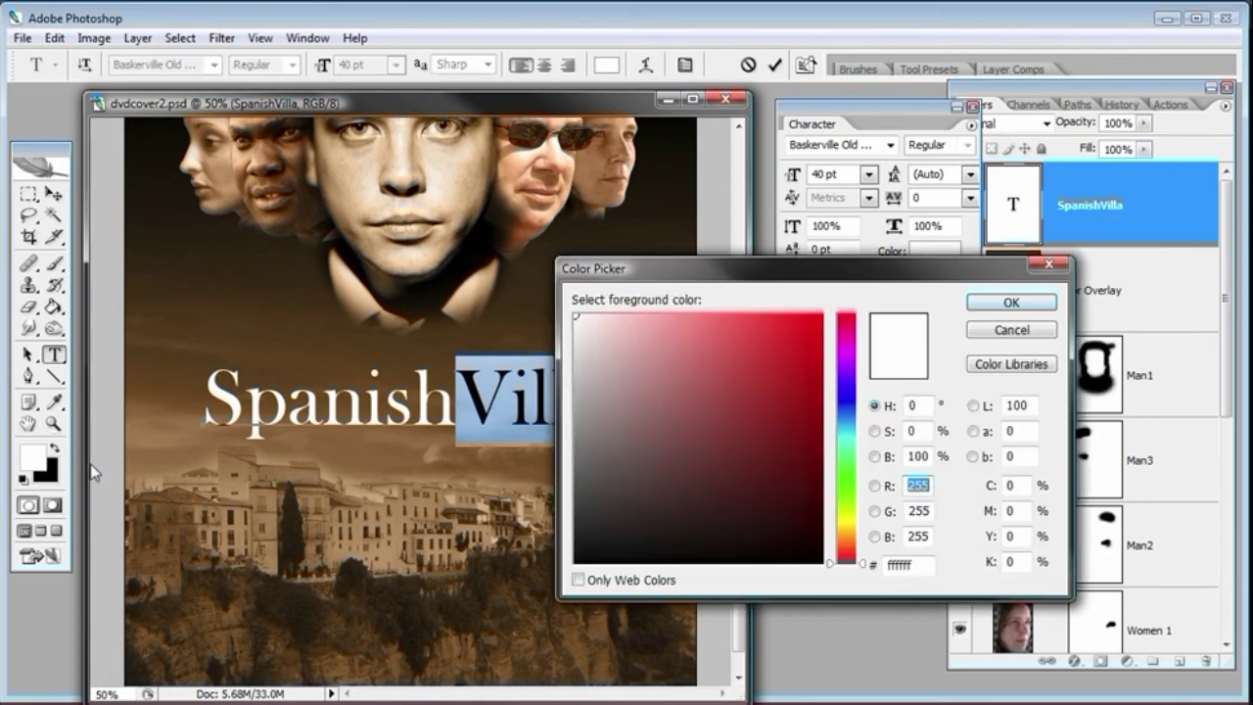
{"action": "left_click_drag", "start_coordinate": [795, 274], "coordinate": [916, 315]}
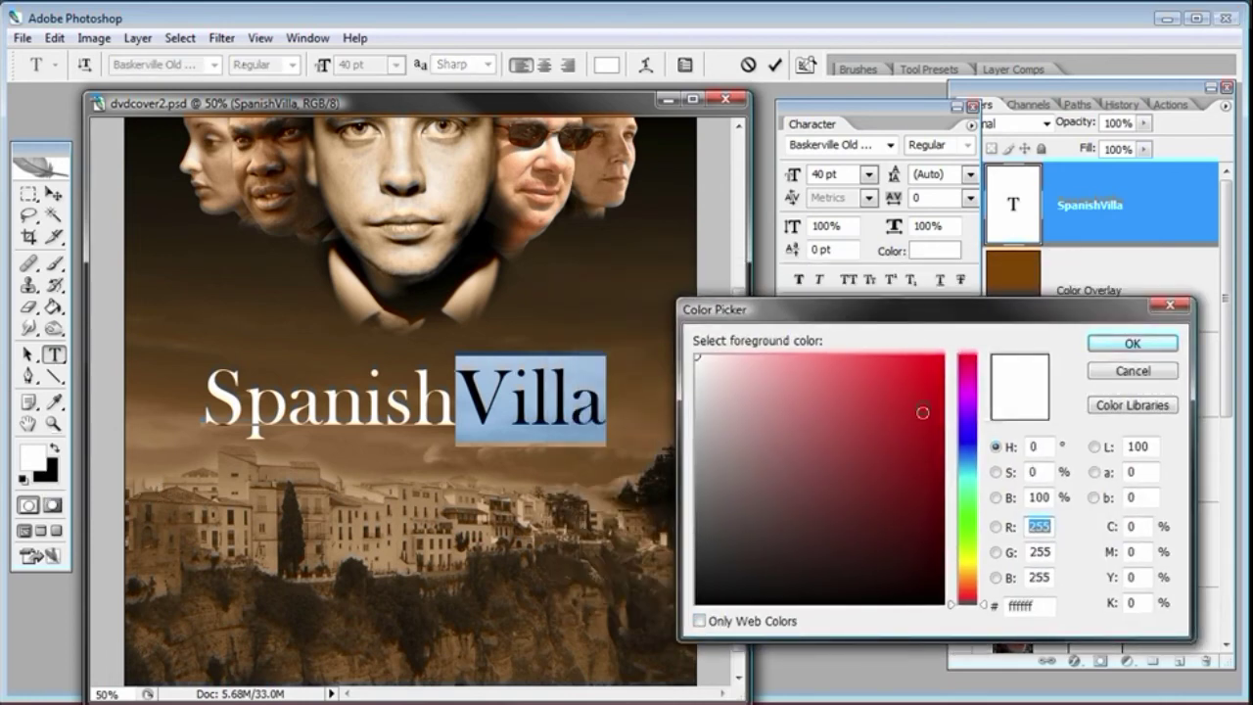
{"action": "left_click_drag", "start_coordinate": [965, 363], "coordinate": [965, 349]}
{"action": "left_click", "coordinate": [691, 621]}
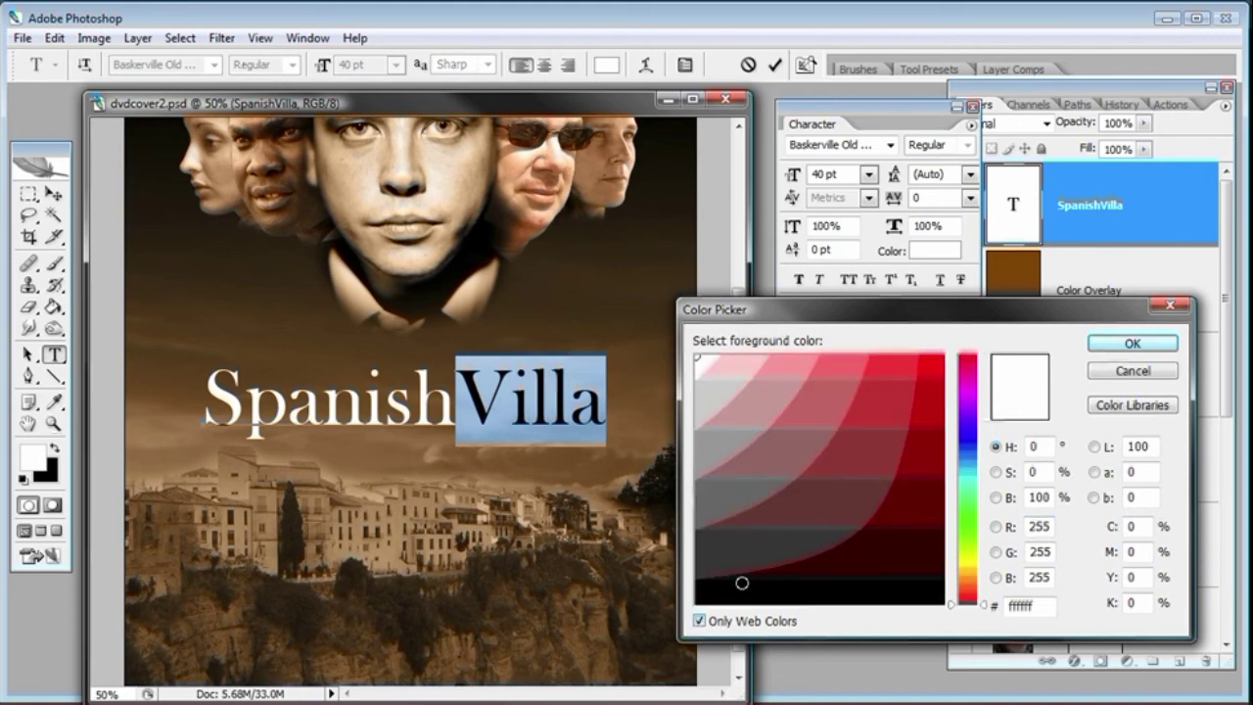
{"action": "left_click", "coordinate": [937, 367]}
{"action": "left_click", "coordinate": [1128, 352]}
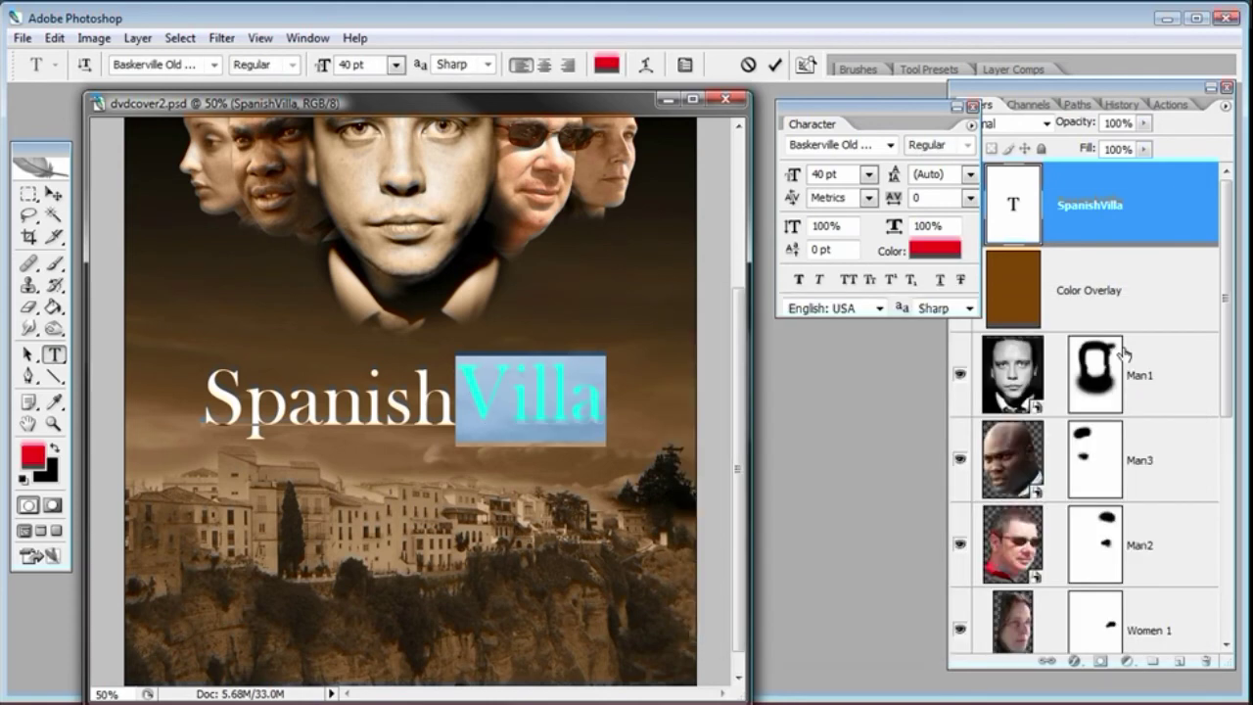
Step: Commit the text and raise the two-tone title about 10 px
{"action": "left_click", "coordinate": [54, 195]}
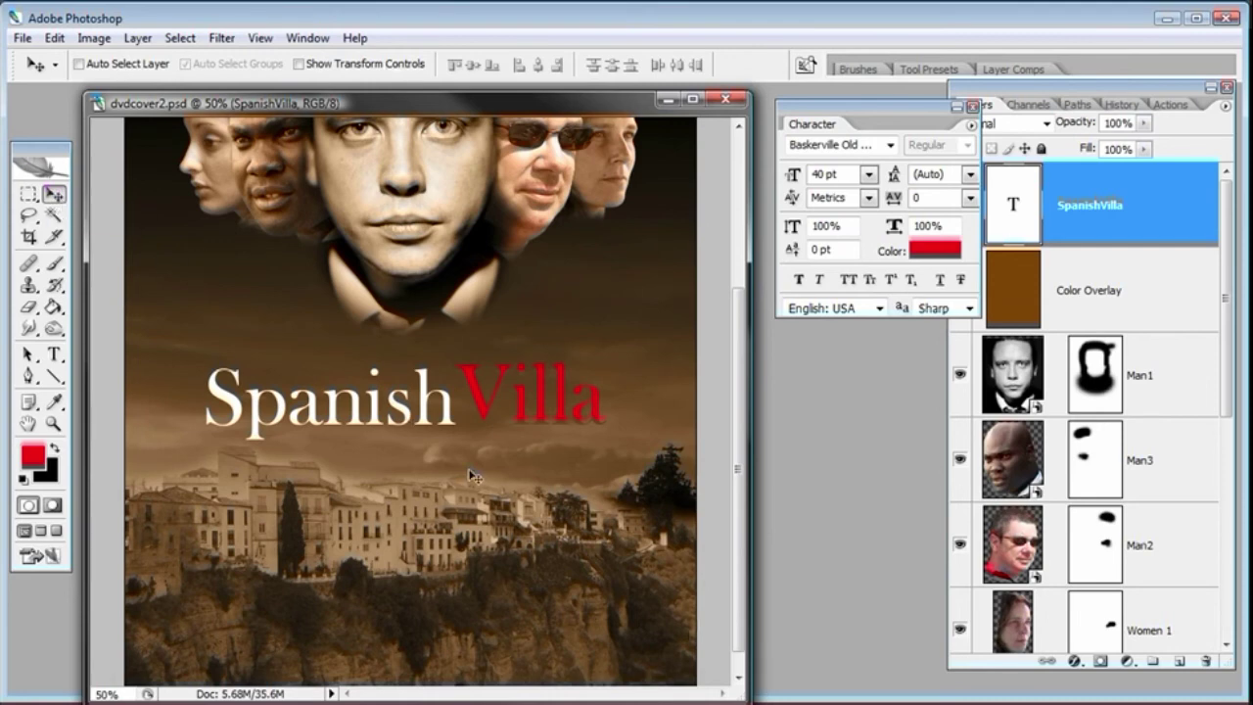
{"action": "left_click_drag", "start_coordinate": [473, 476], "coordinate": [470, 467]}
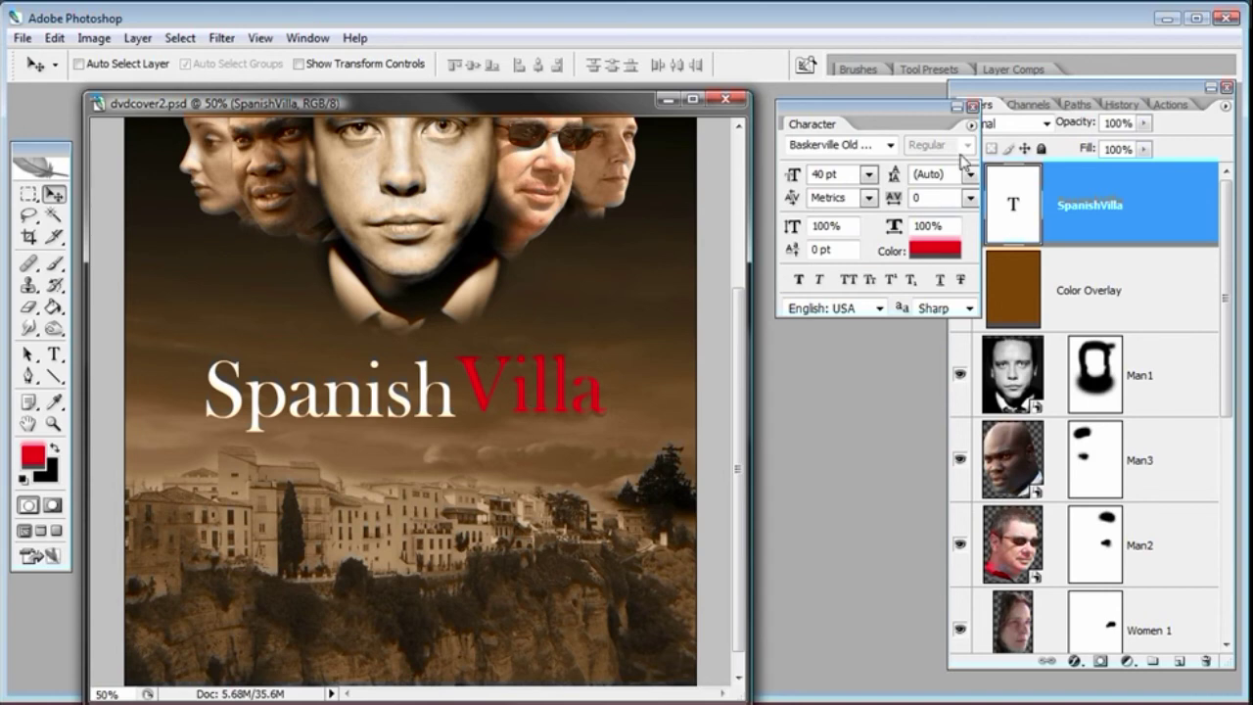
{"action": "left_click_drag", "start_coordinate": [928, 118], "coordinate": [896, 118]}
{"action": "left_click_drag", "start_coordinate": [1229, 262], "coordinate": [1222, 491]}
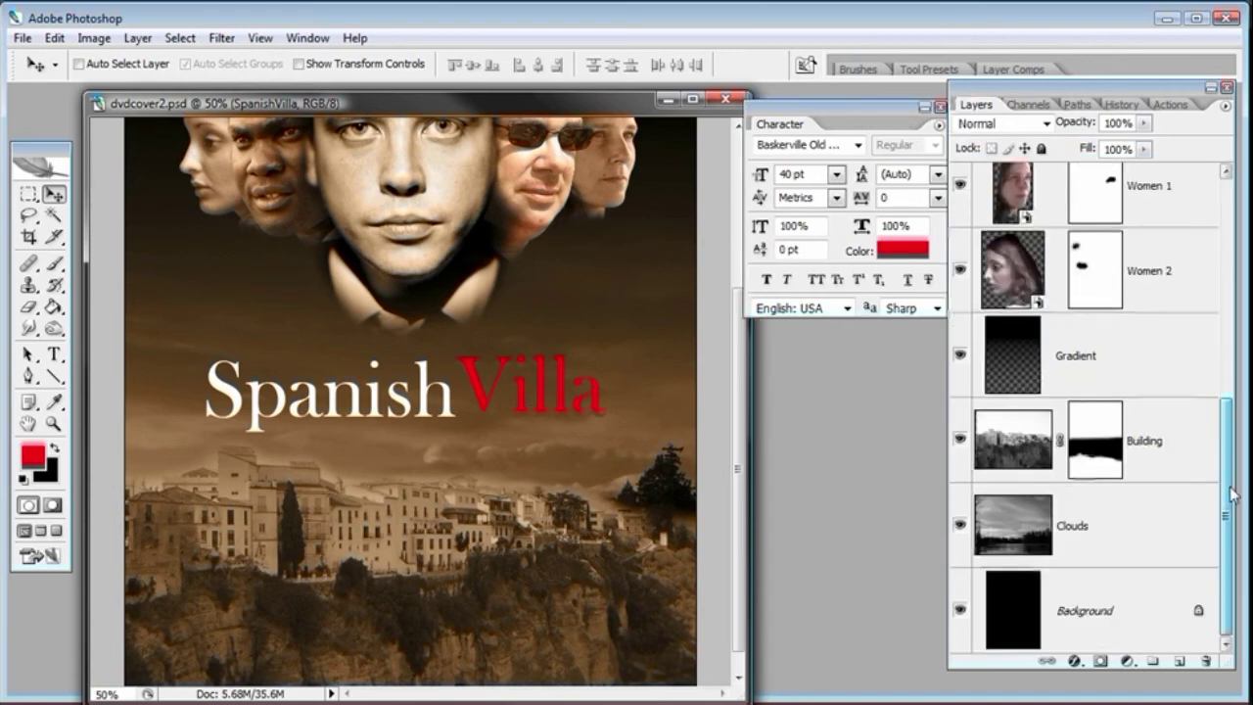
Step: Add a Levels adjustment layer clipped to the Clouds layer
{"action": "left_click", "coordinate": [996, 533]}
{"action": "left_click", "coordinate": [961, 526]}
{"action": "left_click", "coordinate": [961, 527]}
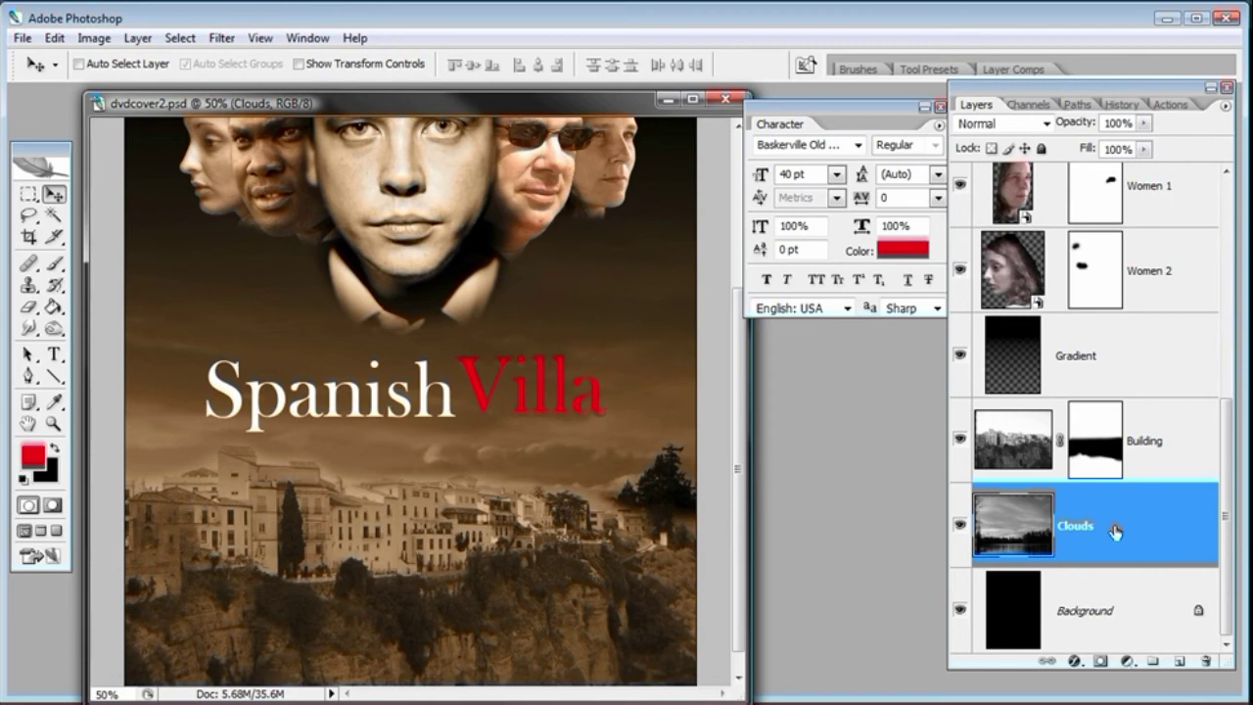
{"action": "left_click", "coordinate": [1129, 663]}
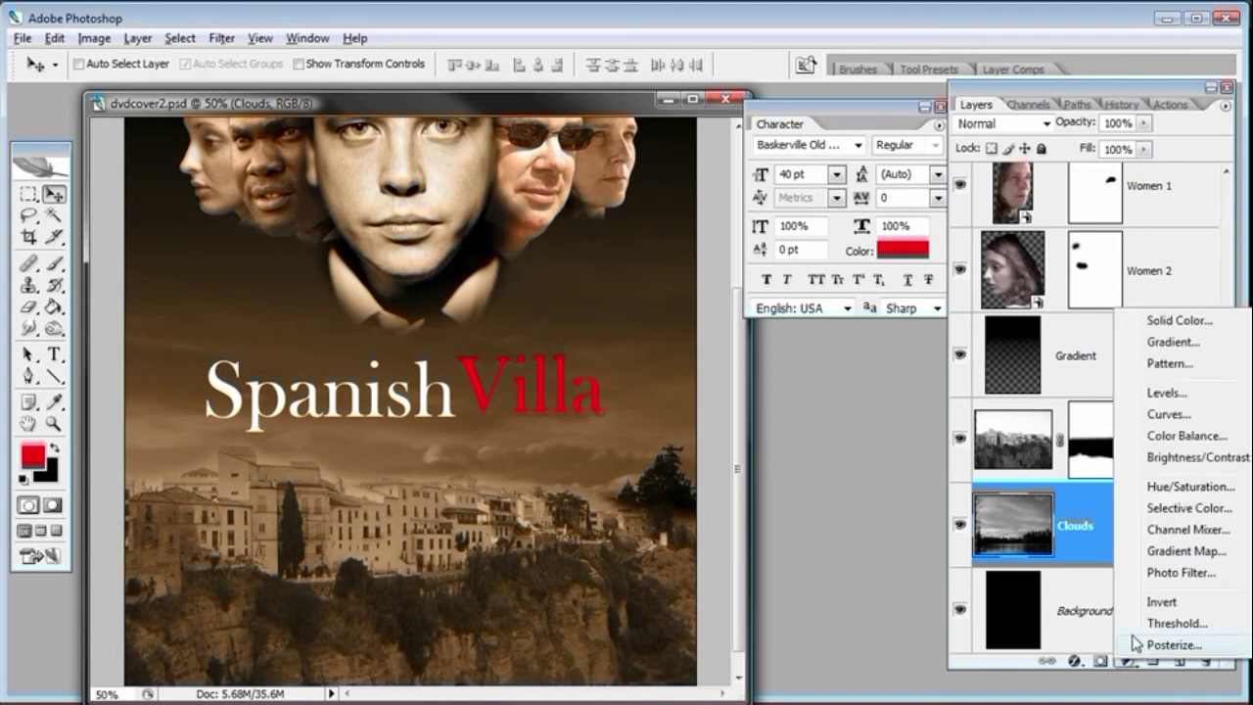
{"action": "left_click", "coordinate": [1164, 393]}
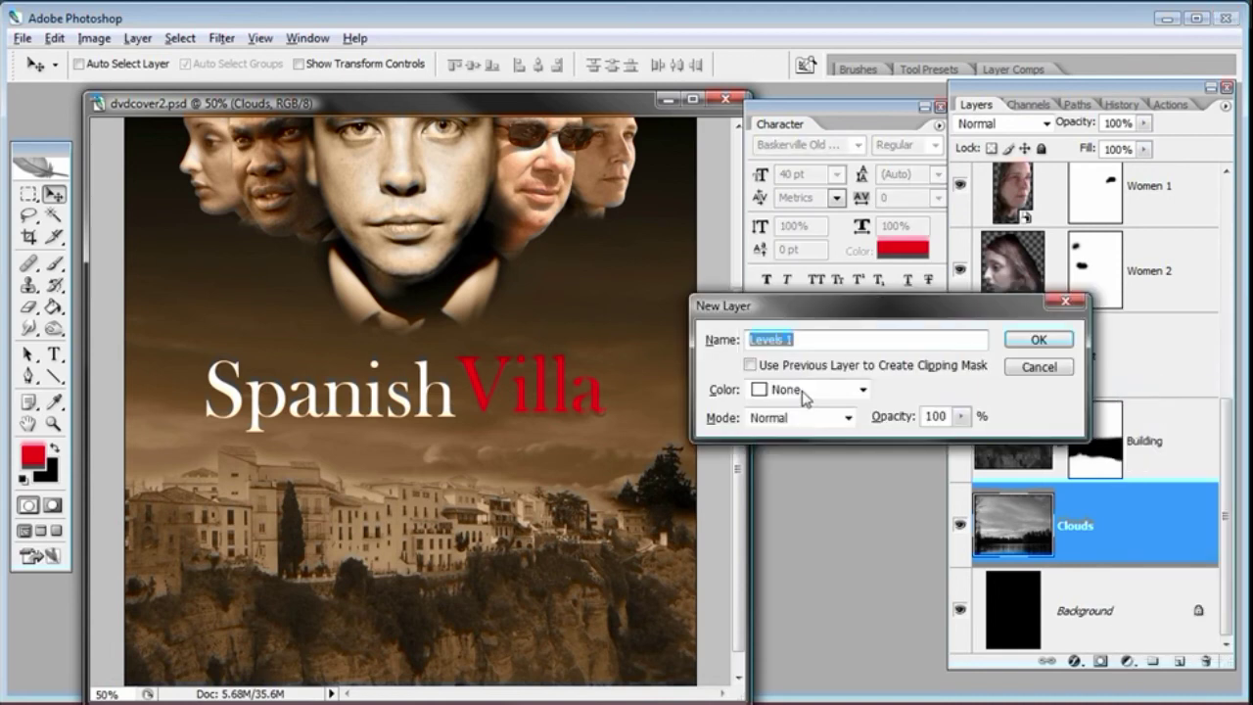
{"action": "left_click", "coordinate": [751, 365]}
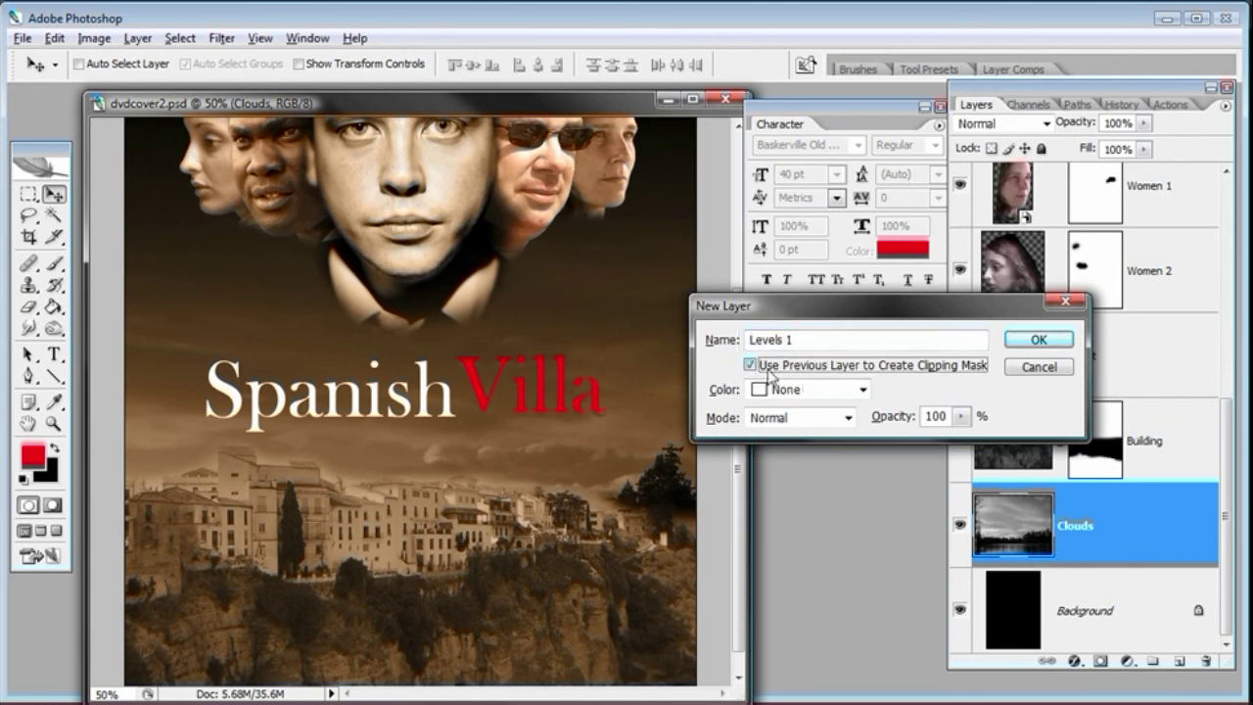
{"action": "left_click", "coordinate": [1039, 339]}
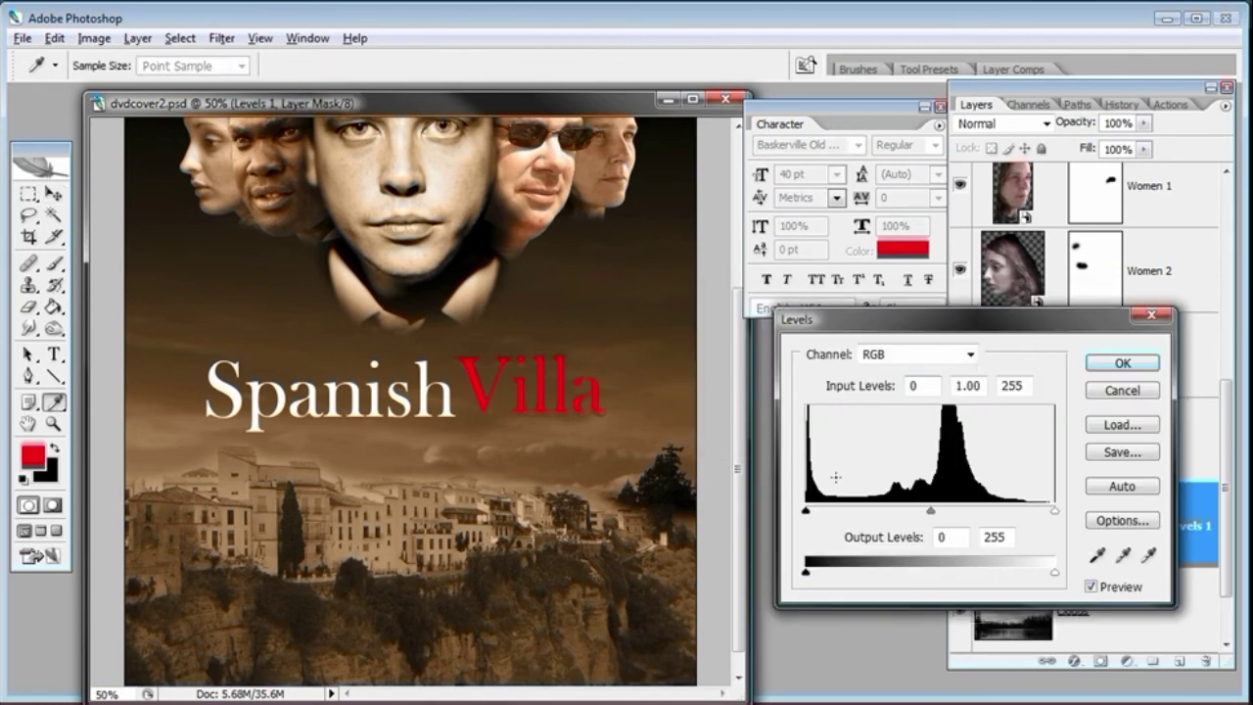
Step: Set the Levels input values to 97, 0.88 and 255 to darken the sky
{"action": "left_click_drag", "start_coordinate": [808, 511], "coordinate": [898, 517]}
{"action": "left_click_drag", "start_coordinate": [982, 520], "coordinate": [976, 518]}
{"action": "left_click_drag", "start_coordinate": [901, 517], "coordinate": [901, 516]}
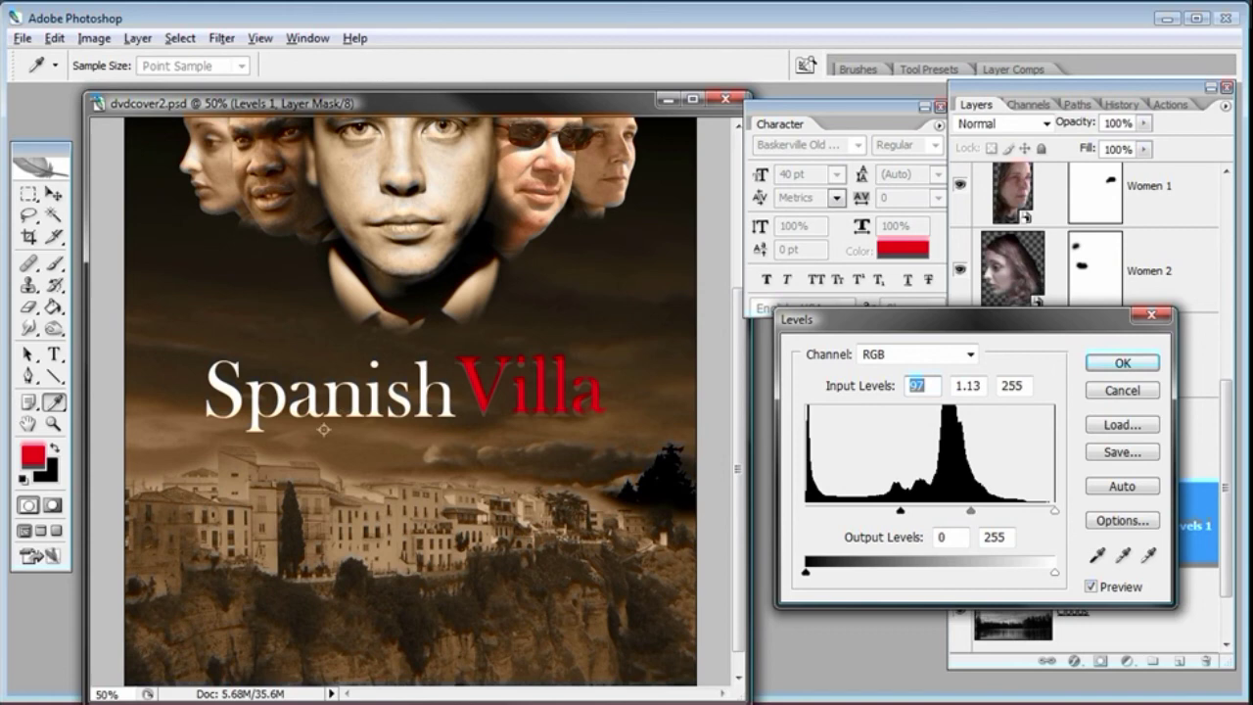
{"action": "mouse_move", "coordinate": [972, 511]}
{"action": "left_mouse_down"}
{"action": "mouse_move", "coordinate": [997, 512]}
{"action": "mouse_move", "coordinate": [987, 516]}
{"action": "left_mouse_up"}
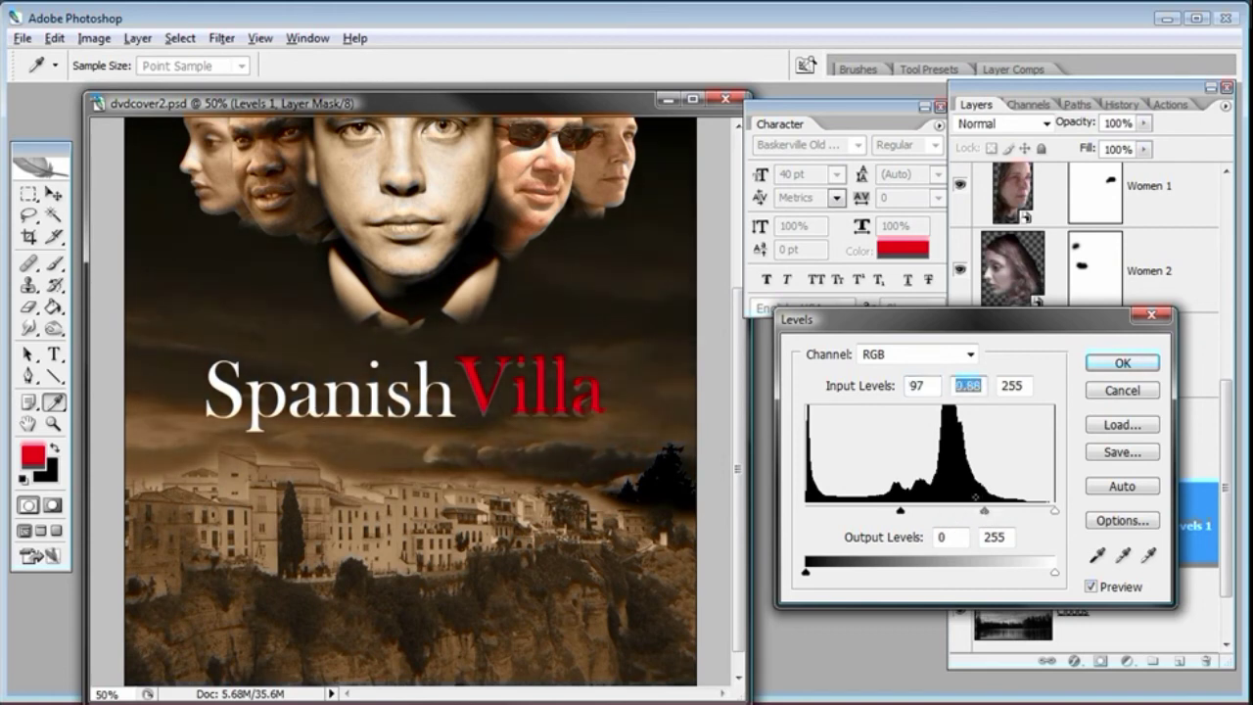
{"action": "left_click", "coordinate": [1123, 362]}
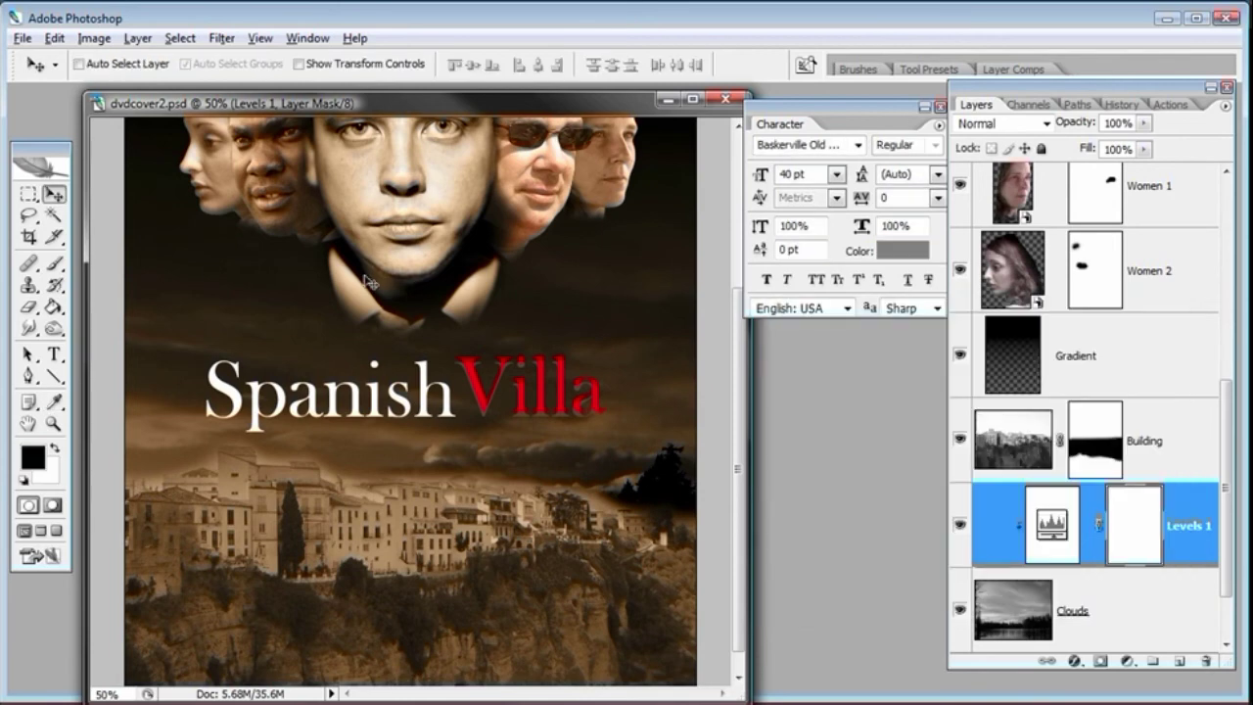
Step: With white as text colour, start the tagline 'There is only' below the title
{"action": "left_click", "coordinate": [53, 355]}
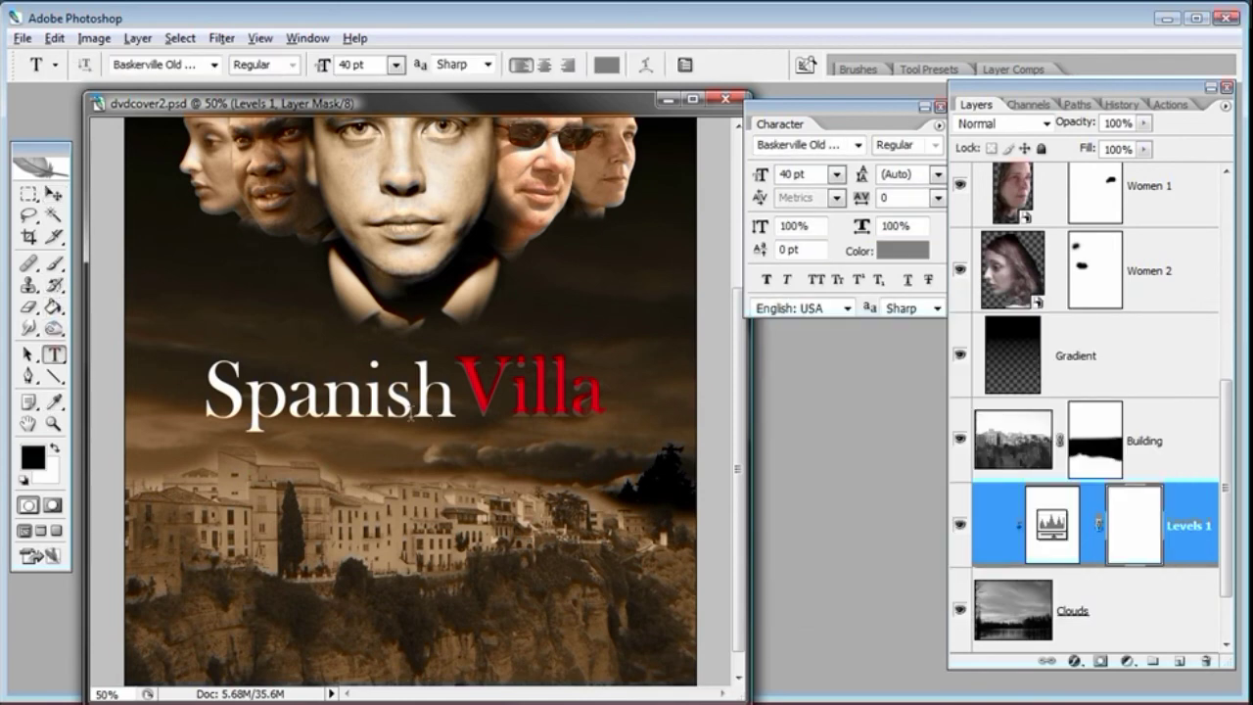
{"action": "left_click_drag", "start_coordinate": [1225, 489], "coordinate": [1225, 289]}
{"action": "left_click", "coordinate": [1089, 204]}
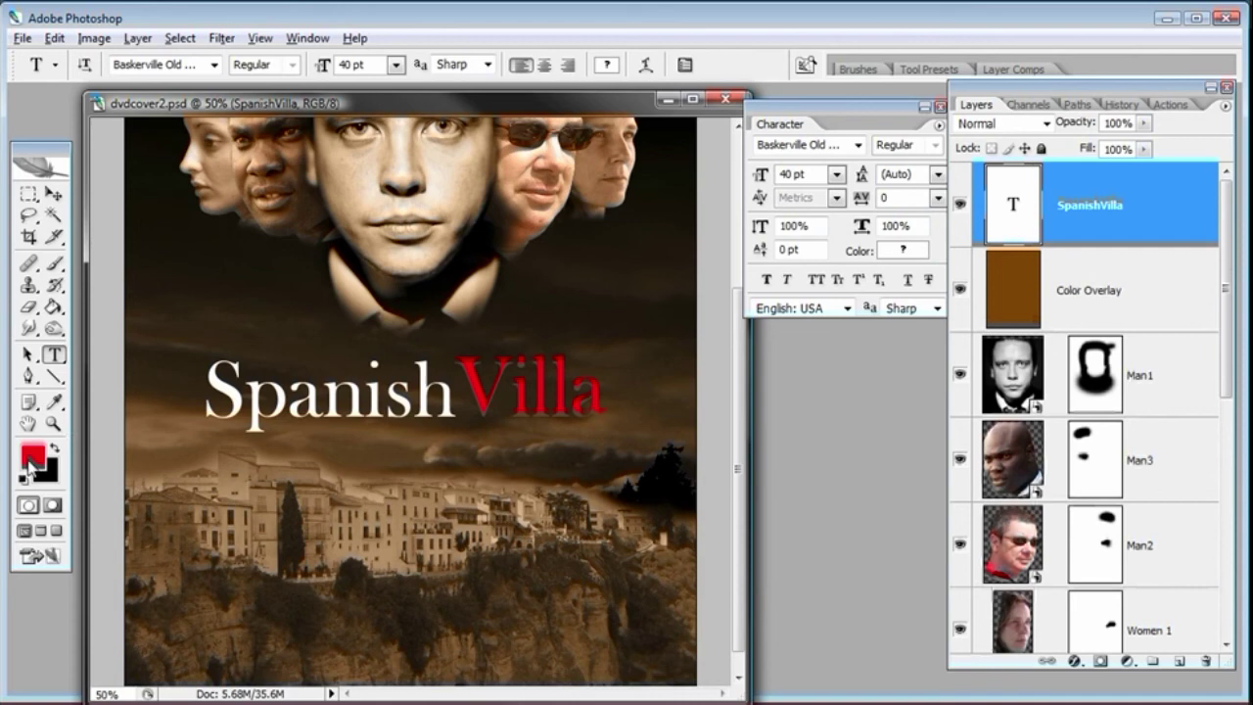
{"action": "key", "text": "d"}
{"action": "key", "text": "x"}
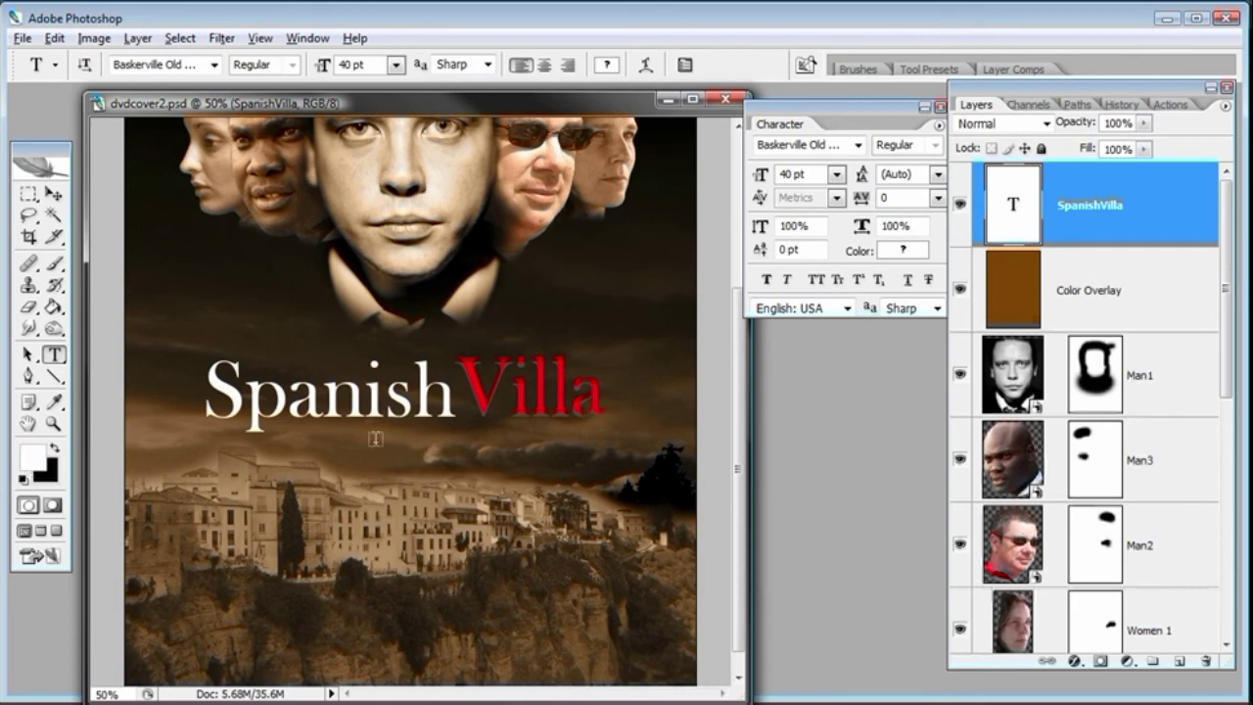
{"action": "left_click", "coordinate": [349, 443]}
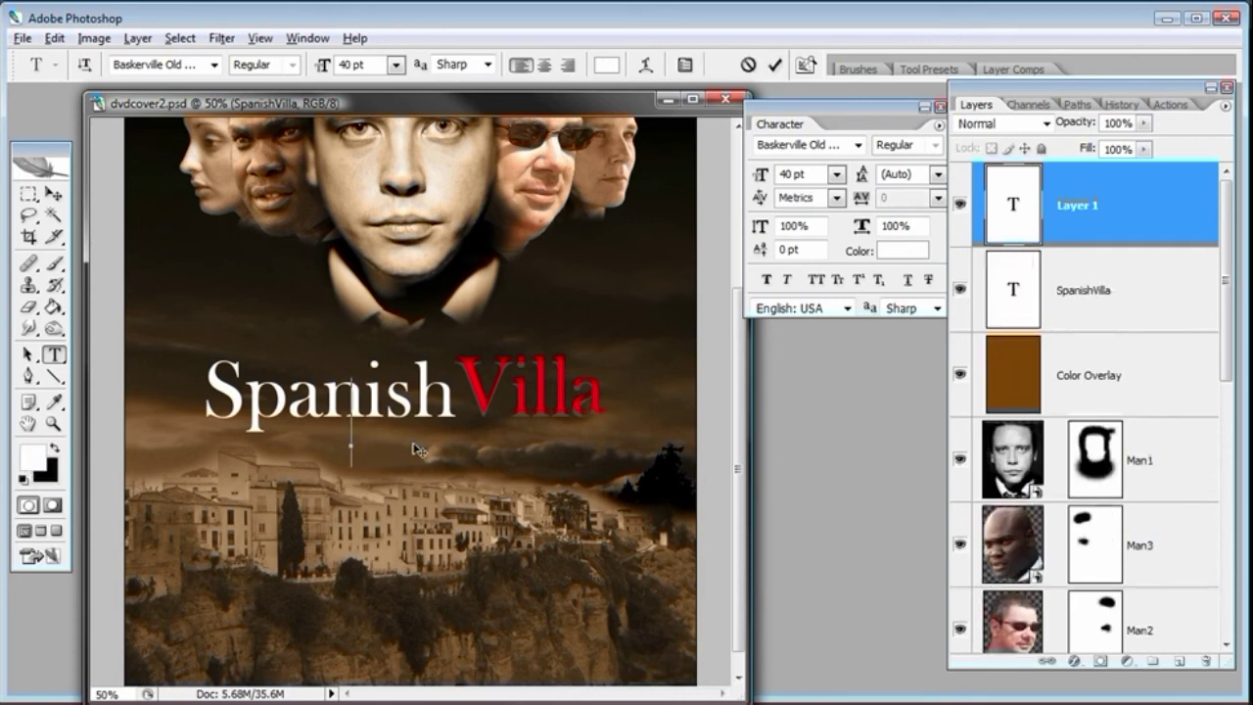
{"action": "type", "text": "There"}
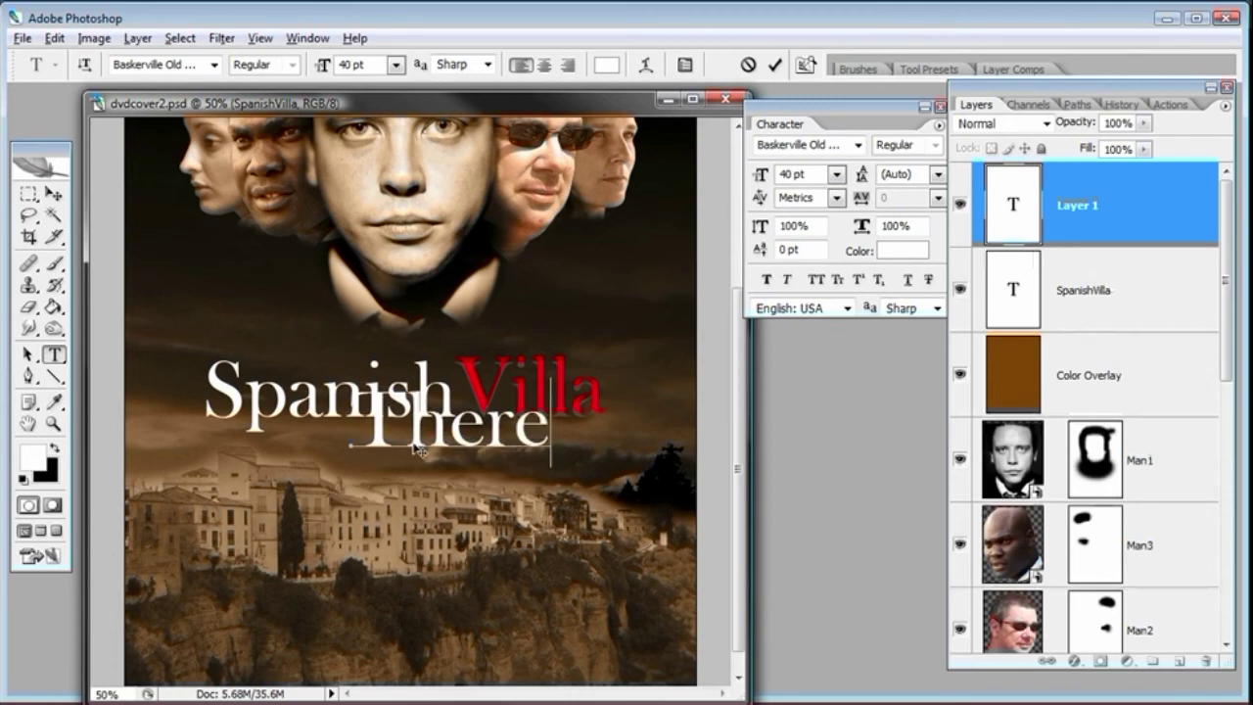
{"action": "type", "text": " is no"}
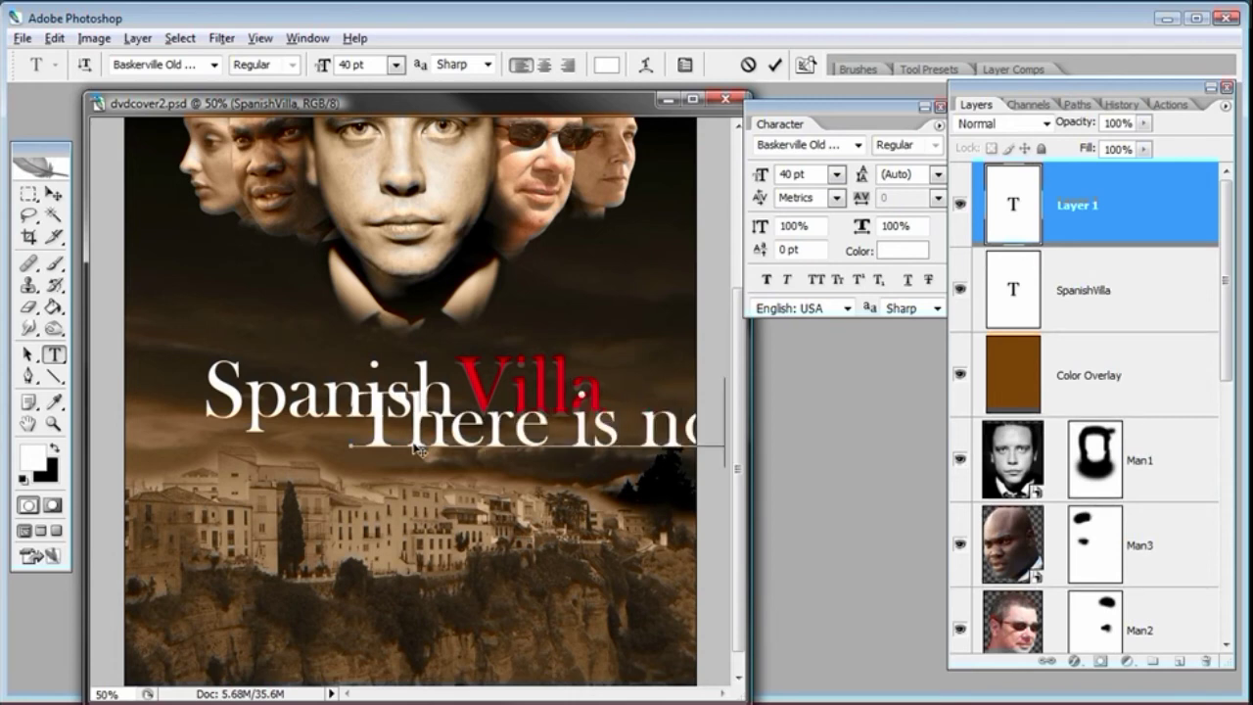
{"action": "key", "text": "BackSpace"}
{"action": "key", "text": "BackSpace"}
{"action": "key", "text": "BackSpace"}
{"action": "key", "text": "BackSpace"}
{"action": "key", "text": "BackSpace"}
{"action": "key", "text": "BackSpace"}
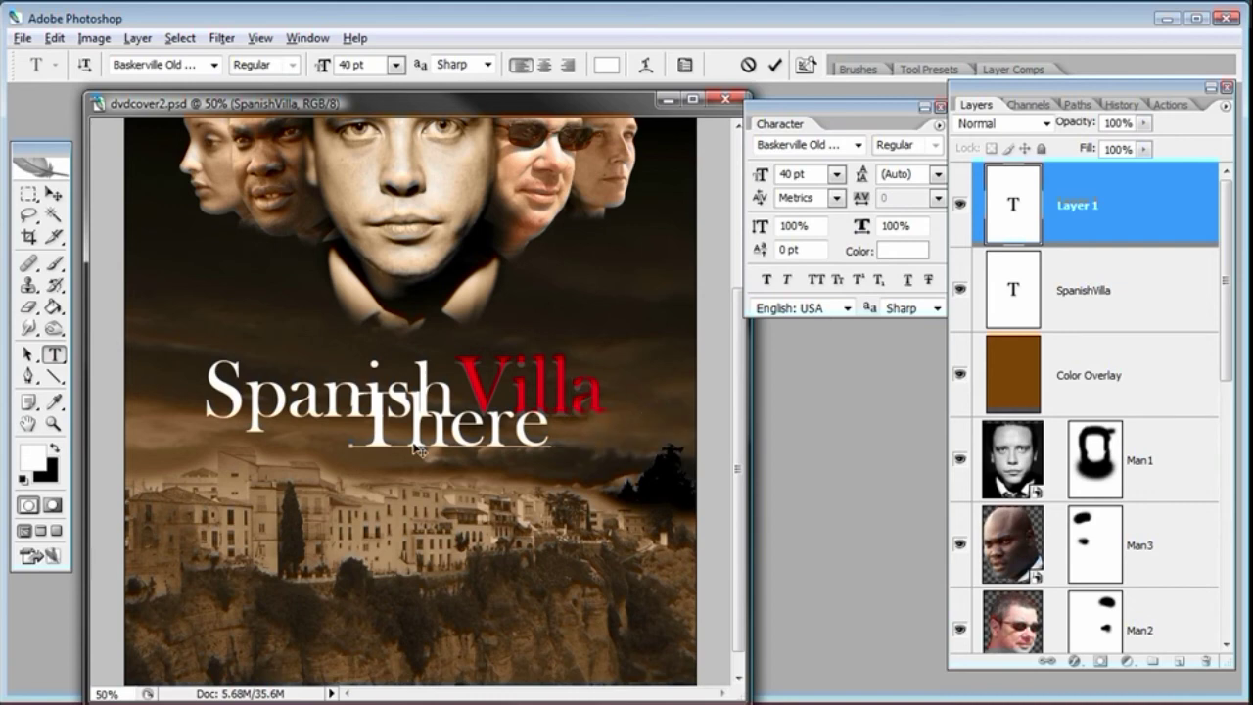
{"action": "type", "text": "is"}
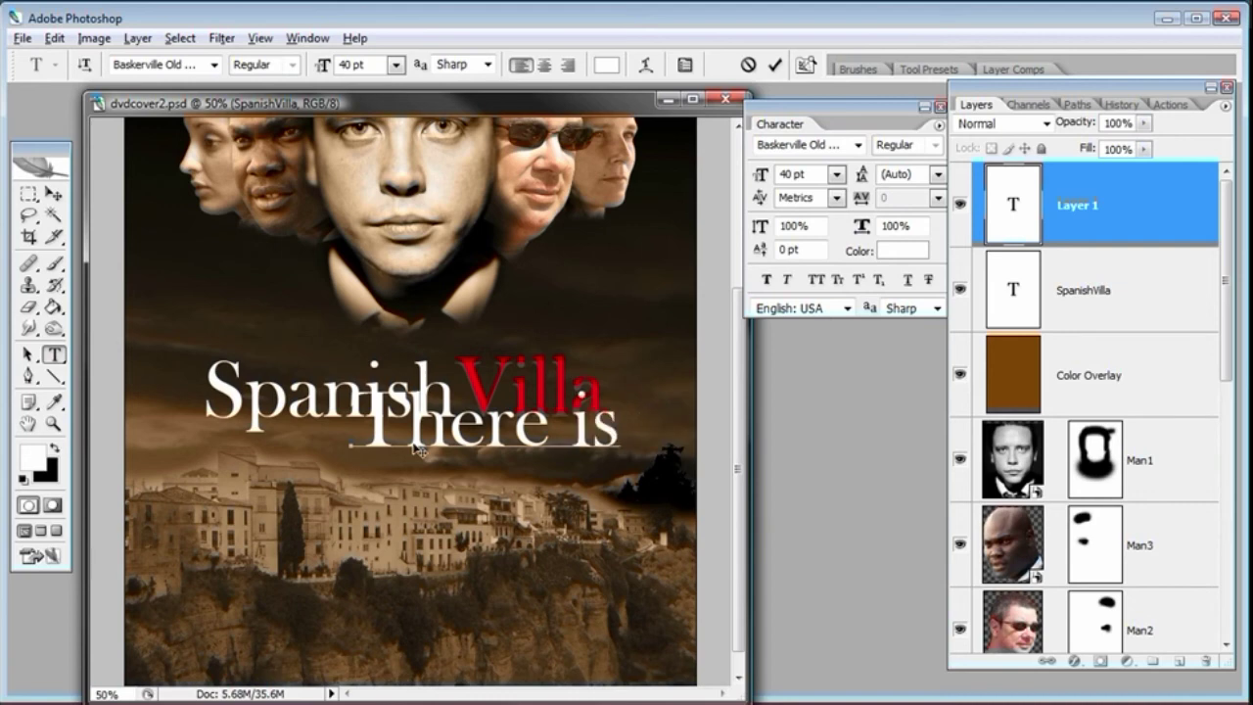
{"action": "type", "text": " only"}
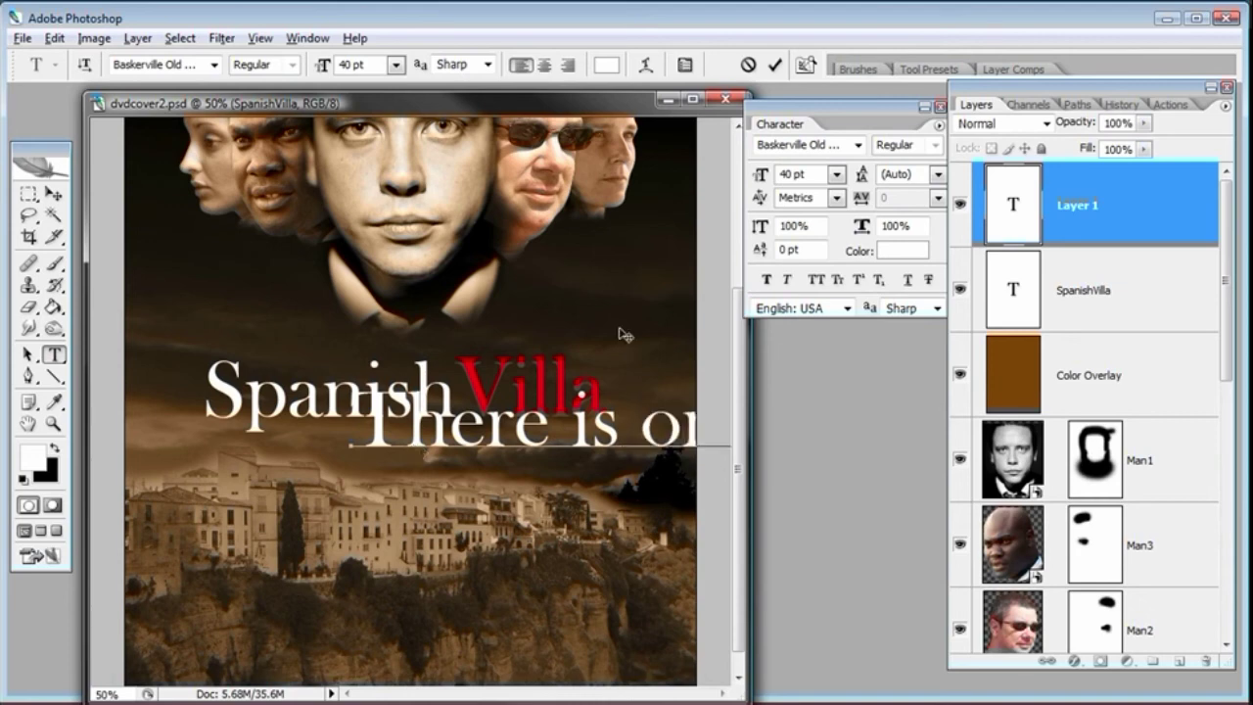
Step: Shift the tagline left, size it 10 pt and complete it as 'There is only one secret'
{"action": "double_click", "coordinate": [1009, 201]}
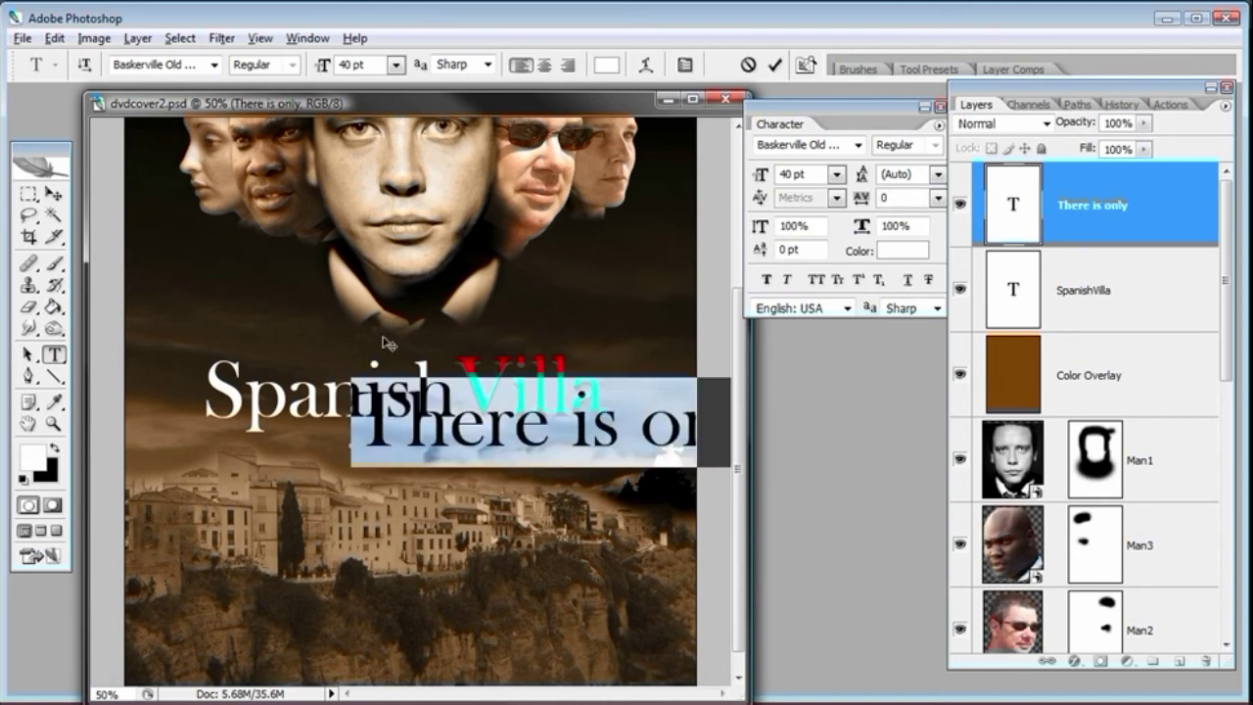
{"action": "key", "text": "ctrl"}
{"action": "left_click_drag", "start_coordinate": [503, 424], "coordinate": [372, 423]}
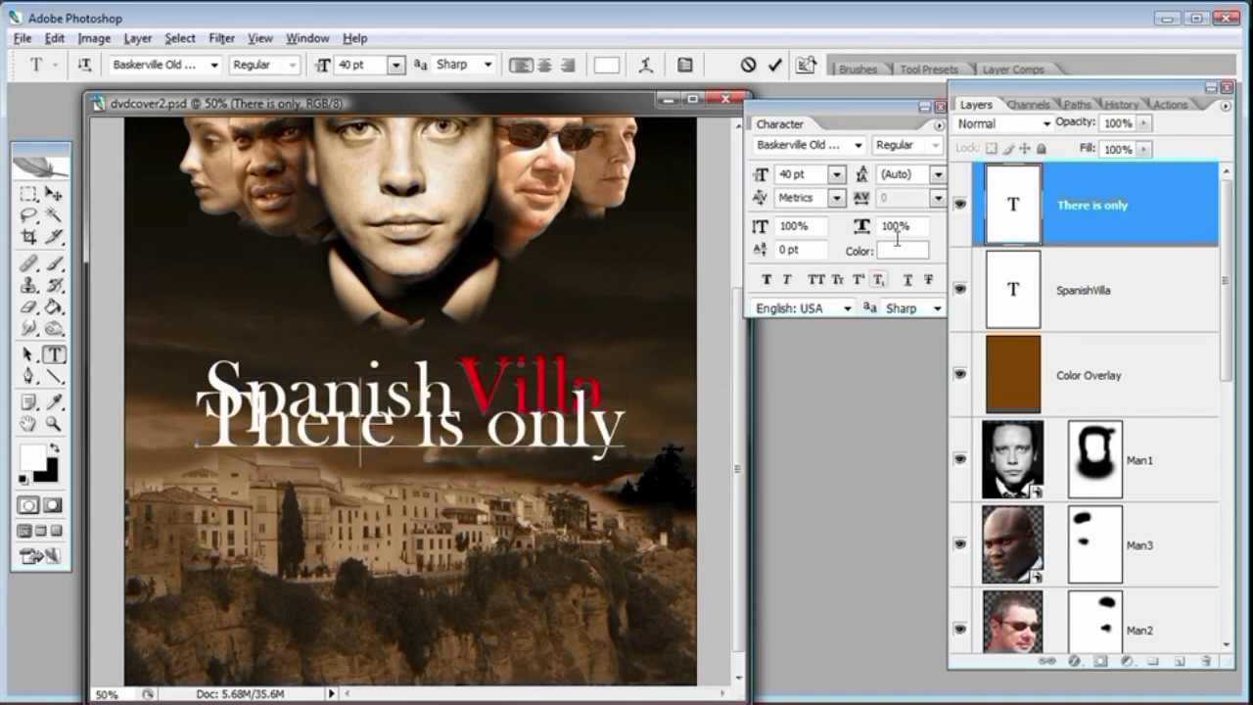
{"action": "left_click", "coordinate": [397, 65]}
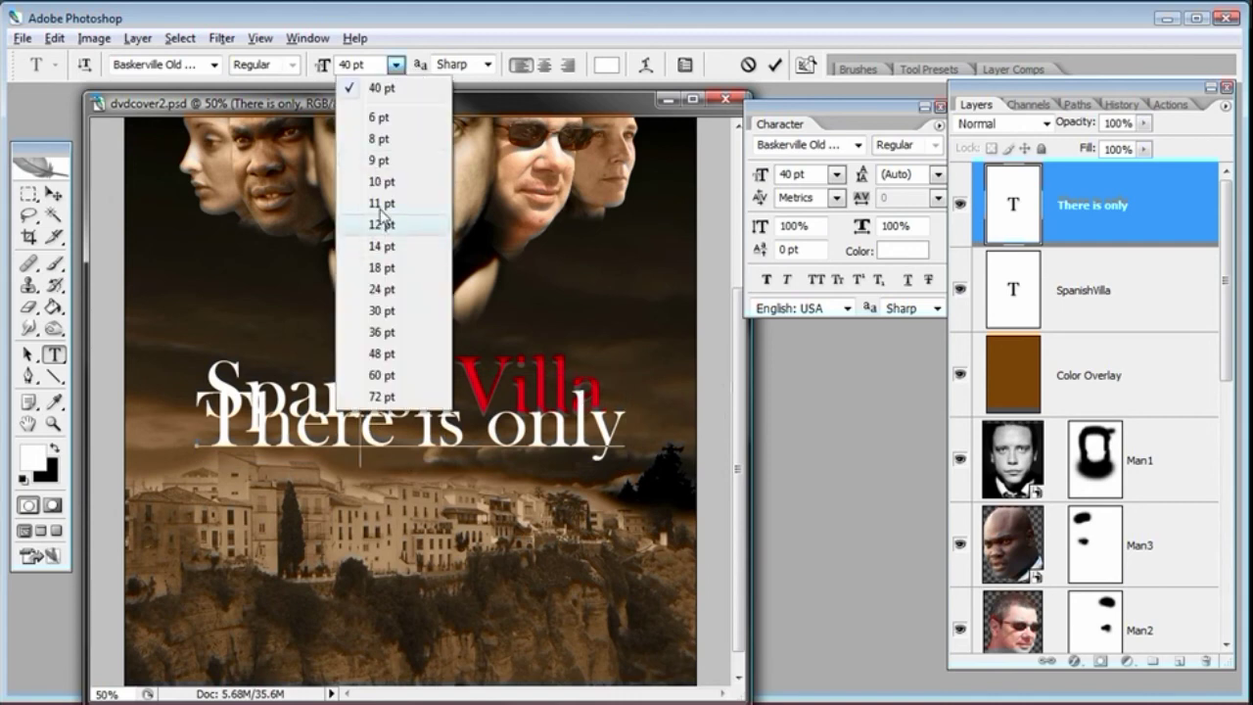
{"action": "left_click", "coordinate": [381, 224]}
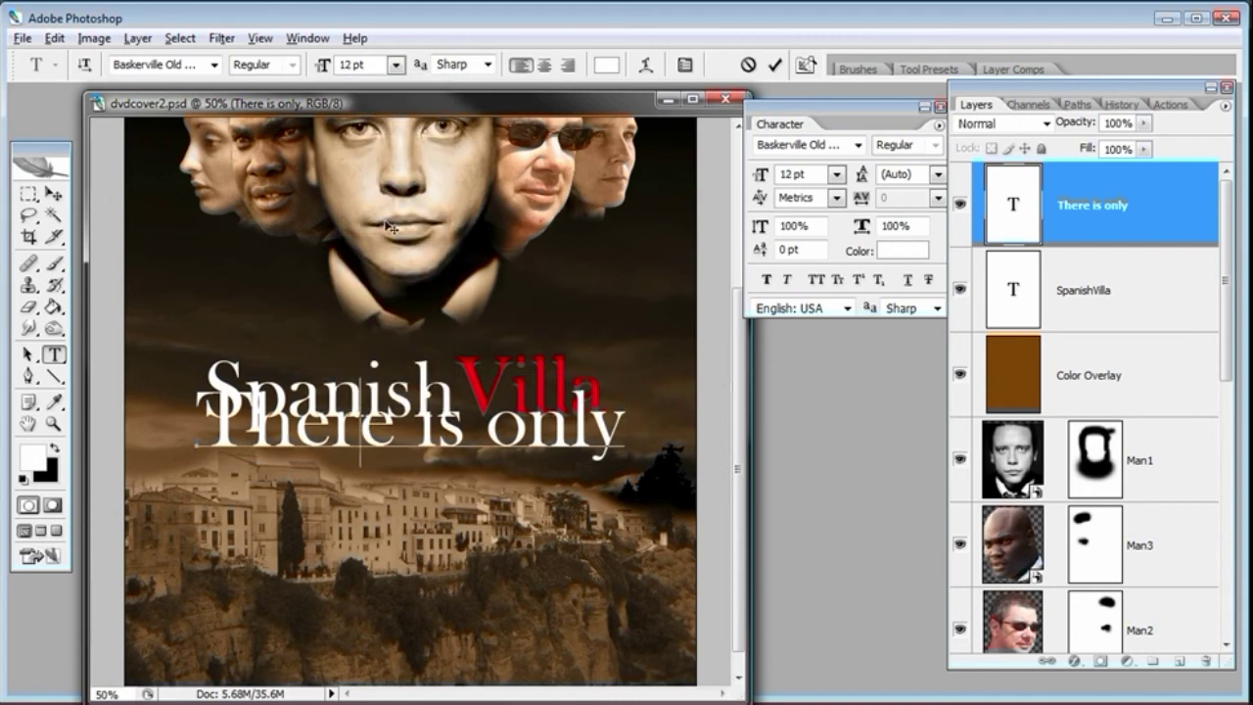
{"action": "double_click", "coordinate": [1008, 214]}
{"action": "left_click", "coordinate": [397, 64]}
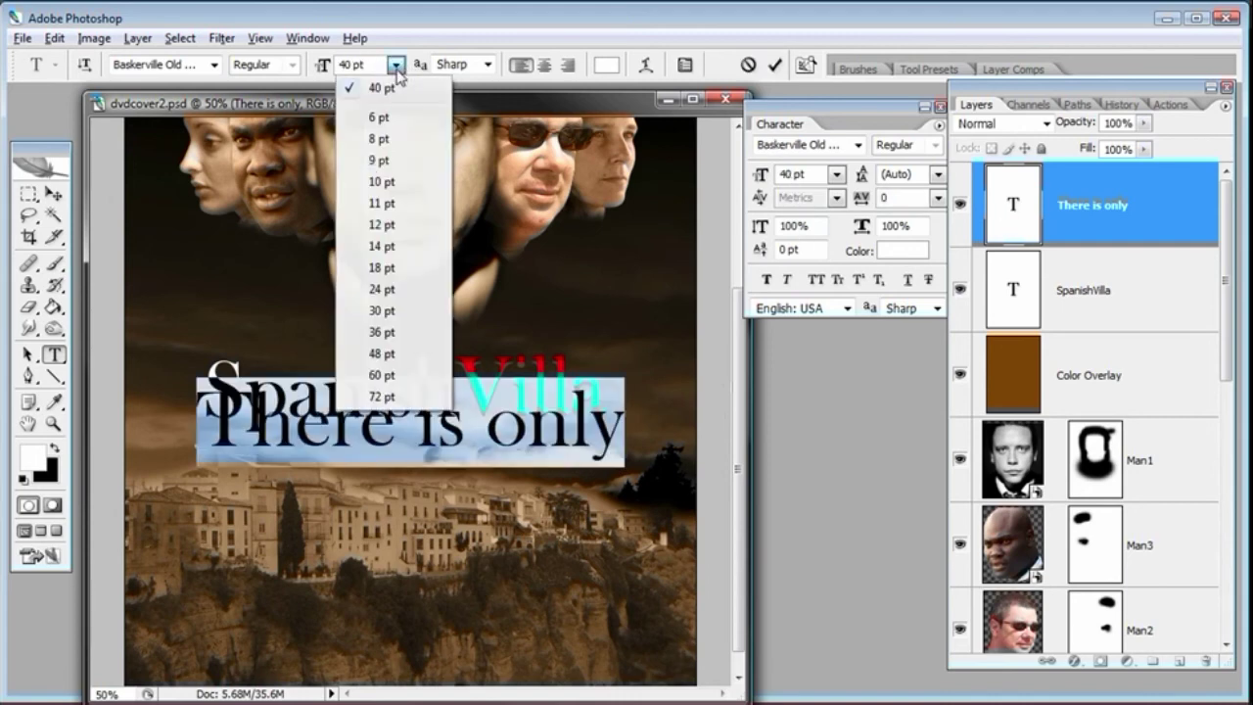
{"action": "left_click", "coordinate": [367, 181]}
{"action": "left_click", "coordinate": [305, 443]}
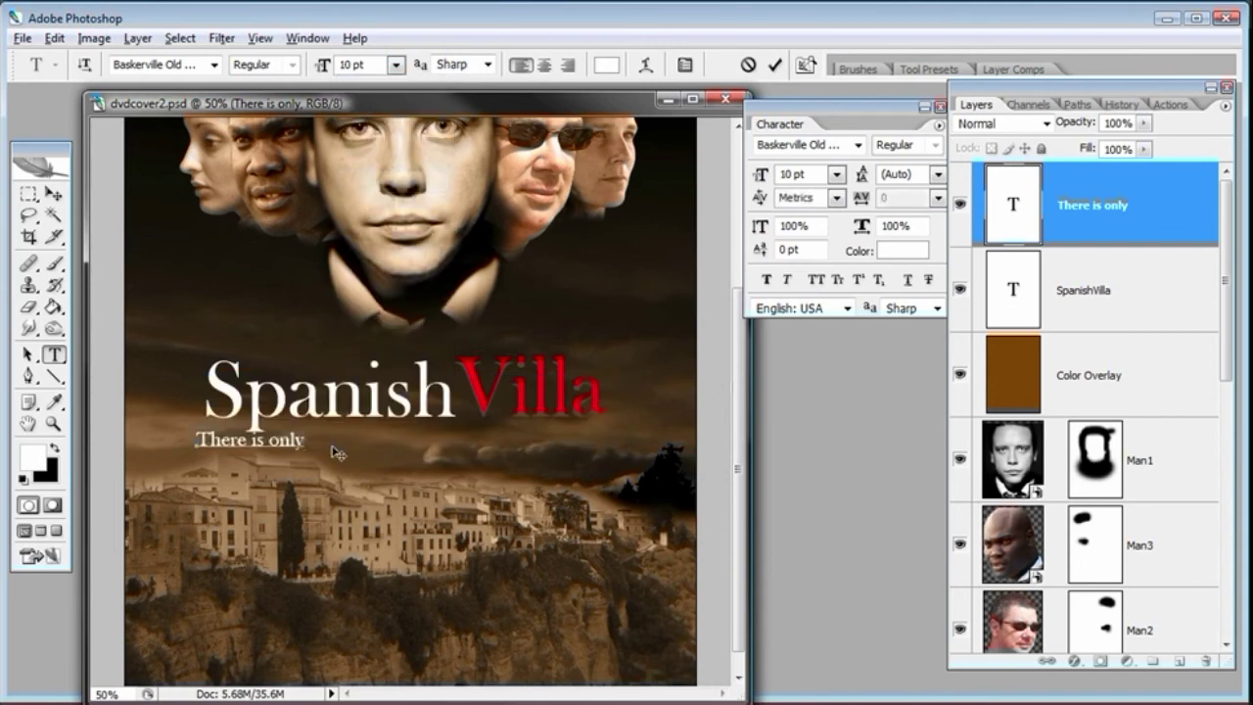
{"action": "type", "text": "one s"}
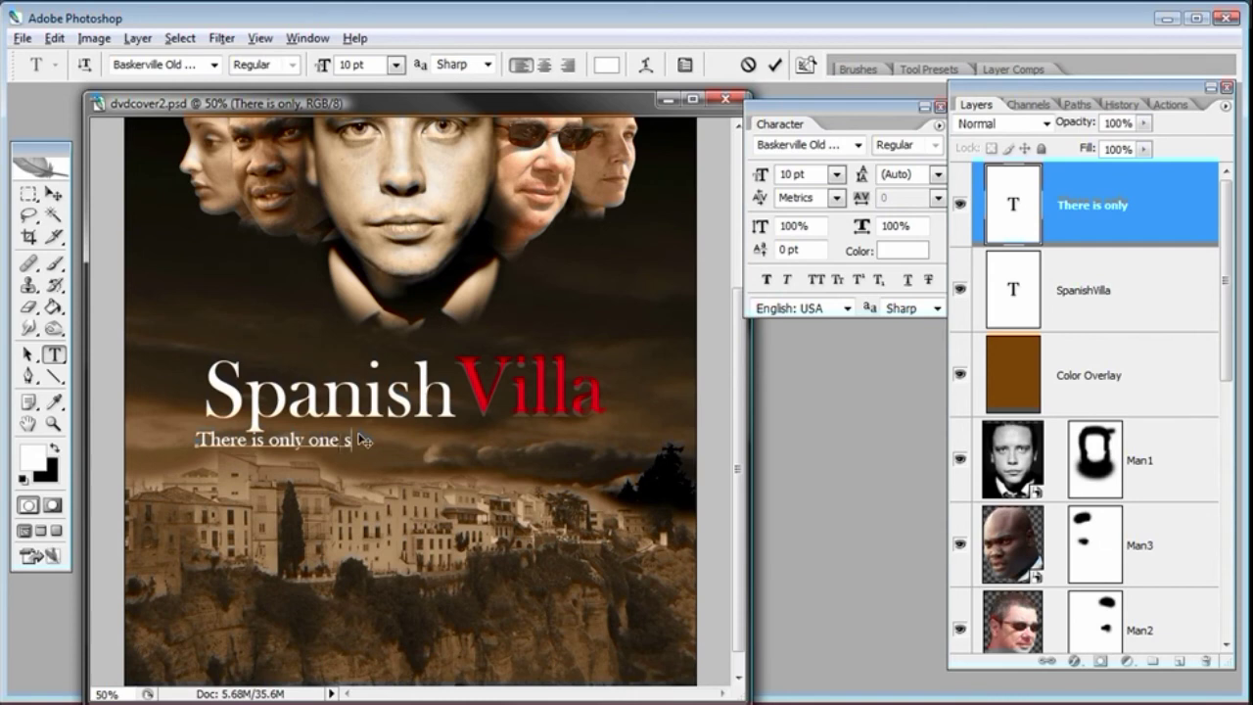
{"action": "type", "text": "ecret"}
{"action": "key", "text": "ctrl+Return"}
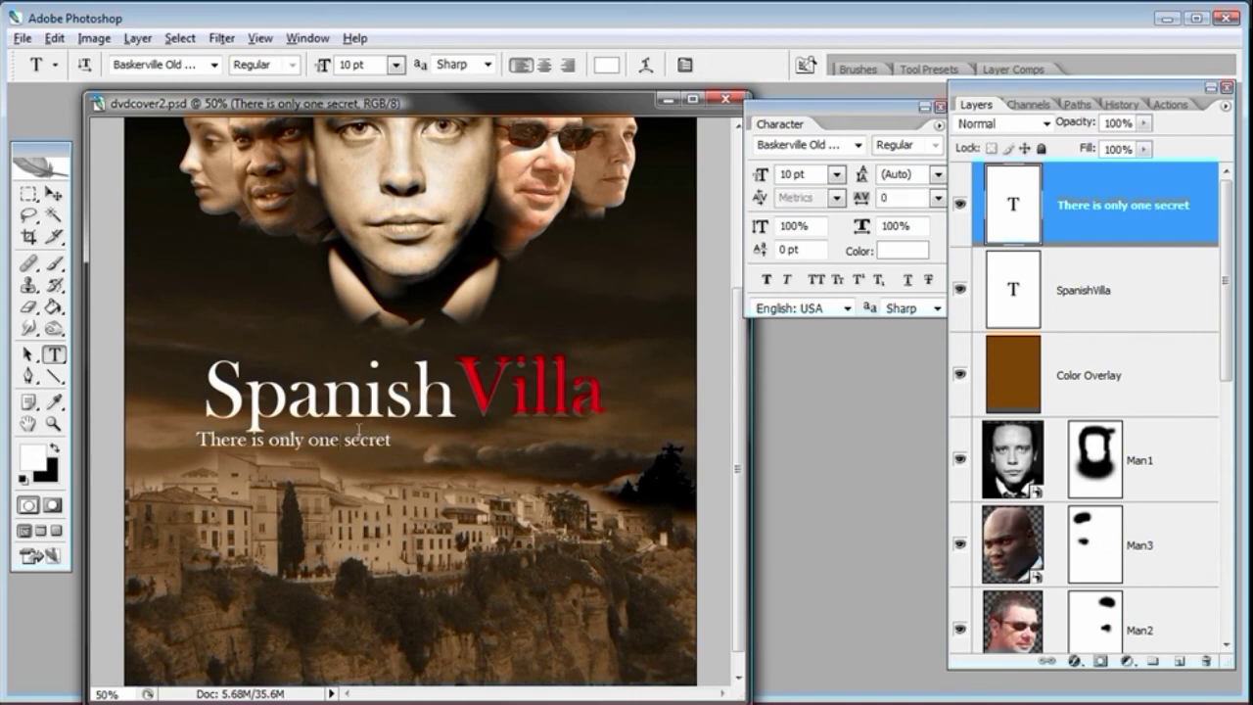
Step: Centre the tagline beneath the SpanishVilla title
{"action": "left_click", "coordinate": [53, 194]}
{"action": "left_click_drag", "start_coordinate": [151, 288], "coordinate": [273, 285]}
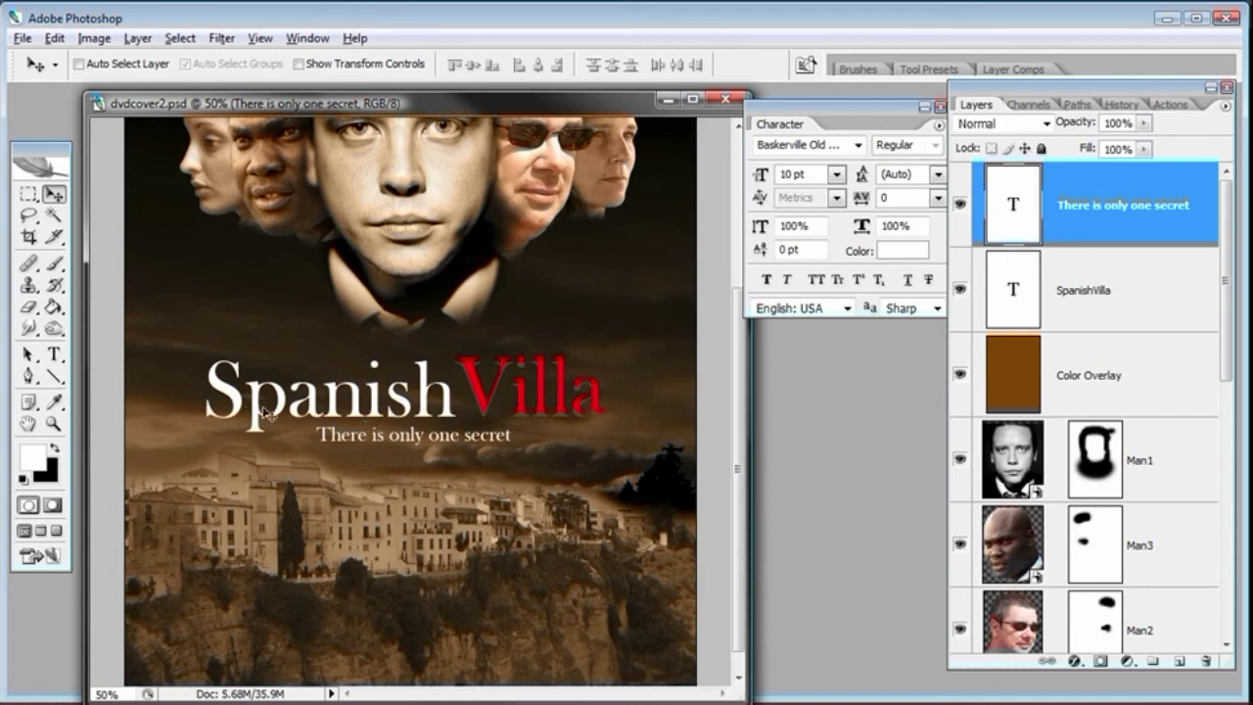
{"action": "left_click_drag", "start_coordinate": [403, 448], "coordinate": [400, 448]}
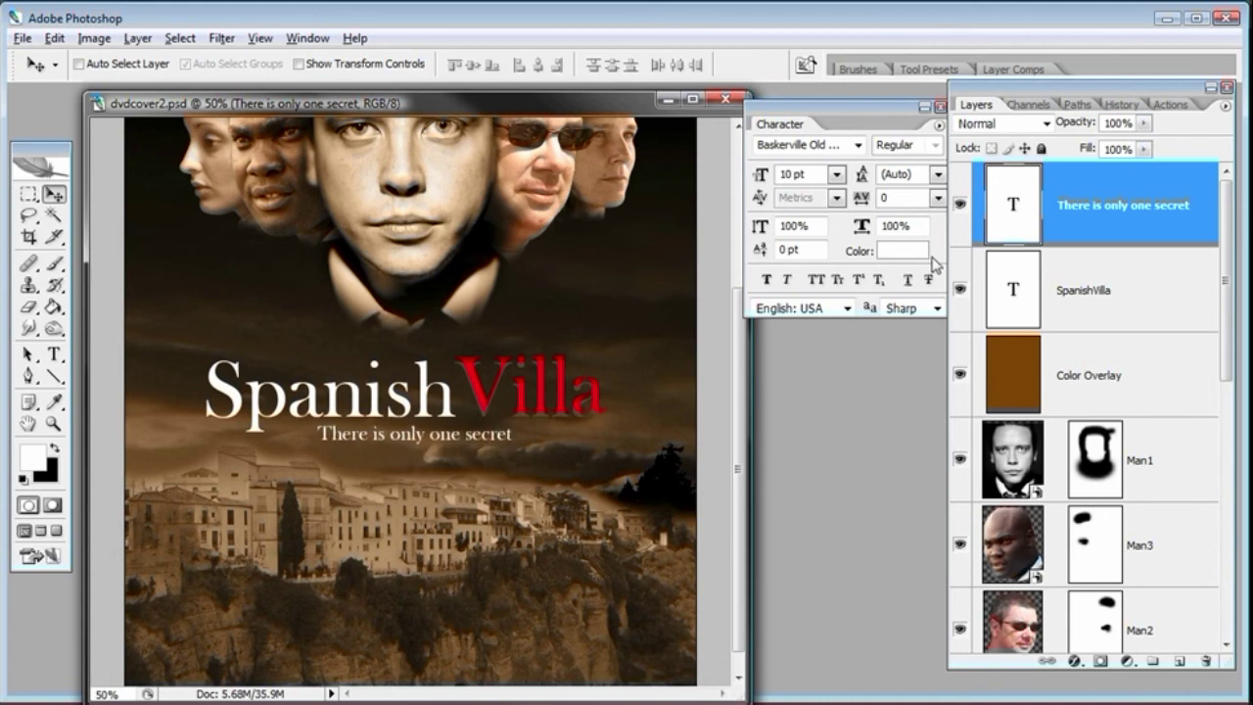
Step: Shrink the tagline to 8 pt and nudge it slightly right and up
{"action": "double_click", "coordinate": [1018, 203]}
{"action": "left_click", "coordinate": [395, 63]}
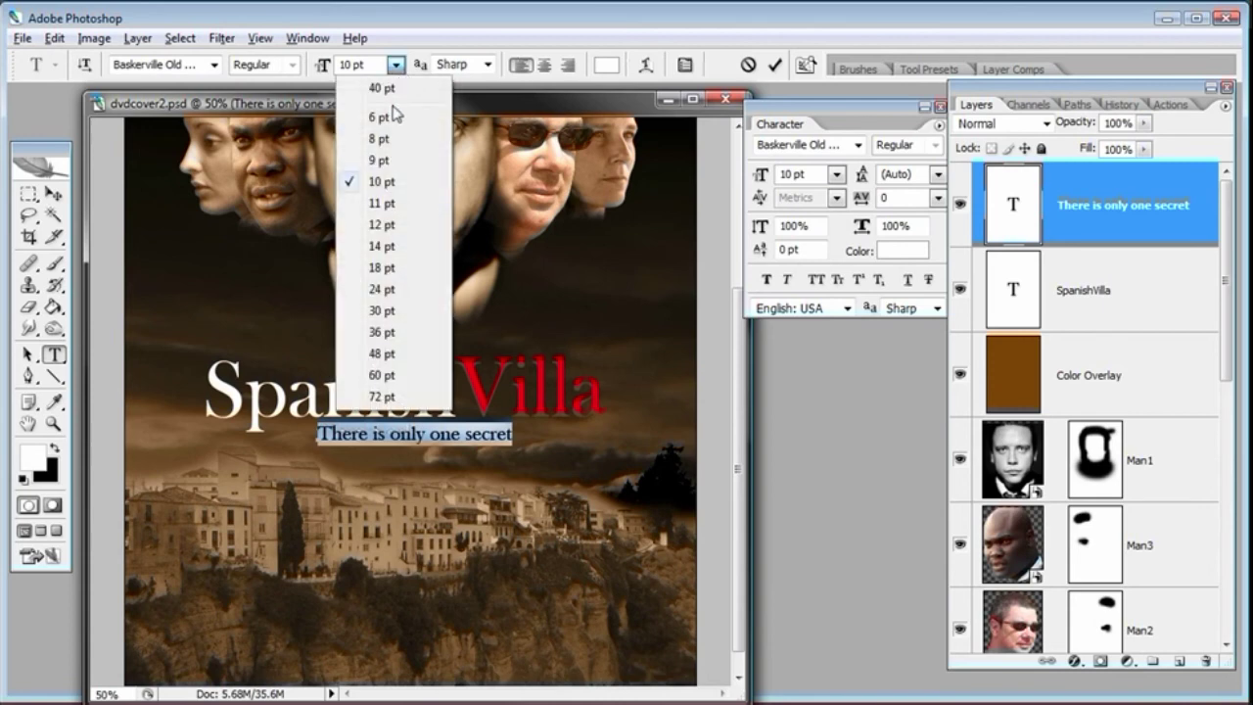
{"action": "left_click", "coordinate": [382, 160]}
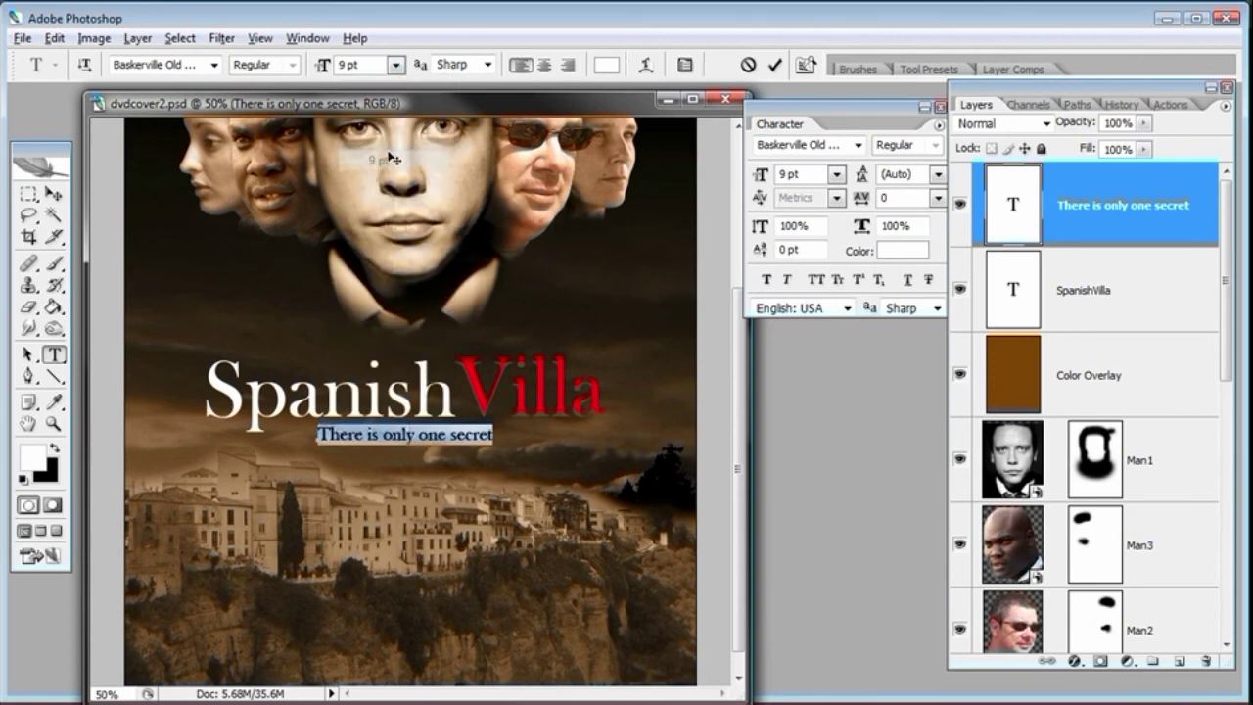
{"action": "left_click", "coordinate": [398, 66]}
{"action": "left_click", "coordinate": [382, 104]}
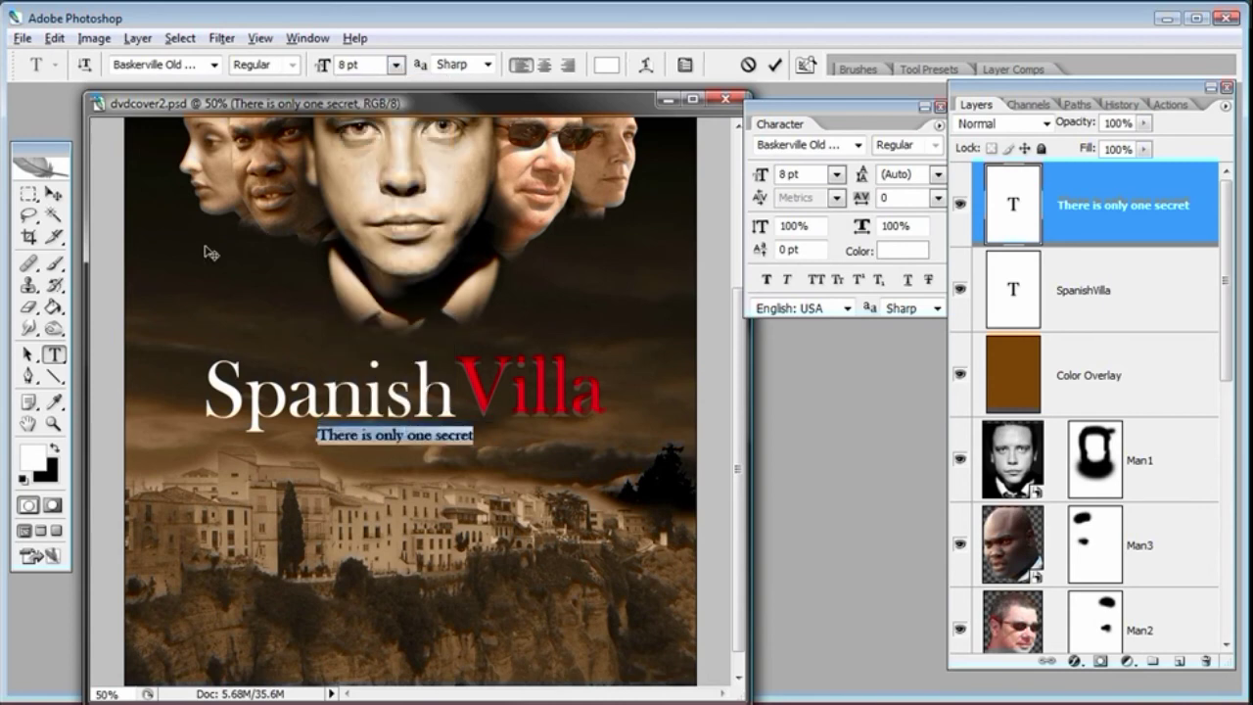
{"action": "left_click", "coordinate": [53, 194]}
{"action": "left_click_drag", "start_coordinate": [422, 379], "coordinate": [429, 377]}
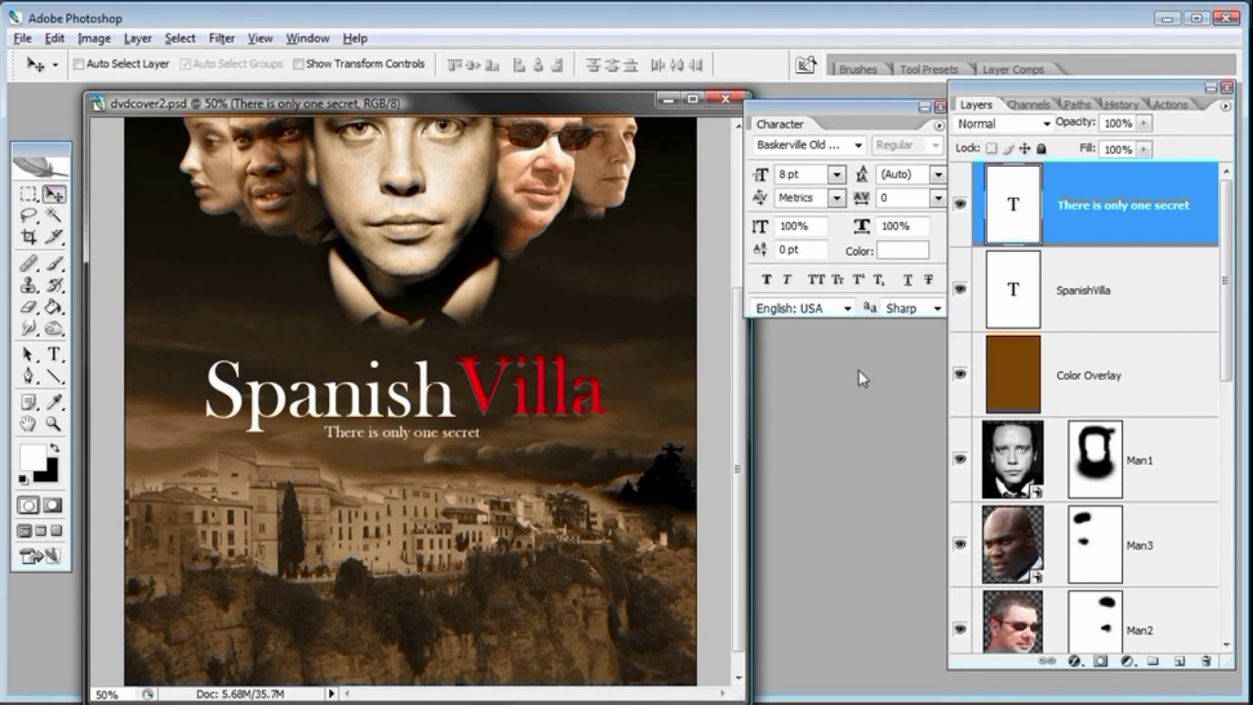
{"action": "left_click_drag", "start_coordinate": [741, 393], "coordinate": [734, 443]}
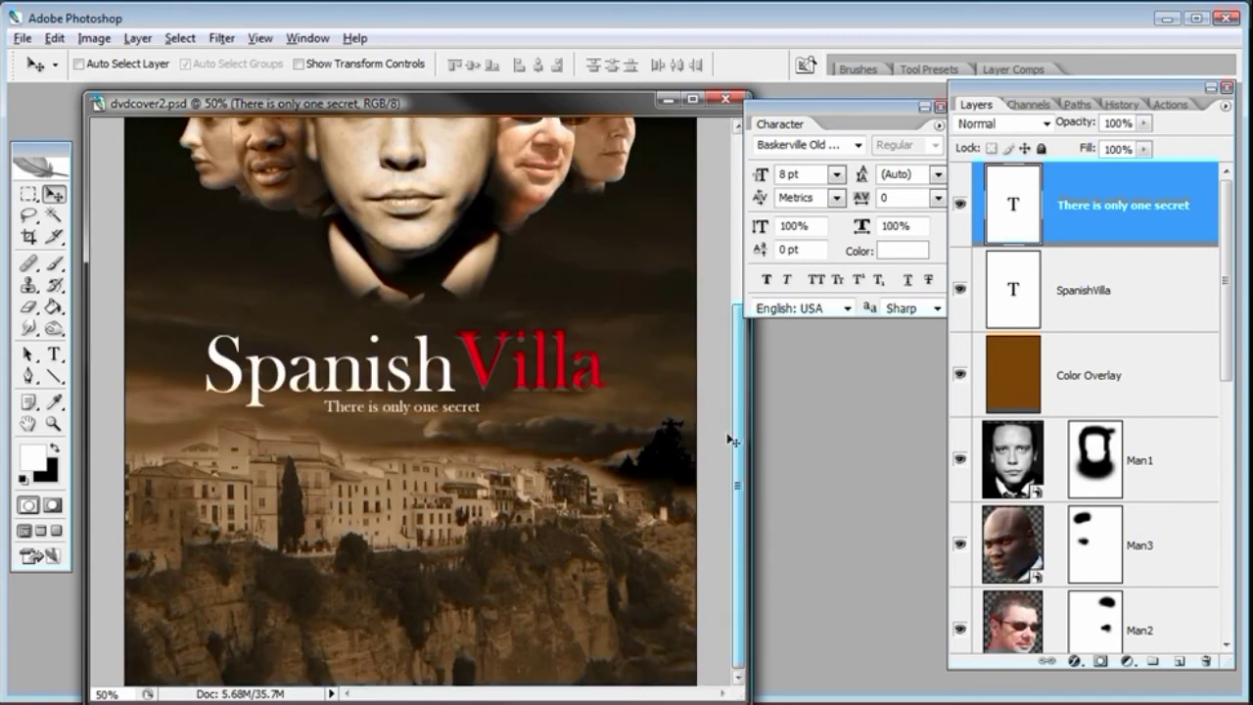
{"action": "key", "text": "z"}
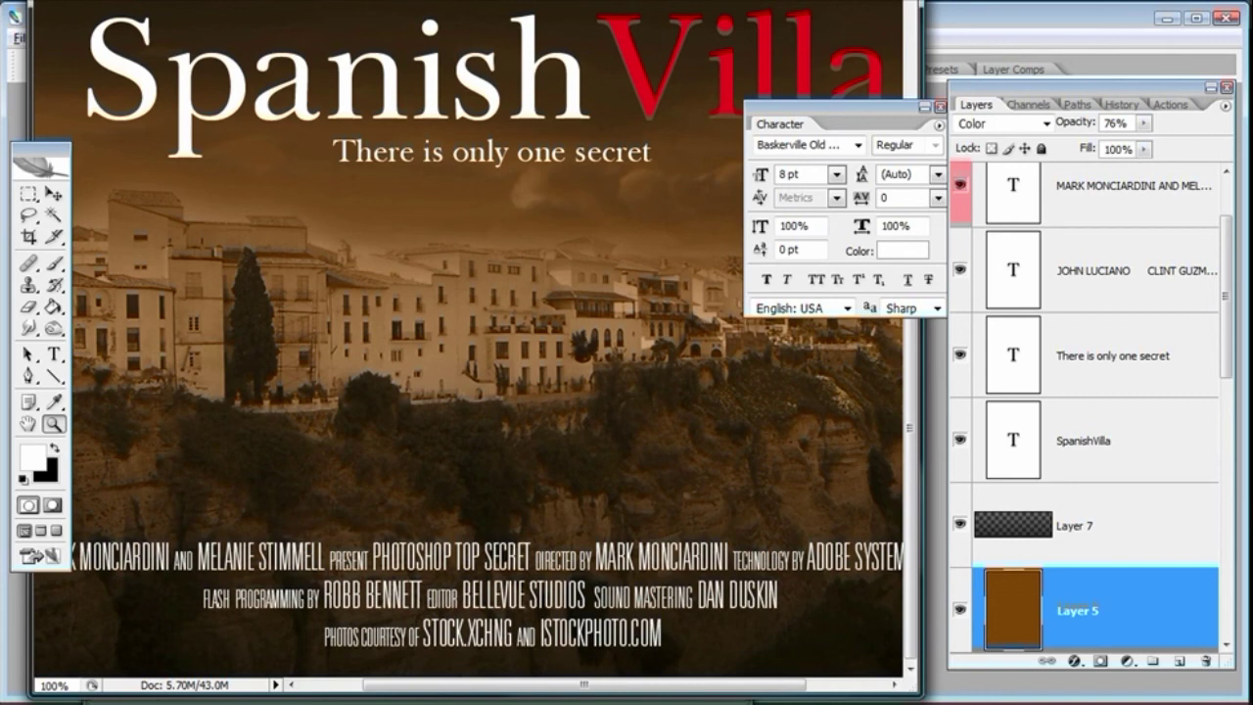
{"action": "key", "text": "ctrl+minus"}
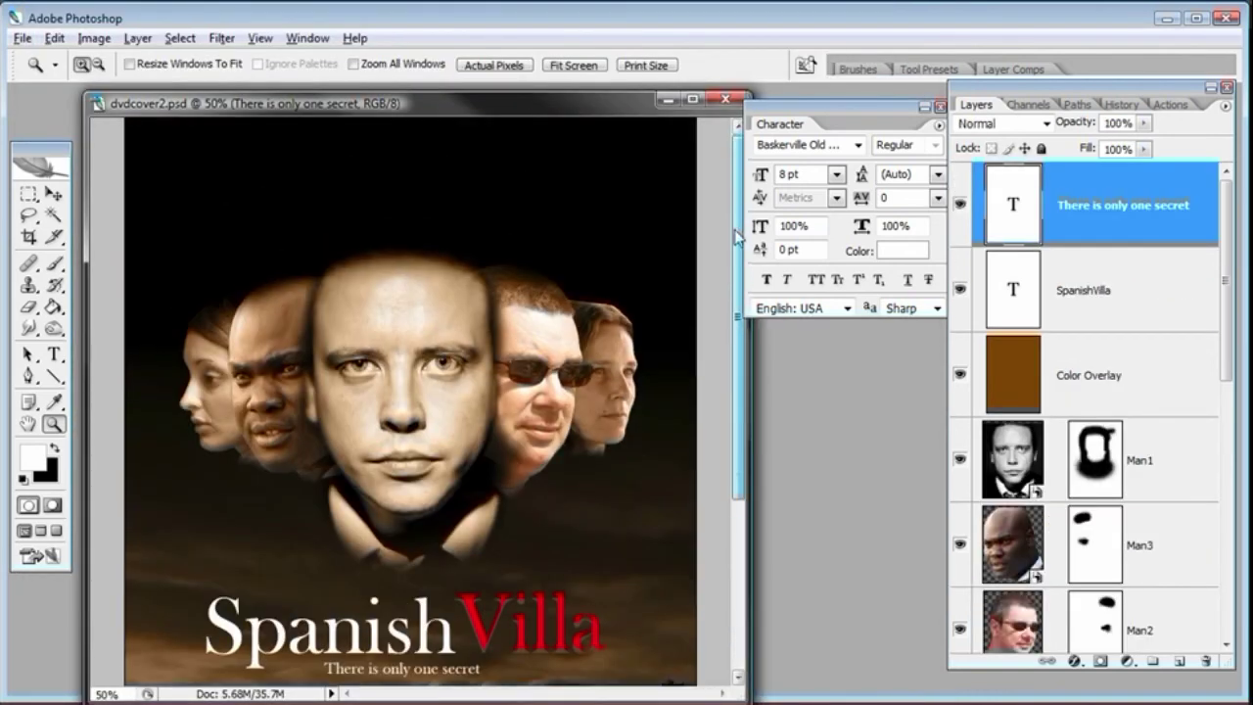
{"action": "left_click", "coordinate": [54, 355]}
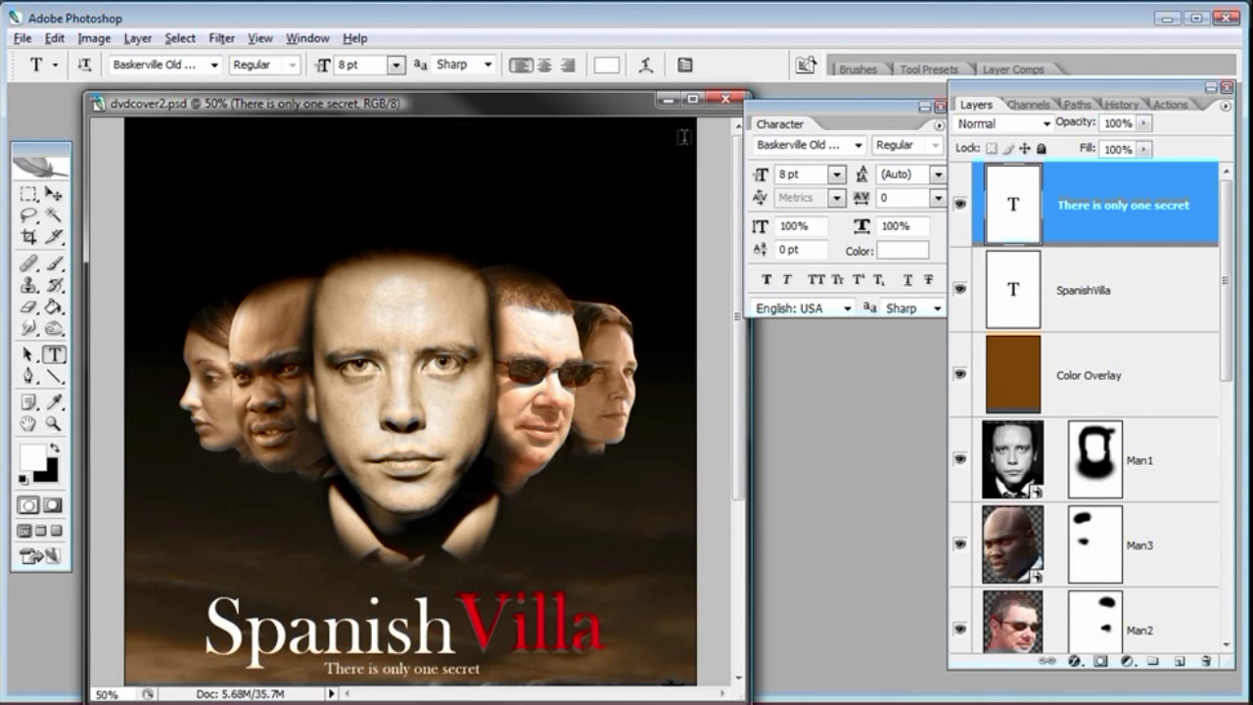
Step: Type the three cast names as a new text line at the top of the cover and roughly position it
{"action": "left_click", "coordinate": [131, 134]}
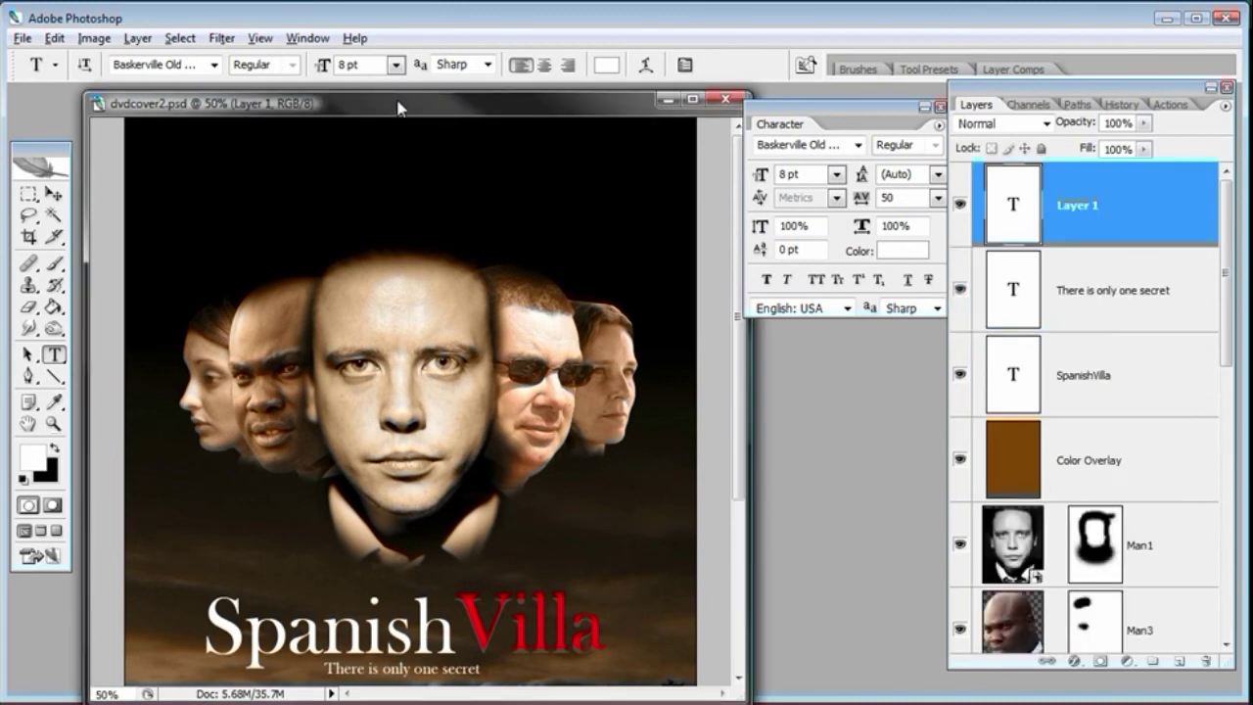
{"action": "left_click", "coordinate": [152, 154]}
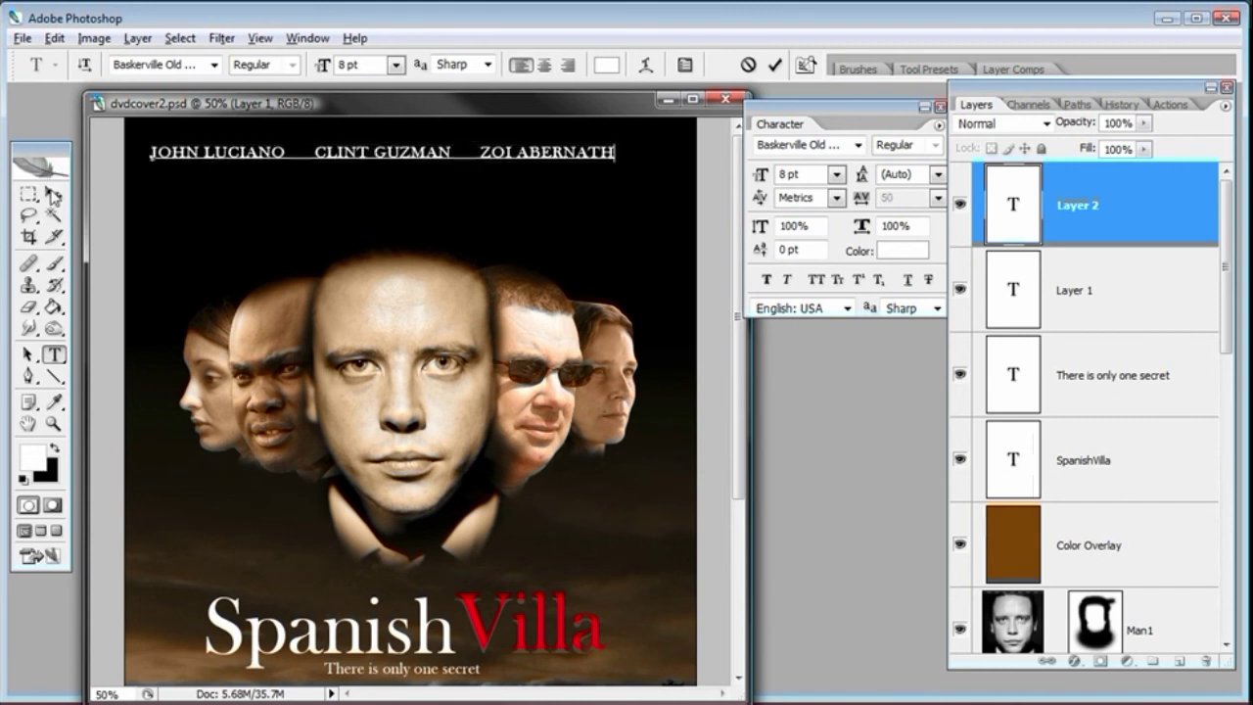
{"action": "left_click", "coordinate": [53, 195]}
{"action": "left_click_drag", "start_coordinate": [398, 248], "coordinate": [425, 242]}
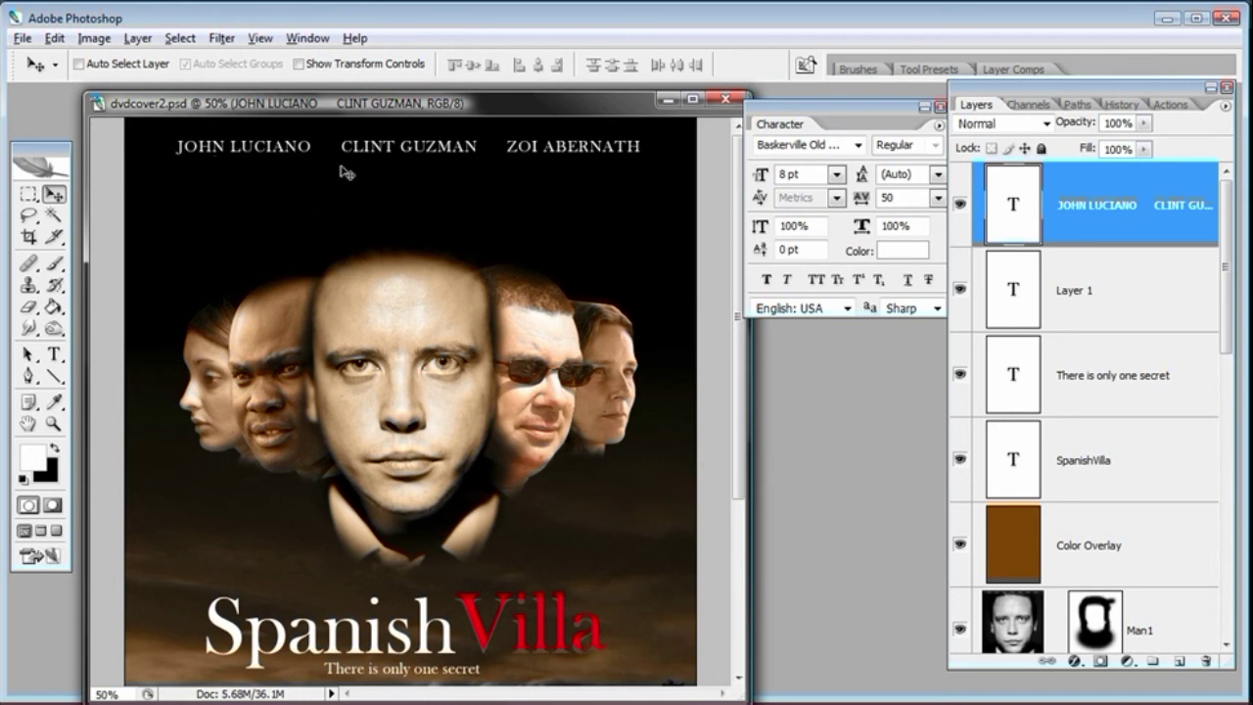
{"action": "left_click_drag", "start_coordinate": [372, 217], "coordinate": [336, 204]}
Step: Adjust the spacing between the first two names and nudge the line to centre it above the faces
{"action": "left_click", "coordinate": [61, 357]}
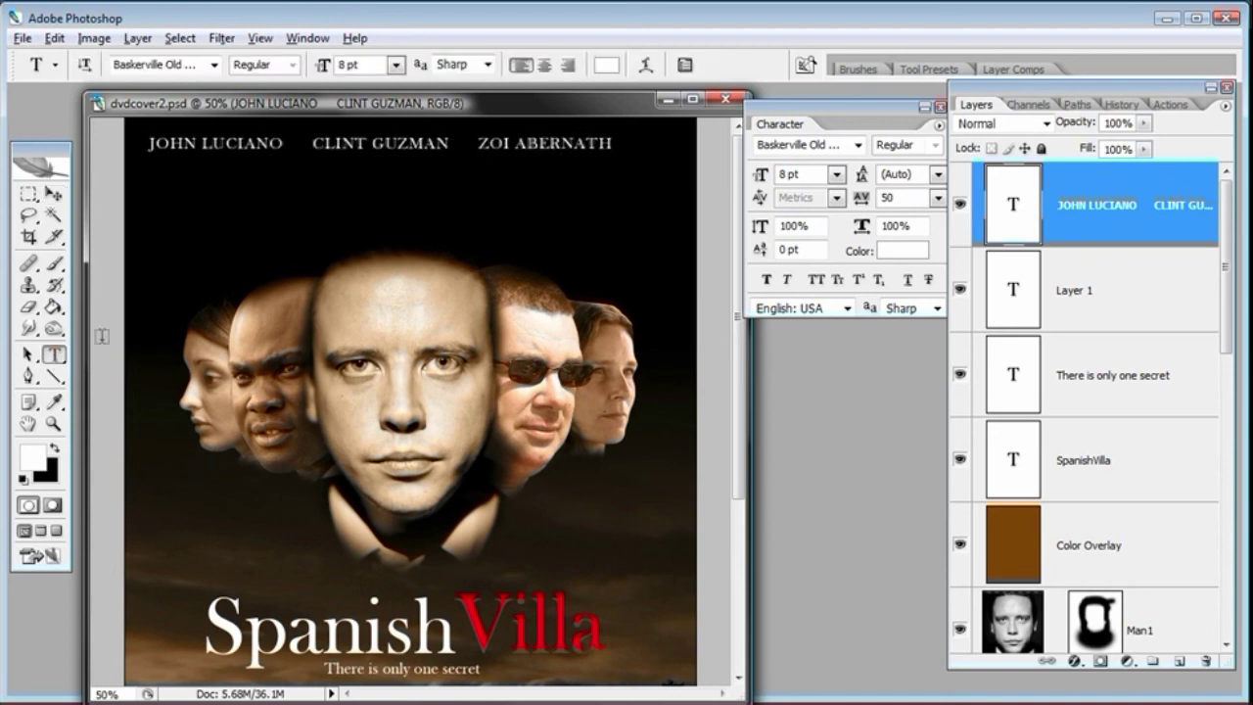
{"action": "left_click", "coordinate": [299, 143]}
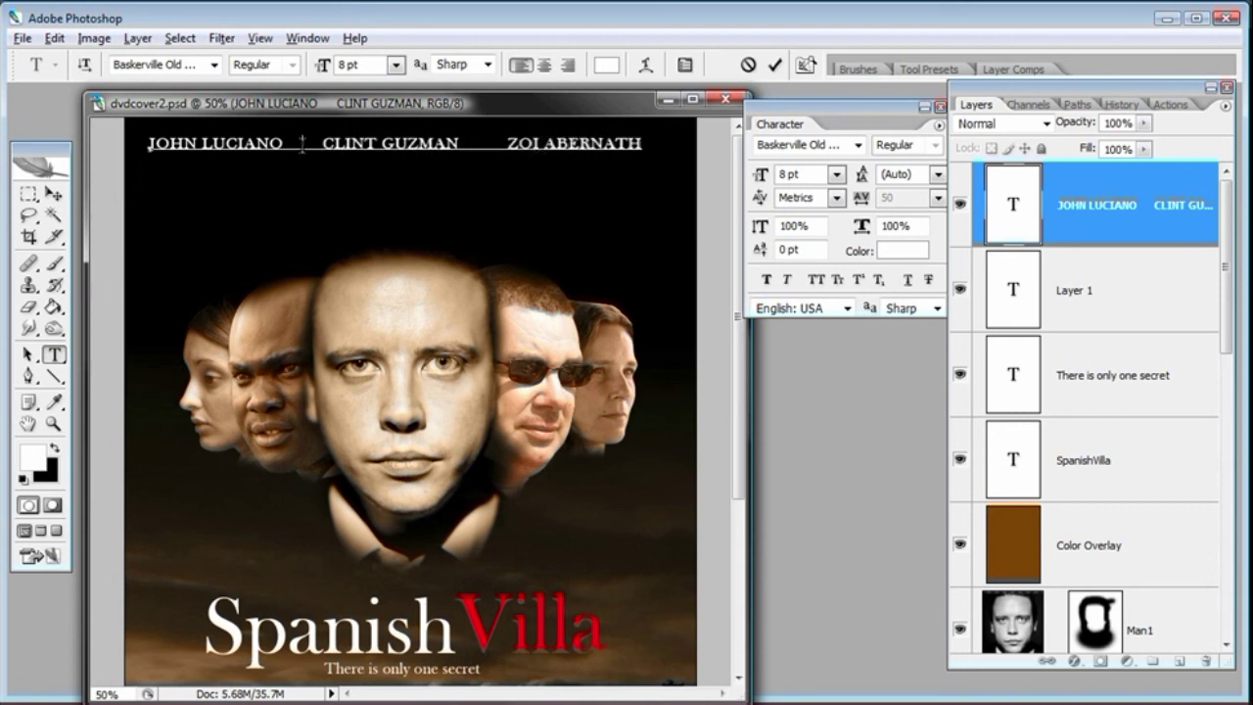
{"action": "left_click", "coordinate": [54, 194]}
{"action": "left_click_drag", "start_coordinate": [313, 202], "coordinate": [323, 200]}
{"action": "key", "text": "Right"}
{"action": "key", "text": "Right"}
{"action": "key", "text": "Up"}
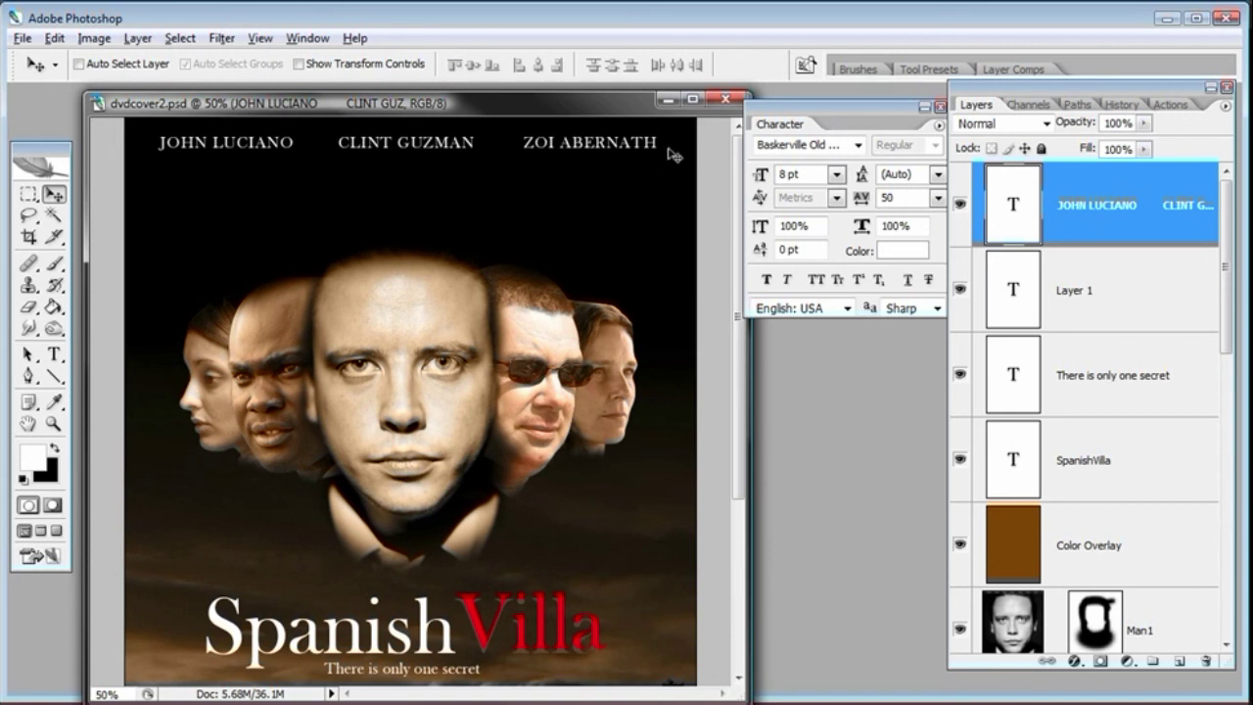
{"action": "key", "text": "Down"}
{"action": "key", "text": "Down"}
{"action": "key", "text": "Down"}
{"action": "key", "text": "Down"}
{"action": "key", "text": "Down"}
{"action": "key", "text": "Down"}
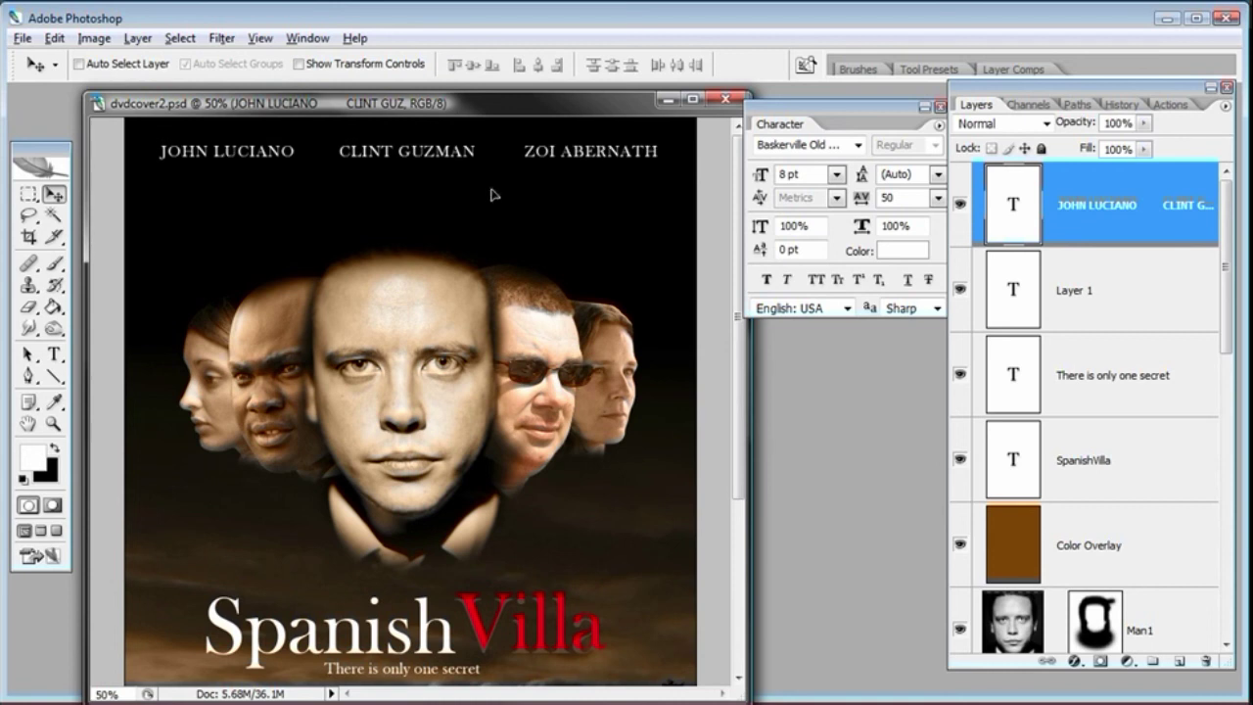
{"action": "left_click_drag", "start_coordinate": [490, 182], "coordinate": [490, 190]}
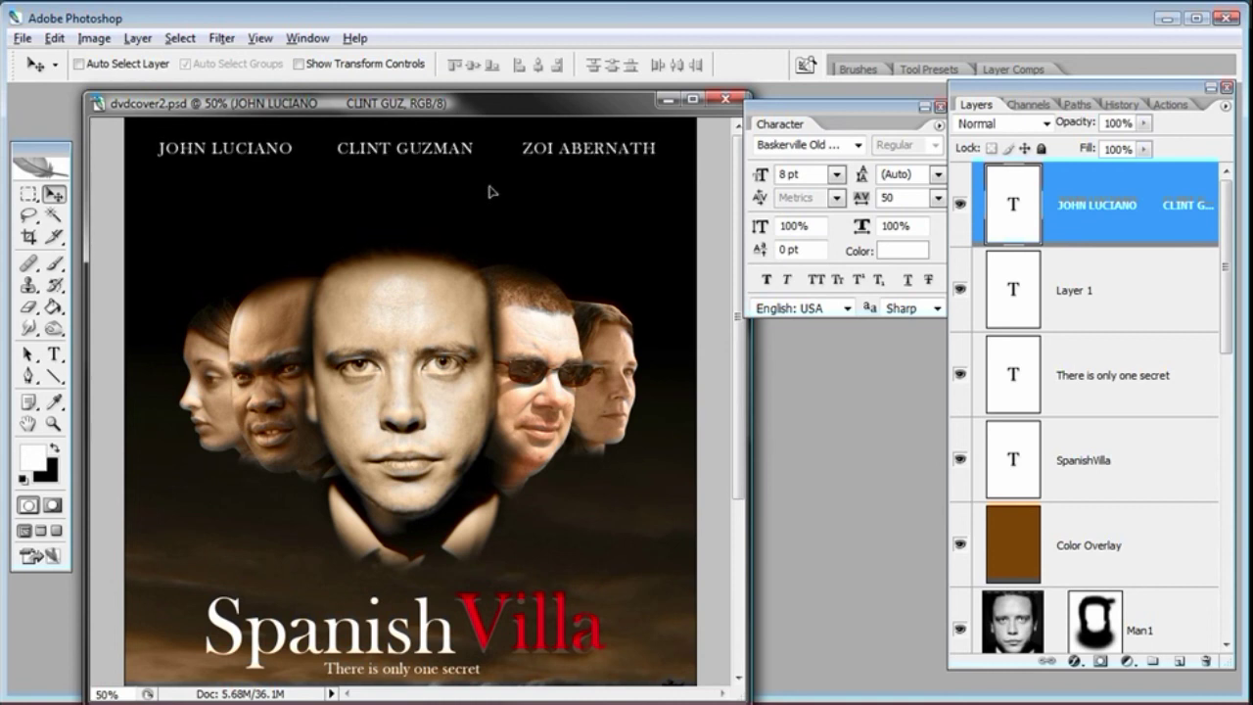
{"action": "mouse_move", "coordinate": [412, 167]}
{"action": "left_mouse_down"}
{"action": "mouse_move", "coordinate": [414, 148]}
{"action": "mouse_move", "coordinate": [411, 167]}
{"action": "left_mouse_up"}
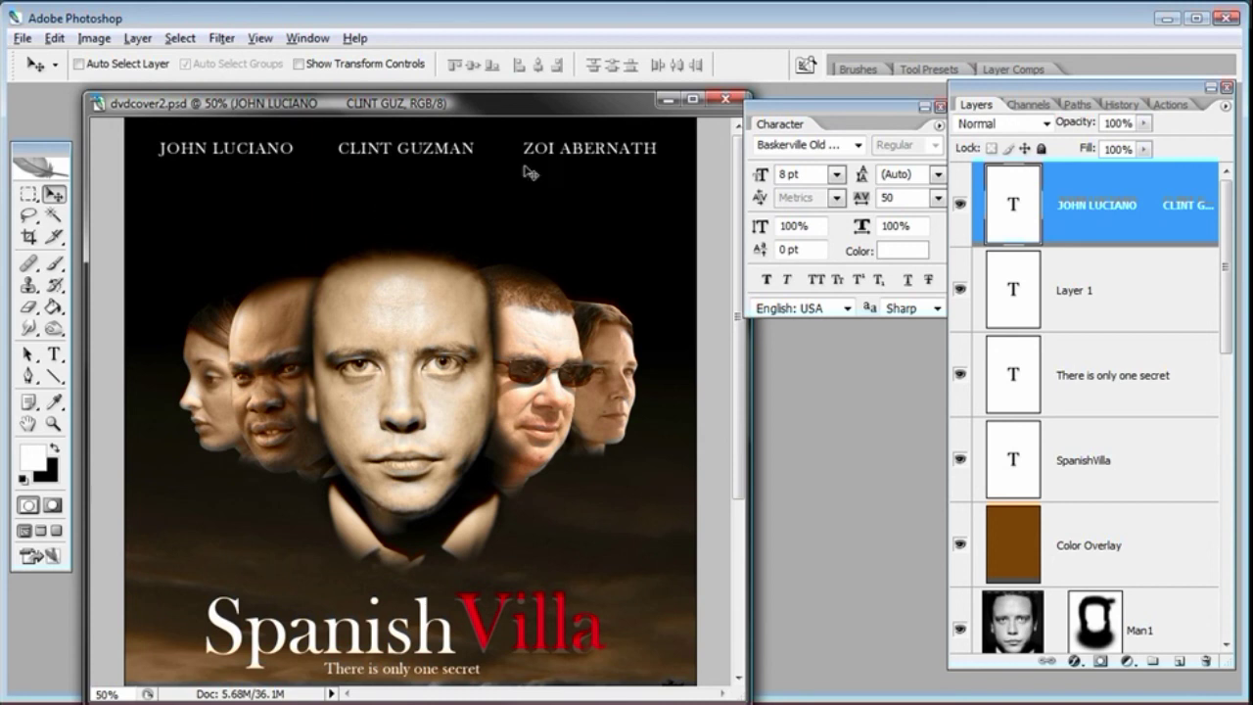
Step: Type the director credit as a new line above the central face and select all of it
{"action": "left_click", "coordinate": [54, 354]}
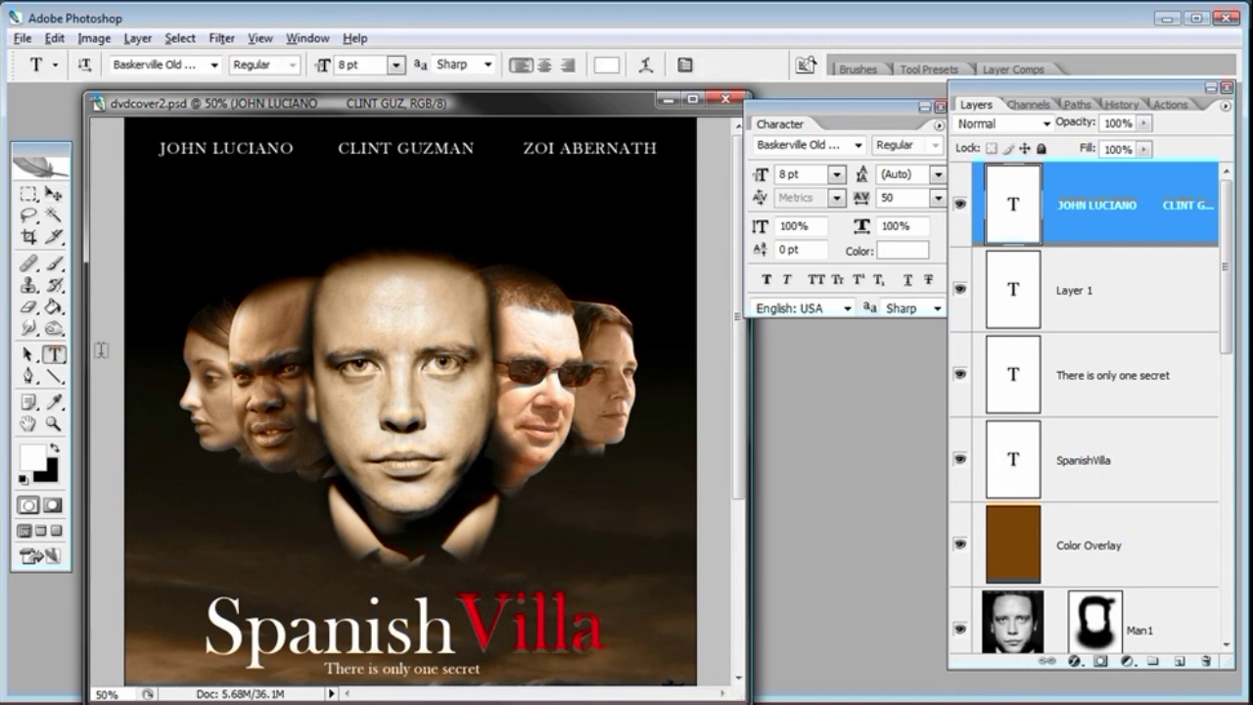
{"action": "left_click", "coordinate": [335, 226]}
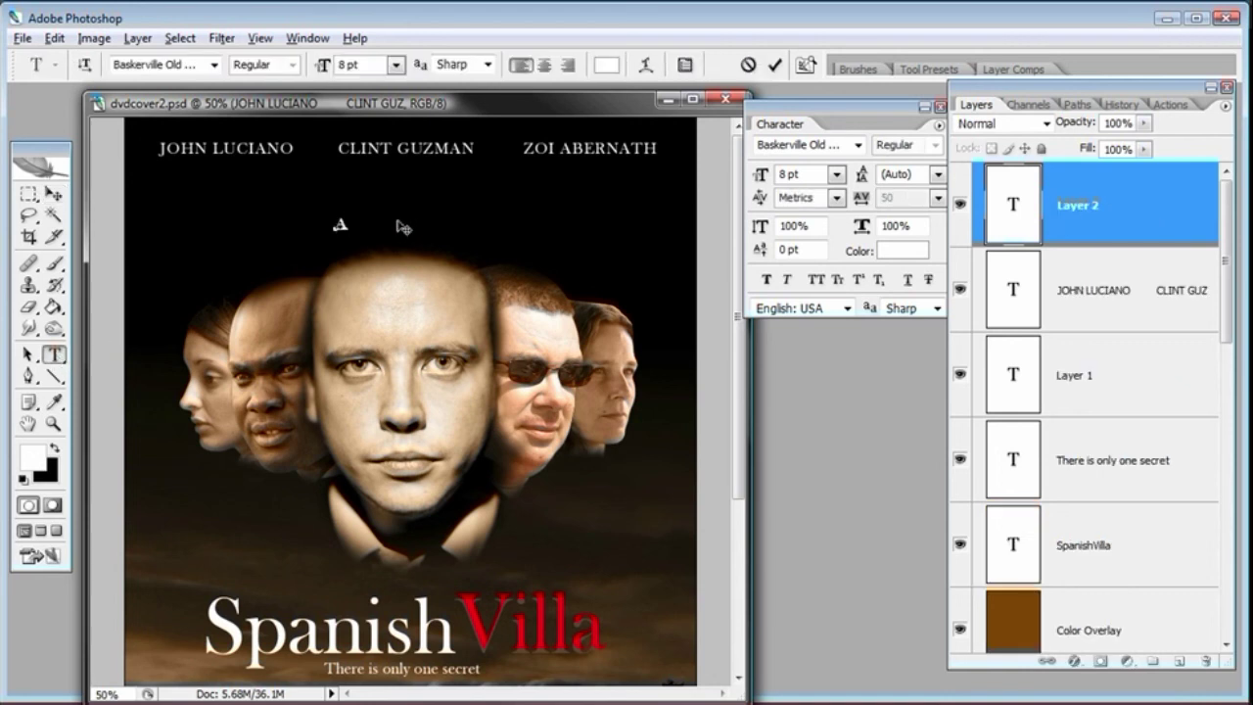
{"action": "type", "text": "A FILM"}
{"action": "type", "text": " MARK M"}
{"action": "type", "text": "ONCIARDIN"}
{"action": "type", "text": "I FILM"}
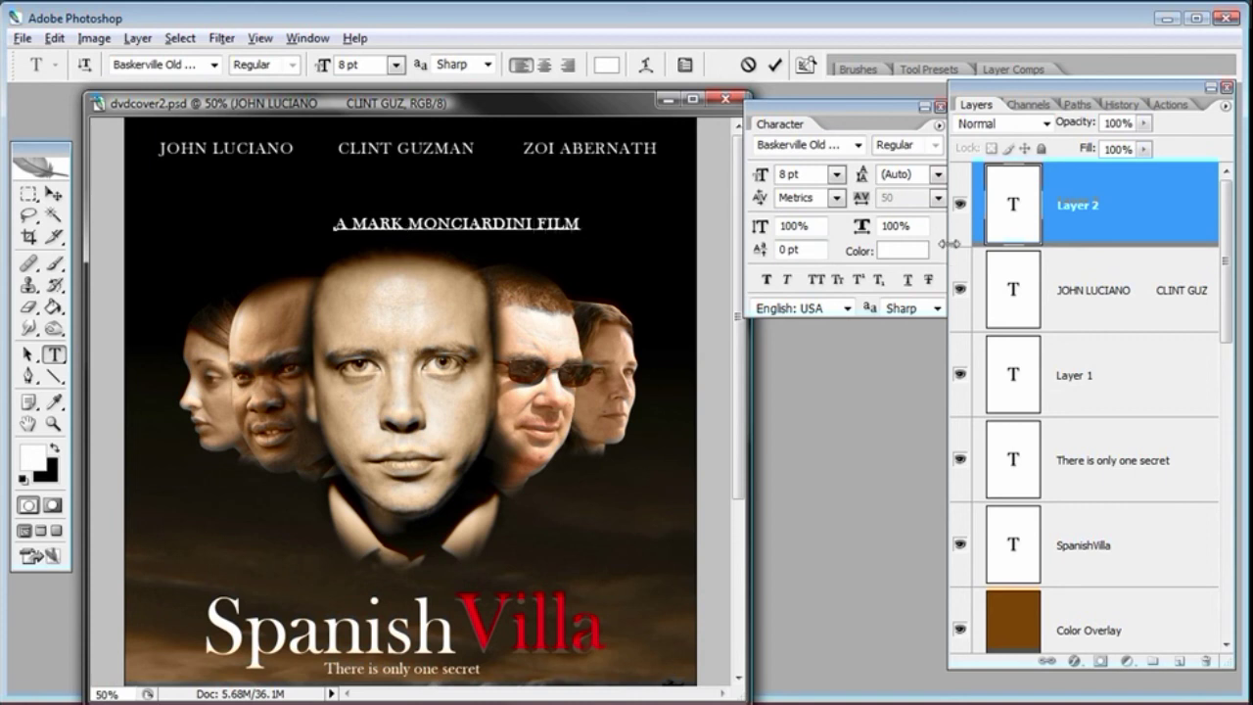
{"action": "key", "text": "ctrl+a"}
Step: Set the credit text to Univers LT Std at 11 pt
{"action": "left_click", "coordinate": [397, 66]}
{"action": "left_click", "coordinate": [387, 101]}
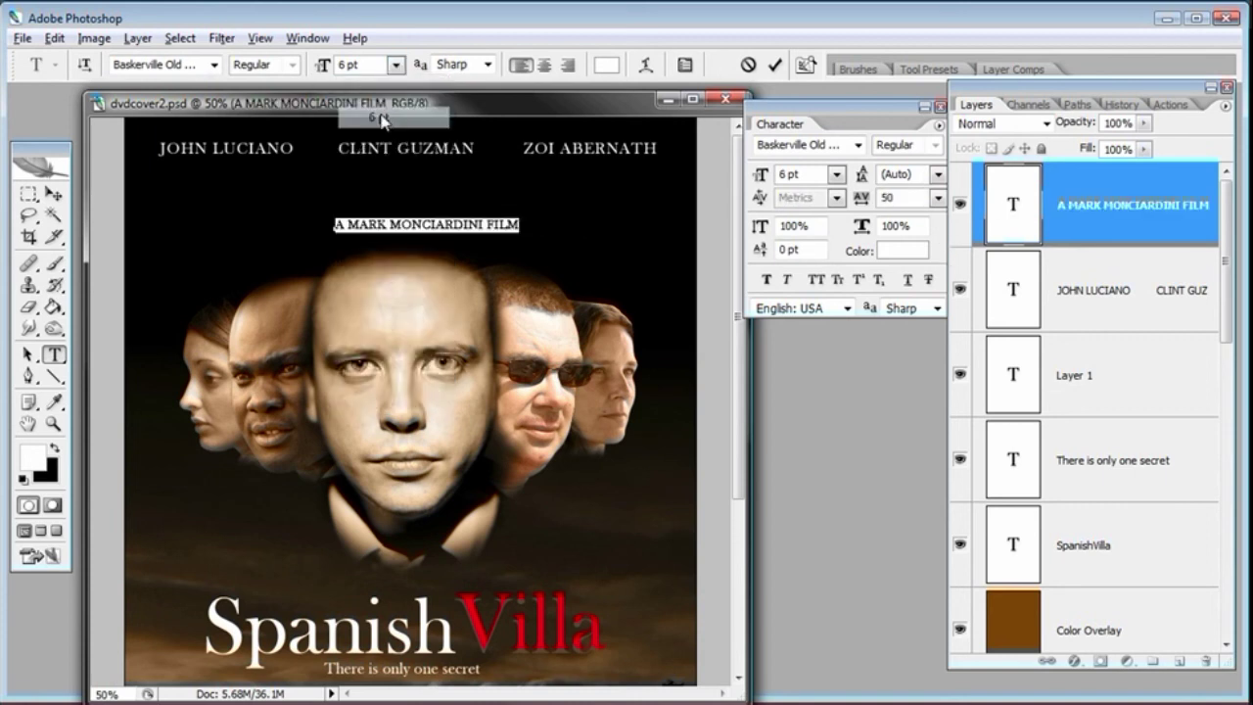
{"action": "left_click", "coordinate": [397, 66]}
{"action": "left_click", "coordinate": [390, 138]}
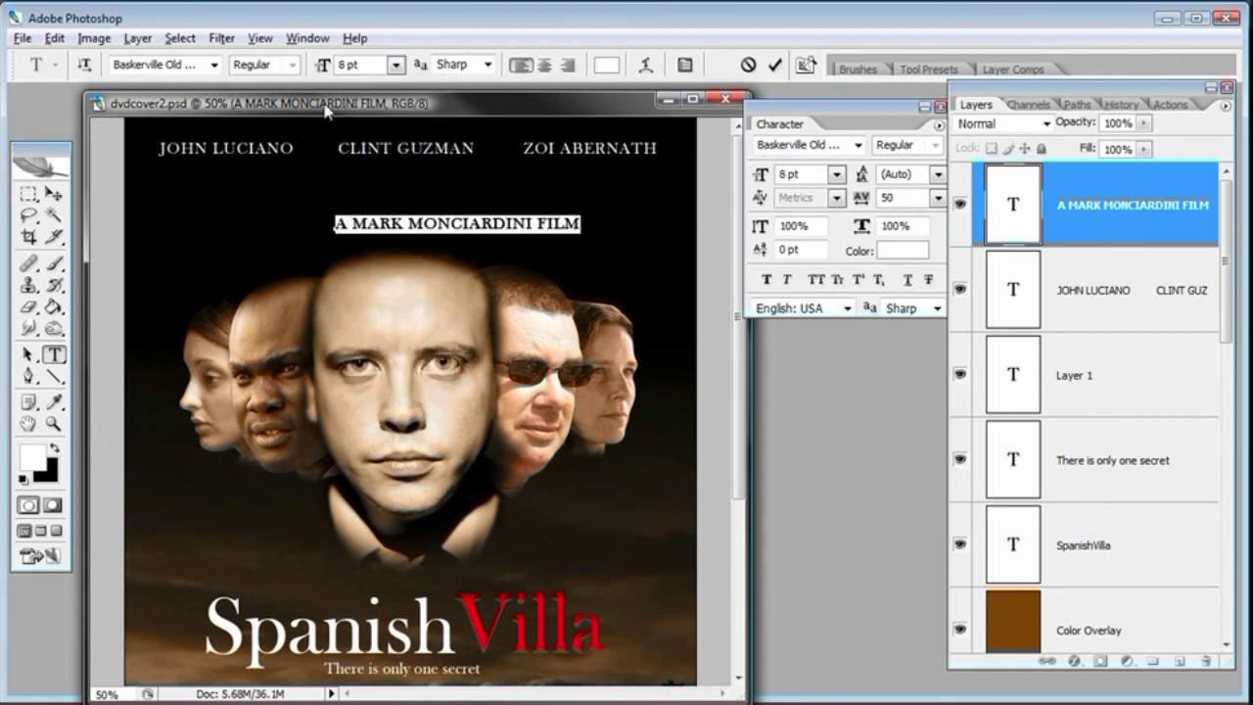
{"action": "left_click", "coordinate": [212, 65]}
{"action": "left_click_drag", "start_coordinate": [371, 137], "coordinate": [372, 401]}
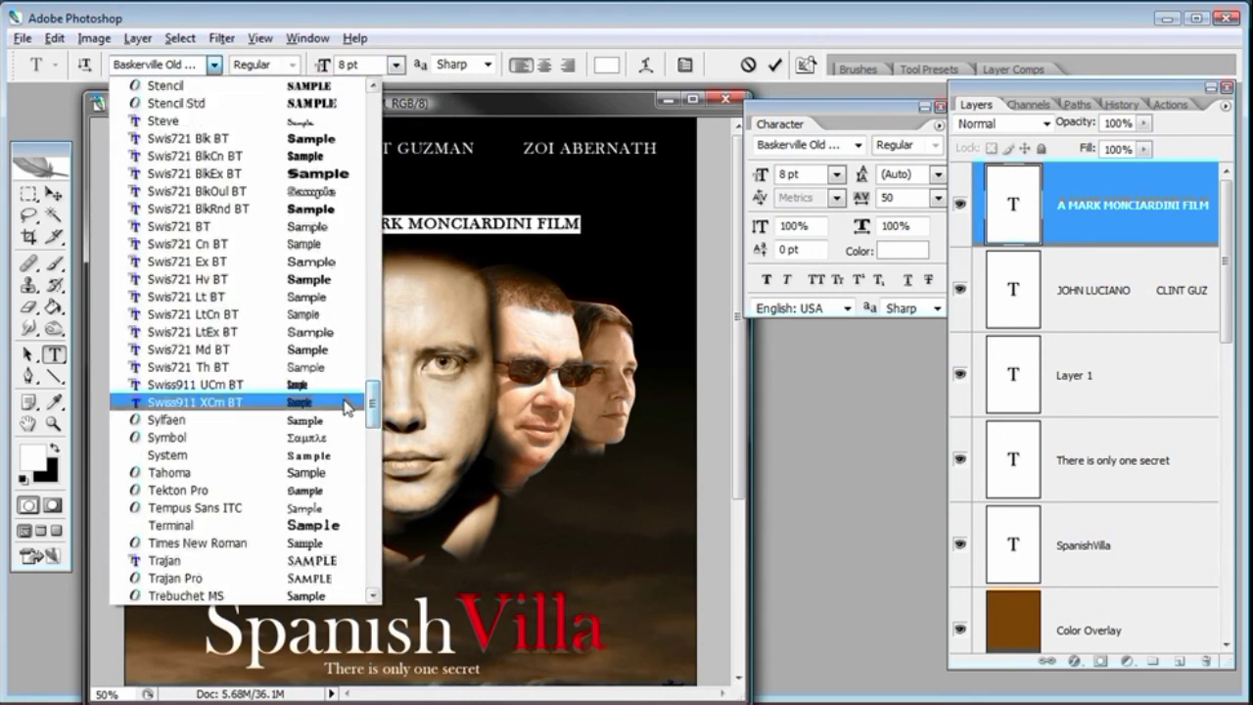
{"action": "scroll", "coordinate": [375, 406], "scroll_direction": "down", "scroll_amount": 8}
{"action": "scroll", "coordinate": [372, 407], "scroll_direction": "up", "scroll_amount": 2}
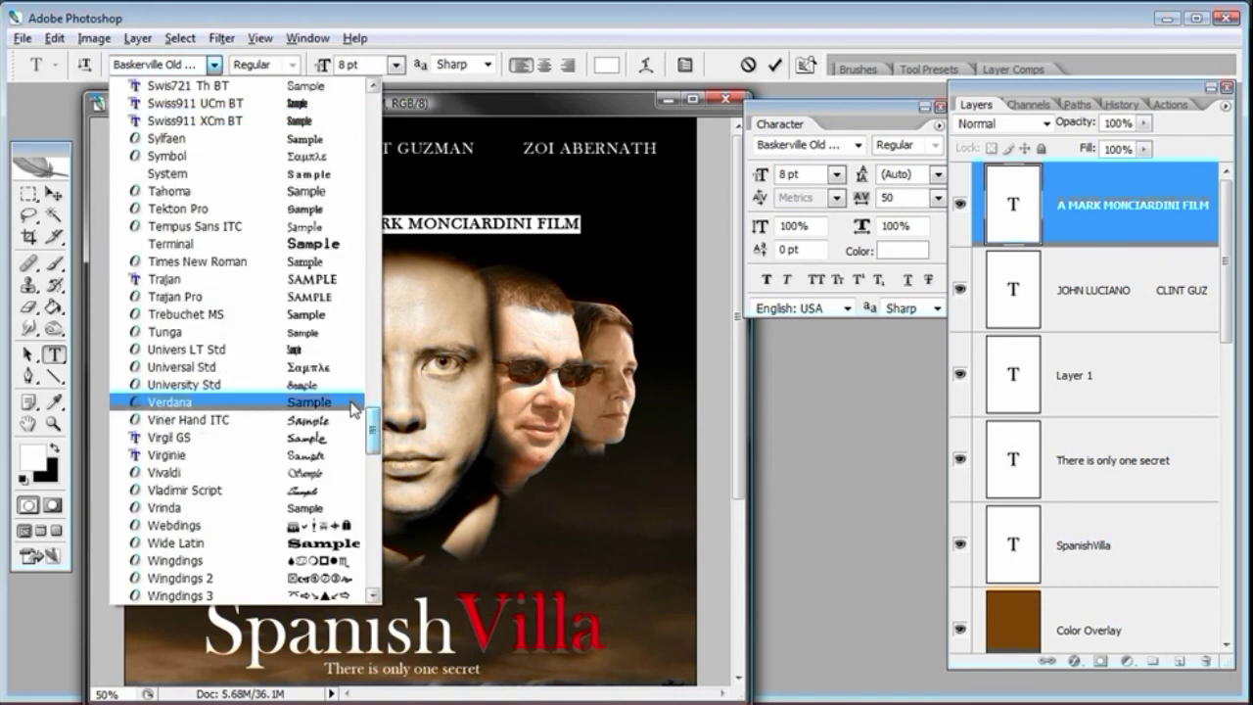
{"action": "left_click", "coordinate": [237, 354]}
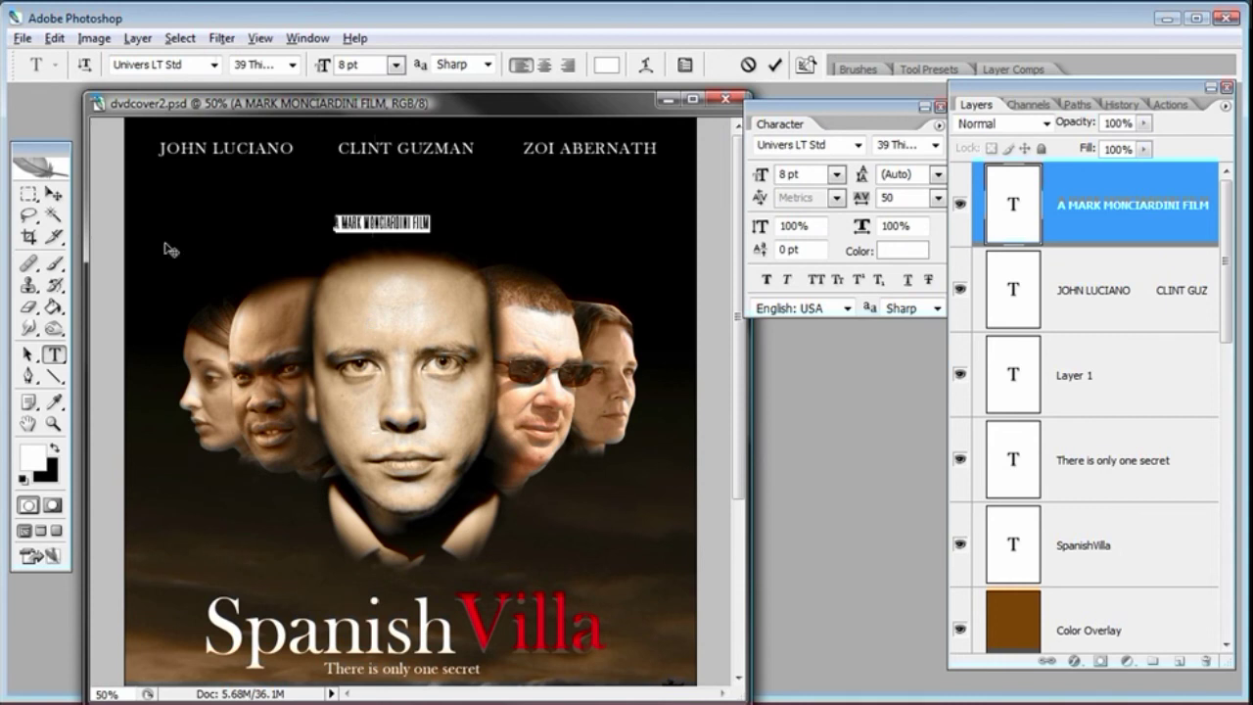
{"action": "left_click", "coordinate": [397, 64]}
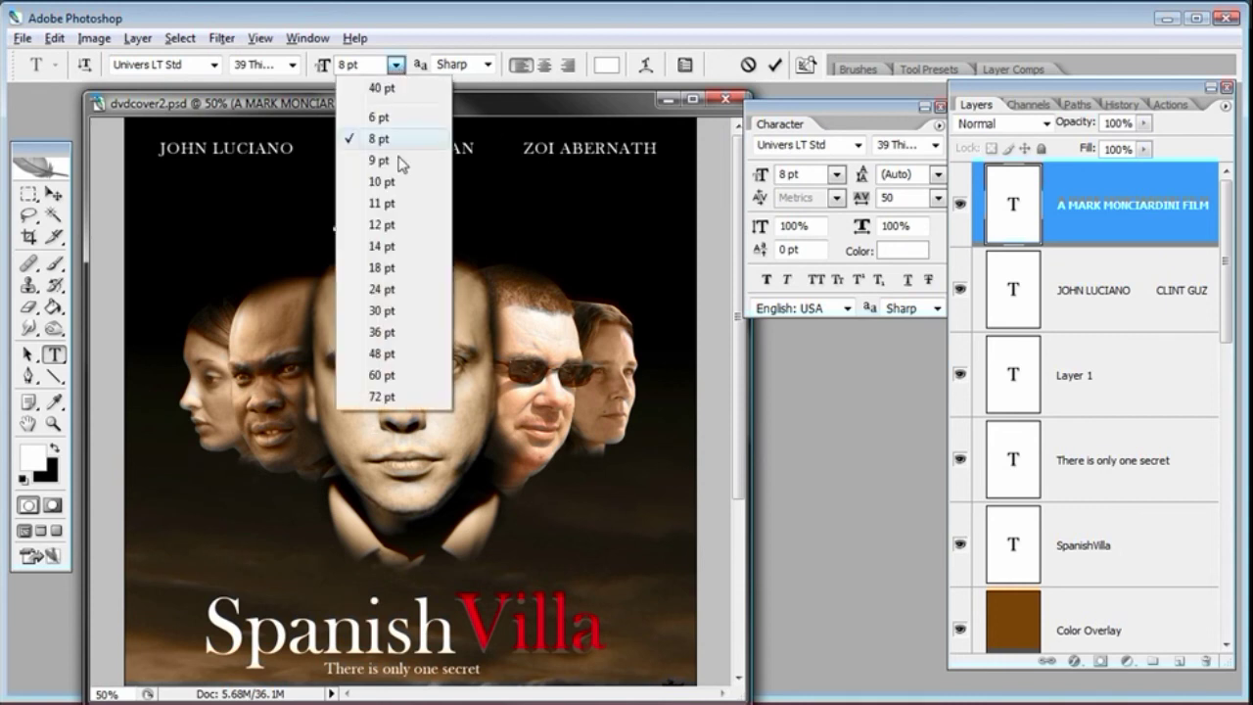
{"action": "left_click", "coordinate": [390, 208]}
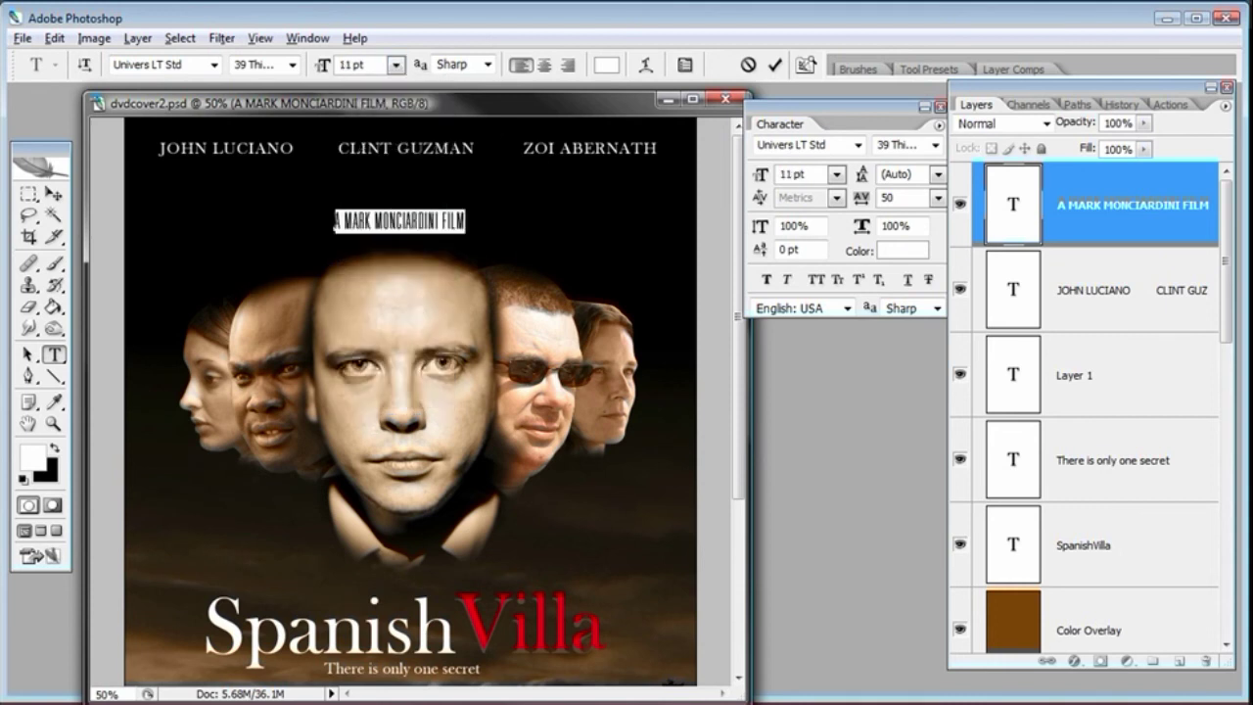
Step: Commit the credit line and nudge it slightly right
{"action": "left_click", "coordinate": [54, 195]}
{"action": "key", "text": "Right"}
{"action": "key", "text": "Right"}
{"action": "key", "text": "Right"}
{"action": "key", "text": "Right"}
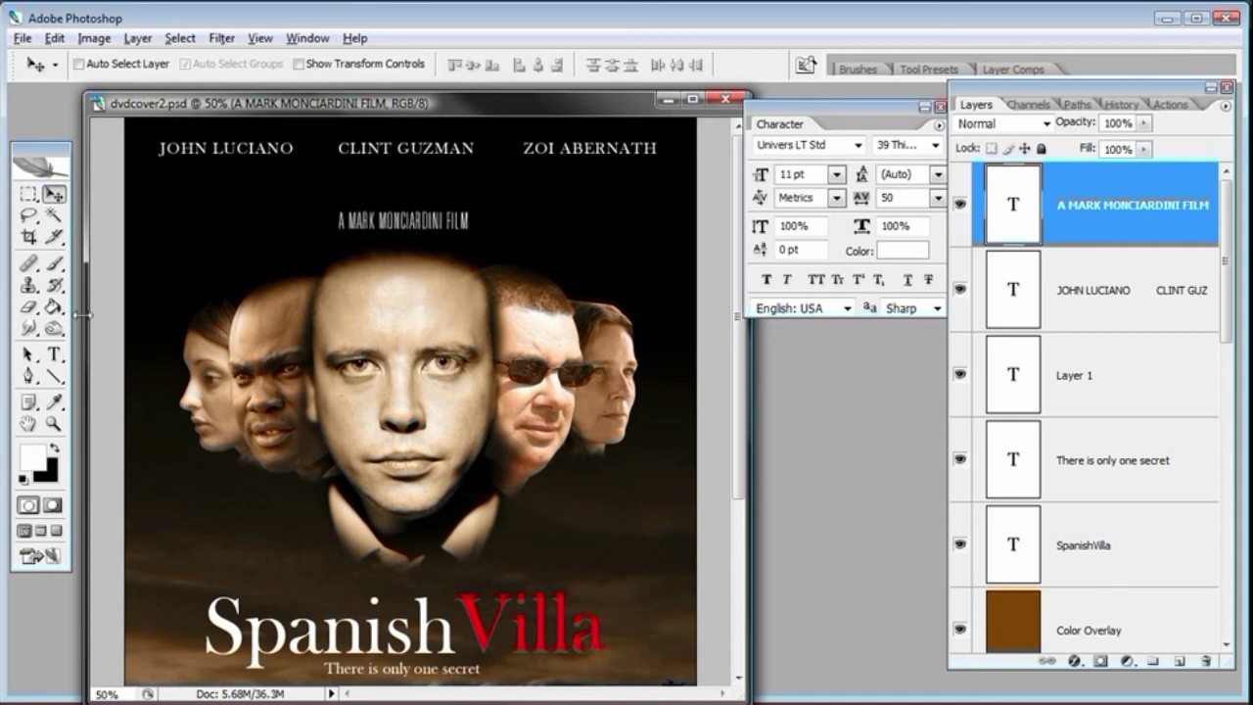
{"action": "left_click", "coordinate": [55, 355]}
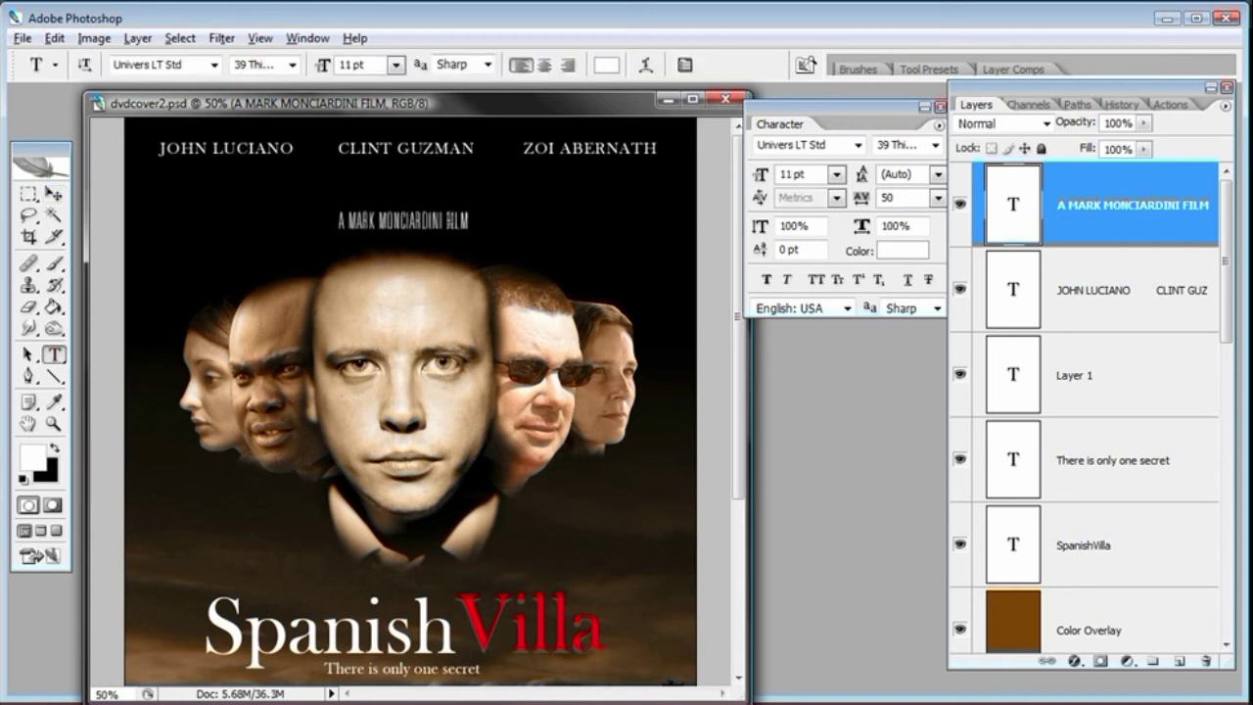
Step: Shrink the credit's words 'FILM' and leading 'A' to 8 pt
{"action": "left_click_drag", "start_coordinate": [447, 221], "coordinate": [471, 221]}
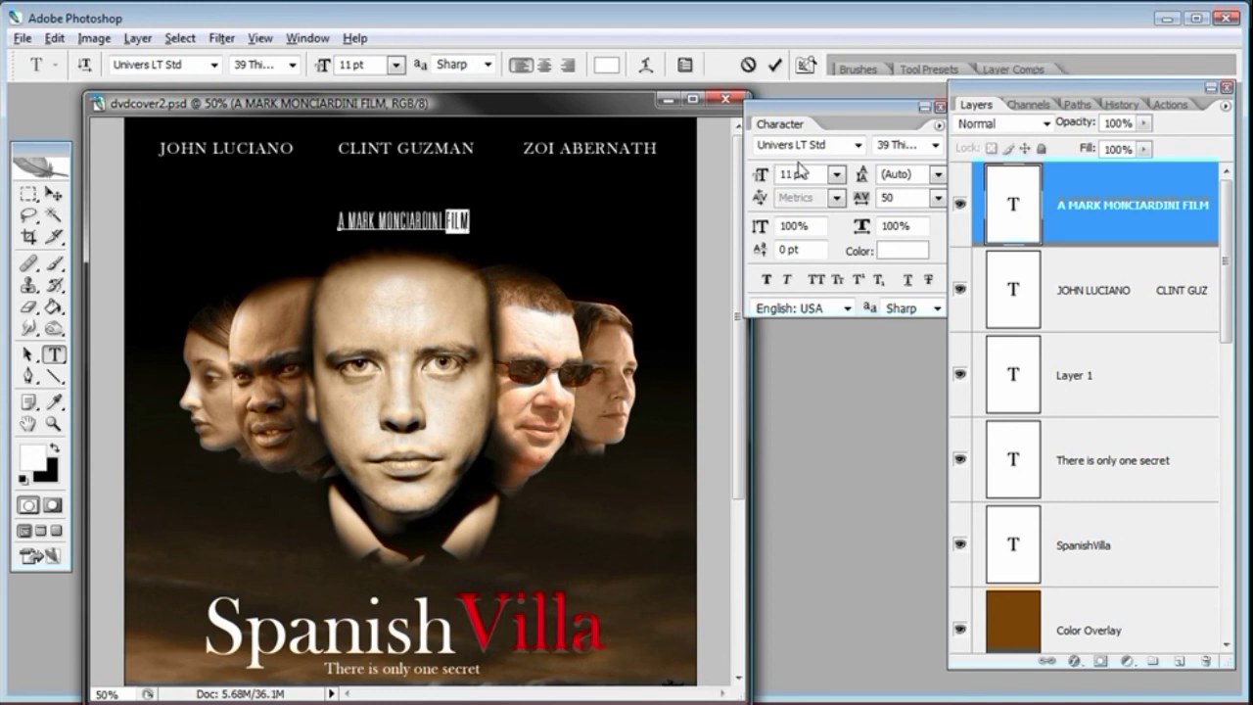
{"action": "left_click", "coordinate": [838, 175]}
{"action": "left_click", "coordinate": [821, 270]}
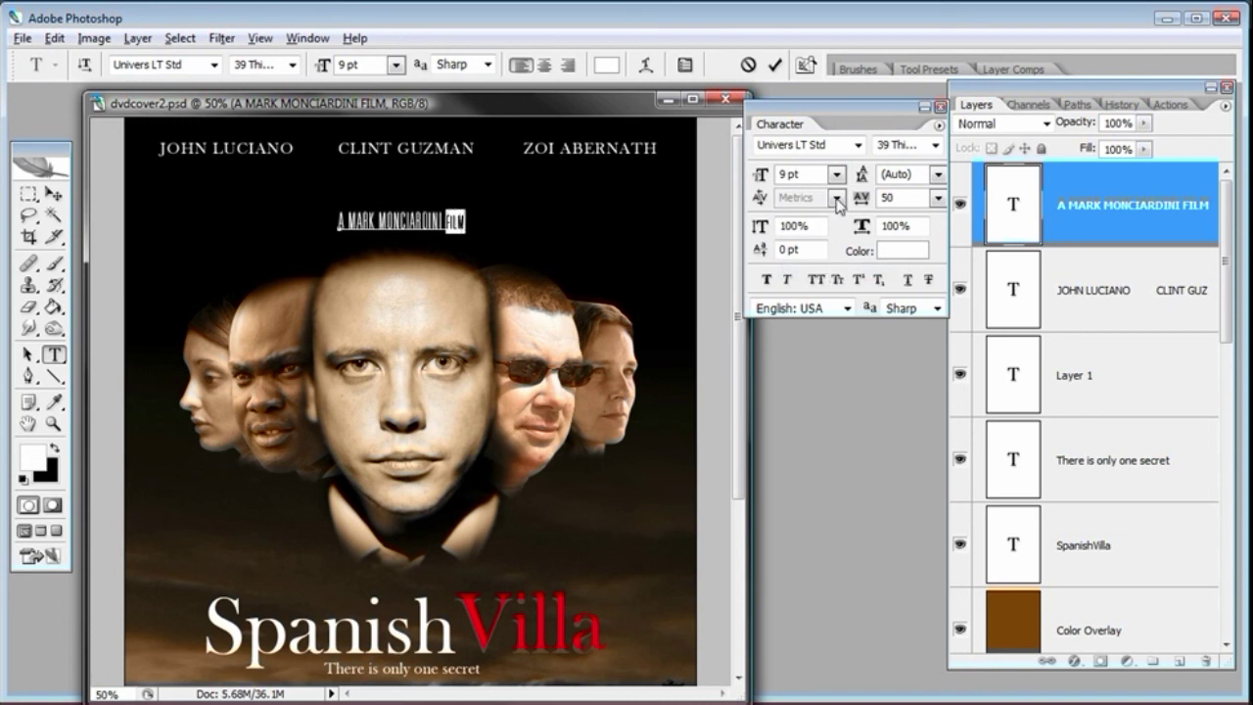
{"action": "left_click", "coordinate": [839, 175]}
{"action": "left_click", "coordinate": [821, 247]}
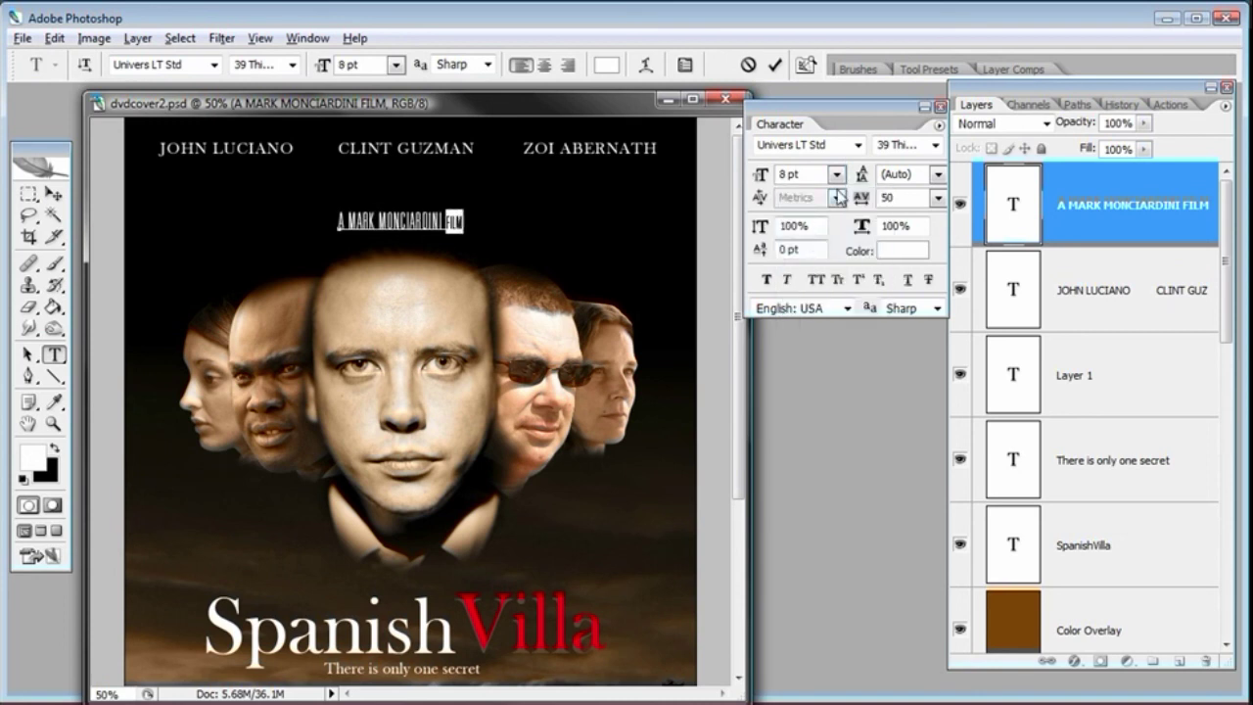
{"action": "left_click_drag", "start_coordinate": [336, 221], "coordinate": [350, 221]}
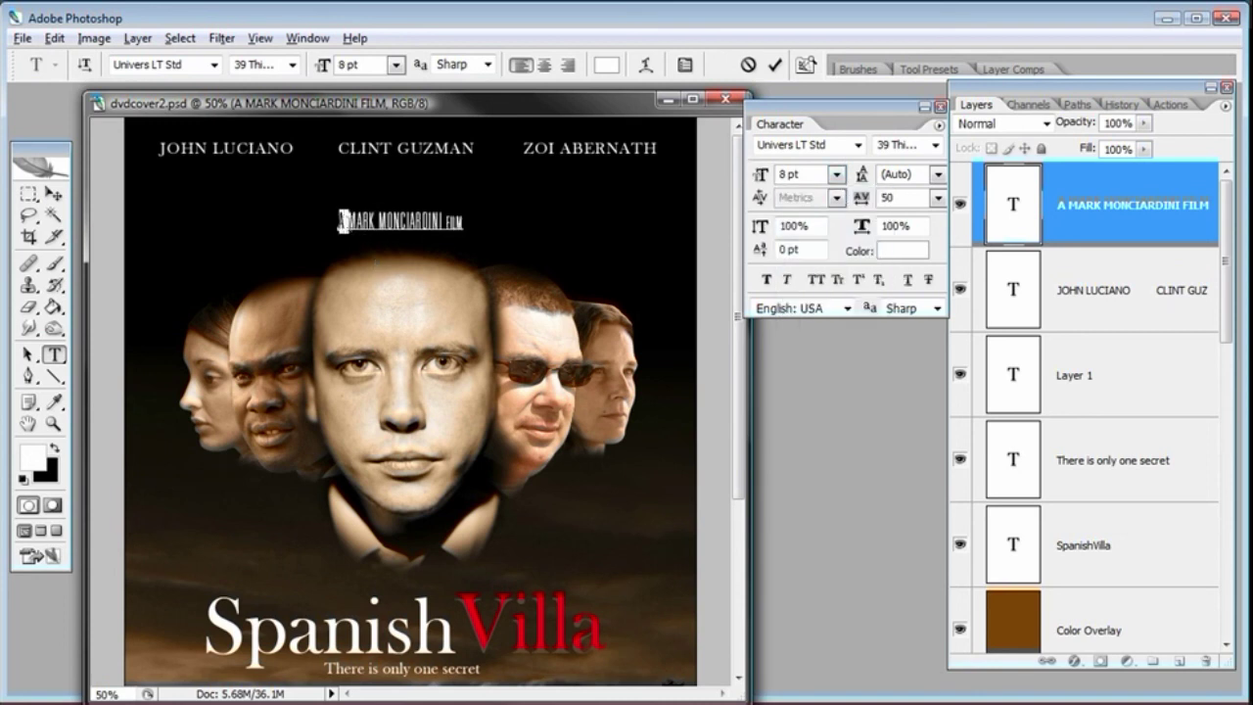
{"action": "left_click", "coordinate": [837, 175]}
{"action": "left_click", "coordinate": [820, 248]}
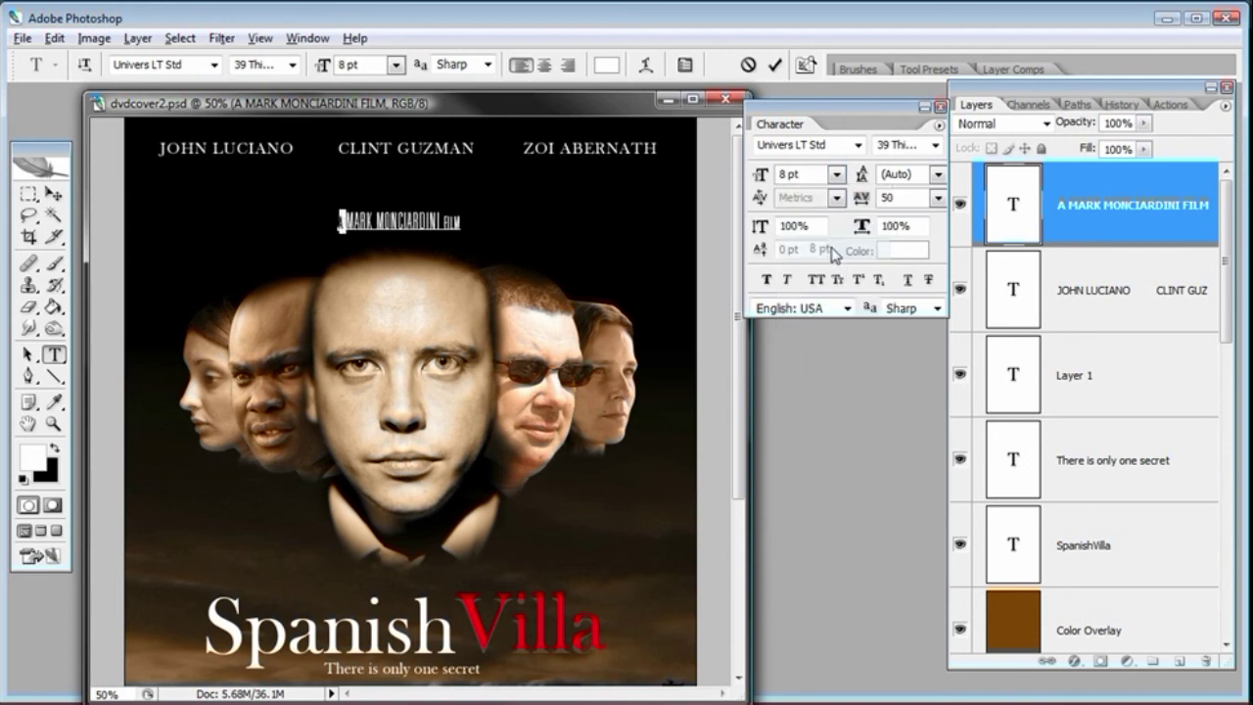
{"action": "left_click", "coordinate": [54, 216]}
Step: Clear the accidental selection and move the credit line slightly right
{"action": "left_click", "coordinate": [455, 328]}
{"action": "left_click", "coordinate": [179, 38]}
{"action": "left_click", "coordinate": [209, 75]}
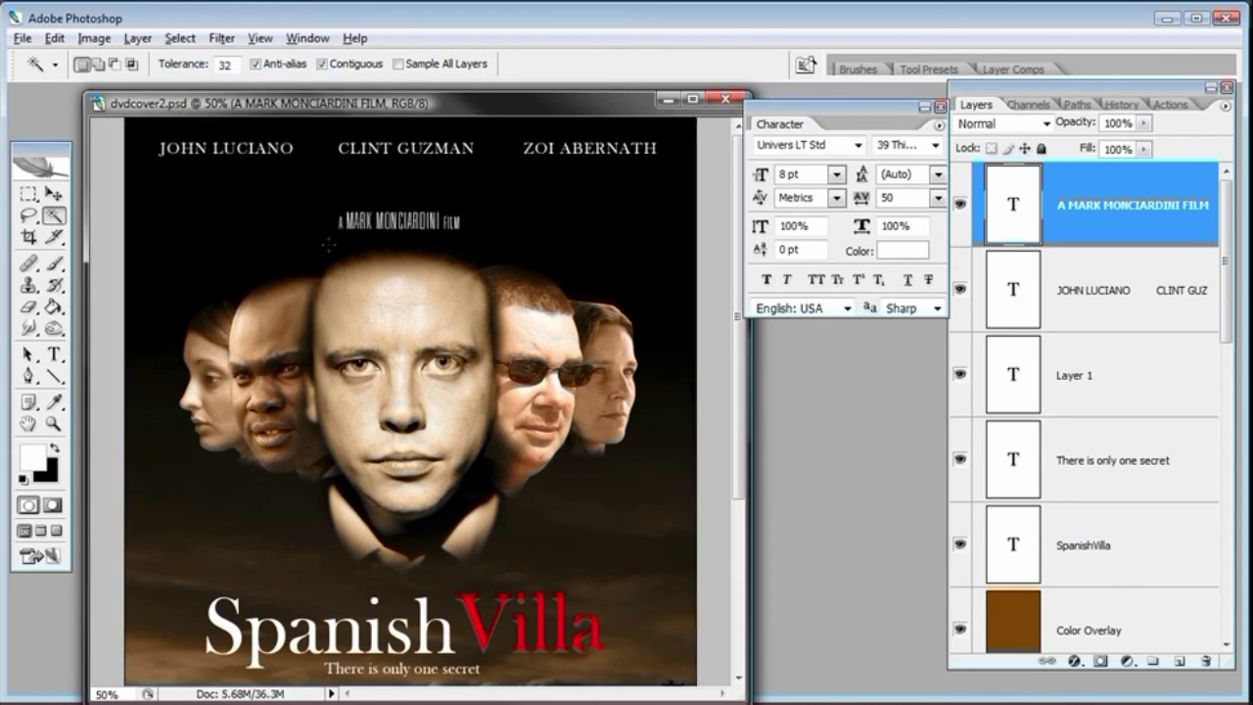
{"action": "left_click", "coordinate": [54, 194]}
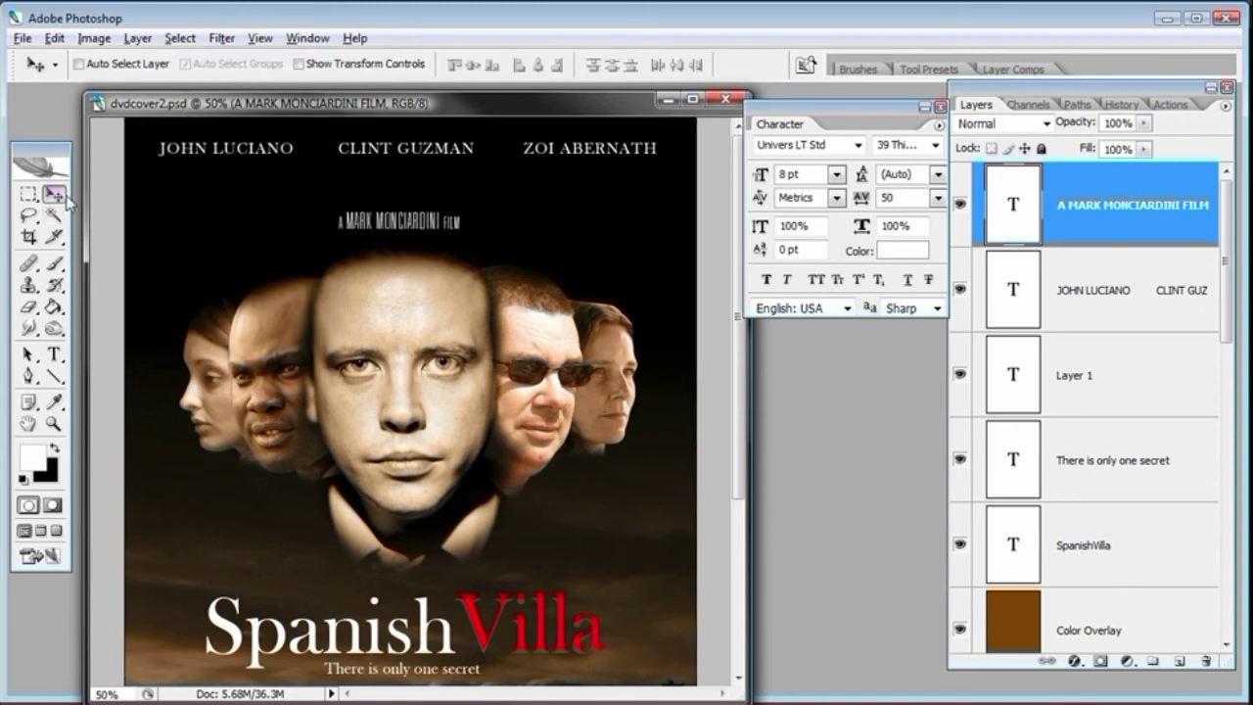
{"action": "left_click_drag", "start_coordinate": [396, 251], "coordinate": [398, 252]}
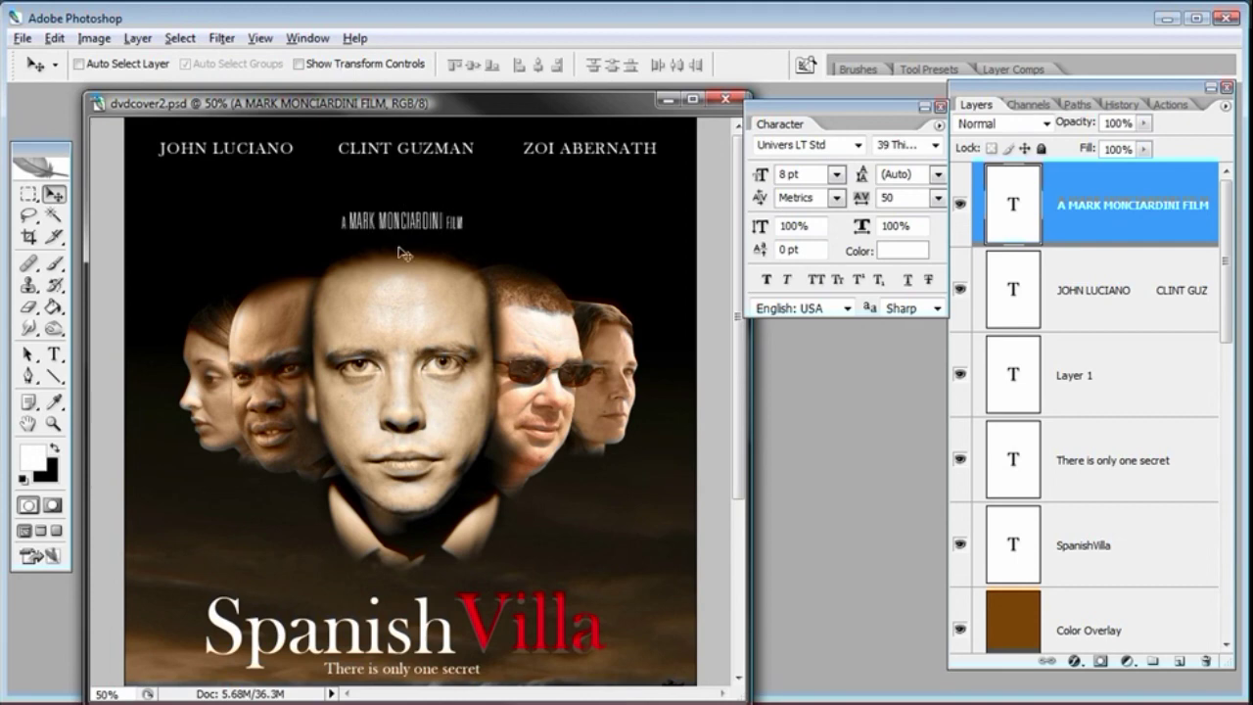
{"action": "scroll", "coordinate": [411, 402], "scroll_direction": "down", "scroll_amount": 3}
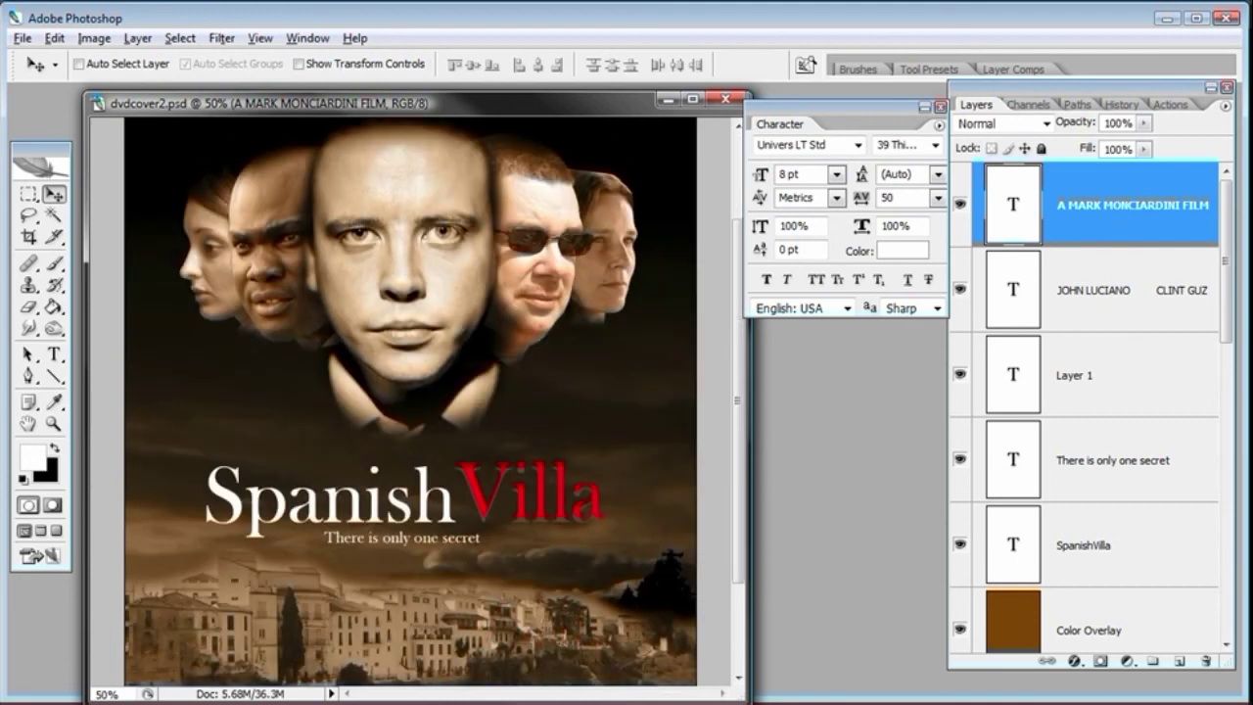
Step: Bring the billing-block credits layer onto the poster and move it to the bottom edge
{"action": "key", "text": "ctrl+minus"}
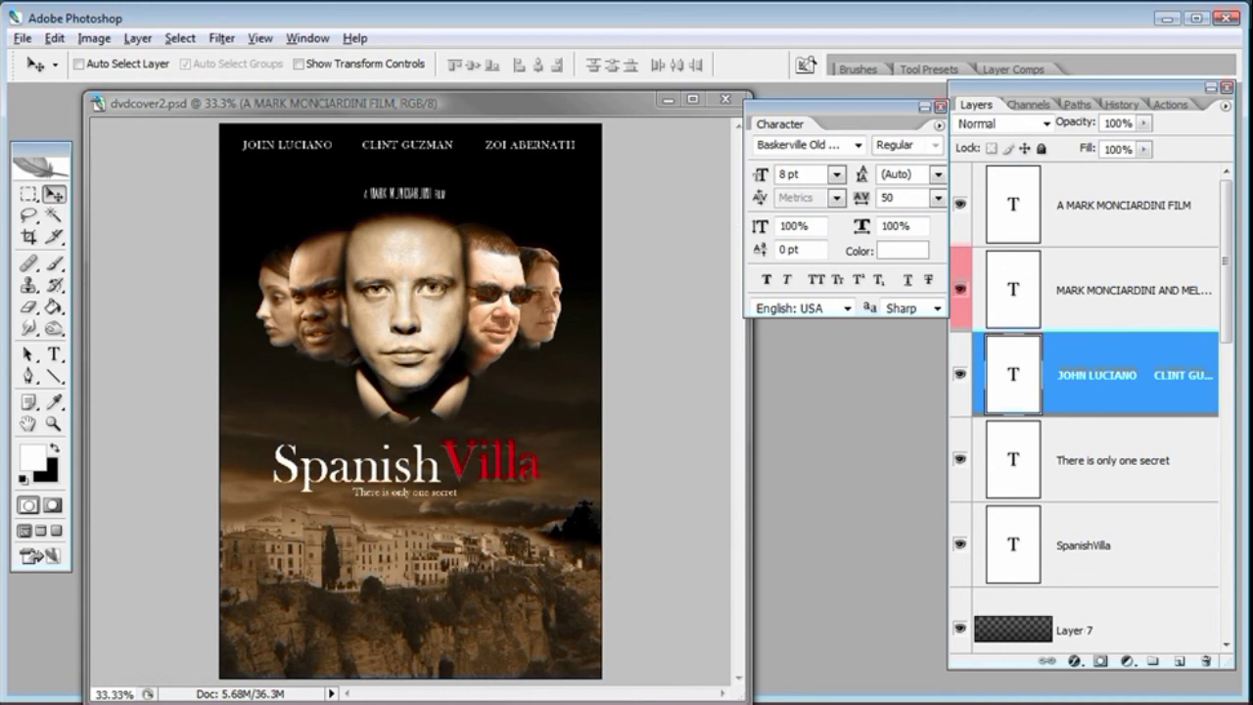
{"action": "left_click", "coordinate": [1134, 289]}
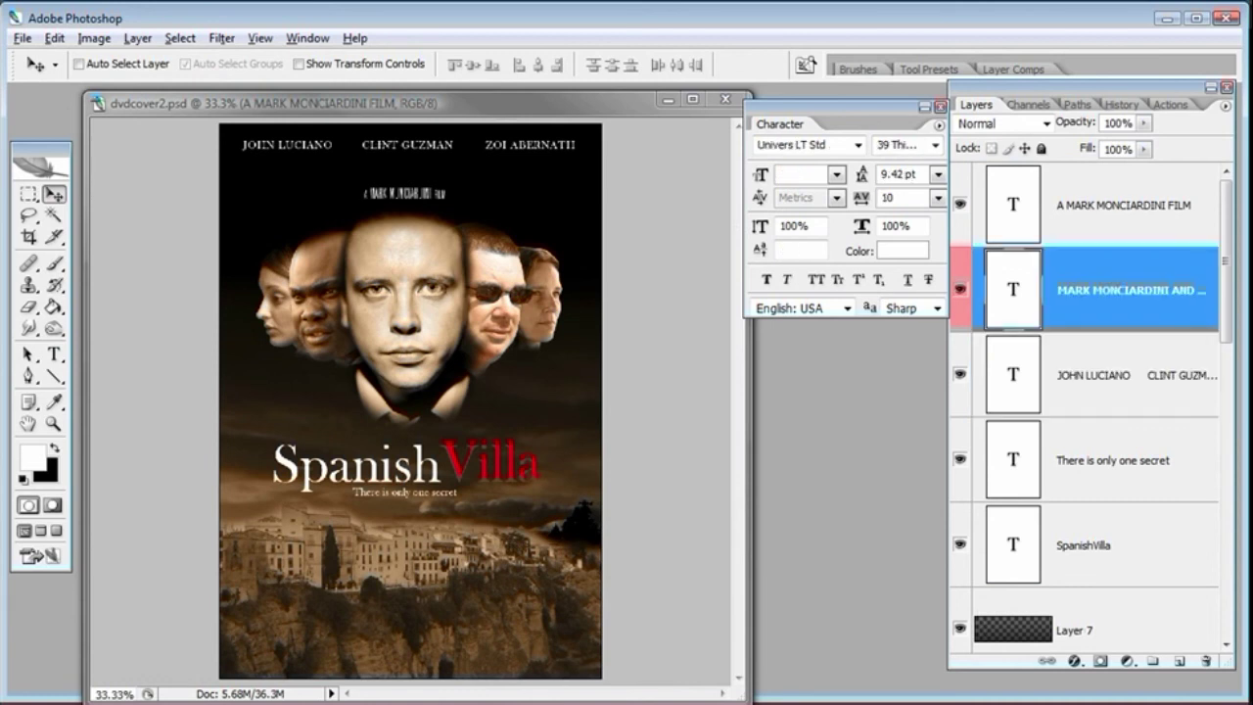
{"action": "left_click_drag", "start_coordinate": [936, 568], "coordinate": [428, 539]}
{"action": "left_click_drag", "start_coordinate": [360, 423], "coordinate": [393, 492]}
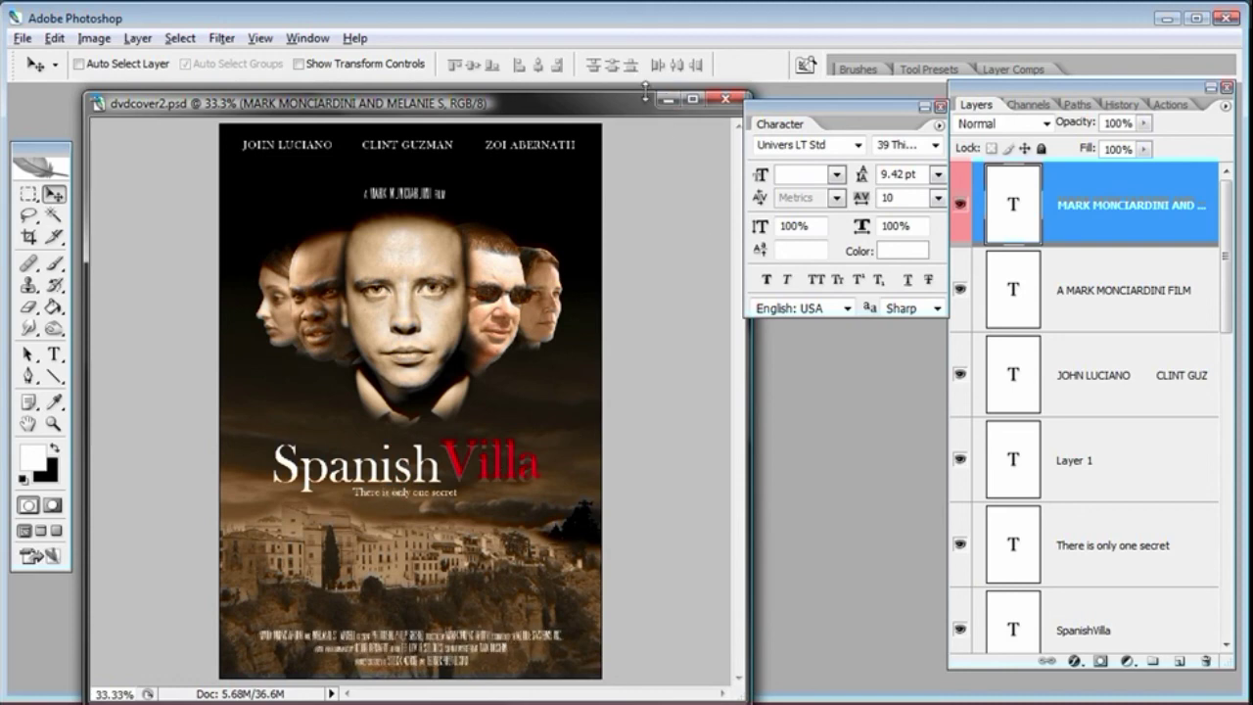
Step: Zoom in on the bottom credits and enlarge the document window to check them
{"action": "left_click", "coordinate": [53, 423]}
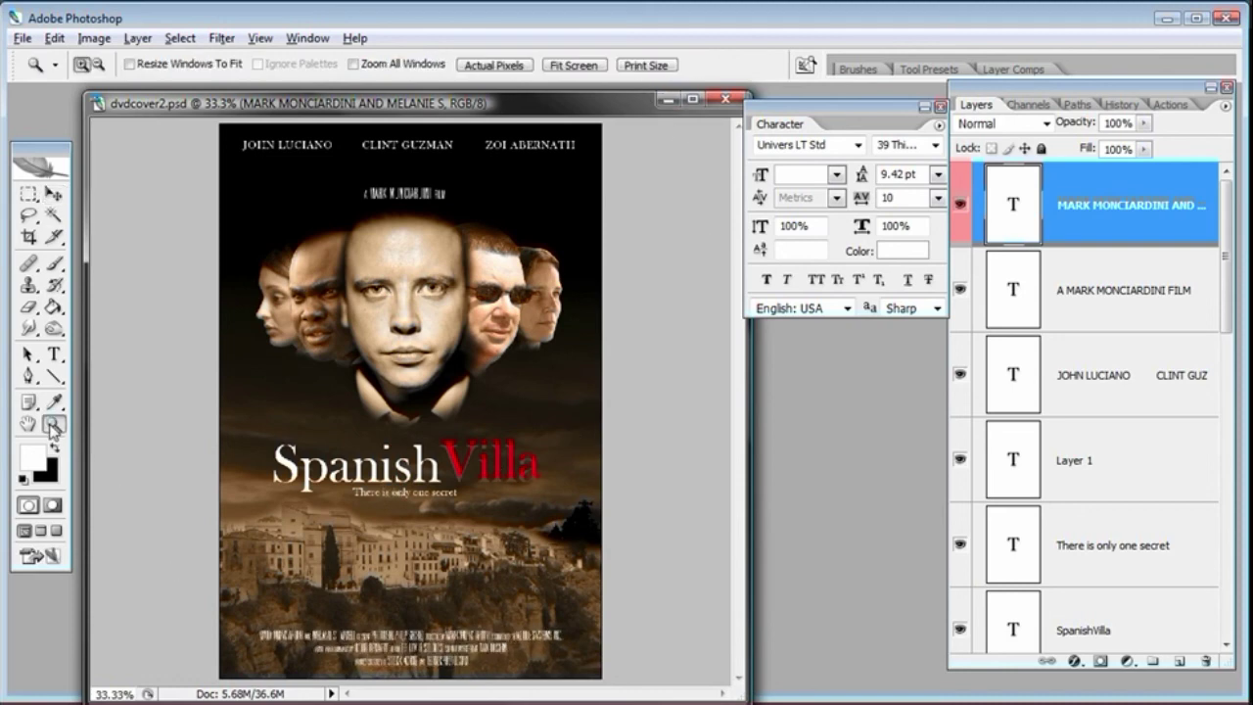
{"action": "left_click", "coordinate": [421, 647]}
{"action": "left_click_drag", "start_coordinate": [740, 698], "coordinate": [870, 698]}
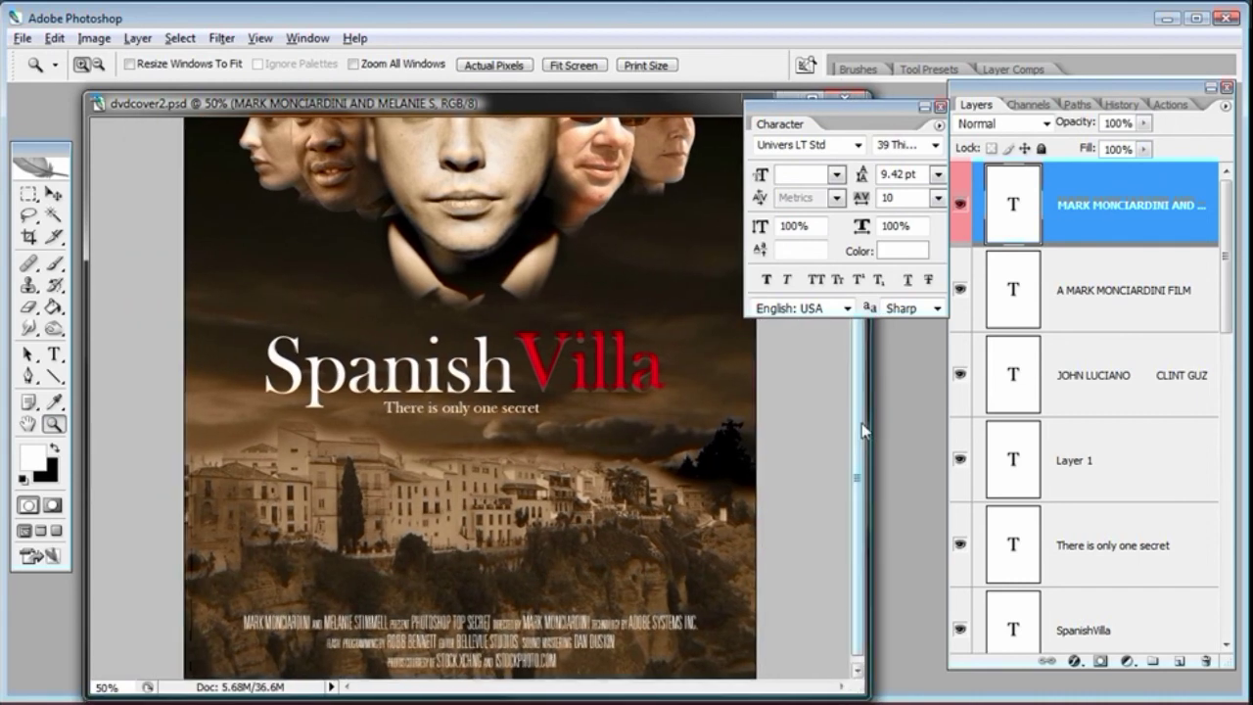
{"action": "left_click_drag", "start_coordinate": [1226, 275], "coordinate": [1217, 609]}
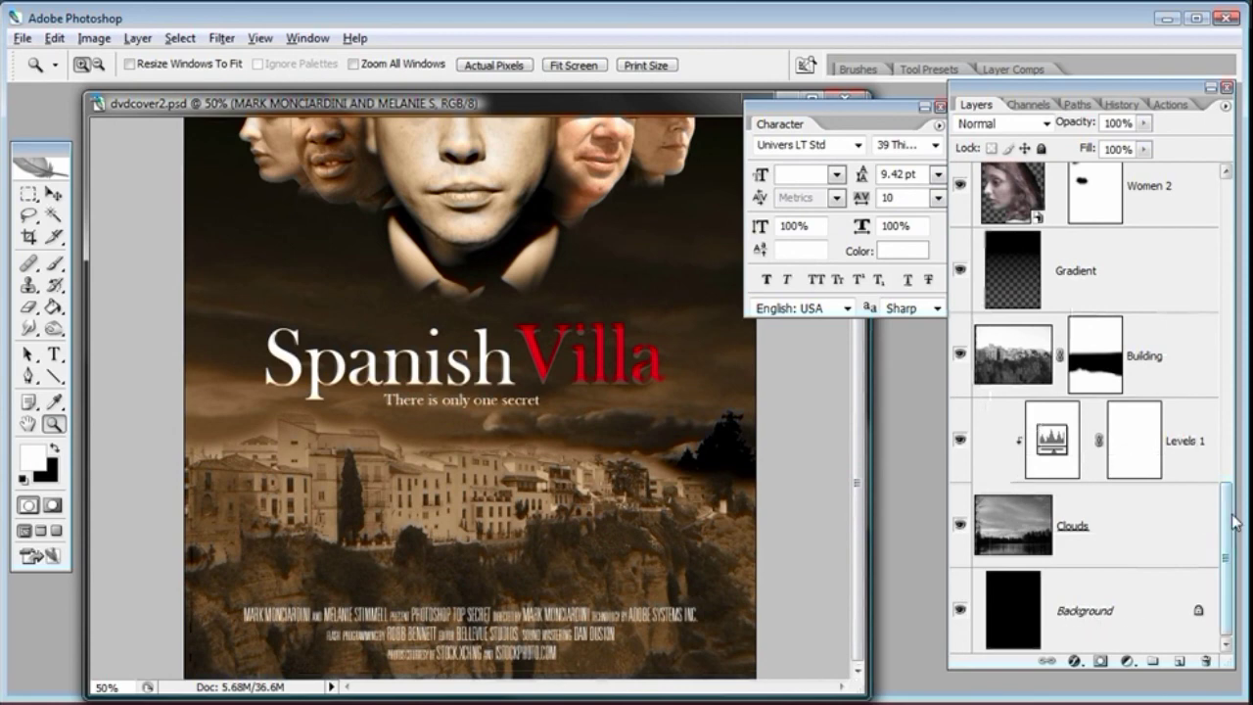
{"action": "scroll", "coordinate": [991, 518], "scroll_direction": "up", "scroll_amount": 5}
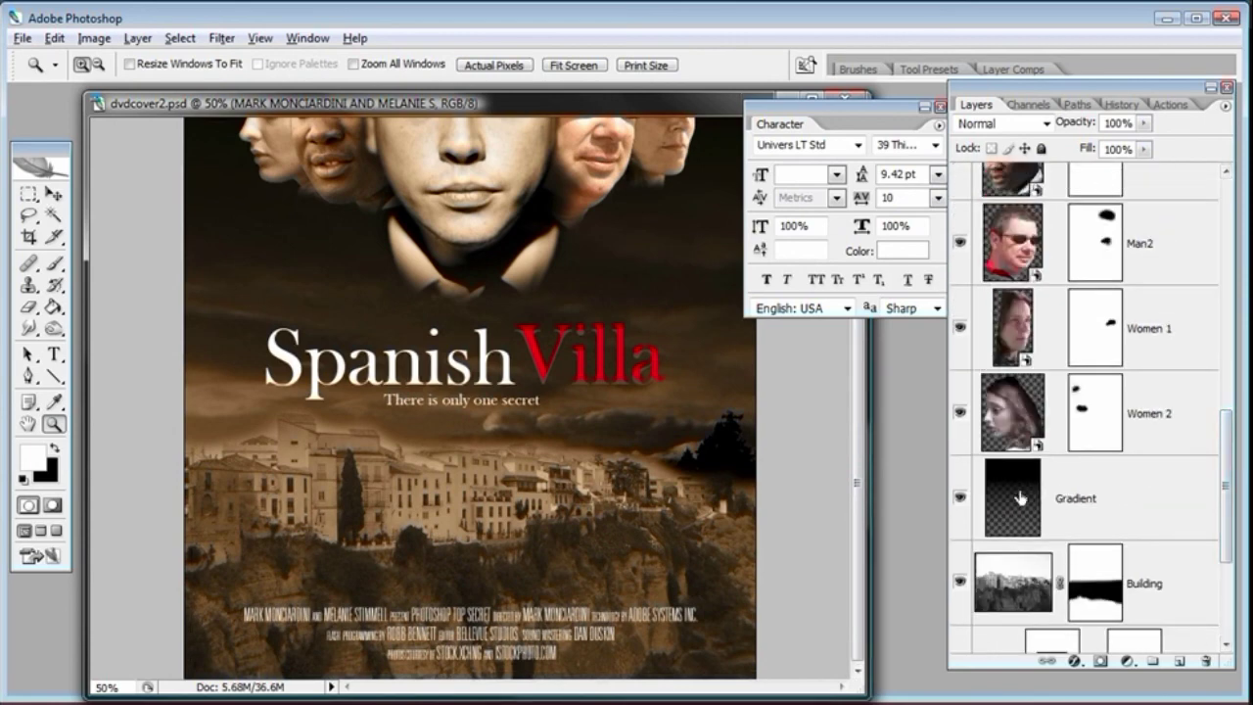
Step: Add a new layer named 'Bottom Shadow' above the Gradient layer
{"action": "left_click", "coordinate": [1020, 499]}
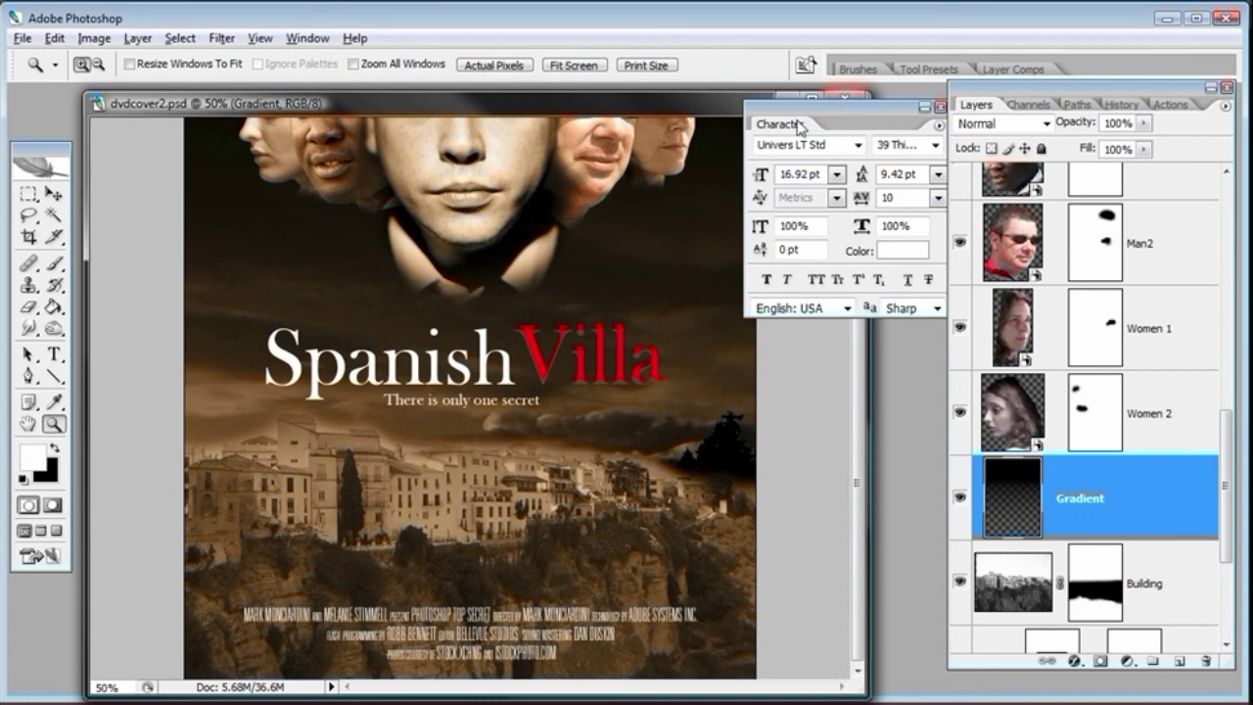
{"action": "left_click_drag", "start_coordinate": [963, 69], "coordinate": [1058, 68]}
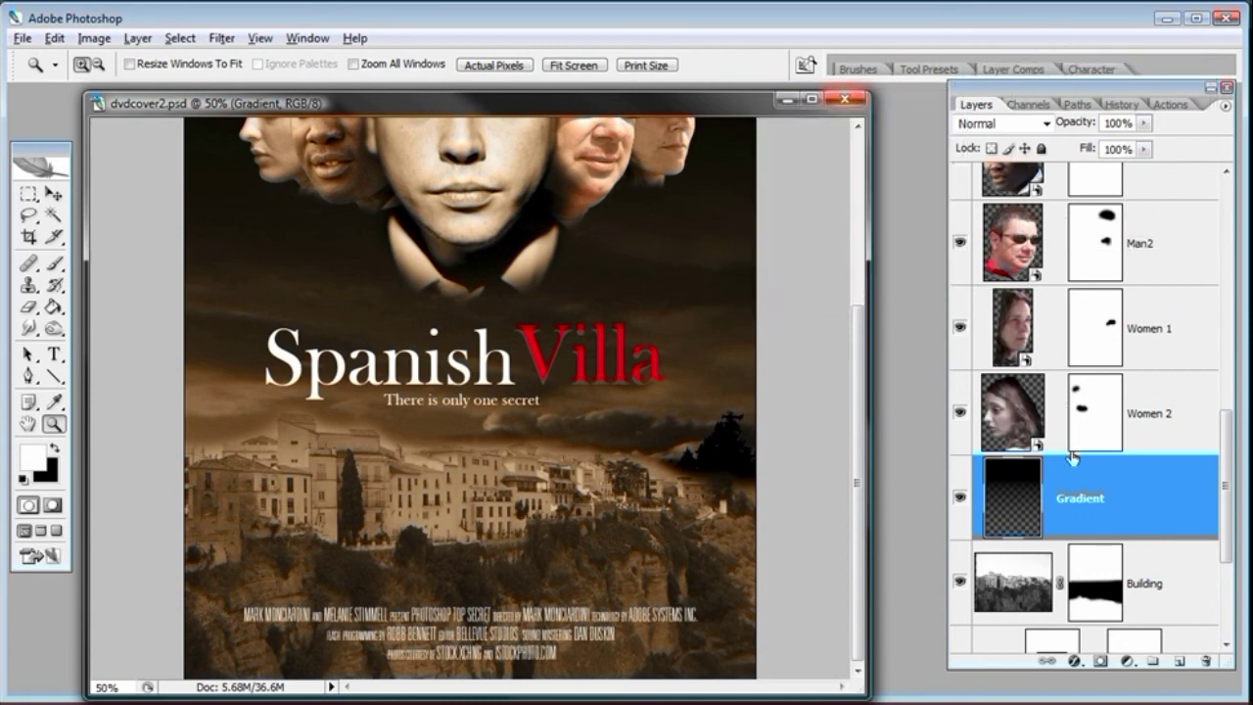
{"action": "left_click", "coordinate": [1182, 668]}
{"action": "double_click", "coordinate": [1081, 498]}
{"action": "type", "text": "bOTTOM"}
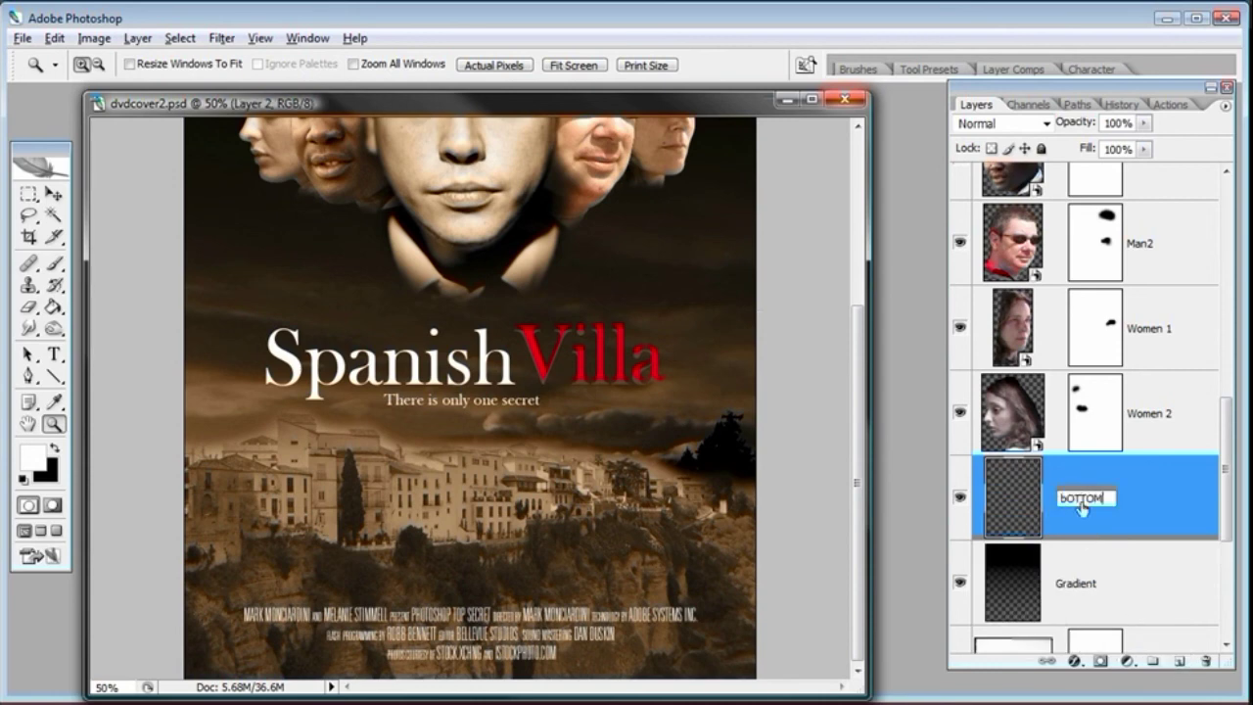
{"action": "type", "text": "Bottom Shadow"}
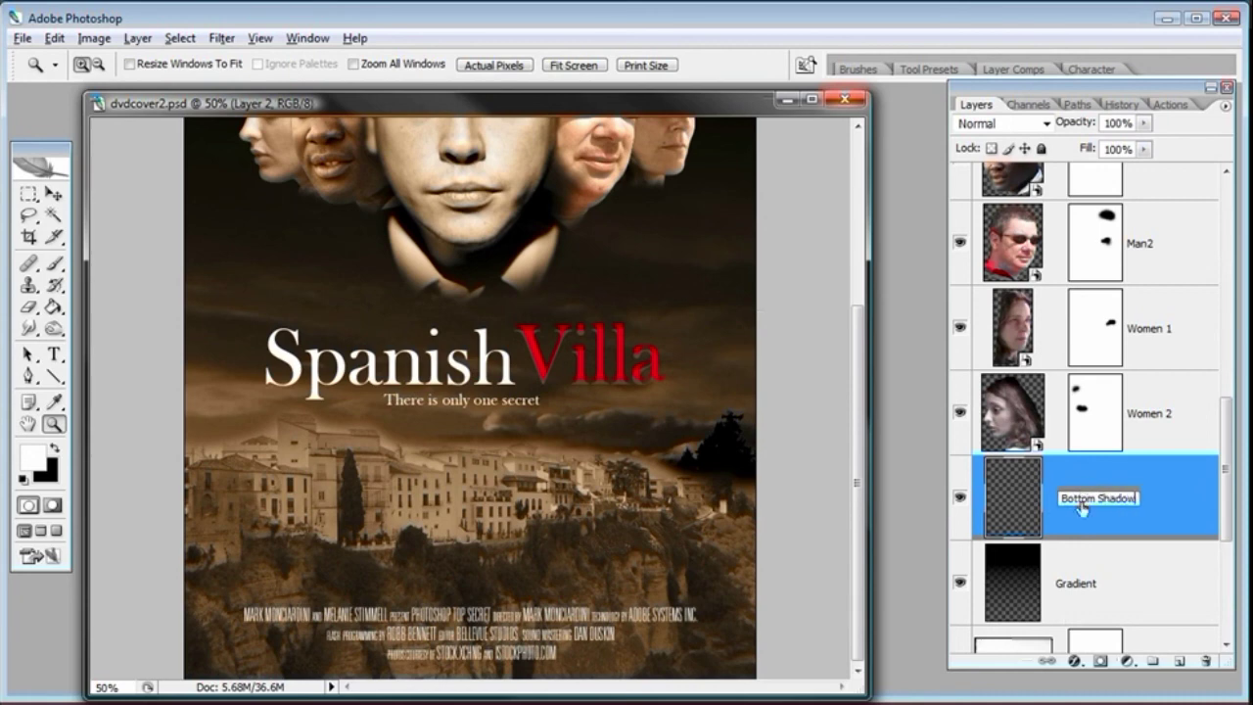
{"action": "key", "text": "Return"}
Step: Set up a 424 px soft brush in black at 50% opacity
{"action": "left_click_drag", "start_coordinate": [54, 263], "coordinate": [122, 259]}
{"action": "right_click", "coordinate": [330, 327]}
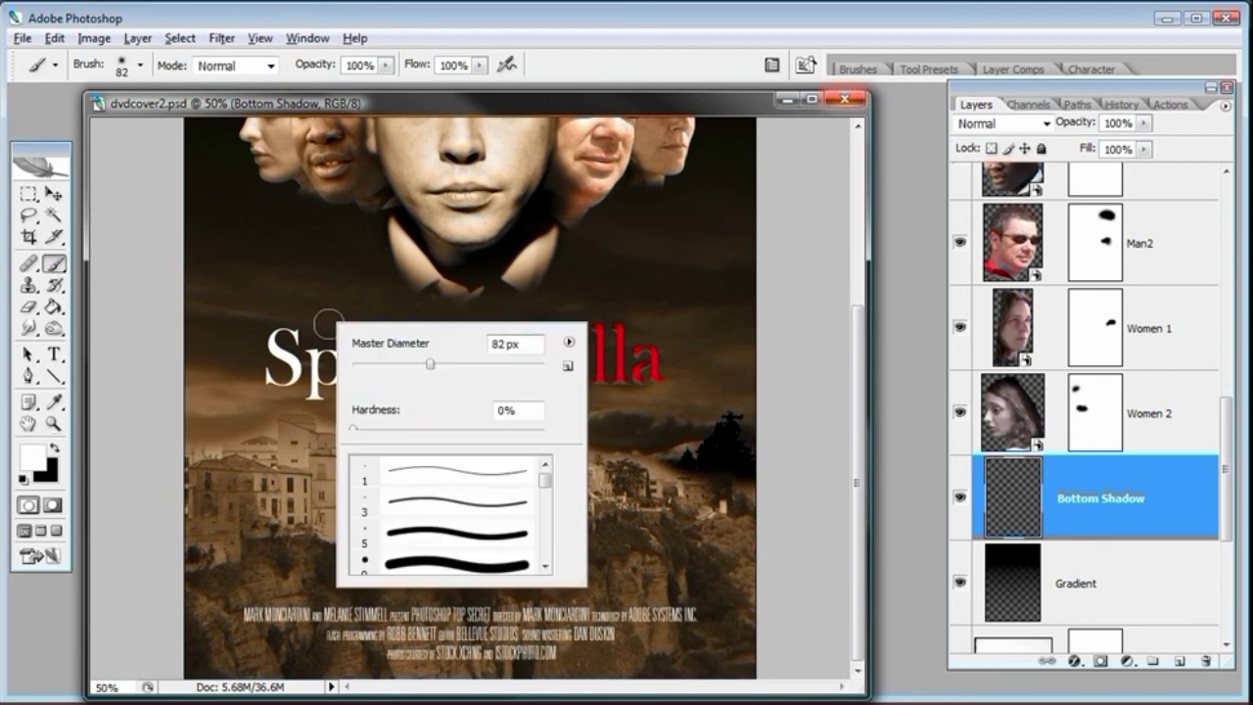
{"action": "left_click", "coordinate": [505, 364]}
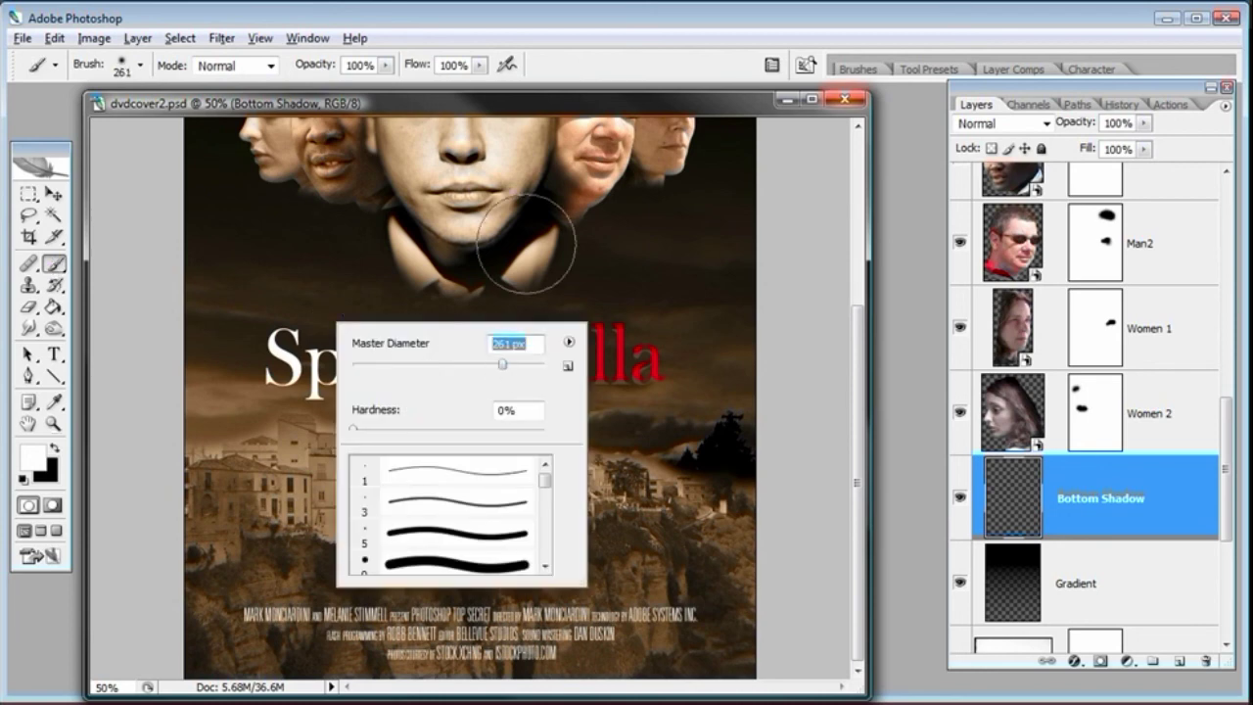
{"action": "left_click", "coordinate": [518, 364]}
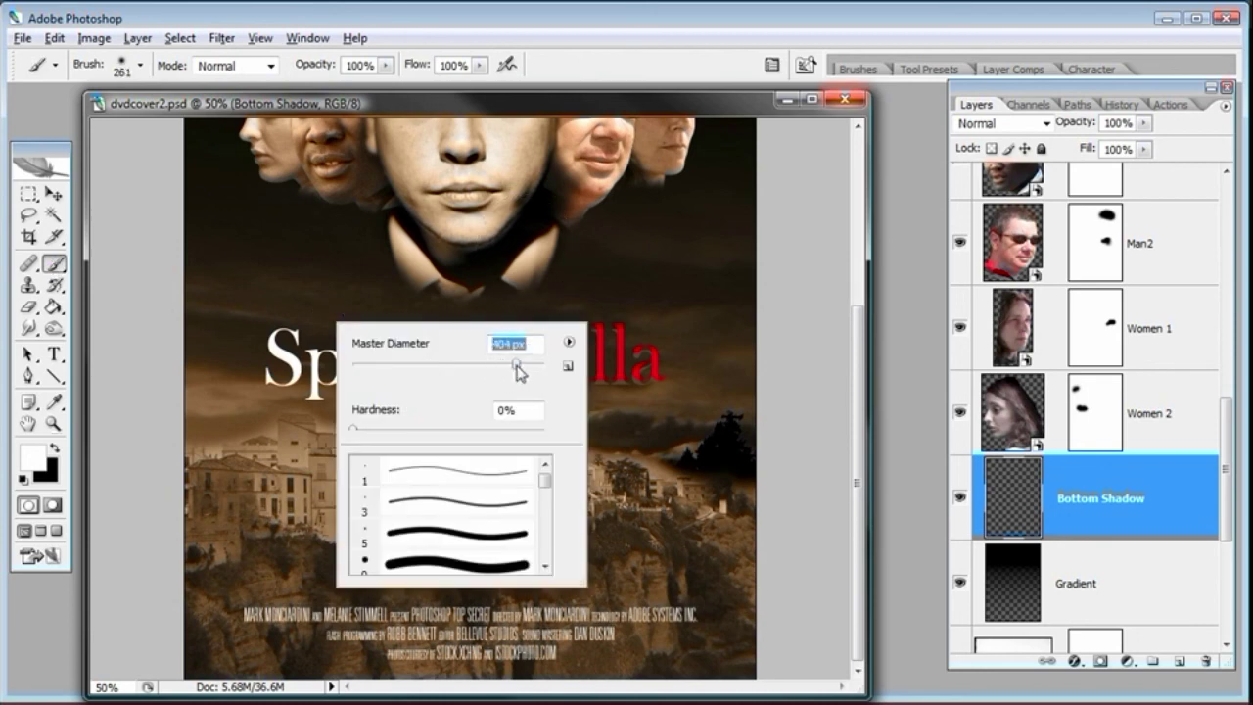
{"action": "left_click", "coordinate": [537, 109]}
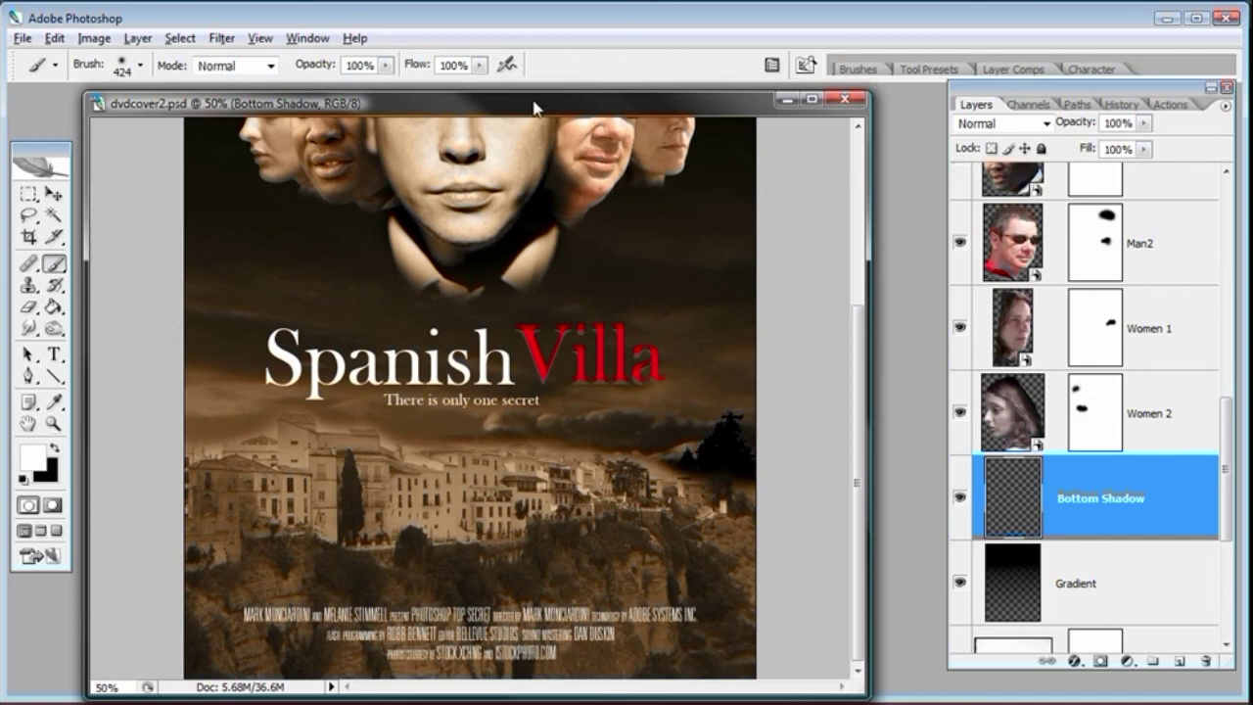
{"action": "left_click", "coordinate": [32, 456]}
{"action": "left_click", "coordinate": [776, 455]}
{"action": "left_click", "coordinate": [783, 602]}
{"action": "left_click", "coordinate": [1126, 344]}
{"action": "left_click", "coordinate": [386, 65]}
{"action": "left_click_drag", "start_coordinate": [386, 85], "coordinate": [337, 88]}
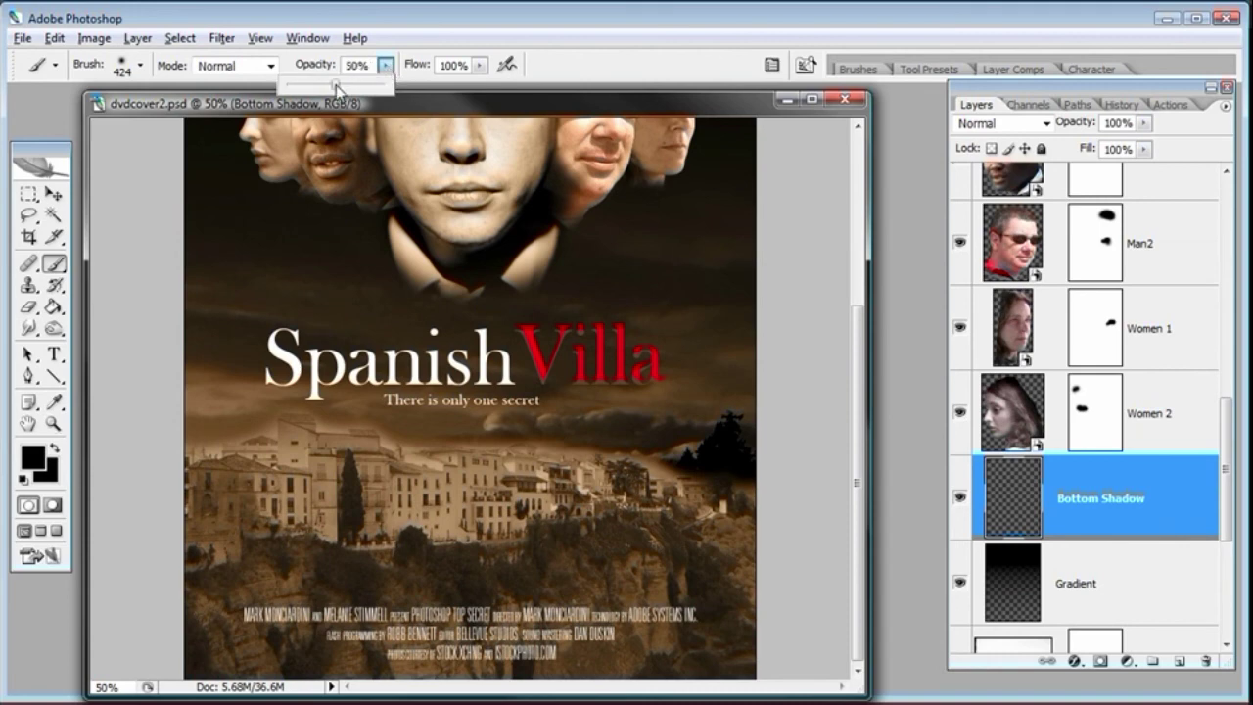
{"action": "left_click", "coordinate": [430, 40]}
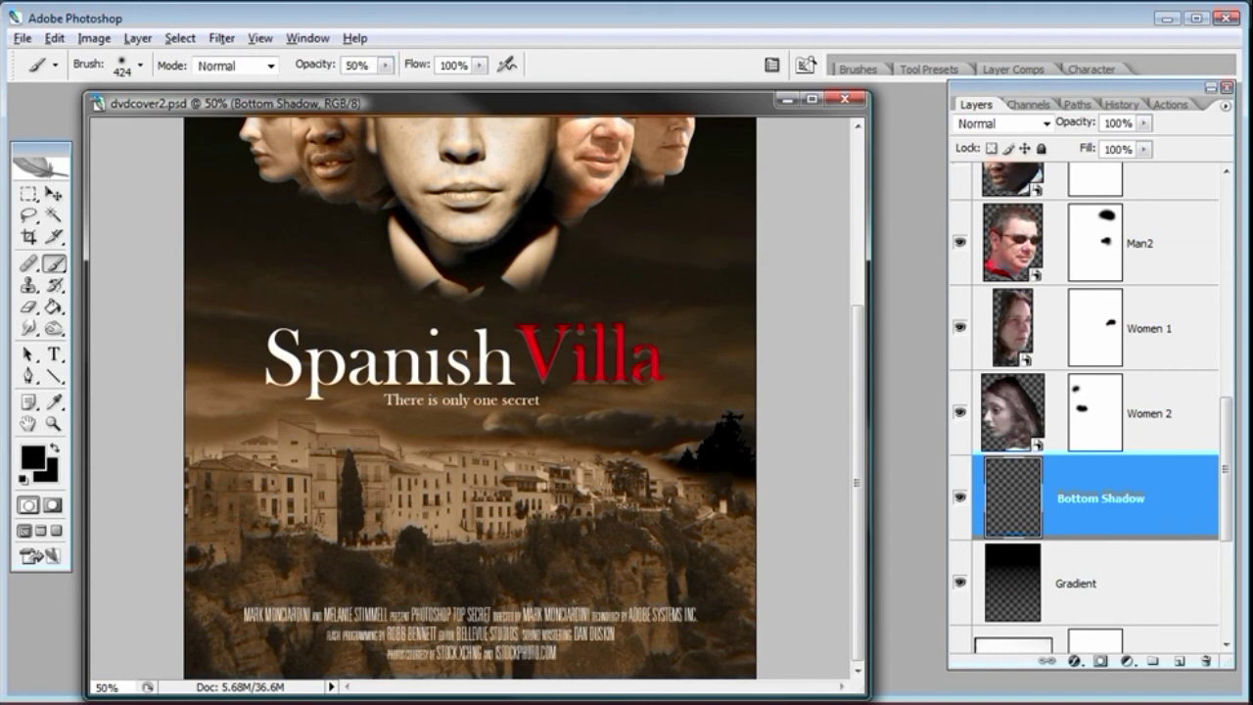
Step: Paint a dark shadow along the poster's bottom edge and inspect it at 50% zoom
{"action": "key", "text": "ctrl+minus"}
{"action": "key", "text": "ctrl+minus"}
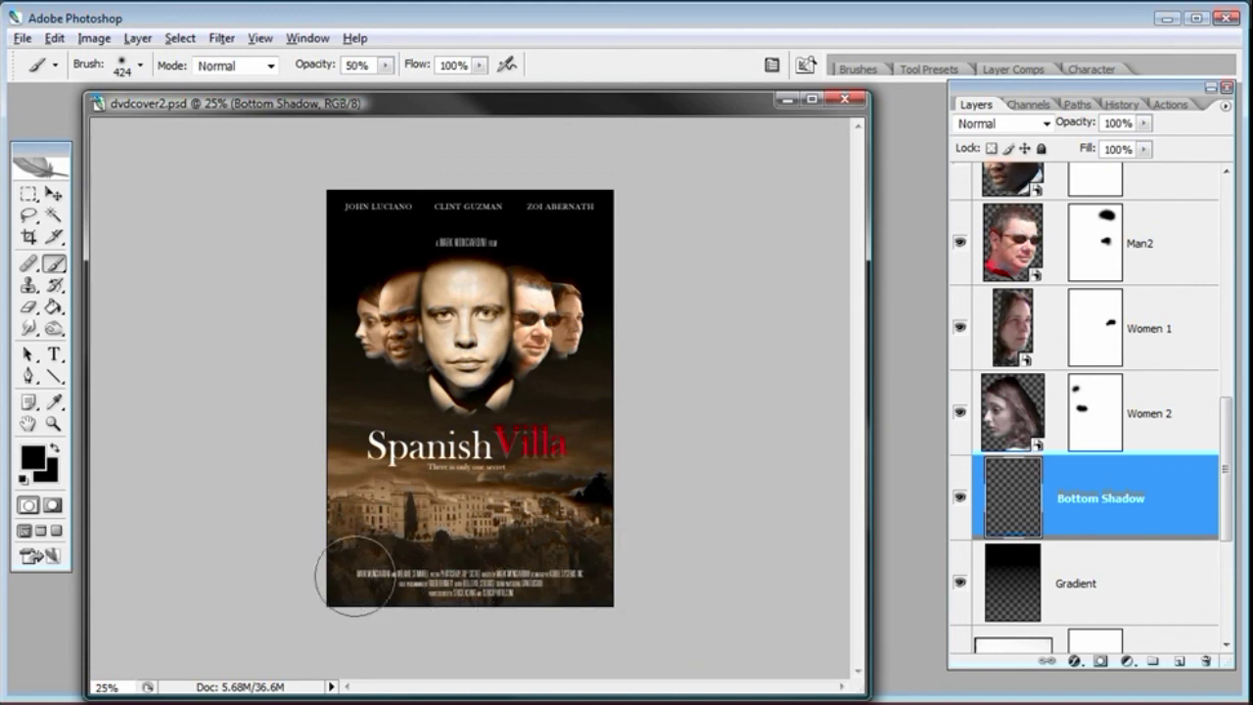
{"action": "mouse_move", "coordinate": [355, 576]}
{"action": "left_mouse_down"}
{"action": "mouse_move", "coordinate": [401, 621]}
{"action": "mouse_move", "coordinate": [711, 578]}
{"action": "left_mouse_up"}
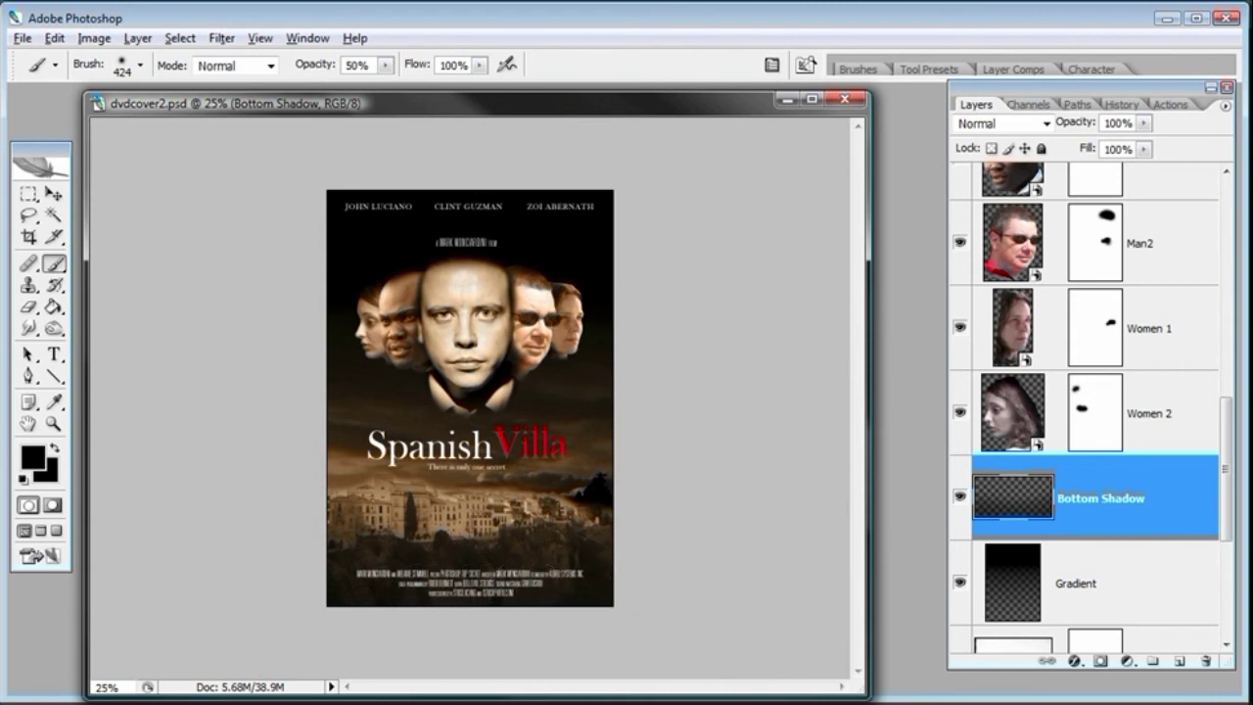
{"action": "key", "text": "ctrl+plus"}
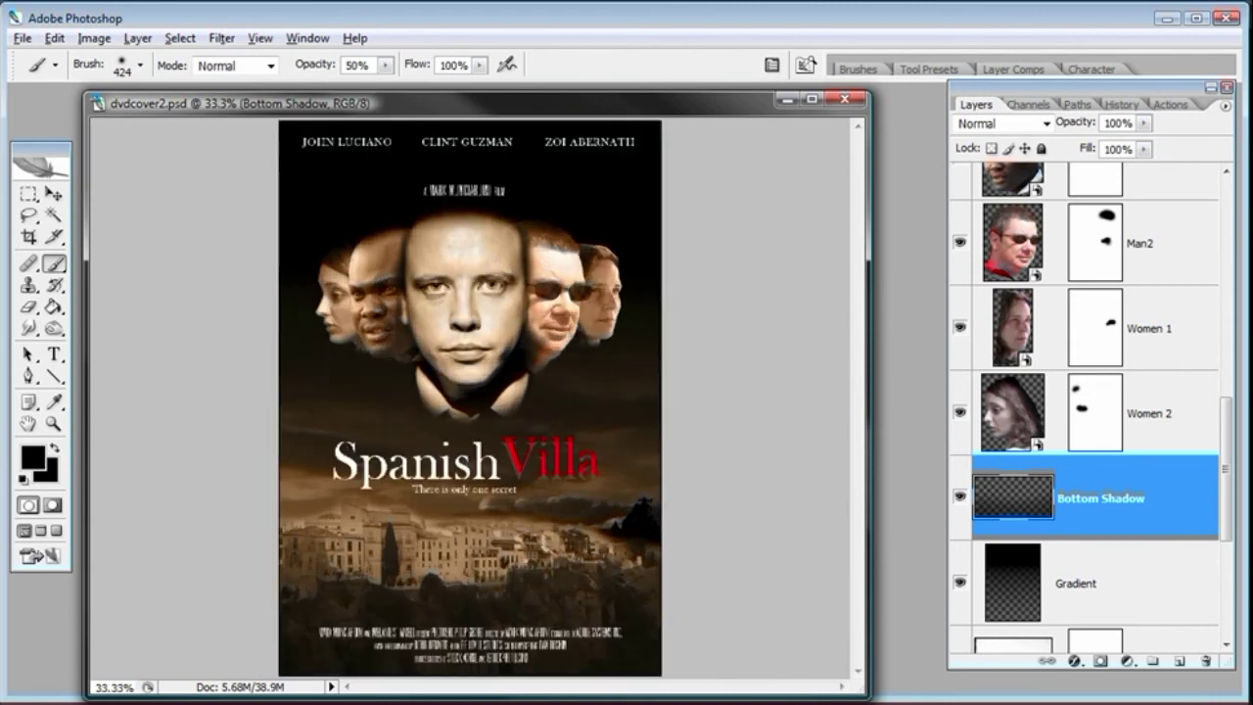
{"action": "key", "text": "ctrl+plus"}
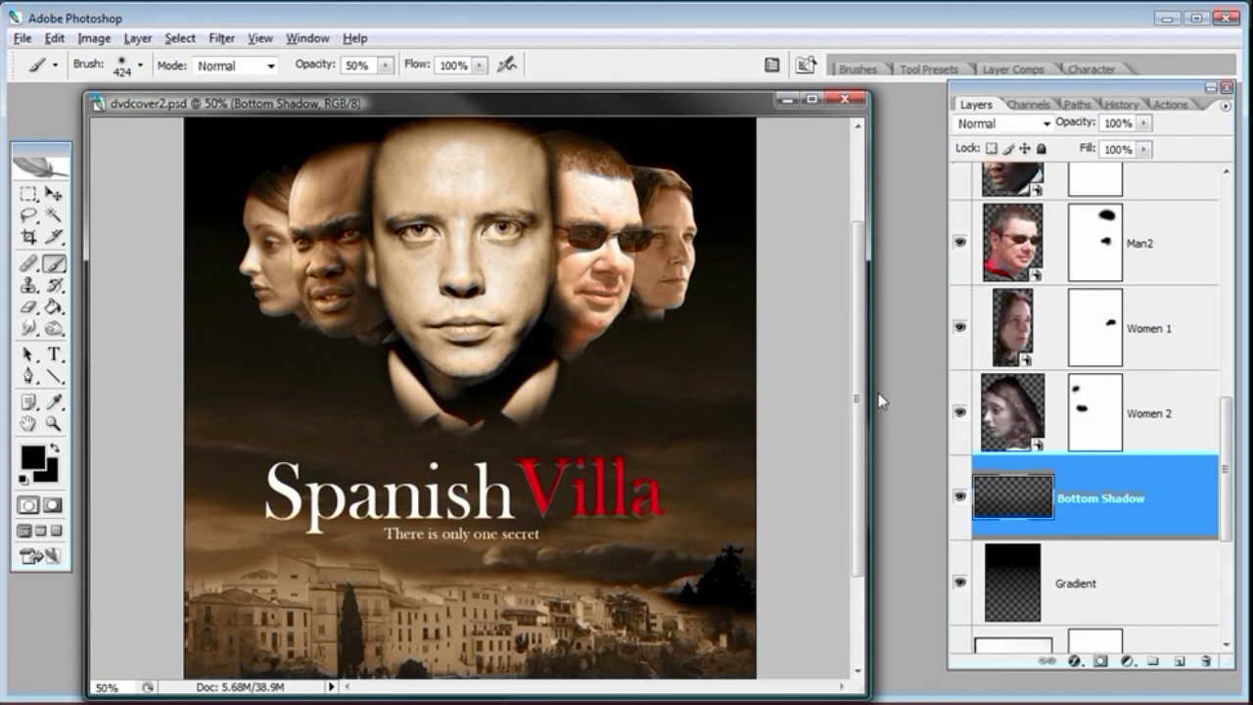
{"action": "scroll", "coordinate": [854, 401], "scroll_direction": "down", "scroll_amount": 3}
{"action": "scroll", "coordinate": [854, 401], "scroll_direction": "up", "scroll_amount": 3}
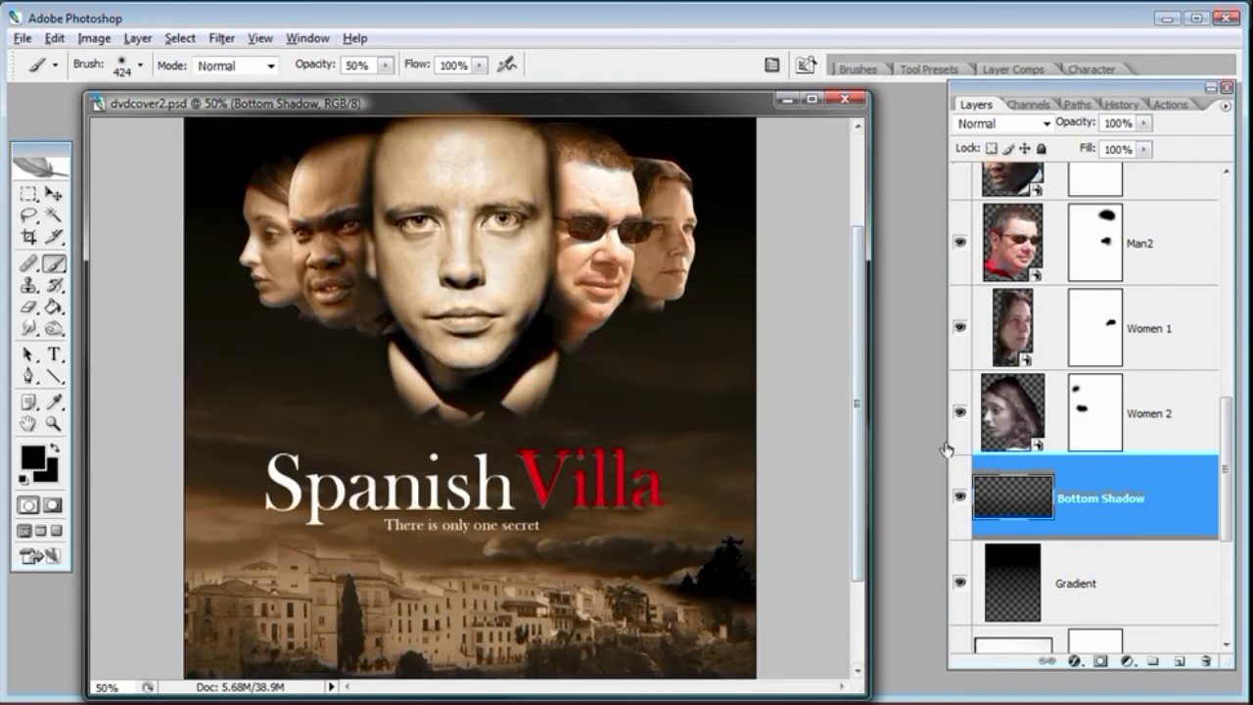
{"action": "key", "text": "ctrl+minus"}
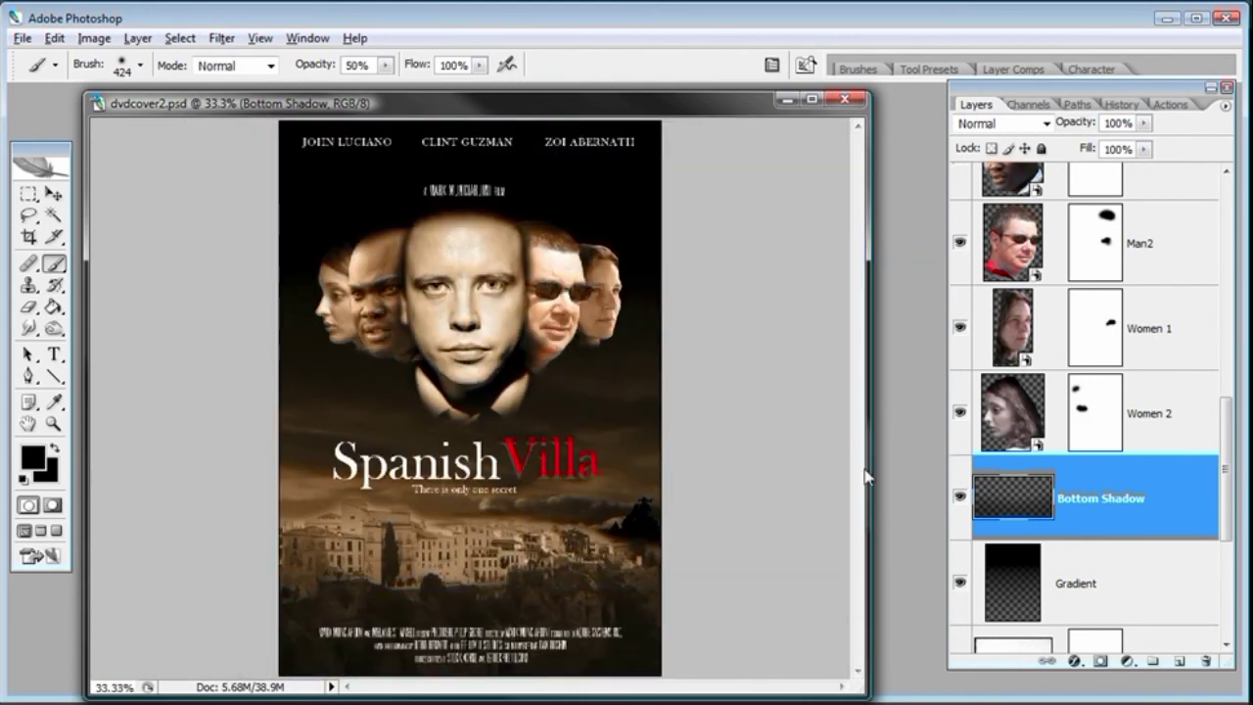